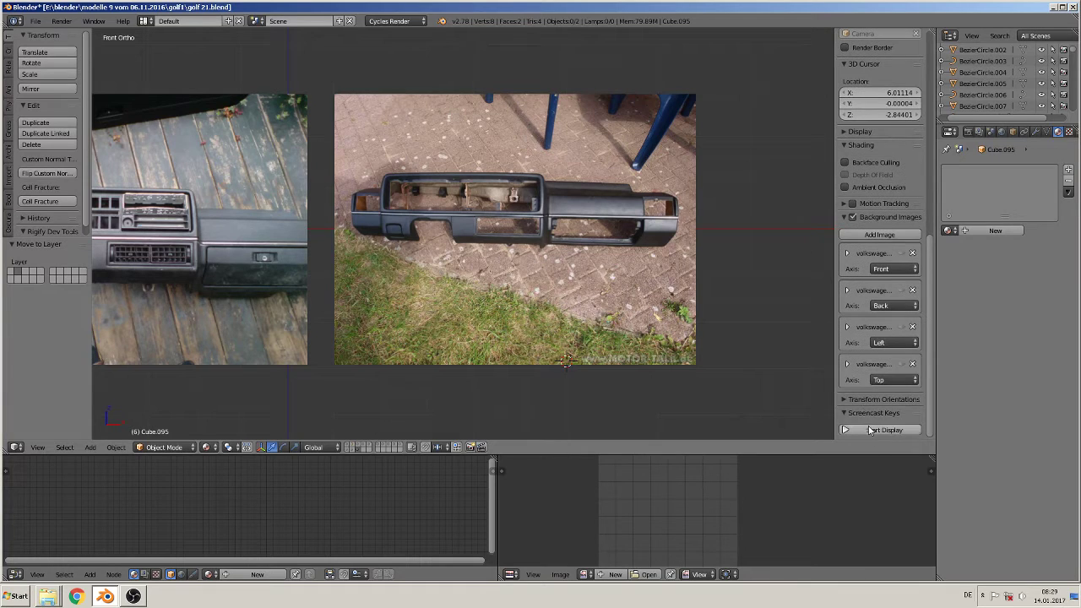
Start the Screencast Keys display and enlarge the 3D viewport by hiding its properties sidebar and shrinking the editors below.
{"action": "left_click", "coordinate": [865, 431]}
{"action": "key", "text": "n"}
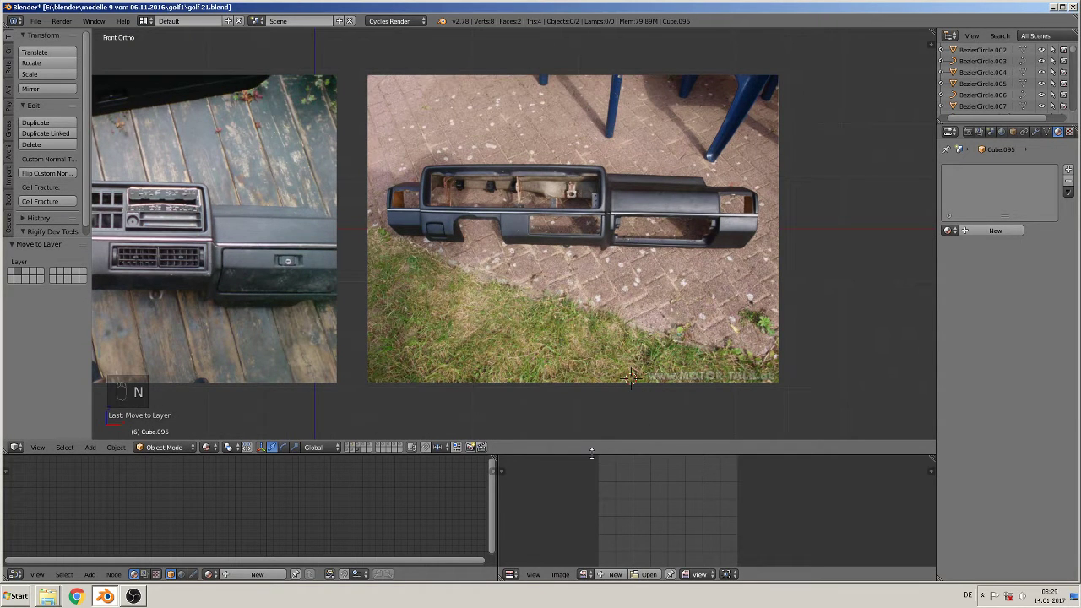
{"action": "left_click_drag", "start_coordinate": [591, 455], "coordinate": [596, 535]}
{"action": "middle_click_drag", "start_coordinate": [532, 397], "coordinate": [507, 381], "text": "shift"}
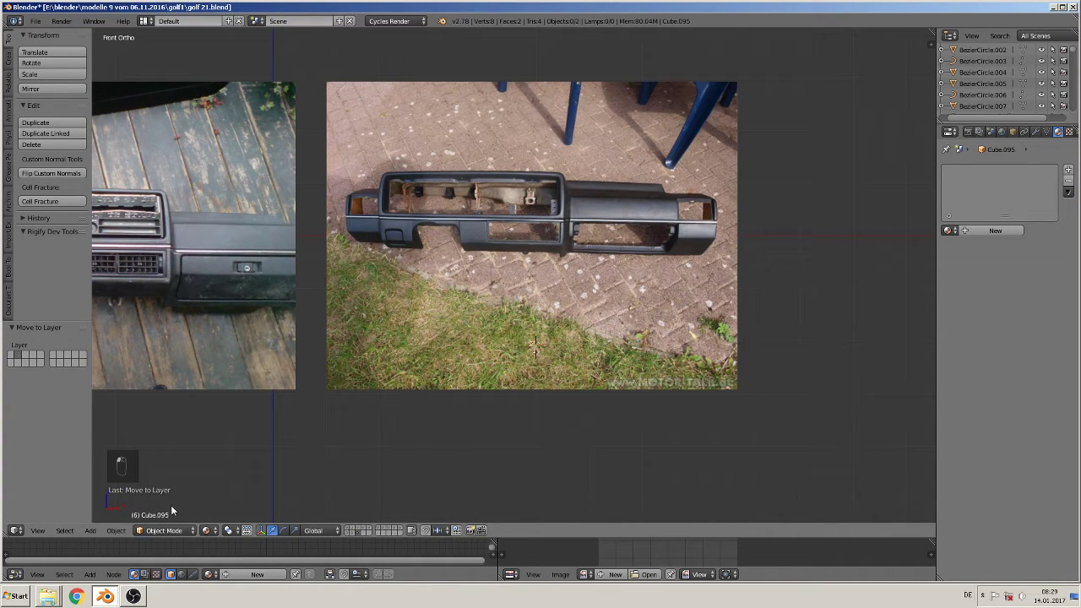
Add a cube mesh at the 3D cursor, in front of the dashboard reference photo.
{"action": "left_click", "coordinate": [89, 531]}
{"action": "mouse_move", "coordinate": [108, 517]}
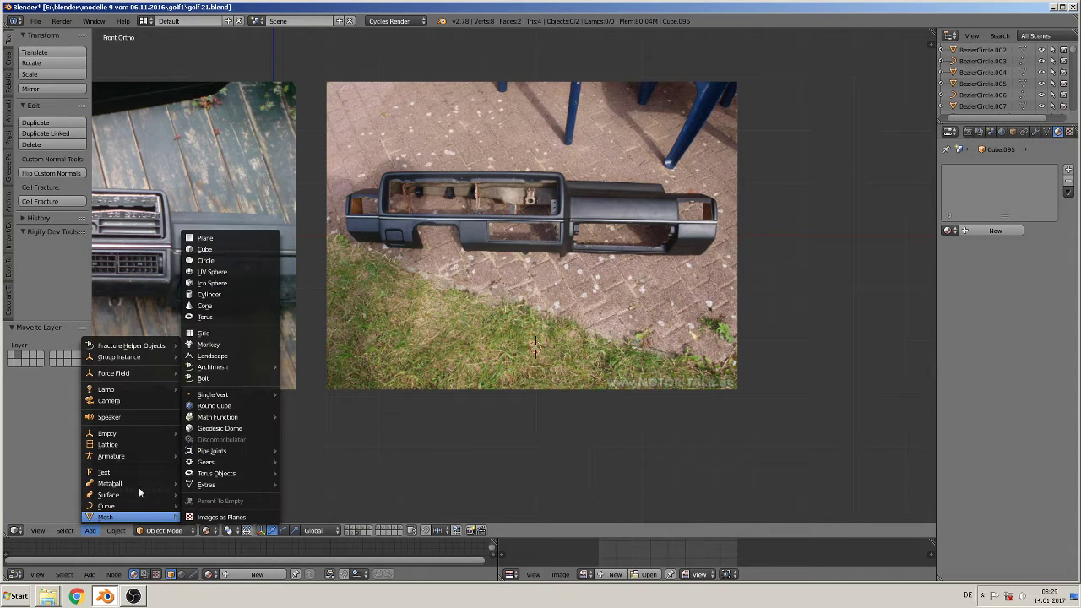
{"action": "left_click", "coordinate": [211, 252]}
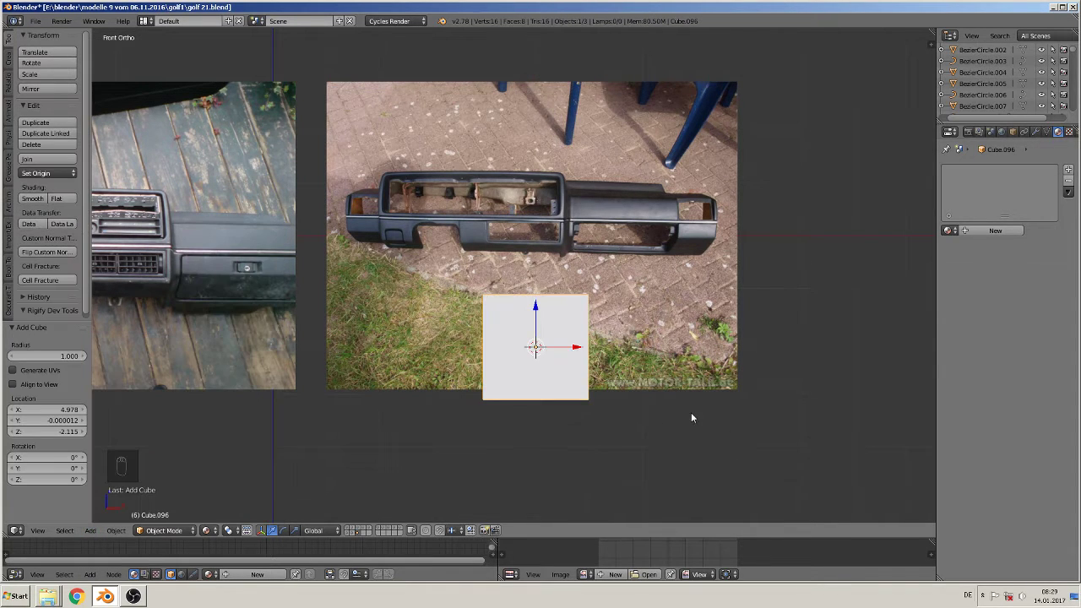
Scale the cube by about 3.88 along X and about 0.92 along Z to form a wide block.
{"action": "key", "text": "s"}
{"action": "key", "text": "x"}
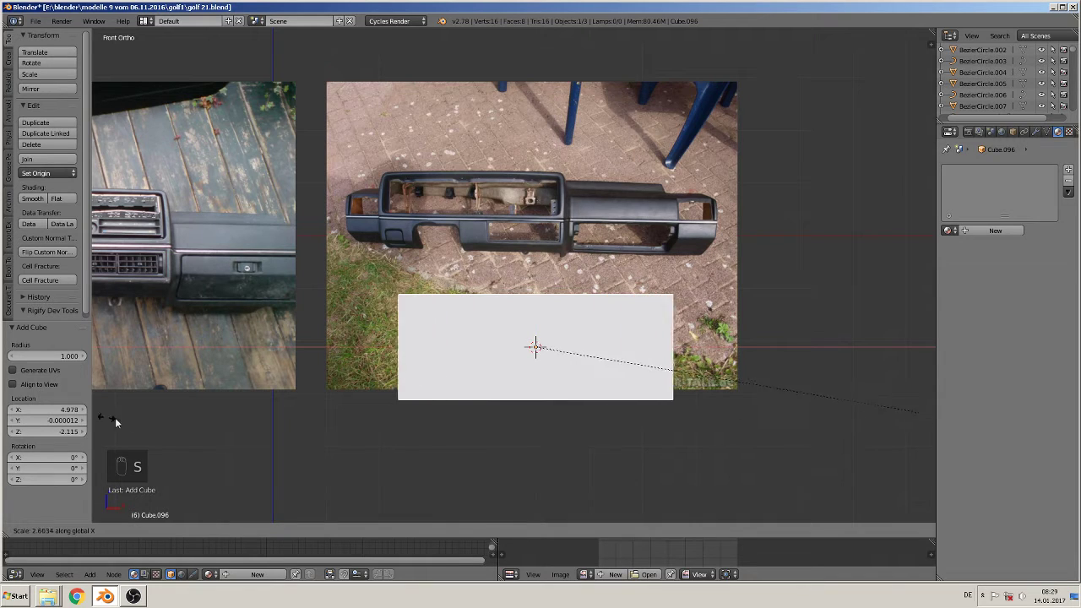
{"action": "left_click", "coordinate": [302, 447]}
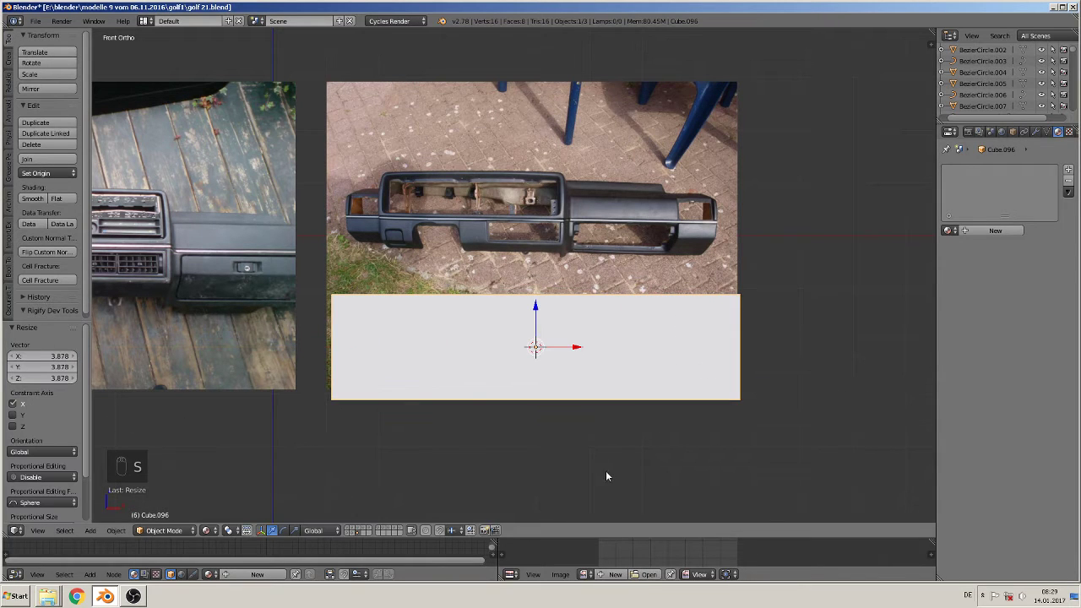
{"action": "key", "text": "s"}
{"action": "key", "text": "z"}
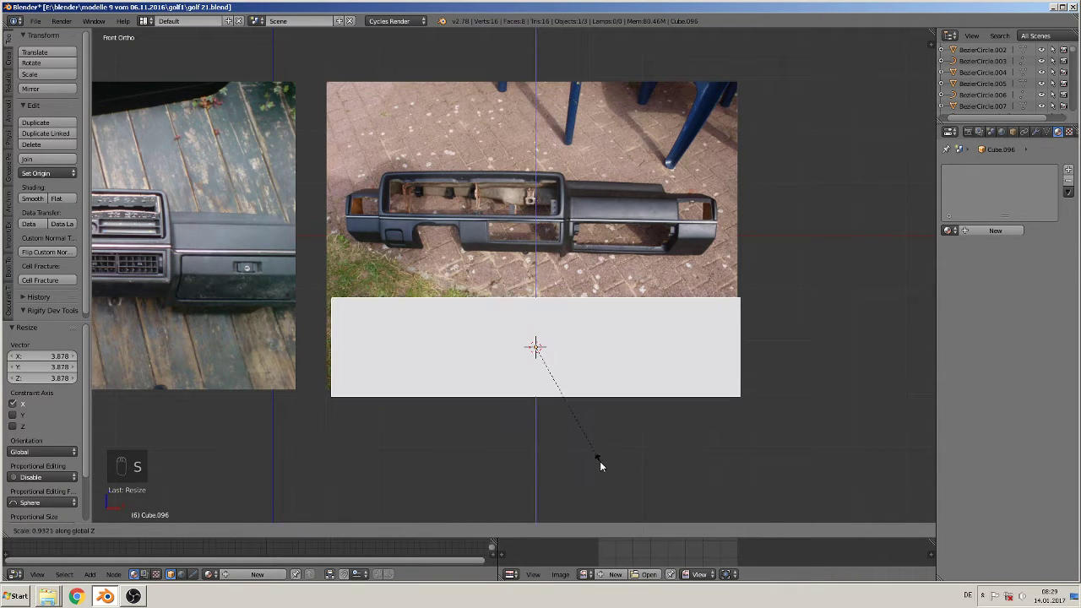
{"action": "left_click", "coordinate": [600, 462]}
In Edit Mode, cut two vertical edge loops into the block at both side edges of the instrument cluster frame in the photo.
{"action": "scroll", "coordinate": [459, 250], "scroll_direction": "up", "scroll_amount": 1}
{"action": "middle_click_drag", "start_coordinate": [363, 204], "coordinate": [338, 196], "text": "shift"}
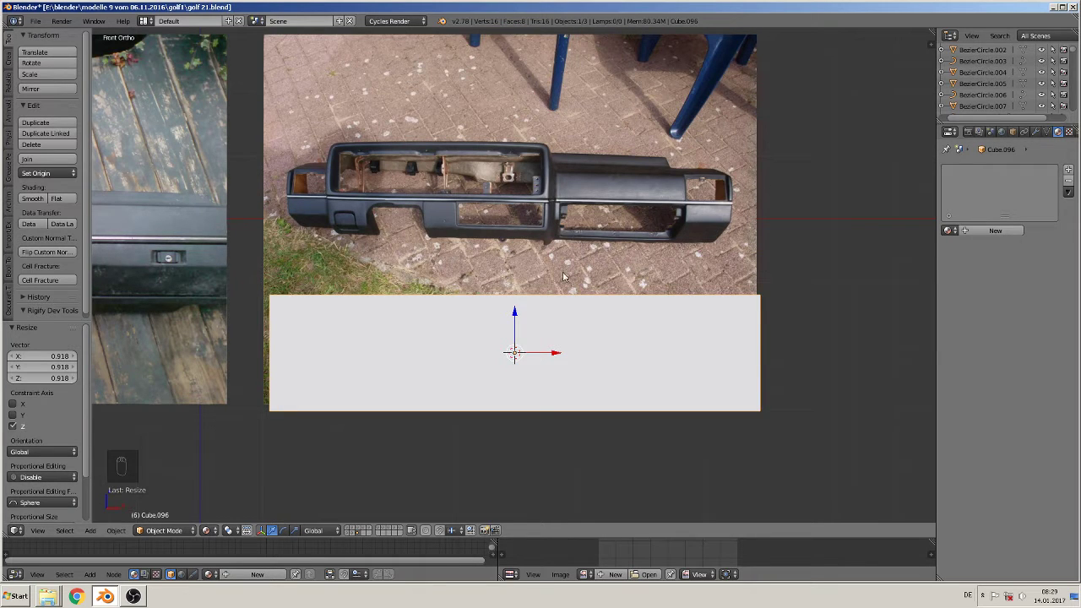
{"action": "key", "text": "Tab"}
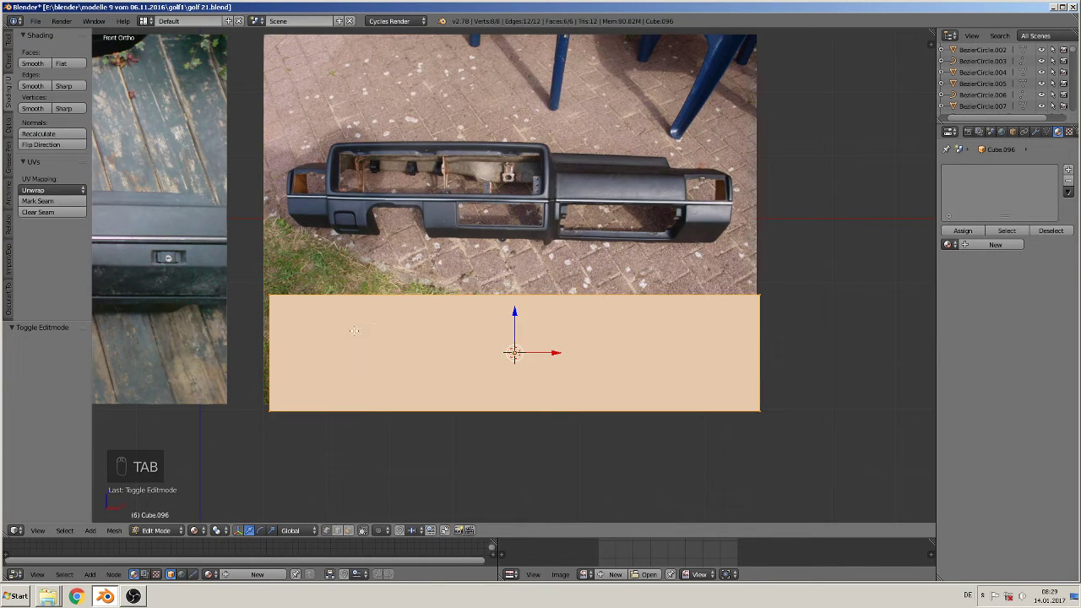
{"action": "key", "text": "ctrl+e"}
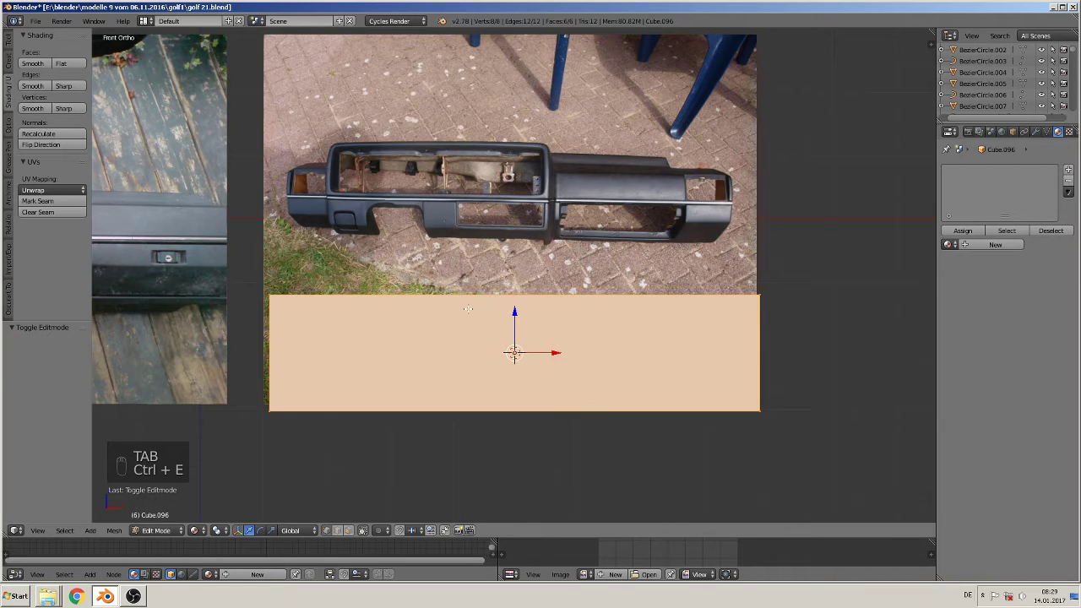
{"action": "key", "text": "ctrl+r"}
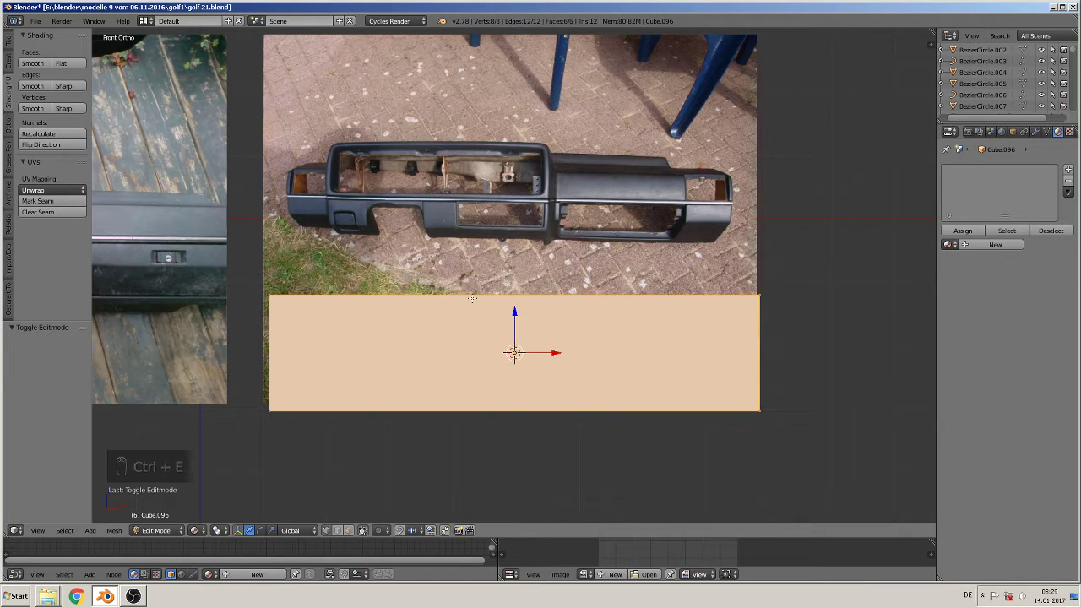
{"action": "left_click", "coordinate": [471, 297]}
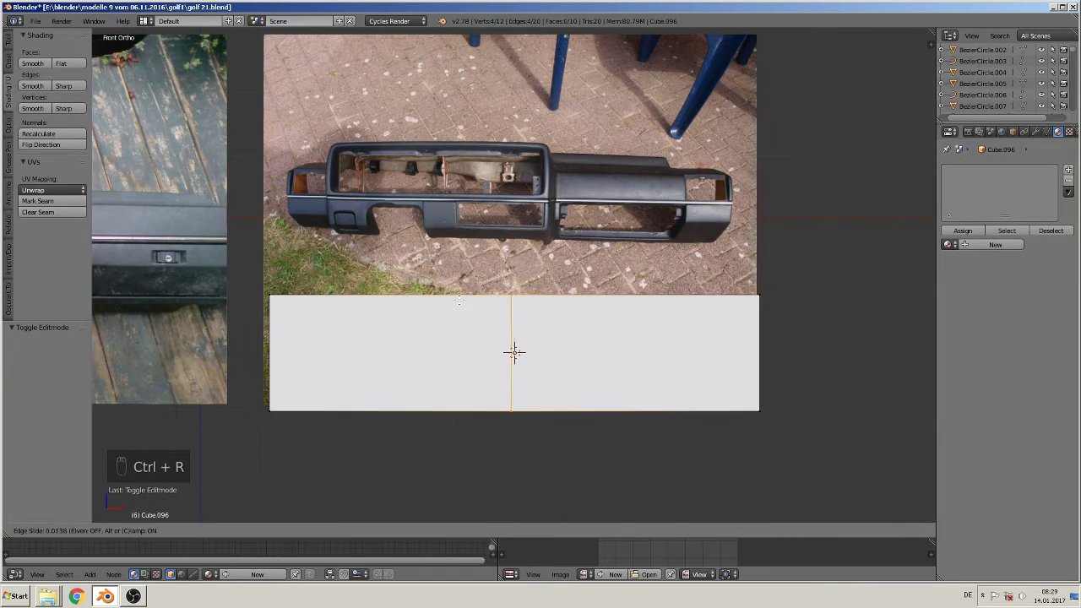
{"action": "left_click", "coordinate": [285, 291]}
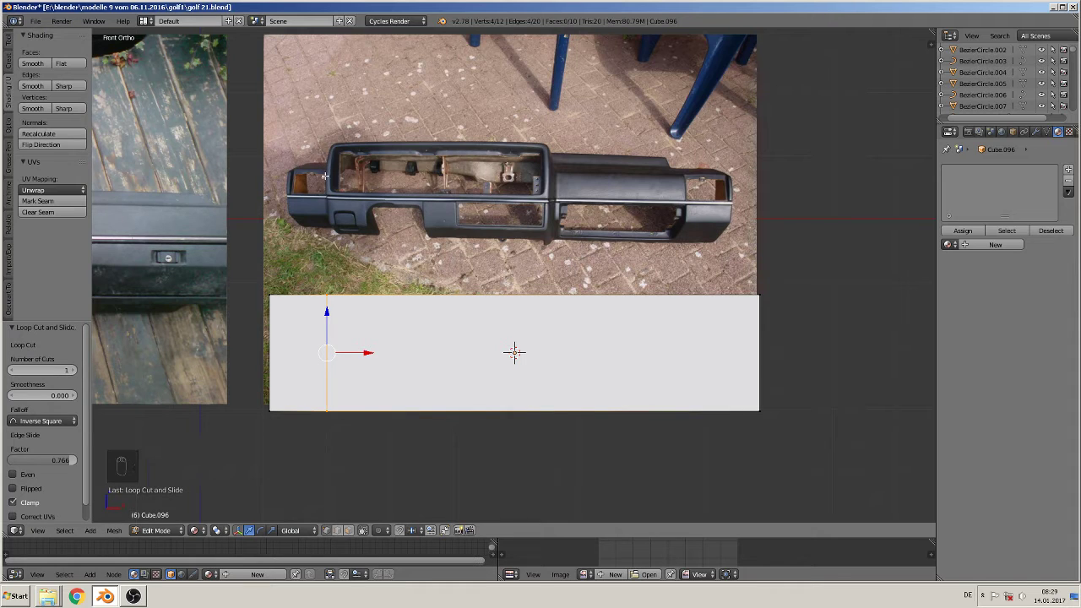
{"action": "key", "text": "ctrl+r"}
{"action": "left_click", "coordinate": [545, 301]}
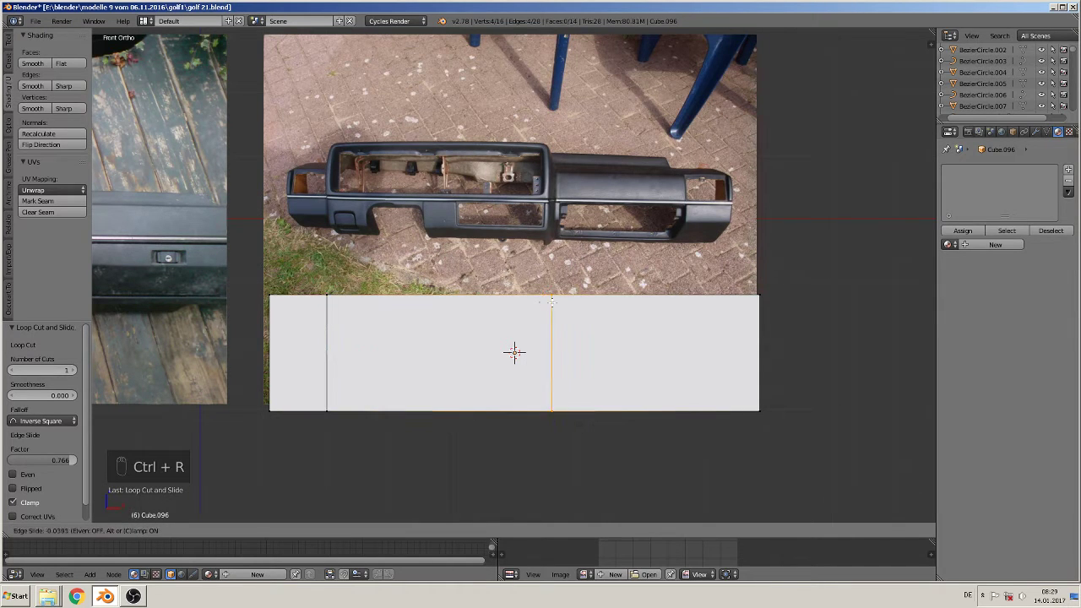
{"action": "left_click", "coordinate": [550, 302]}
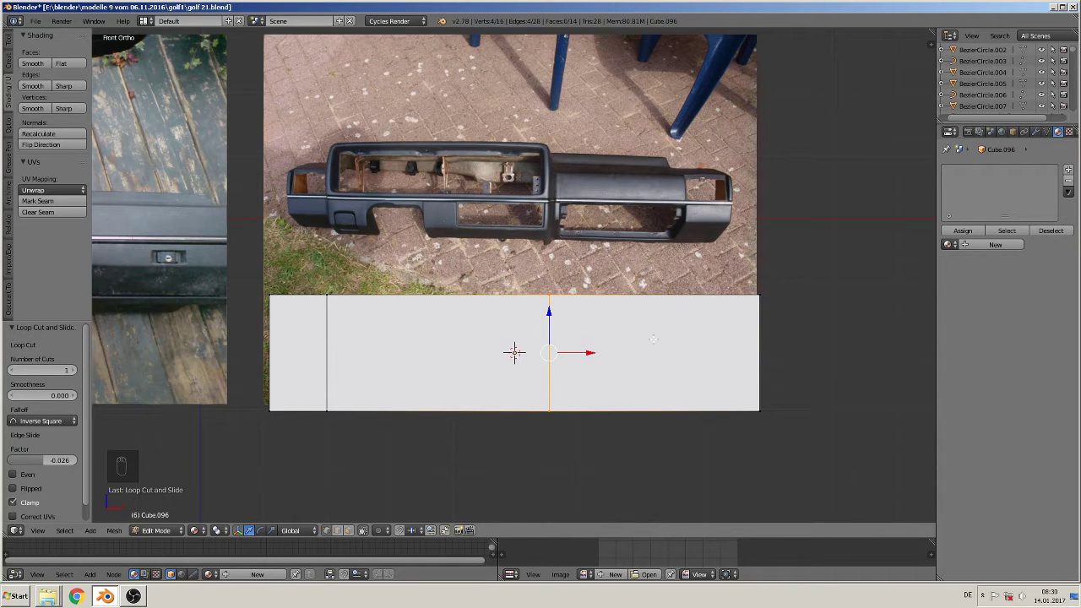
Cut two horizontal edge loops around the block, one in its upper third and one just below mid-height.
{"action": "key", "text": "ctrl+r"}
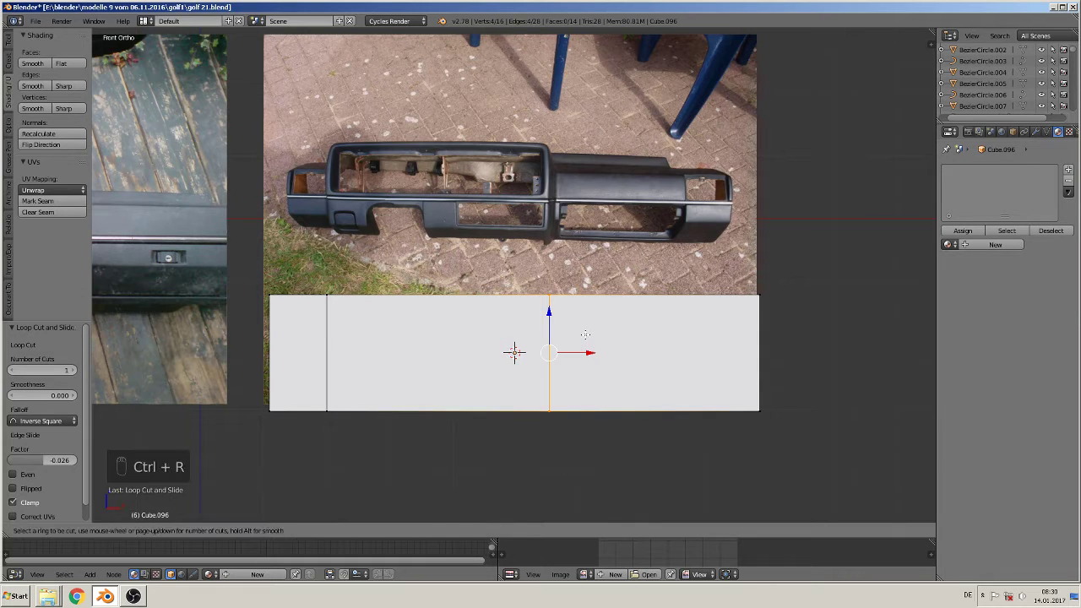
{"action": "left_click", "coordinate": [549, 330]}
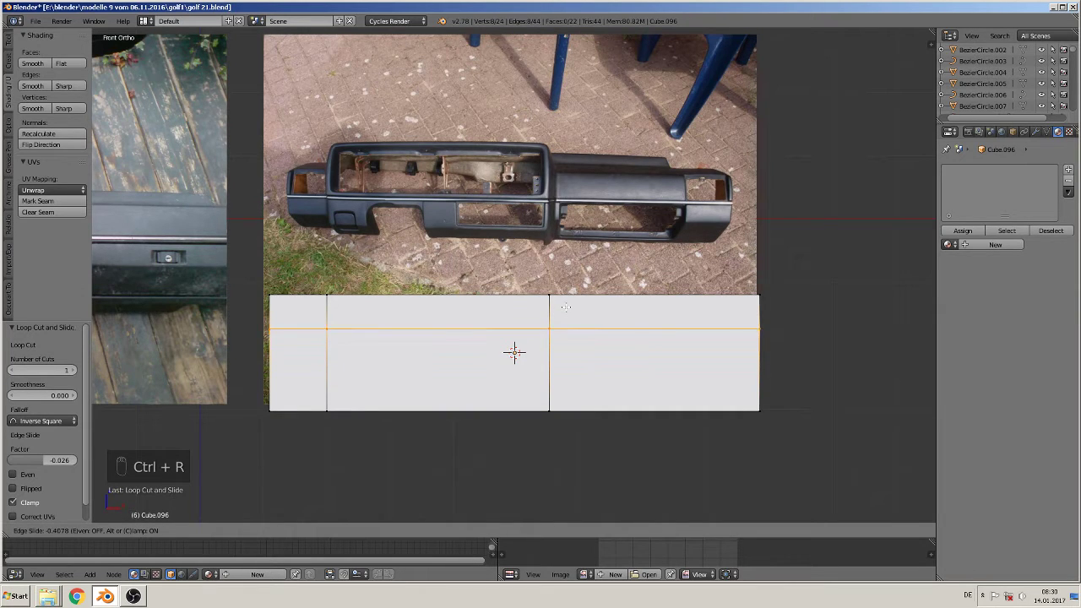
{"action": "left_click", "coordinate": [514, 352]}
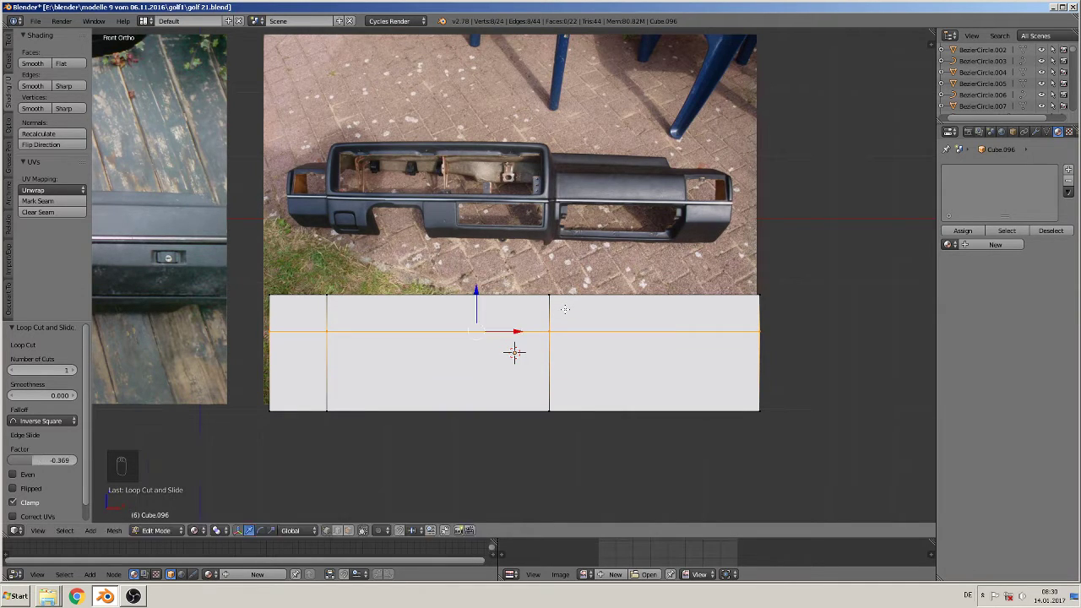
{"action": "key", "text": "ctrl+r"}
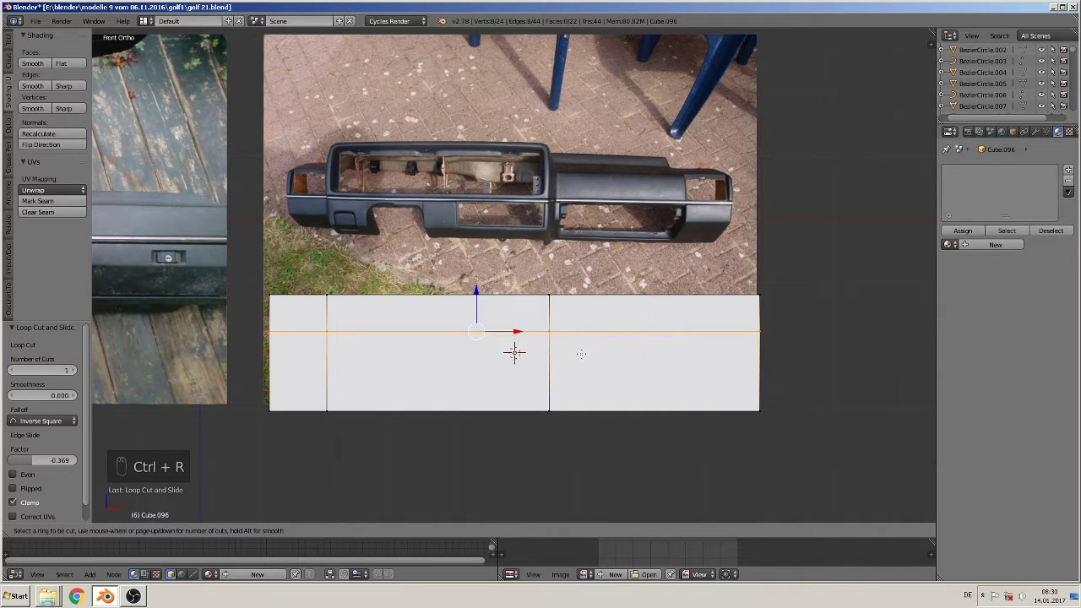
{"action": "left_click", "coordinate": [563, 353]}
{"action": "left_click", "coordinate": [515, 353]}
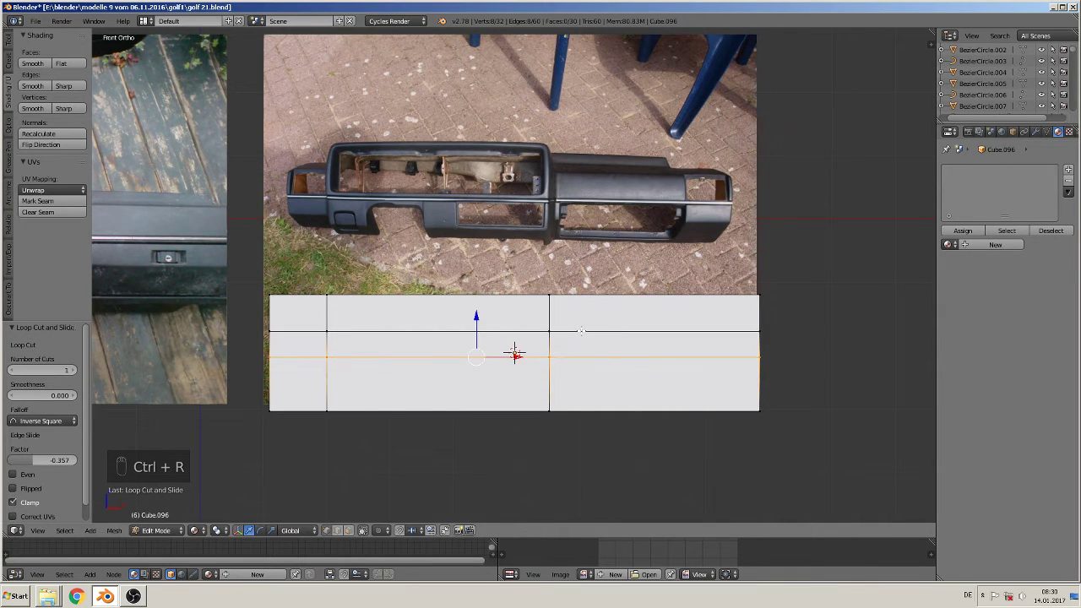
Raise the upper horizontal edge loop by about 0.169 and the lower one by about 0.071 along Z.
{"action": "right_click", "coordinate": [571, 328], "text": "alt"}
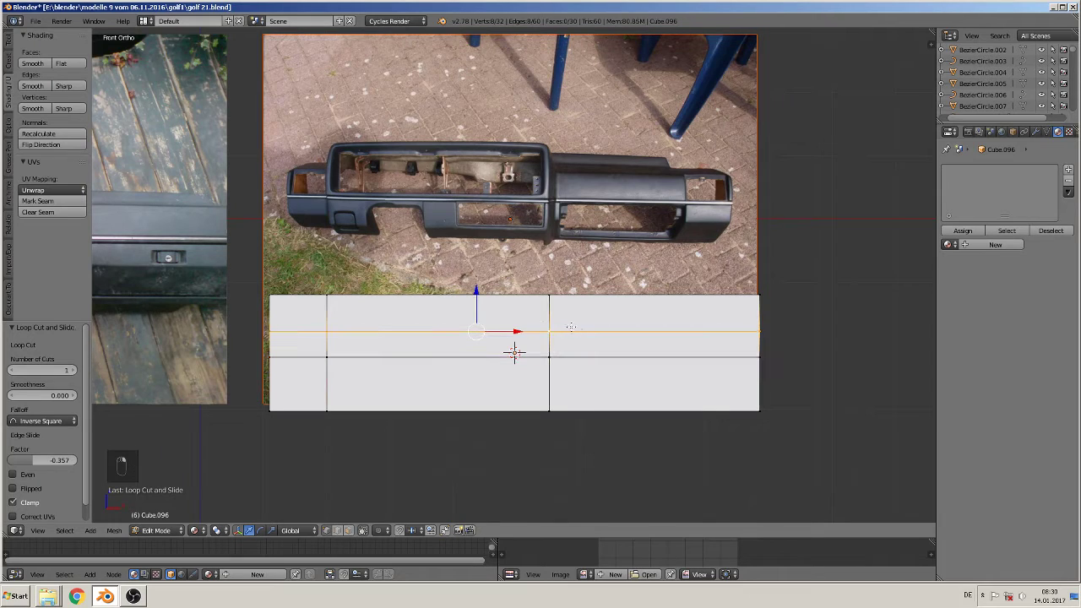
{"action": "left_click_drag", "start_coordinate": [474, 311], "coordinate": [472, 306]}
{"action": "right_click", "coordinate": [602, 359], "text": "alt"}
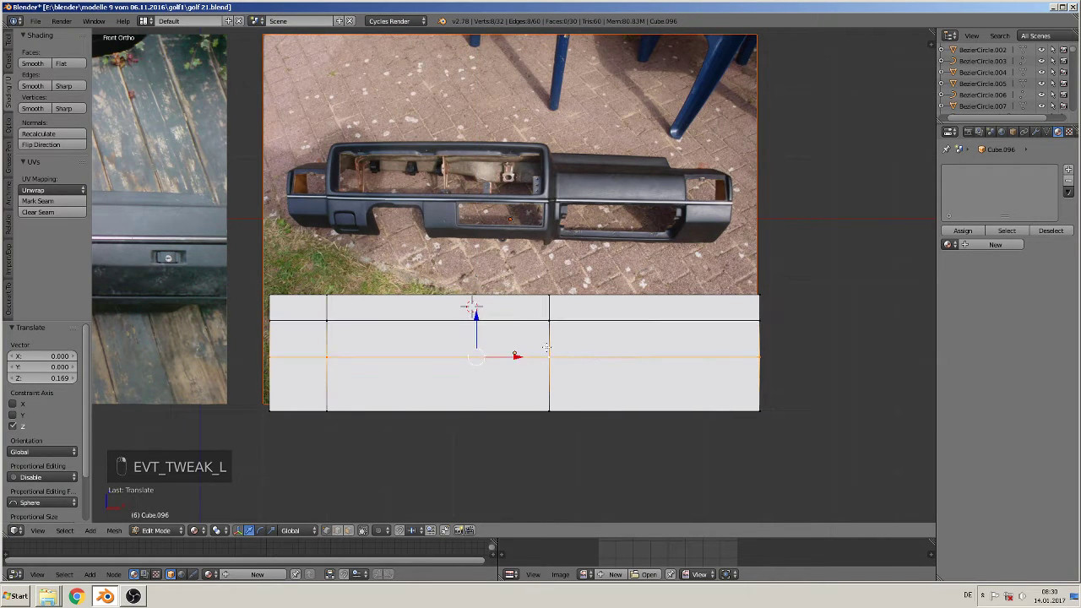
{"action": "left_click_drag", "start_coordinate": [478, 319], "coordinate": [478, 315]}
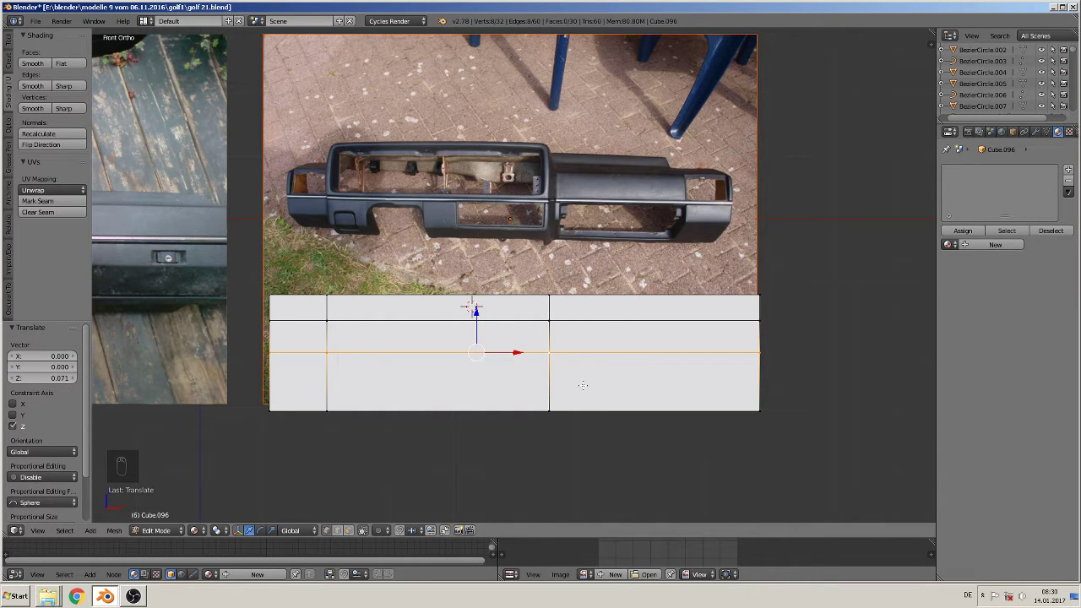
Cut a horizontal edge loop halfway through the lowest band and lower the middle loop by about 0.187 along Z.
{"action": "key", "text": "ctrl+r"}
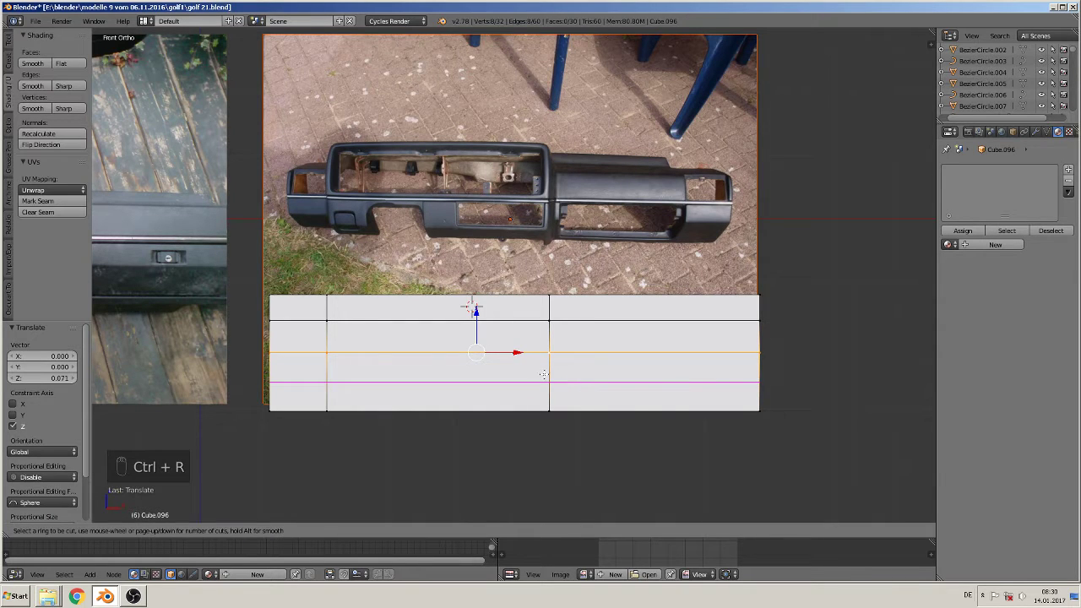
{"action": "left_click", "coordinate": [544, 374]}
{"action": "left_click", "coordinate": [544, 374]}
{"action": "right_click", "coordinate": [600, 348], "text": "alt"}
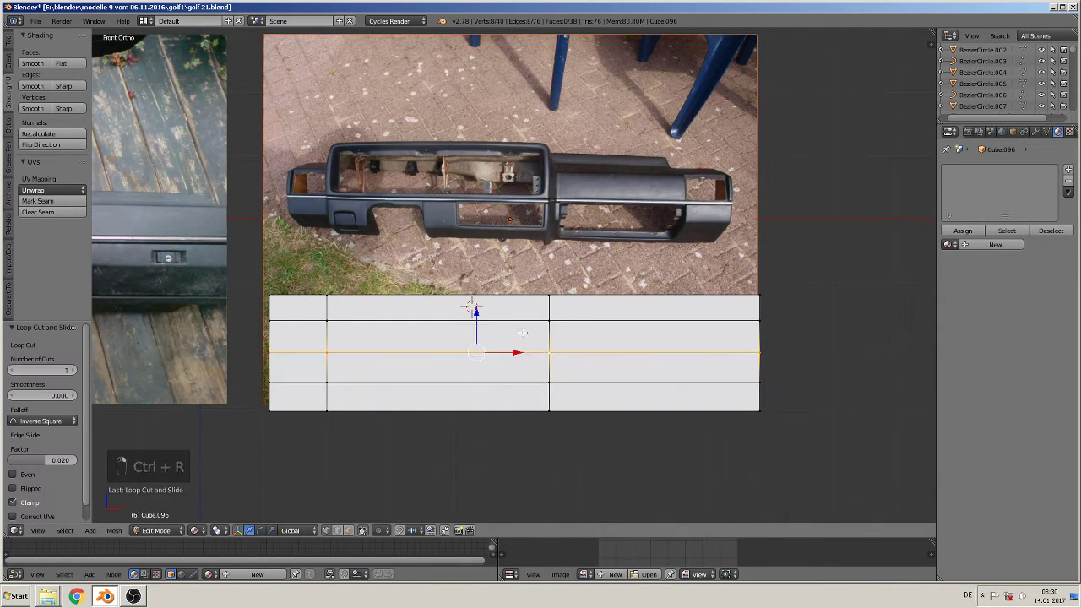
{"action": "left_click_drag", "start_coordinate": [476, 319], "coordinate": [471, 330]}
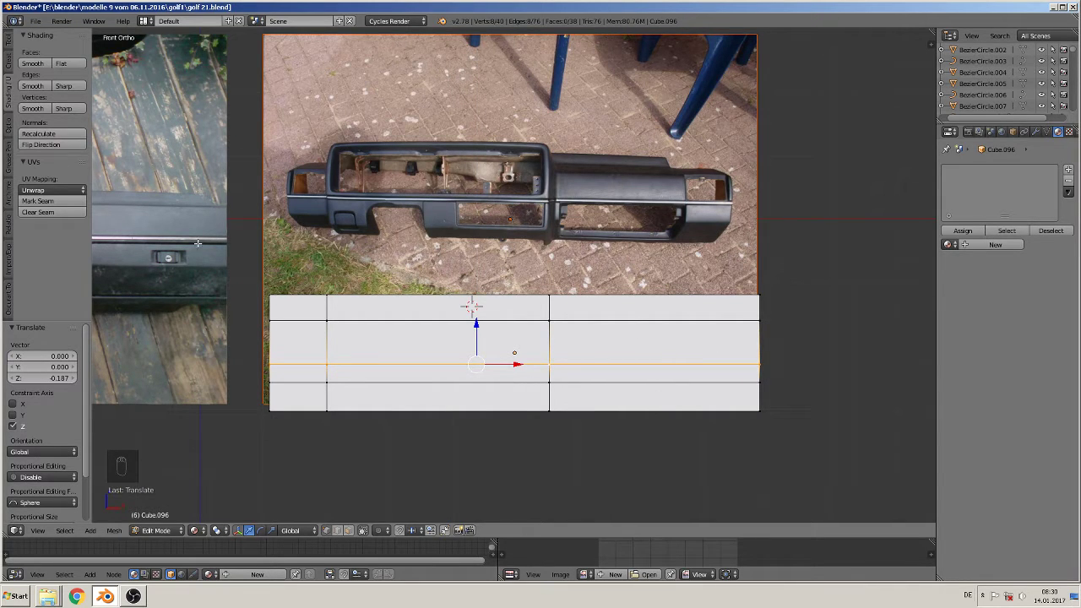
{"action": "middle_click_drag", "start_coordinate": [366, 328], "coordinate": [427, 329]}
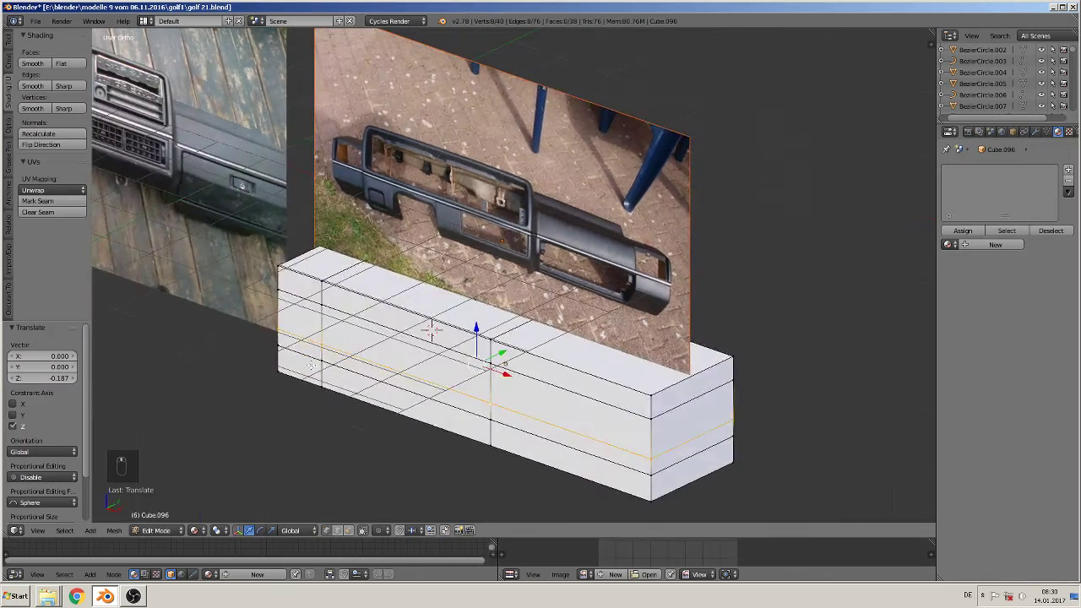
{"action": "key", "text": "Tab"}
{"action": "mouse_move", "coordinate": [523, 239]}
{"action": "left_mouse_down"}
{"action": "mouse_move", "coordinate": [473, 287]}
{"action": "mouse_move", "coordinate": [617, 120]}
{"action": "mouse_move", "coordinate": [516, 253]}
{"action": "left_mouse_up"}
{"action": "key", "text": "Tab"}
In face selection, select the top face between the two vertical loops and extrude it about 0.274 upward along Z.
{"action": "middle_click_drag", "start_coordinate": [508, 328], "coordinate": [478, 129]}
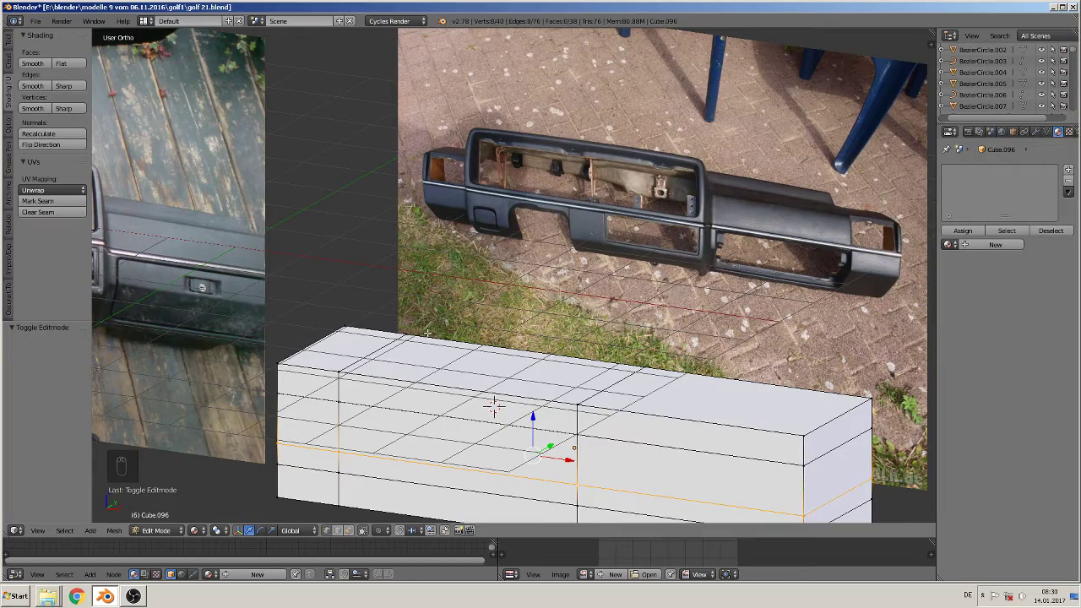
{"action": "mouse_move", "coordinate": [465, 426]}
{"action": "middle_mouse_down"}
{"action": "mouse_move", "coordinate": [461, 414]}
{"action": "mouse_move", "coordinate": [482, 431]}
{"action": "middle_mouse_up"}
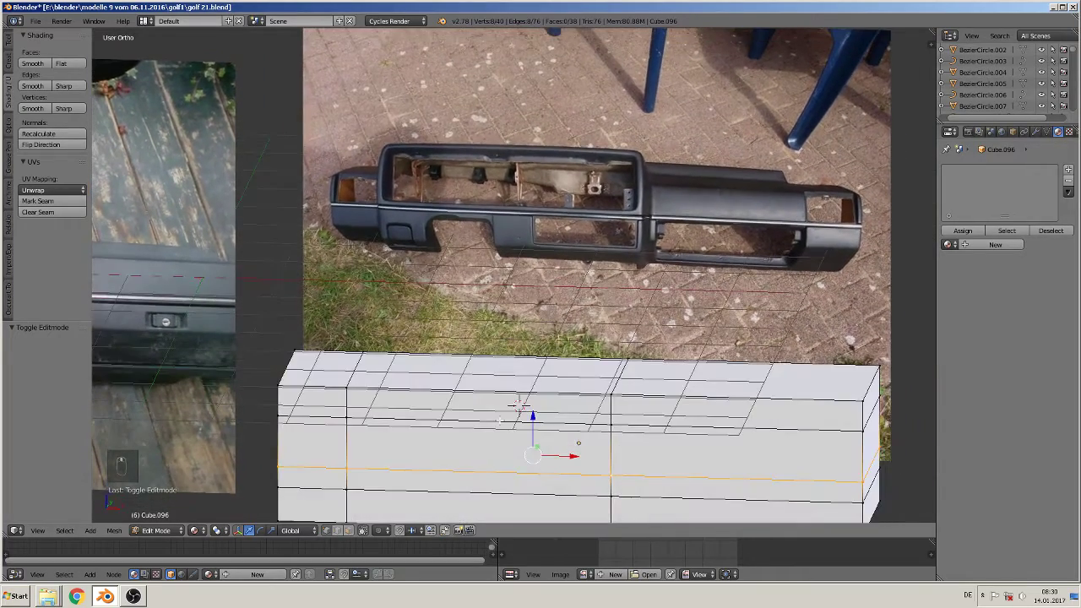
{"action": "left_click", "coordinate": [349, 532]}
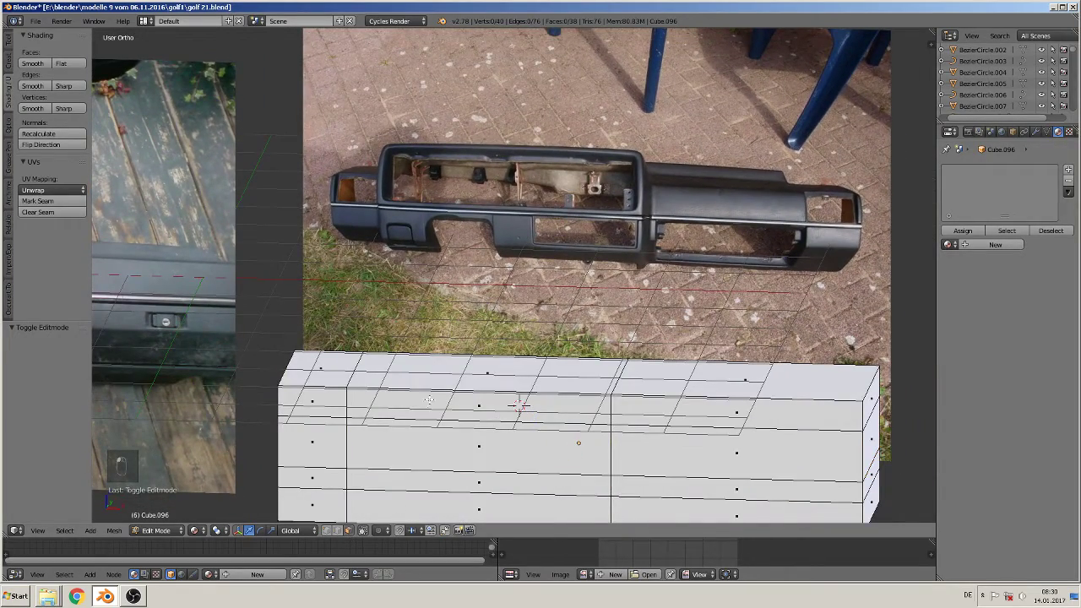
{"action": "middle_click_drag", "start_coordinate": [461, 384], "coordinate": [442, 408]}
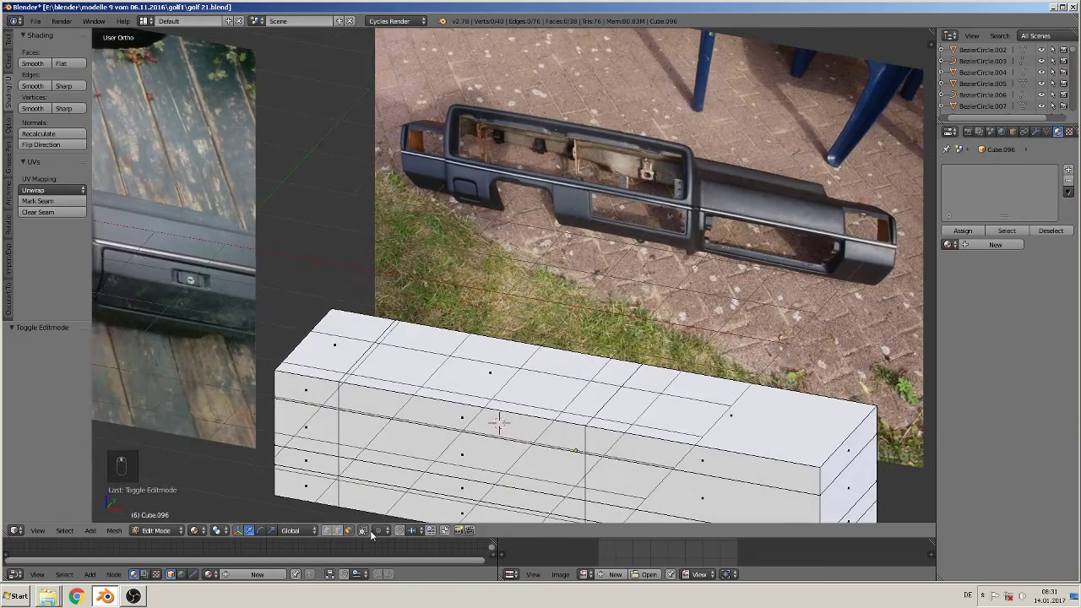
{"action": "right_click", "coordinate": [466, 400]}
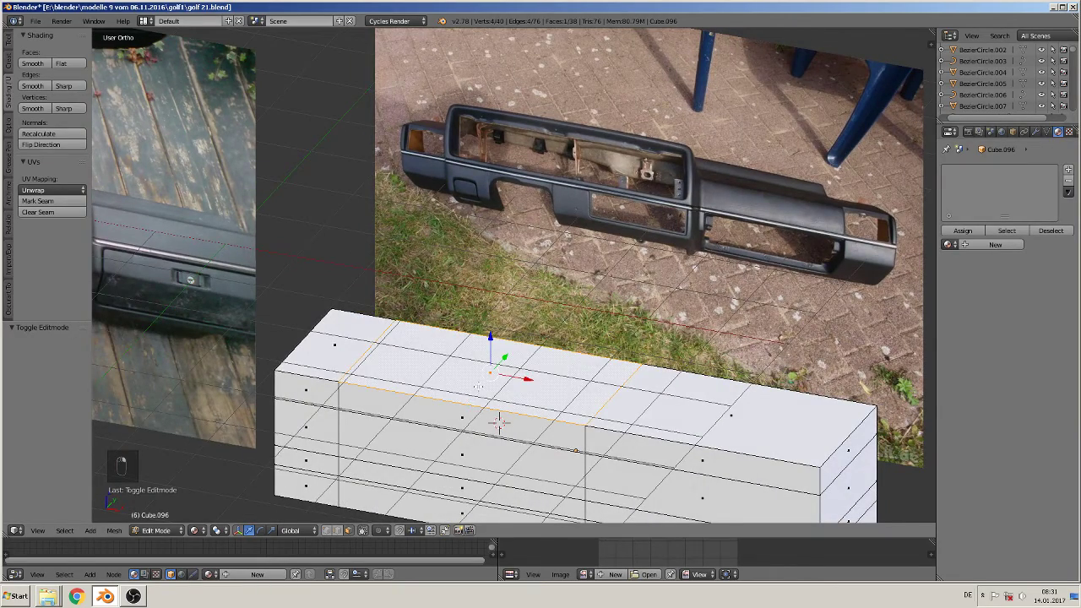
{"action": "middle_click_drag", "start_coordinate": [498, 425], "coordinate": [527, 389]}
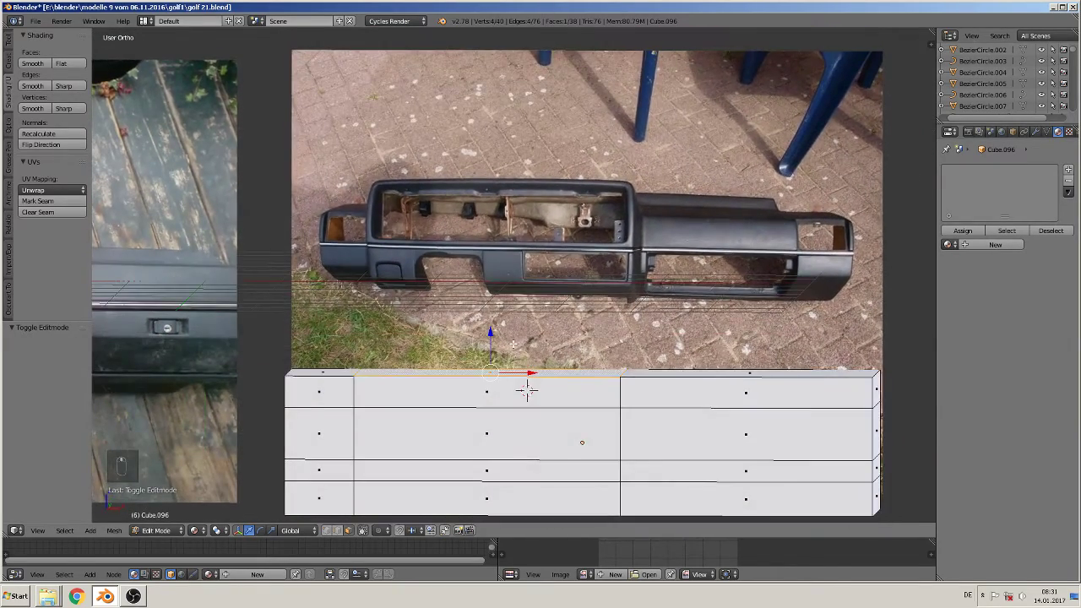
{"action": "key", "text": "KP_1"}
{"action": "middle_click_drag", "start_coordinate": [503, 439], "coordinate": [408, 363], "text": "shift"}
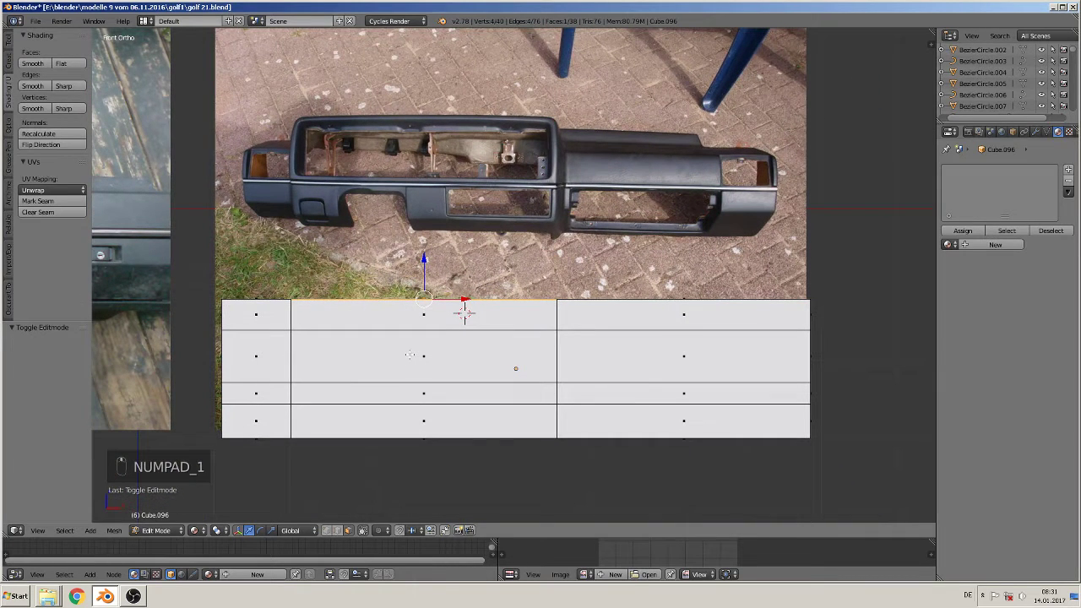
{"action": "key", "text": "e"}
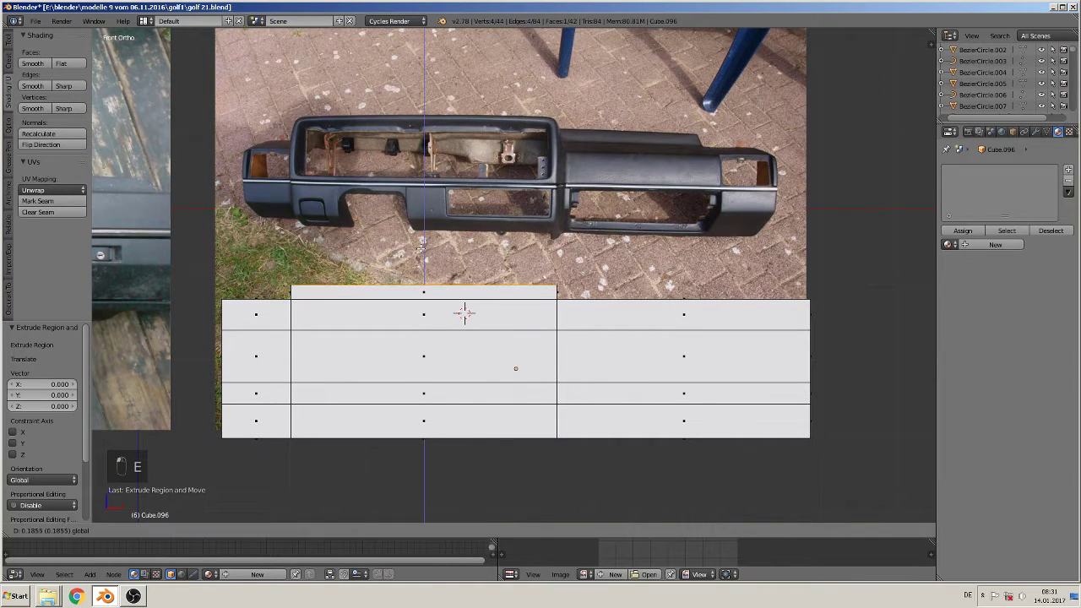
{"action": "left_click", "coordinate": [421, 241]}
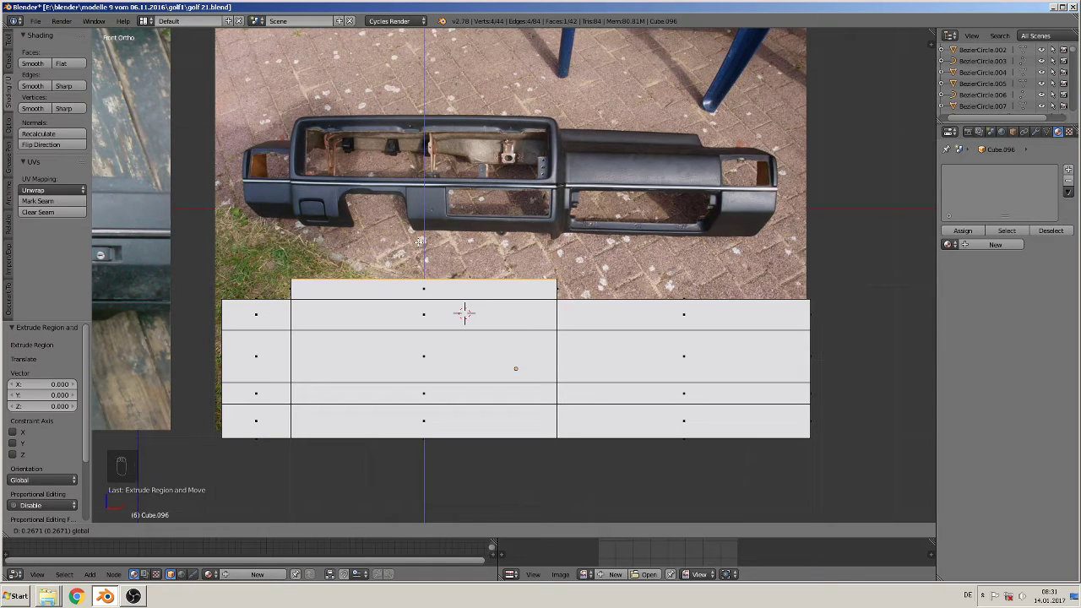
{"action": "middle_click_drag", "start_coordinate": [319, 374], "coordinate": [394, 337], "text": "shift"}
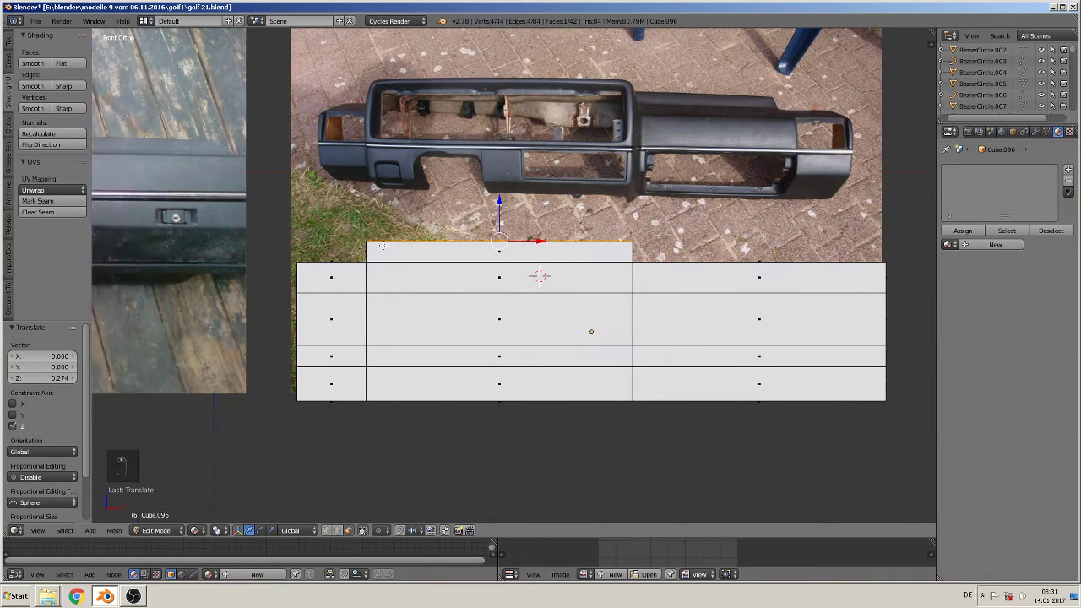
Cut a horizontal edge loop halfway up the raised centre section, without sliding it.
{"action": "middle_click_drag", "start_coordinate": [497, 268], "coordinate": [444, 301], "text": "shift"}
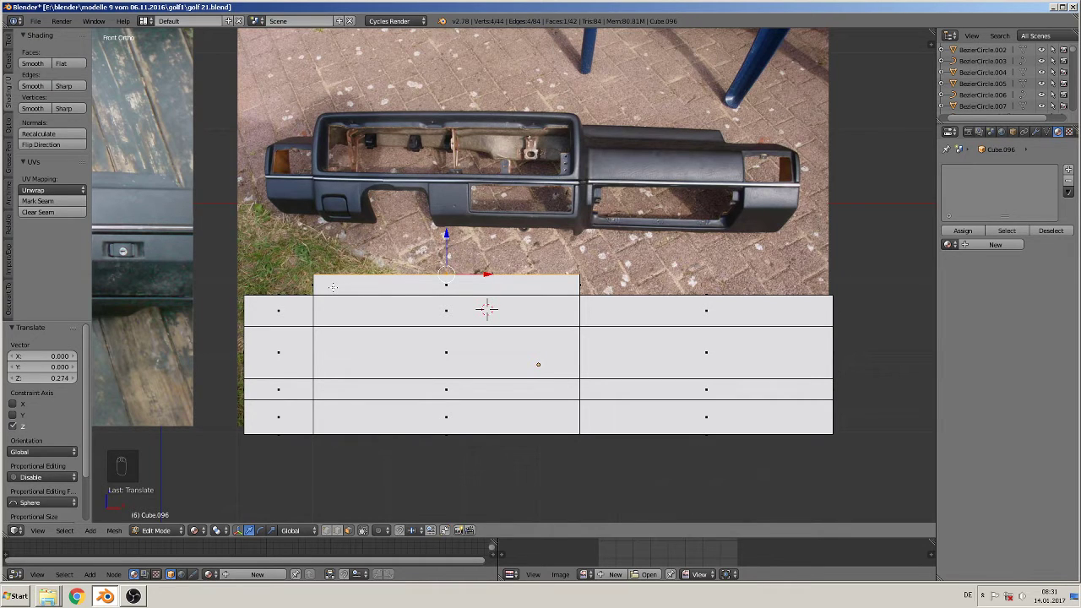
{"action": "key", "text": "ctrl+r"}
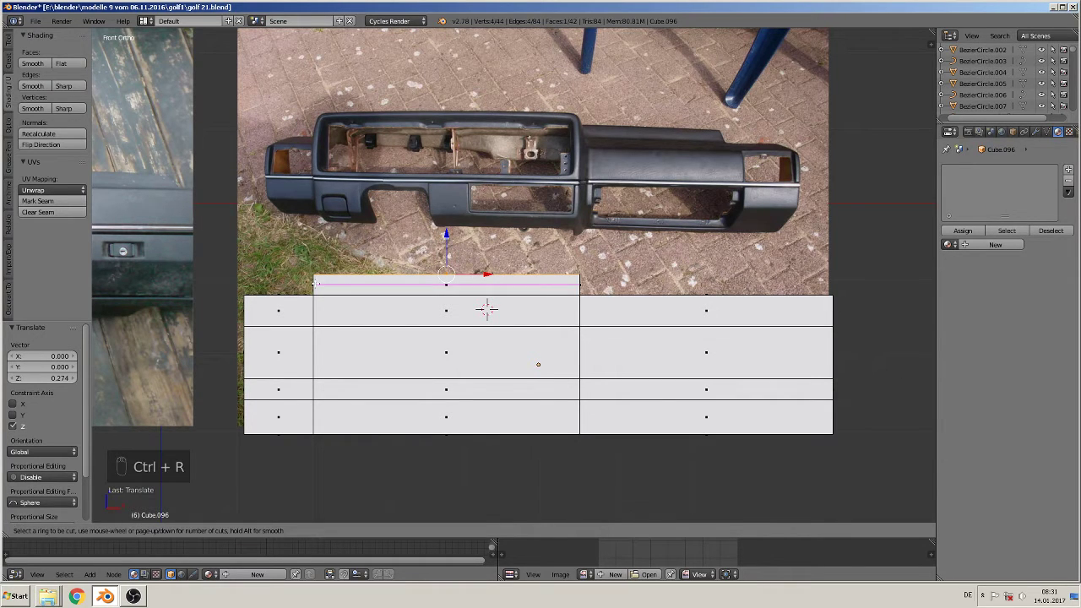
{"action": "left_click", "coordinate": [316, 284]}
{"action": "right_click", "coordinate": [316, 284]}
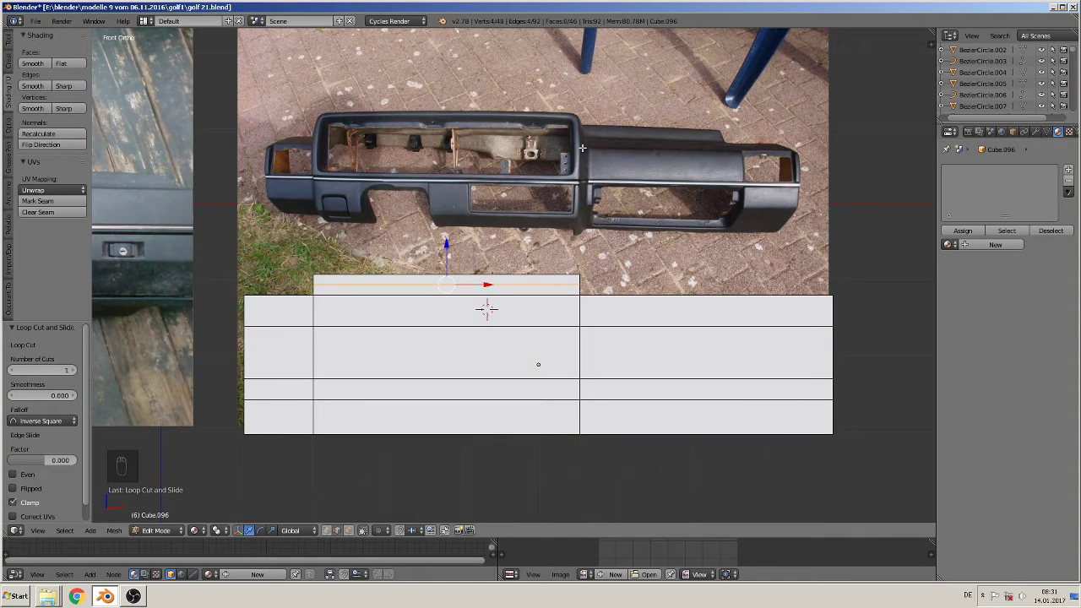
Cut two vertical edge loops just inside the raised section's side edges, with slide factors of about 0.932 and -0.939.
{"action": "key", "text": "ctrl+r"}
{"action": "left_click", "coordinate": [332, 306]}
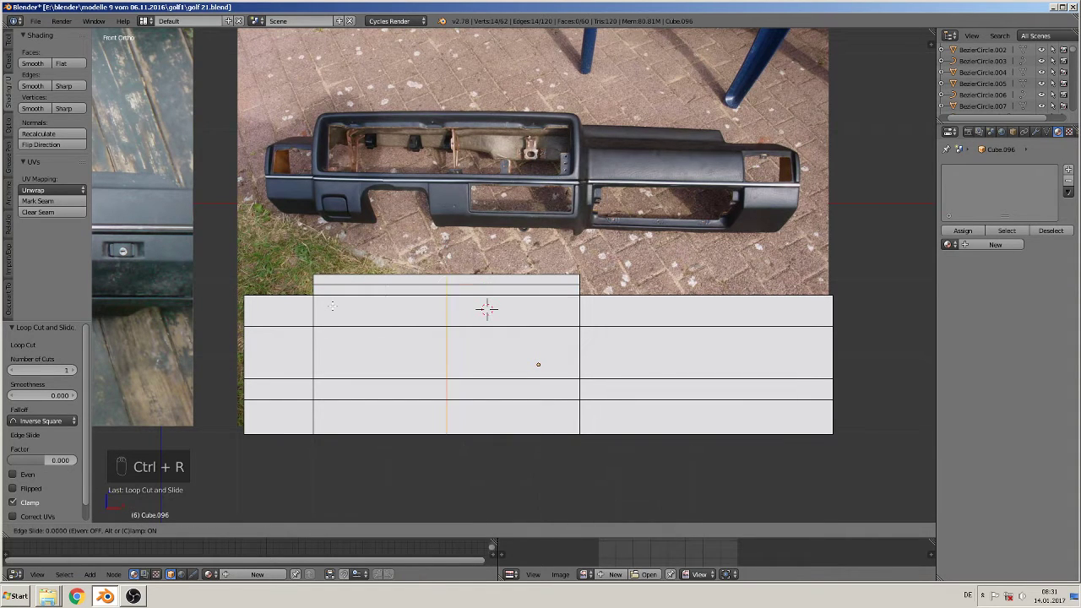
{"action": "left_click", "coordinate": [209, 308]}
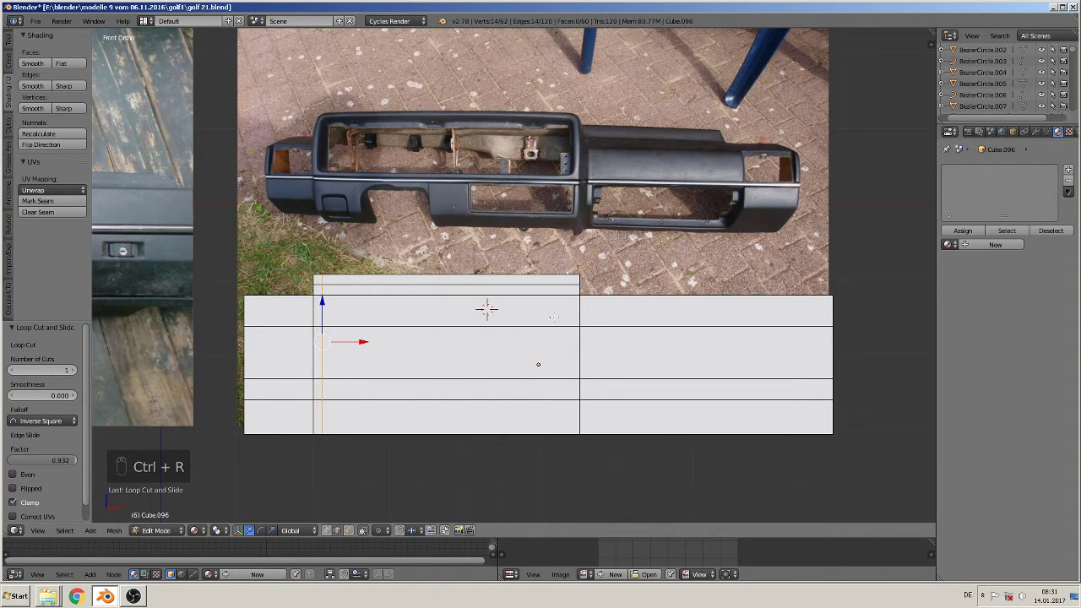
{"action": "key", "text": "ctrl+r"}
{"action": "left_click", "coordinate": [569, 286]}
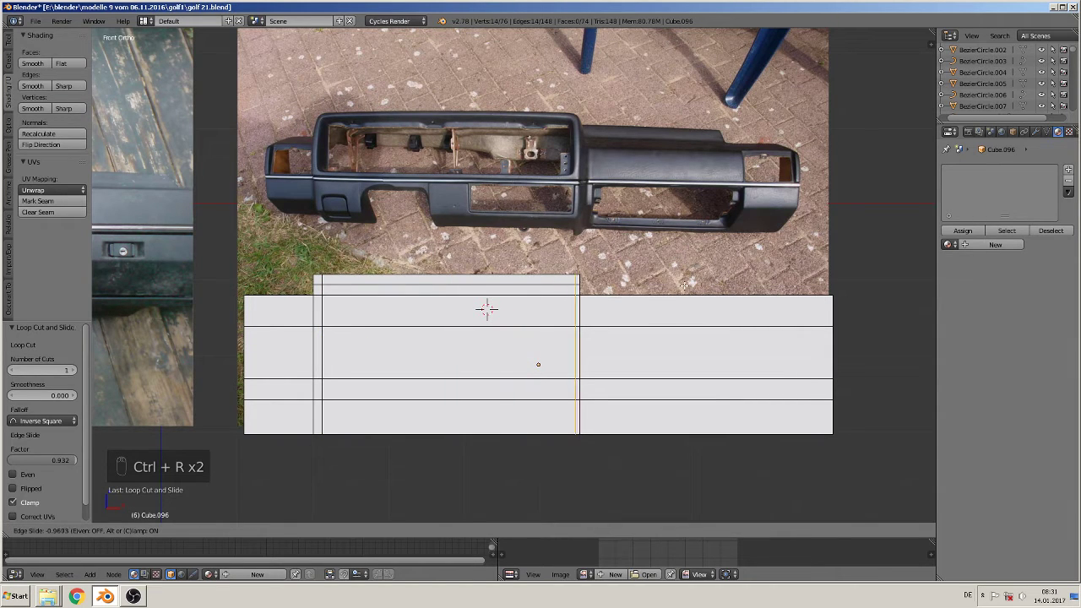
{"action": "left_click", "coordinate": [680, 286]}
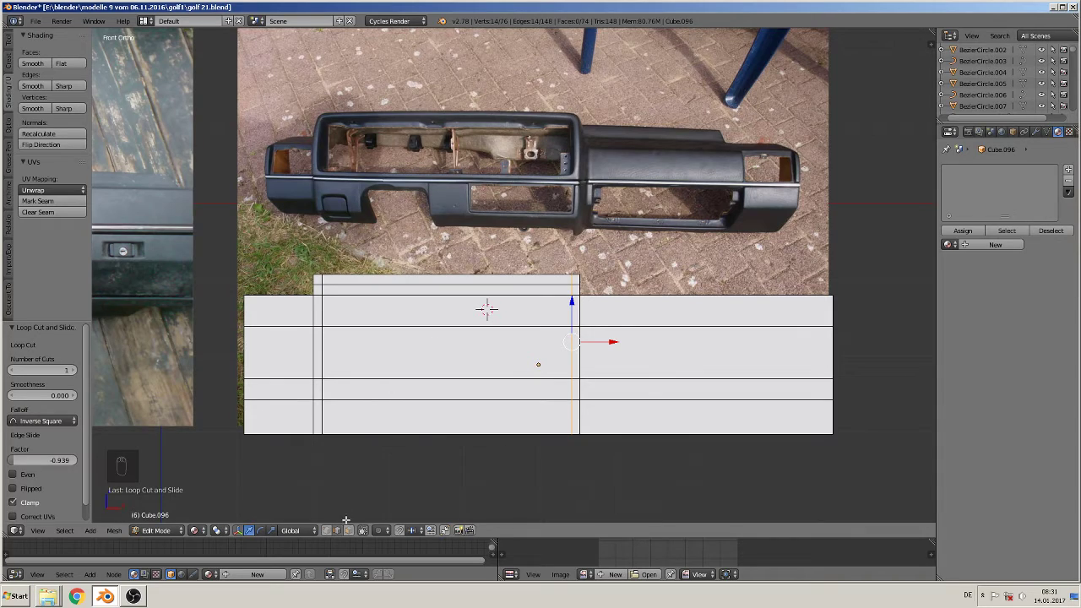
Open the instrument cluster recess by deleting the upper horizontal front edge between the two inner vertical loops.
{"action": "right_click", "coordinate": [423, 330]}
{"action": "mouse_move", "coordinate": [428, 338]}
{"action": "middle_mouse_down"}
{"action": "mouse_move", "coordinate": [416, 355]}
{"action": "mouse_move", "coordinate": [431, 338]}
{"action": "mouse_move", "coordinate": [420, 343]}
{"action": "mouse_move", "coordinate": [460, 356]}
{"action": "mouse_move", "coordinate": [434, 355]}
{"action": "middle_mouse_up"}
{"action": "key", "text": "x"}
{"action": "left_click", "coordinate": [420, 345]}
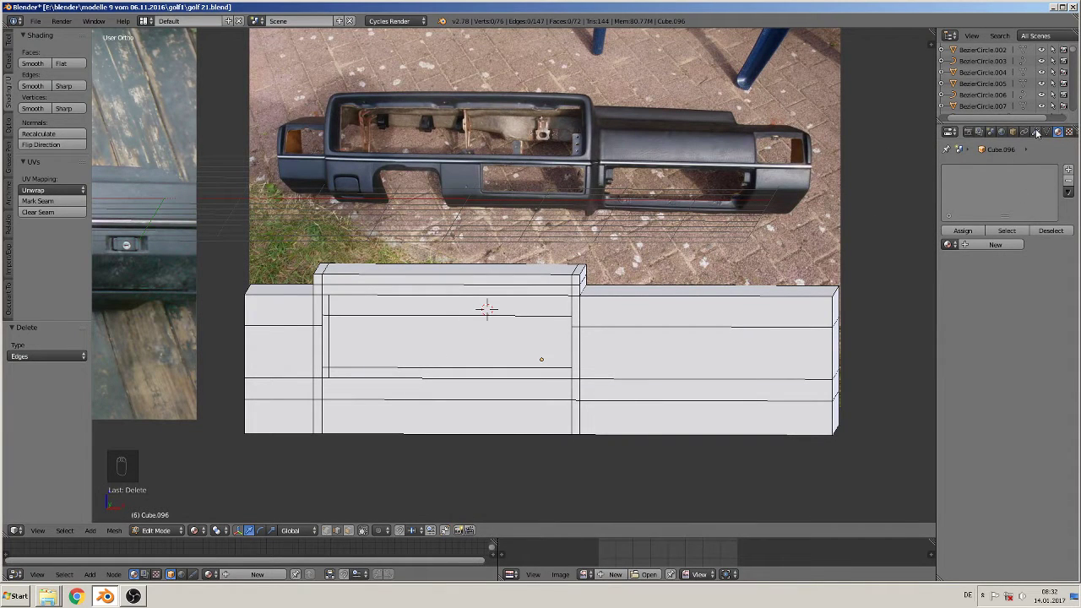
Add a Subdivision Surface modifier to the dashboard block and set its view subdivisions to 2.
{"action": "left_click", "coordinate": [1036, 131]}
{"action": "left_click", "coordinate": [984, 171]}
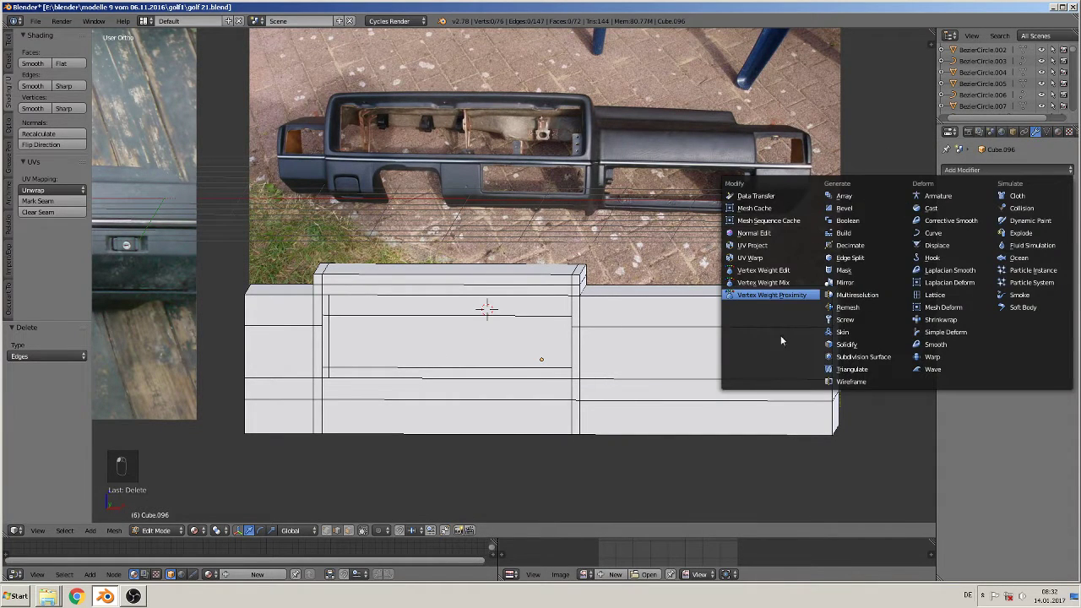
{"action": "left_click", "coordinate": [862, 358]}
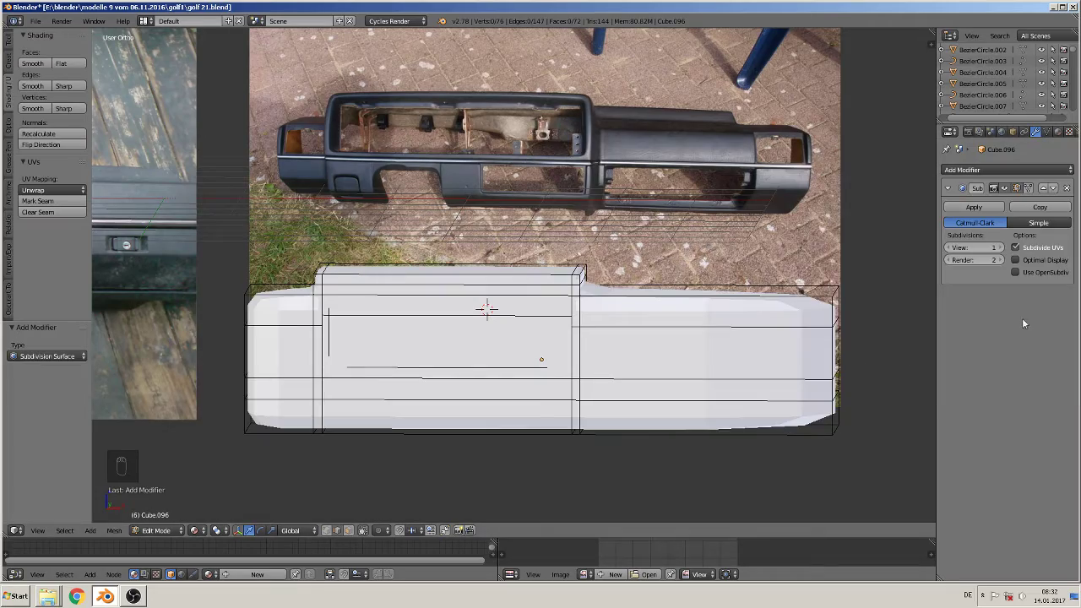
{"action": "left_click", "coordinate": [999, 248]}
{"action": "mouse_move", "coordinate": [739, 340]}
{"action": "middle_mouse_down"}
{"action": "mouse_move", "coordinate": [651, 361]}
{"action": "mouse_move", "coordinate": [588, 254]}
{"action": "middle_mouse_up"}
{"action": "scroll", "coordinate": [647, 360], "scroll_direction": "up", "scroll_amount": 2}
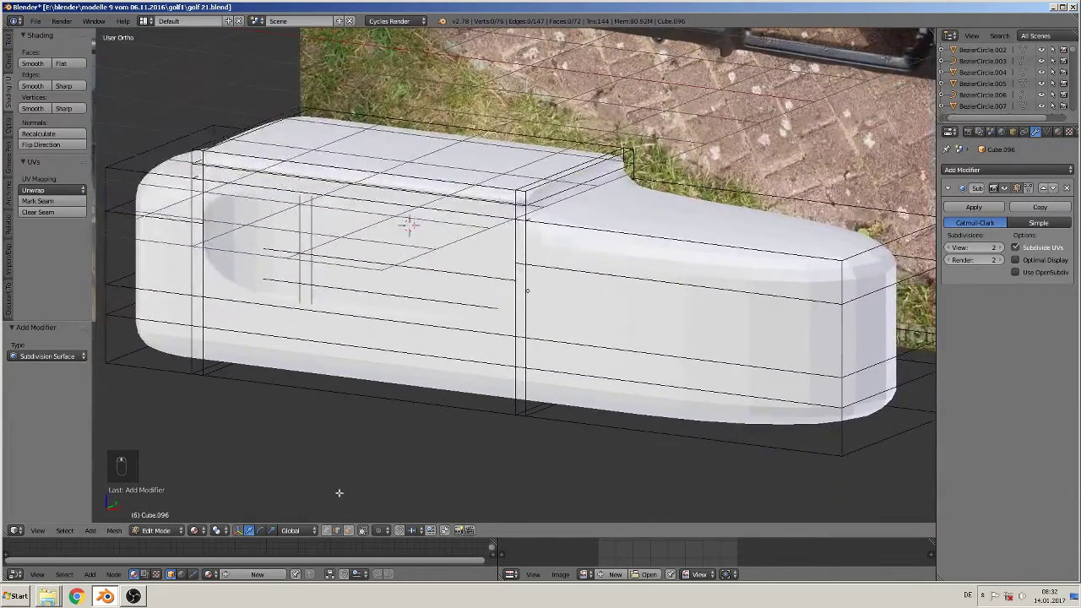
Switch the viewport shading to Solid and inspect the smoothed block with its front opening.
{"action": "left_click", "coordinate": [199, 532]}
{"action": "left_click", "coordinate": [218, 491]}
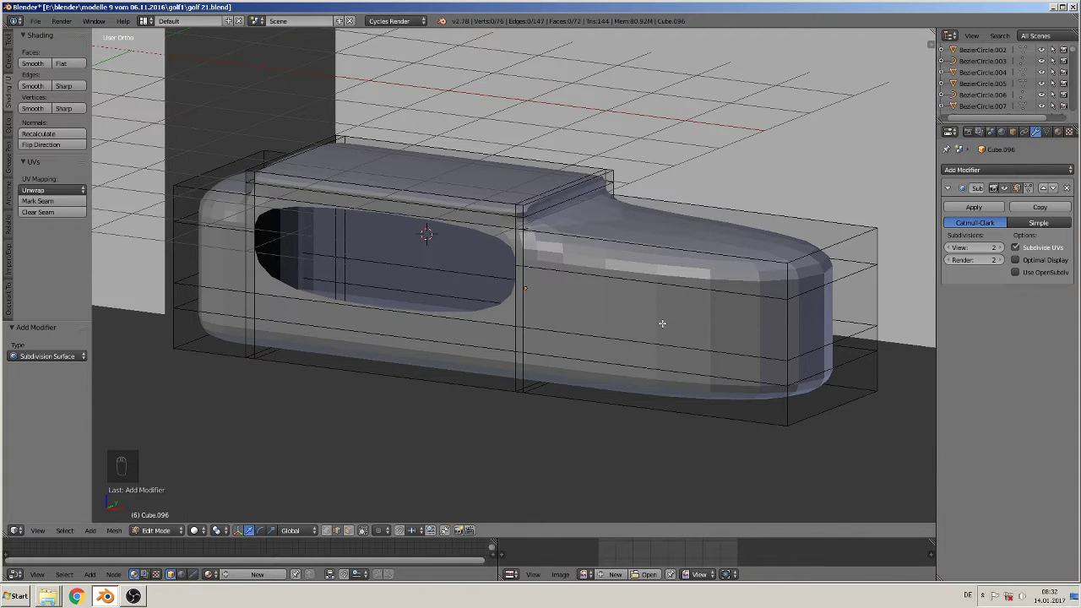
{"action": "middle_click_drag", "start_coordinate": [657, 313], "coordinate": [705, 323]}
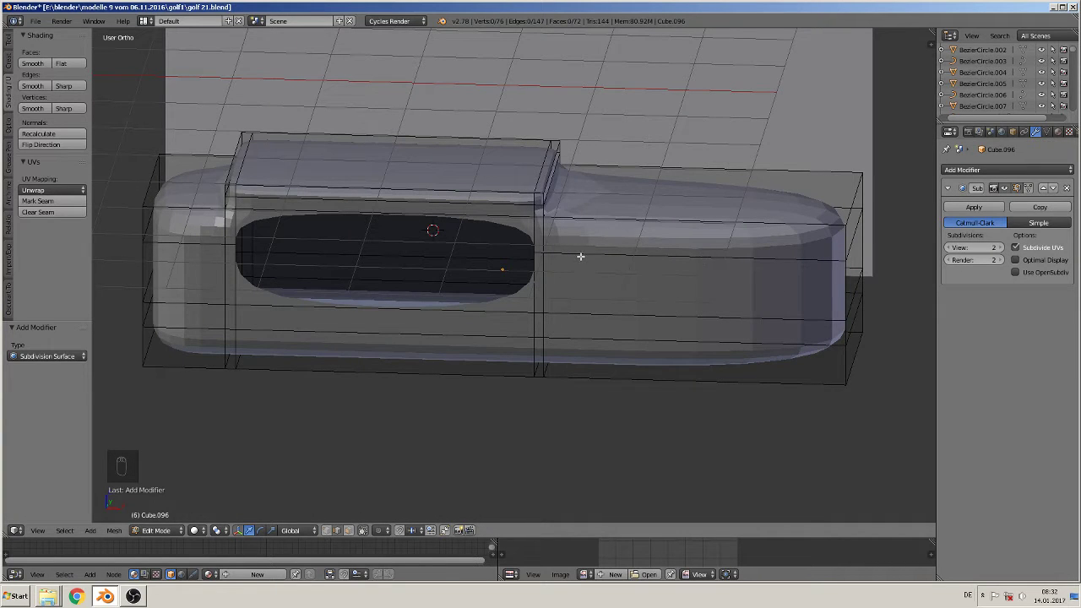
{"action": "middle_click_drag", "start_coordinate": [580, 256], "coordinate": [573, 252]}
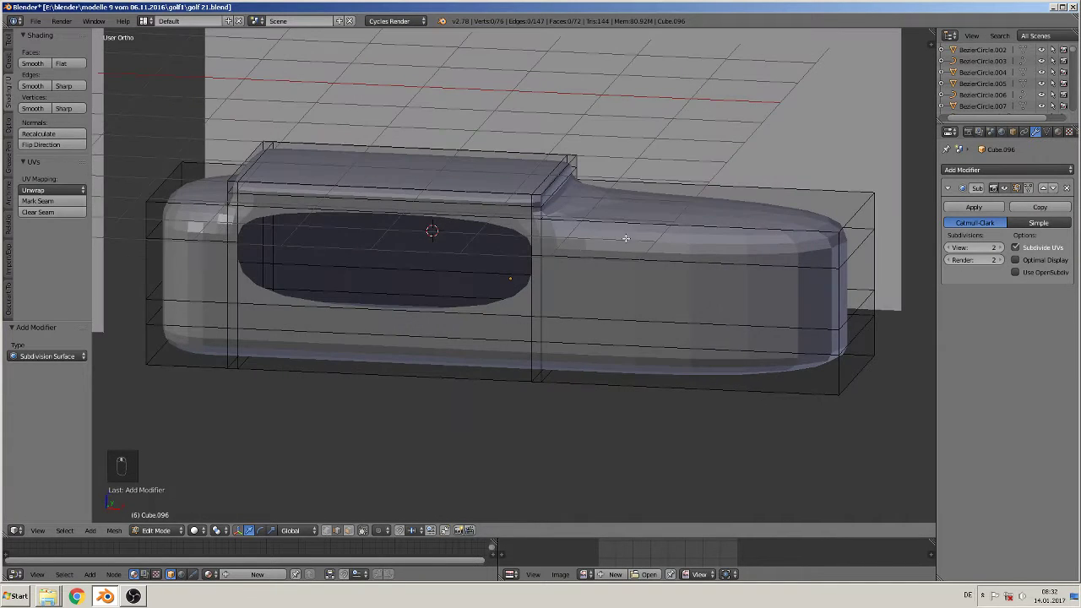
{"action": "left_click", "coordinate": [201, 531]}
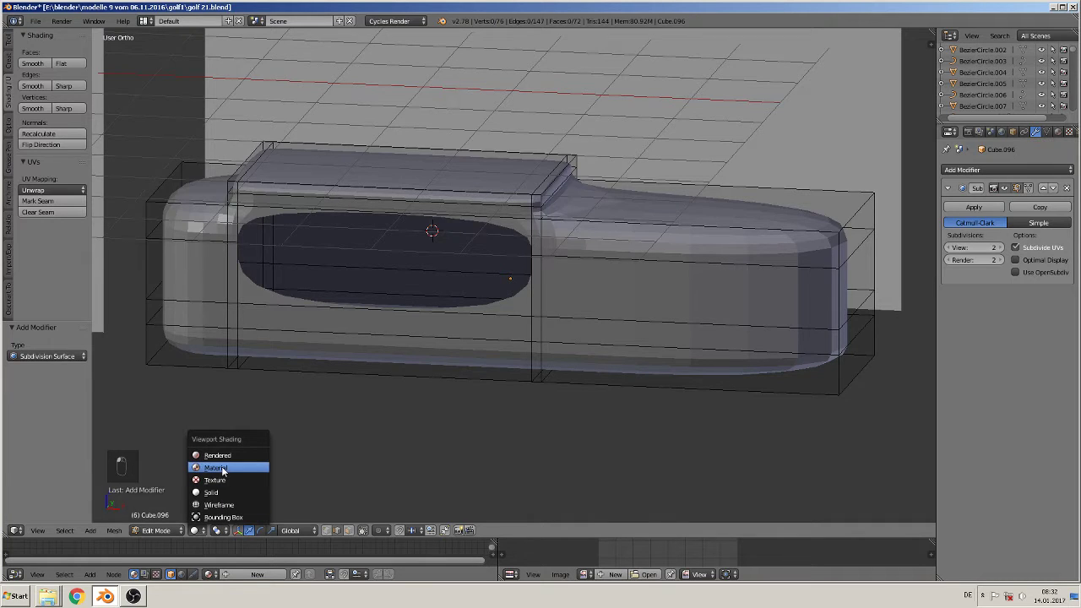
Cut a vertical edge loop close to each outer end of the block, with slide factors of about -0.965 and 0.906.
{"action": "key", "text": "ctrl+r"}
{"action": "left_click", "coordinate": [743, 228]}
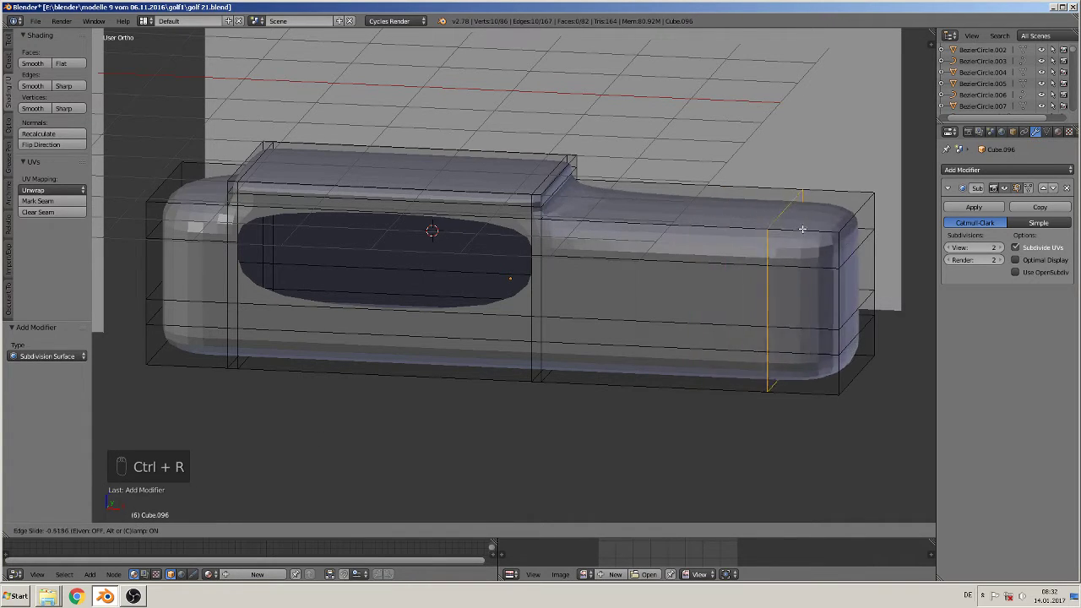
{"action": "left_click", "coordinate": [856, 238]}
{"action": "key", "text": "ctrl+r"}
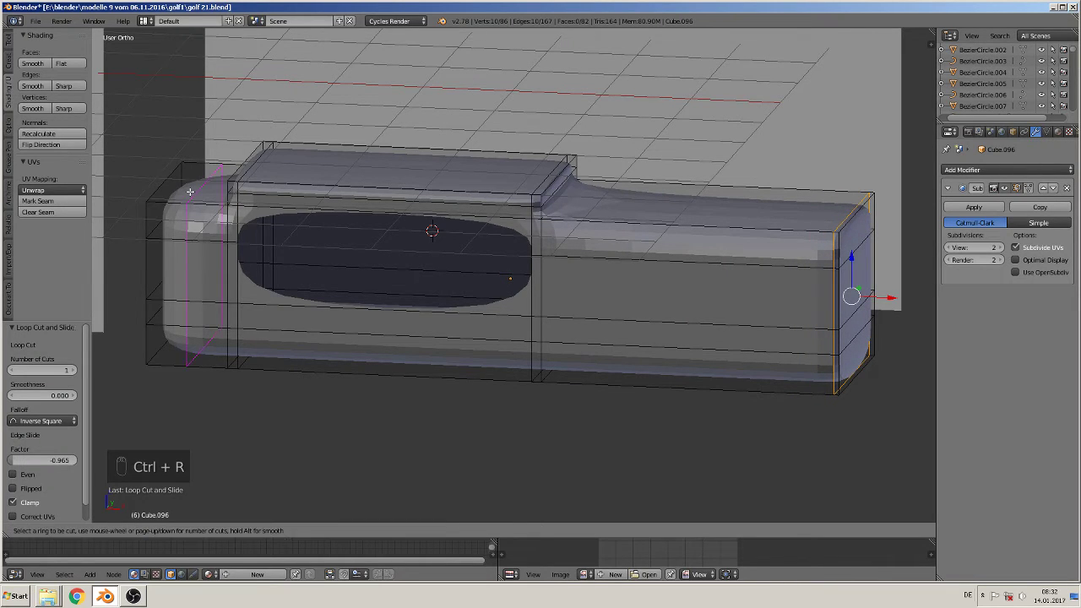
{"action": "left_click", "coordinate": [190, 192]}
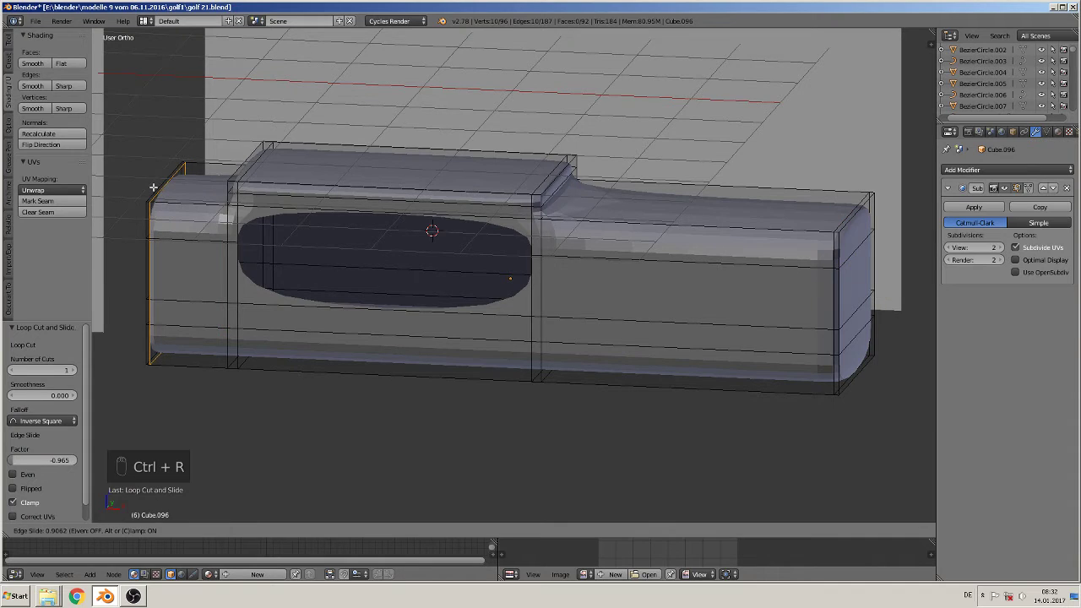
{"action": "left_click", "coordinate": [154, 187]}
Cut two vertical edge loops through the centre section near the opening's sides, with slide factors of about -0.875 and -0.763.
{"action": "middle_click_drag", "start_coordinate": [225, 263], "coordinate": [241, 269]}
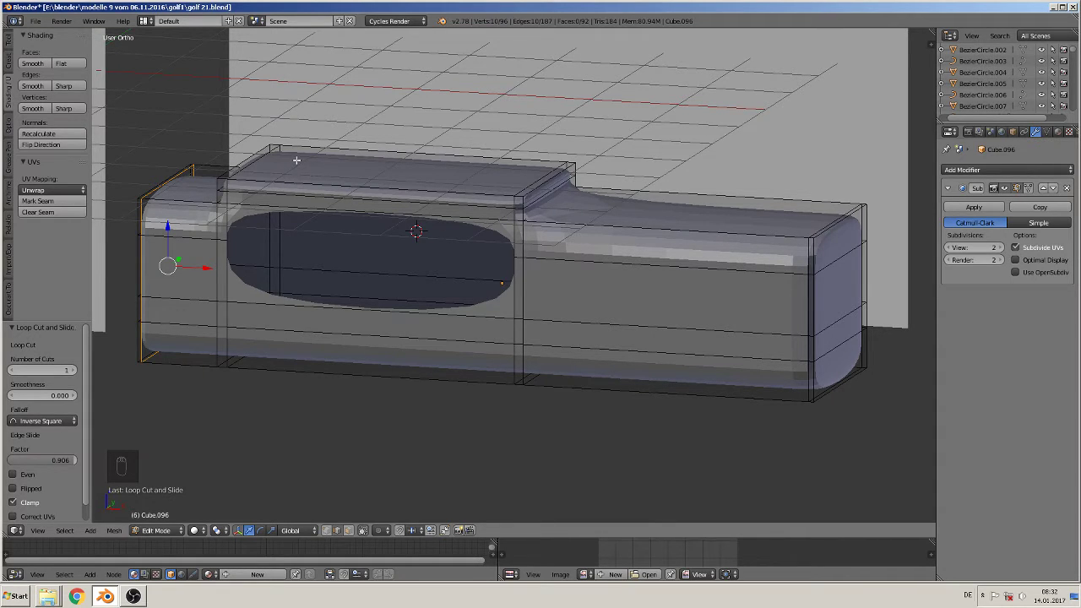
{"action": "key", "text": "ctrl+r"}
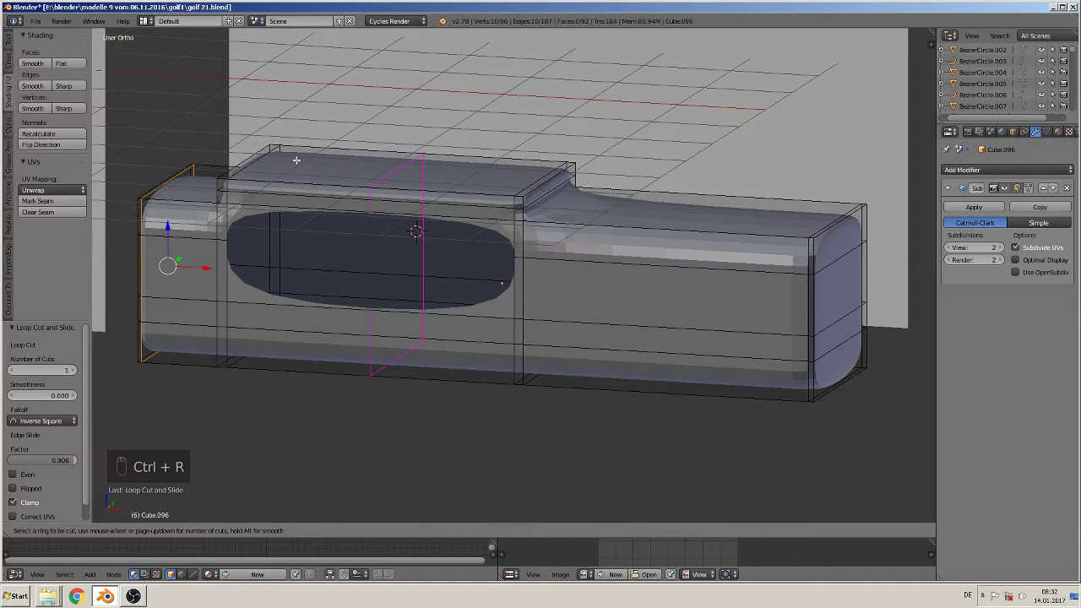
{"action": "left_click", "coordinate": [296, 159]}
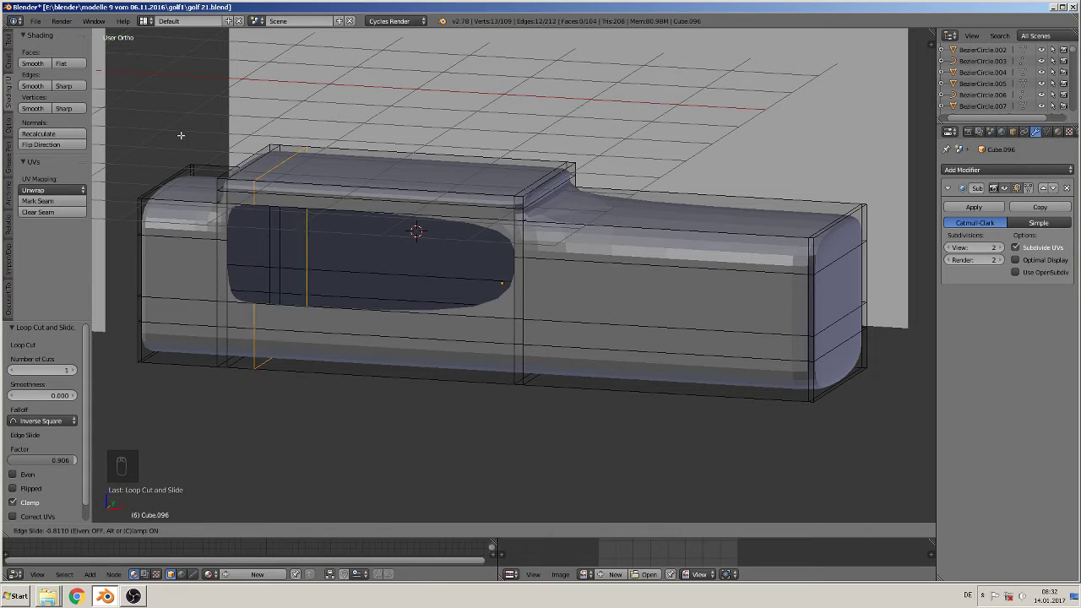
{"action": "left_click", "coordinate": [173, 133]}
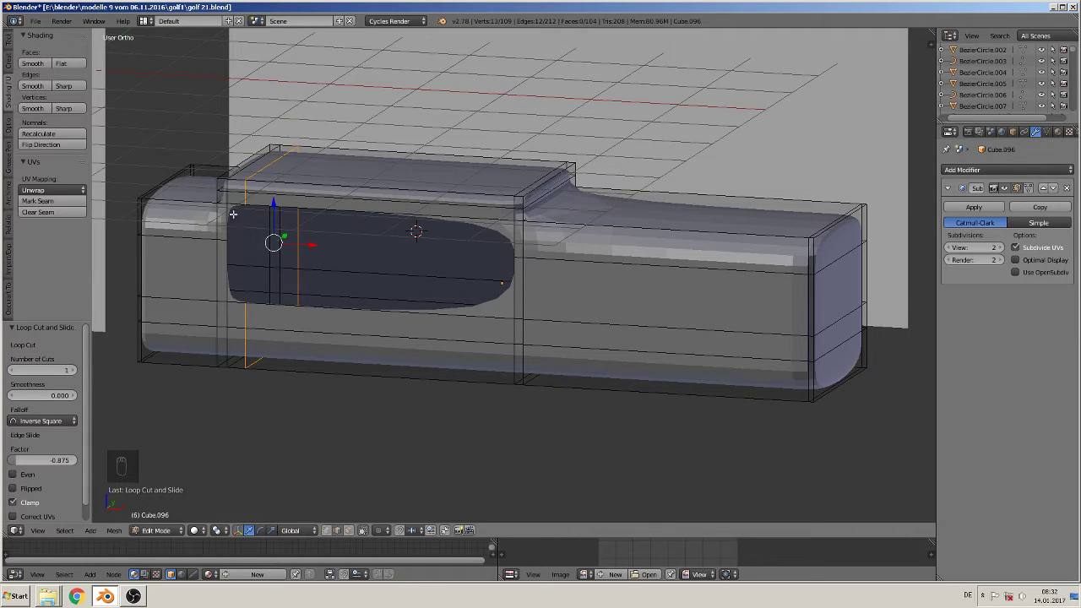
{"action": "key", "text": "ctrl+r"}
{"action": "left_click", "coordinate": [429, 173]}
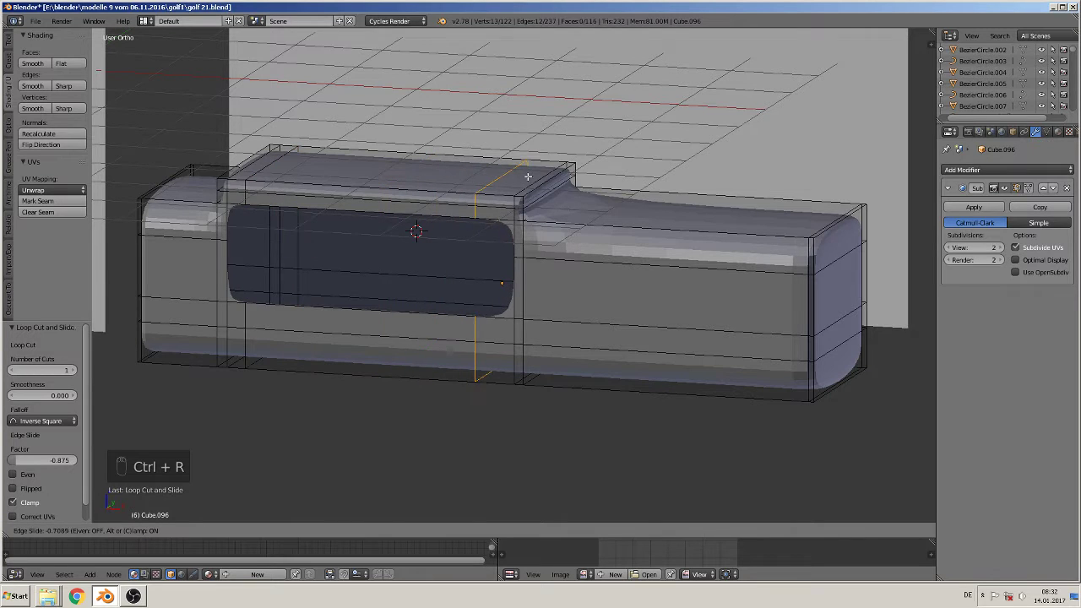
{"action": "left_click", "coordinate": [522, 177]}
Extrude the edge loop around the cluster opening about 0.204 inward along Y and check the smoothed result in Object Mode.
{"action": "middle_click_drag", "start_coordinate": [522, 177], "coordinate": [330, 276]}
{"action": "right_click", "coordinate": [388, 215], "text": "alt"}
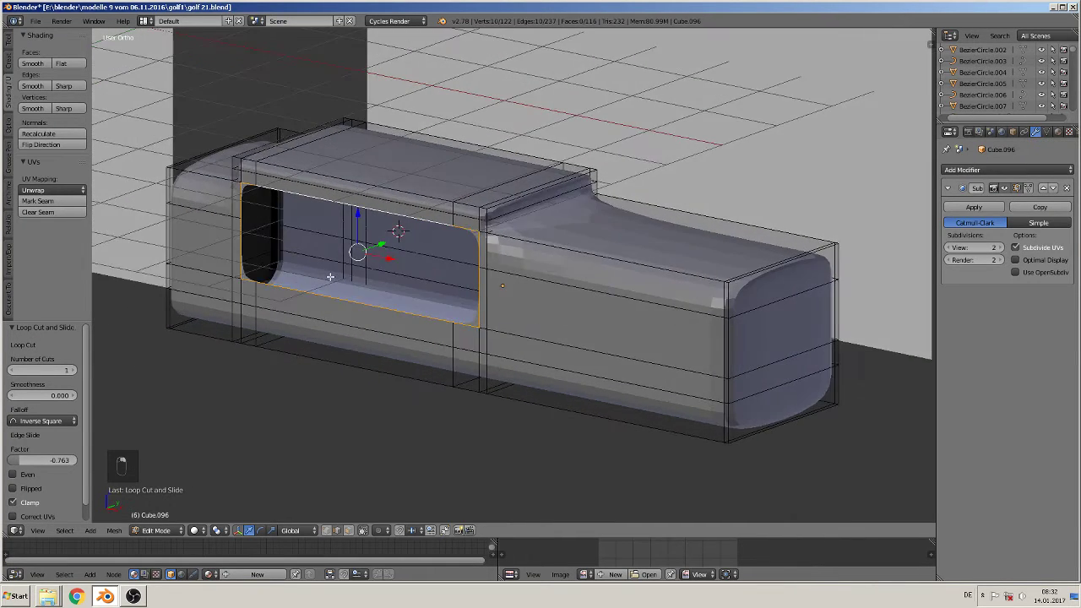
{"action": "key", "text": "e"}
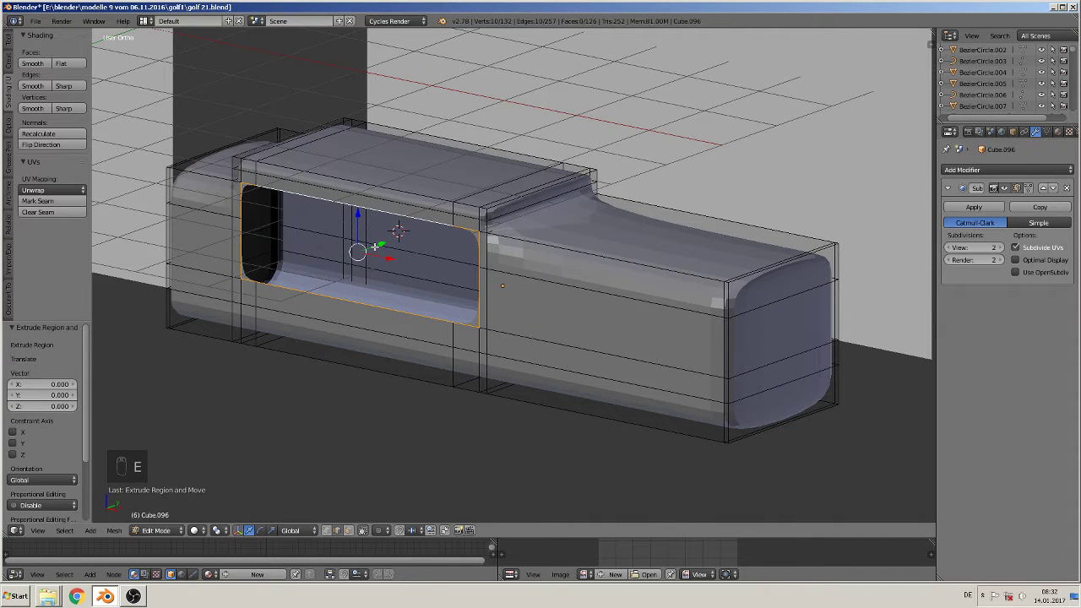
{"action": "left_click", "coordinate": [384, 240]}
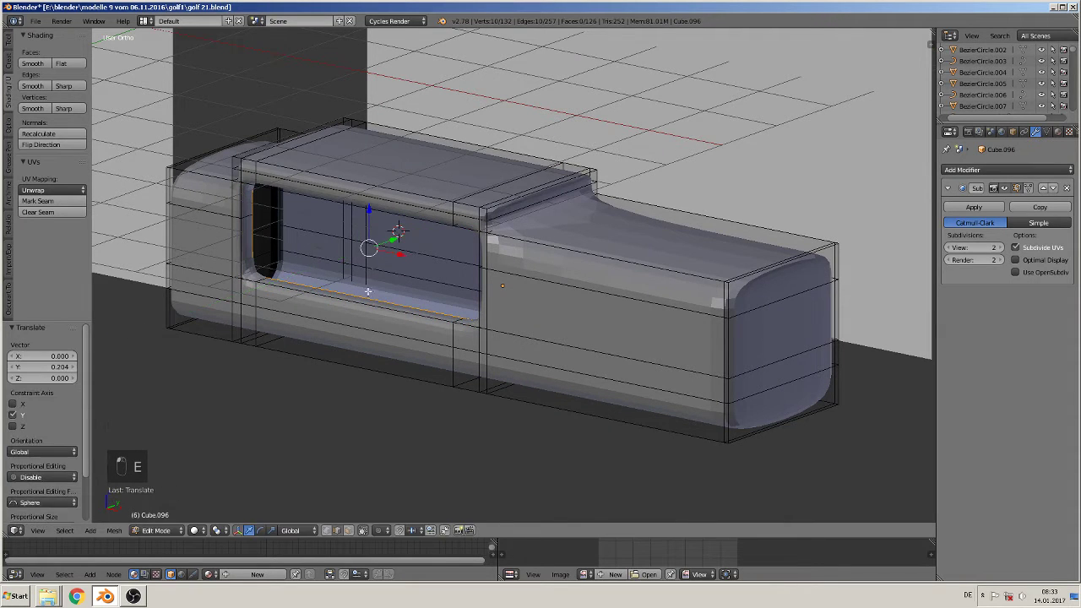
{"action": "key", "text": "Tab"}
{"action": "middle_click_drag", "start_coordinate": [367, 291], "coordinate": [405, 282]}
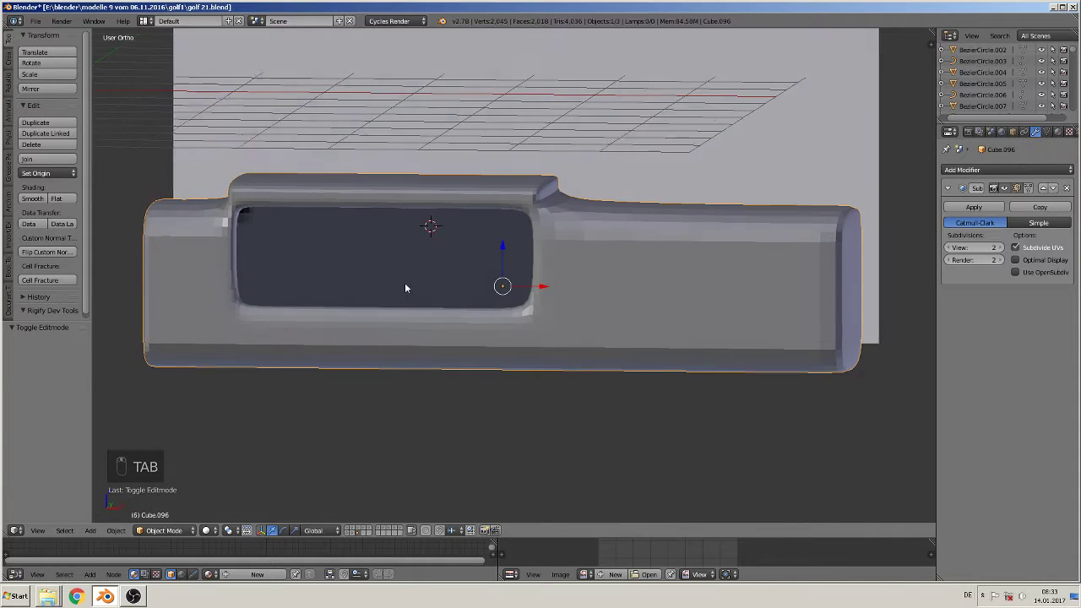
{"action": "key", "text": "Tab"}
{"action": "key", "text": "Tab"}
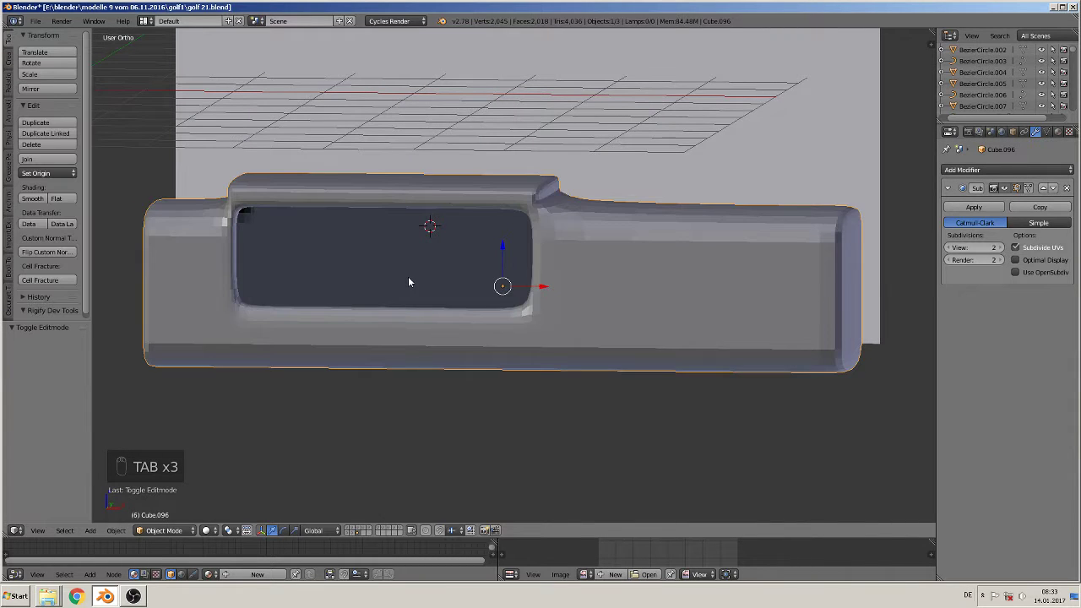
Return to Edit Mode in front view, set the viewport shading to Material and compare the block with the dashboard photo.
{"action": "key", "text": "Tab"}
{"action": "key", "text": "KP_1"}
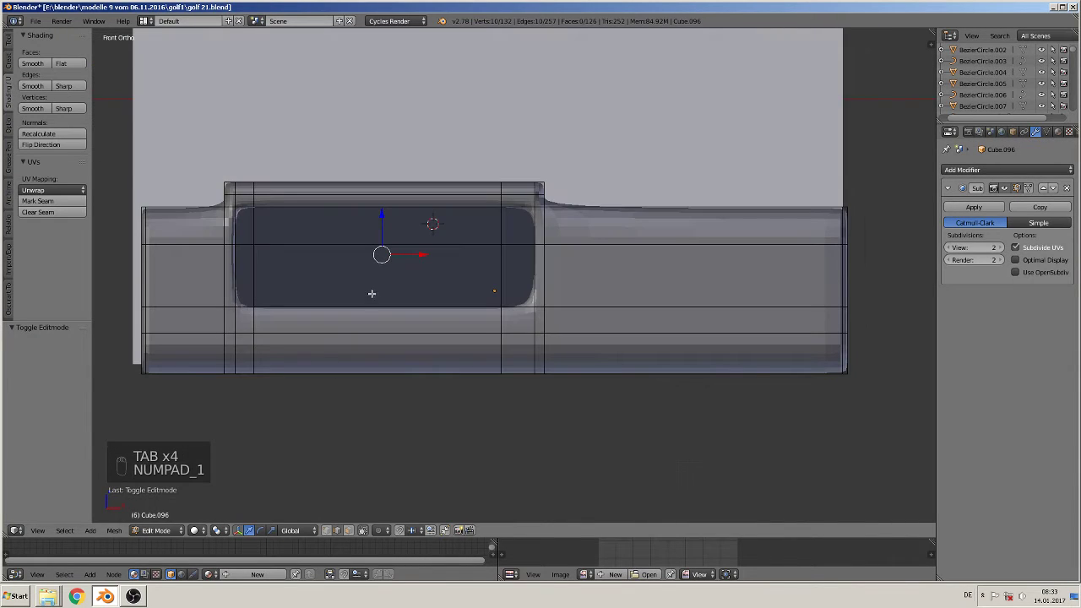
{"action": "left_click", "coordinate": [195, 530]}
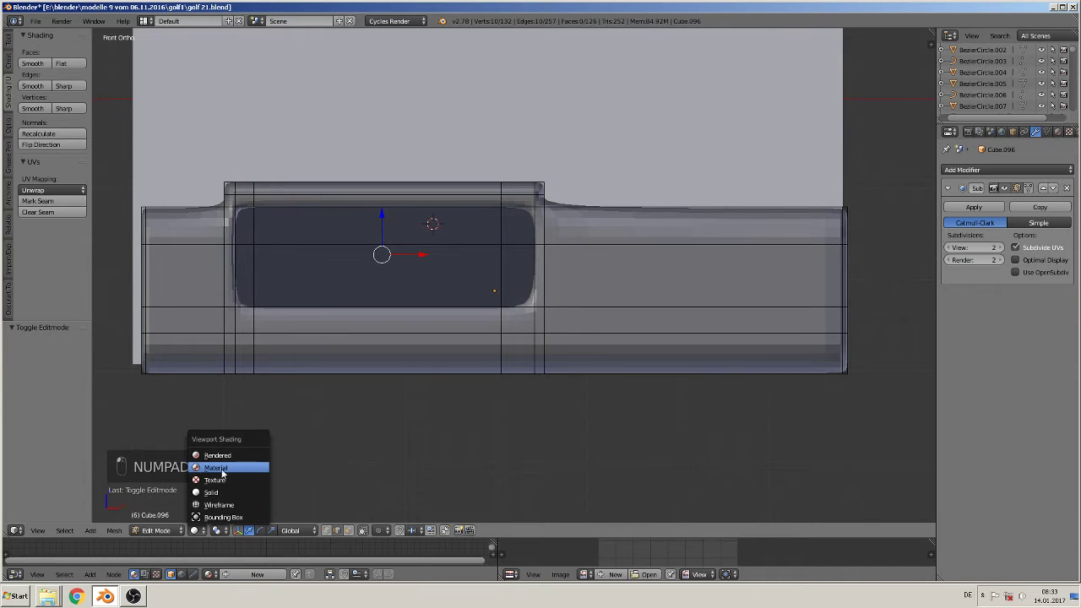
{"action": "left_click", "coordinate": [223, 471]}
{"action": "middle_click_drag", "start_coordinate": [224, 468], "coordinate": [110, 553], "text": "shift"}
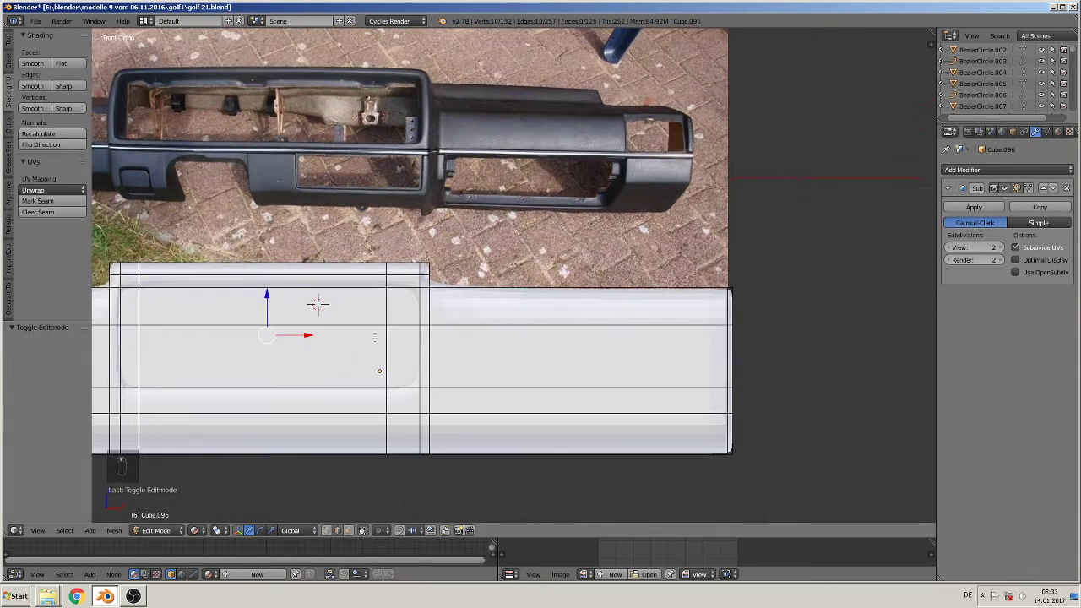
{"action": "middle_click_drag", "start_coordinate": [456, 333], "coordinate": [448, 296], "text": "shift"}
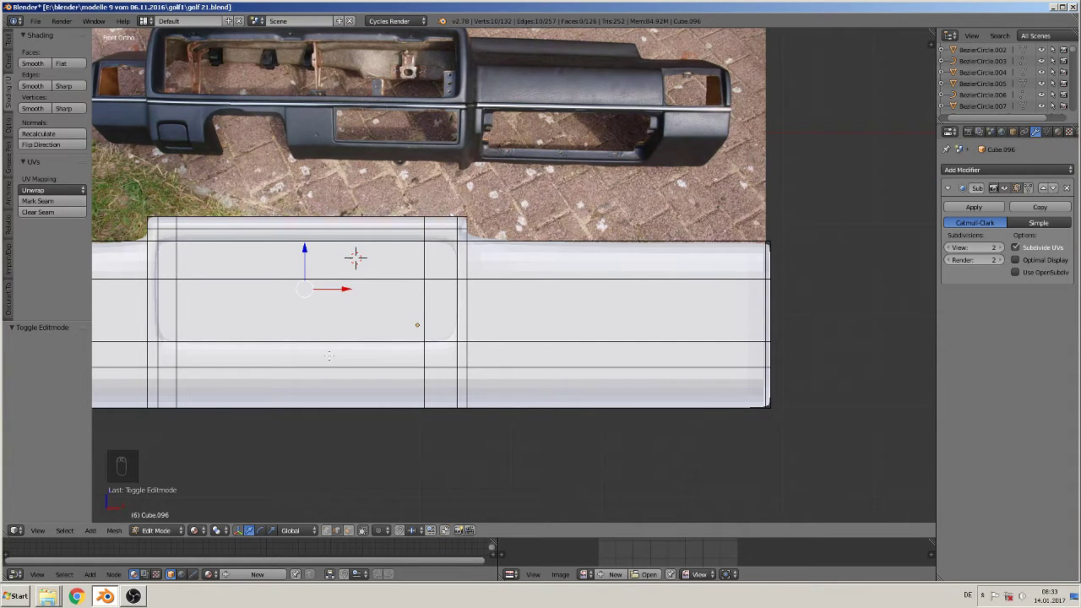
{"action": "middle_click_drag", "start_coordinate": [293, 341], "coordinate": [415, 330], "text": "shift"}
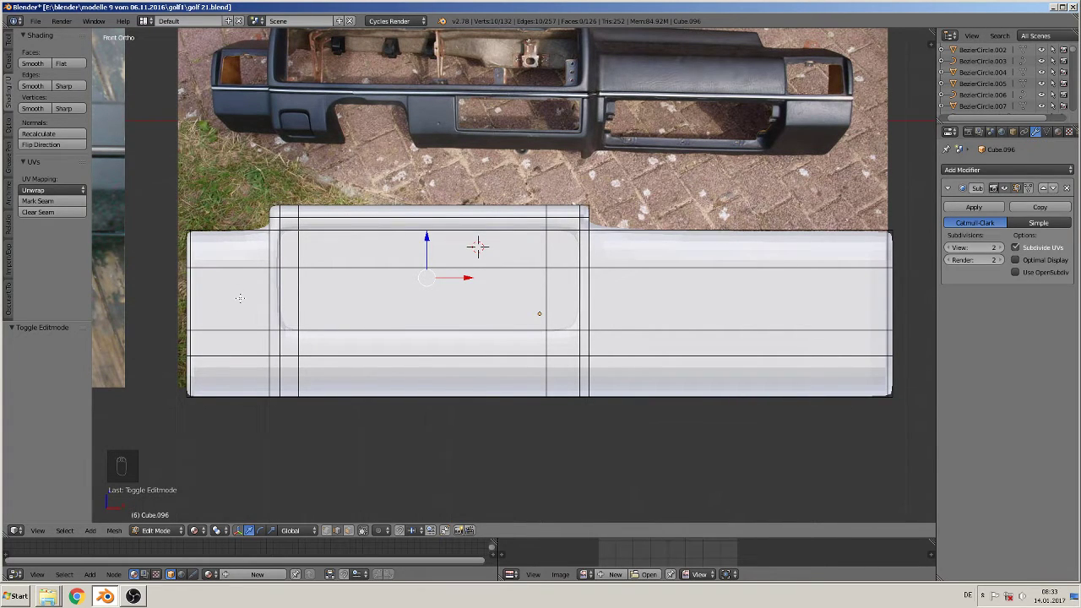
Cut a vertical edge loop near the block's right end for the side vent, with a slide factor of about -0.564.
{"action": "left_click_drag", "start_coordinate": [846, 297], "coordinate": [731, 303]}
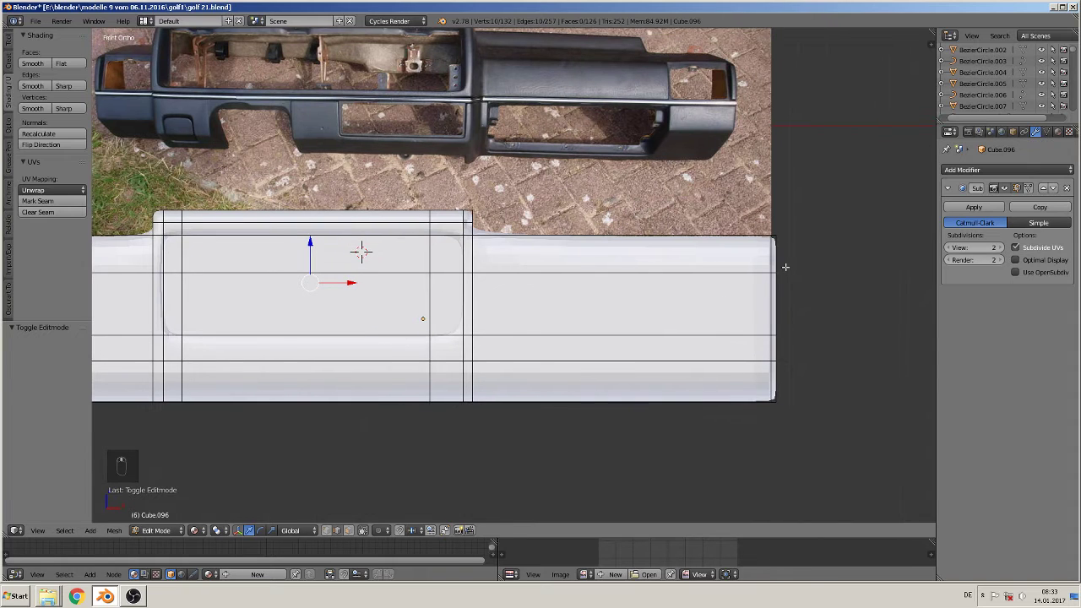
{"action": "key", "text": "ctrl+r"}
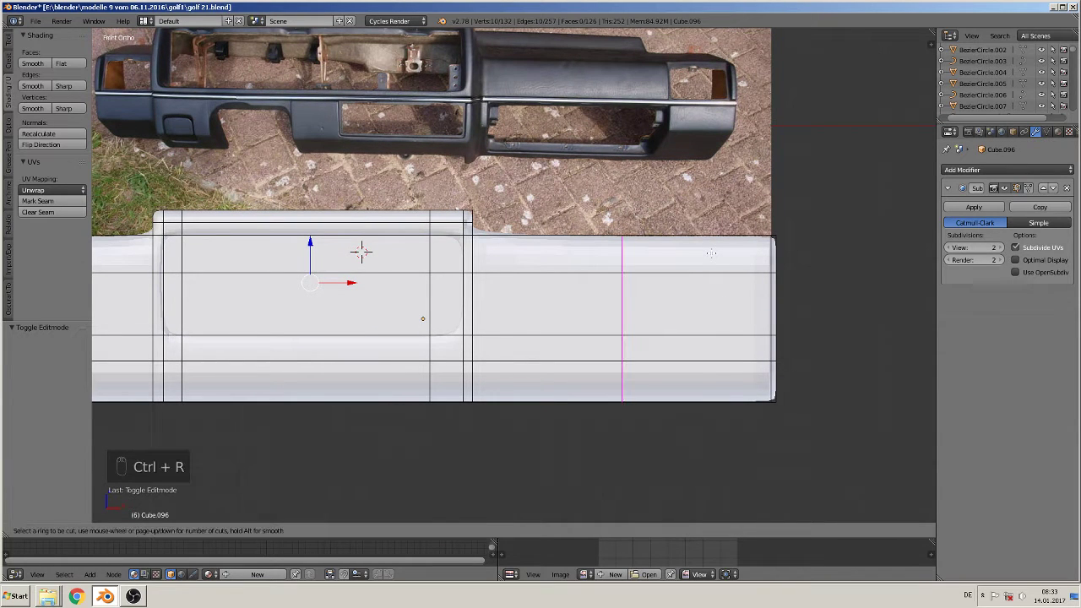
{"action": "left_click", "coordinate": [711, 253]}
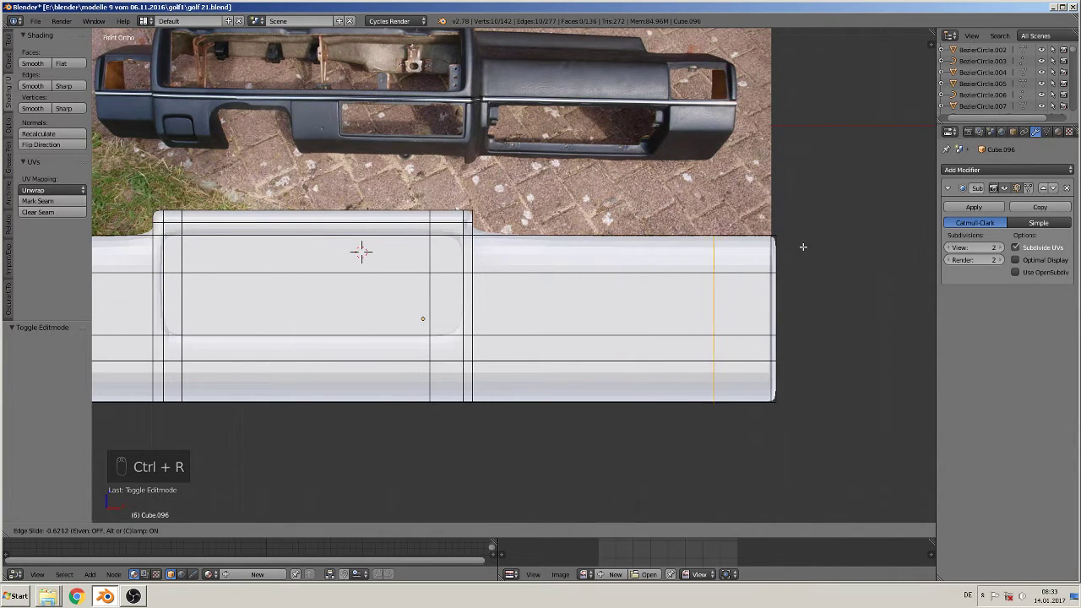
{"action": "left_click", "coordinate": [783, 242]}
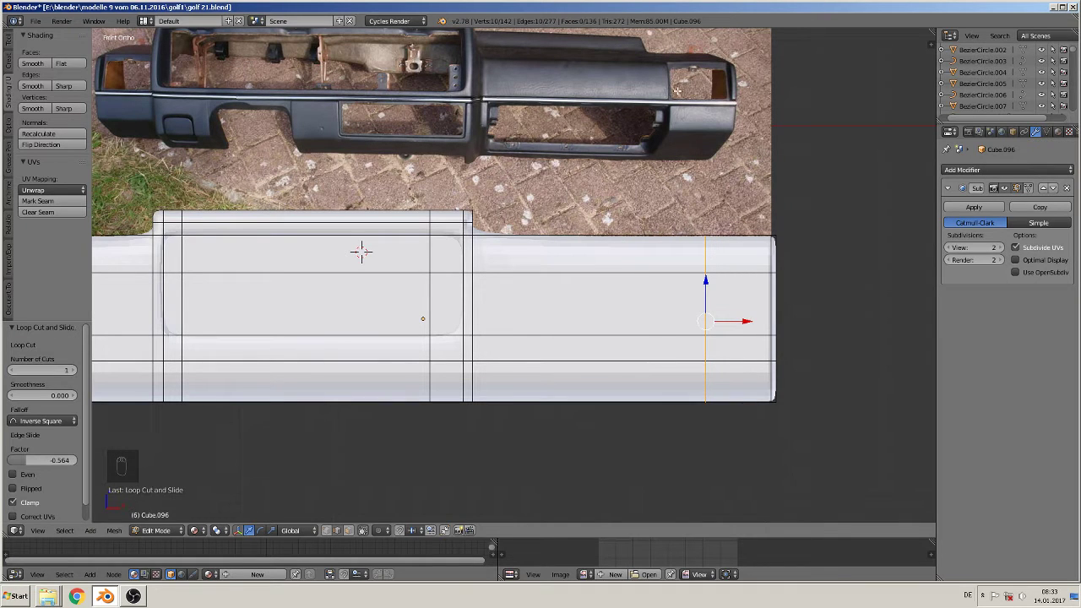
Cut a vertical edge loop in the block's left section close to the raised centre, with a slide factor of about -0.757.
{"action": "middle_click_drag", "start_coordinate": [694, 216], "coordinate": [899, 177], "text": "shift"}
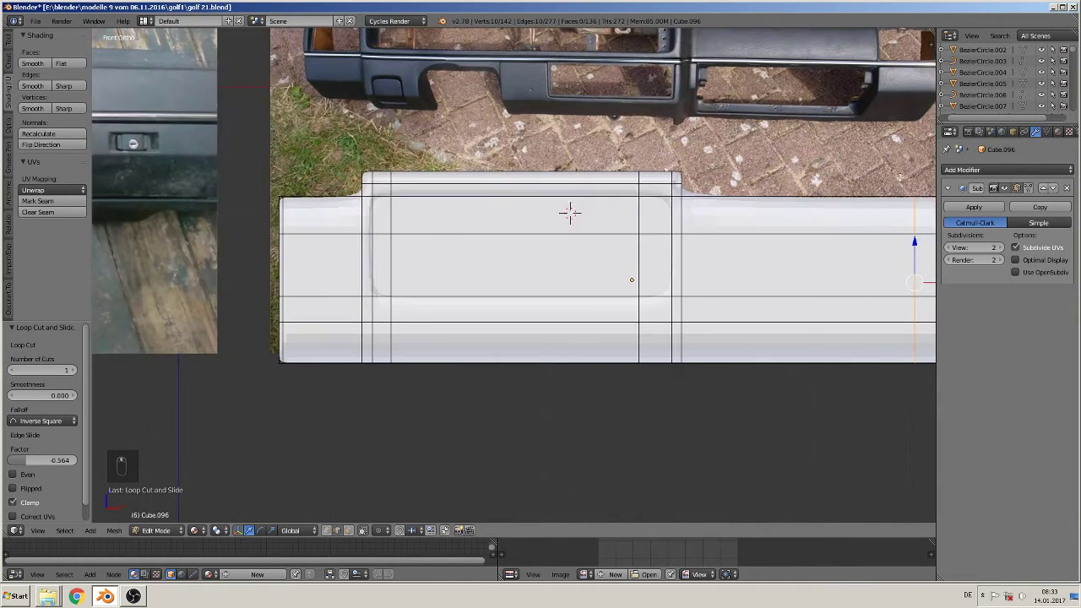
{"action": "middle_click_drag", "start_coordinate": [326, 192], "coordinate": [374, 249], "text": "shift"}
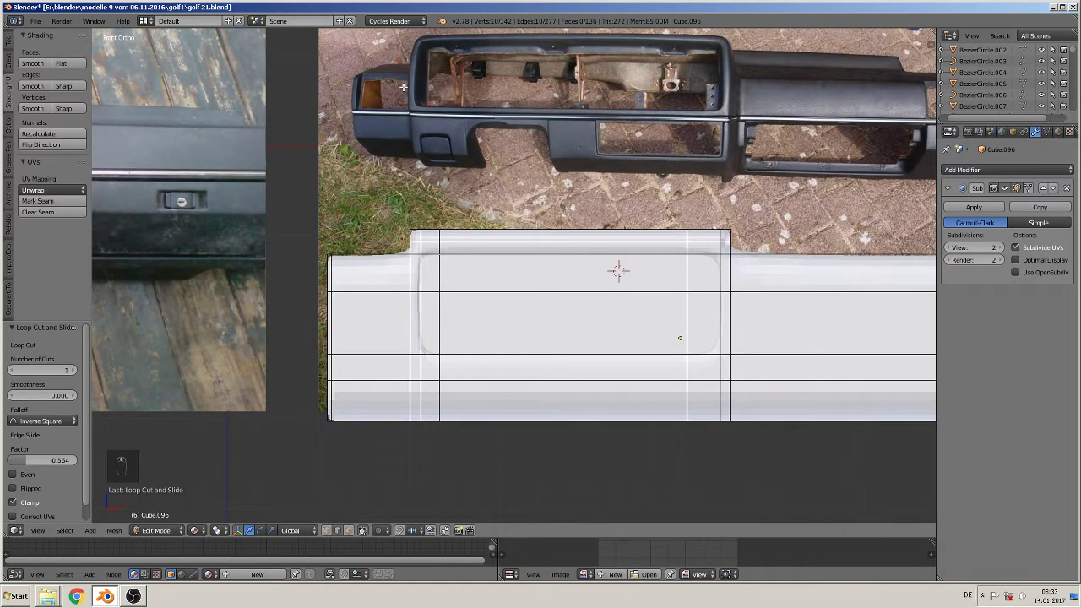
{"action": "key", "text": "ctrl+r"}
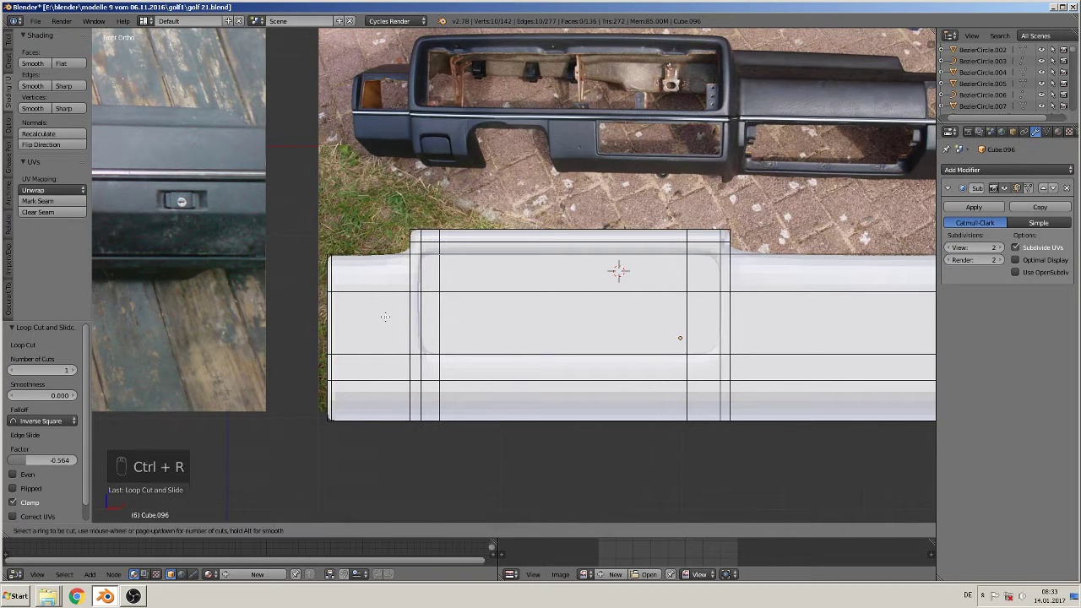
{"action": "left_click", "coordinate": [379, 311]}
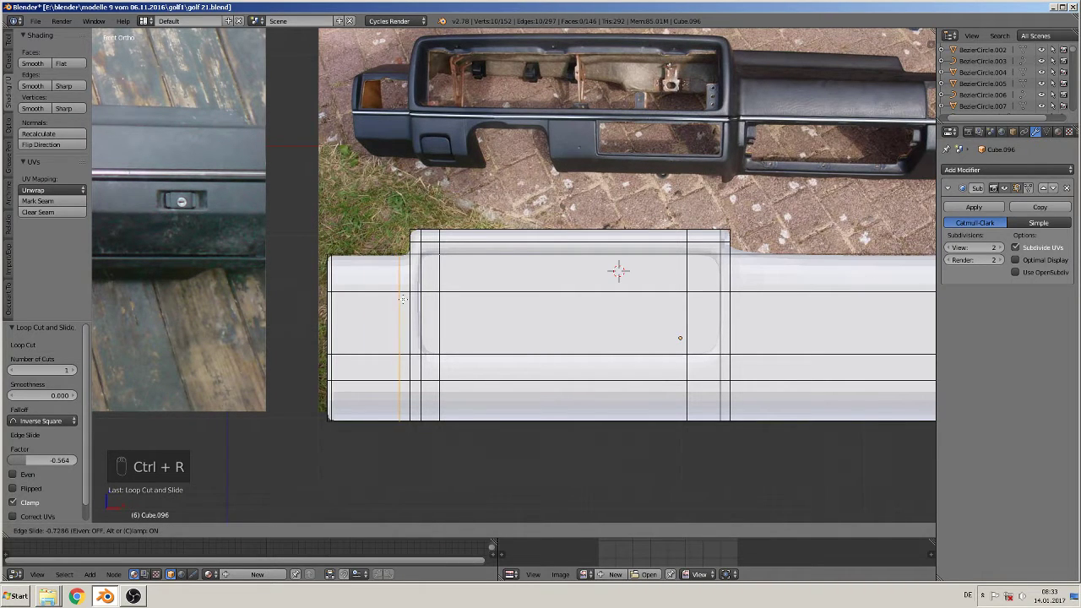
{"action": "left_click", "coordinate": [401, 299]}
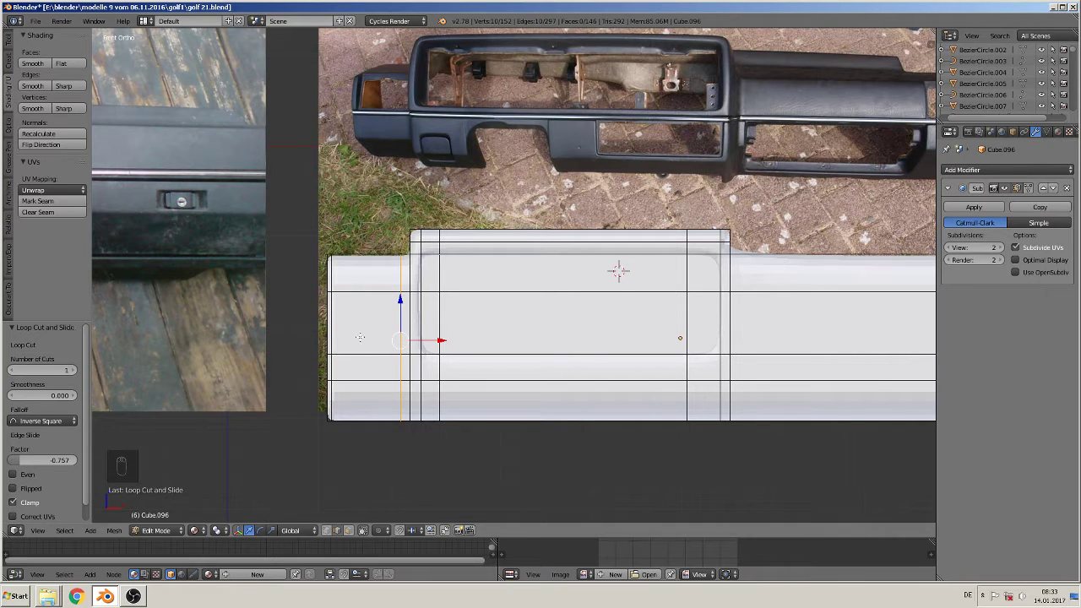
Select the horizontal edge loop crossing the upper part of the front and move it about -0.099 along Z.
{"action": "middle_click_drag", "start_coordinate": [359, 337], "coordinate": [303, 324], "text": "shift"}
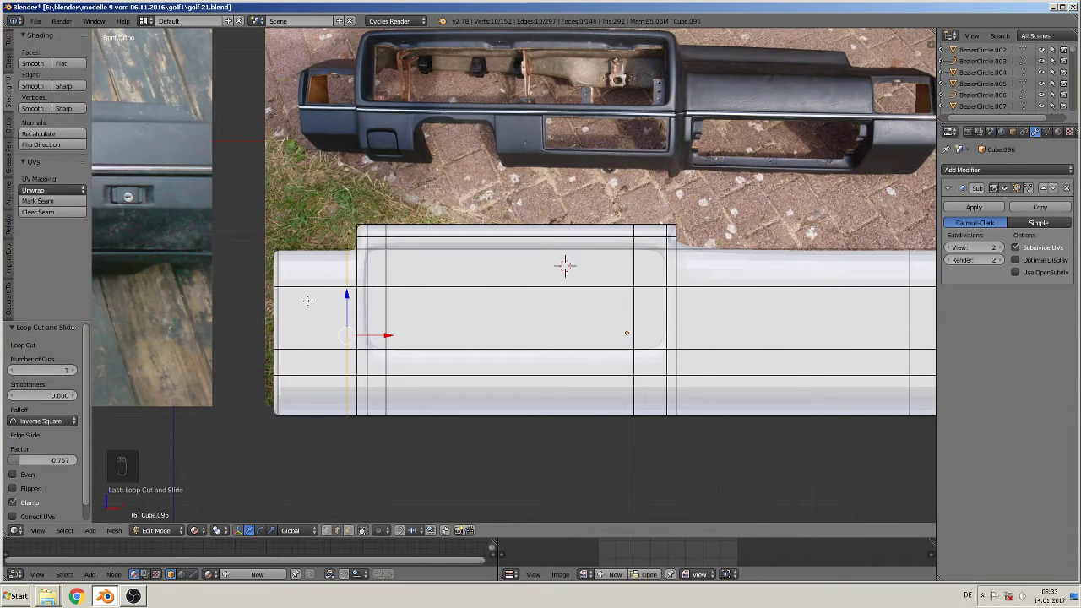
{"action": "right_click", "coordinate": [420, 287], "text": "alt"}
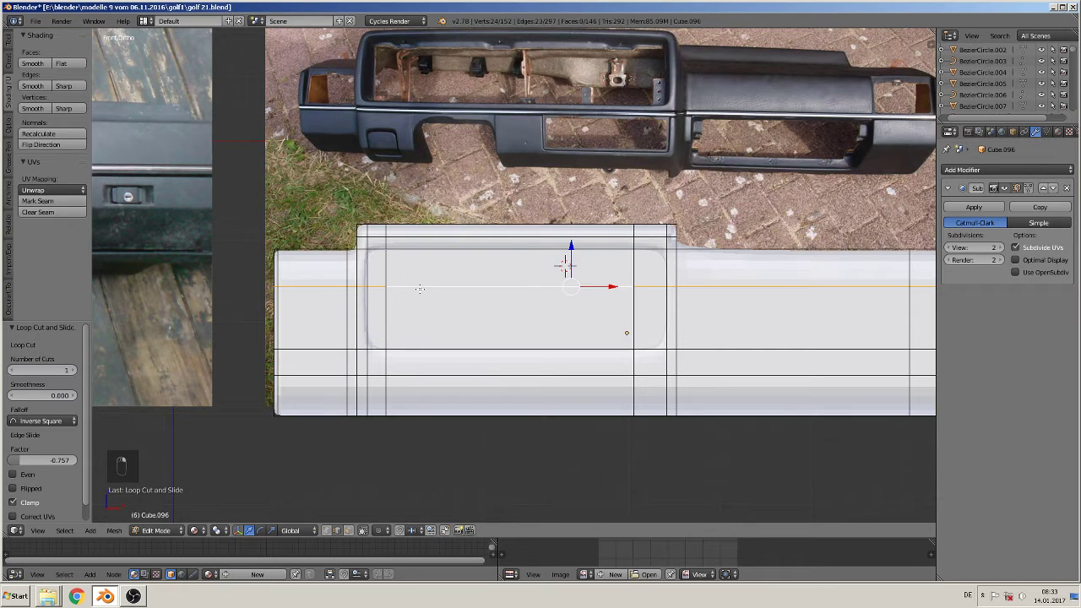
{"action": "left_click", "coordinate": [564, 245]}
{"action": "key", "text": "g"}
{"action": "key", "text": "z"}
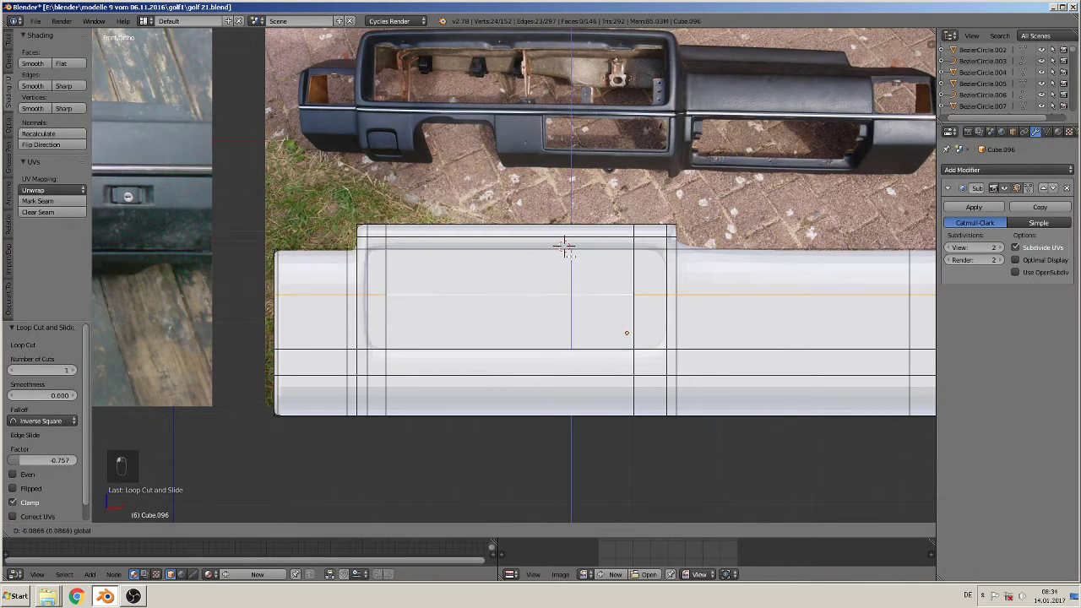
{"action": "left_click", "coordinate": [568, 252]}
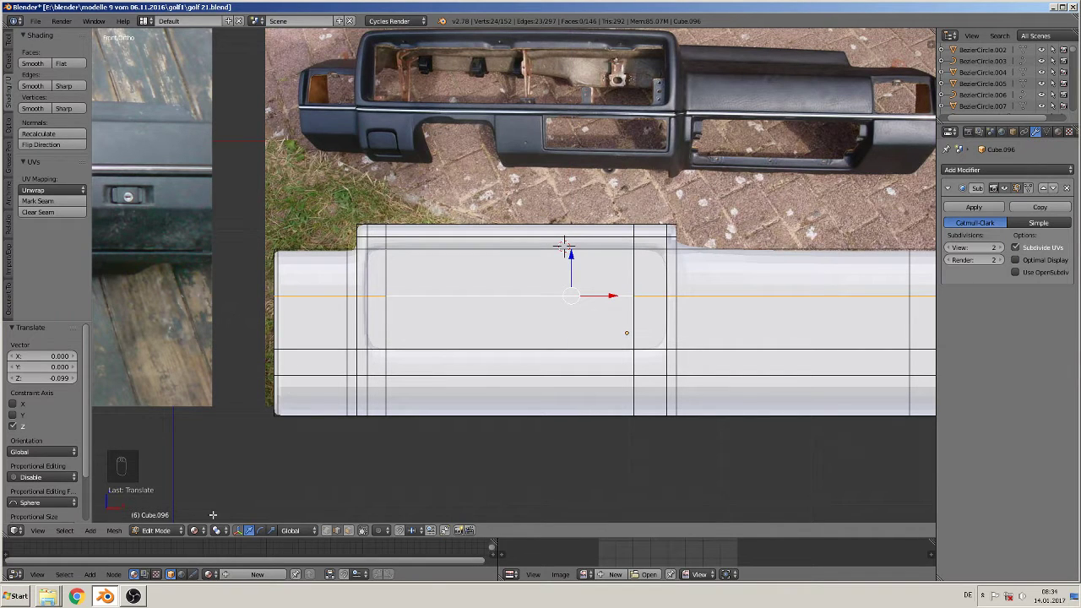
In face select mode, delete the front face of the left side vent using Only Faces.
{"action": "left_click", "coordinate": [348, 531]}
{"action": "right_click", "coordinate": [310, 319]}
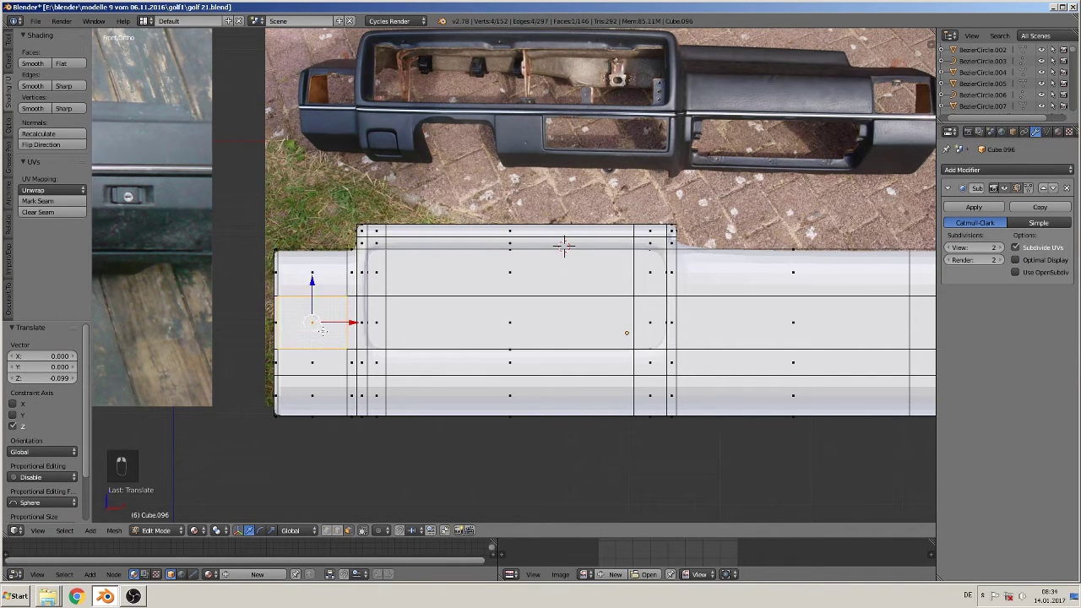
{"action": "key", "text": "x"}
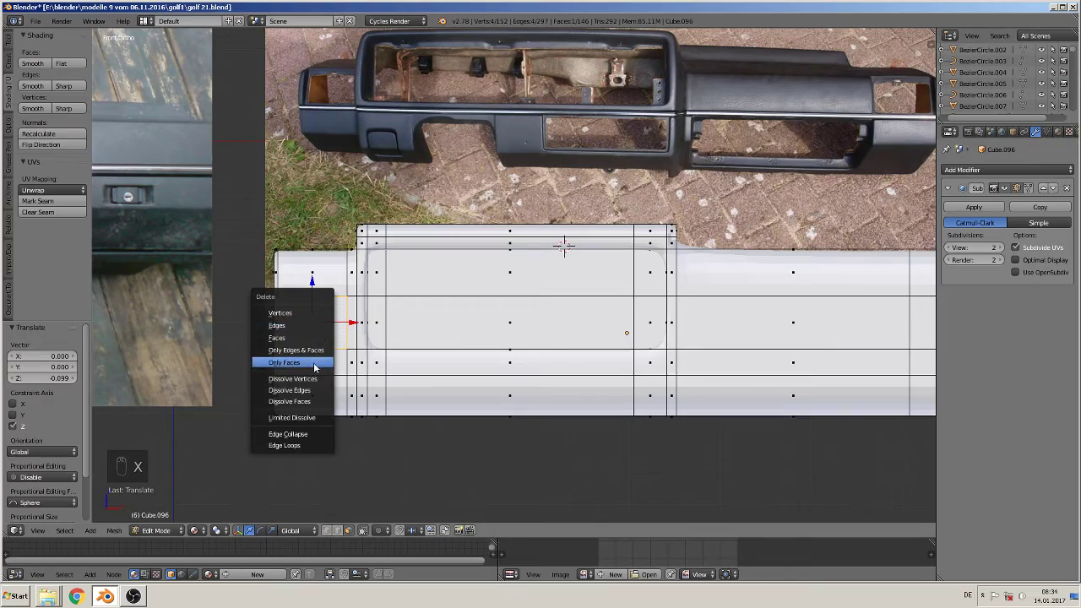
{"action": "left_click", "coordinate": [313, 361]}
{"action": "middle_click_drag", "start_coordinate": [336, 338], "coordinate": [298, 289]}
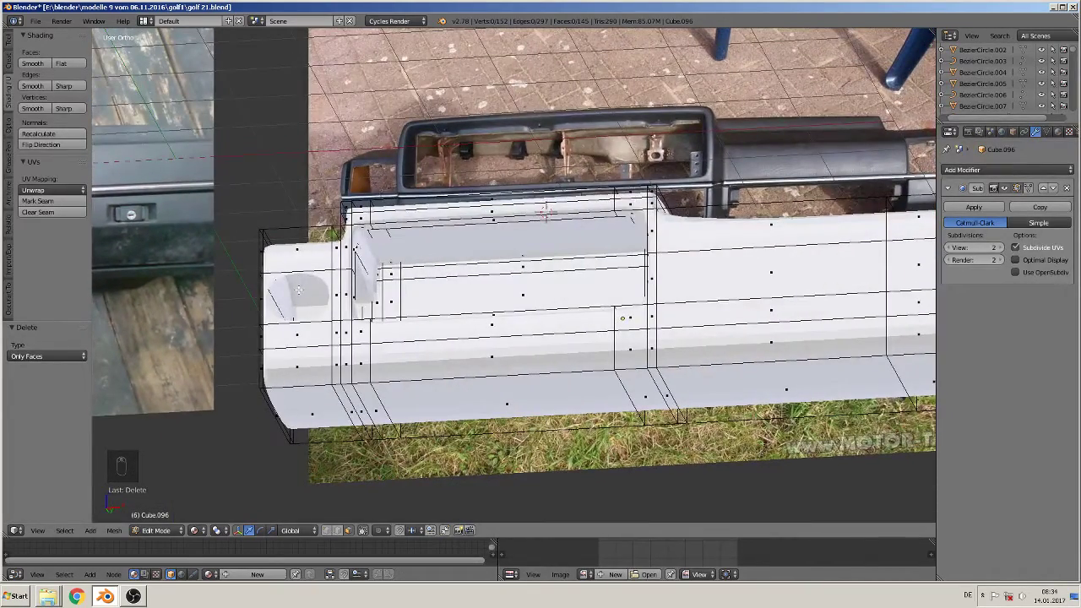
Delete the front face of the right side vent using Only Faces.
{"action": "middle_click_drag", "start_coordinate": [879, 250], "coordinate": [678, 245], "text": "shift"}
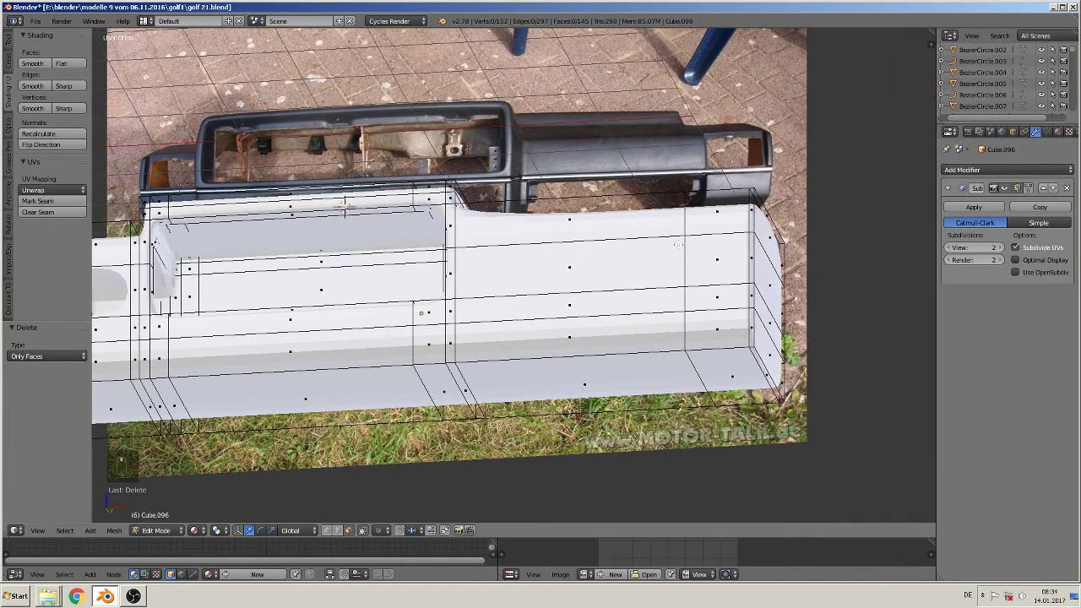
{"action": "right_click", "coordinate": [716, 259]}
{"action": "key", "text": "x"}
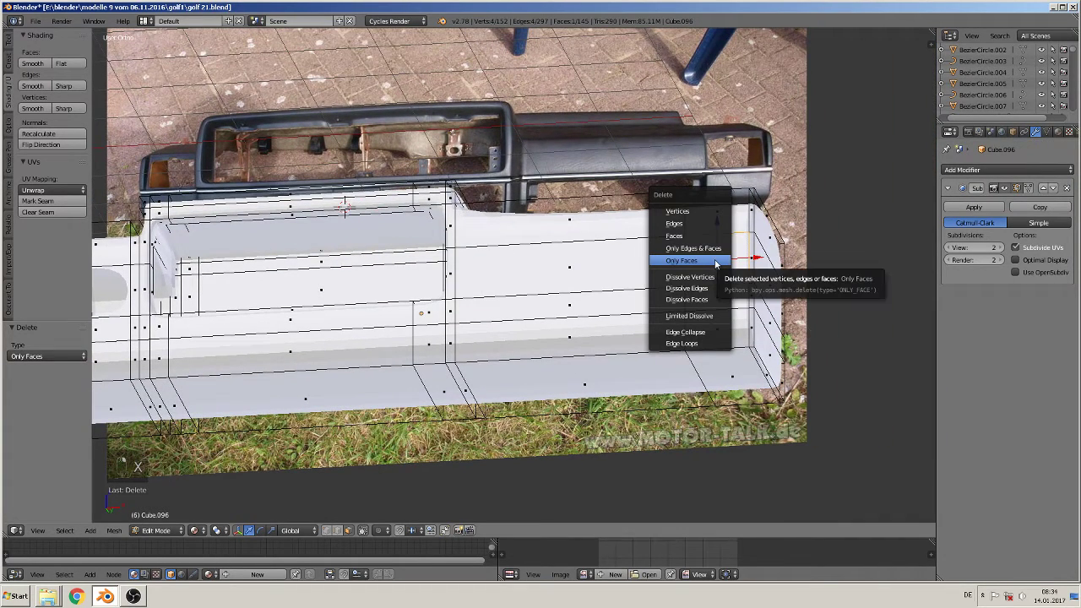
{"action": "left_click", "coordinate": [714, 259]}
Switch the viewport shading to Solid and inspect the right side vent opening.
{"action": "middle_click_drag", "start_coordinate": [714, 261], "coordinate": [709, 280]}
{"action": "scroll", "coordinate": [738, 288], "scroll_direction": "up", "scroll_amount": 1}
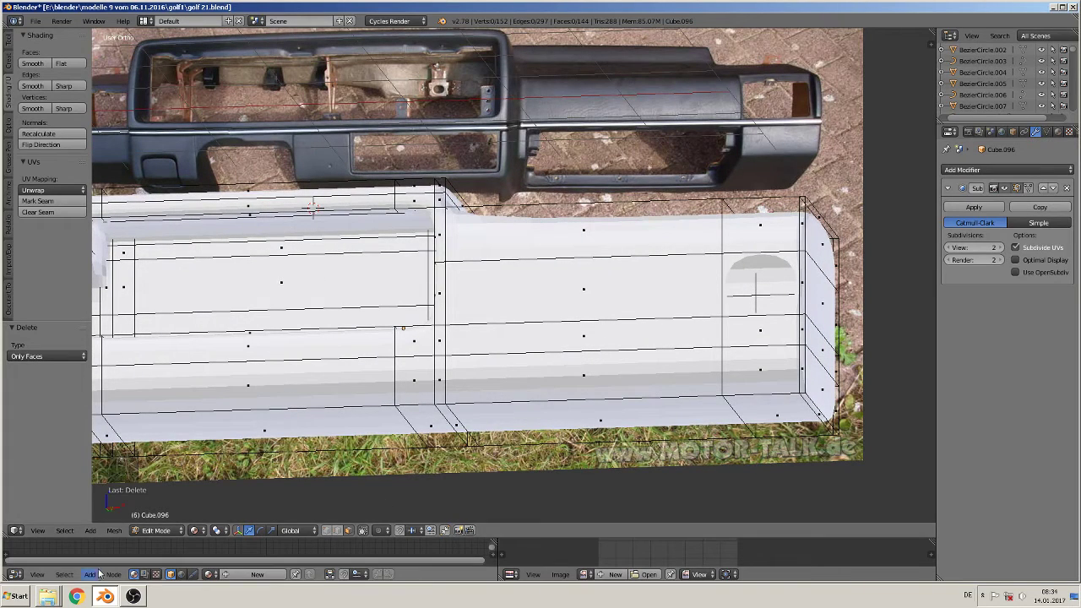
{"action": "left_click", "coordinate": [195, 531]}
{"action": "left_click", "coordinate": [215, 493]}
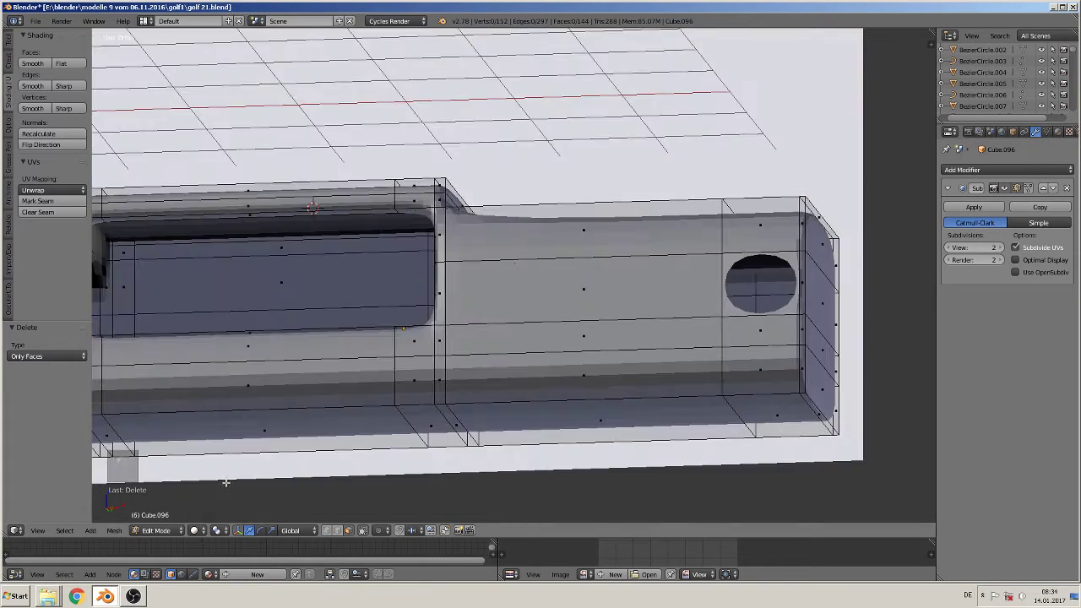
{"action": "mouse_move", "coordinate": [541, 248]}
{"action": "middle_mouse_down"}
{"action": "mouse_move", "coordinate": [721, 303]}
{"action": "mouse_move", "coordinate": [618, 266]}
{"action": "middle_mouse_up"}
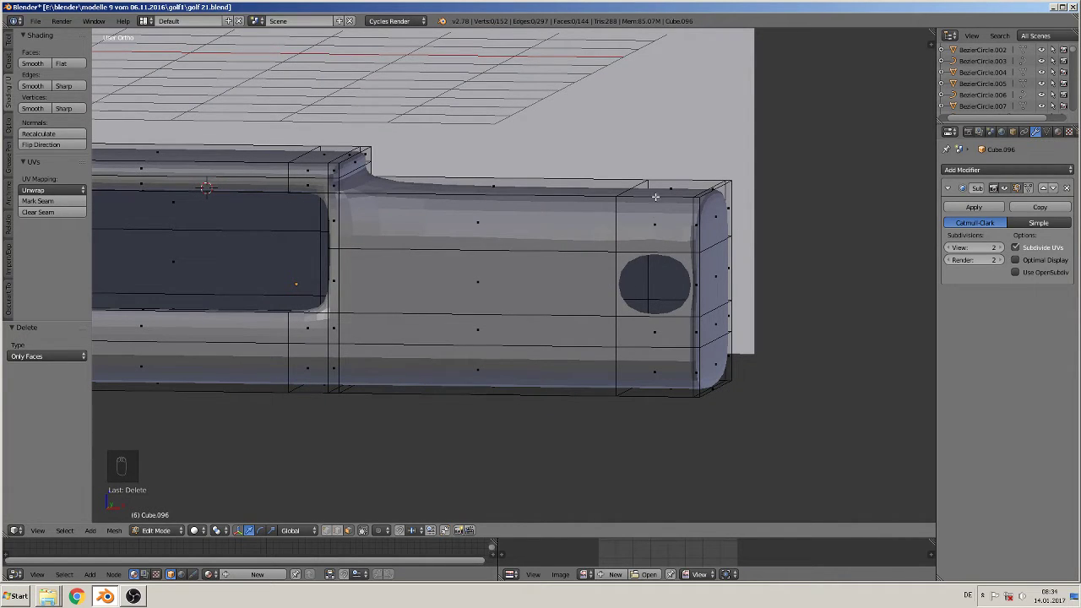
{"action": "key", "text": "alt+r"}
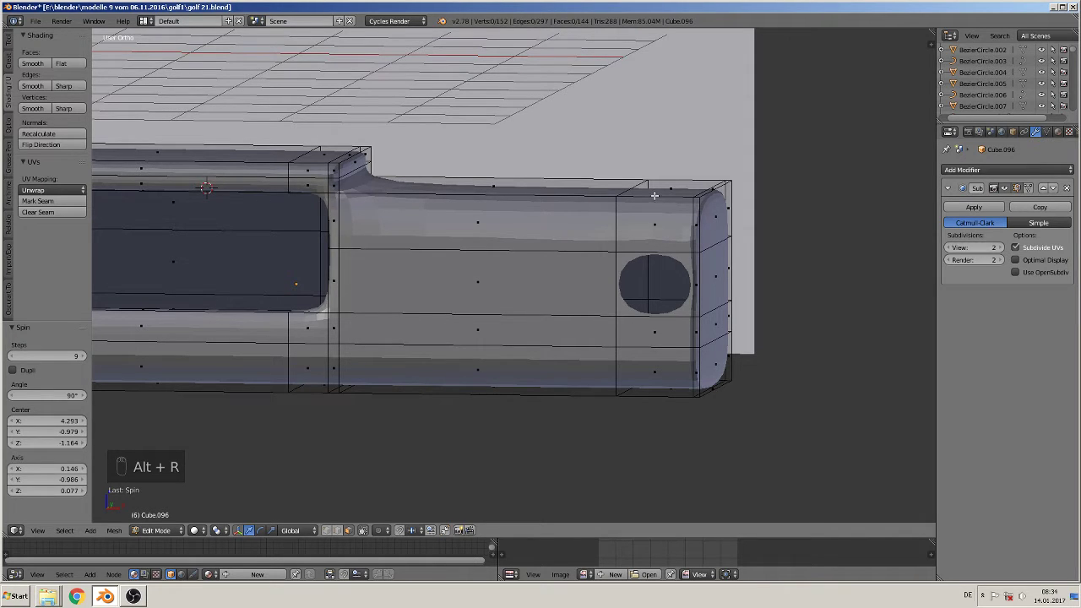
{"action": "key", "text": "alt+r"}
{"action": "key", "text": "alt+t"}
{"action": "right_click", "coordinate": [656, 194]}
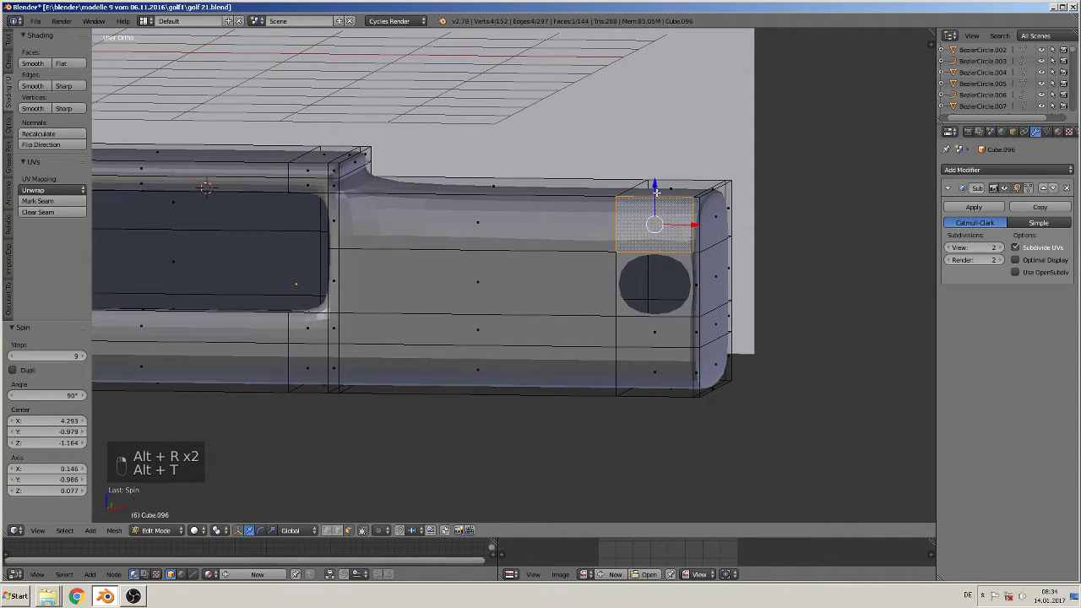
{"action": "key", "text": "alt+r"}
{"action": "key", "text": "ctrl+z"}
{"action": "key", "text": "ctrl+z"}
{"action": "key", "text": "ctrl+z"}
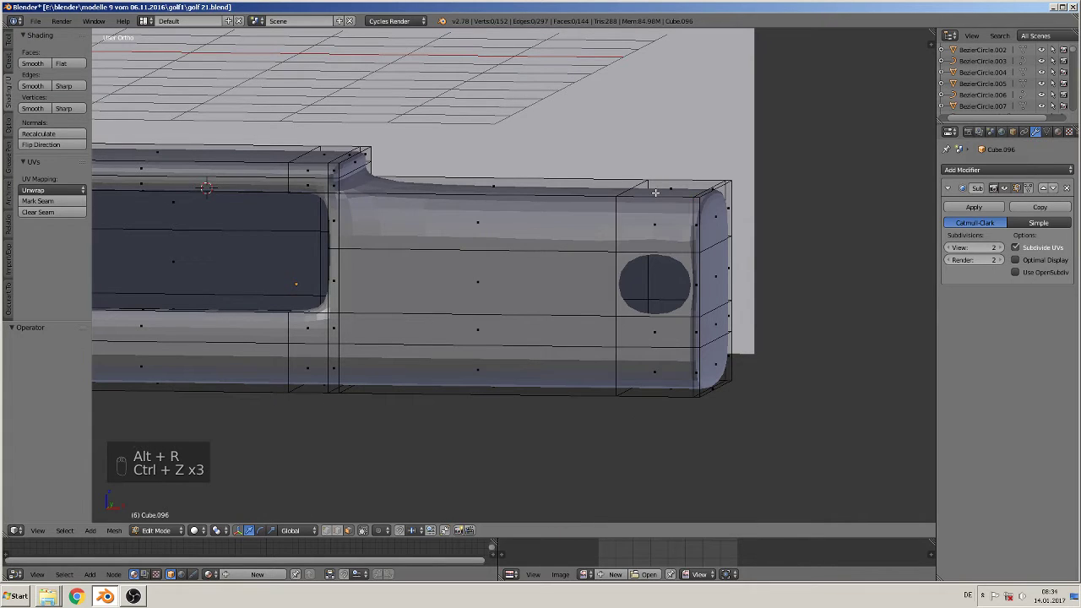
{"action": "key", "text": "alt+r"}
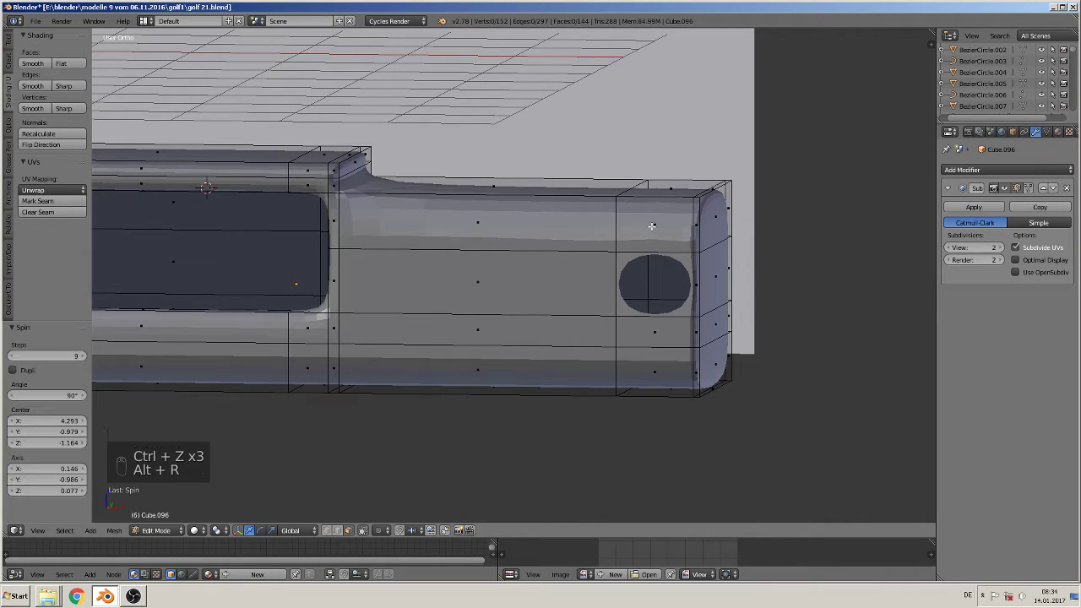
Add two vertical loop cuts through the right side vent section, slid towards its side edges with factors of about -0.783 and 0.758.
{"action": "key", "text": "alt+r"}
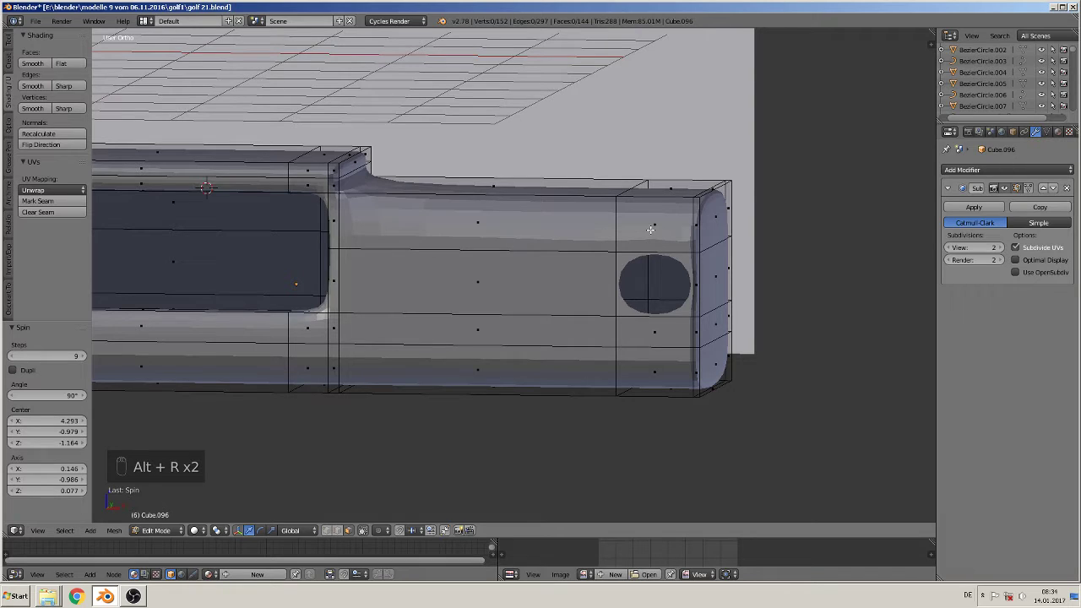
{"action": "key", "text": "ctrl+r"}
{"action": "left_click", "coordinate": [655, 197]}
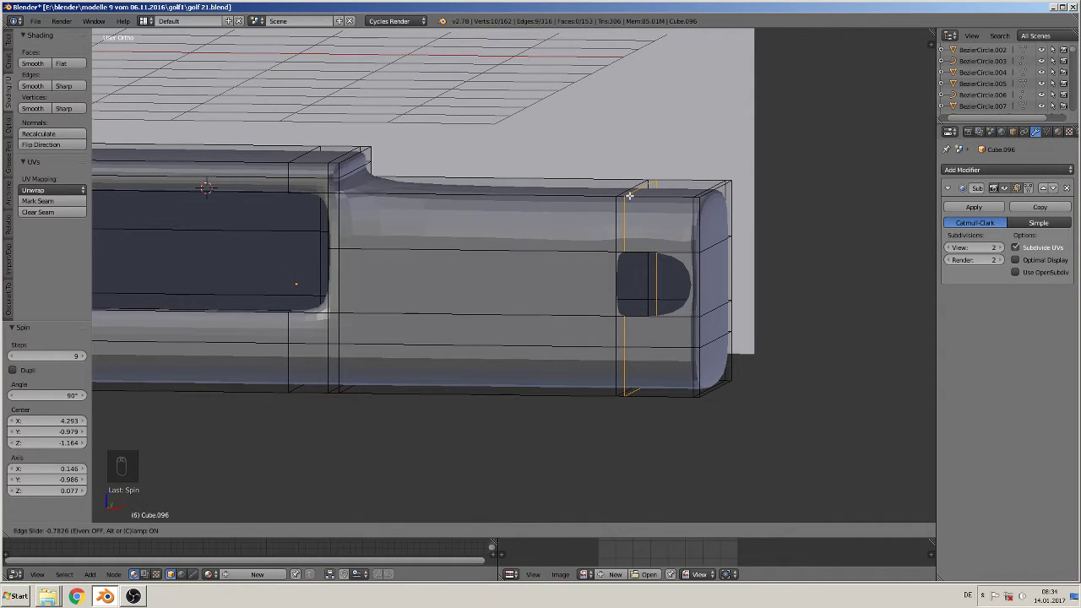
{"action": "left_click", "coordinate": [629, 195]}
{"action": "key", "text": "ctrl+r"}
{"action": "left_click", "coordinate": [668, 195]}
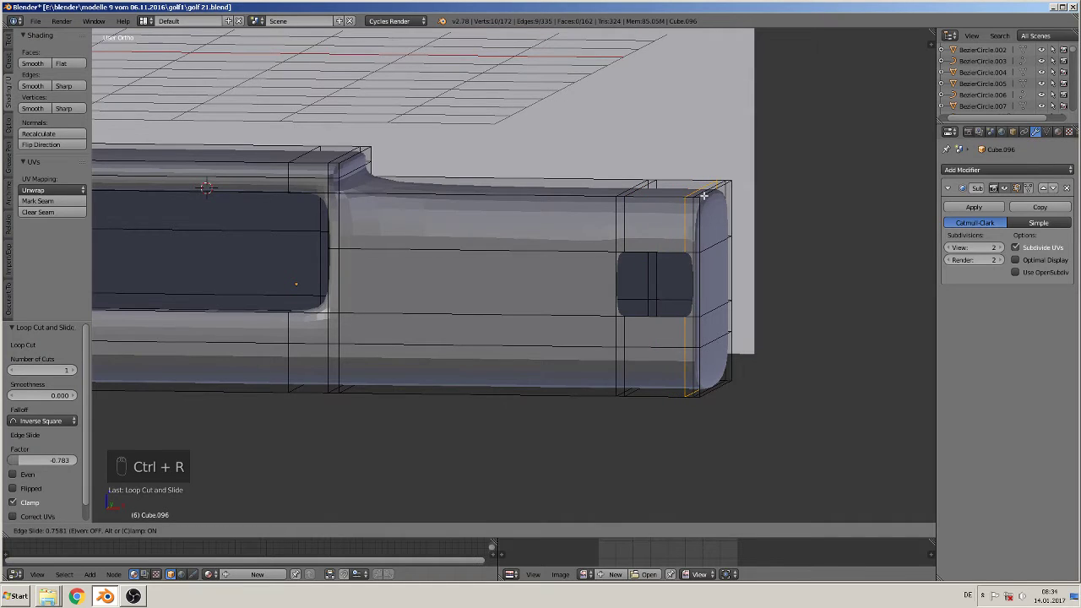
{"action": "left_click", "coordinate": [703, 195]}
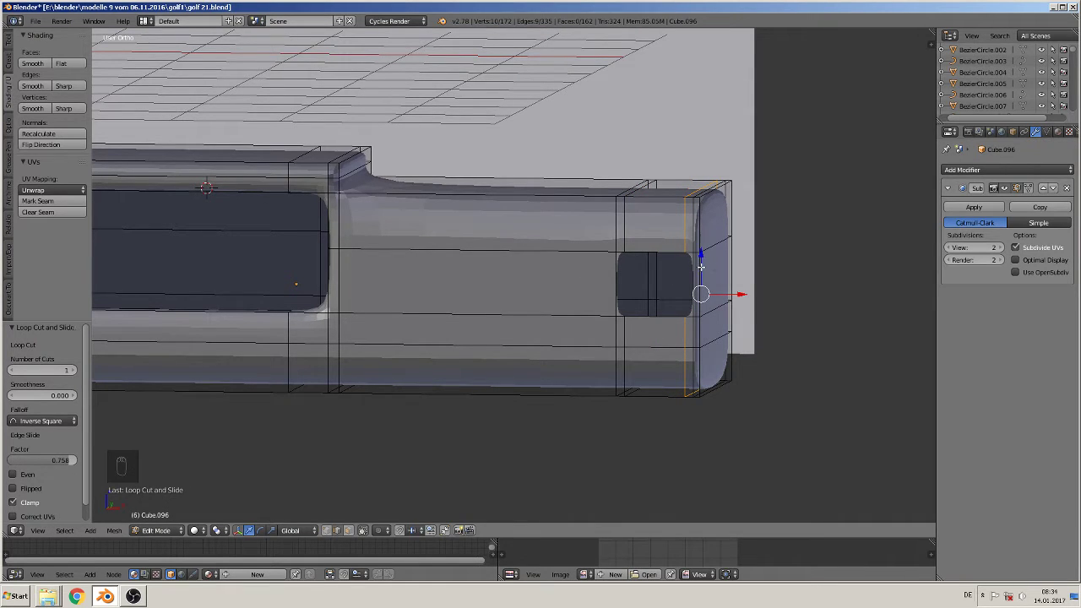
Add two horizontal loop cuts around the right end at vent height, slid with factors of about -0.544 and 0.727.
{"action": "key", "text": "ctrl+r"}
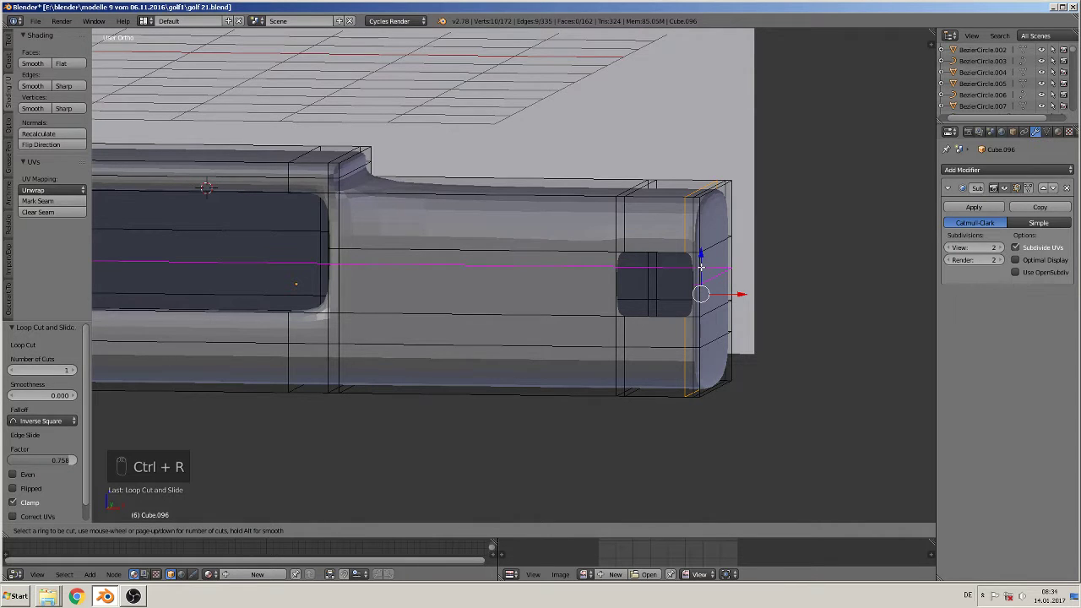
{"action": "left_click", "coordinate": [701, 267]}
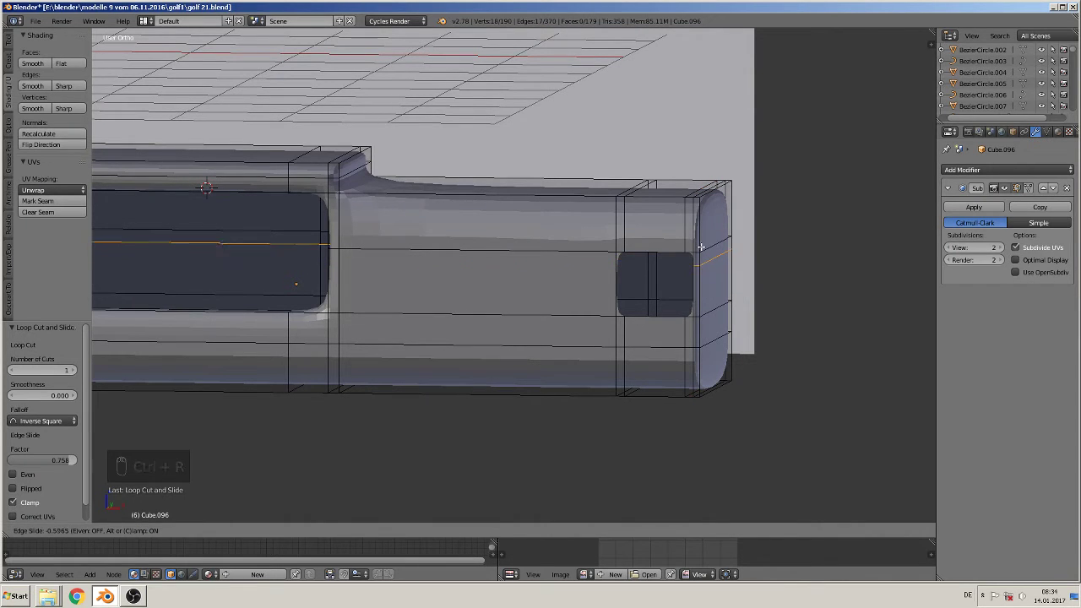
{"action": "left_click", "coordinate": [701, 248]}
{"action": "key", "text": "ctrl+r"}
{"action": "left_click", "coordinate": [701, 291]}
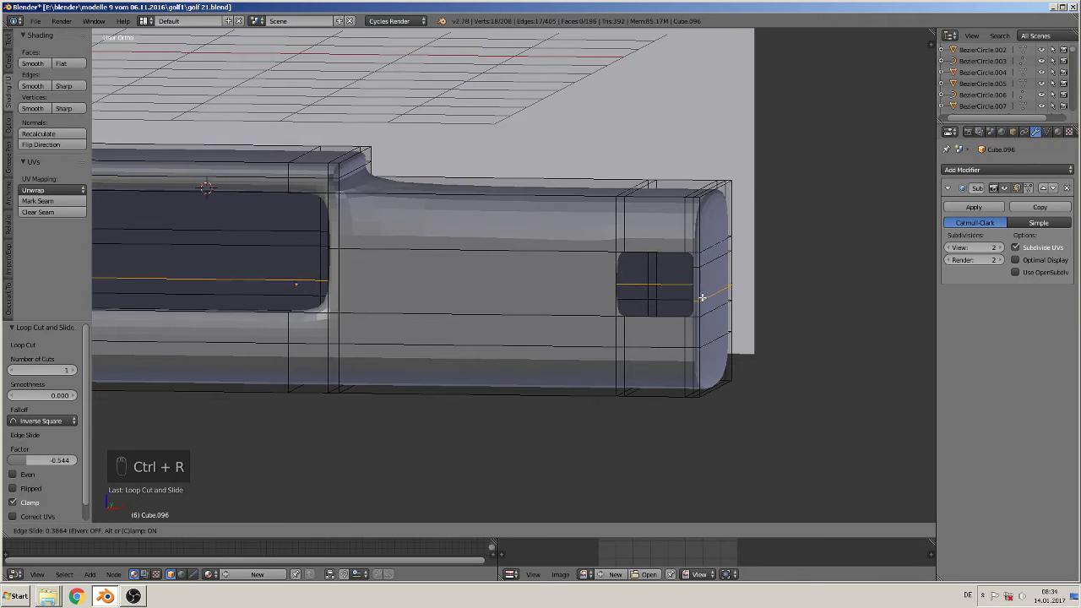
{"action": "left_click", "coordinate": [701, 301]}
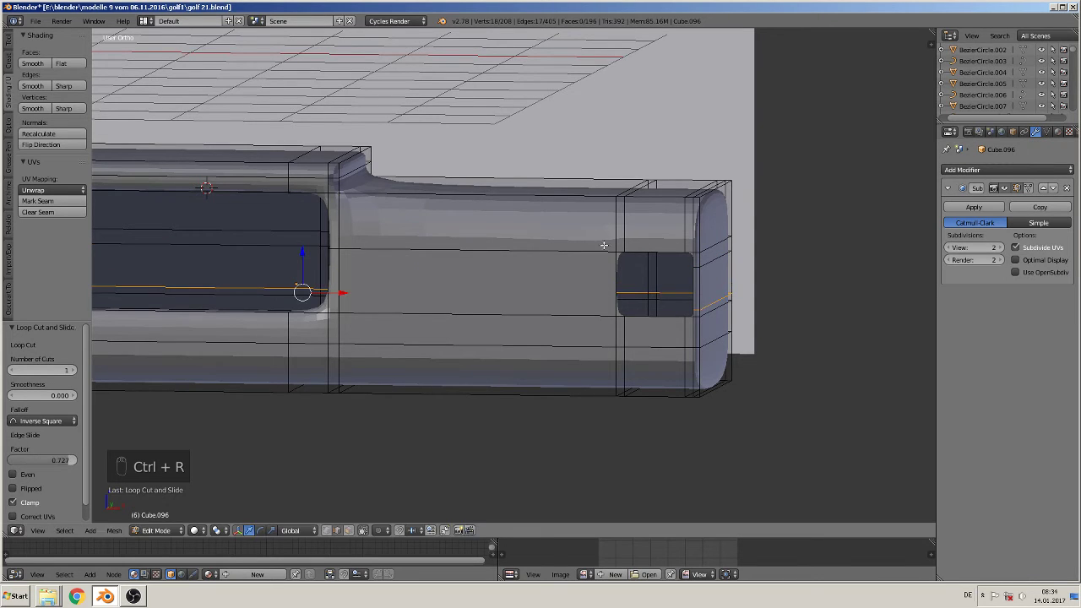
Add two horizontal loop cuts between the cluster opening and the right vent, slid outward with factors of about -0.684 and 0.688.
{"action": "key", "text": "ctrl+r"}
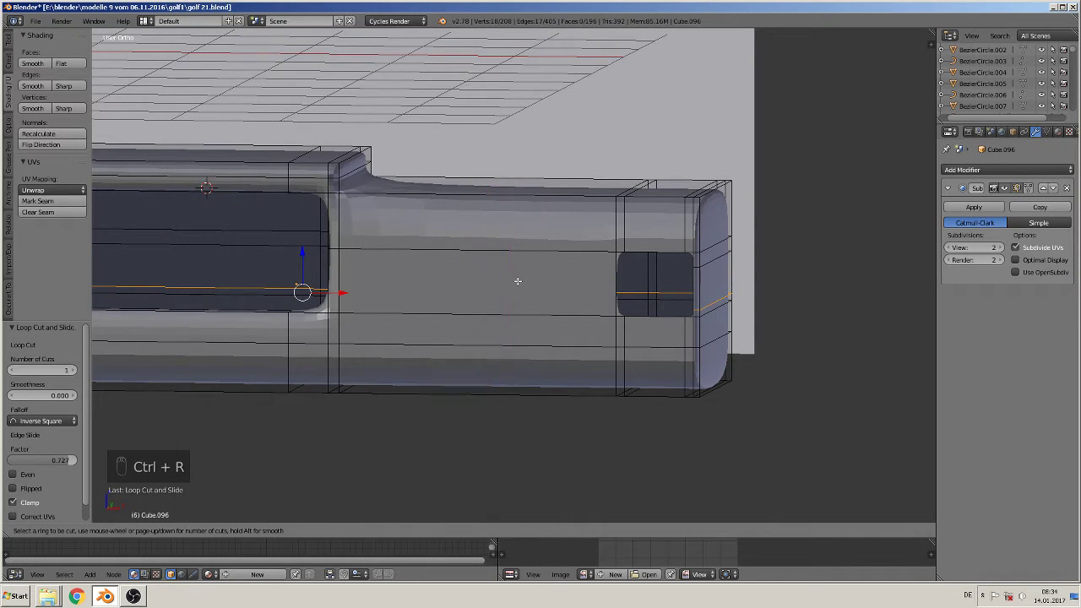
{"action": "left_click", "coordinate": [337, 277]}
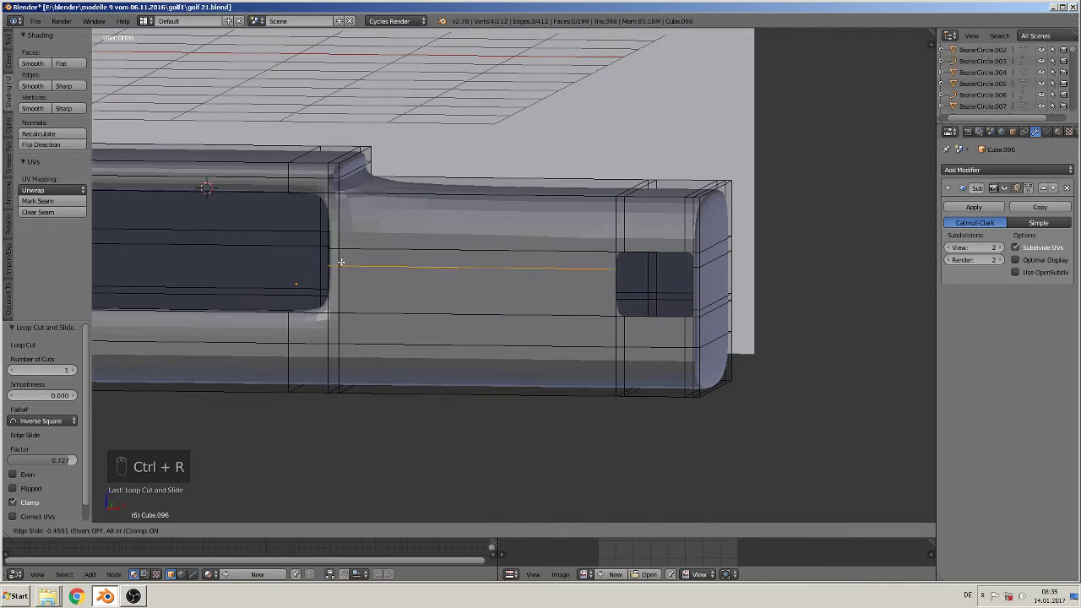
{"action": "left_click", "coordinate": [340, 255]}
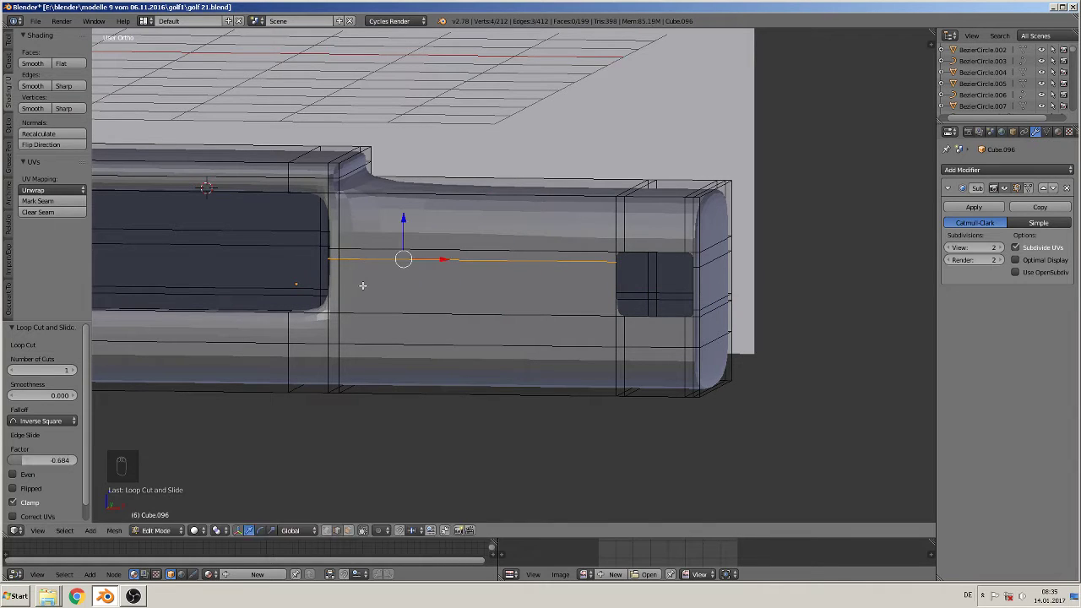
{"action": "key", "text": "ctrl+r"}
{"action": "left_click", "coordinate": [346, 305]}
{"action": "left_click", "coordinate": [346, 305]}
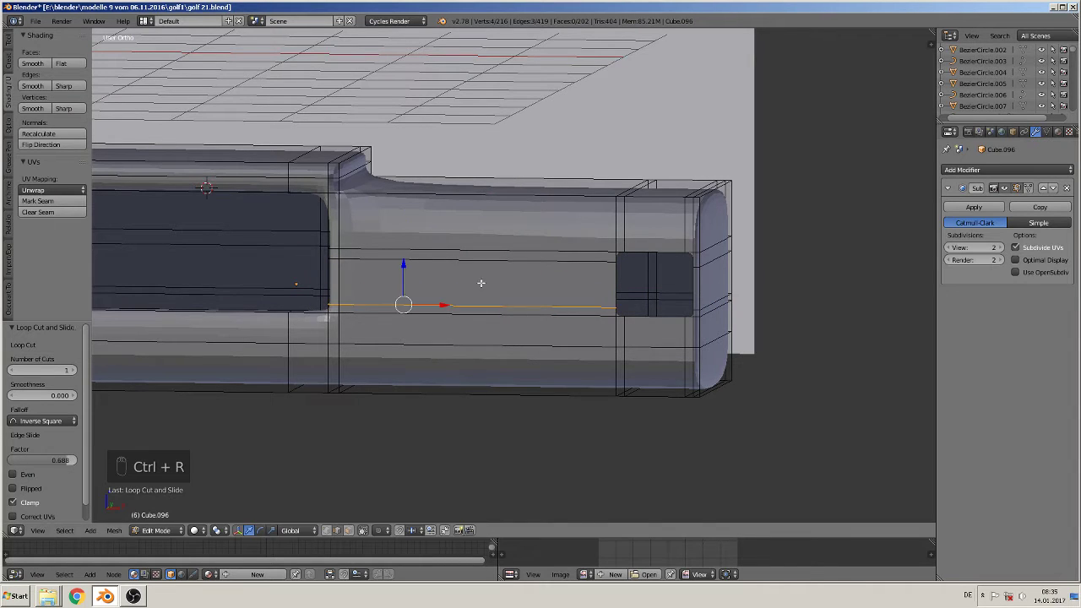
Add two vertical loop cuts through the left side vent section, slid towards its side edges with factors of about -0.774 and 0.838.
{"action": "scroll", "coordinate": [493, 279], "scroll_direction": "down", "scroll_amount": 2}
{"action": "middle_click_drag", "start_coordinate": [623, 268], "coordinate": [868, 263], "text": "shift"}
{"action": "middle_click_drag", "start_coordinate": [369, 287], "coordinate": [481, 304], "text": "shift"}
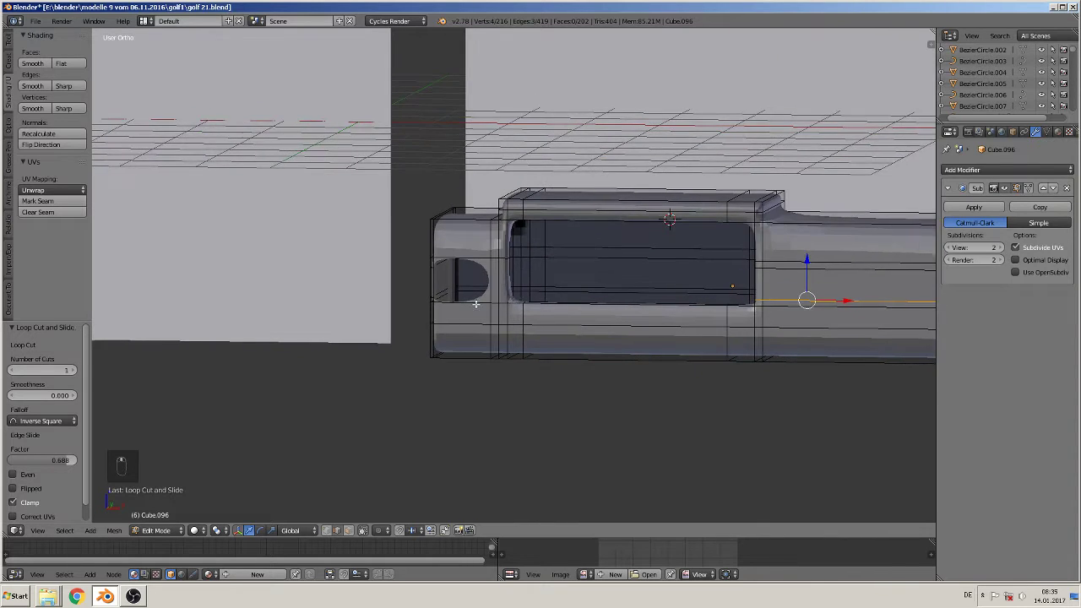
{"action": "scroll", "coordinate": [452, 285], "scroll_direction": "up", "scroll_amount": 1}
{"action": "scroll", "coordinate": [396, 220], "scroll_direction": "up", "scroll_amount": 2}
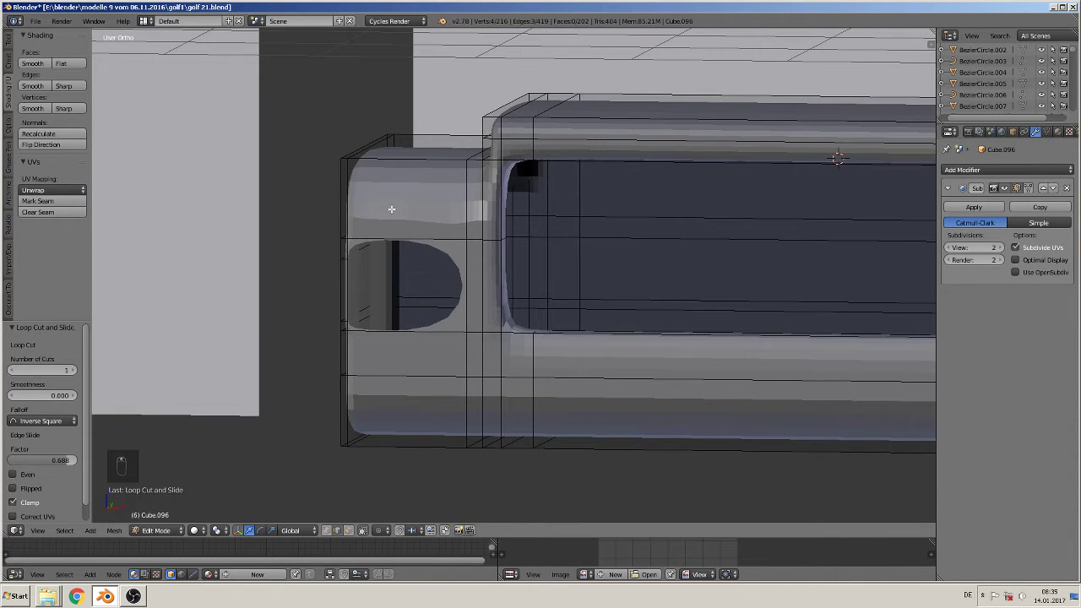
{"action": "key", "text": "ctrl+r"}
{"action": "left_click", "coordinate": [387, 169]}
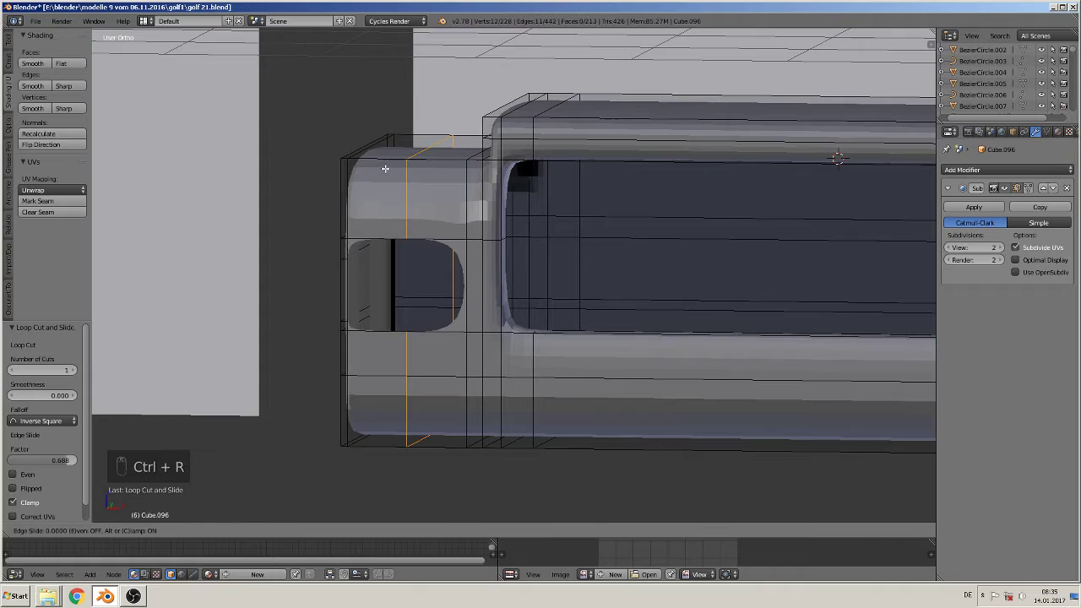
{"action": "left_click", "coordinate": [338, 163]}
{"action": "key", "text": "ctrl+r"}
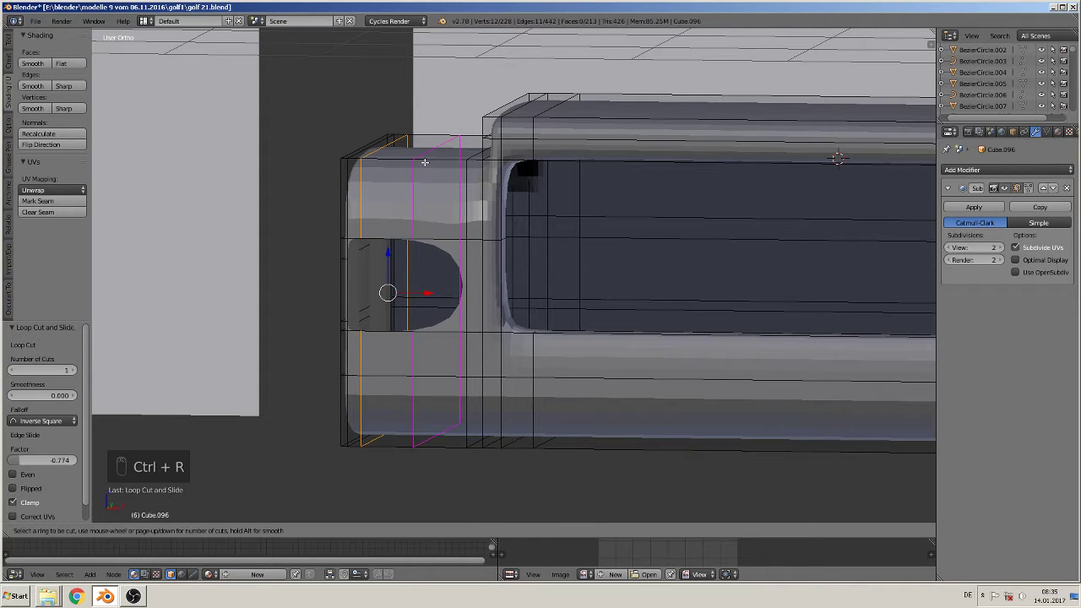
{"action": "left_click", "coordinate": [425, 161]}
{"action": "left_click", "coordinate": [468, 164]}
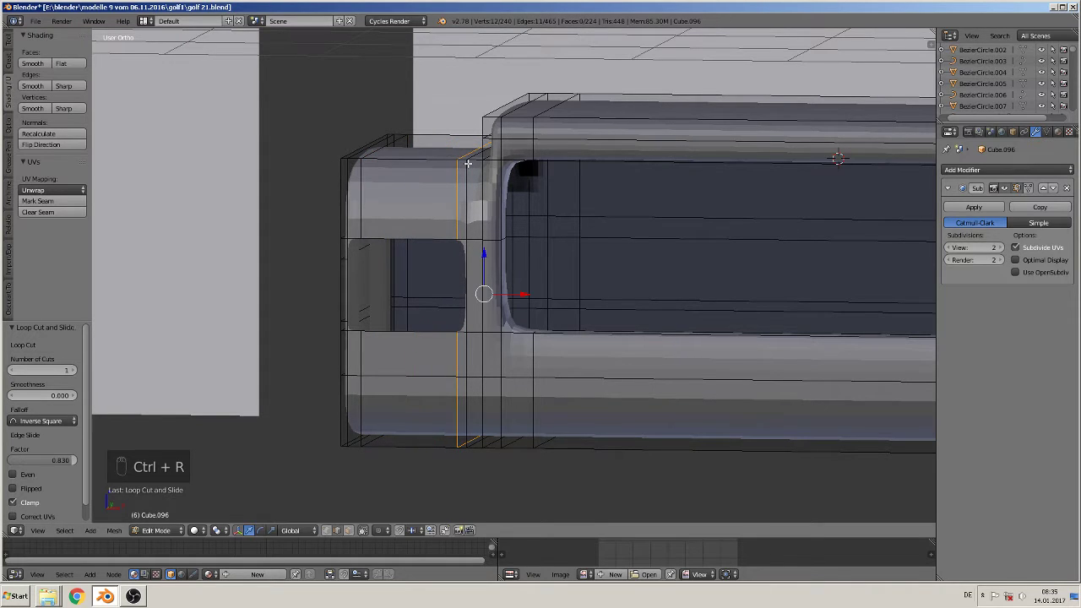
Add two horizontal loop cuts on the strip between the left vent and the cluster opening, with factors of about -0.720 and -0.704.
{"action": "key", "text": "ctrl+r"}
{"action": "left_click", "coordinate": [482, 255]}
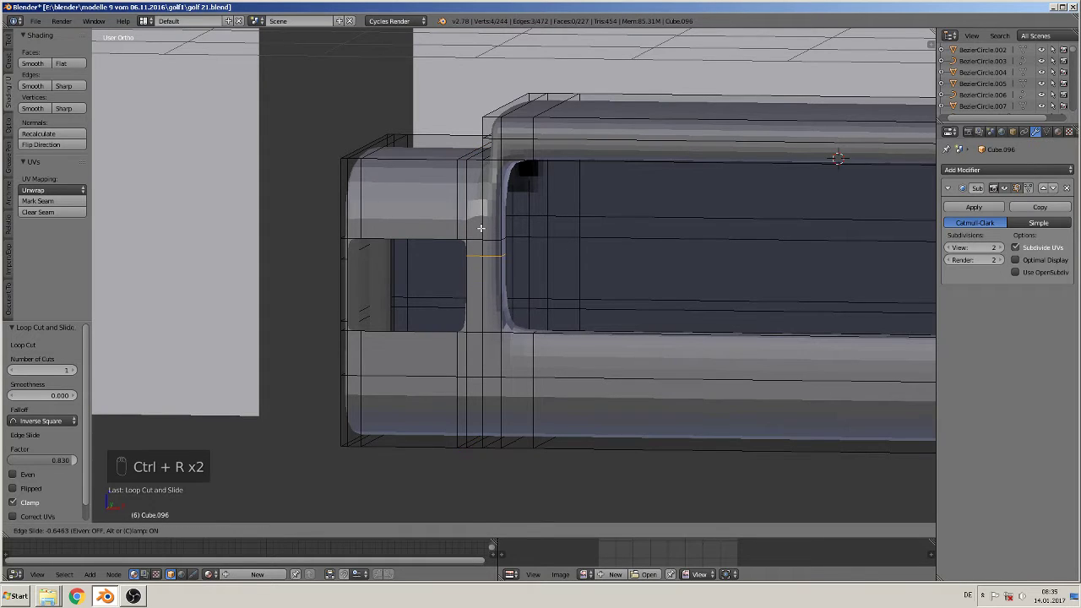
{"action": "left_click", "coordinate": [480, 228]}
{"action": "key", "text": "ctrl+r"}
{"action": "left_click", "coordinate": [476, 293]}
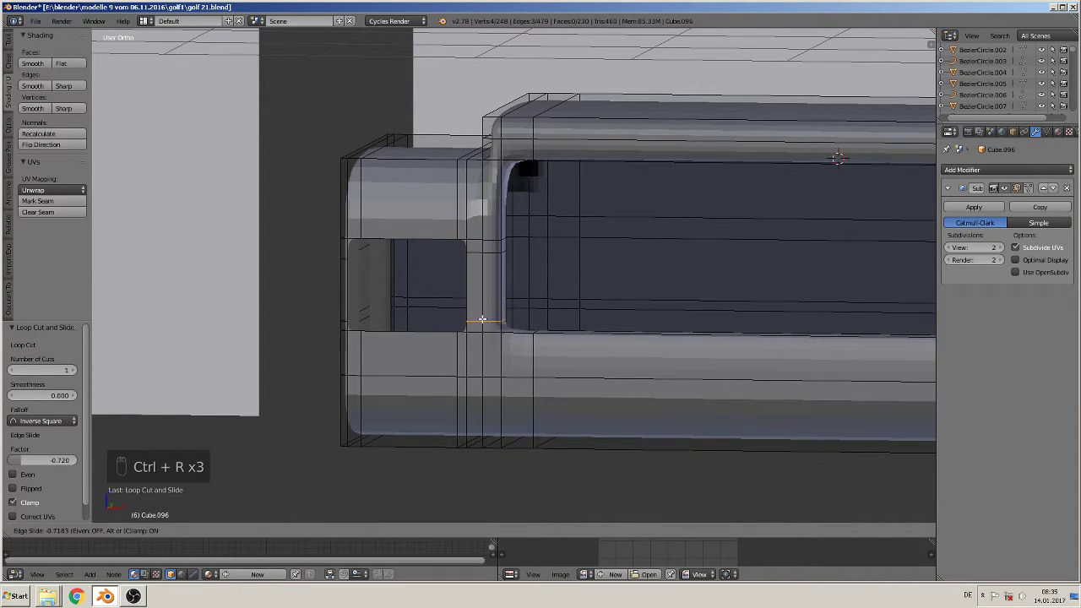
{"action": "left_click", "coordinate": [478, 317]}
{"action": "scroll", "coordinate": [378, 292], "scroll_direction": "down", "scroll_amount": 2}
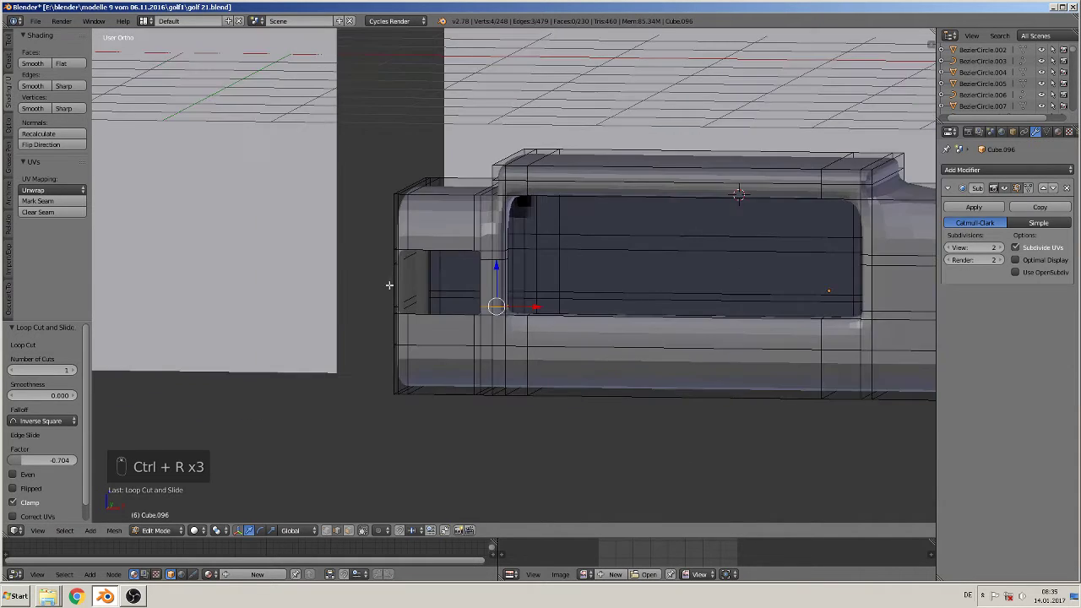
Leave Edit Mode and switch the viewport shading to Material to compare the dashboard with the reference photo.
{"action": "key", "text": "Tab"}
{"action": "scroll", "coordinate": [475, 273], "scroll_direction": "down", "scroll_amount": 3}
{"action": "middle_click_drag", "start_coordinate": [372, 298], "coordinate": [376, 301]}
{"action": "left_click", "coordinate": [208, 531]}
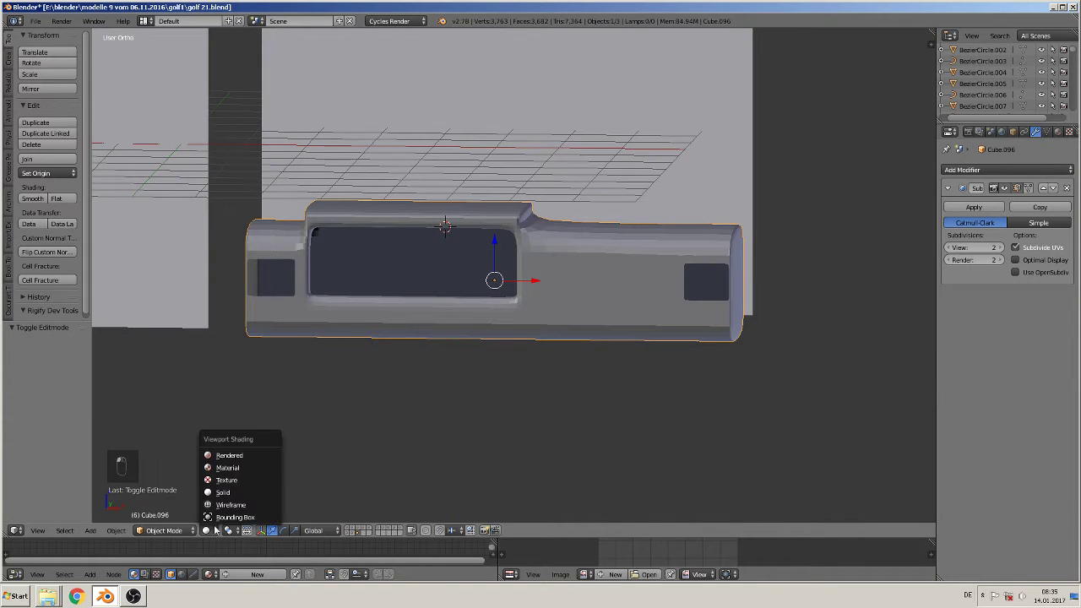
{"action": "left_click", "coordinate": [228, 468]}
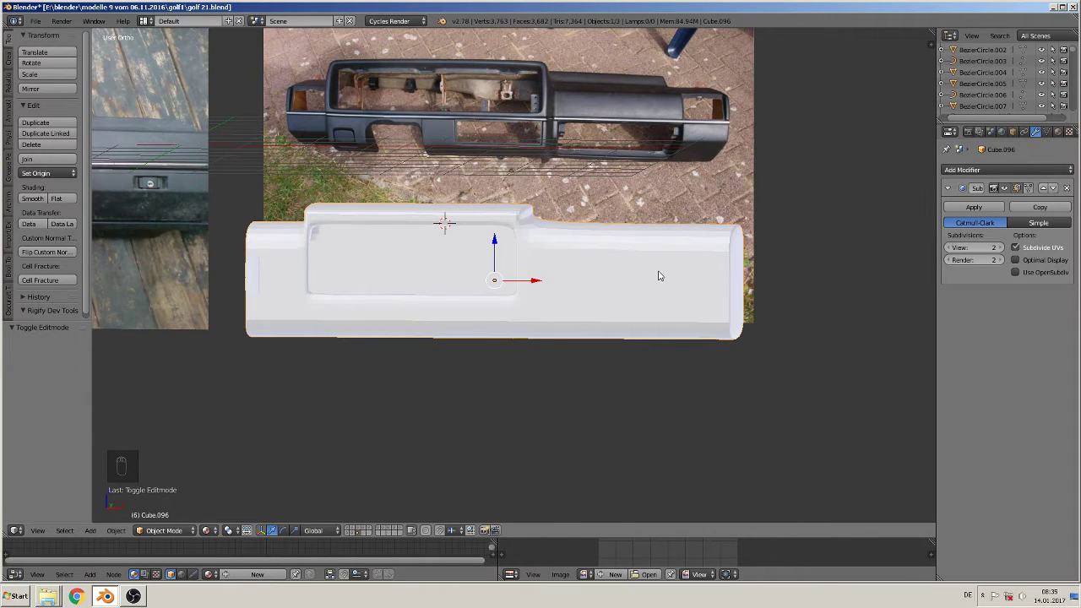
In Edit Mode, delete the bottom front edge of the section right of the cluster and the front edge above it, using Edges.
{"action": "key", "text": "KP_1"}
{"action": "scroll", "coordinate": [629, 321], "scroll_direction": "up", "scroll_amount": 1}
{"action": "key", "text": "Tab"}
{"action": "middle_click_drag", "start_coordinate": [614, 338], "coordinate": [489, 345], "text": "shift"}
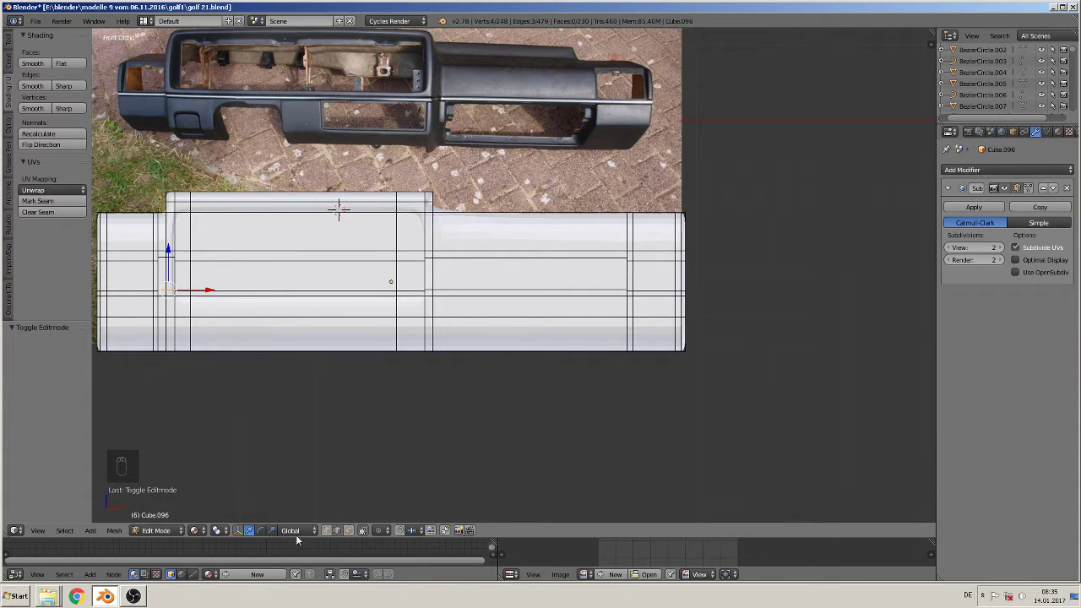
{"action": "right_click", "coordinate": [521, 352]}
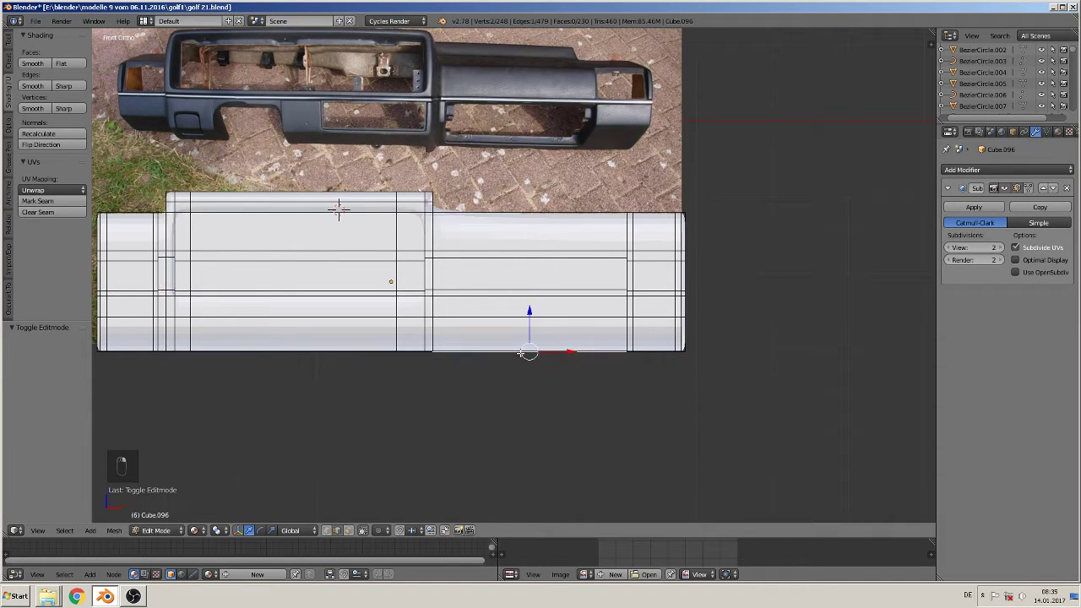
{"action": "mouse_move", "coordinate": [514, 361]}
{"action": "middle_mouse_down"}
{"action": "mouse_move", "coordinate": [513, 391]}
{"action": "mouse_move", "coordinate": [500, 368]}
{"action": "middle_mouse_up"}
{"action": "key", "text": "x"}
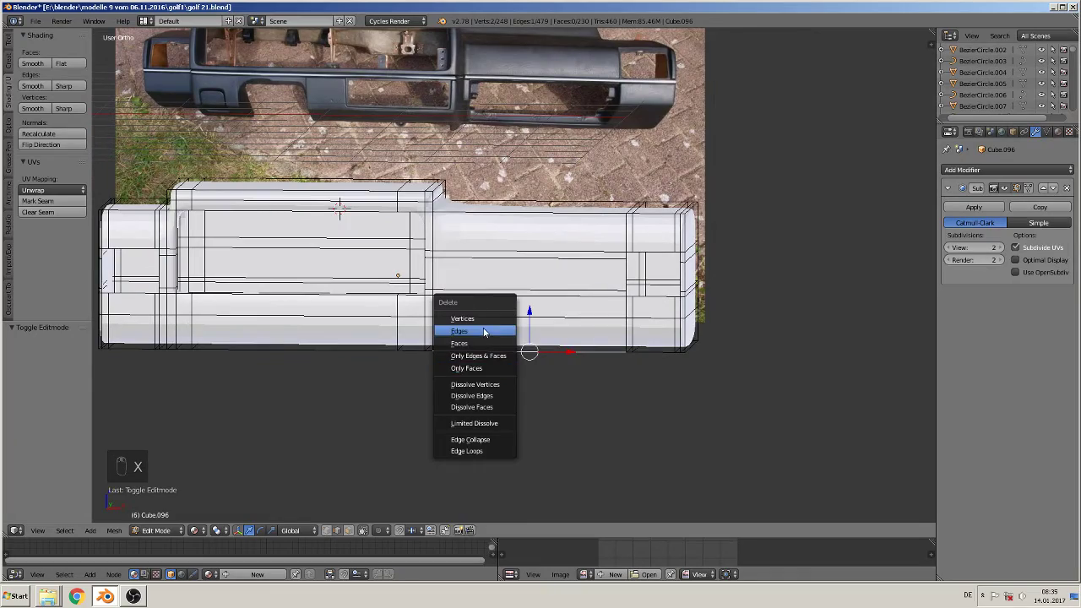
{"action": "left_click", "coordinate": [486, 334]}
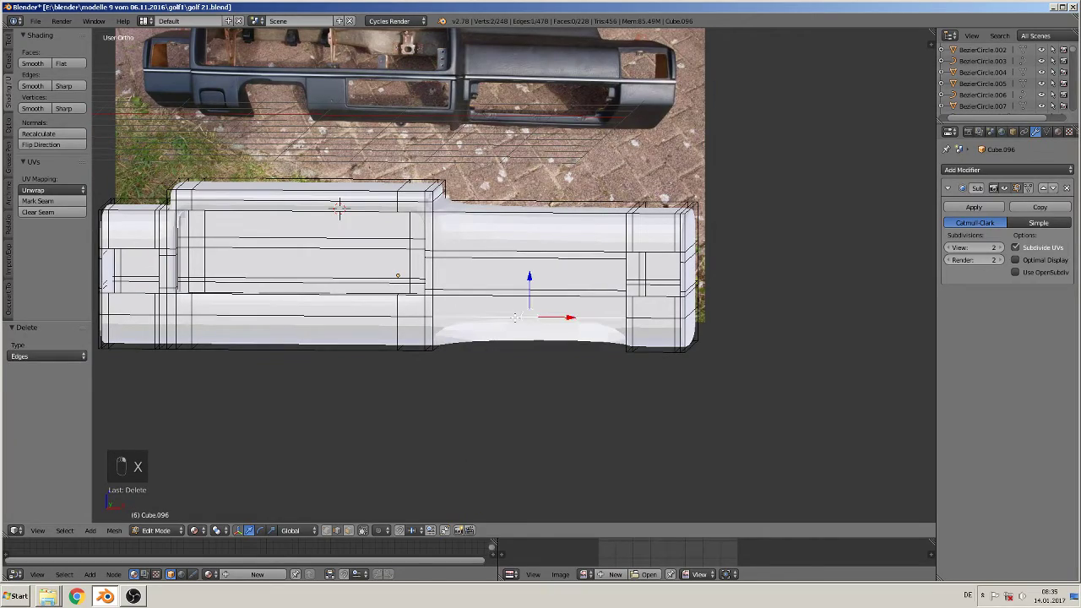
{"action": "key", "text": "x"}
{"action": "left_click", "coordinate": [515, 318]}
Switch the viewport shading back to Solid and frame the lower right opening in front view.
{"action": "mouse_move", "coordinate": [516, 350]}
{"action": "middle_mouse_down"}
{"action": "mouse_move", "coordinate": [479, 340]}
{"action": "mouse_move", "coordinate": [523, 340]}
{"action": "middle_mouse_up"}
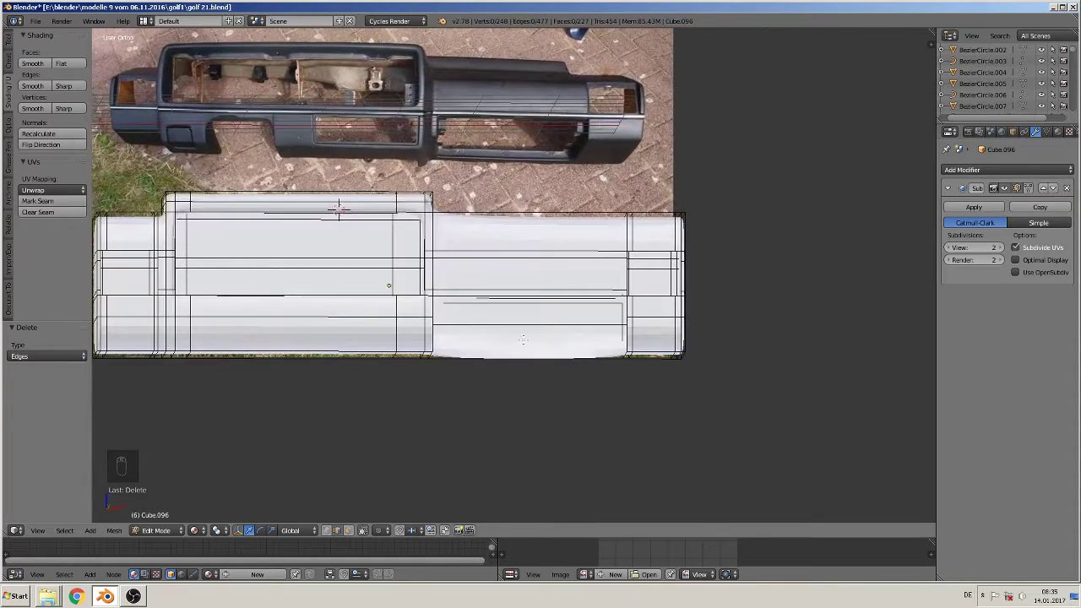
{"action": "key", "text": "KP_1"}
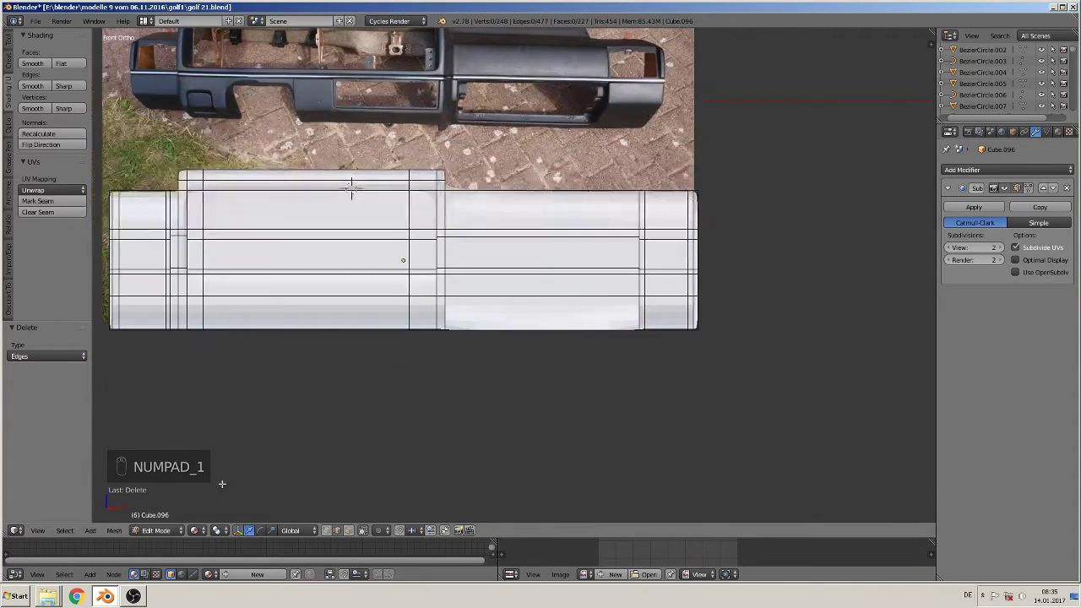
{"action": "left_click", "coordinate": [194, 531]}
{"action": "left_click", "coordinate": [216, 493]}
{"action": "mouse_move", "coordinate": [526, 381]}
{"action": "middle_mouse_down"}
{"action": "mouse_move", "coordinate": [543, 358]}
{"action": "mouse_move", "coordinate": [519, 369]}
{"action": "mouse_move", "coordinate": [547, 351]}
{"action": "middle_mouse_up"}
{"action": "key", "text": "KP_1"}
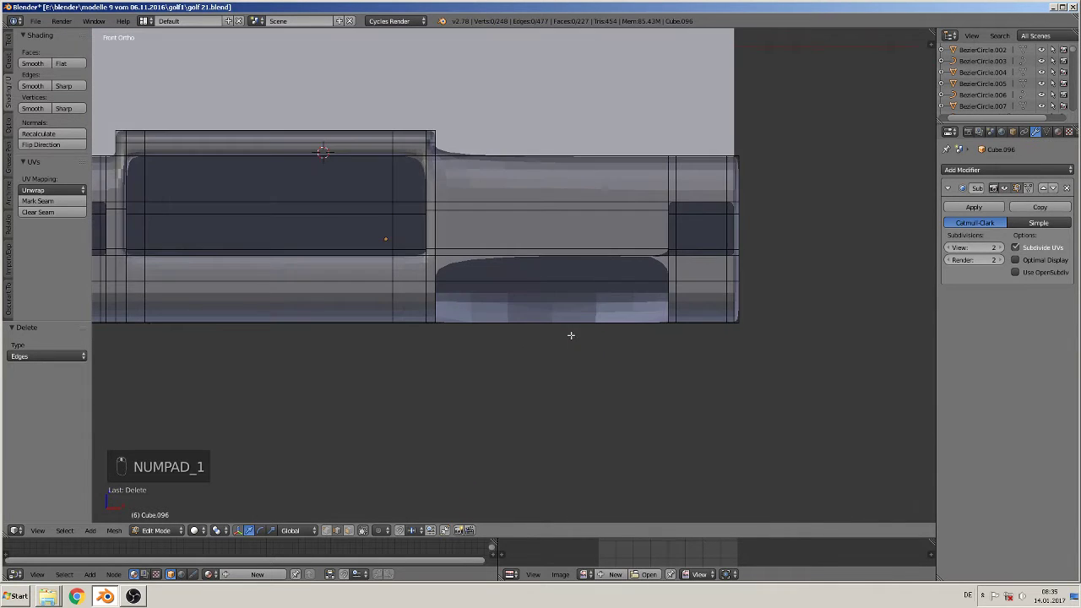
{"action": "scroll", "coordinate": [591, 317], "scroll_direction": "up", "scroll_amount": 1}
{"action": "middle_click_drag", "start_coordinate": [566, 276], "coordinate": [493, 309], "text": "shift"}
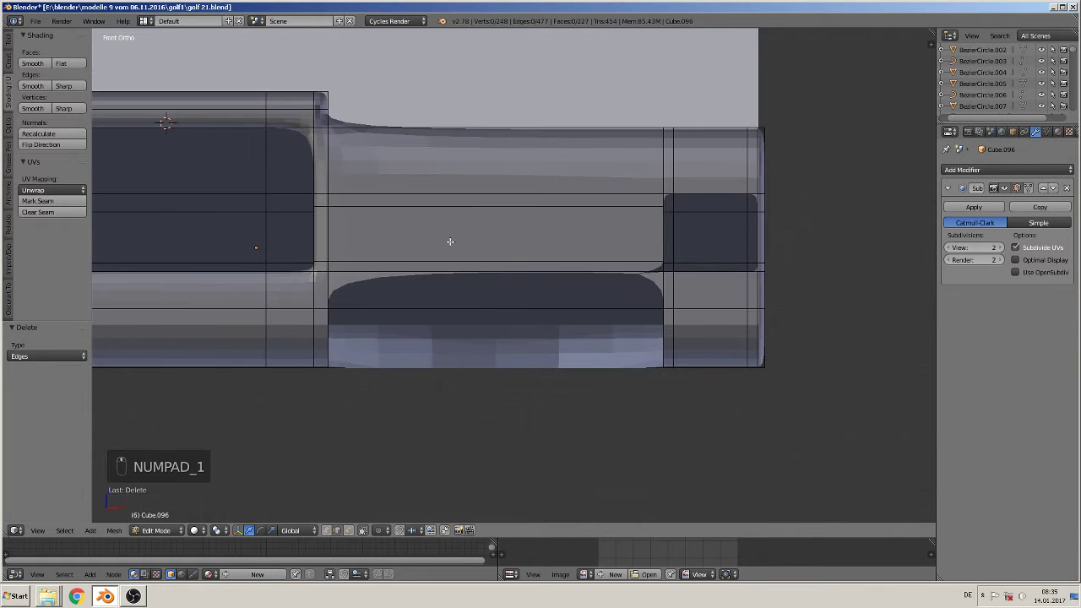
Add two vertical loop cuts through the lower right opening section, slid to its side edges with factors of about 0.913 and -0.951.
{"action": "left_click", "coordinate": [380, 184]}
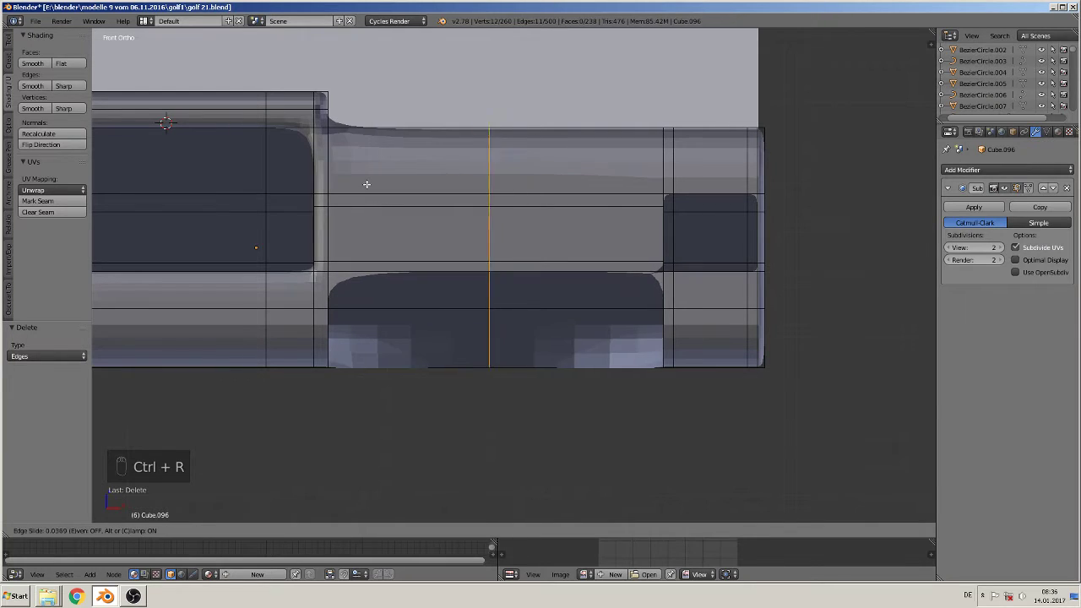
{"action": "left_click", "coordinate": [226, 162]}
{"action": "key", "text": "ctrl+r"}
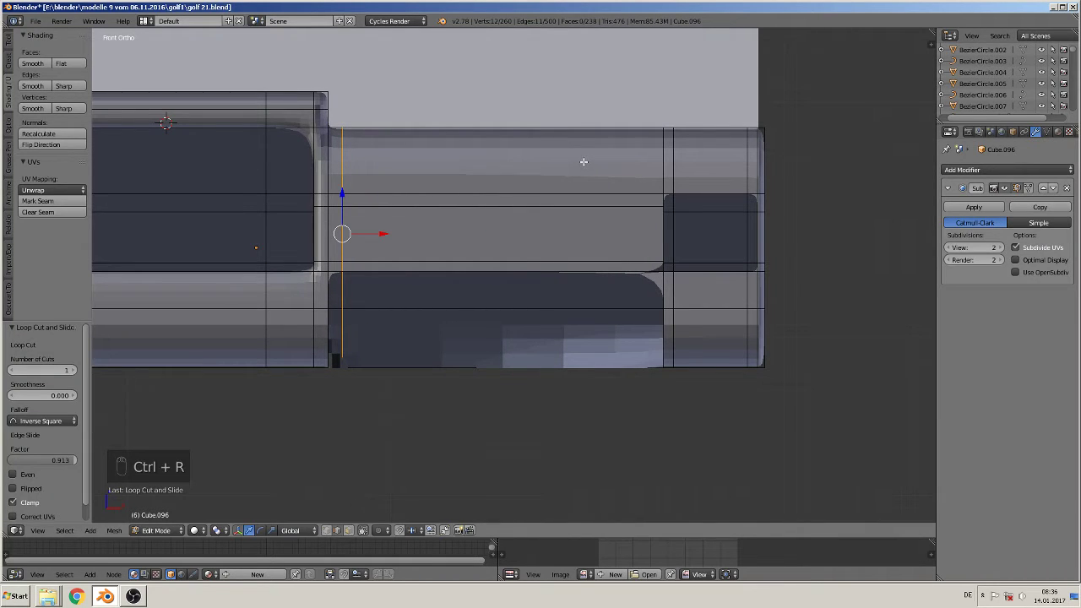
{"action": "key", "text": "ctrl+r"}
{"action": "left_click", "coordinate": [578, 204]}
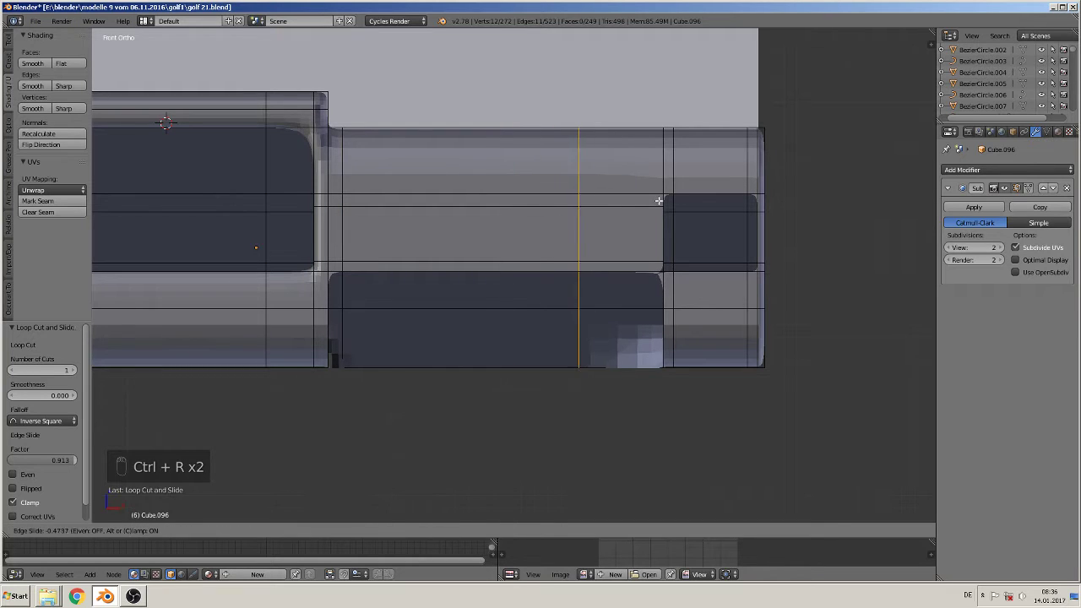
{"action": "left_click", "coordinate": [728, 197]}
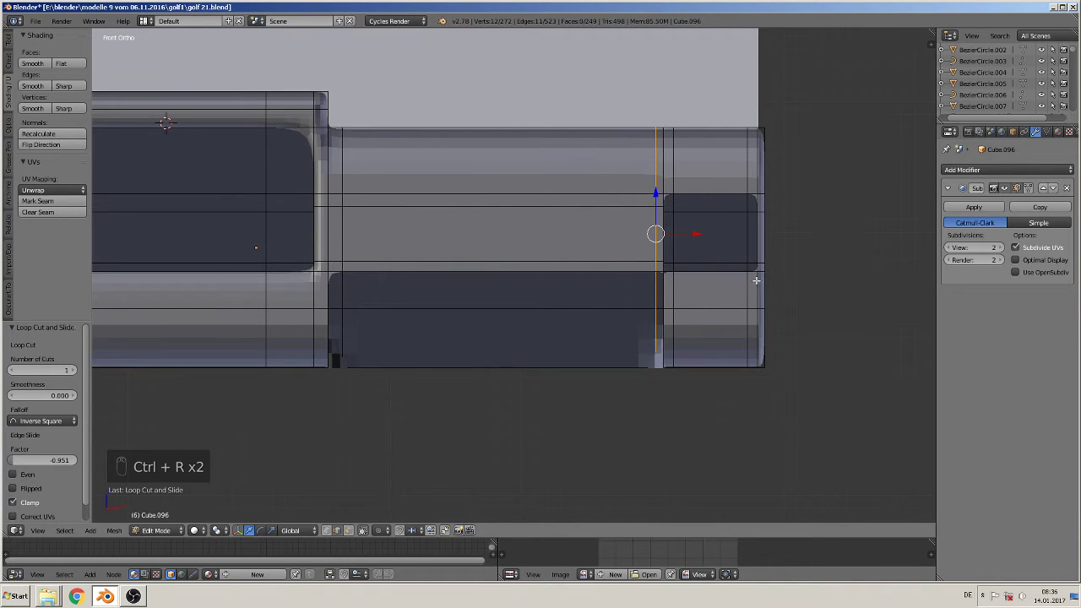
{"action": "middle_click_drag", "start_coordinate": [756, 281], "coordinate": [559, 309]}
{"action": "scroll", "coordinate": [720, 313], "scroll_direction": "up", "scroll_amount": 1}
{"action": "scroll", "coordinate": [560, 300], "scroll_direction": "up", "scroll_amount": 1}
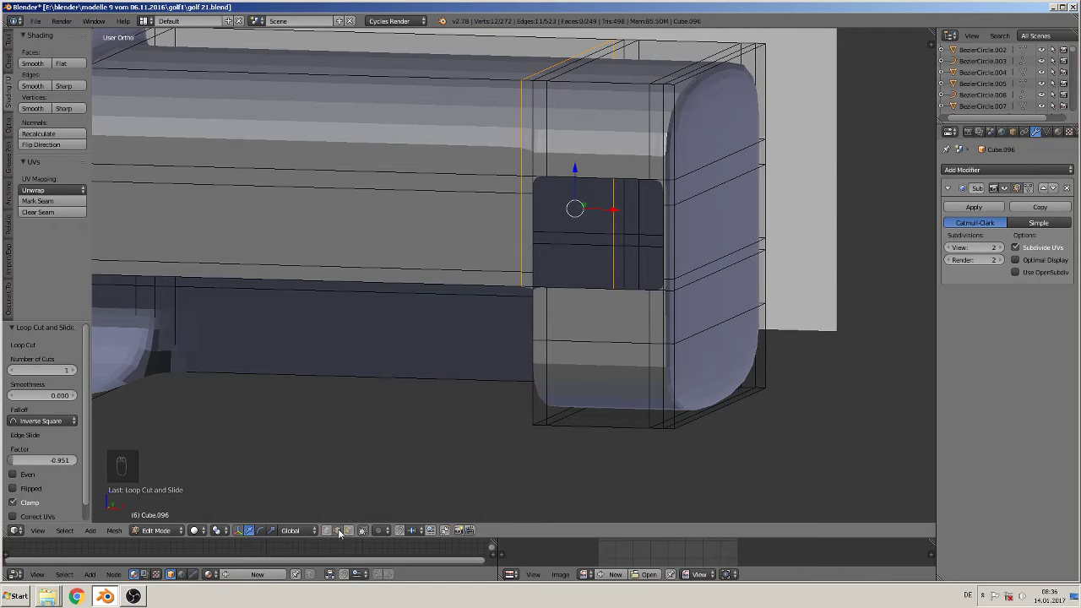
Select the bottom edges and the short side edges of the right vent opening and fill them with a face.
{"action": "right_click", "coordinate": [532, 278]}
{"action": "right_click", "coordinate": [545, 289], "text": "shift"}
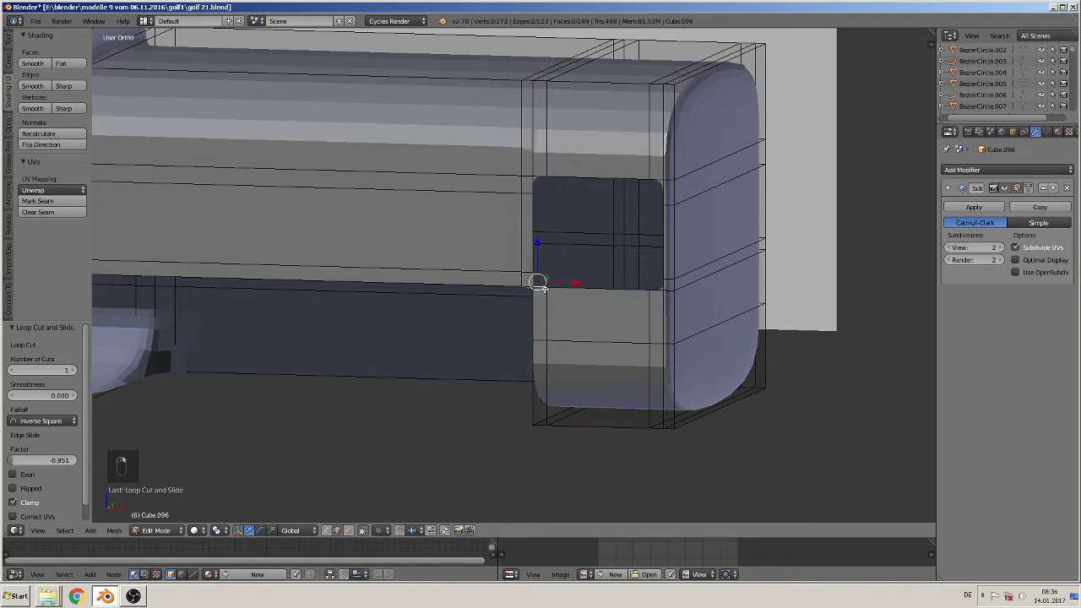
{"action": "right_click", "coordinate": [575, 288], "text": "shift"}
{"action": "right_click", "coordinate": [660, 291], "text": "shift"}
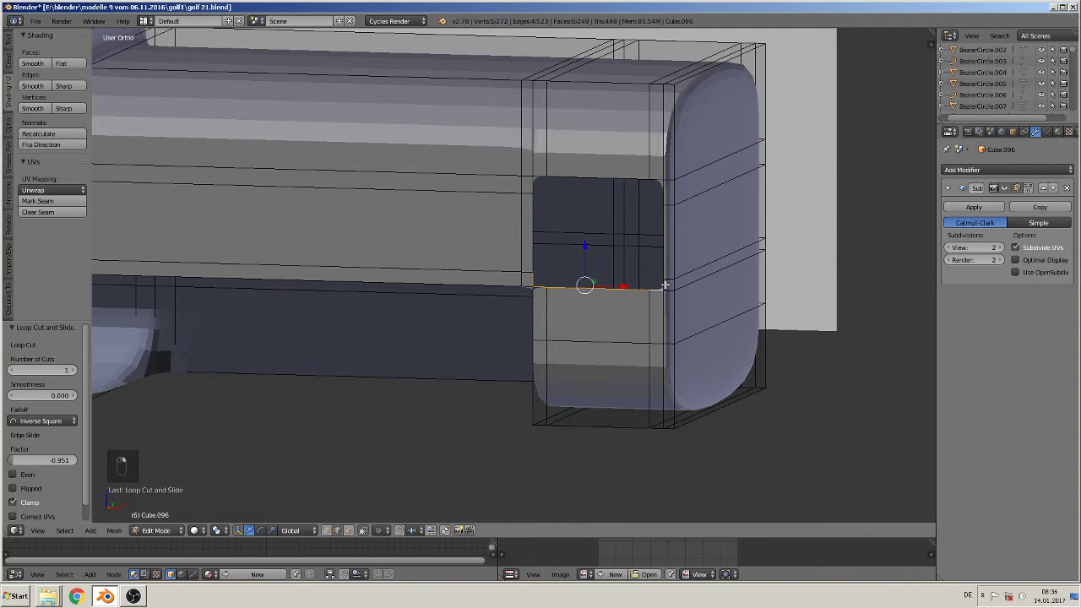
{"action": "right_click", "coordinate": [666, 286], "text": "shift"}
{"action": "key", "text": "f"}
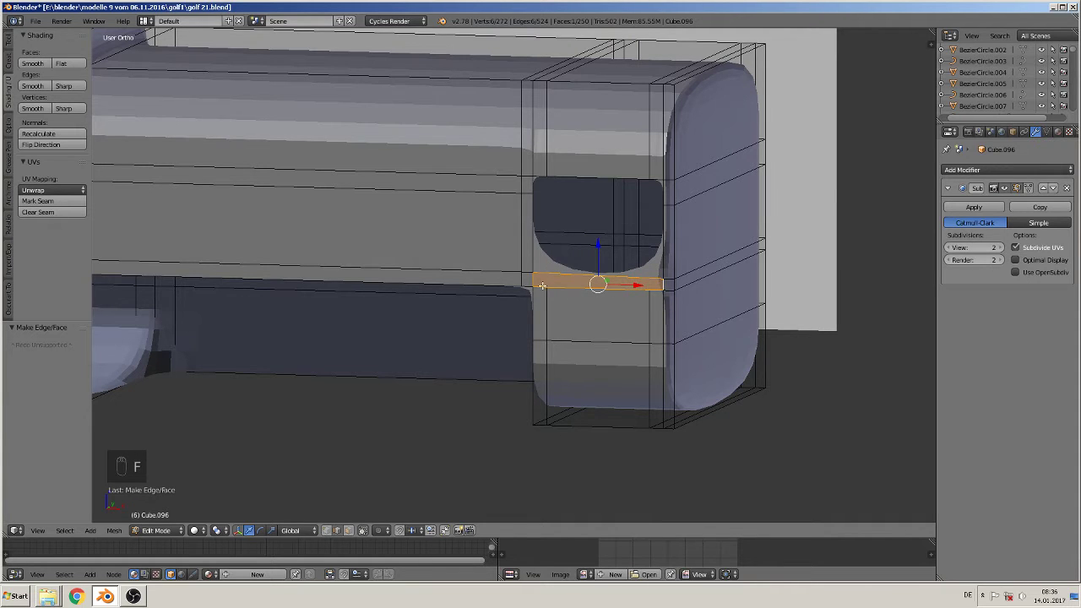
Cut the new strip below the right vent opening vertically with the Knife, in line with the loop near its left side.
{"action": "mouse_move", "coordinate": [569, 309]}
{"action": "middle_mouse_down"}
{"action": "mouse_move", "coordinate": [591, 307]}
{"action": "mouse_move", "coordinate": [551, 316]}
{"action": "middle_mouse_up"}
{"action": "scroll", "coordinate": [588, 307], "scroll_direction": "up", "scroll_amount": 1}
{"action": "key", "text": "ctrl+r"}
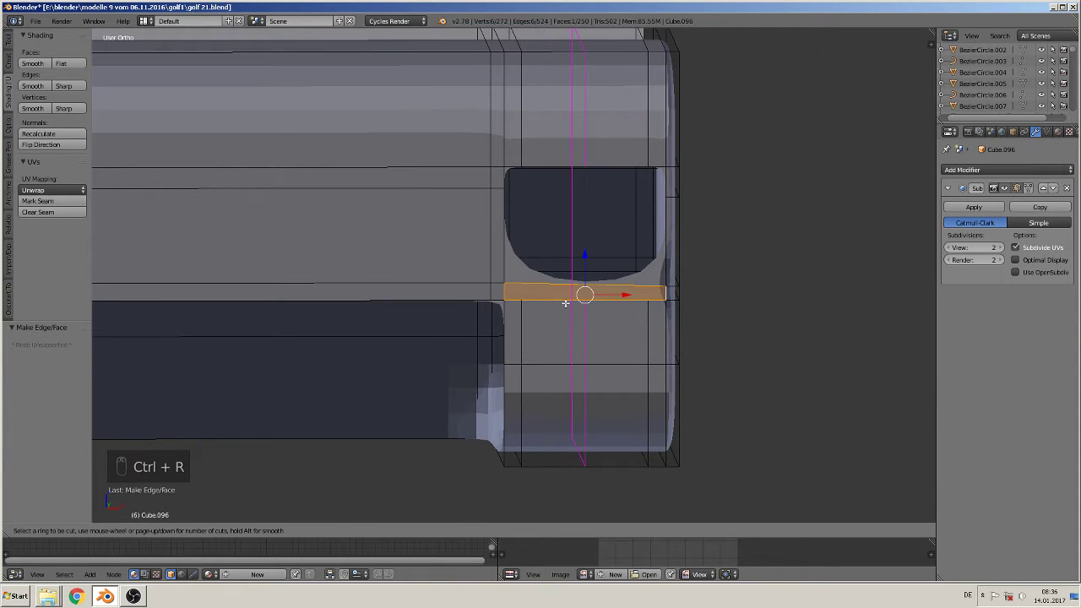
{"action": "right_click", "coordinate": [505, 297]}
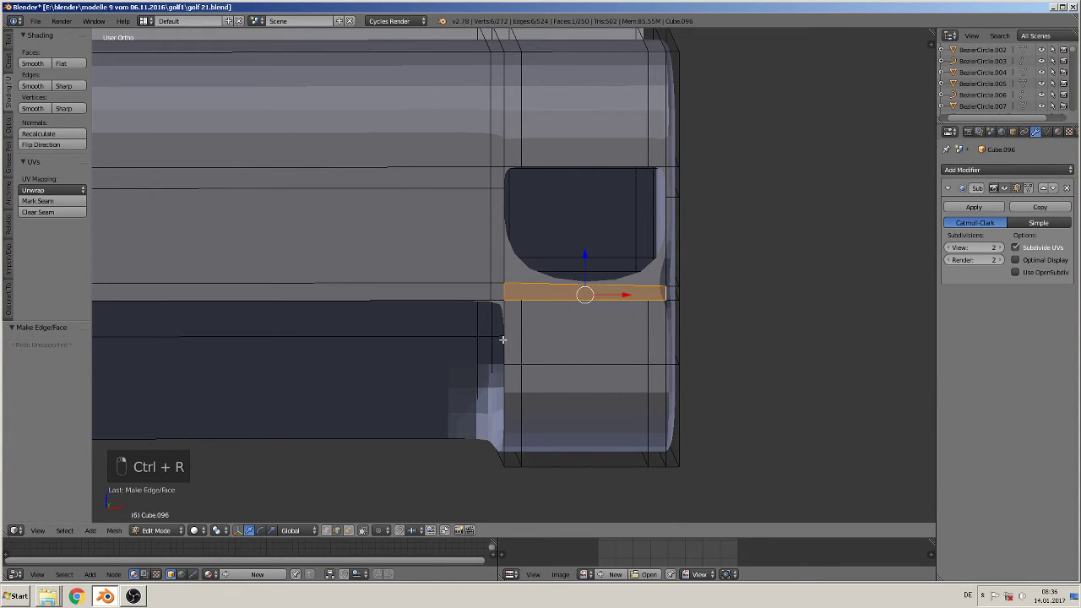
{"action": "key", "text": "a"}
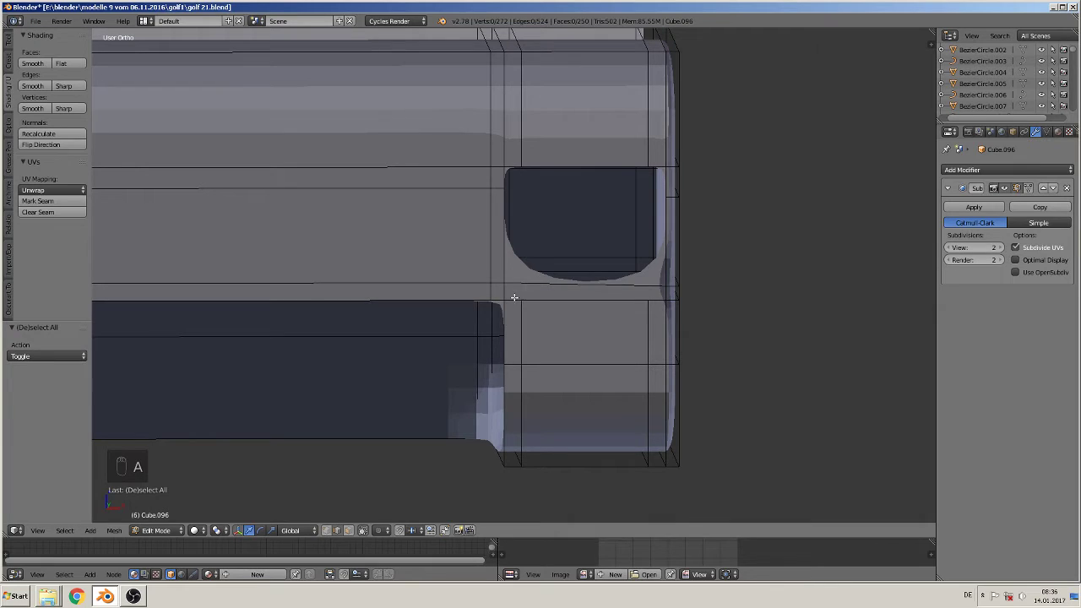
{"action": "left_click", "coordinate": [6, 38]}
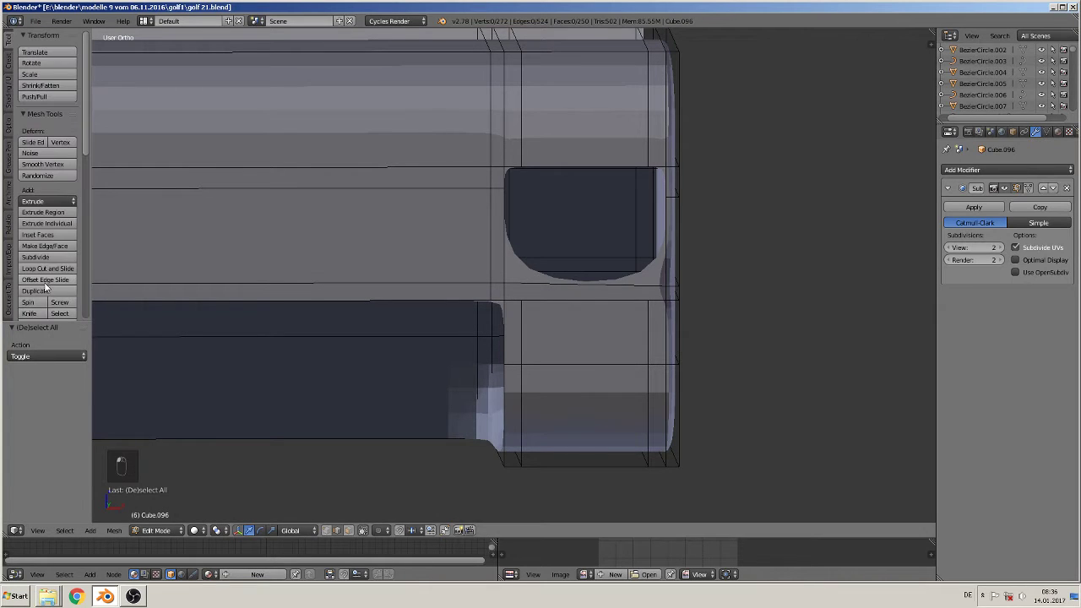
{"action": "left_click", "coordinate": [29, 313]}
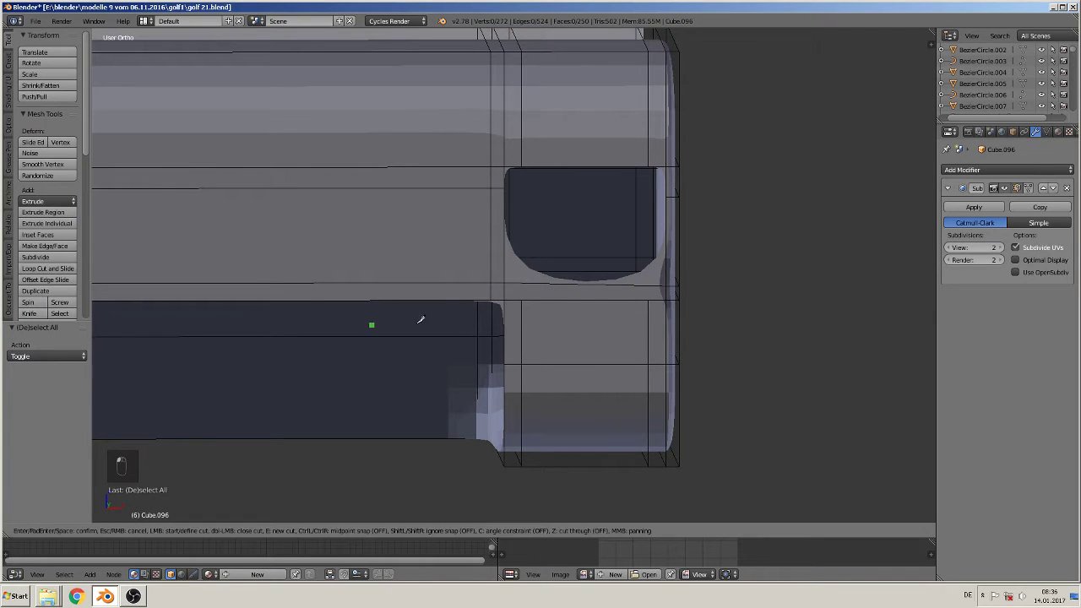
{"action": "left_click", "coordinate": [522, 298]}
{"action": "left_click", "coordinate": [526, 282]}
{"action": "key", "text": "Return"}
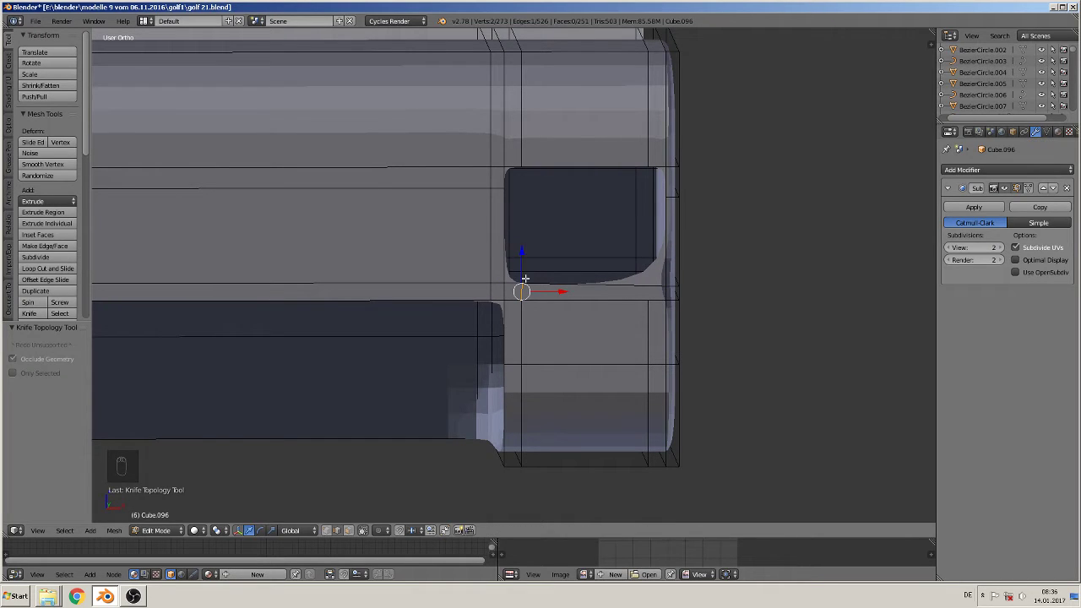
Knife a second vertical cut through the strip, in line with the loop near the opening's right side.
{"action": "left_click", "coordinate": [32, 314]}
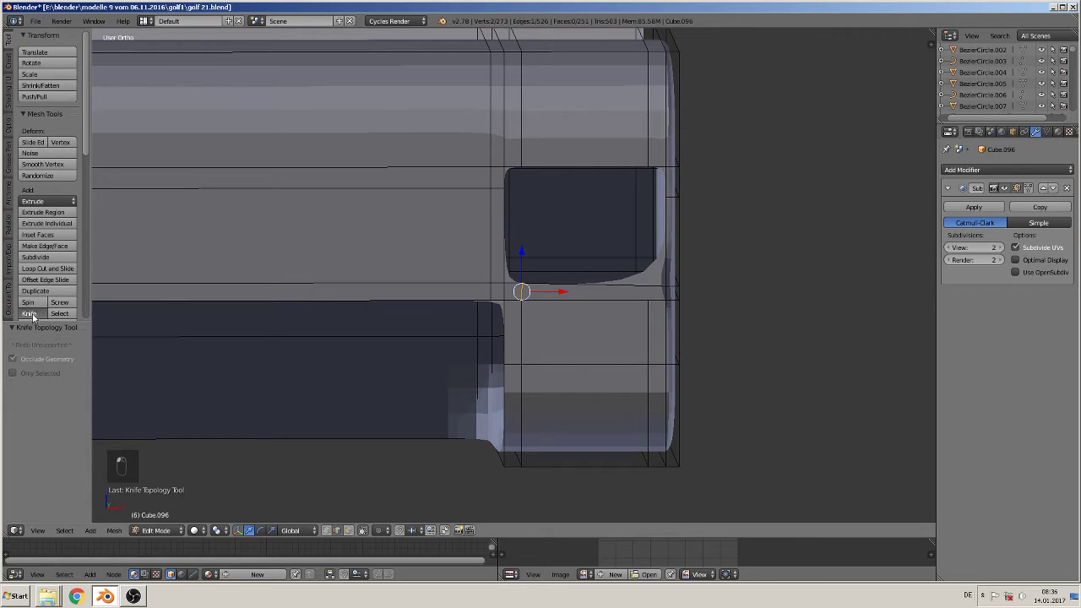
{"action": "left_click", "coordinate": [649, 299]}
{"action": "left_click", "coordinate": [650, 285]}
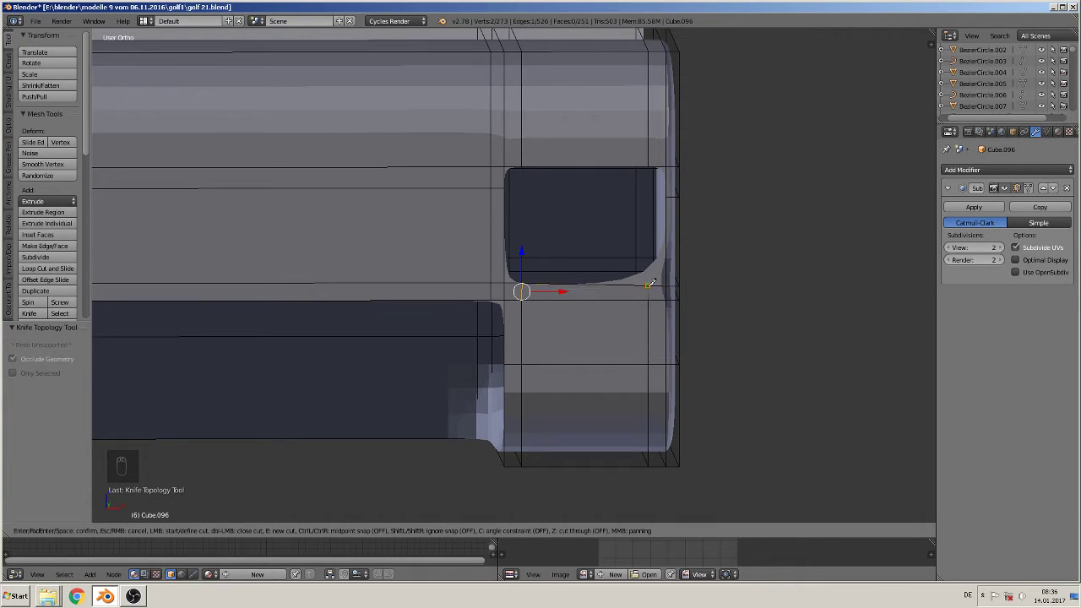
{"action": "key", "text": "Return"}
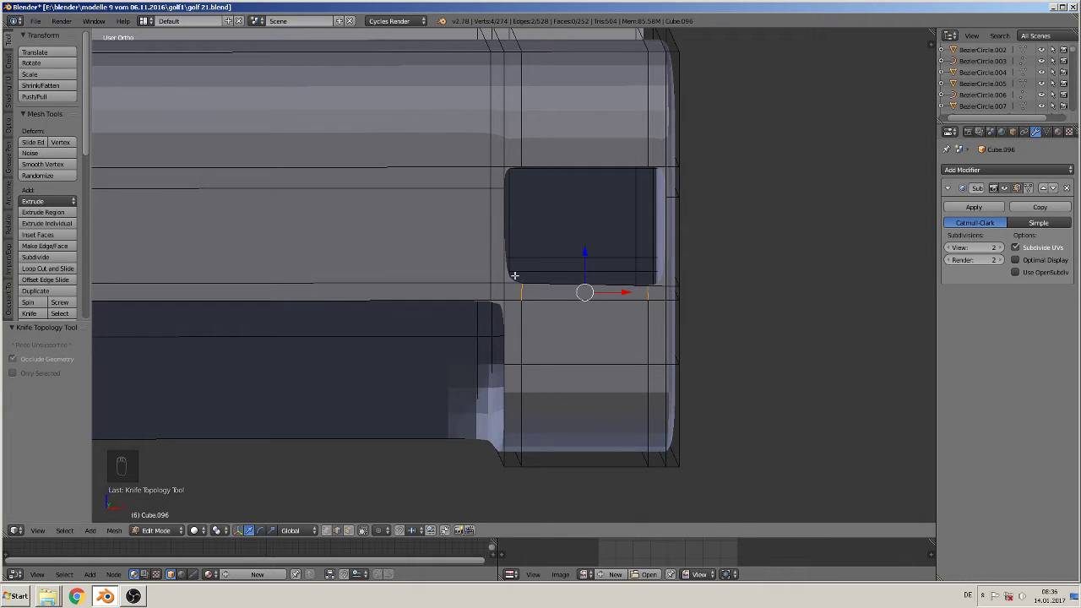
Add horizontal loop cuts left of the vent opening and on the dashboard's right end, slid down with factors of about 0.714 and 0.795.
{"action": "middle_click_drag", "start_coordinate": [514, 276], "coordinate": [591, 242], "text": "shift"}
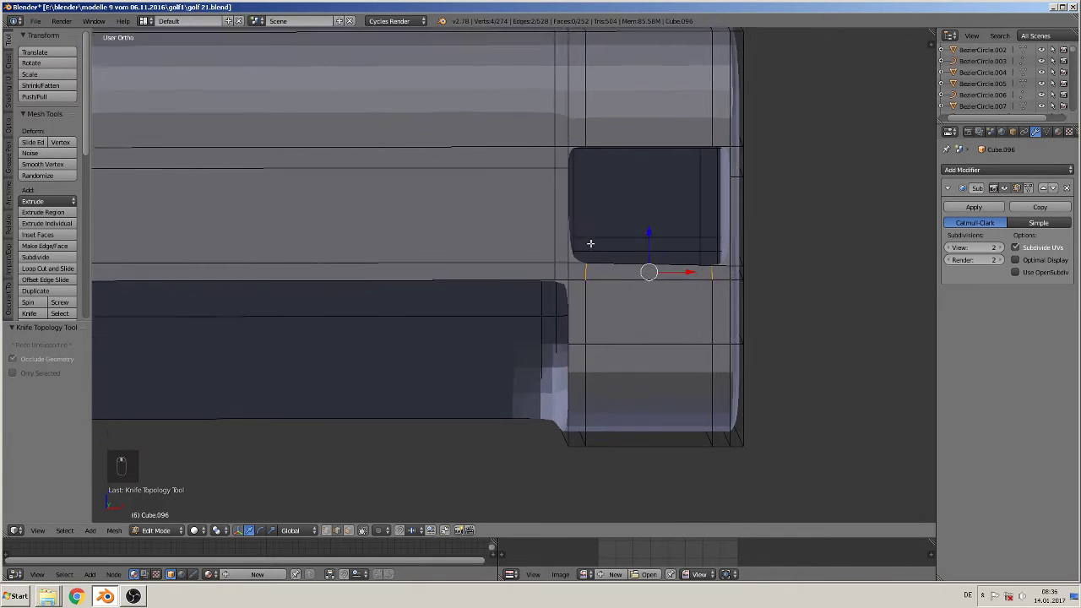
{"action": "key", "text": "ctrl+r"}
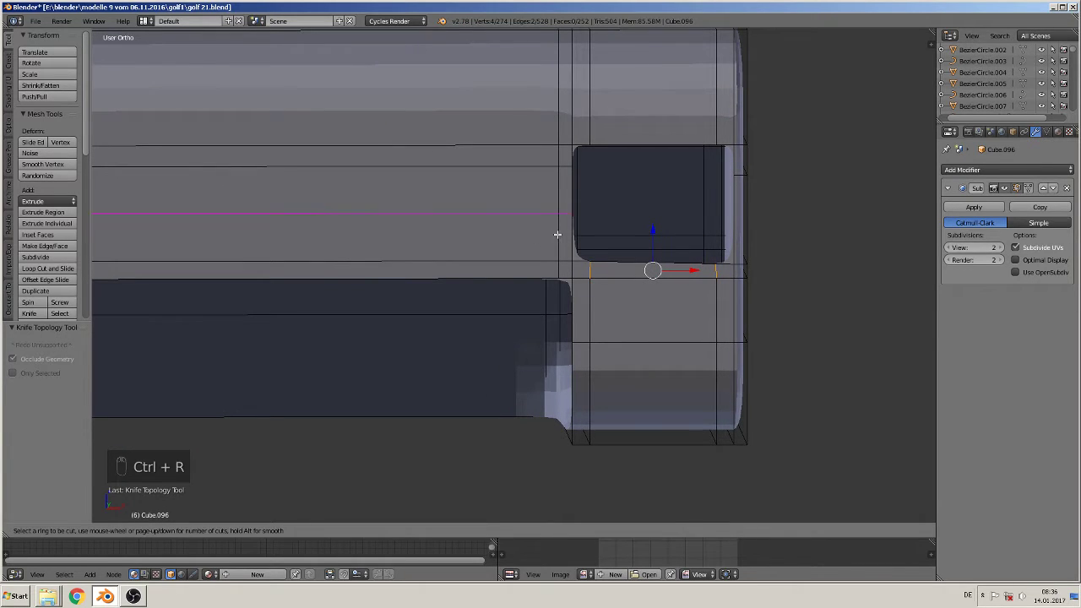
{"action": "left_click", "coordinate": [557, 234]}
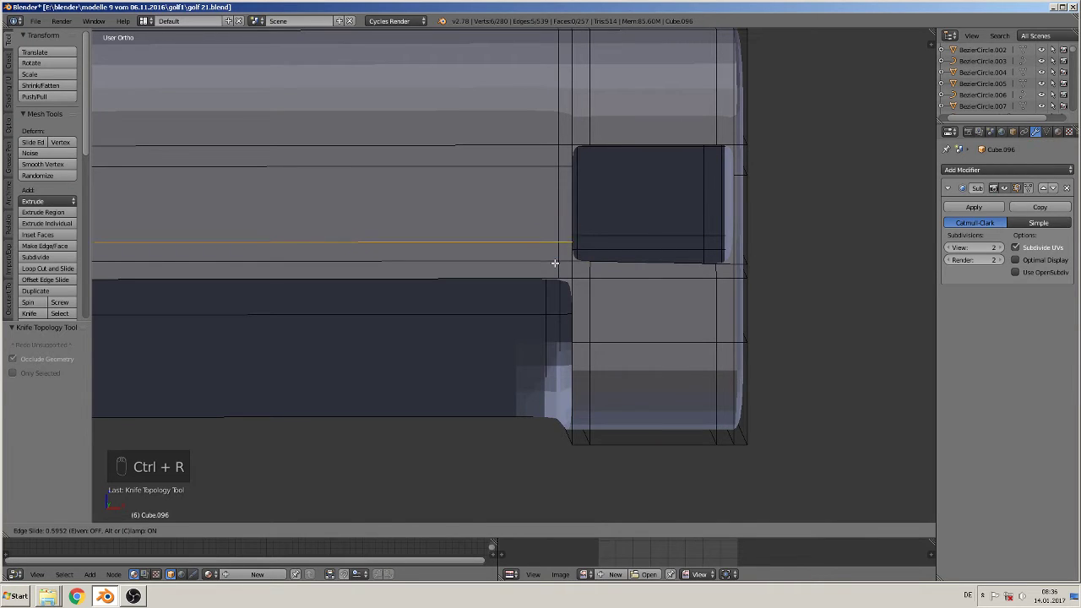
{"action": "left_click", "coordinate": [555, 263]}
{"action": "key", "text": "ctrl+r"}
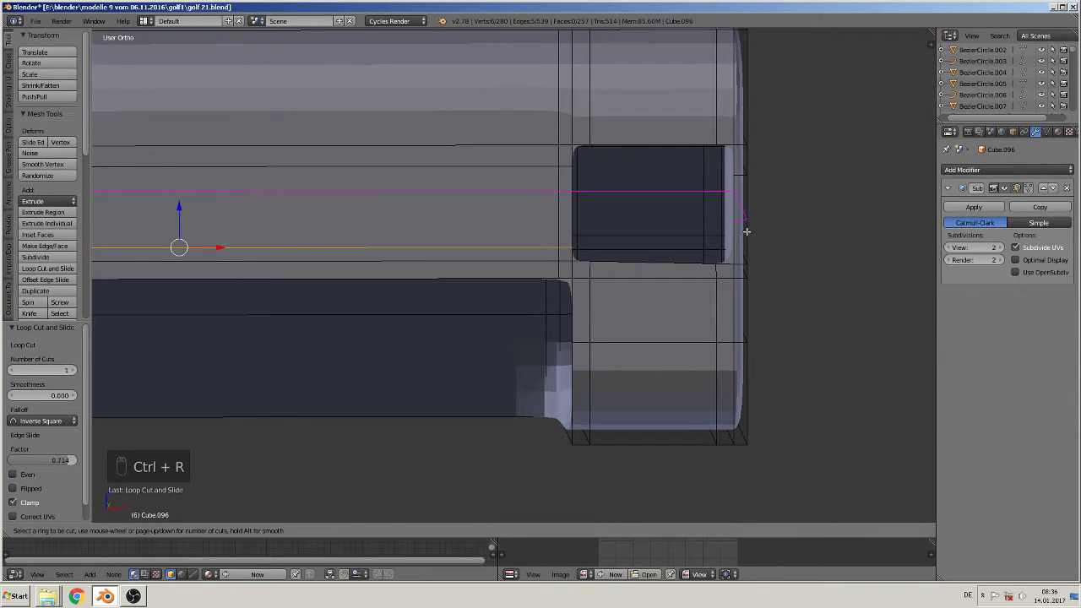
{"action": "left_click", "coordinate": [747, 230]}
{"action": "left_click", "coordinate": [743, 263]}
{"action": "scroll", "coordinate": [677, 260], "scroll_direction": "down", "scroll_amount": 1}
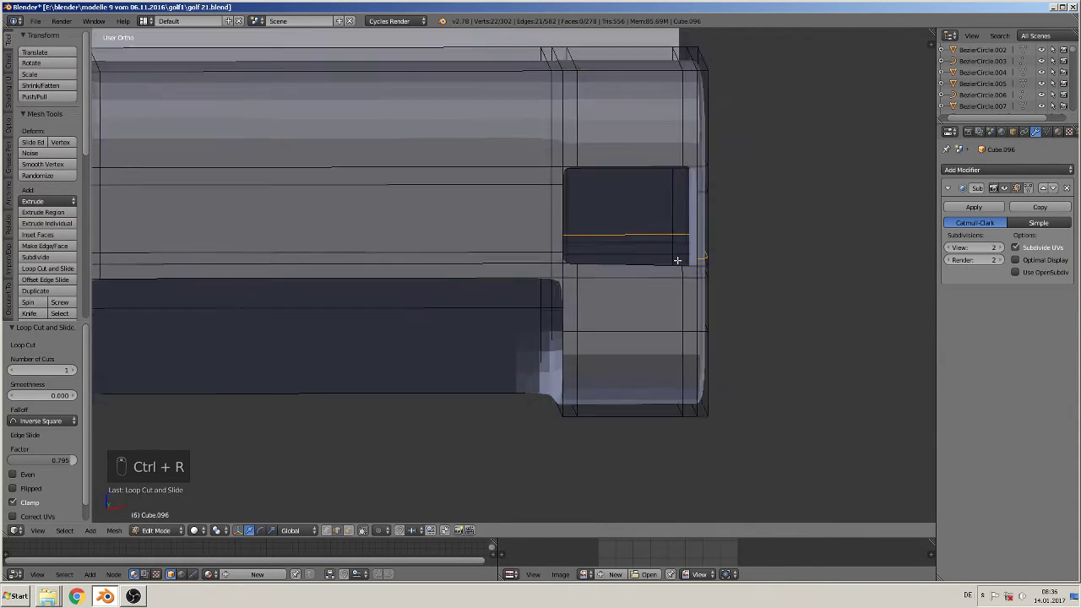
Select the border edge loop of the right vent opening and extrude it inward along Y.
{"action": "key", "text": "Tab"}
{"action": "scroll", "coordinate": [654, 259], "scroll_direction": "down", "scroll_amount": 2}
{"action": "middle_click_drag", "start_coordinate": [654, 258], "coordinate": [730, 278]}
{"action": "mouse_move", "coordinate": [432, 342]}
{"action": "middle_mouse_down"}
{"action": "mouse_move", "coordinate": [453, 365]}
{"action": "mouse_move", "coordinate": [432, 360]}
{"action": "mouse_move", "coordinate": [493, 371]}
{"action": "mouse_move", "coordinate": [463, 374]}
{"action": "mouse_move", "coordinate": [473, 366]}
{"action": "mouse_move", "coordinate": [444, 342]}
{"action": "mouse_move", "coordinate": [433, 359]}
{"action": "mouse_move", "coordinate": [414, 350]}
{"action": "middle_mouse_up"}
{"action": "scroll", "coordinate": [442, 360], "scroll_direction": "down", "scroll_amount": 2}
{"action": "scroll", "coordinate": [477, 360], "scroll_direction": "up", "scroll_amount": 2}
{"action": "key", "text": "Tab"}
{"action": "right_click", "coordinate": [391, 330]}
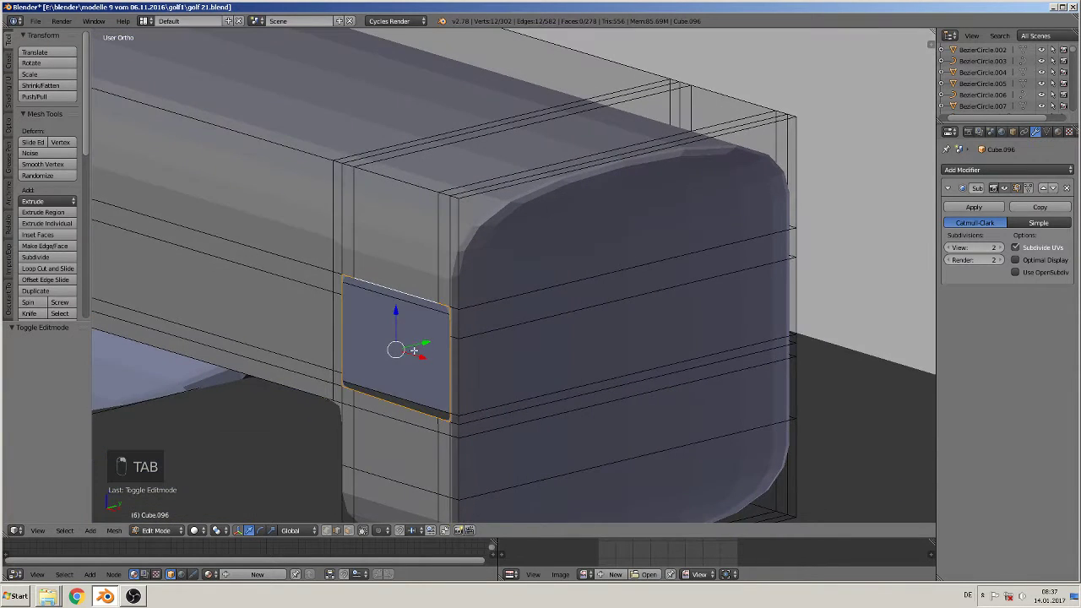
{"action": "key", "text": "e"}
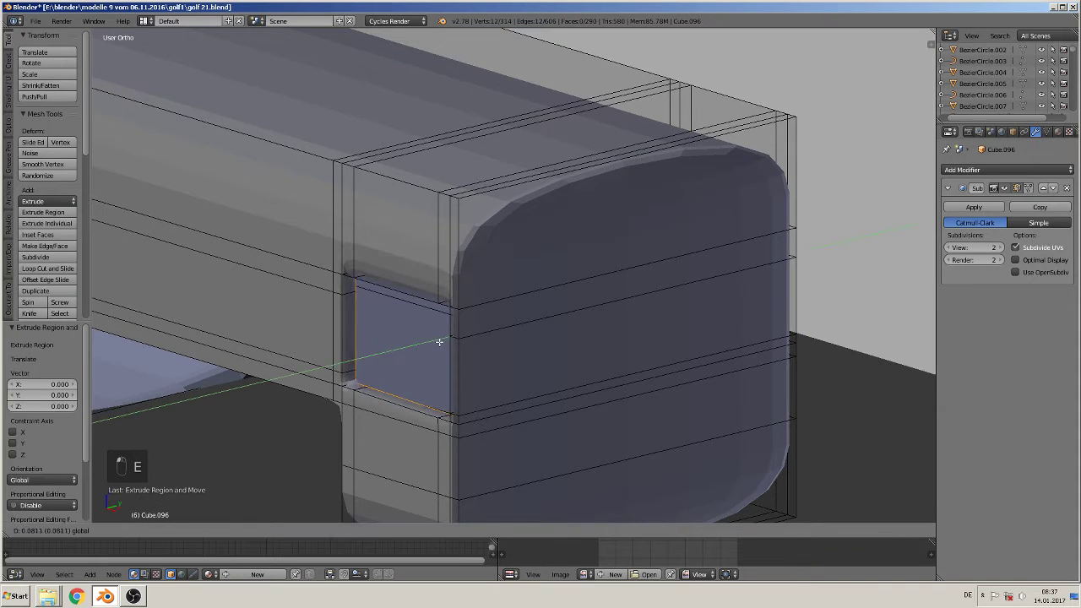
{"action": "left_click", "coordinate": [442, 340]}
Extrude the border edge loop of the left side vent opening inward along Y by about 0.145.
{"action": "key", "text": "Tab"}
{"action": "scroll", "coordinate": [422, 345], "scroll_direction": "down", "scroll_amount": 3}
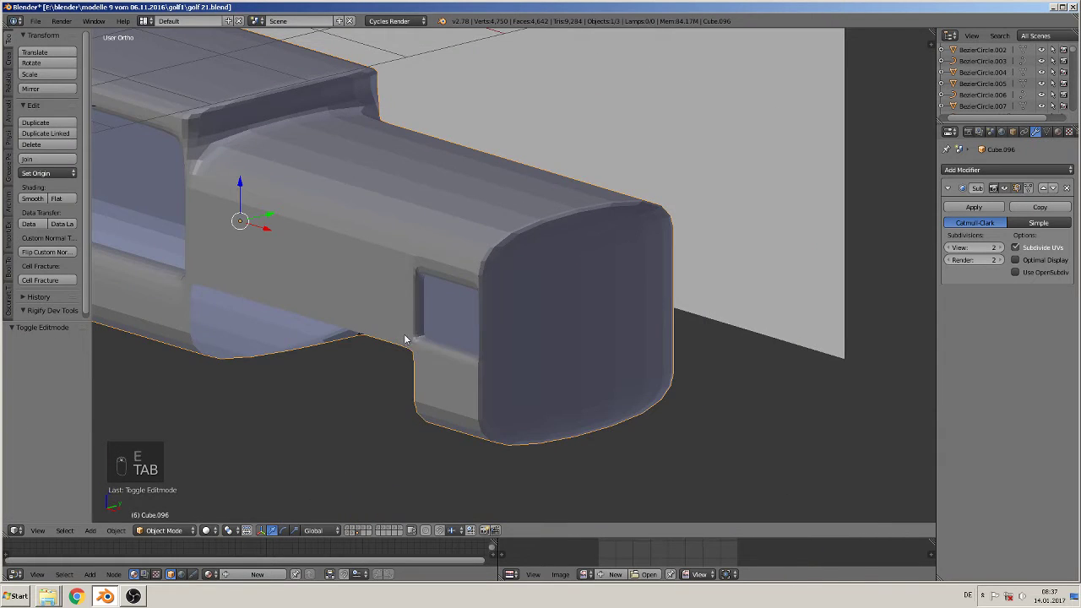
{"action": "middle_click_drag", "start_coordinate": [404, 335], "coordinate": [931, 461], "text": "shift"}
{"action": "scroll", "coordinate": [549, 313], "scroll_direction": "up", "scroll_amount": 2}
{"action": "key", "text": "Tab"}
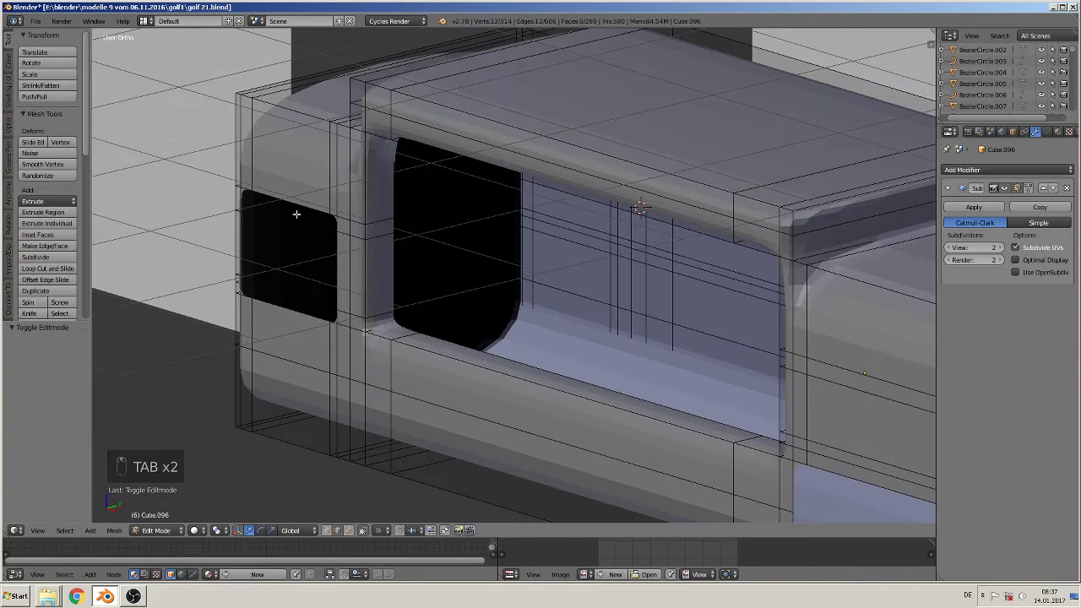
{"action": "right_click", "coordinate": [298, 210]}
{"action": "key", "text": "e"}
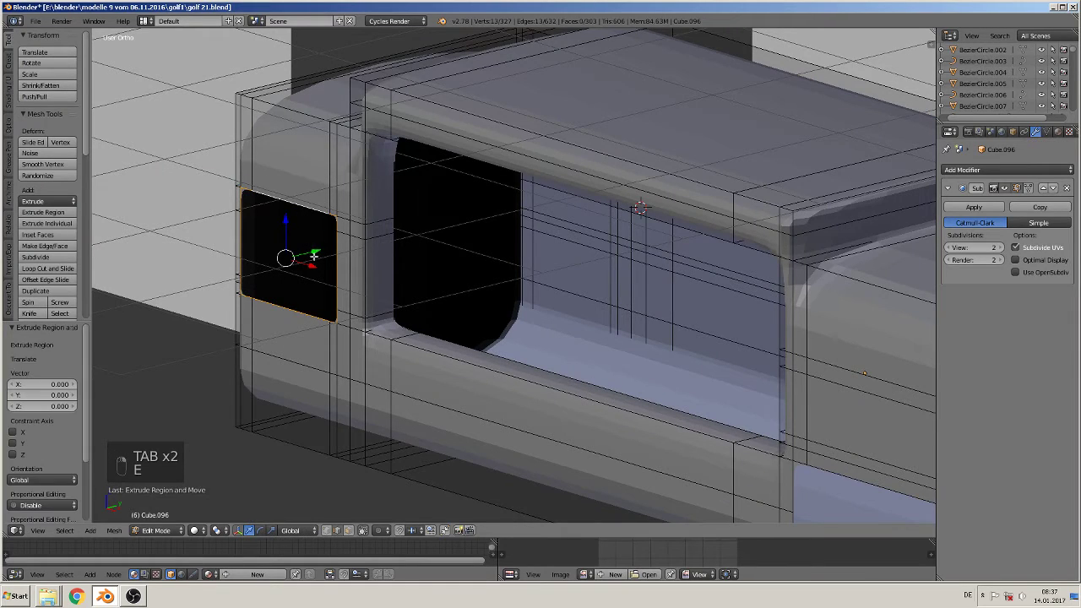
{"action": "left_click", "coordinate": [344, 256]}
Switch the viewport shading to Material and compare the dashboard with the reference photo in front view.
{"action": "scroll", "coordinate": [344, 256], "scroll_direction": "down", "scroll_amount": 3}
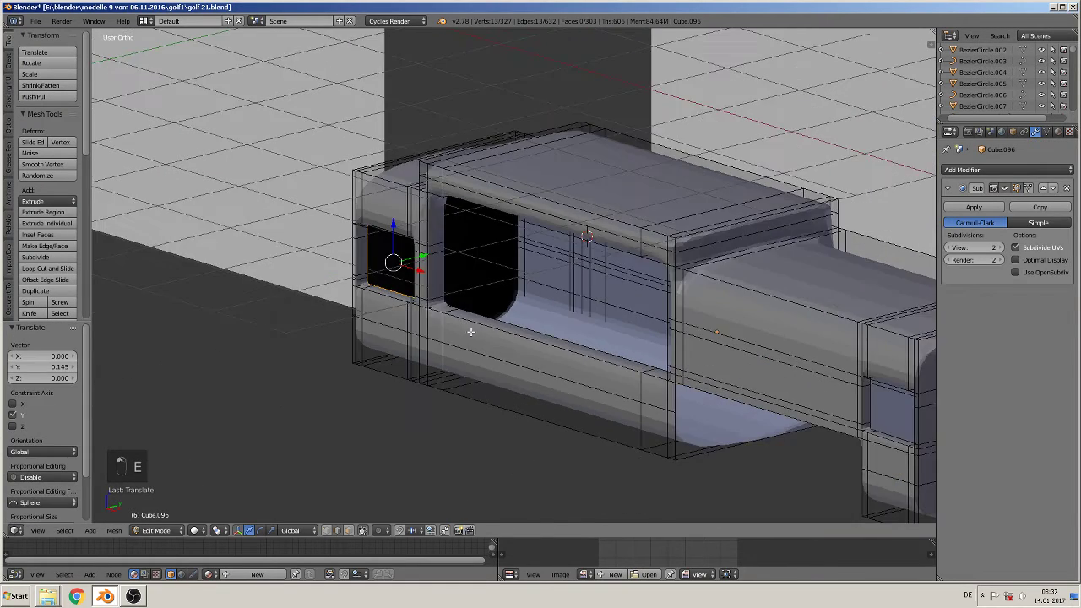
{"action": "middle_click_drag", "start_coordinate": [470, 331], "coordinate": [367, 331], "text": "shift"}
{"action": "scroll", "coordinate": [514, 320], "scroll_direction": "down", "scroll_amount": 3}
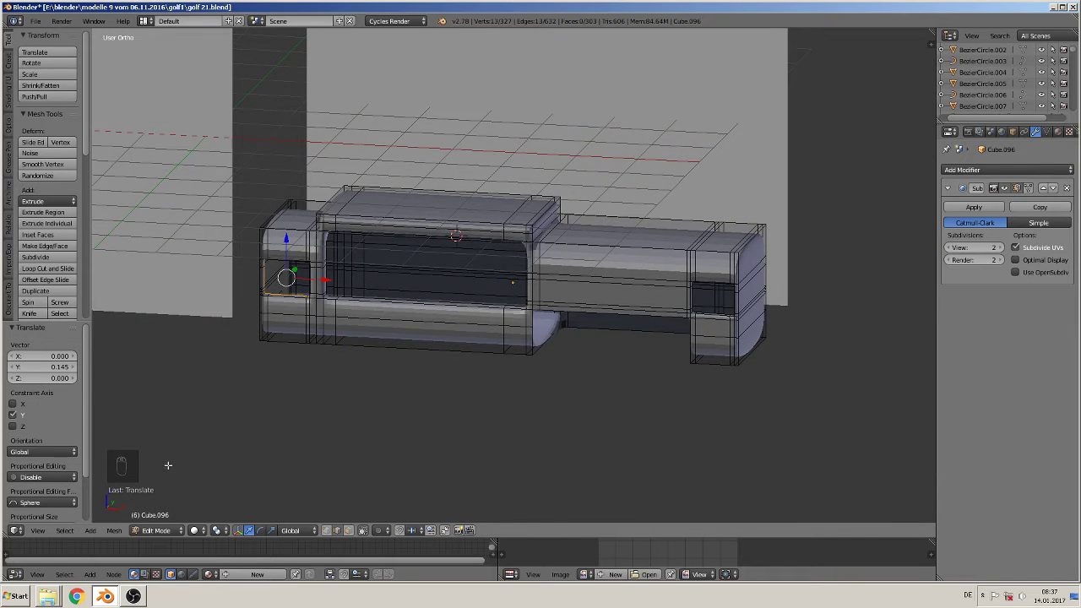
{"action": "left_click", "coordinate": [199, 530]}
{"action": "left_click", "coordinate": [216, 467]}
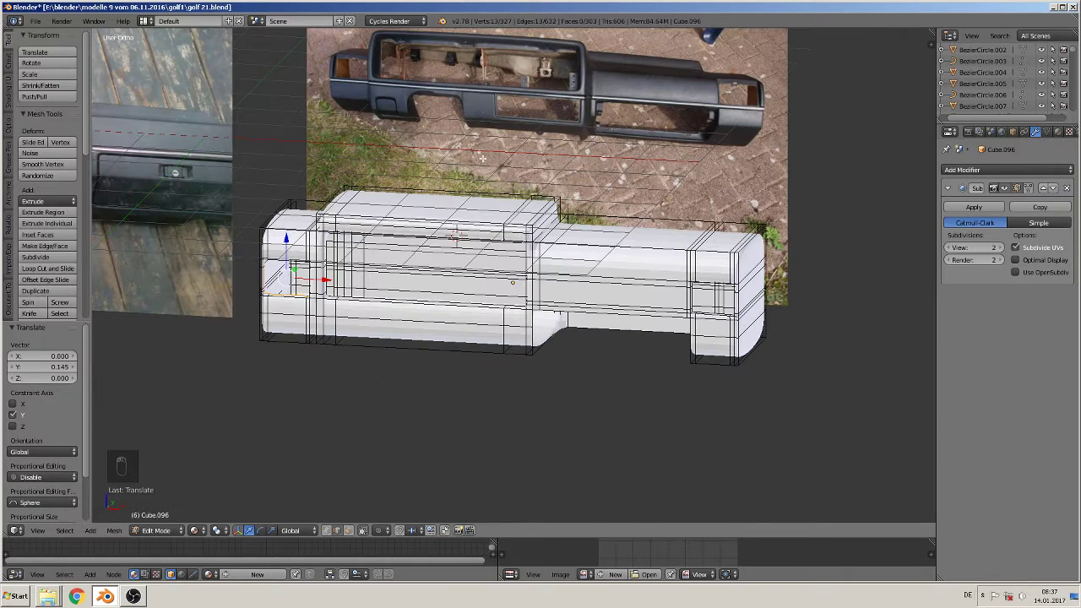
{"action": "key", "text": "KP_1"}
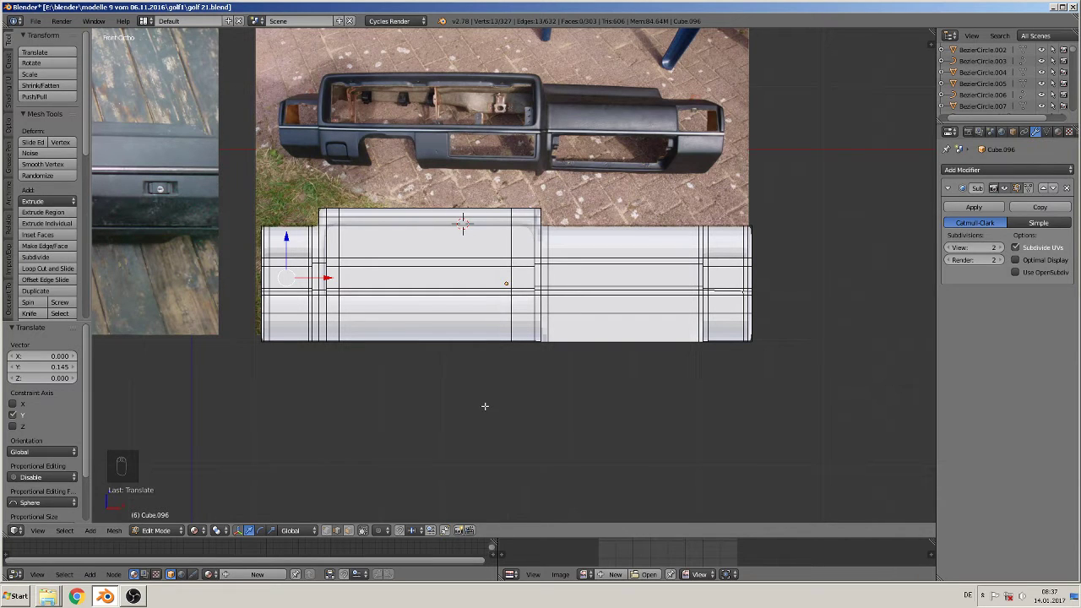
{"action": "middle_click_drag", "start_coordinate": [500, 167], "coordinate": [498, 187], "text": "shift"}
{"action": "scroll", "coordinate": [510, 330], "scroll_direction": "up", "scroll_amount": 1}
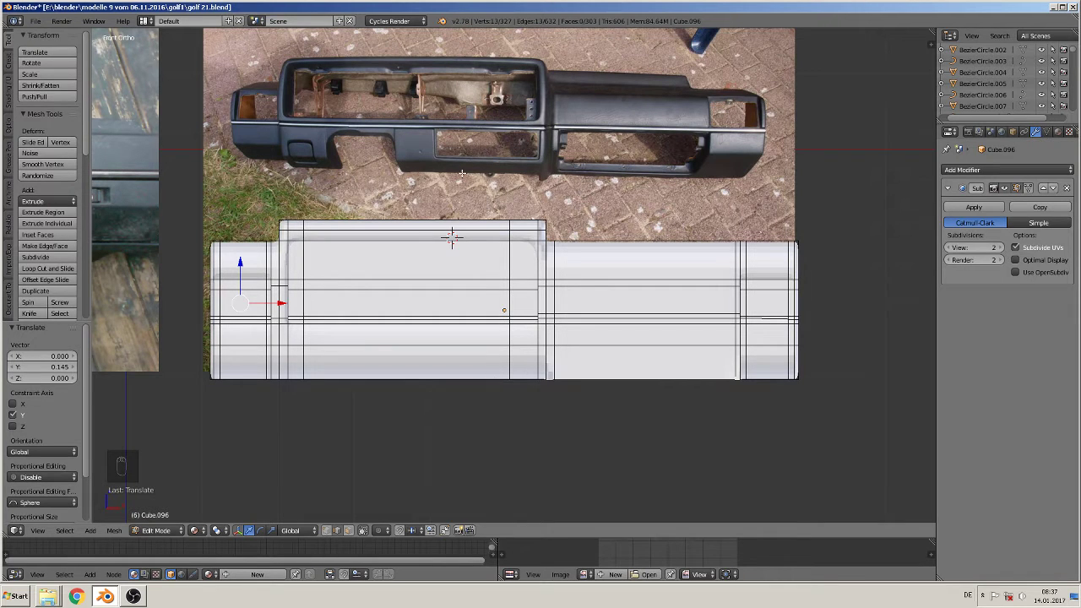
{"action": "middle_click_drag", "start_coordinate": [481, 220], "coordinate": [504, 201], "text": "shift"}
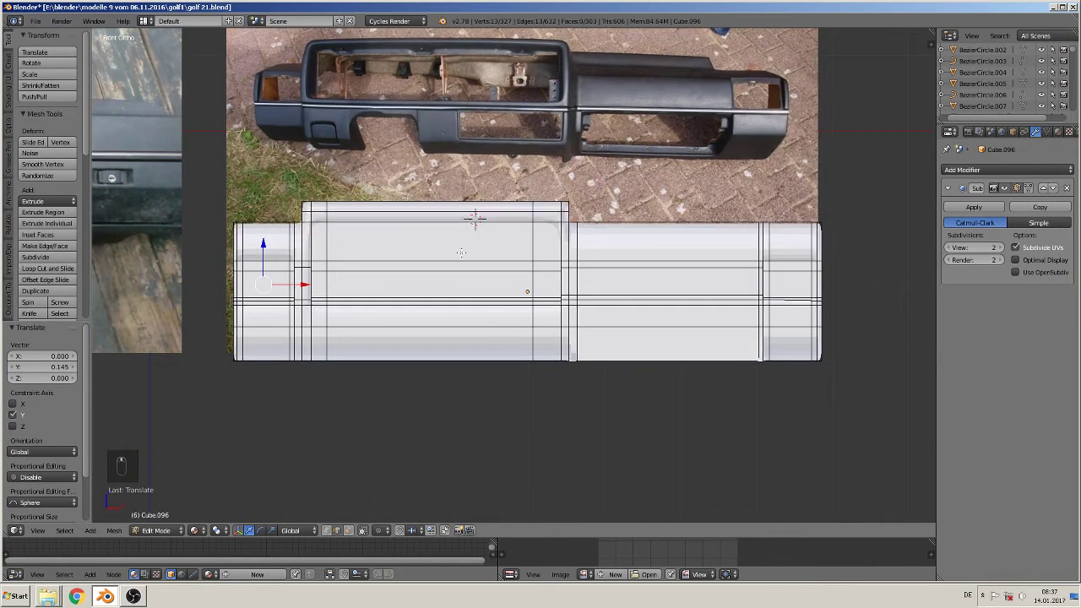
Move the lower horizontal edge loop of the dashboard along Z by about -0.104.
{"action": "right_click", "coordinate": [418, 327], "text": "alt"}
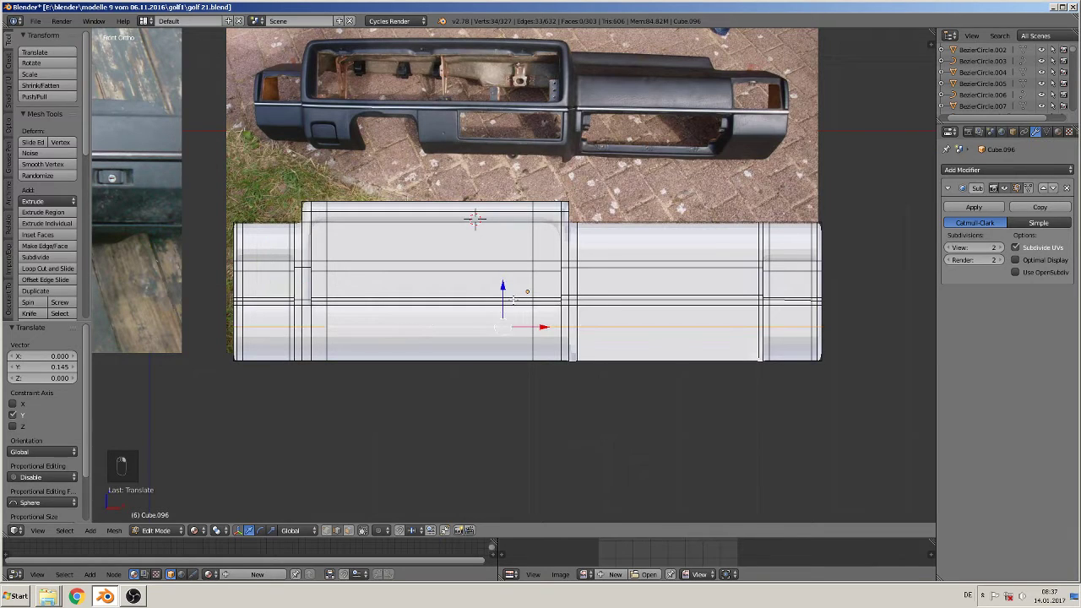
{"action": "key", "text": "g"}
{"action": "key", "text": "z"}
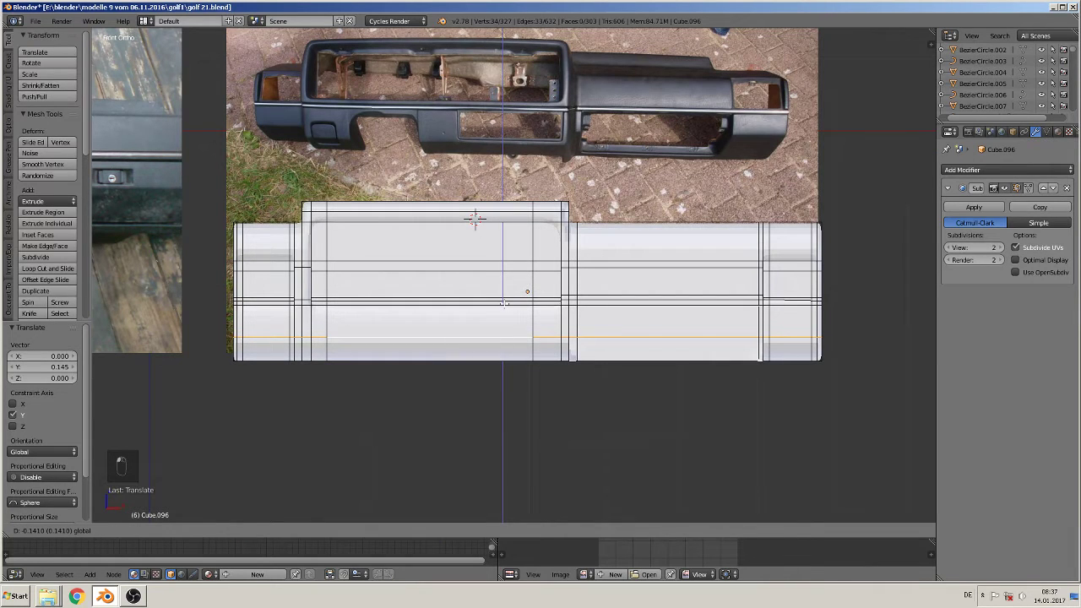
{"action": "left_click", "coordinate": [504, 302]}
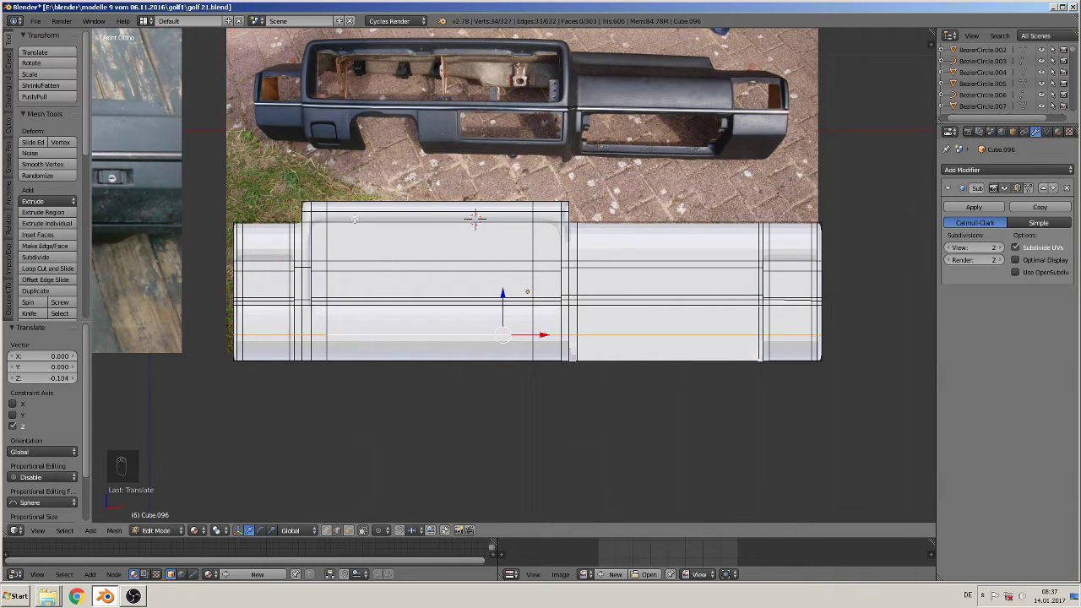
Add two vertical loop cuts through the cluster section, slid left with factors of about -0.772 and -0.399.
{"action": "key", "text": "ctrl+r"}
{"action": "left_click", "coordinate": [354, 216]}
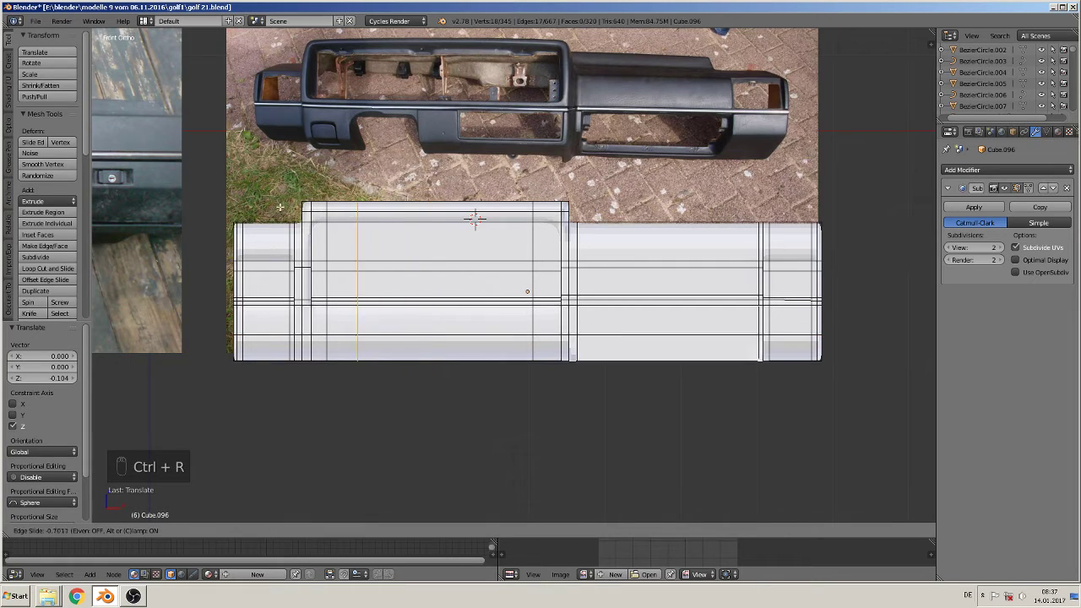
{"action": "left_click", "coordinate": [272, 203]}
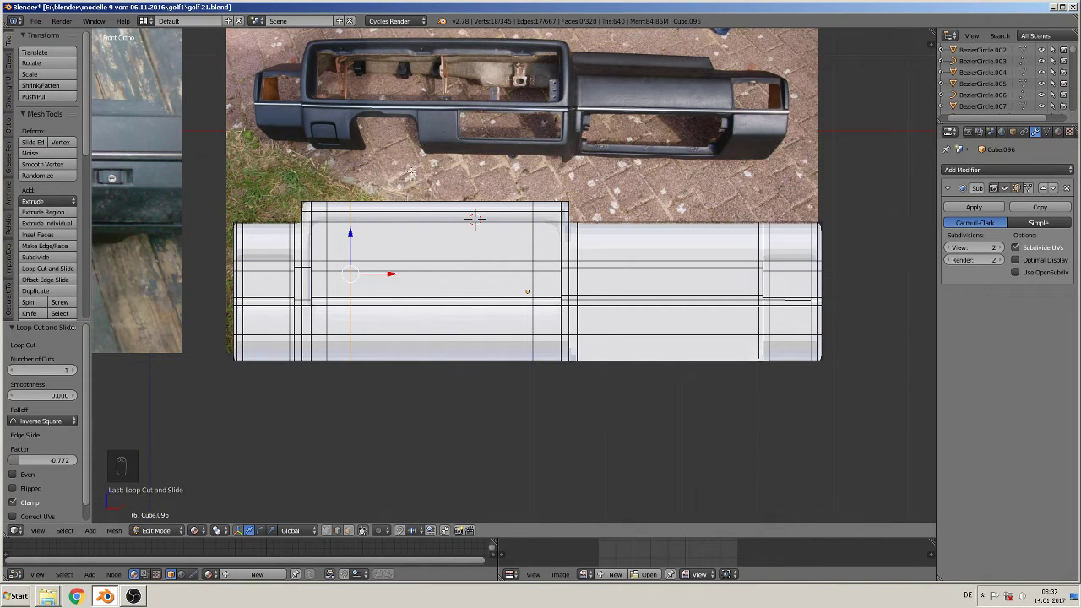
{"action": "key", "text": "ctrl+r"}
{"action": "left_click", "coordinate": [393, 217]}
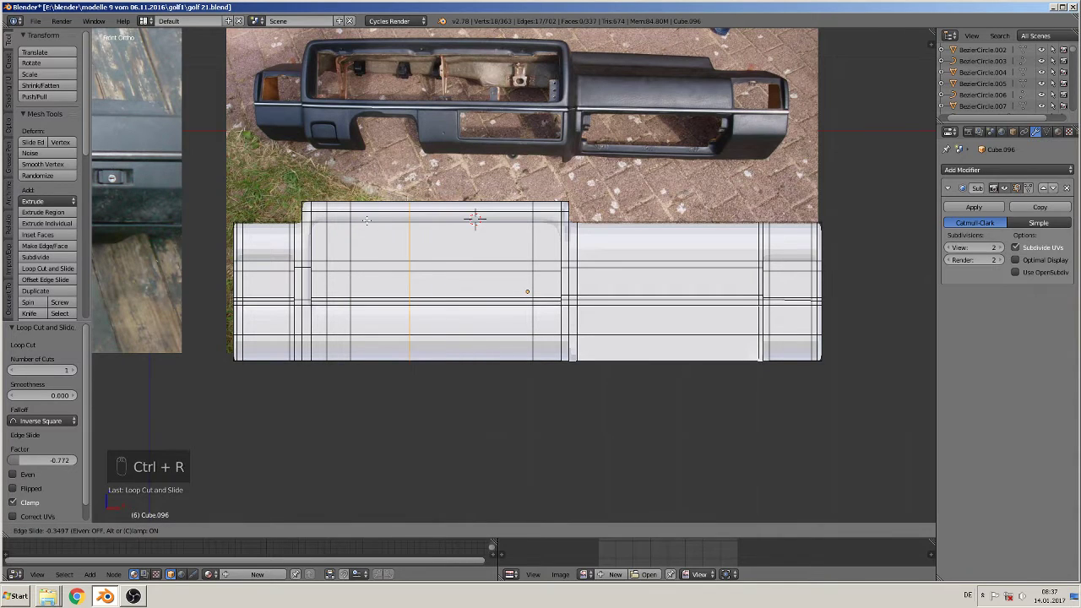
{"action": "left_click", "coordinate": [362, 219]}
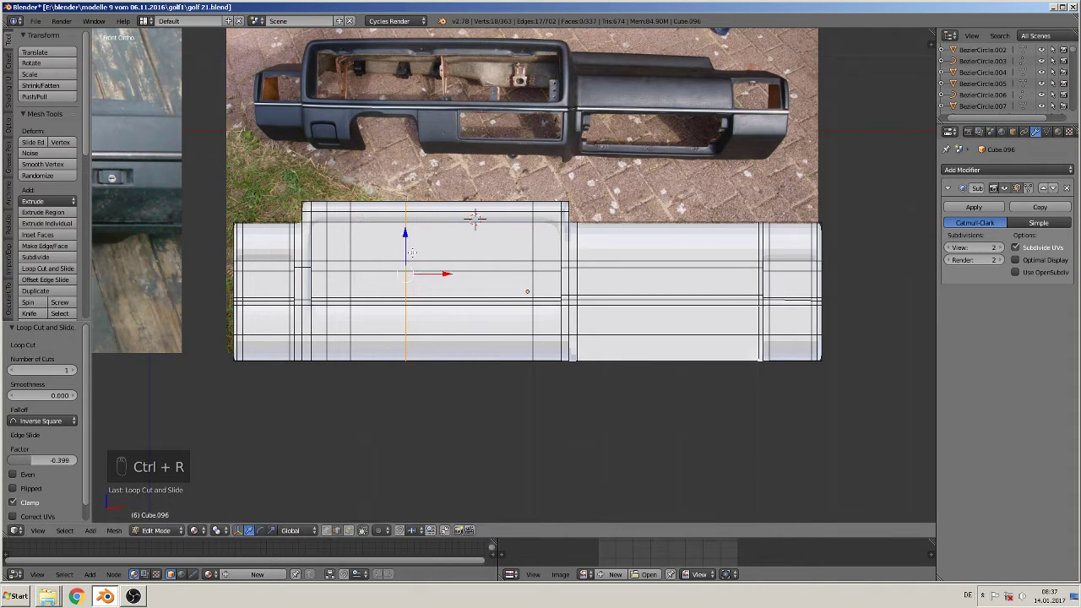
Delete the bottom edge and the horizontal edge above it between the two new vertical loops to open the lower cutout.
{"action": "right_click", "coordinate": [377, 362]}
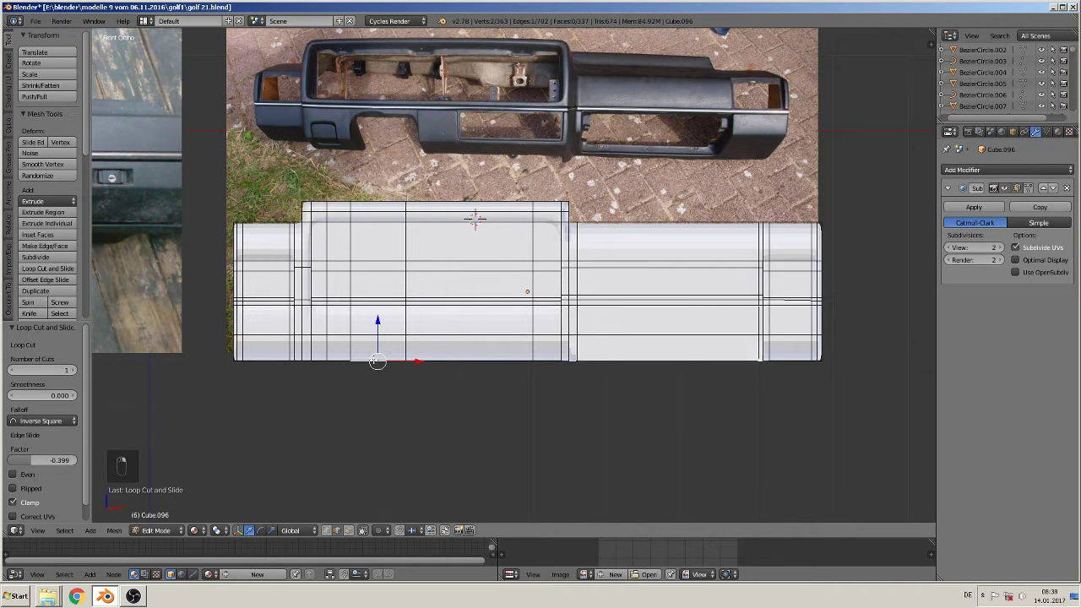
{"action": "key", "text": "x"}
{"action": "left_click", "coordinate": [372, 358]}
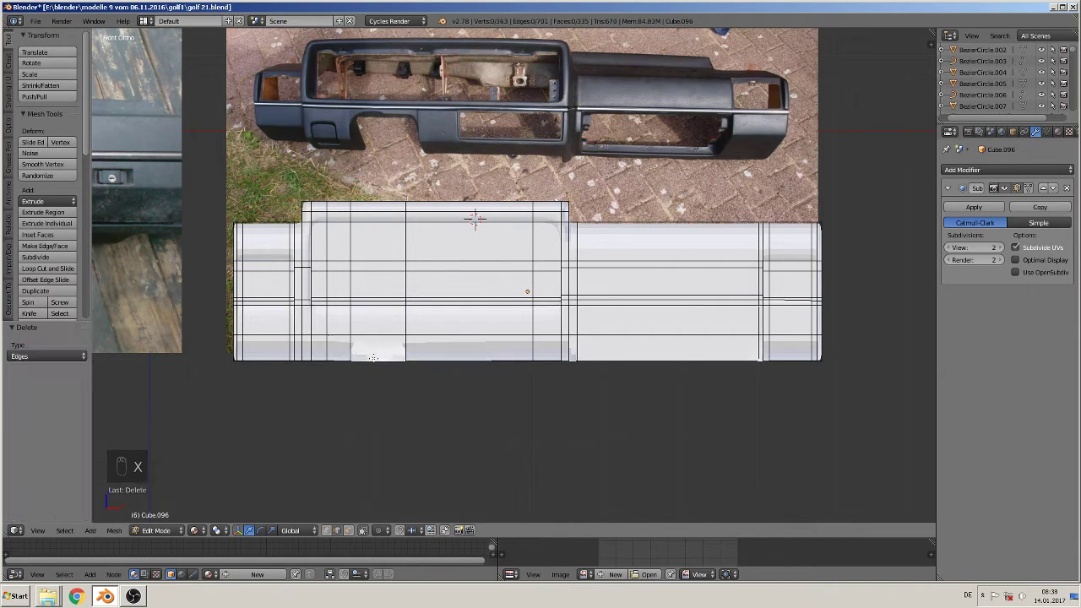
{"action": "right_click", "coordinate": [375, 338]}
{"action": "key", "text": "x"}
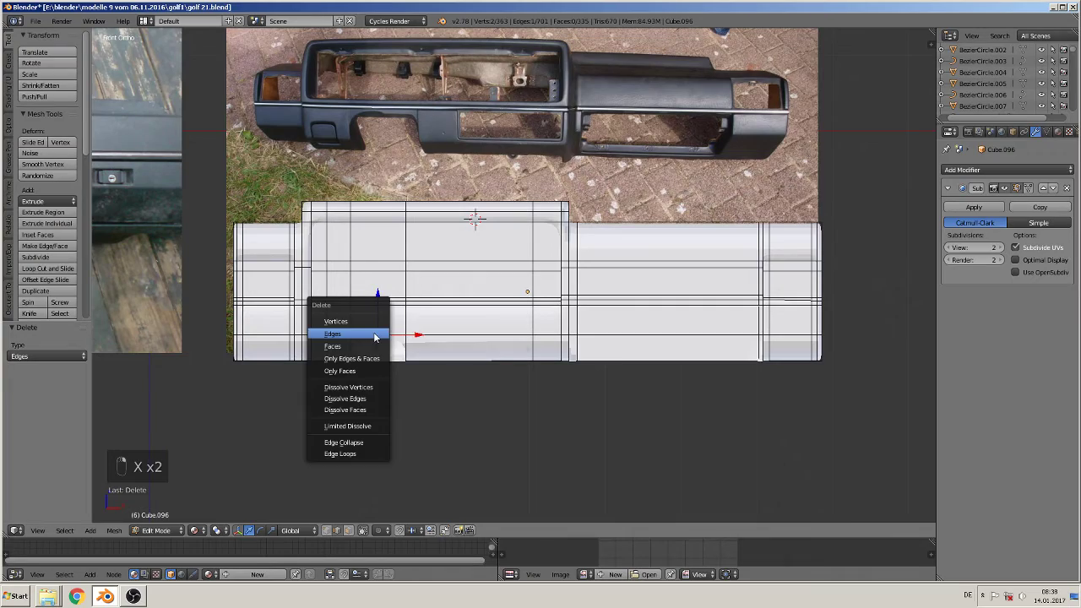
{"action": "left_click", "coordinate": [375, 337]}
Switch the viewport shading to Solid and inspect the new lower cutout from an angled front view.
{"action": "middle_click_drag", "start_coordinate": [375, 337], "coordinate": [359, 377]}
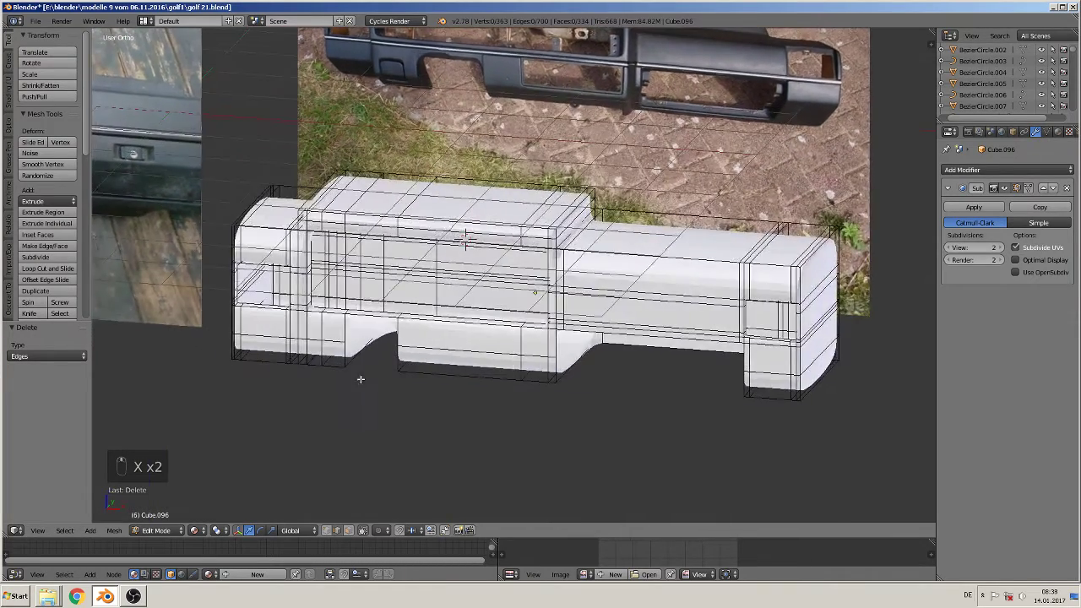
{"action": "scroll", "coordinate": [363, 349], "scroll_direction": "up", "scroll_amount": 2}
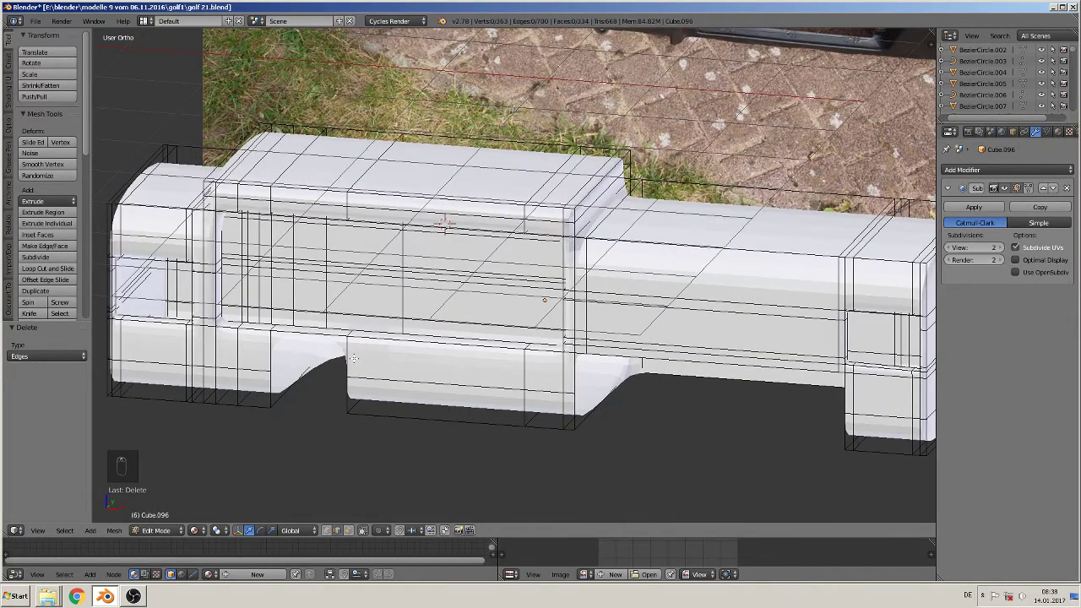
{"action": "middle_click_drag", "start_coordinate": [354, 355], "coordinate": [389, 369]}
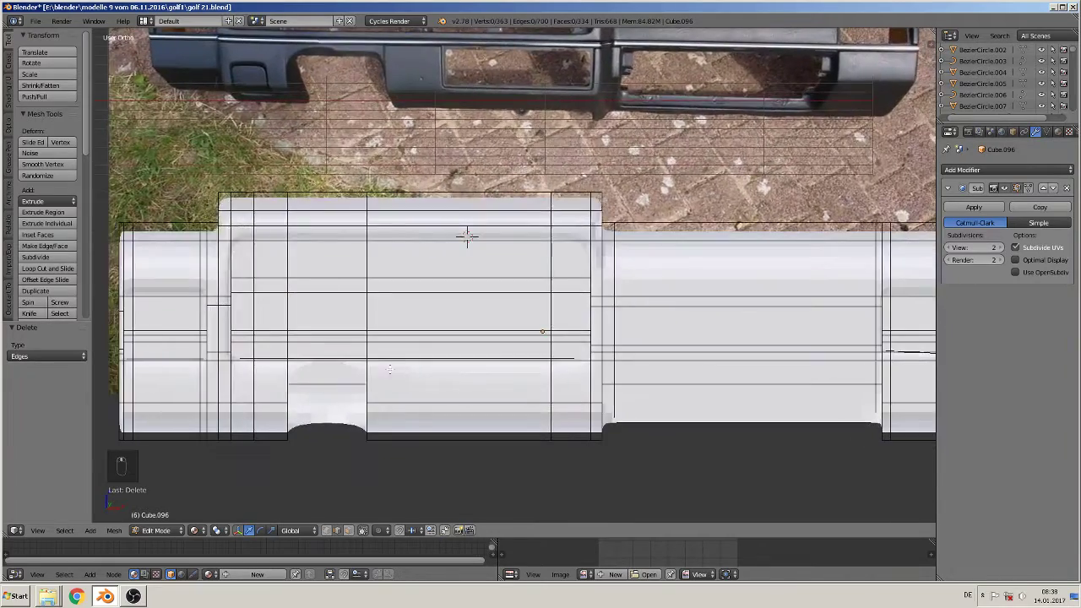
{"action": "left_click", "coordinate": [195, 530]}
{"action": "left_click", "coordinate": [210, 492]}
{"action": "middle_click_drag", "start_coordinate": [253, 465], "coordinate": [316, 430]}
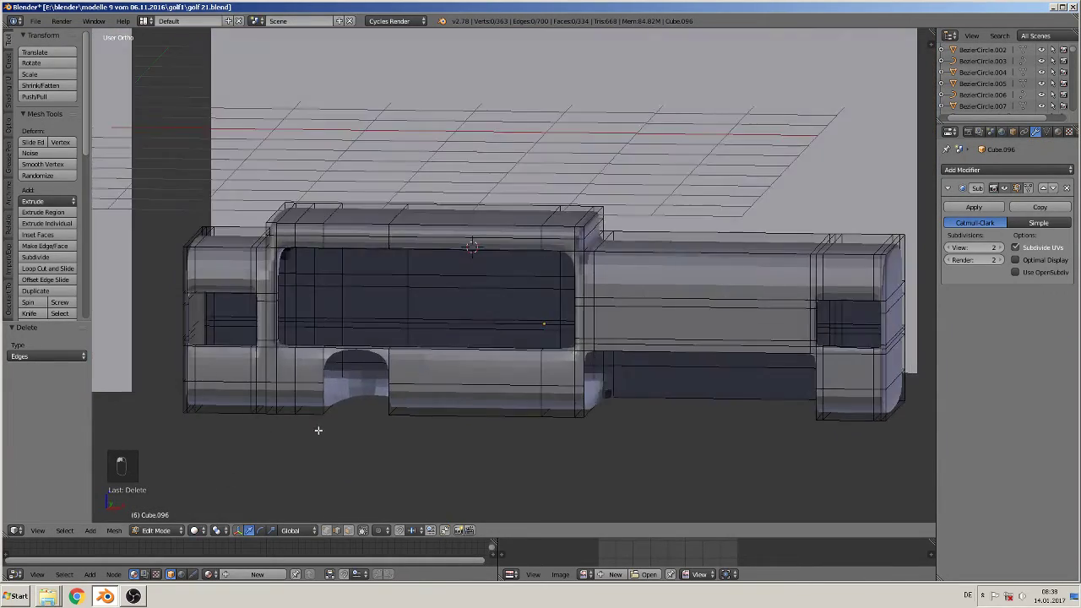
{"action": "scroll", "coordinate": [325, 416], "scroll_direction": "up", "scroll_amount": 4}
{"action": "middle_click_drag", "start_coordinate": [332, 365], "coordinate": [367, 352], "text": "shift"}
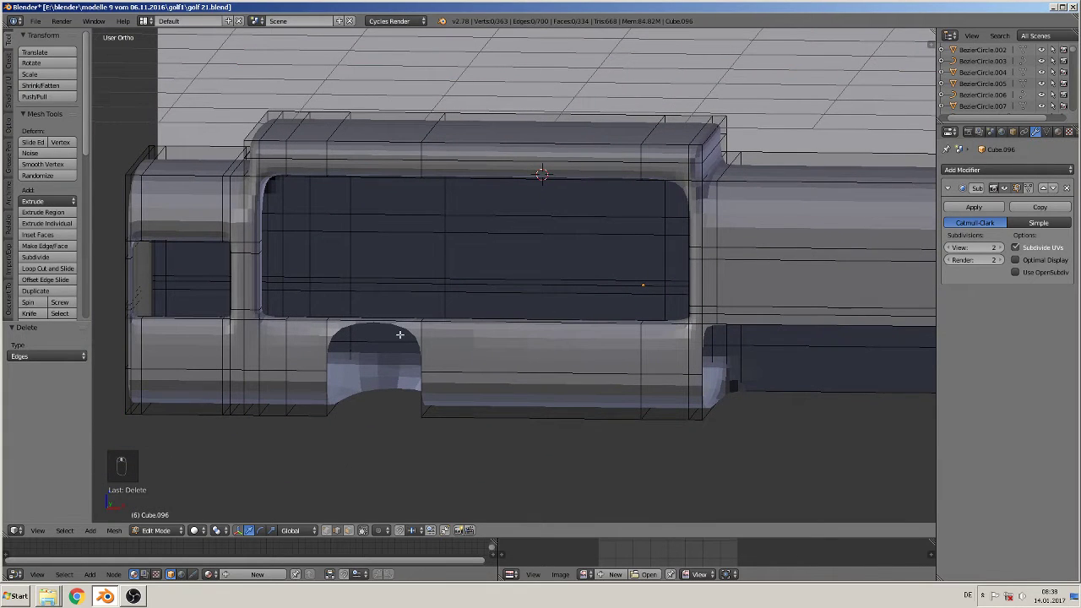
Add horizontal loop cuts to the lower panels left and right of the cutout, slid up with factors of about -0.614 and -0.636.
{"action": "key", "text": "ctrl+r"}
{"action": "left_click", "coordinate": [330, 332]}
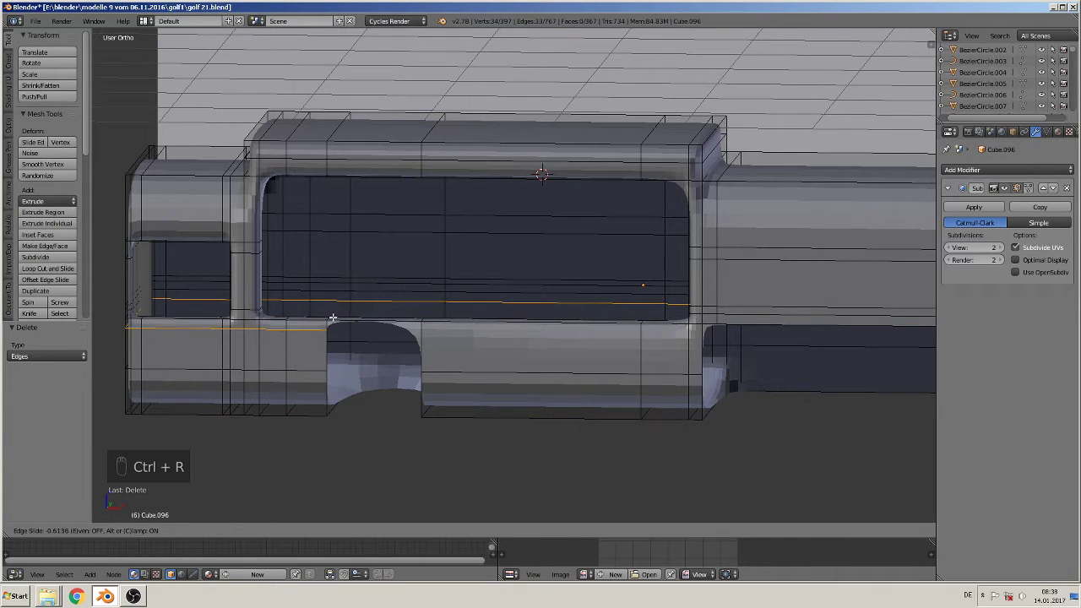
{"action": "left_click", "coordinate": [333, 319]}
{"action": "key", "text": "ctrl+r"}
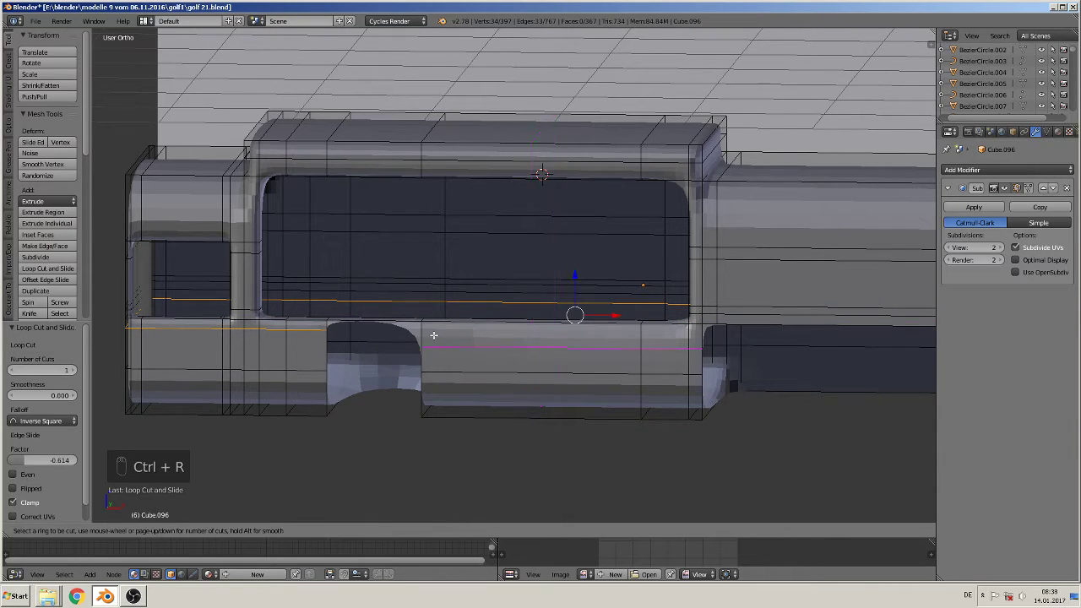
{"action": "left_click", "coordinate": [430, 333]}
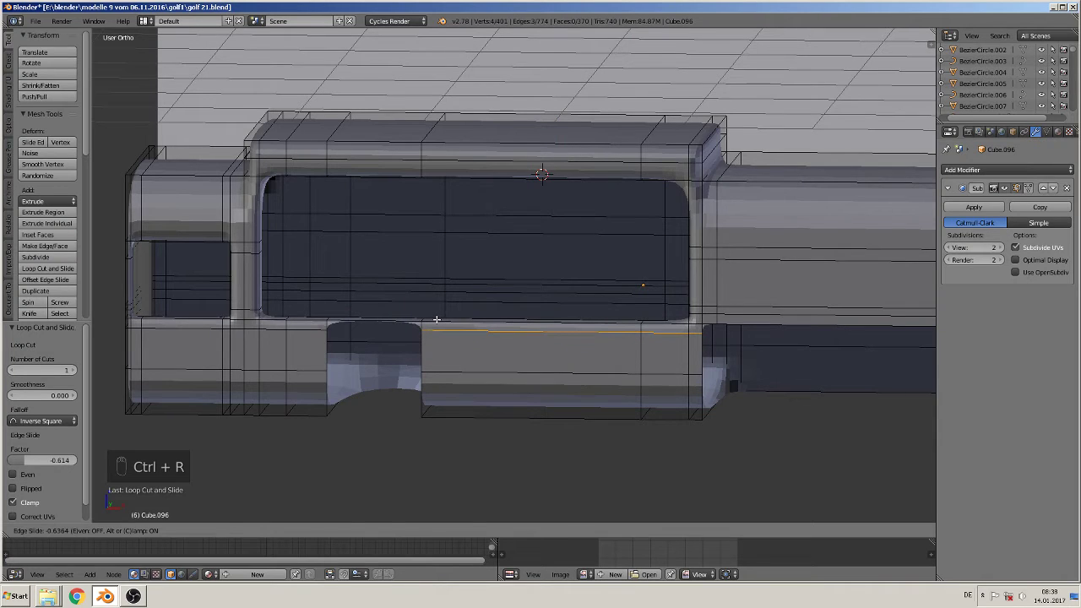
{"action": "left_click", "coordinate": [436, 321]}
Fill a face across the top of the cutout between its upper edge and the short side edges.
{"action": "scroll", "coordinate": [507, 338], "scroll_direction": "up", "scroll_amount": 5}
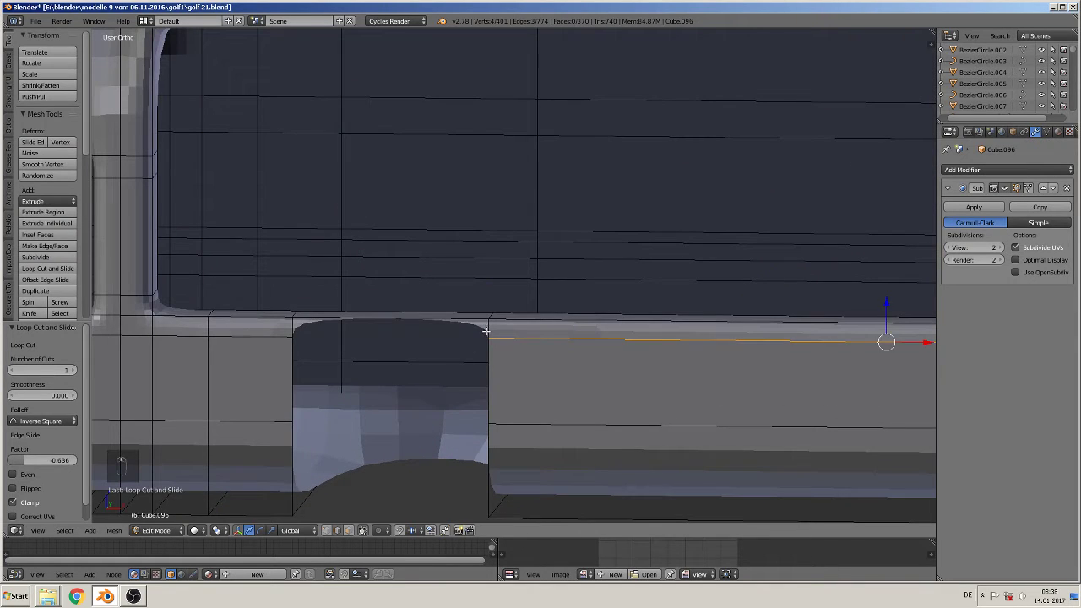
{"action": "right_click", "coordinate": [486, 331]}
{"action": "right_click", "coordinate": [415, 327], "text": "shift"}
{"action": "right_click", "coordinate": [293, 330], "text": "shift"}
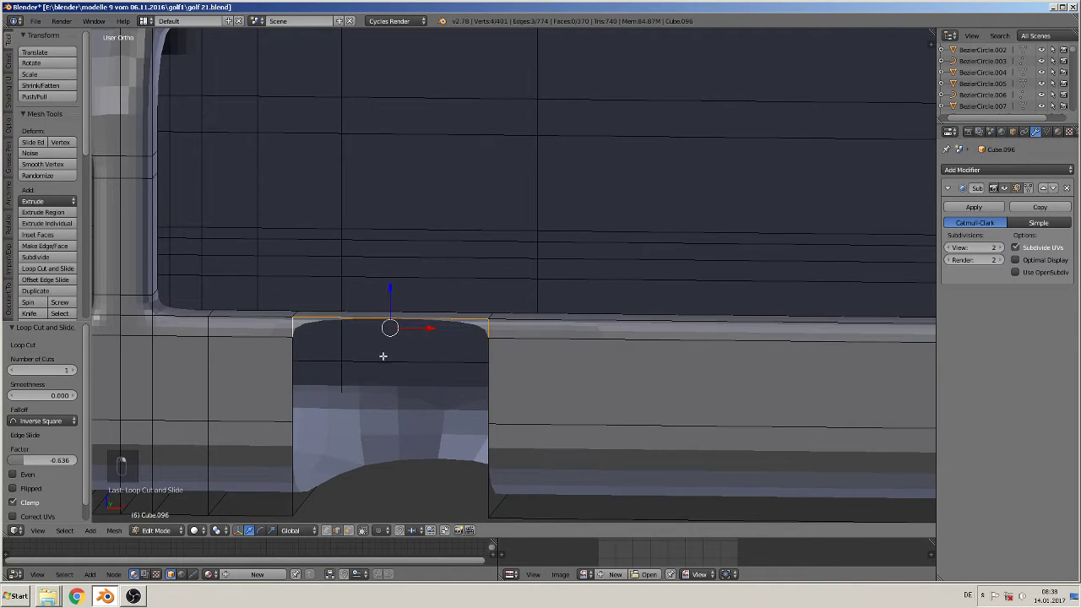
{"action": "key", "text": "f"}
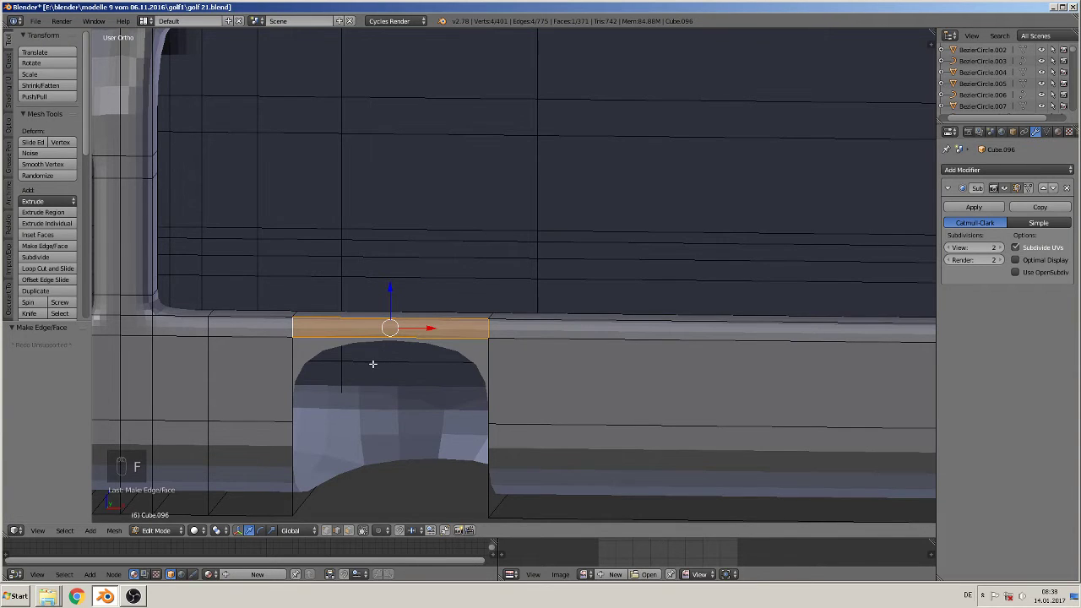
Add another horizontal loop cut on each side of the cutout, slid up with factors of about -0.721 on the left and -0.636 on the right.
{"action": "scroll", "coordinate": [473, 346], "scroll_direction": "down", "scroll_amount": 2}
{"action": "scroll", "coordinate": [473, 354], "scroll_direction": "down", "scroll_amount": 1}
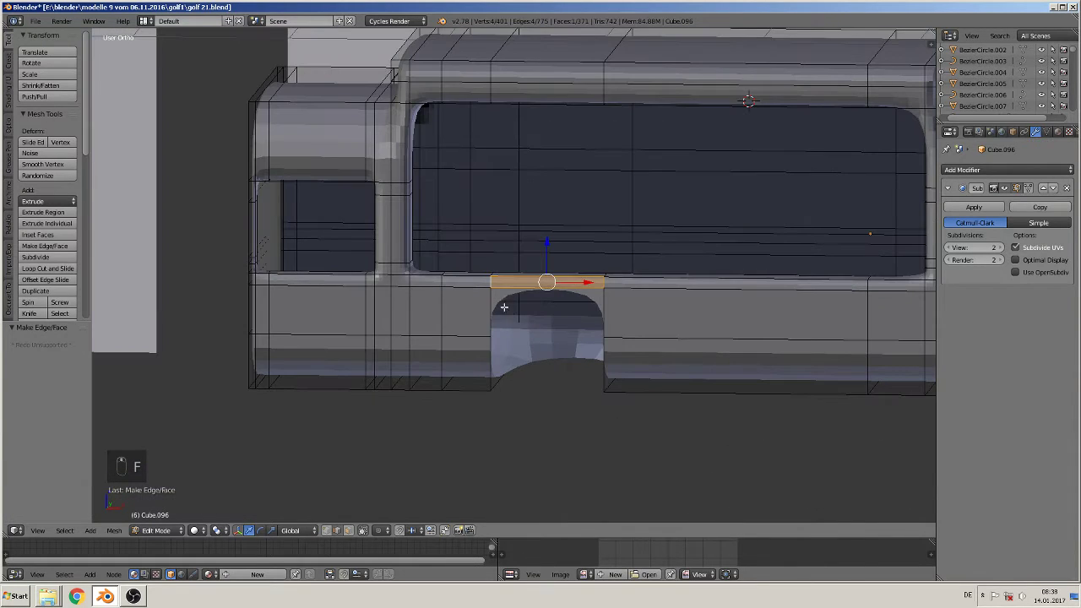
{"action": "key", "text": "ctrl+r"}
{"action": "left_click", "coordinate": [457, 312]}
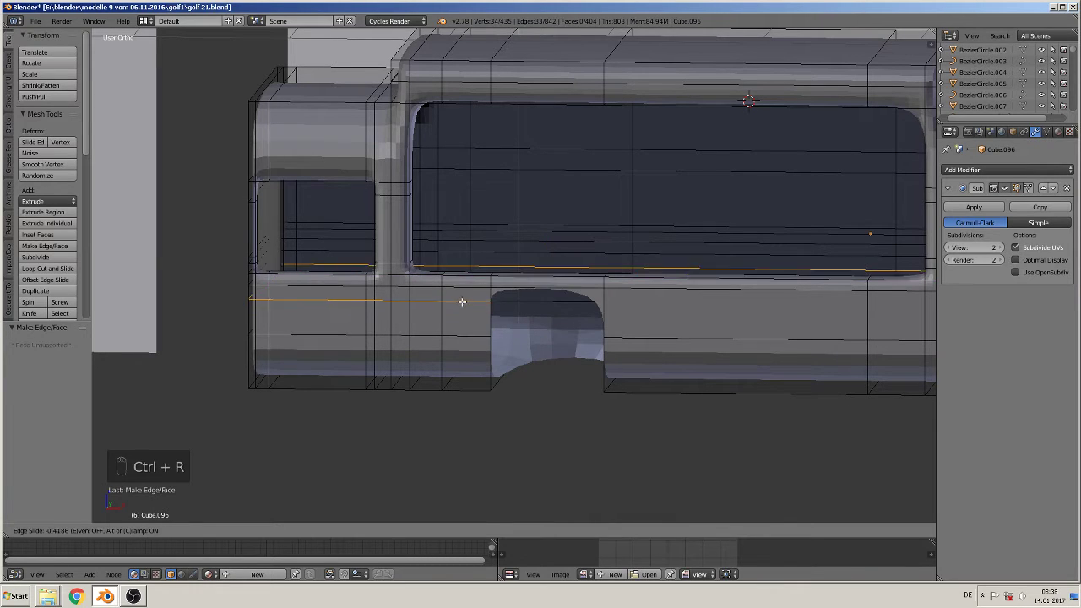
{"action": "left_click", "coordinate": [462, 295]}
{"action": "key", "text": "ctrl+r"}
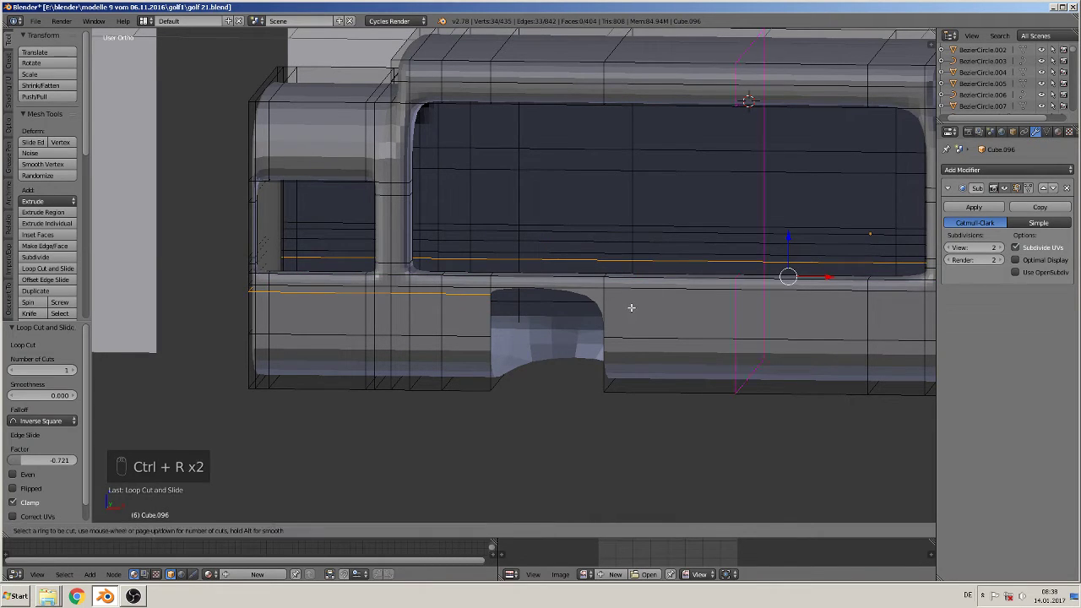
{"action": "left_click", "coordinate": [610, 305]}
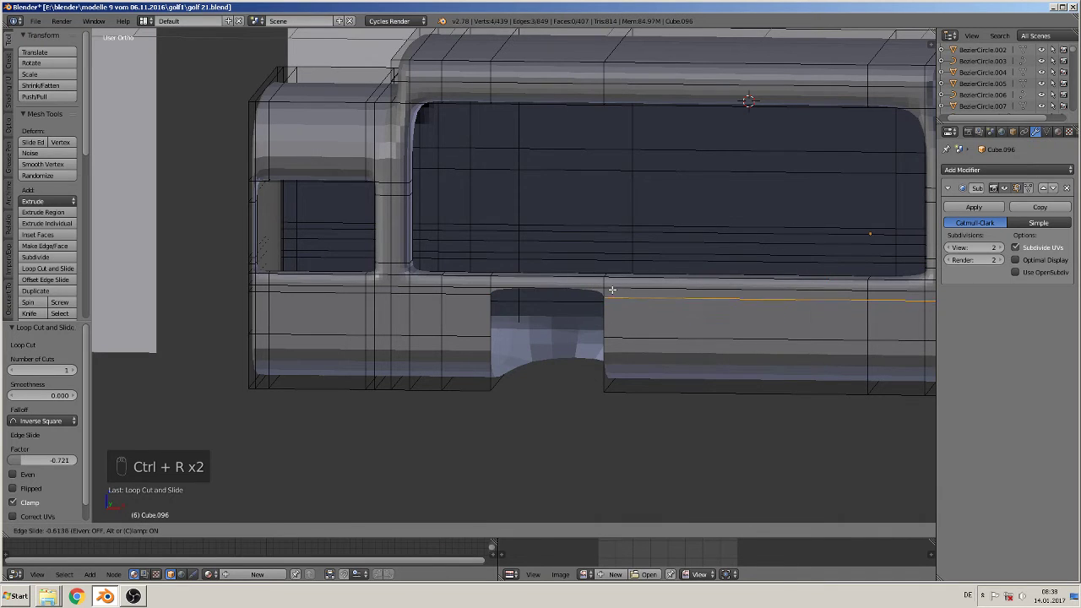
{"action": "left_click", "coordinate": [610, 292]}
Add two vertical cuts to the face above the cutout with factors of about -0.704 and 0.256, then move the left one 0.165 along X.
{"action": "key", "text": "ctrl+r"}
{"action": "left_click", "coordinate": [524, 270]}
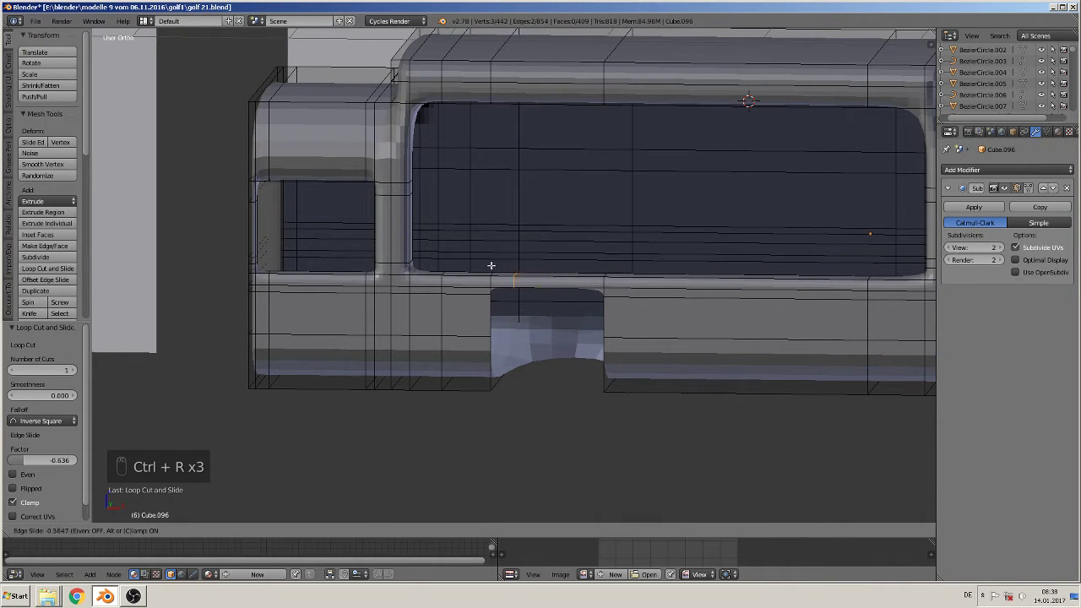
{"action": "left_click", "coordinate": [486, 265]}
{"action": "key", "text": "ctrl+r"}
{"action": "left_click", "coordinate": [592, 278]}
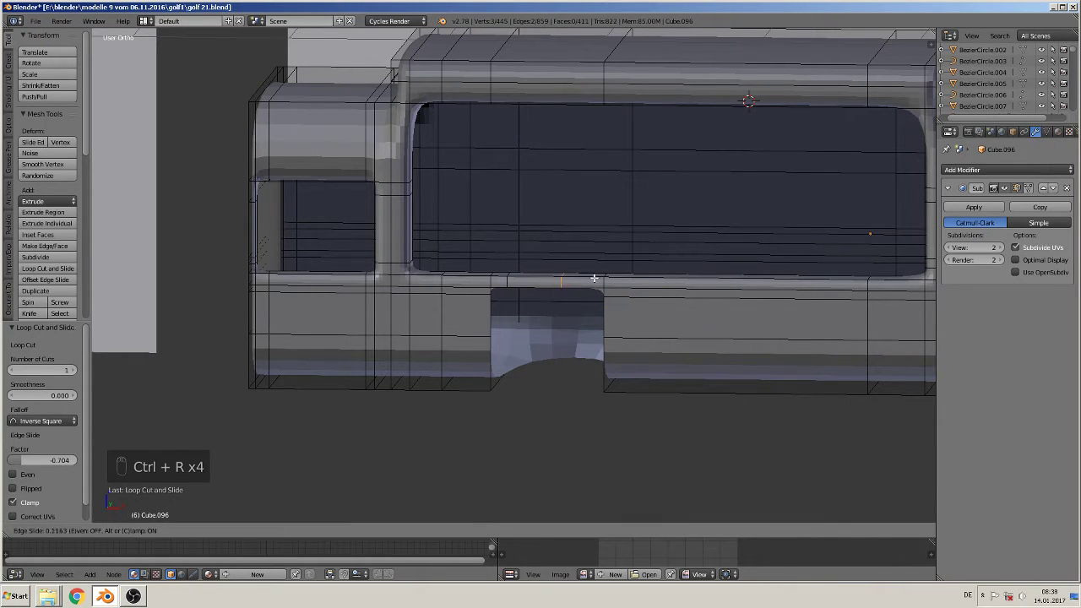
{"action": "left_click", "coordinate": [564, 279]}
{"action": "right_click", "coordinate": [509, 283], "text": "alt"}
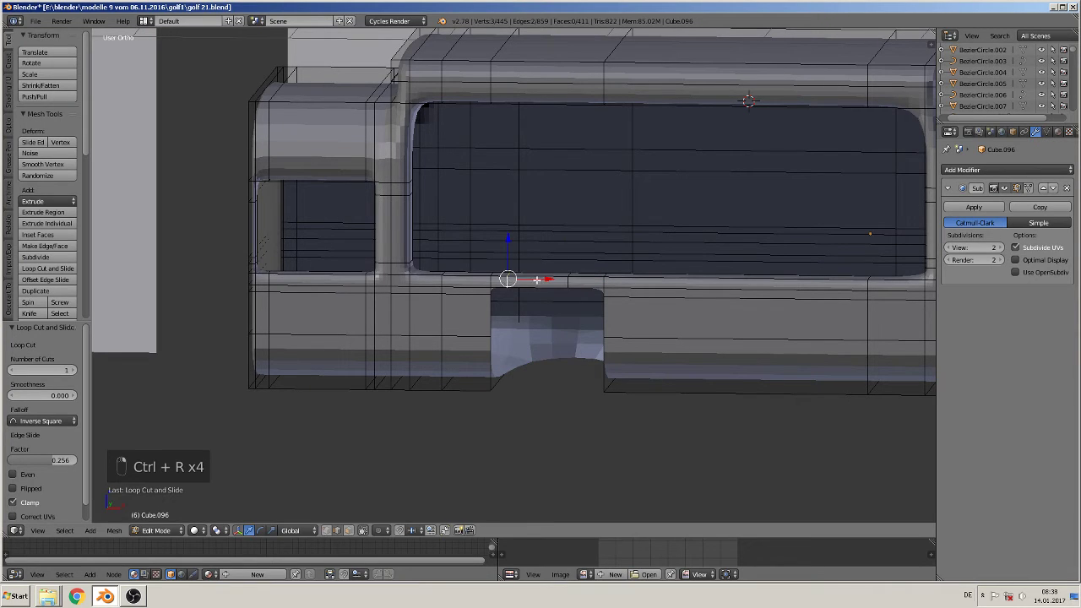
{"action": "left_click_drag", "start_coordinate": [538, 281], "coordinate": [563, 280]}
Move the horizontal edge loops beside the cutout down along Z, the right one by about -0.191.
{"action": "right_click", "coordinate": [473, 295], "text": "alt"}
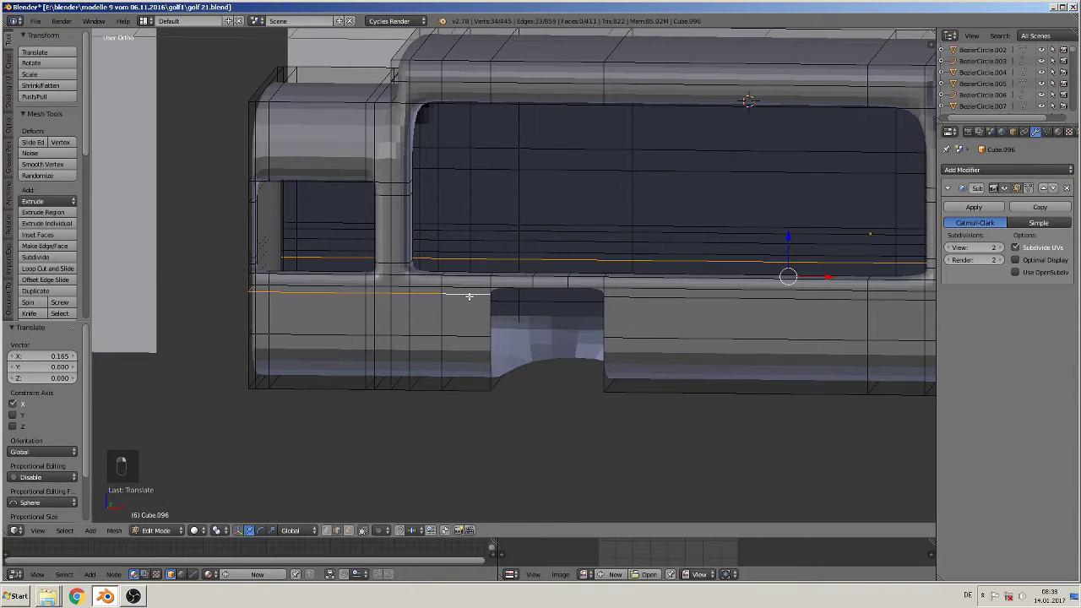
{"action": "left_click_drag", "start_coordinate": [789, 244], "coordinate": [832, 297]}
{"action": "right_click", "coordinate": [807, 279]}
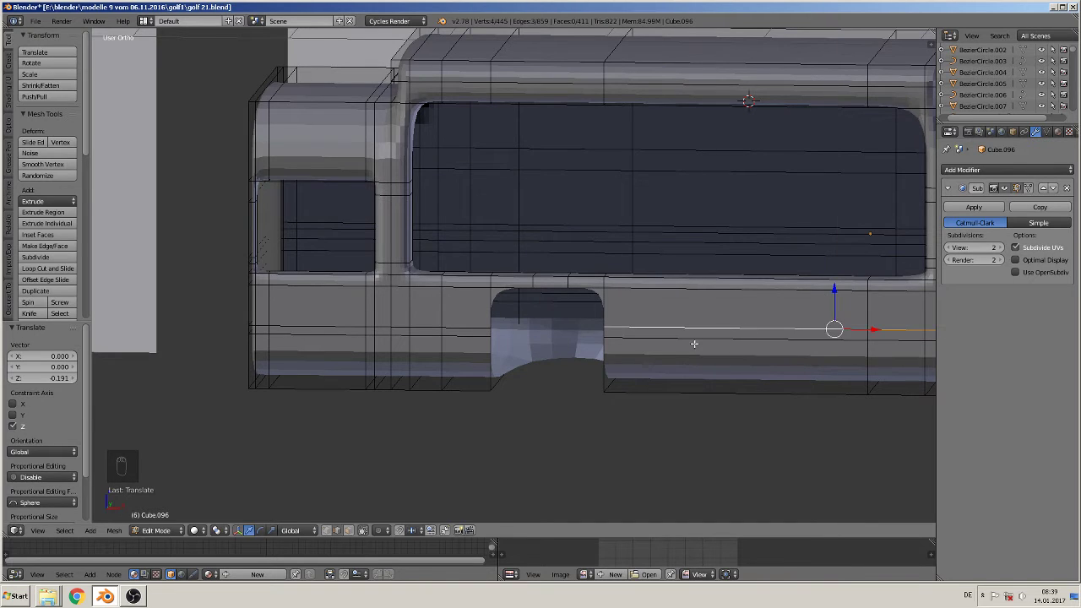
Leave Edit Mode, set the viewport shading to Material and compare the dashboard's cutouts with the reference photo.
{"action": "key", "text": "Tab"}
{"action": "scroll", "coordinate": [526, 338], "scroll_direction": "down", "scroll_amount": 2}
{"action": "middle_click_drag", "start_coordinate": [574, 325], "coordinate": [338, 360], "text": "shift"}
{"action": "scroll", "coordinate": [461, 373], "scroll_direction": "down", "scroll_amount": 1}
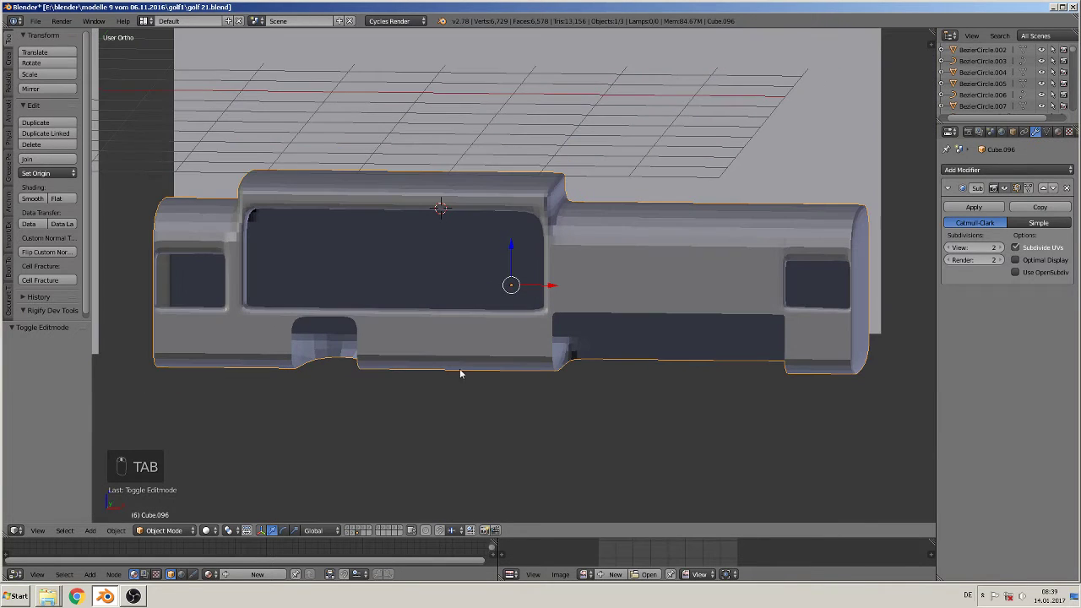
{"action": "middle_click_drag", "start_coordinate": [455, 296], "coordinate": [439, 278]}
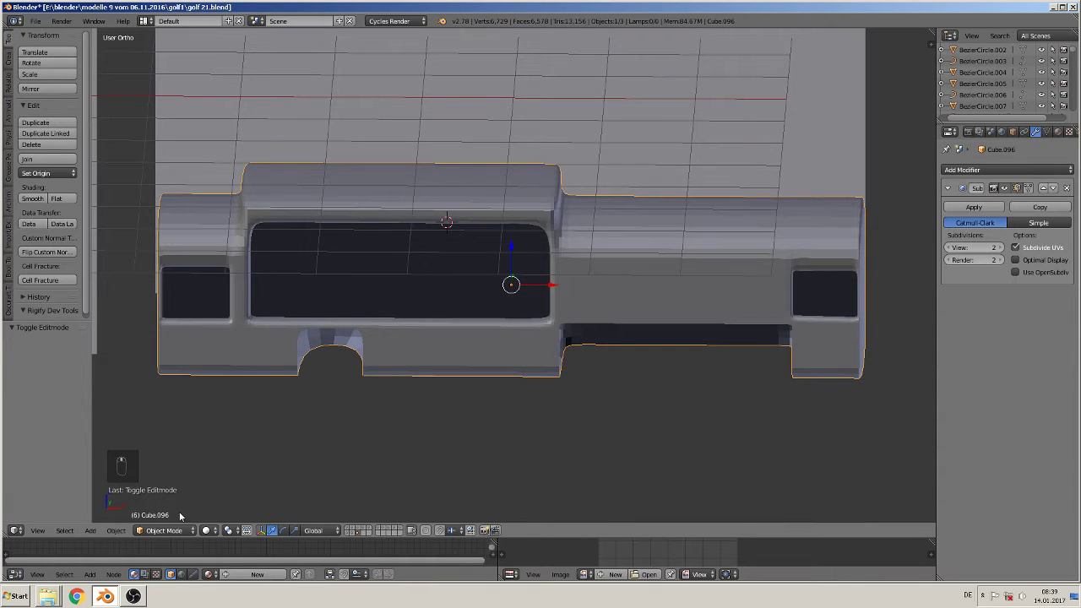
{"action": "left_click", "coordinate": [206, 530]}
{"action": "left_click", "coordinate": [247, 464]}
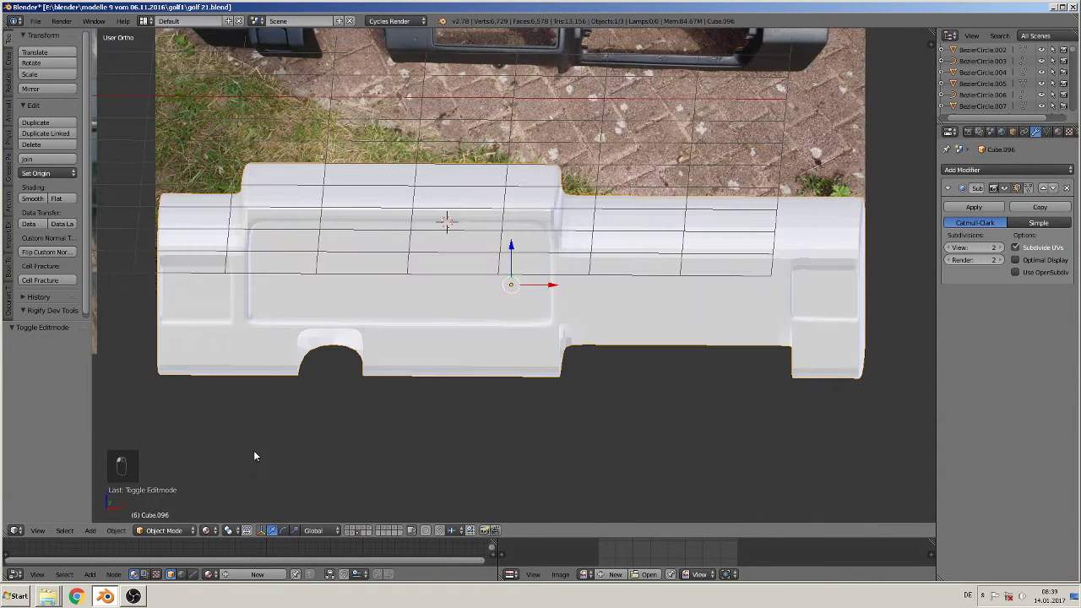
{"action": "scroll", "coordinate": [386, 299], "scroll_direction": "down", "scroll_amount": 2}
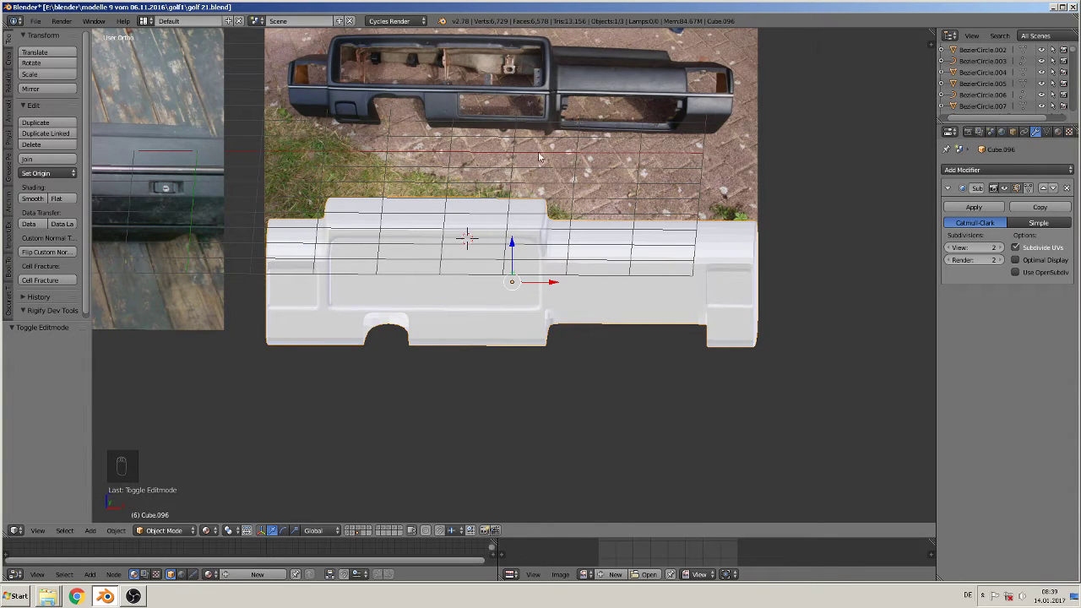
{"action": "middle_click_drag", "start_coordinate": [491, 283], "coordinate": [536, 252], "text": "shift"}
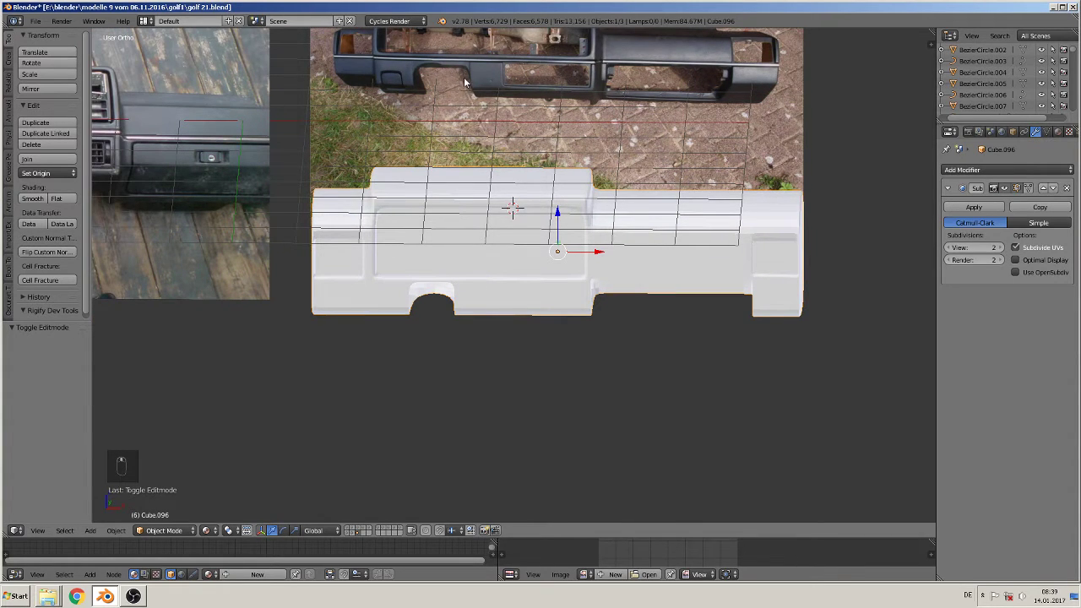
In front view, add a vertical loop cut through the cluster section right of the cutout, slid left with a factor of about -0.298.
{"action": "key", "text": "KP_1"}
{"action": "scroll", "coordinate": [488, 338], "scroll_direction": "up", "scroll_amount": 3}
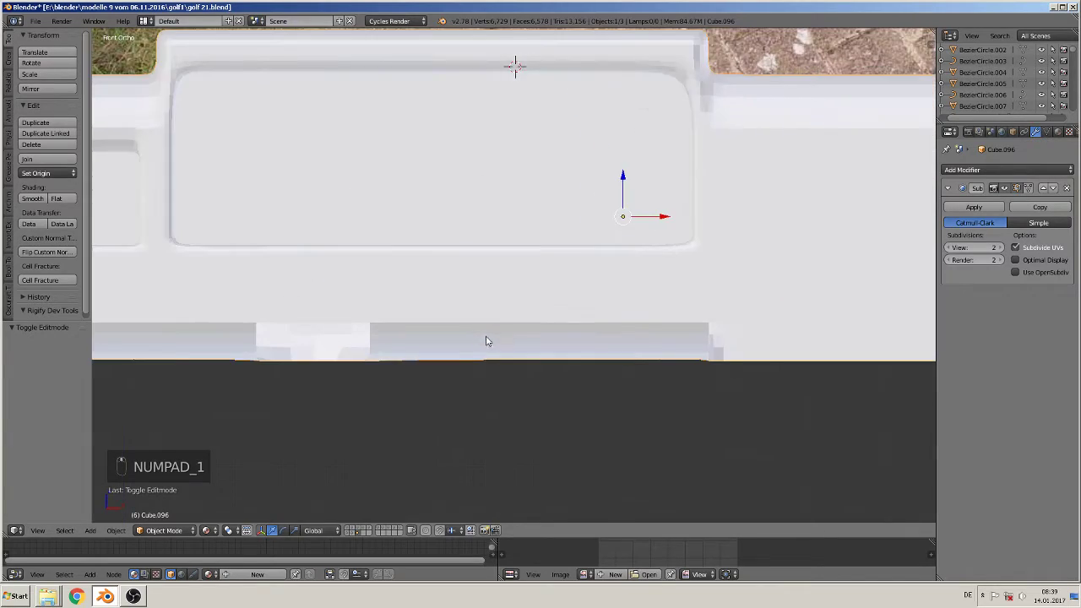
{"action": "key", "text": "Tab"}
{"action": "scroll", "coordinate": [489, 294], "scroll_direction": "down", "scroll_amount": 4}
{"action": "middle_click_drag", "start_coordinate": [490, 295], "coordinate": [467, 365], "text": "shift"}
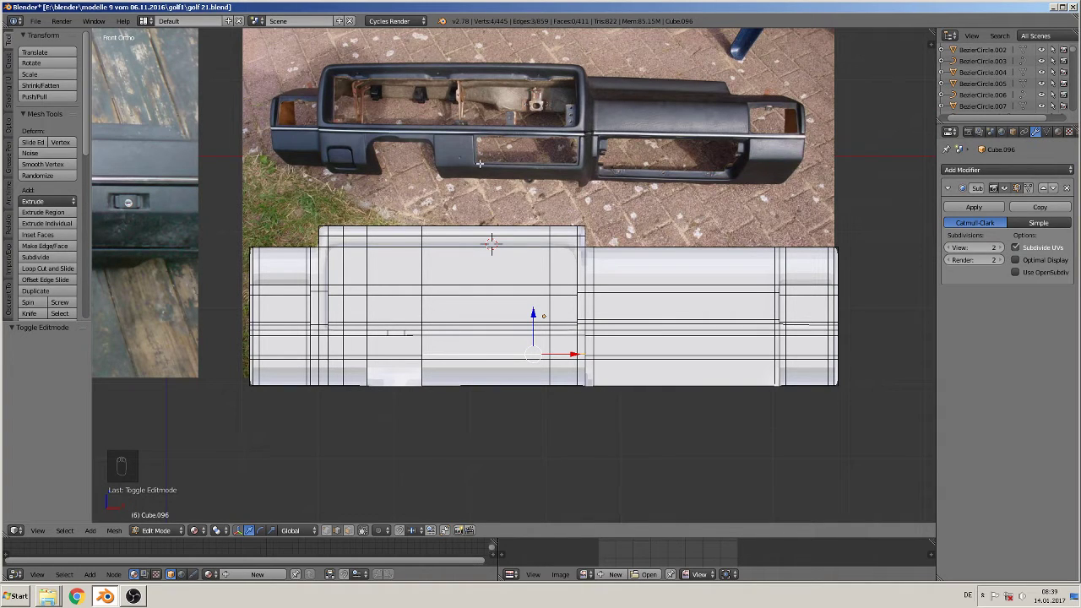
{"action": "key", "text": "ctrl+r"}
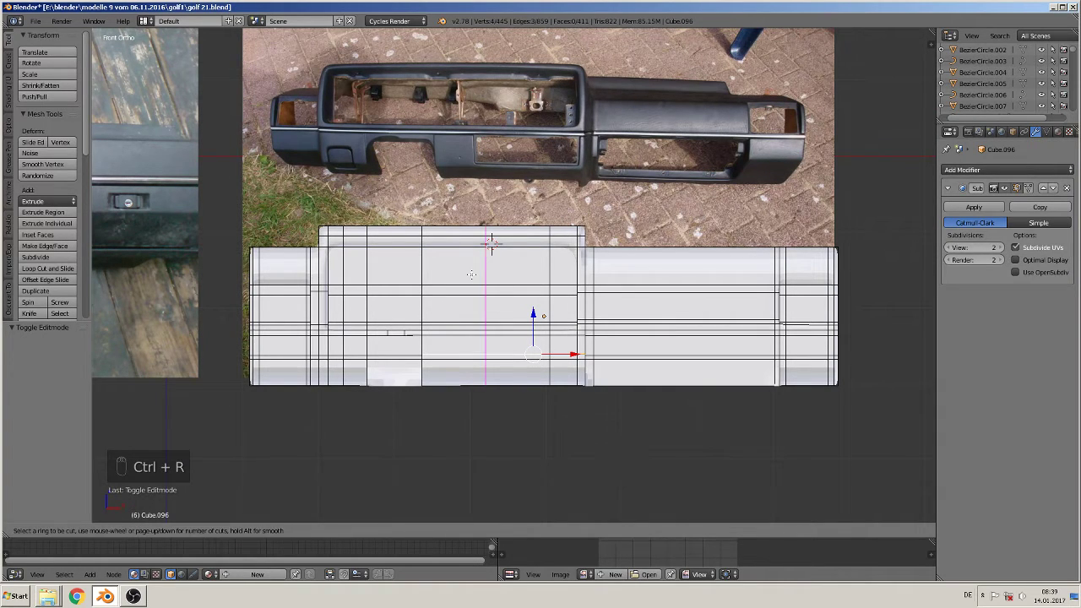
{"action": "left_click", "coordinate": [471, 274]}
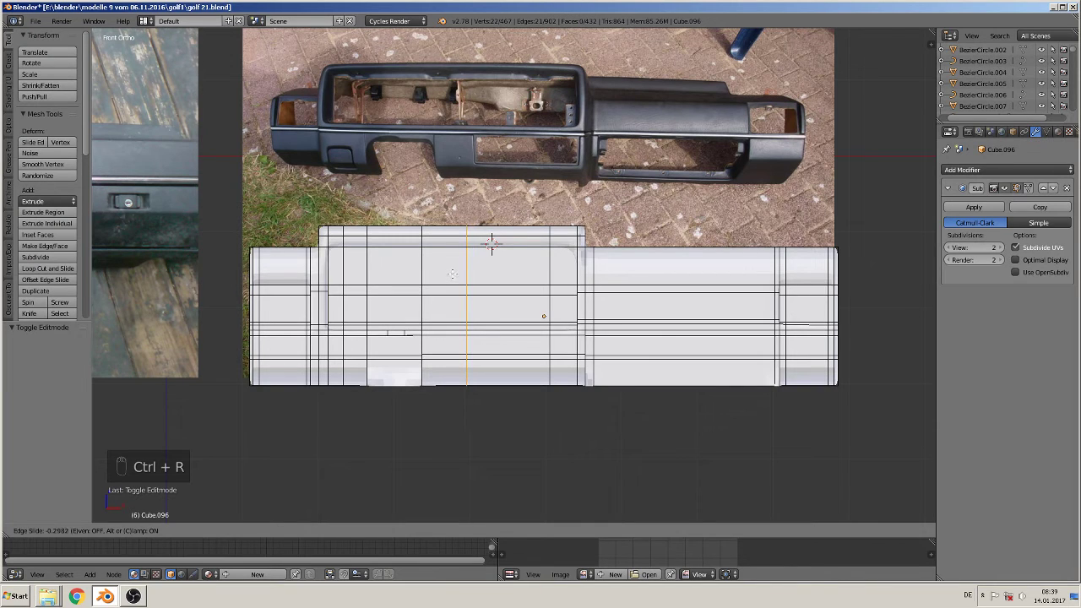
{"action": "left_click", "coordinate": [452, 274]}
Move the horizontal edge loop across the dashboard's lower part down 0.156 along Z.
{"action": "scroll", "coordinate": [490, 162], "scroll_direction": "down", "scroll_amount": 3, "text": "ctrl"}
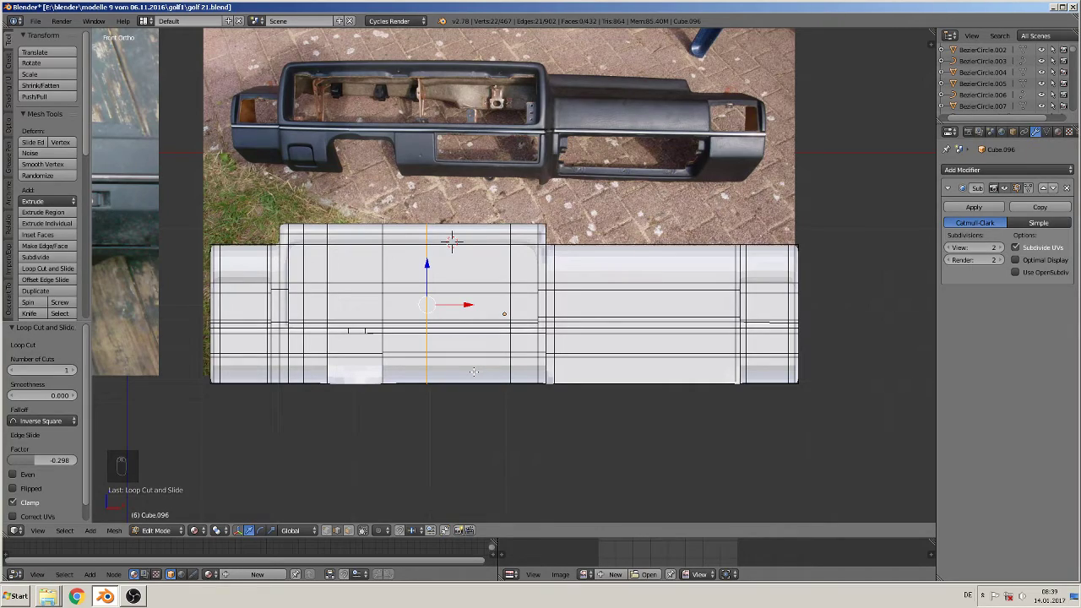
{"action": "mouse_move", "coordinate": [474, 371]}
{"action": "middle_mouse_down"}
{"action": "mouse_move", "coordinate": [461, 383]}
{"action": "mouse_move", "coordinate": [473, 378]}
{"action": "middle_mouse_up"}
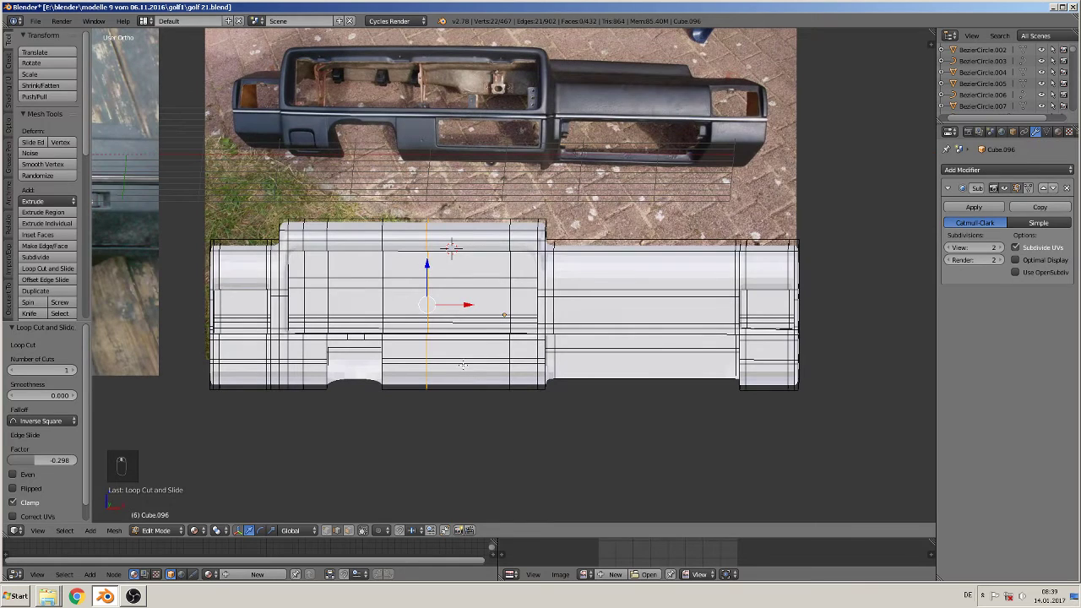
{"action": "right_click", "coordinate": [463, 364], "text": "alt"}
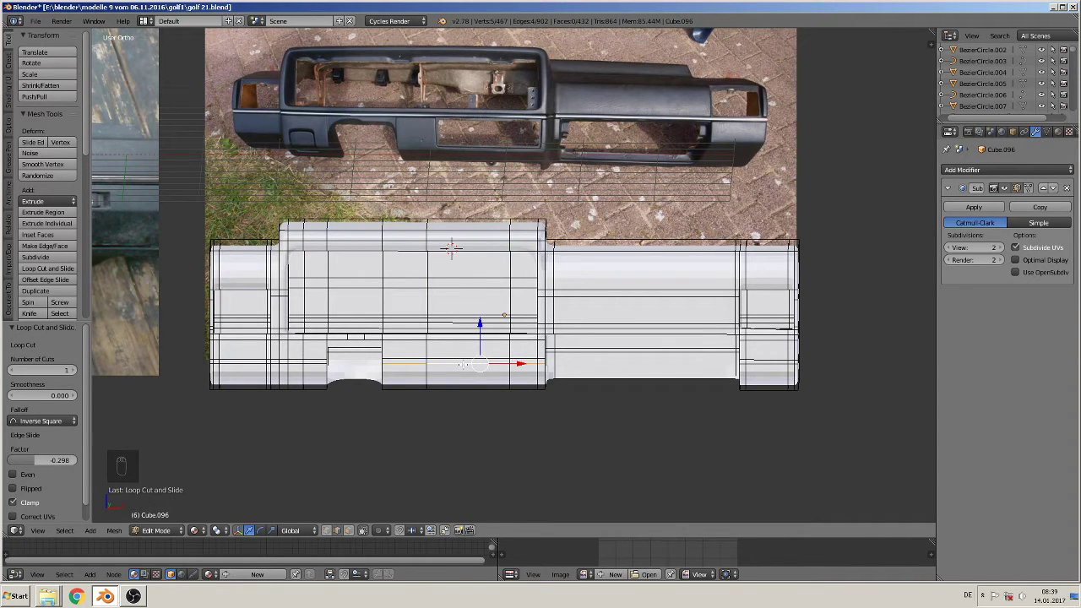
{"action": "right_click", "coordinate": [320, 364], "text": "alt"}
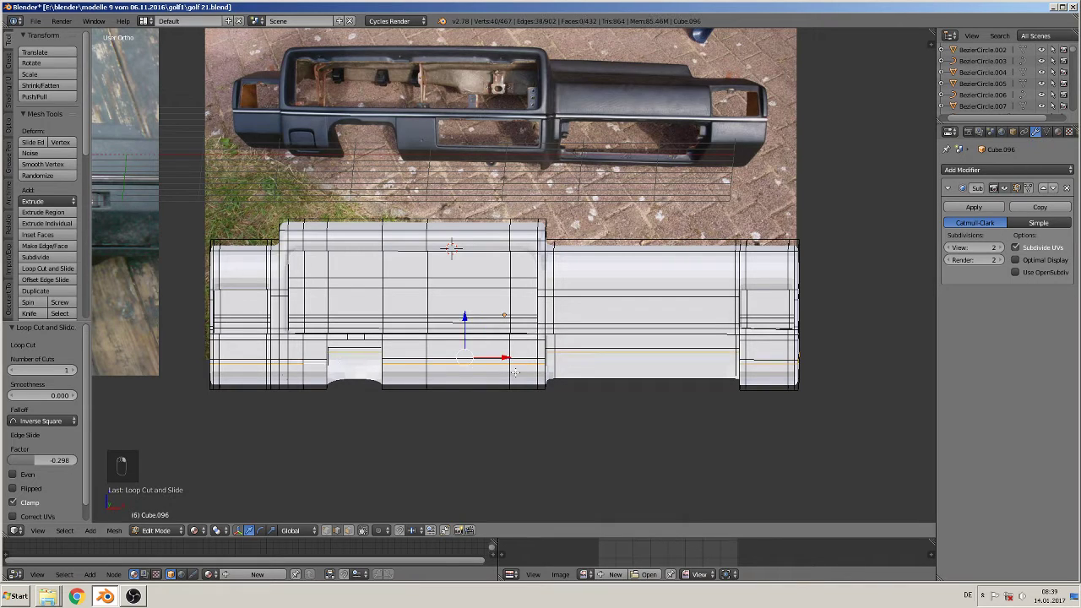
{"action": "left_click_drag", "start_coordinate": [465, 318], "coordinate": [480, 332]}
{"action": "right_click", "coordinate": [441, 359]}
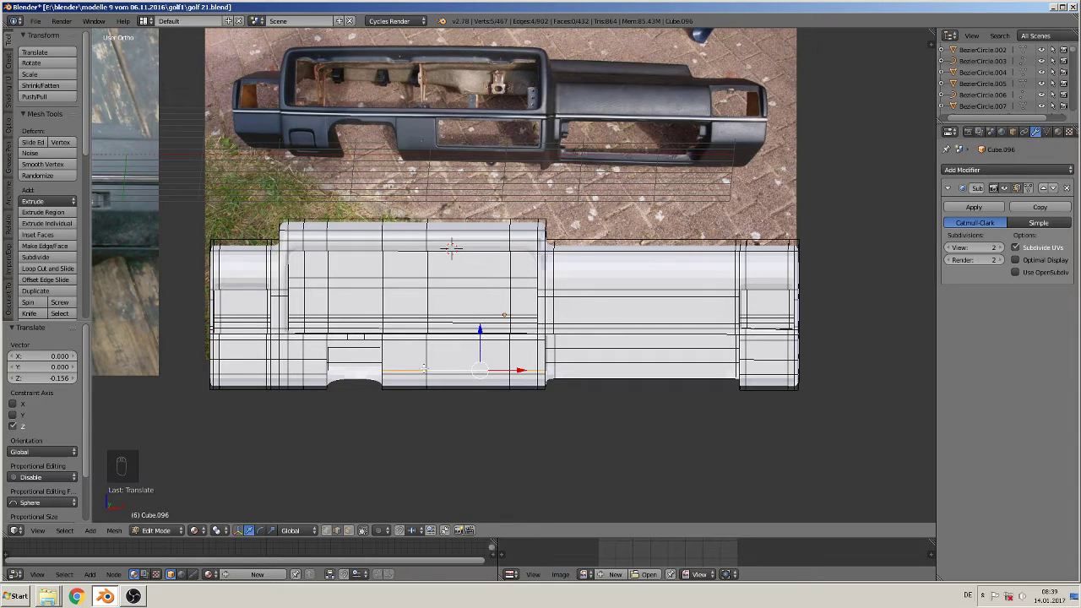
In face select mode, delete only the face between the two vertical cuts below the cluster opening, using Only Faces.
{"action": "left_click", "coordinate": [347, 530]}
{"action": "right_click", "coordinate": [459, 364]}
{"action": "key", "text": "s"}
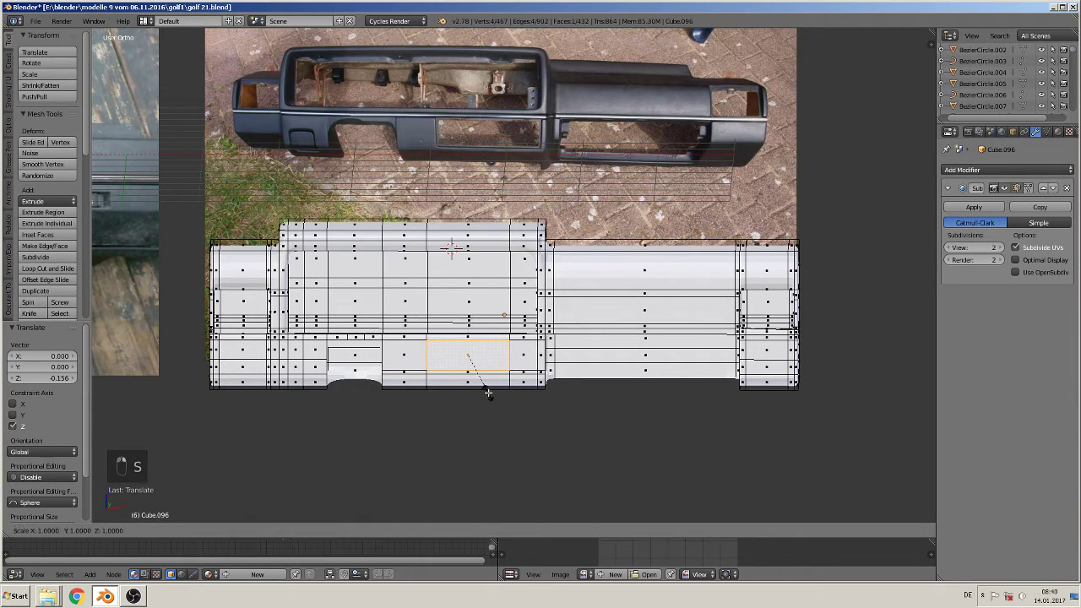
{"action": "right_click", "coordinate": [488, 392]}
{"action": "key", "text": "x"}
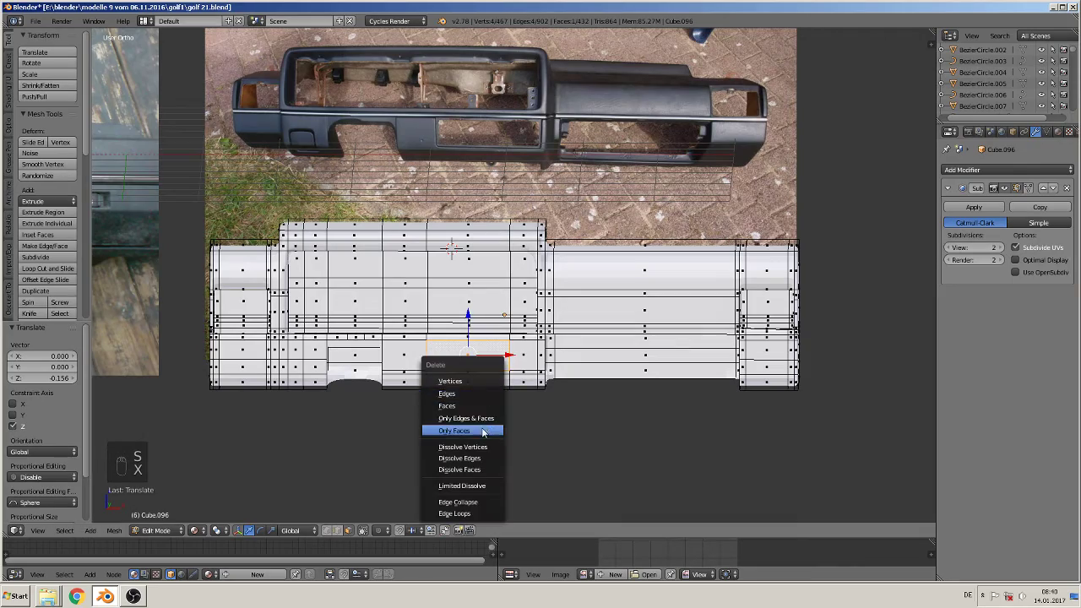
{"action": "left_click", "coordinate": [480, 431]}
Set the viewport shading to Solid to view the new opening below the cluster.
{"action": "middle_click_drag", "start_coordinate": [475, 413], "coordinate": [456, 425]}
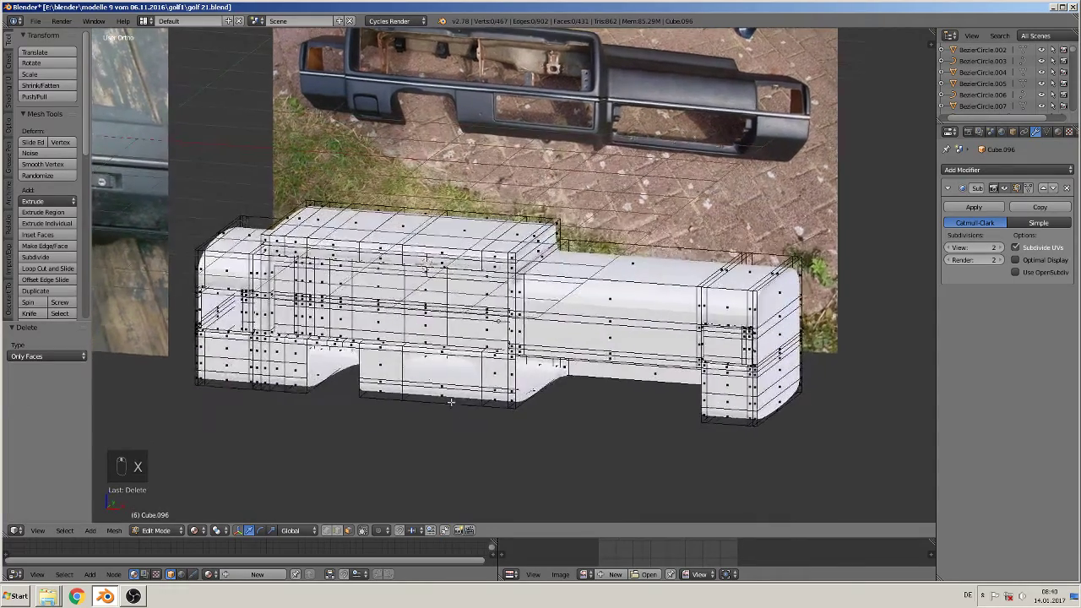
{"action": "scroll", "coordinate": [456, 425], "scroll_direction": "up", "scroll_amount": 5}
{"action": "left_click", "coordinate": [194, 531]}
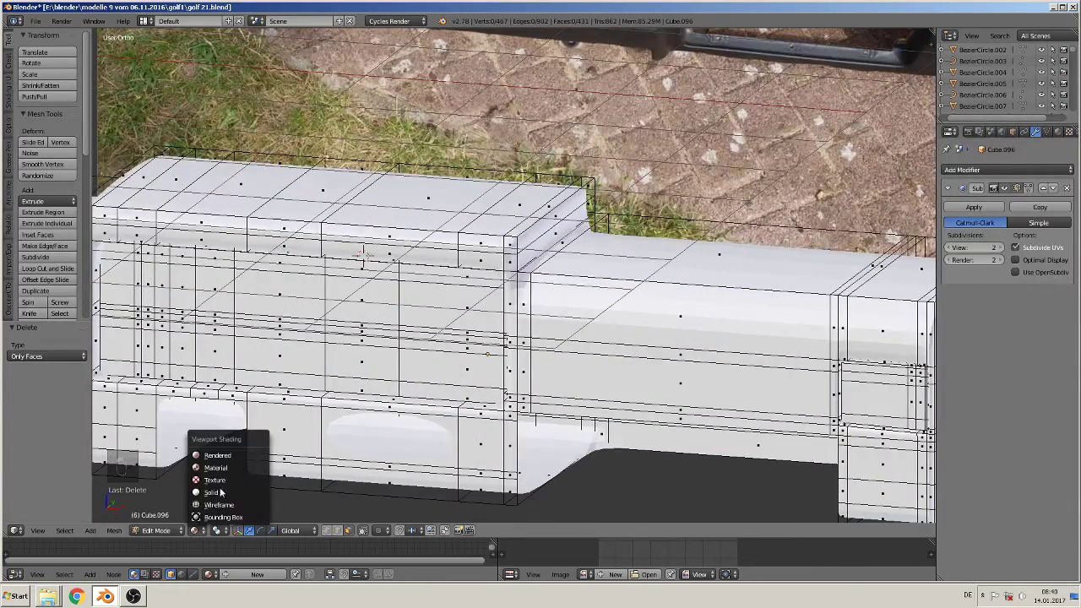
{"action": "left_click", "coordinate": [211, 492]}
Add two vertical cuts to the strip above the new opening, slid toward its ends with factors of about -0.922 and 0.912.
{"action": "mouse_move", "coordinate": [387, 451]}
{"action": "middle_mouse_down"}
{"action": "mouse_move", "coordinate": [471, 212]}
{"action": "mouse_move", "coordinate": [447, 326]}
{"action": "mouse_move", "coordinate": [489, 312]}
{"action": "middle_mouse_up"}
{"action": "scroll", "coordinate": [489, 311], "scroll_direction": "up", "scroll_amount": 1}
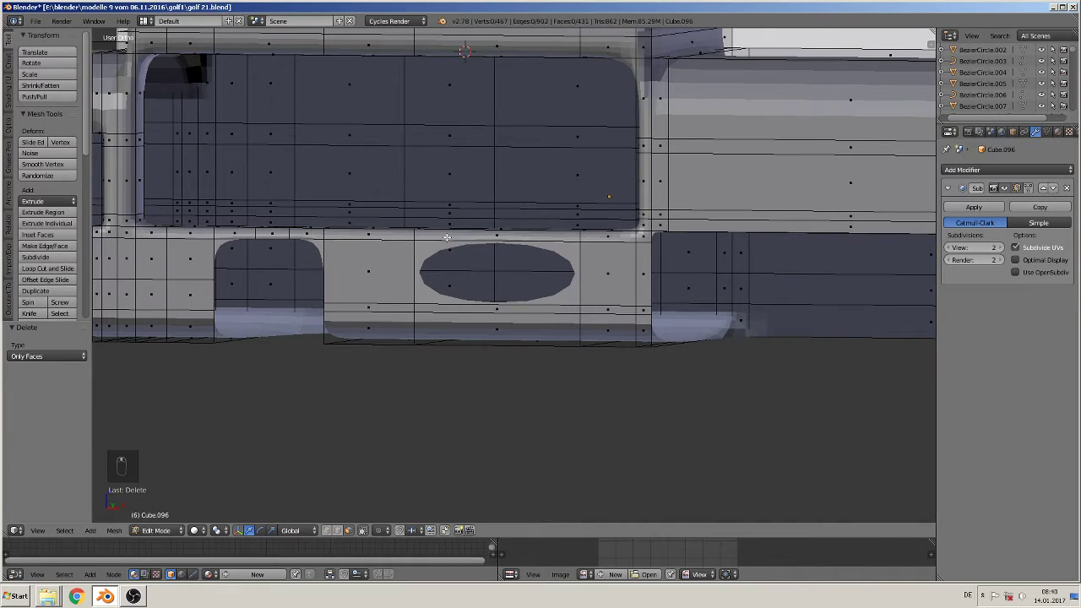
{"action": "scroll", "coordinate": [441, 242], "scroll_direction": "up", "scroll_amount": 1}
{"action": "key", "text": "ctrl+r"}
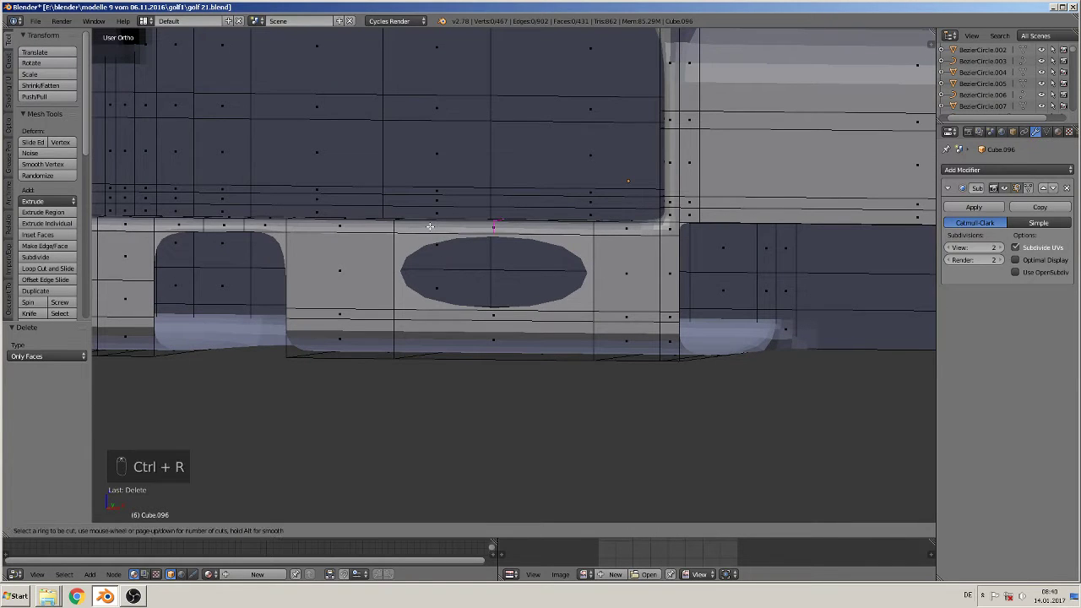
{"action": "left_click", "coordinate": [430, 227]}
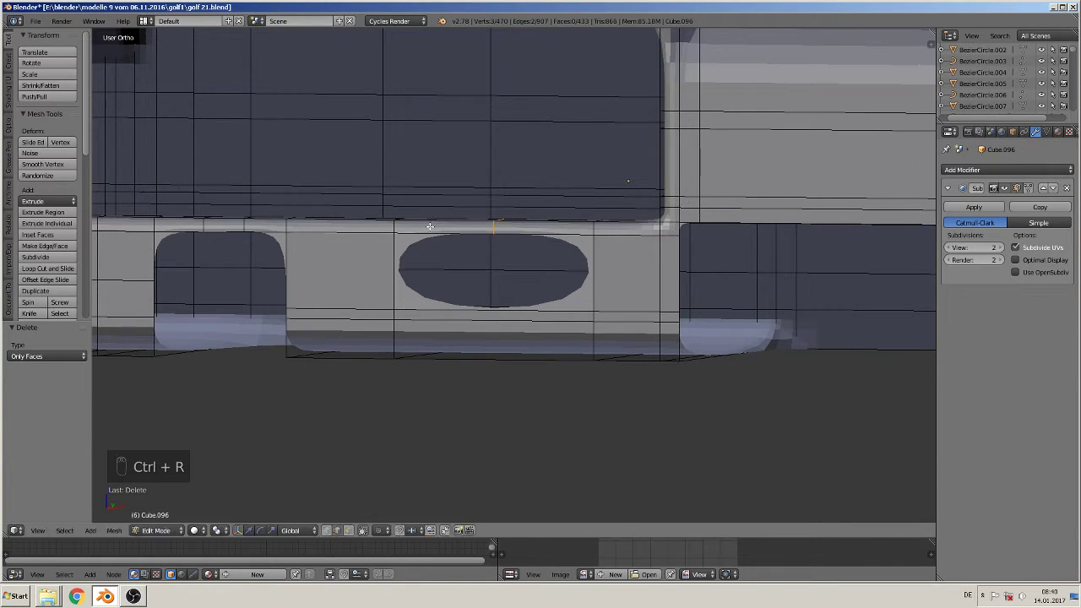
{"action": "left_click", "coordinate": [337, 219]}
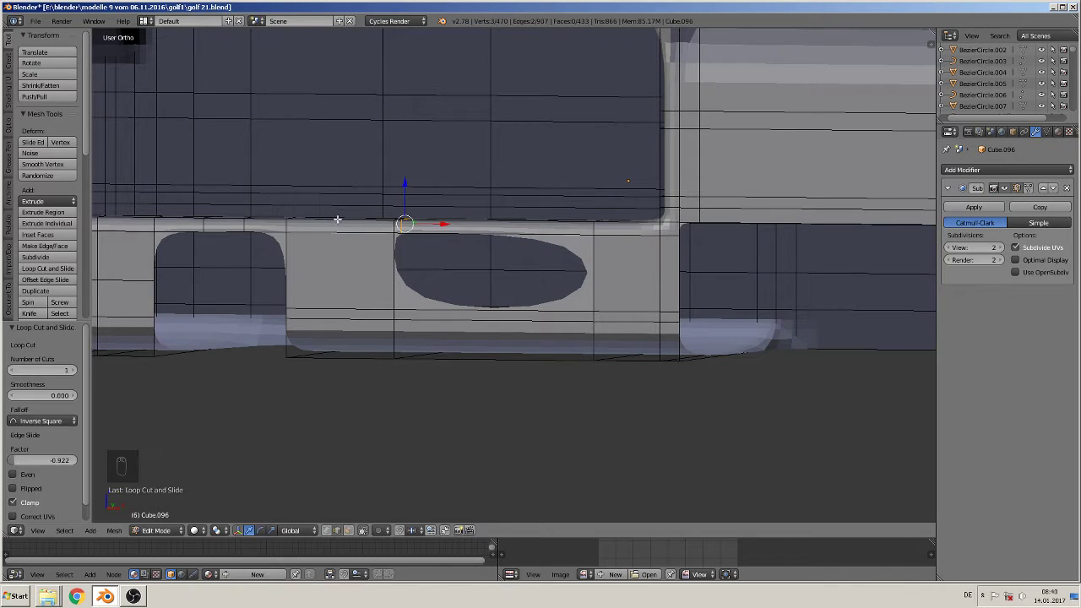
{"action": "key", "text": "ctrl+r"}
{"action": "left_click", "coordinate": [570, 225]}
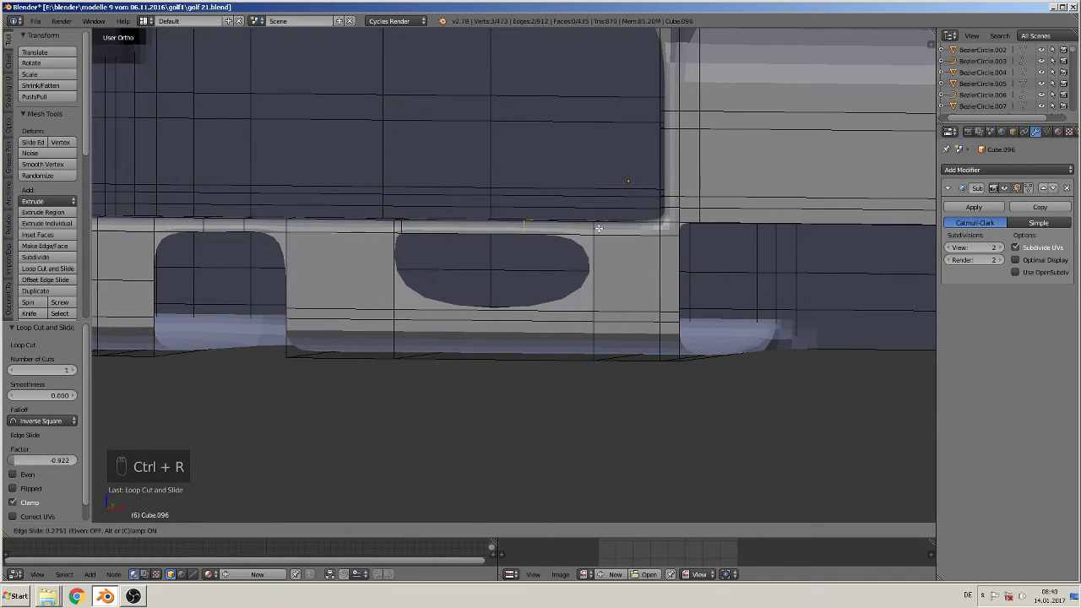
{"action": "left_click", "coordinate": [655, 225]}
Add two vertical loop cuts through the strip below the opening, slid toward its corners with factors of about -0.894 and 0.911.
{"action": "key", "text": "ctrl+r"}
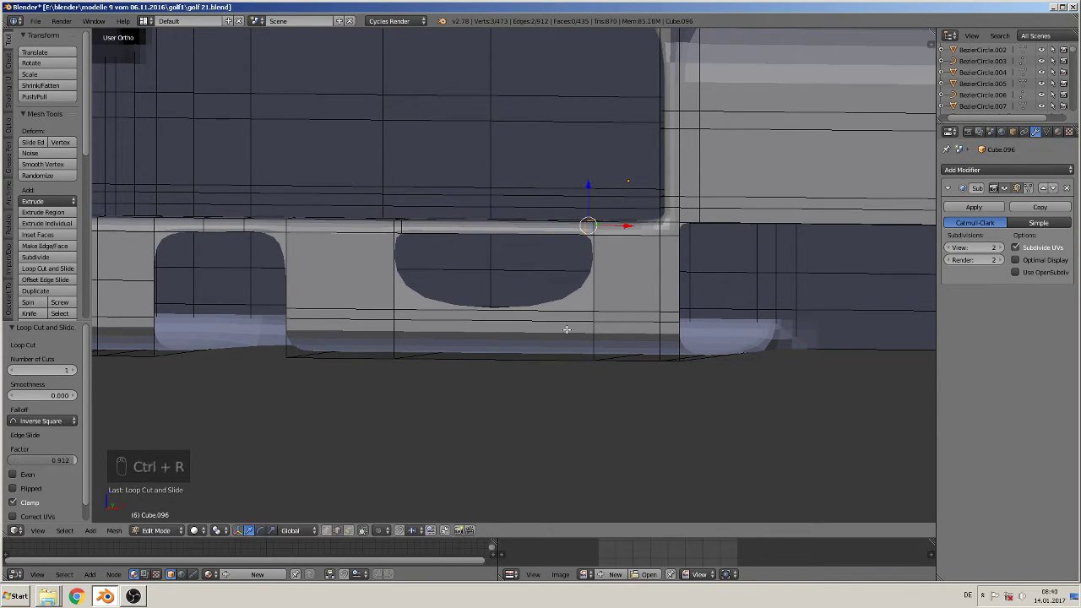
{"action": "left_click", "coordinate": [560, 329]}
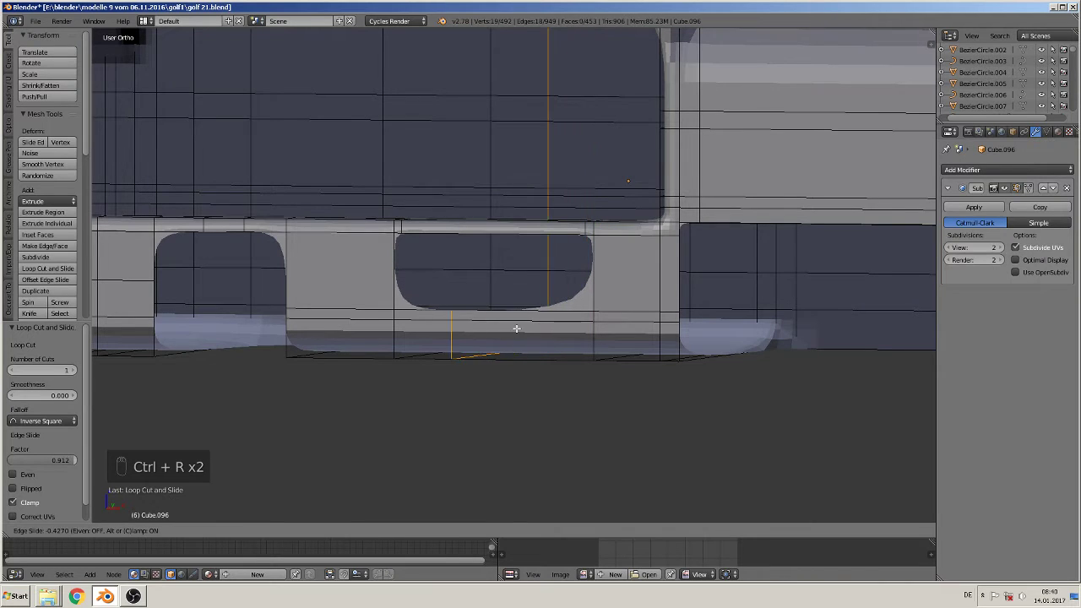
{"action": "left_click", "coordinate": [471, 322]}
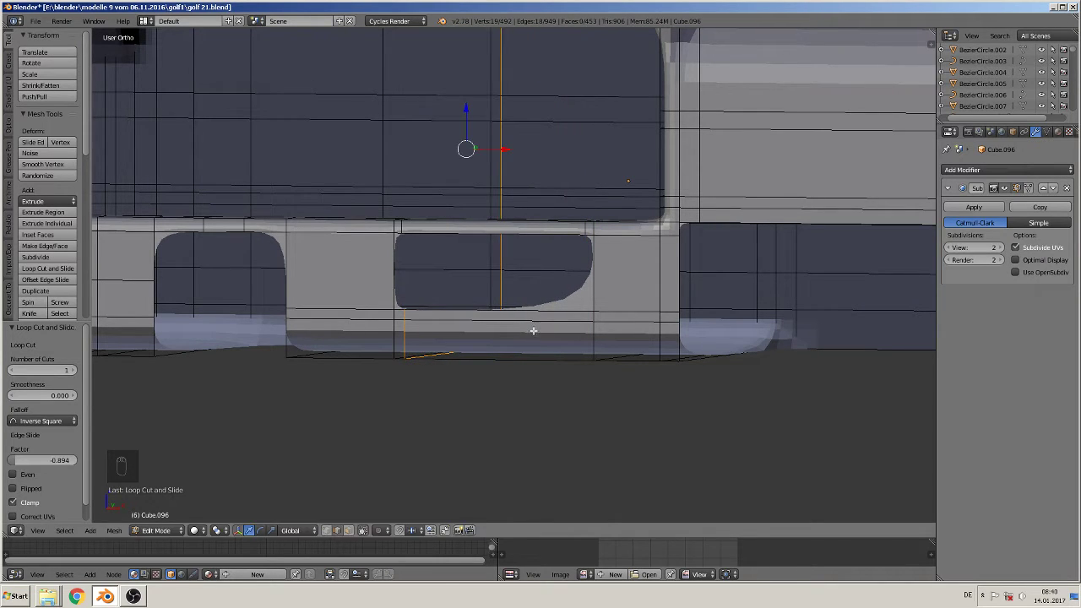
{"action": "key", "text": "ctrl+r"}
{"action": "left_click", "coordinate": [534, 325]}
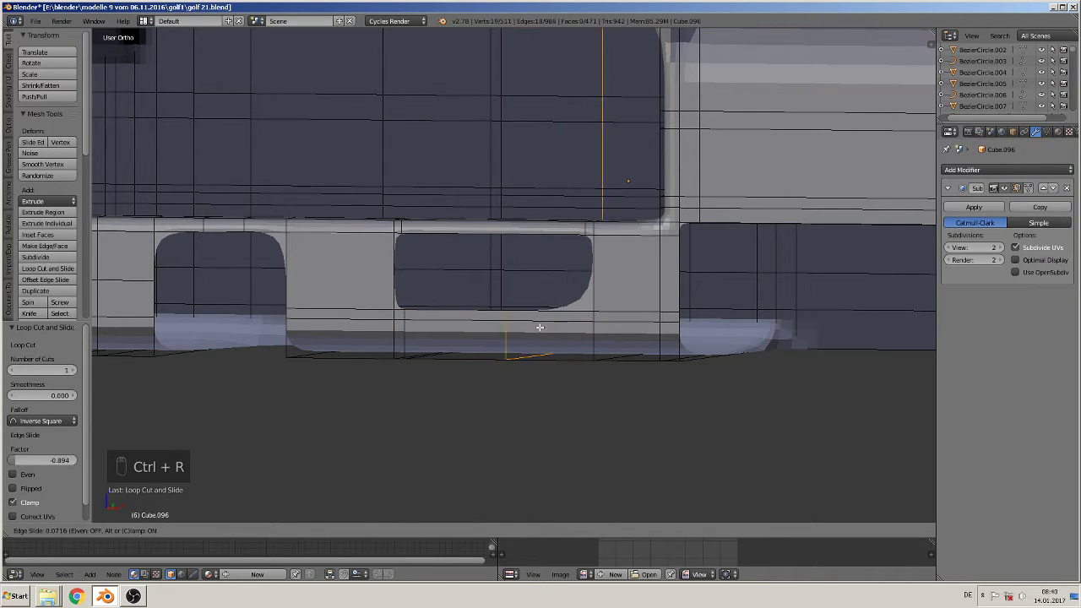
{"action": "left_click", "coordinate": [616, 326]}
Add two horizontal cuts to the face right of the opening, with factors of about -0.731 and 0.724.
{"action": "key", "text": "ctrl+r"}
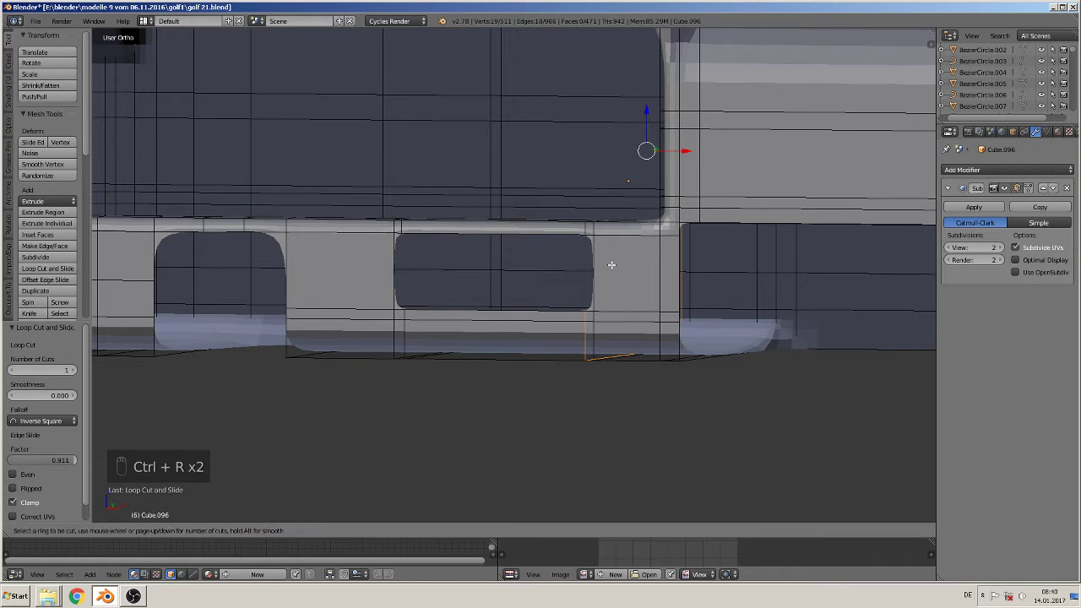
{"action": "left_click", "coordinate": [602, 262]}
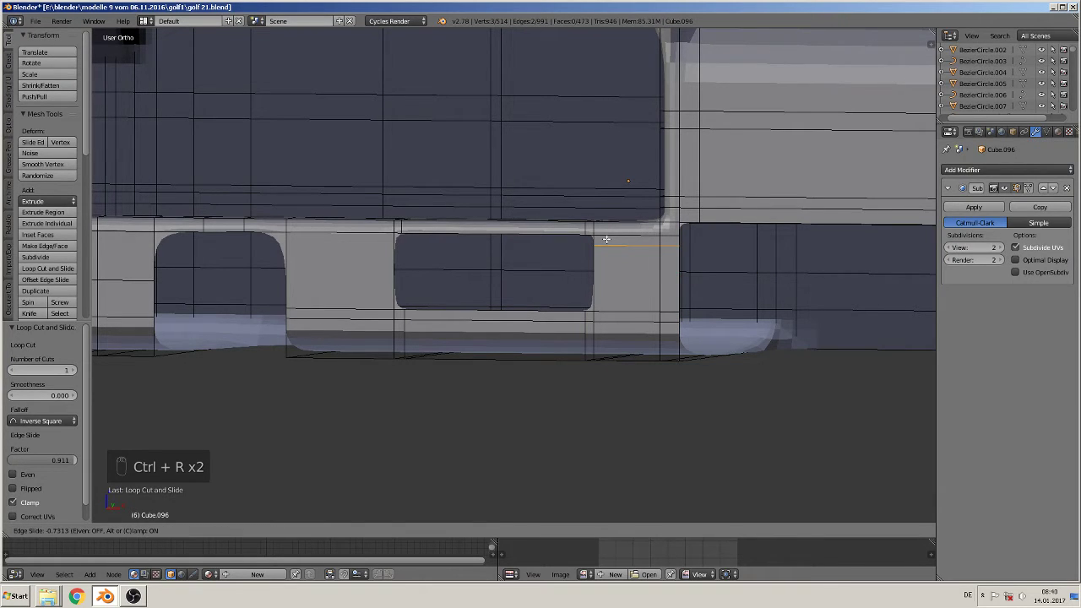
{"action": "left_click", "coordinate": [603, 239]}
{"action": "key", "text": "ctrl+r"}
{"action": "left_click", "coordinate": [601, 279]}
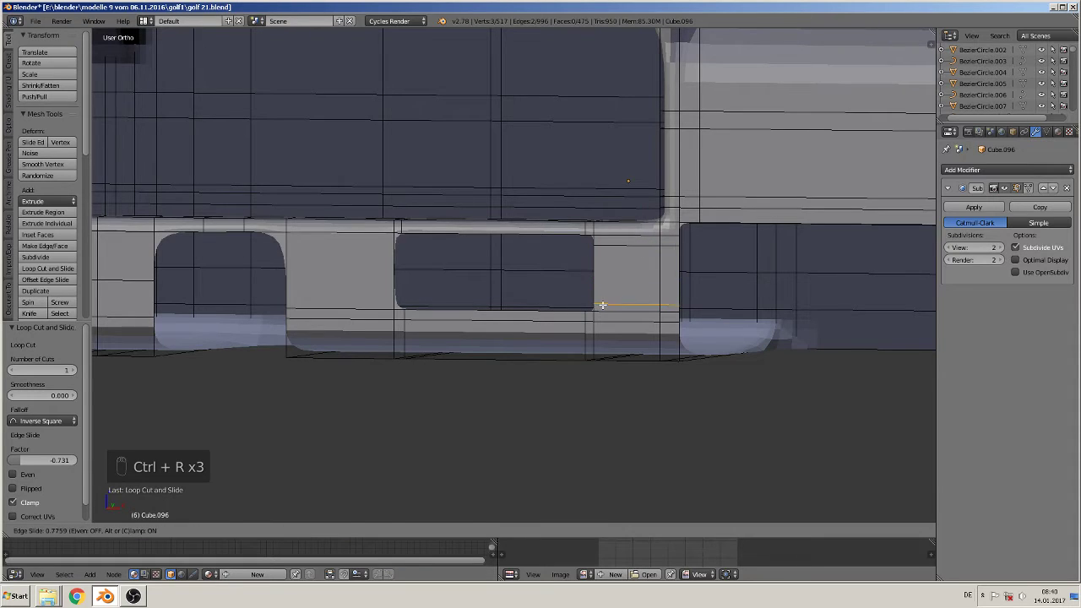
{"action": "left_click", "coordinate": [604, 303]}
Add a centred vertical loop cut through the section between the arched cutout and the new opening.
{"action": "key", "text": "ctrl+r"}
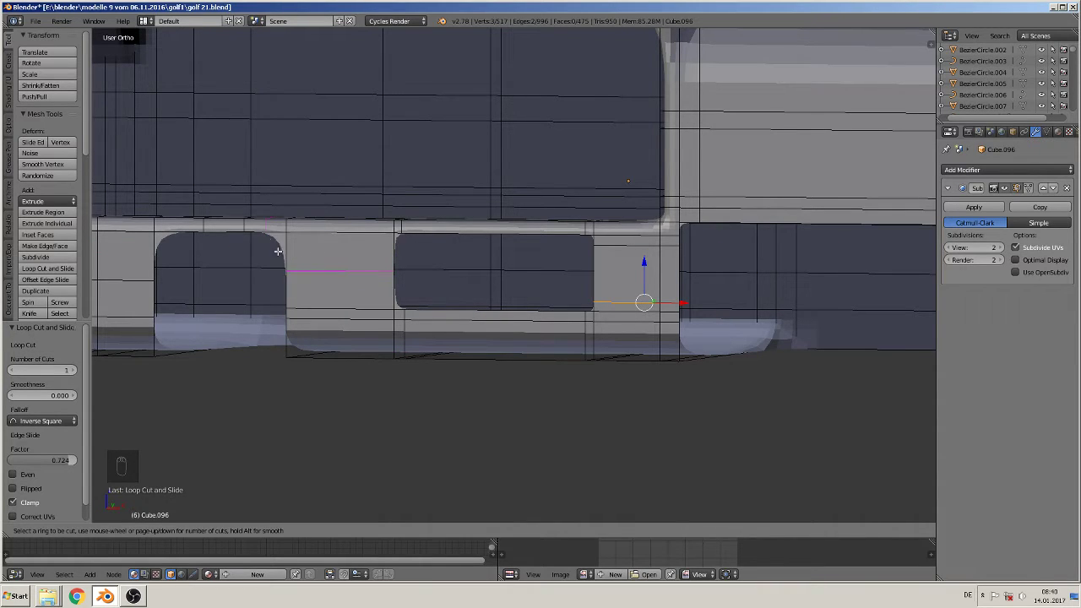
{"action": "left_click", "coordinate": [343, 229]}
{"action": "right_click", "coordinate": [343, 228]}
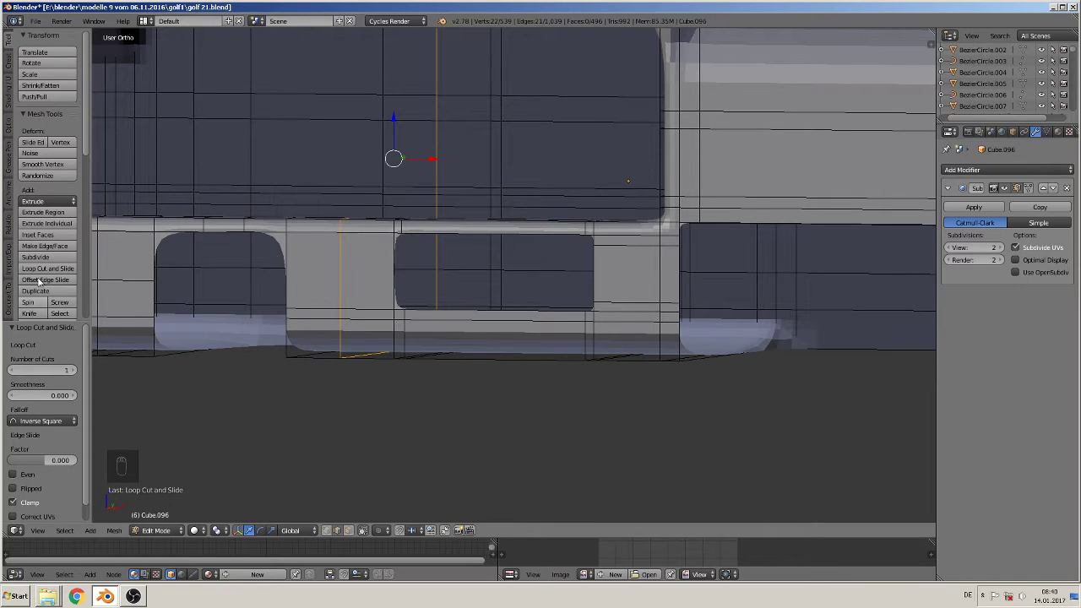
Knife two horizontal cuts between the centred loop and the opening's left edge, near its upper and lower corners.
{"action": "left_click", "coordinate": [29, 313]}
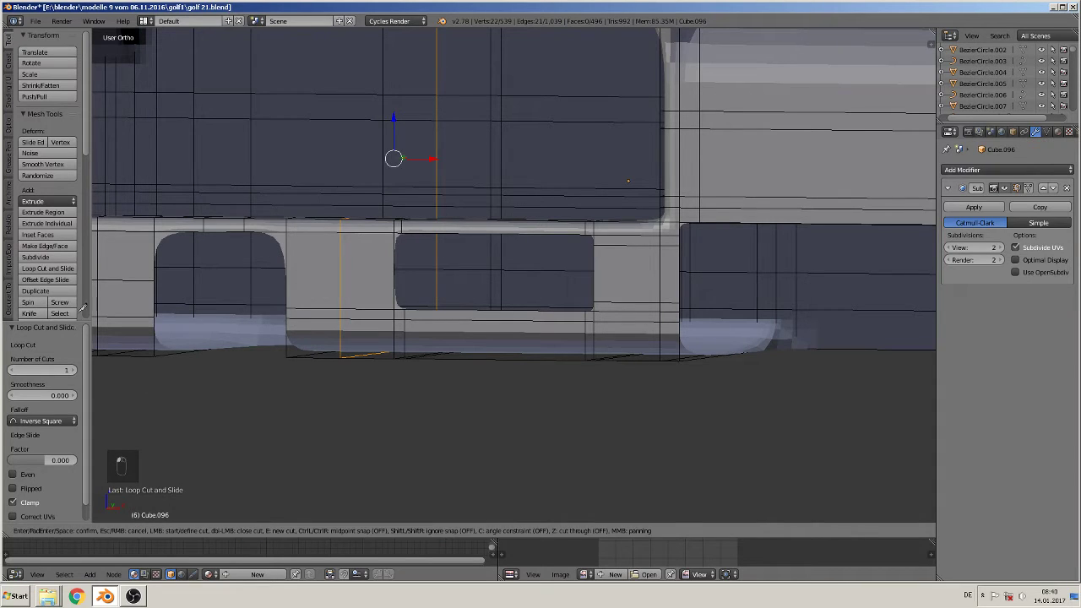
{"action": "left_click", "coordinate": [395, 245]}
{"action": "left_click", "coordinate": [344, 245]}
{"action": "key", "text": "Return"}
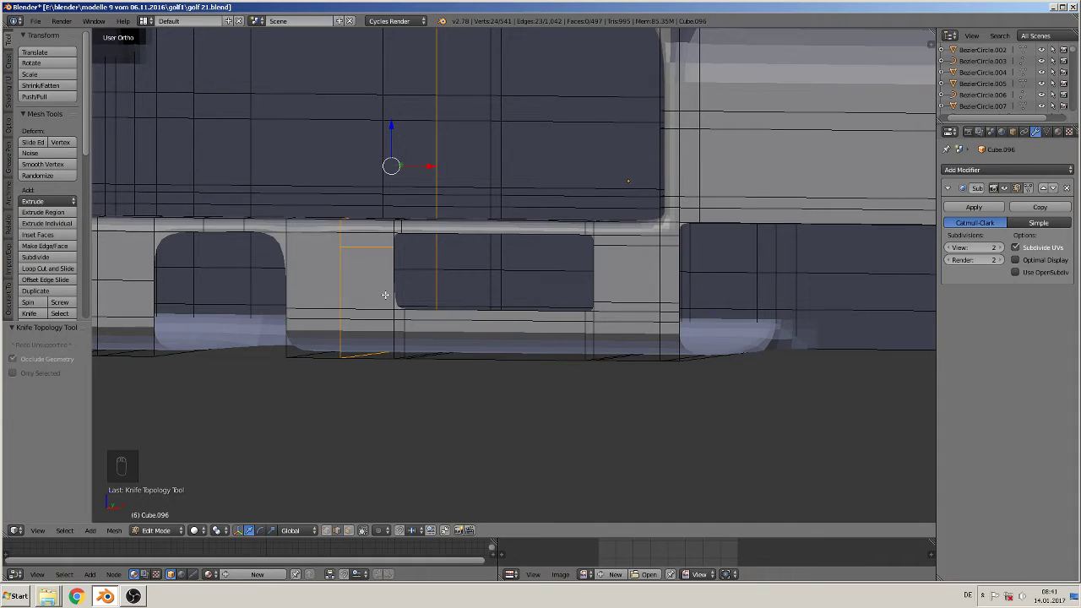
{"action": "left_click", "coordinate": [28, 313]}
{"action": "left_click", "coordinate": [339, 296]}
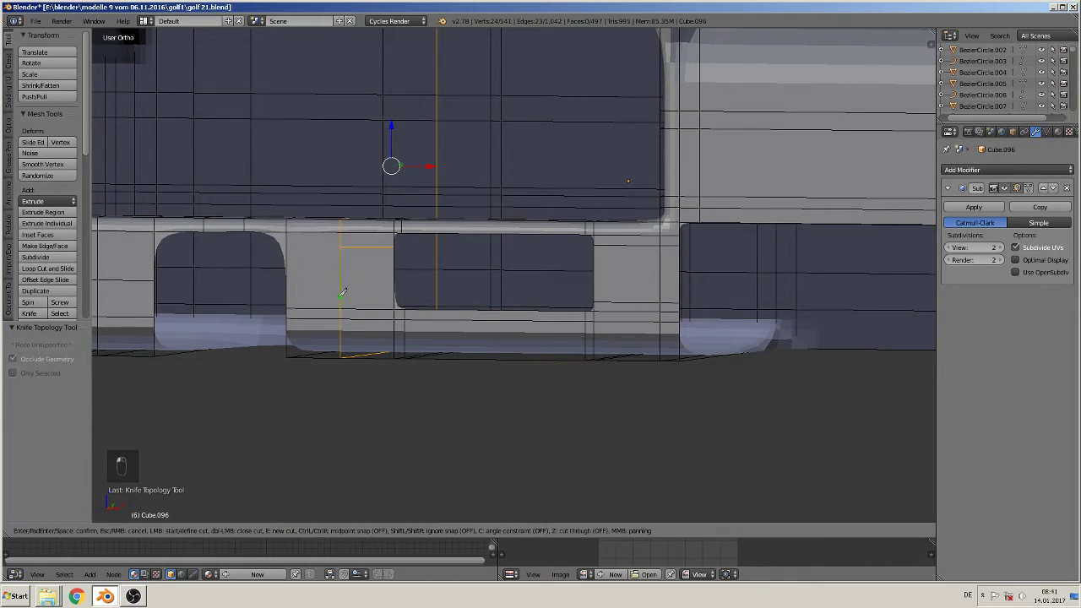
{"action": "left_click", "coordinate": [394, 296]}
{"action": "key", "text": "Return"}
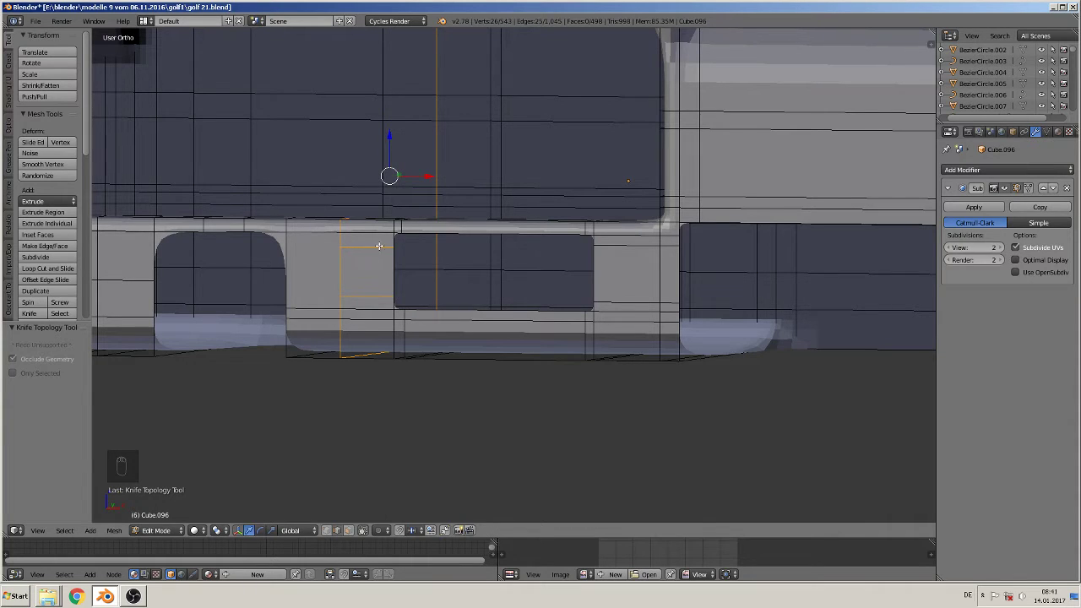
Extrude the border edge loop of the new opening inward by about 0.099 along Y.
{"action": "key", "text": "Tab"}
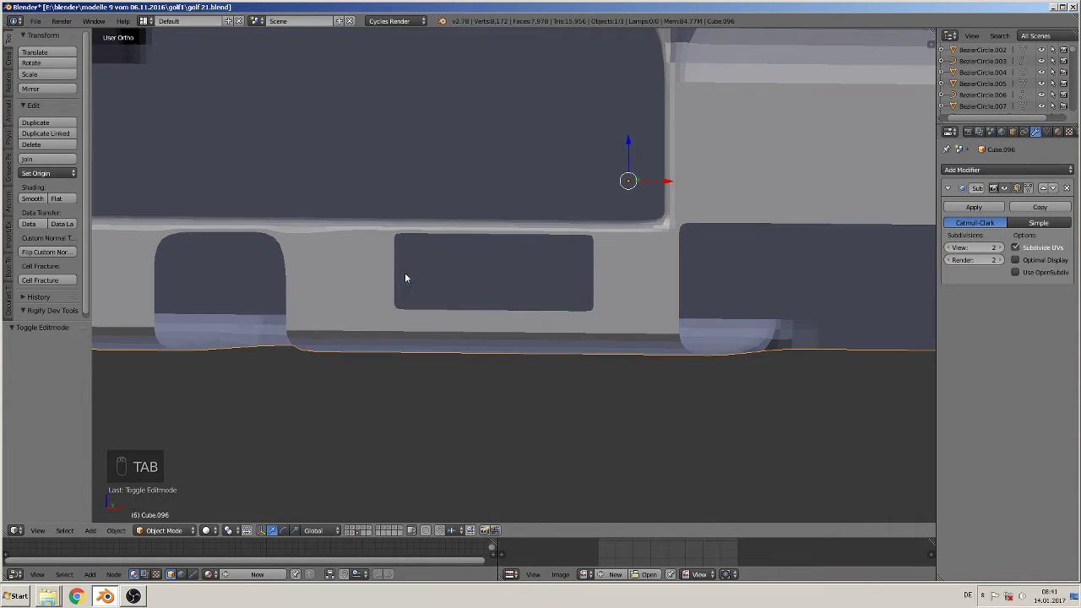
{"action": "scroll", "coordinate": [454, 286], "scroll_direction": "down", "scroll_amount": 2}
{"action": "middle_click_drag", "start_coordinate": [454, 286], "coordinate": [475, 299]}
{"action": "key", "text": "Tab"}
{"action": "right_click", "coordinate": [469, 294]}
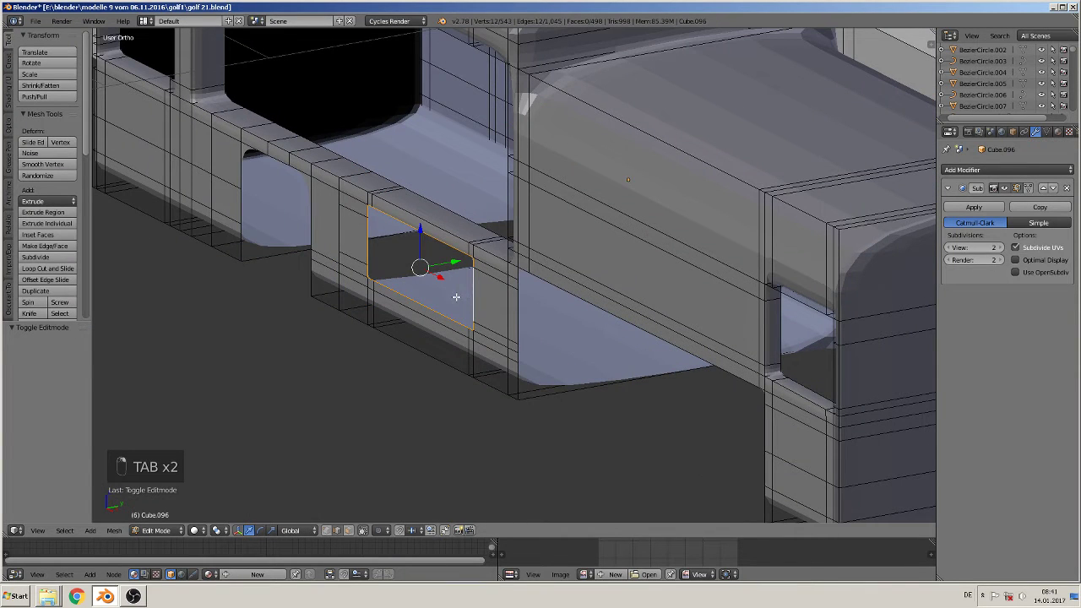
{"action": "key", "text": "e"}
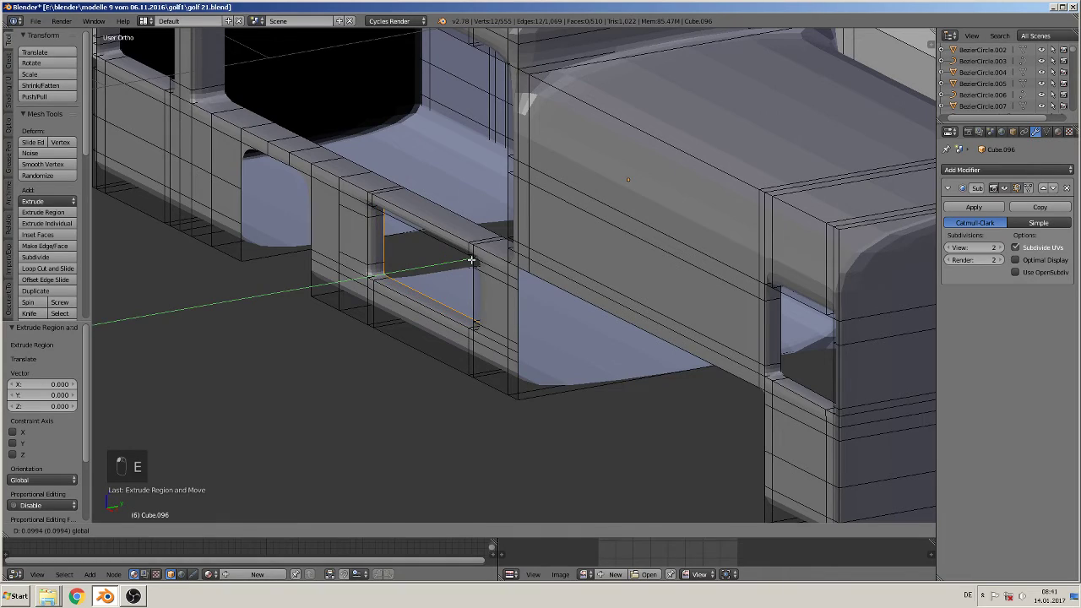
{"action": "left_click", "coordinate": [471, 259]}
{"action": "middle_click_drag", "start_coordinate": [471, 260], "coordinate": [439, 268]}
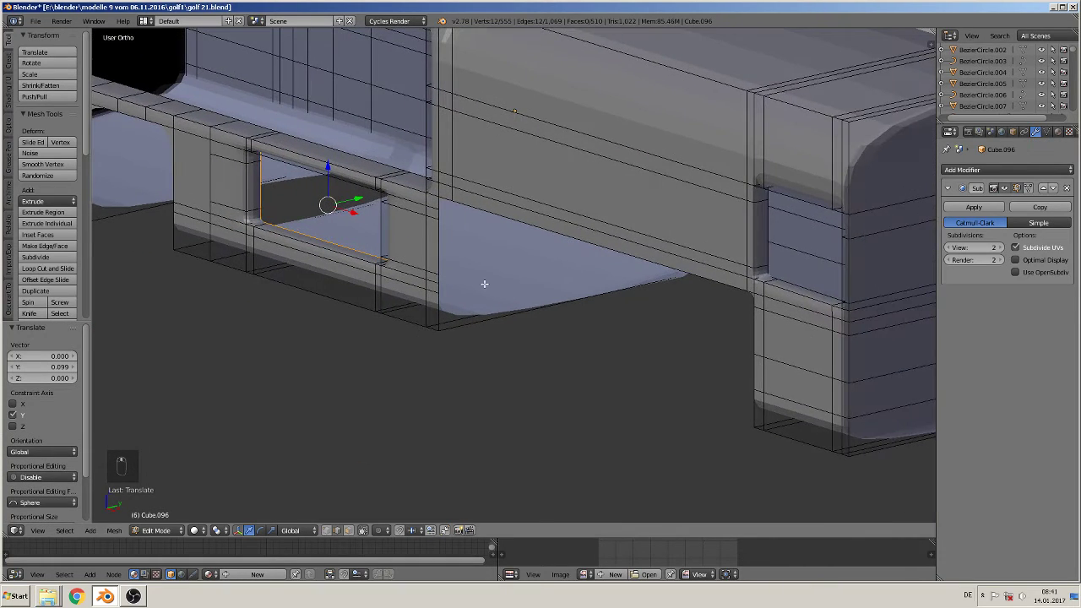
Select the border loop of the large lower cutout through the mesh, then deselect its rear and bottom corner vertices.
{"action": "right_click", "coordinate": [437, 248], "text": "alt"}
{"action": "middle_click_drag", "start_coordinate": [489, 299], "coordinate": [520, 297]}
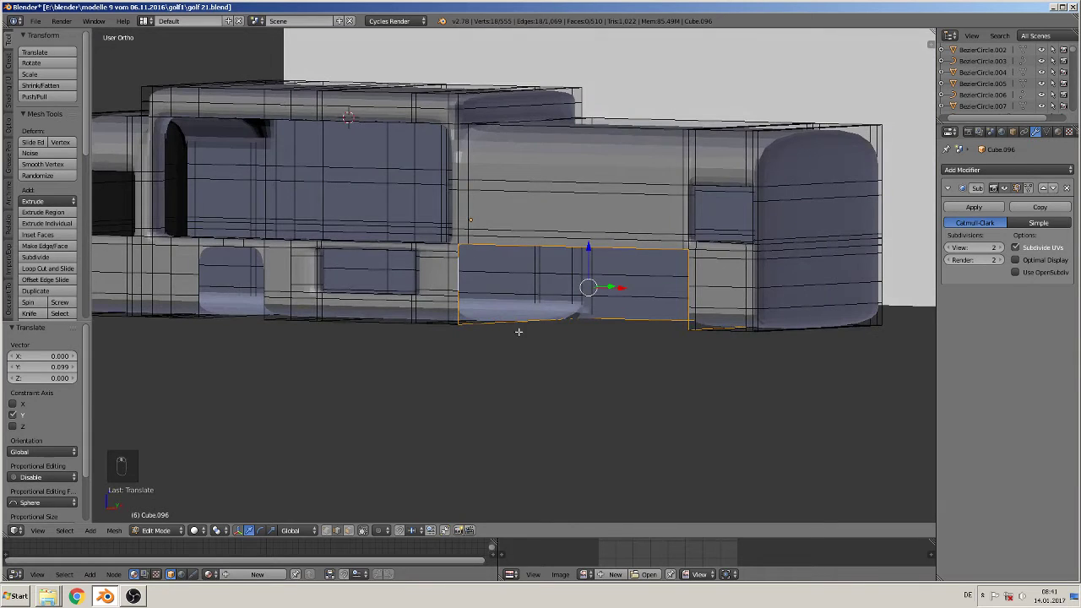
{"action": "middle_click_drag", "start_coordinate": [480, 337], "coordinate": [403, 362], "text": "shift"}
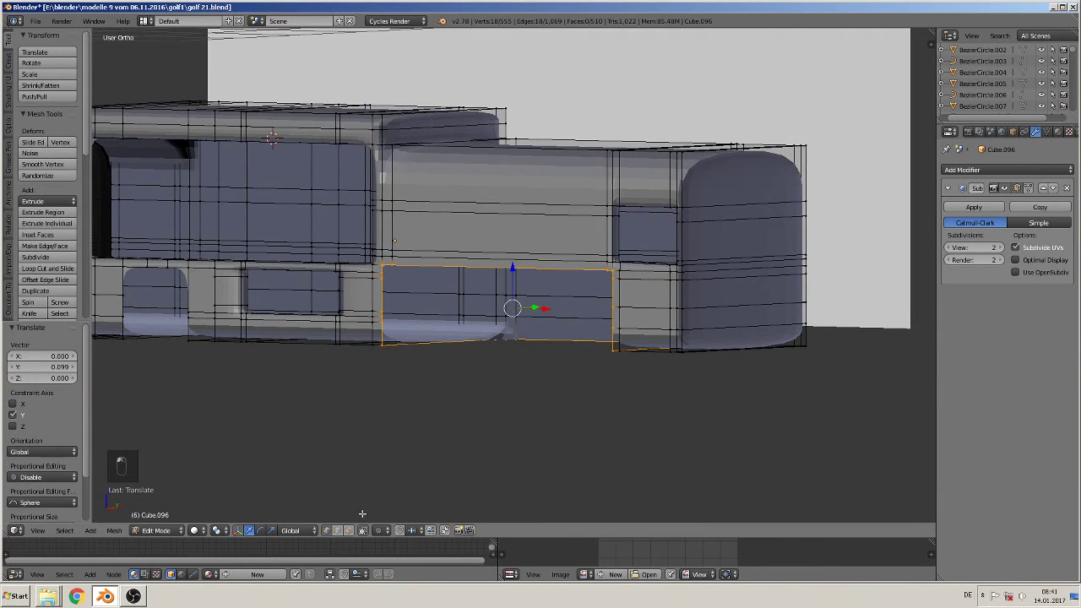
{"action": "mouse_move", "coordinate": [402, 459]}
{"action": "middle_mouse_down"}
{"action": "mouse_move", "coordinate": [396, 444]}
{"action": "mouse_move", "coordinate": [417, 444]}
{"action": "mouse_move", "coordinate": [415, 463]}
{"action": "middle_mouse_up"}
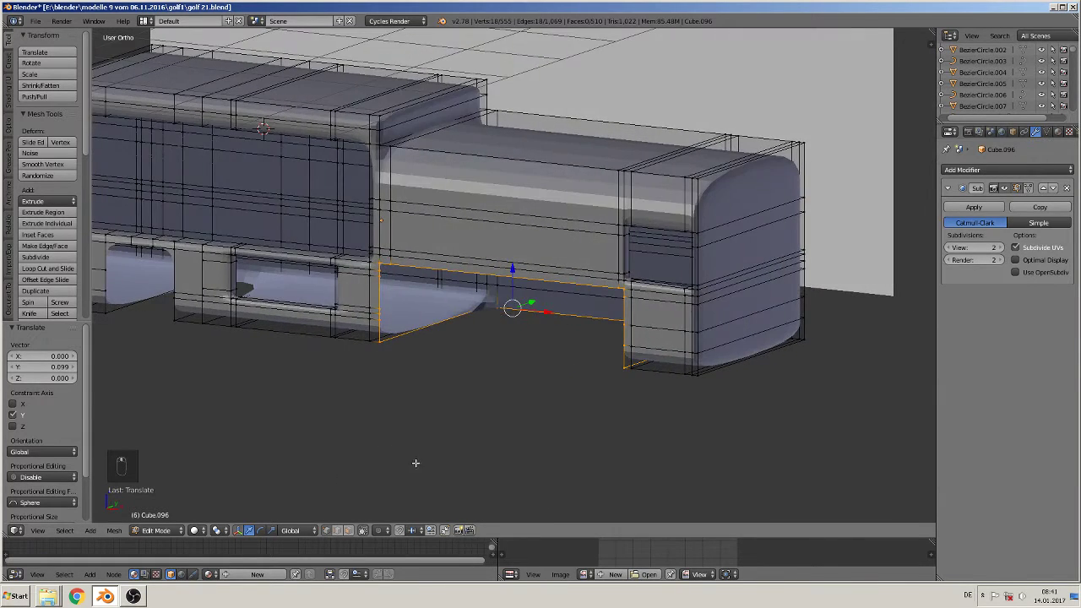
{"action": "left_click", "coordinate": [364, 532]}
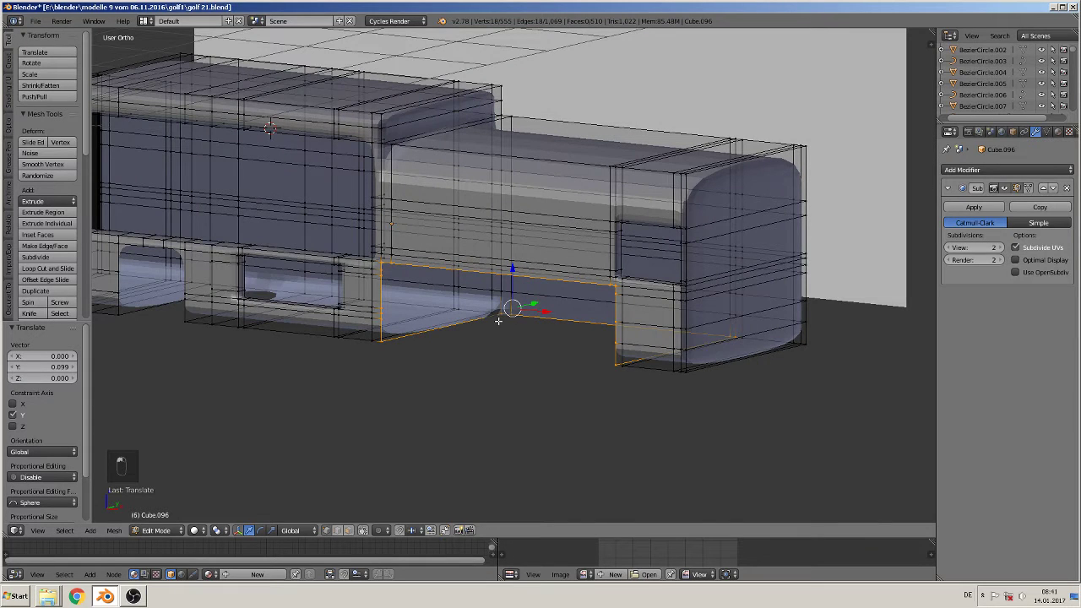
{"action": "key", "text": "c"}
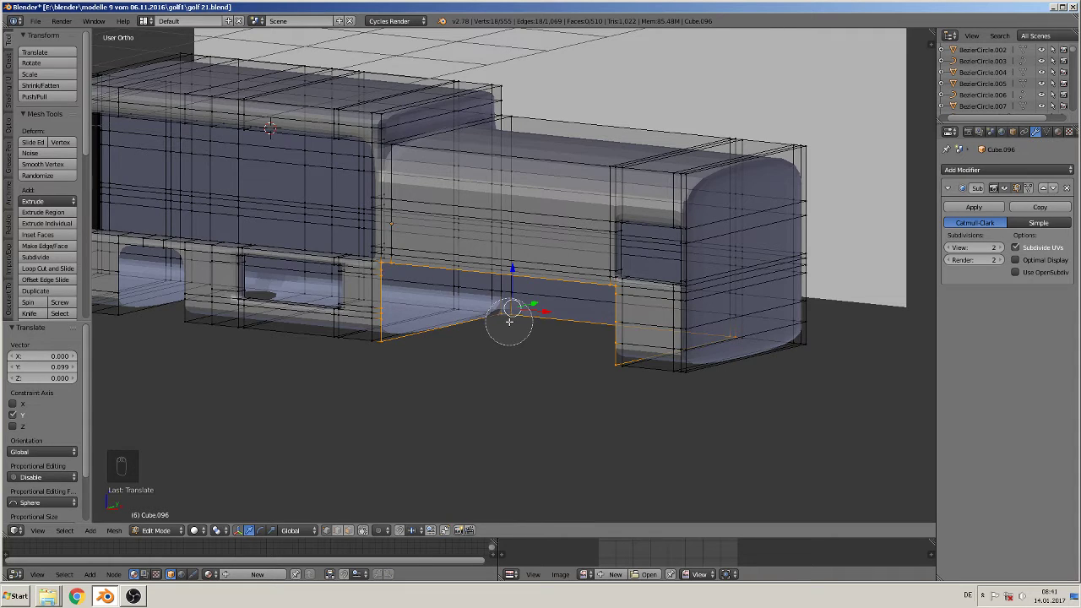
{"action": "middle_click", "coordinate": [507, 322]}
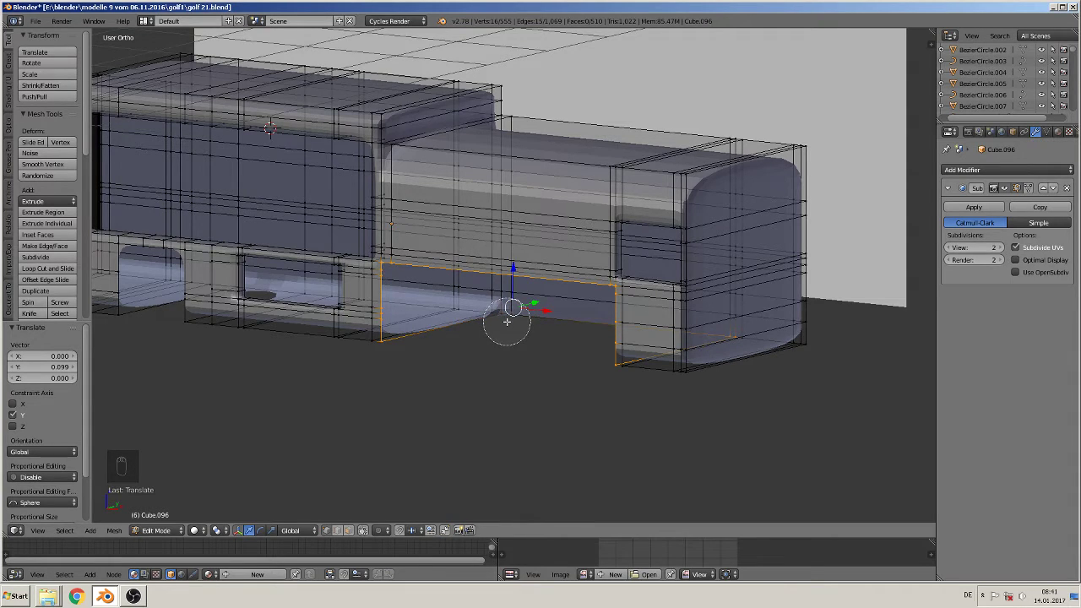
{"action": "middle_click", "coordinate": [736, 341]}
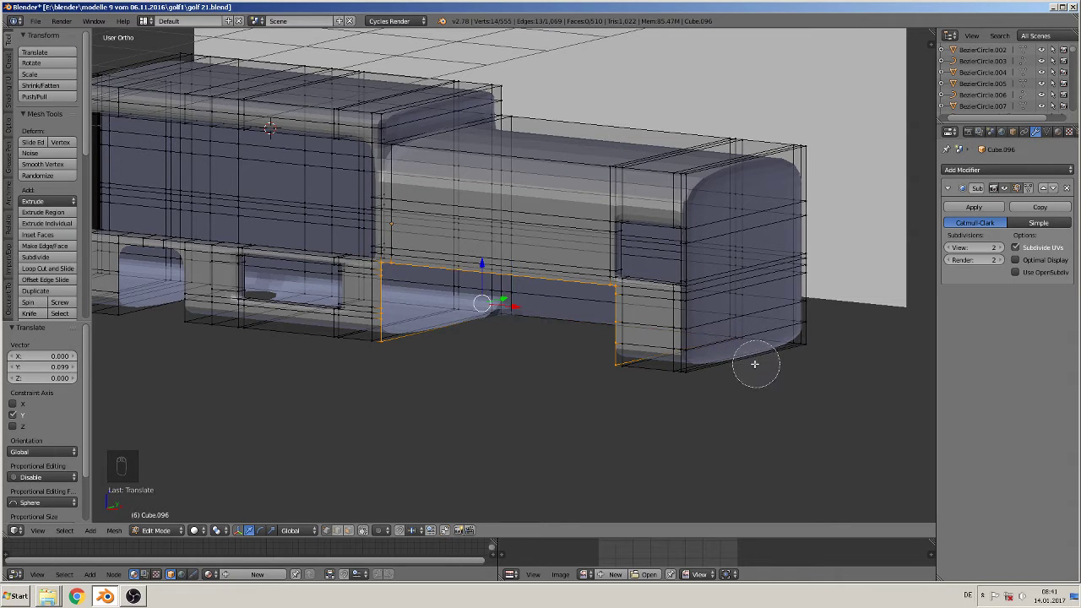
{"action": "middle_click", "coordinate": [623, 380]}
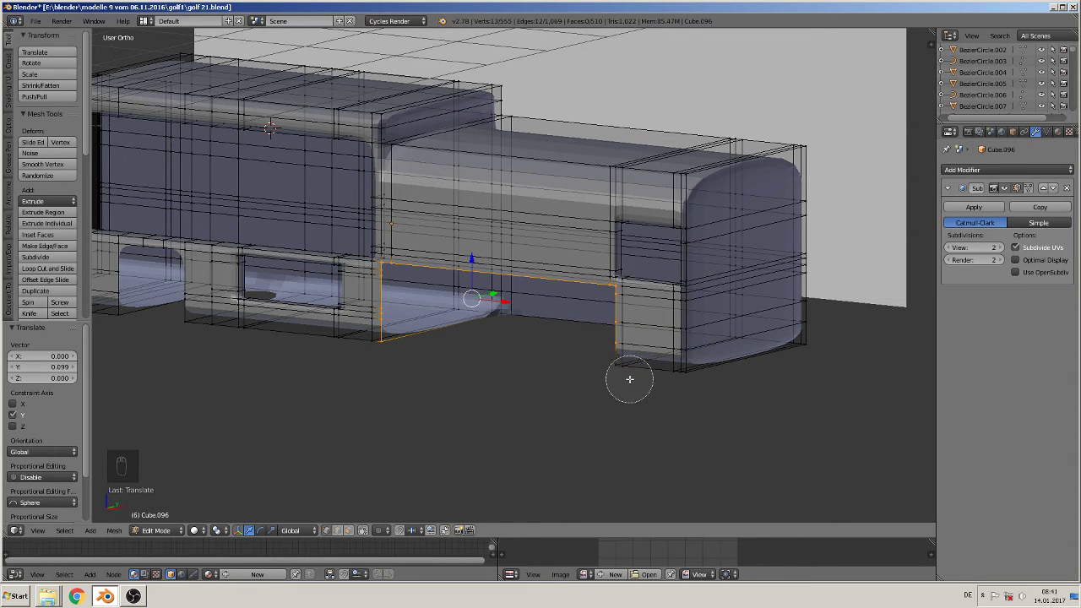
{"action": "middle_click", "coordinate": [383, 354]}
{"action": "right_click", "coordinate": [383, 354]}
{"action": "middle_click_drag", "start_coordinate": [384, 355], "coordinate": [381, 364]}
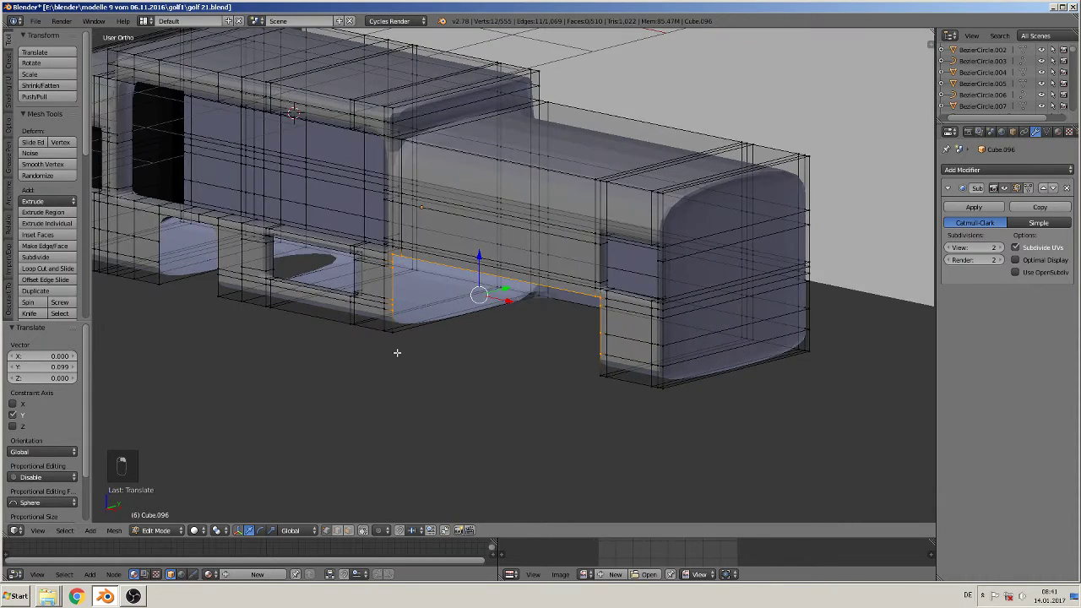
Extrude the selected border edges of the large lower cutout inward by about 0.139 along Y.
{"action": "key", "text": "e"}
{"action": "key", "text": "e"}
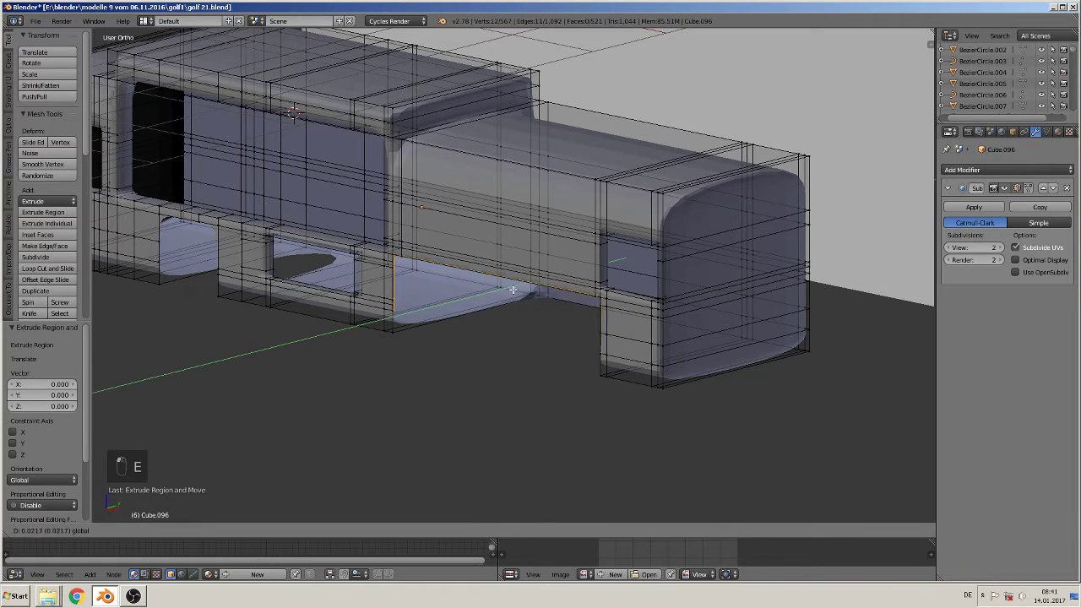
{"action": "left_click", "coordinate": [518, 289]}
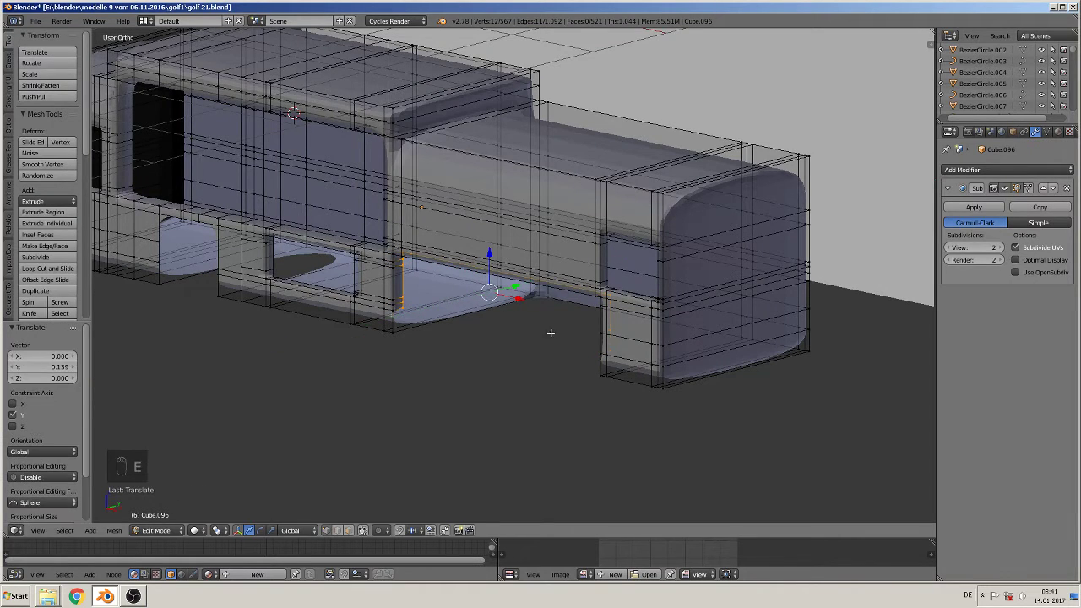
Add a loop cut across the underside left of the large cutout, near its front edge, with a factor of about -0.847.
{"action": "scroll", "coordinate": [545, 333], "scroll_direction": "up", "scroll_amount": 4}
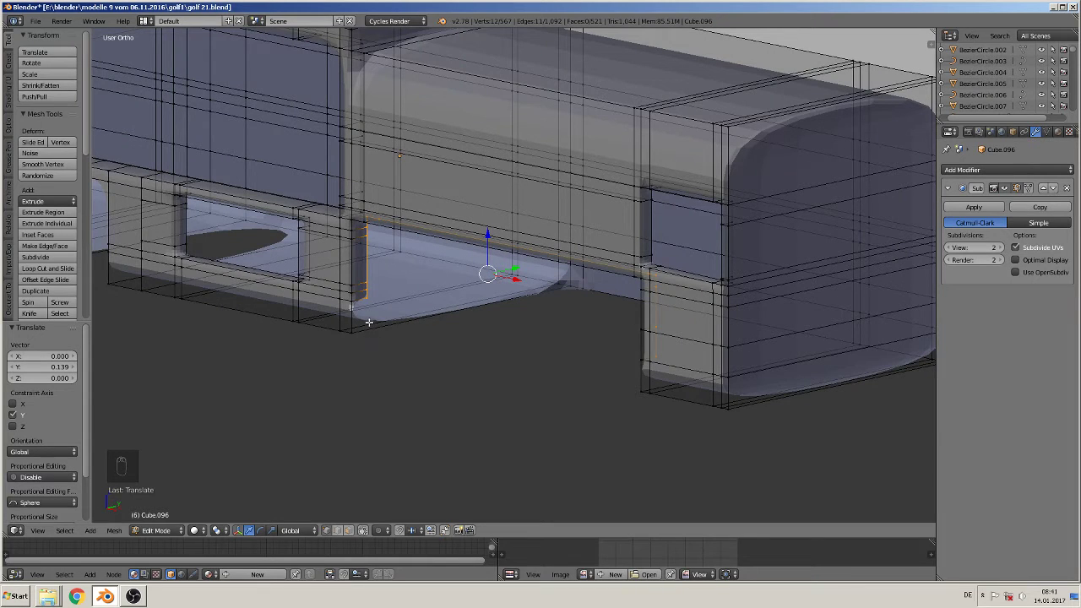
{"action": "key", "text": "ctrl+r"}
{"action": "left_click", "coordinate": [368, 328]}
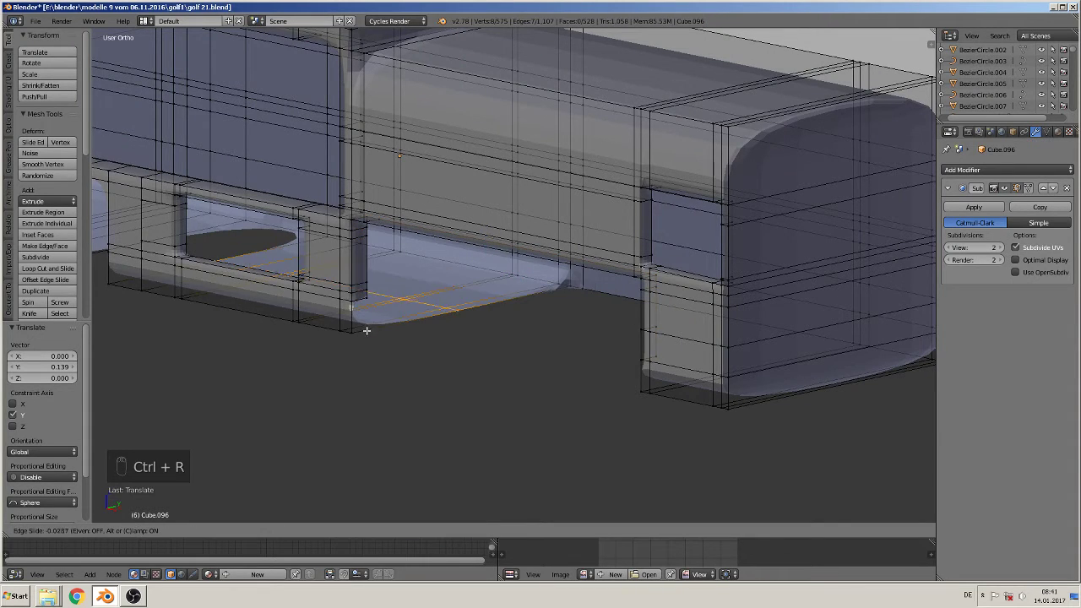
{"action": "left_click", "coordinate": [284, 349]}
Fill the gap below the extruded border at the large cutout's lower left corner with a four-vertex face.
{"action": "scroll", "coordinate": [329, 356], "scroll_direction": "up", "scroll_amount": 2}
{"action": "middle_click_drag", "start_coordinate": [365, 372], "coordinate": [434, 371], "text": "shift"}
{"action": "scroll", "coordinate": [434, 372], "scroll_direction": "up", "scroll_amount": 3}
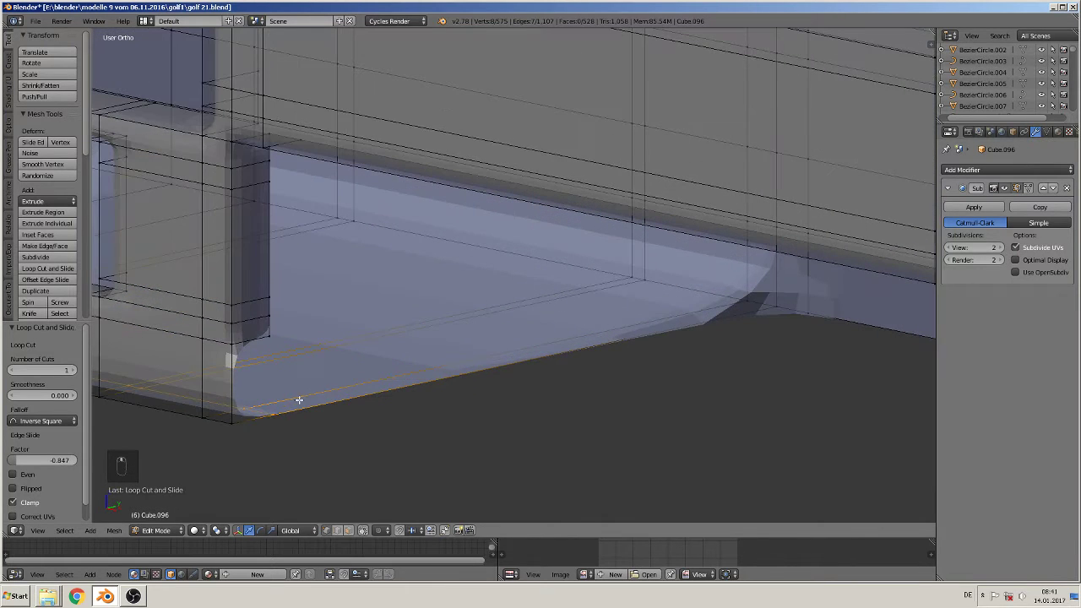
{"action": "right_click", "coordinate": [273, 420]}
{"action": "right_click", "coordinate": [240, 423], "text": "shift"}
{"action": "right_click", "coordinate": [232, 347], "text": "shift"}
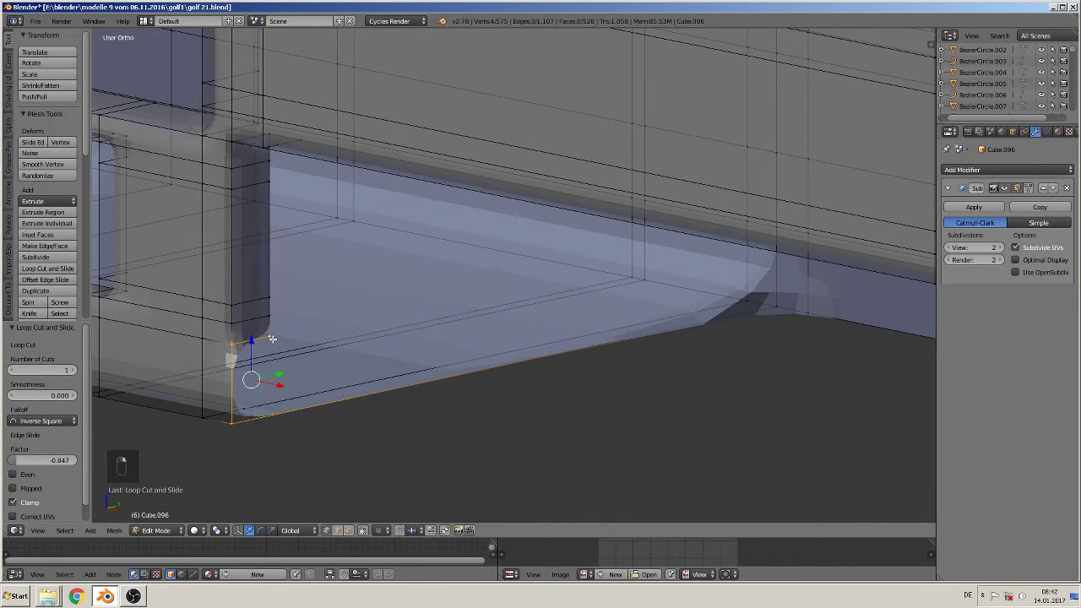
{"action": "key", "text": "f"}
{"action": "scroll", "coordinate": [323, 375], "scroll_direction": "down", "scroll_amount": 4}
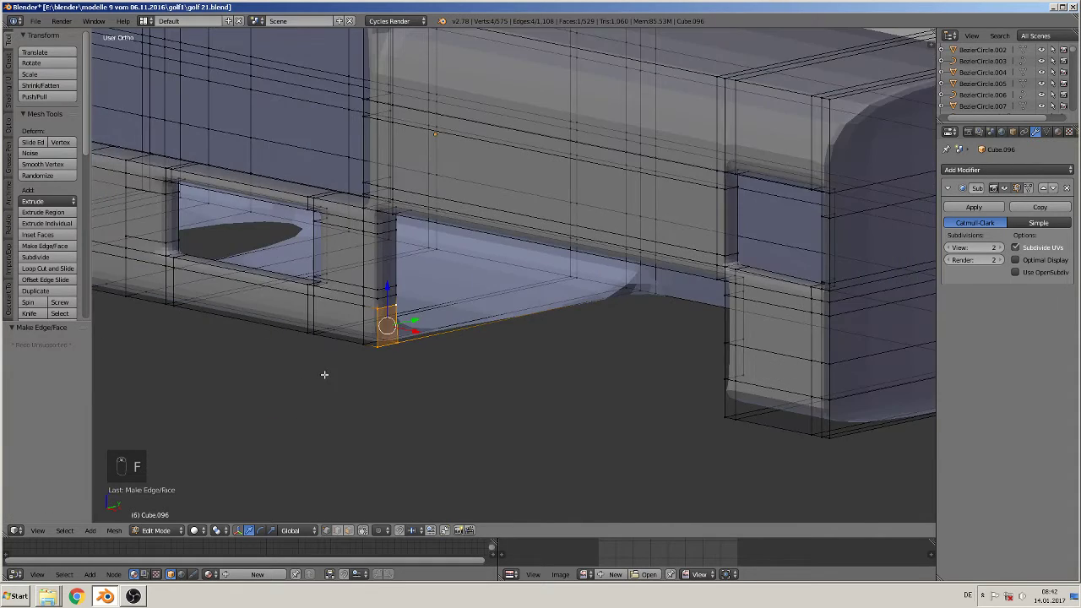
Add a loop cut near the front edge of the section right of the large cutout, with a factor of about -0.808.
{"action": "middle_click_drag", "start_coordinate": [382, 377], "coordinate": [507, 373]}
{"action": "middle_click_drag", "start_coordinate": [636, 348], "coordinate": [407, 352], "text": "shift"}
{"action": "scroll", "coordinate": [591, 348], "scroll_direction": "up", "scroll_amount": 2}
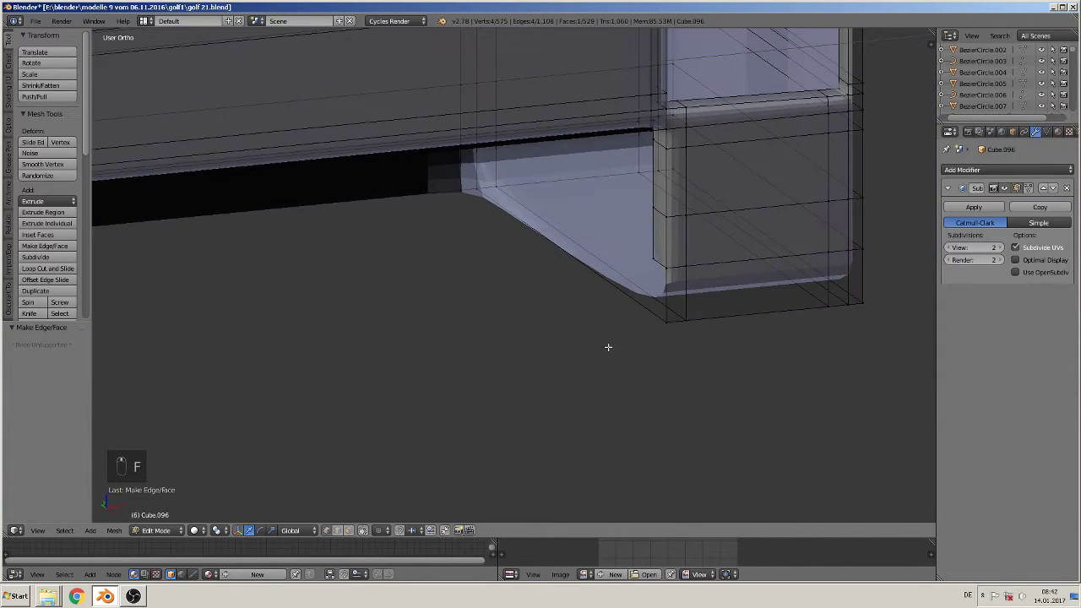
{"action": "key", "text": "ctrl+r"}
{"action": "left_click", "coordinate": [650, 304]}
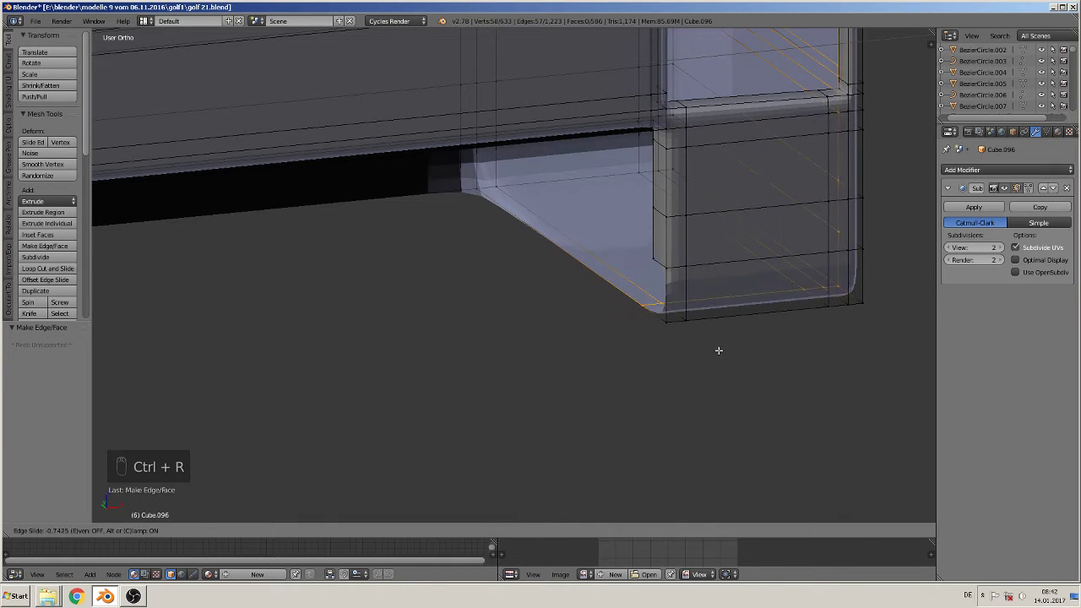
{"action": "left_click", "coordinate": [727, 355]}
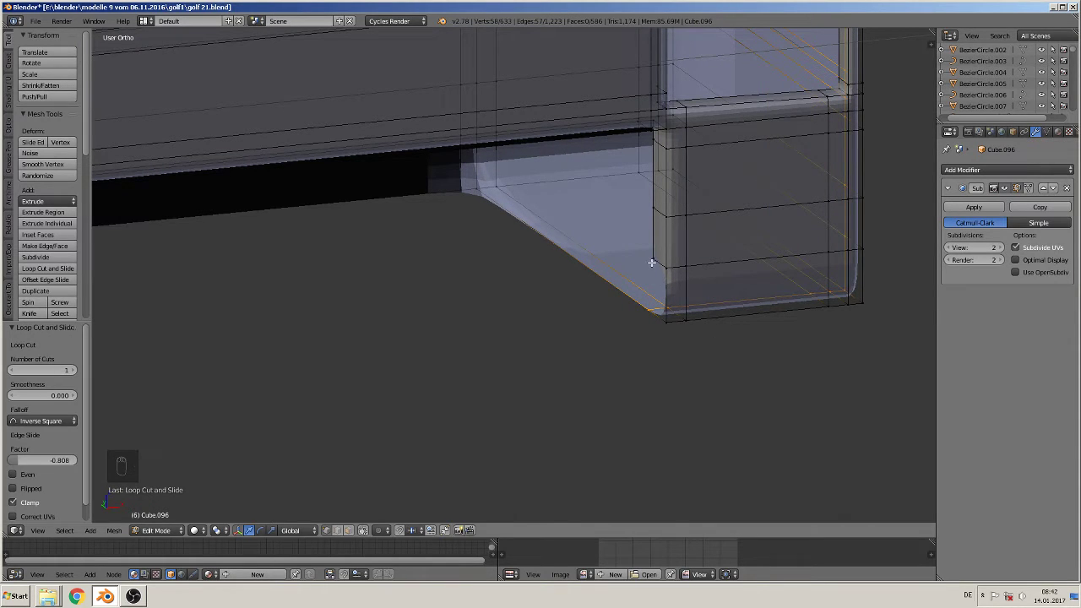
Fill the gap below the extruded border at the large cutout's other lower corner with a face and clear the selection.
{"action": "right_click", "coordinate": [641, 313]}
{"action": "right_click", "coordinate": [664, 328], "text": "shift"}
{"action": "right_click", "coordinate": [666, 272], "text": "shift"}
{"action": "right_click", "coordinate": [649, 263], "text": "shift"}
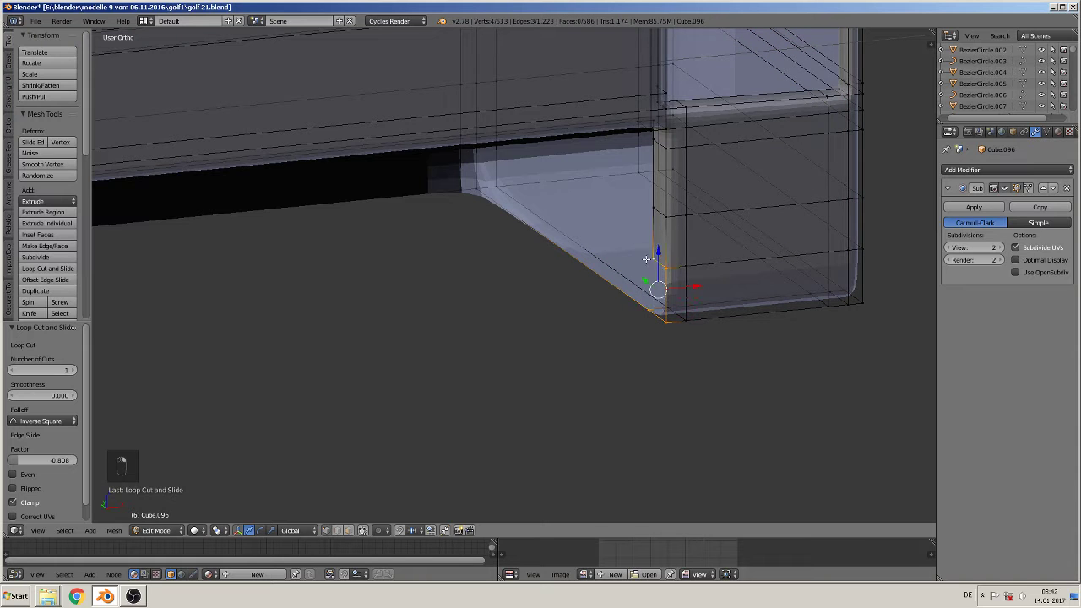
{"action": "key", "text": "f"}
{"action": "key", "text": "r"}
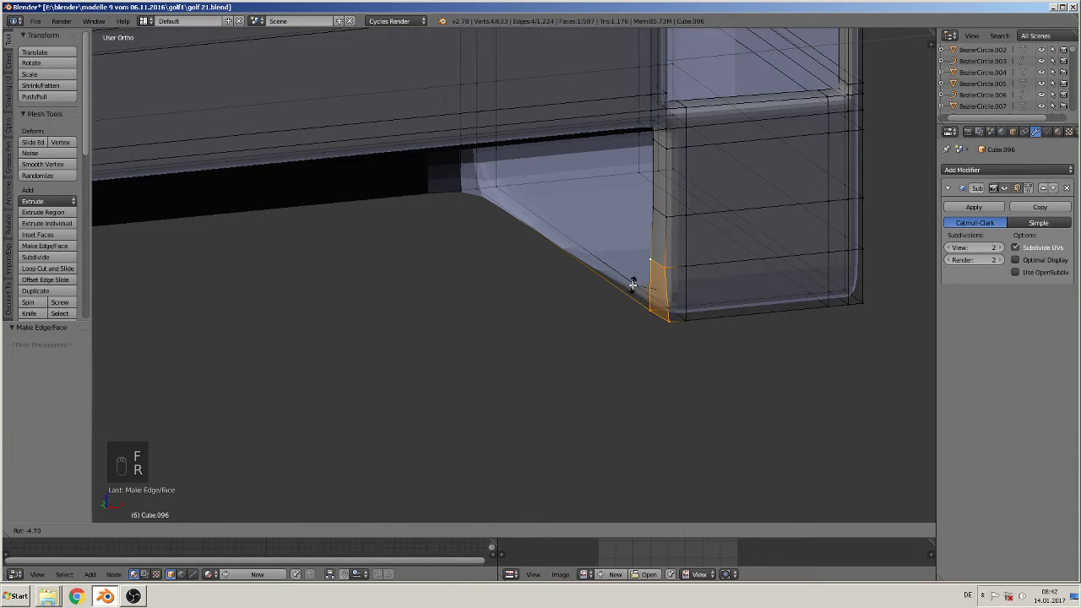
{"action": "right_click", "coordinate": [632, 281]}
{"action": "scroll", "coordinate": [626, 287], "scroll_direction": "down", "scroll_amount": 3}
{"action": "key", "text": "a"}
{"action": "scroll", "coordinate": [583, 310], "scroll_direction": "down", "scroll_amount": 3}
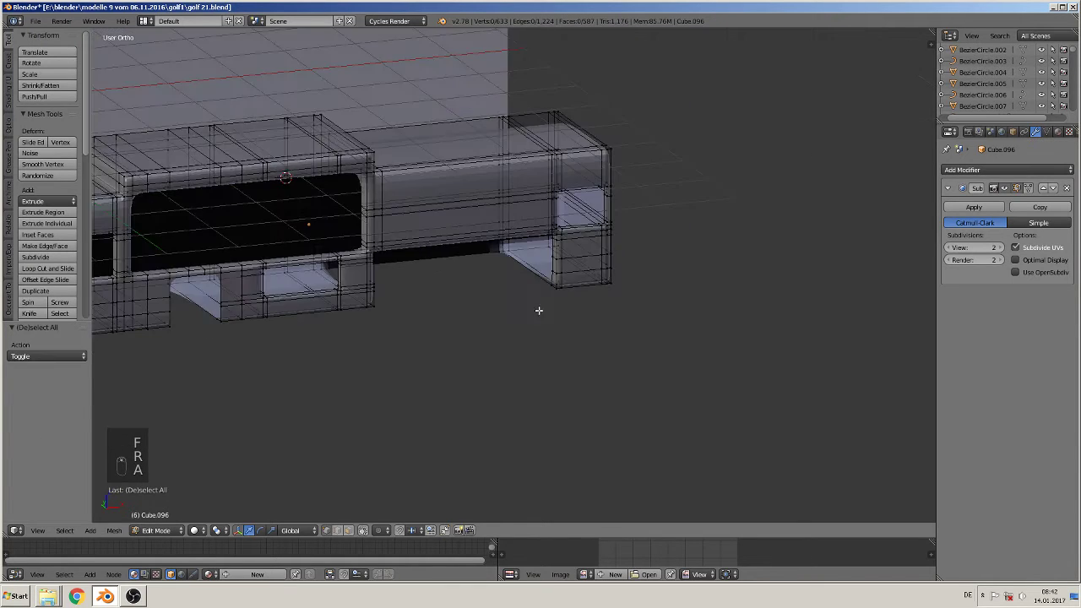
Select the visible front border vertices of the arched cutout and extrude them inward by about 0.118 along Y.
{"action": "middle_click_drag", "start_coordinate": [538, 310], "coordinate": [415, 301]}
{"action": "middle_click_drag", "start_coordinate": [338, 299], "coordinate": [560, 335], "text": "shift"}
{"action": "scroll", "coordinate": [541, 331], "scroll_direction": "up", "scroll_amount": 4}
{"action": "middle_click_drag", "start_coordinate": [339, 318], "coordinate": [440, 319]}
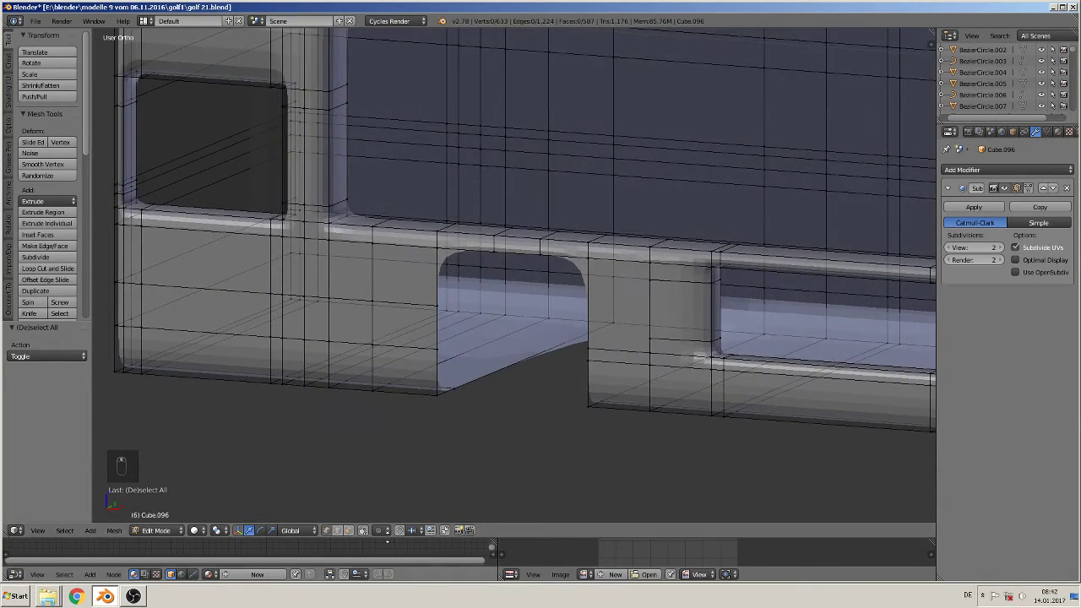
{"action": "left_click", "coordinate": [363, 531]}
{"action": "right_click", "coordinate": [441, 250]}
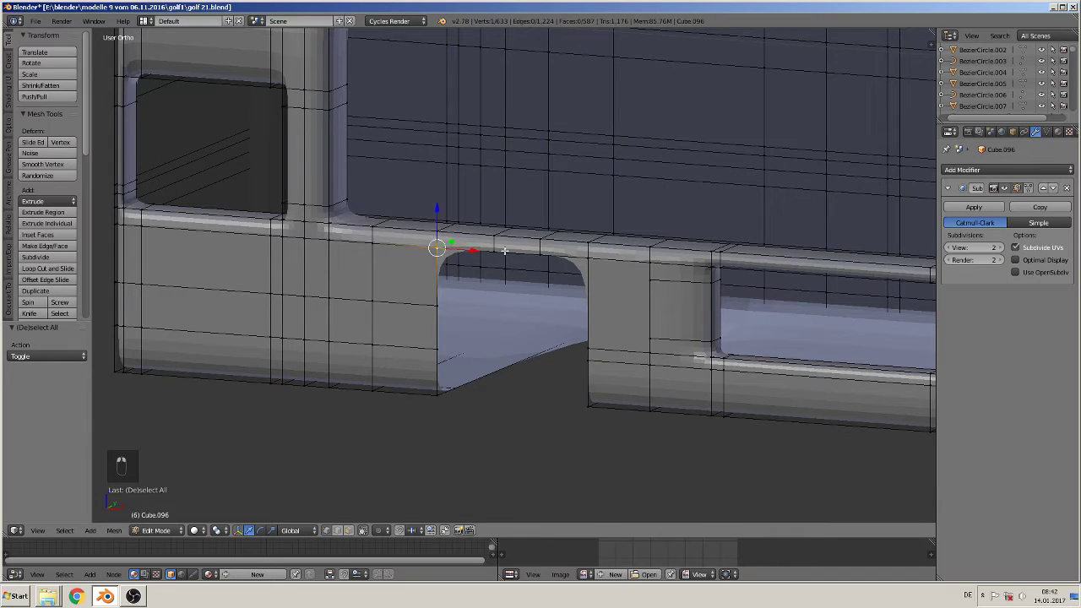
{"action": "right_click", "coordinate": [497, 252], "text": "shift"}
{"action": "right_click", "coordinate": [537, 255], "text": "shift"}
{"action": "right_click", "coordinate": [584, 259], "text": "shift"}
{"action": "right_click", "coordinate": [591, 344], "text": "shift"}
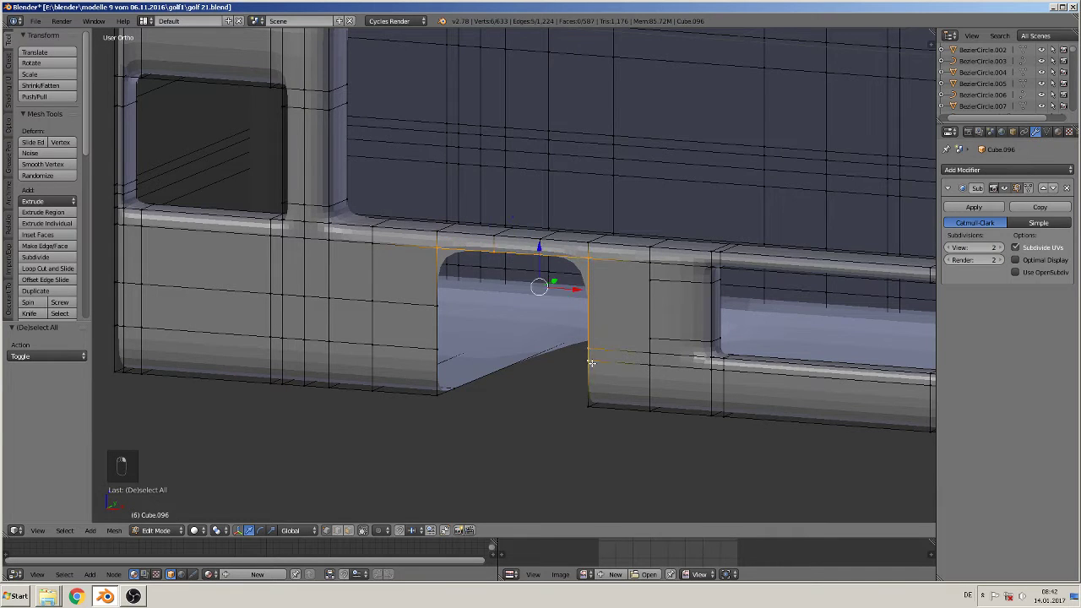
{"action": "right_click", "coordinate": [436, 296], "text": "shift"}
{"action": "middle_click_drag", "start_coordinate": [481, 369], "coordinate": [447, 386]}
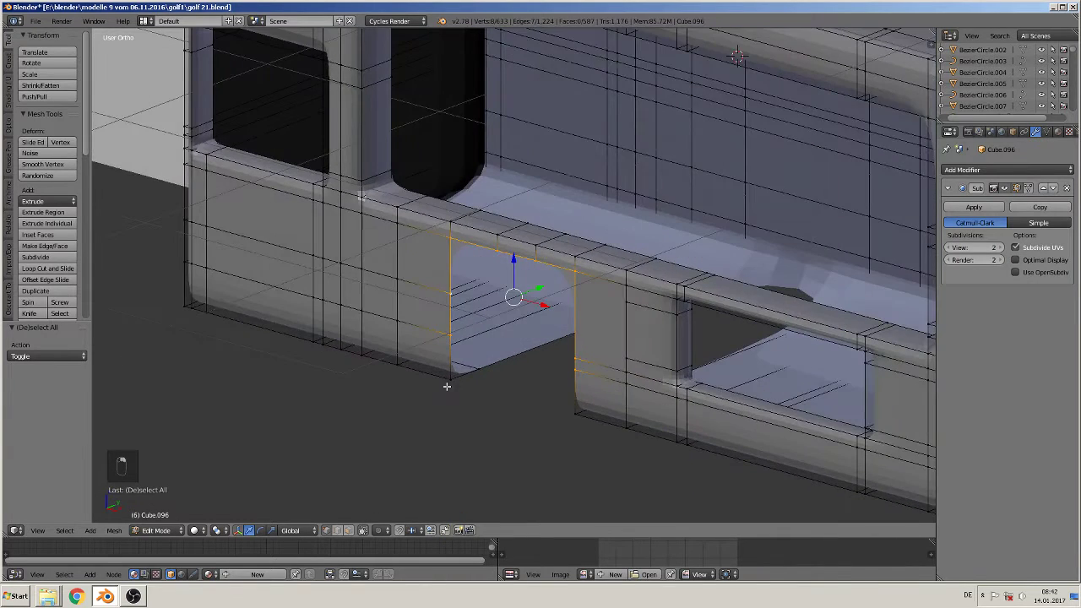
{"action": "key", "text": "e"}
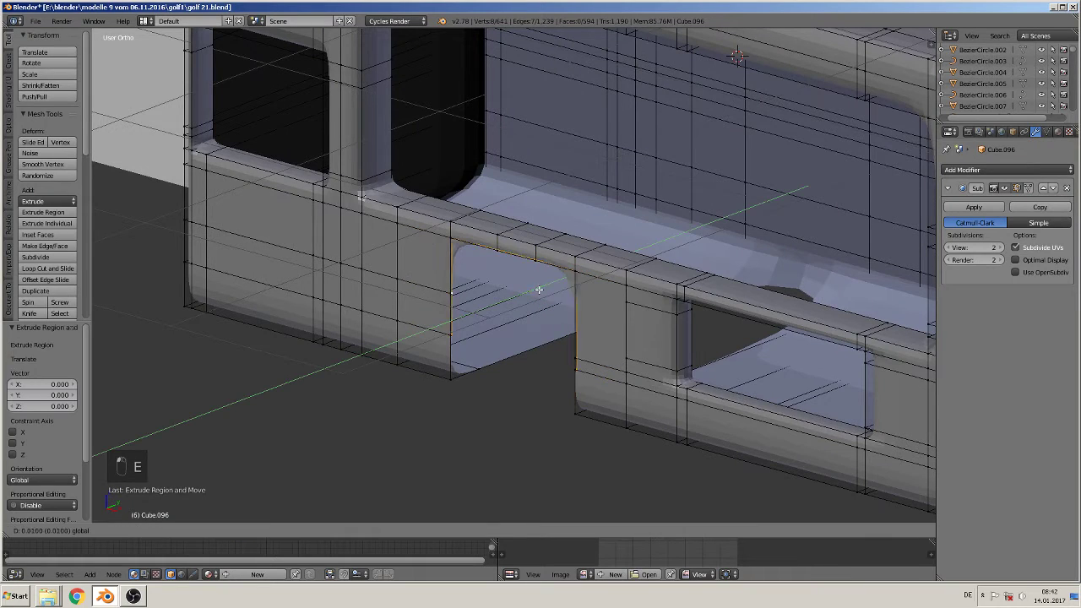
{"action": "left_click_drag", "start_coordinate": [552, 289], "coordinate": [556, 293]}
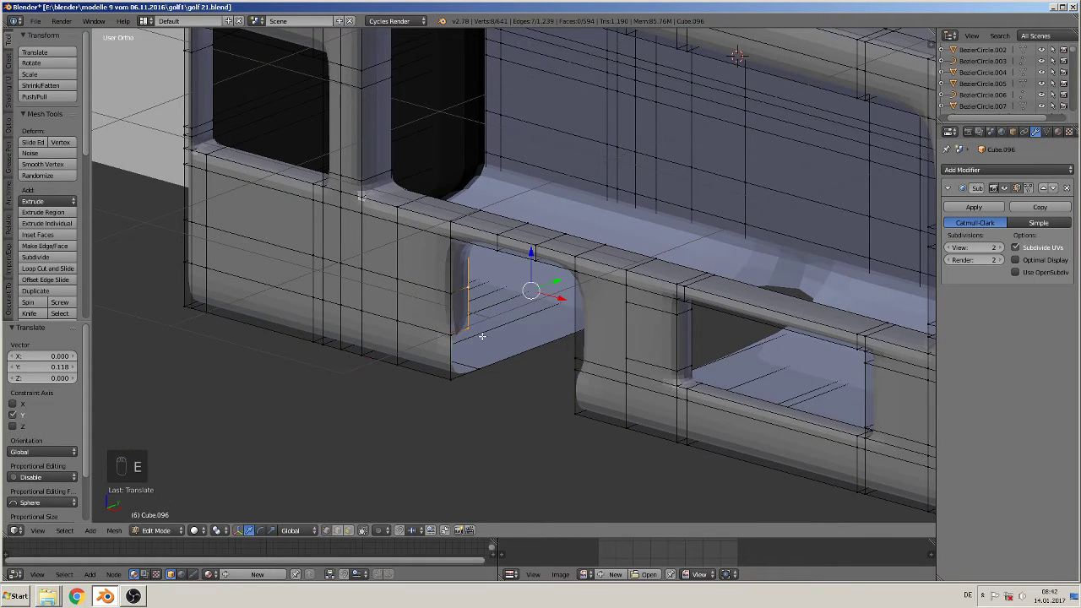
Fill the gap below the extruded border at the arched cutout's lower left corner with a four-vertex face.
{"action": "right_click", "coordinate": [477, 339]}
{"action": "right_click", "coordinate": [479, 370], "text": "shift"}
{"action": "right_click", "coordinate": [447, 386], "text": "shift"}
{"action": "right_click", "coordinate": [454, 334], "text": "shift"}
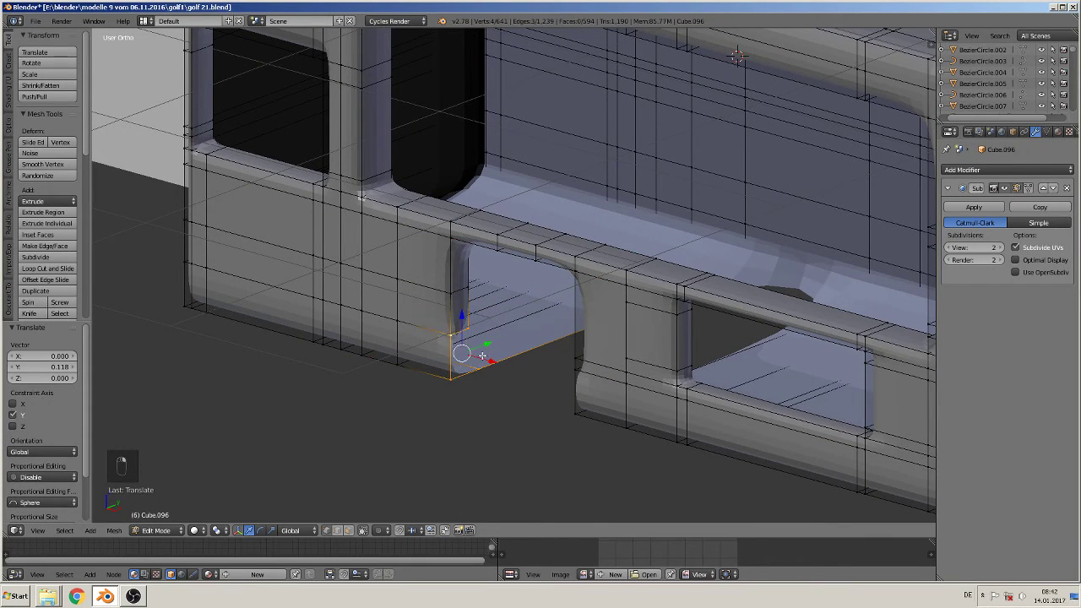
{"action": "key", "text": "f"}
Close the matching gap at the arched cutout's lower right corner with a face between its four corner vertices.
{"action": "middle_click_drag", "start_coordinate": [489, 369], "coordinate": [582, 313]}
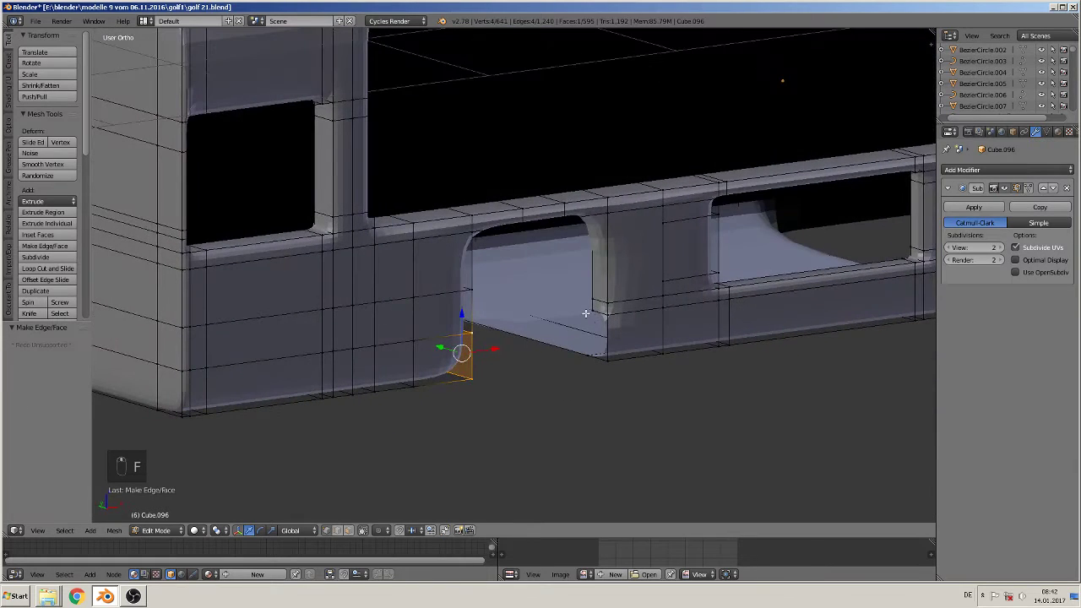
{"action": "right_click", "coordinate": [592, 312]}
{"action": "right_click", "coordinate": [587, 357], "text": "shift"}
{"action": "right_click", "coordinate": [605, 363], "text": "shift"}
{"action": "right_click", "coordinate": [608, 314], "text": "shift"}
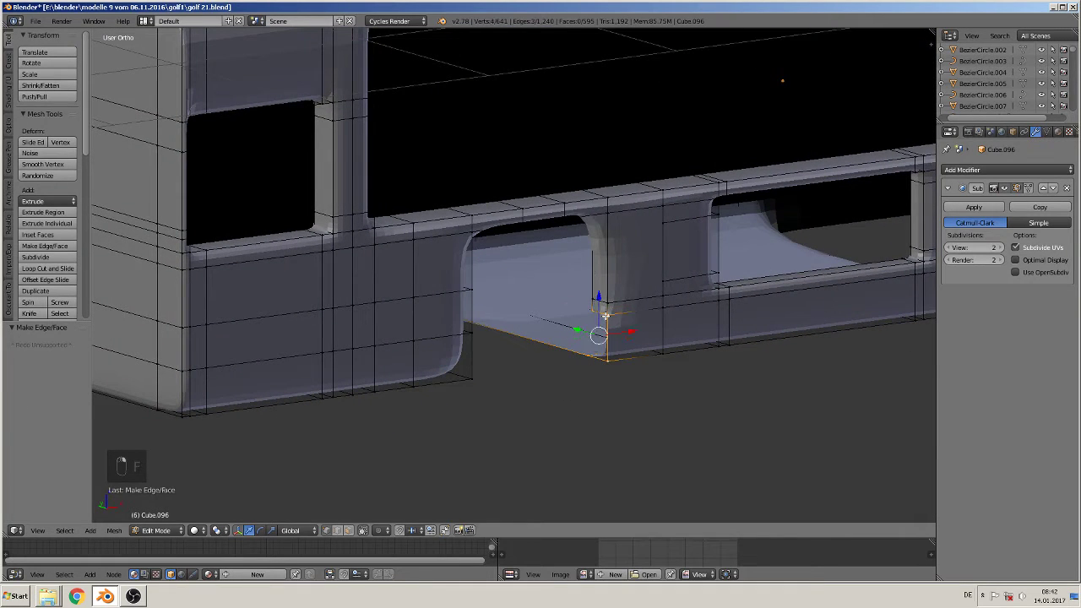
{"action": "scroll", "coordinate": [614, 334], "scroll_direction": "down", "scroll_amount": 3}
Leave mesh editing and show the dashboard in front view with Material viewport shading so the reference photo can be compared.
{"action": "key", "text": "Tab"}
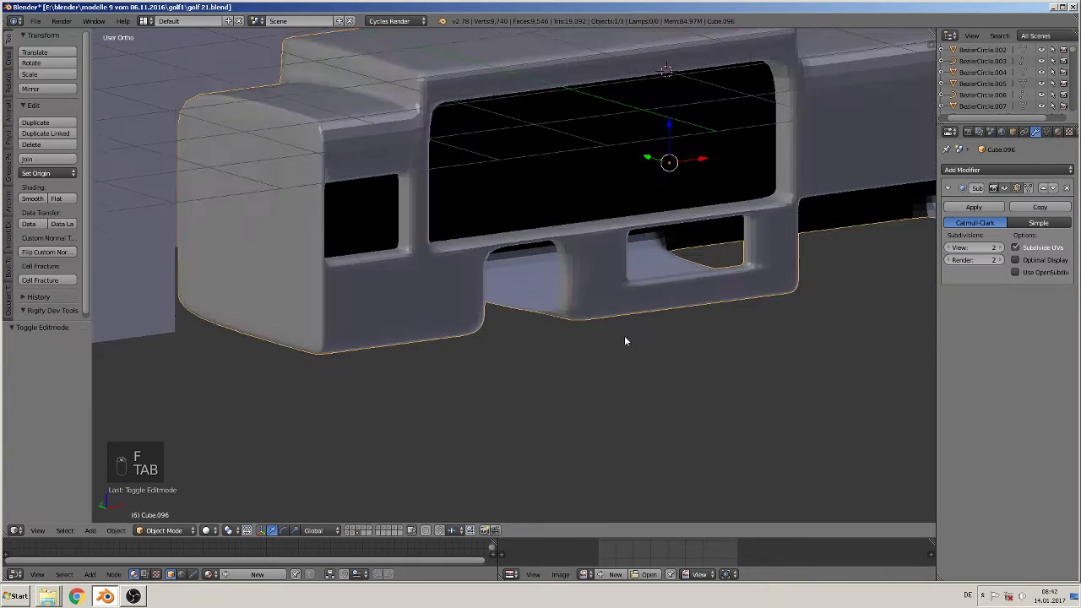
{"action": "middle_click_drag", "start_coordinate": [625, 339], "coordinate": [547, 350]}
{"action": "scroll", "coordinate": [590, 301], "scroll_direction": "down", "scroll_amount": 3}
{"action": "middle_click_drag", "start_coordinate": [655, 290], "coordinate": [473, 348], "text": "shift"}
{"action": "key", "text": "KP_1"}
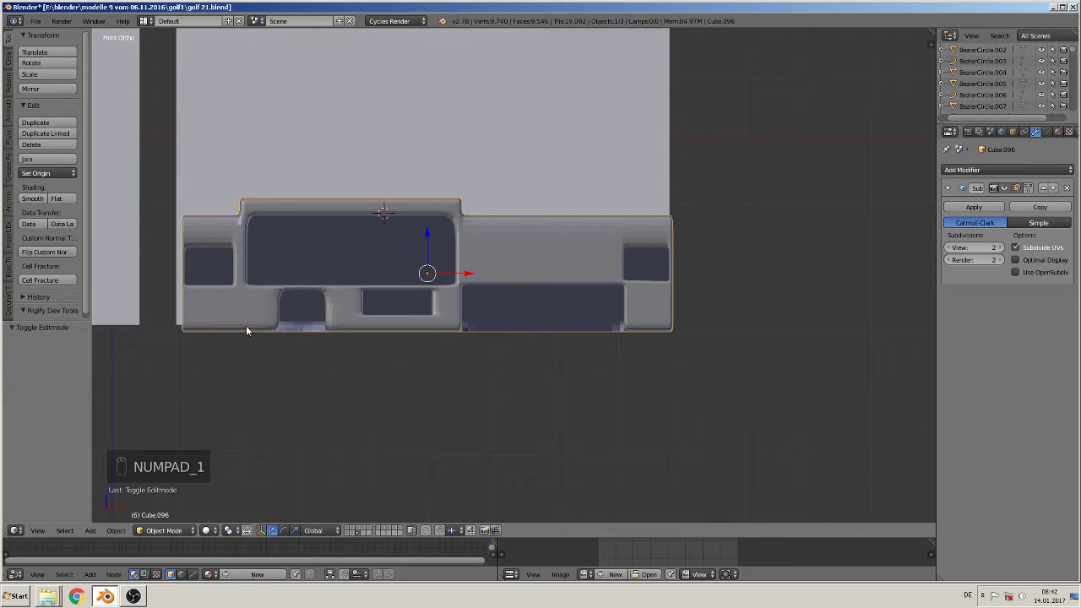
{"action": "left_click", "coordinate": [207, 531]}
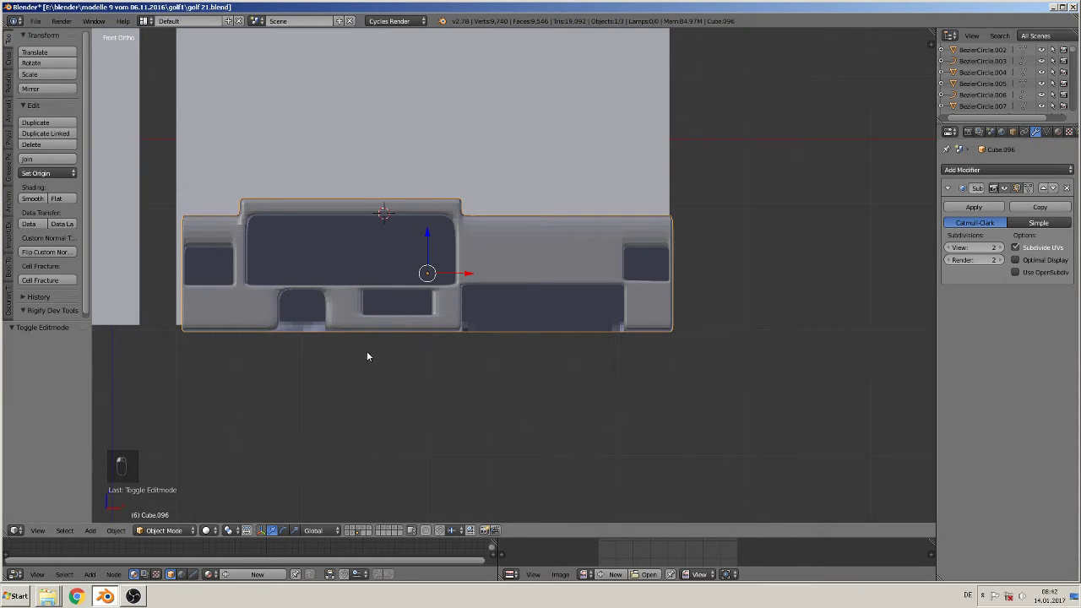
{"action": "left_click", "coordinate": [208, 531]}
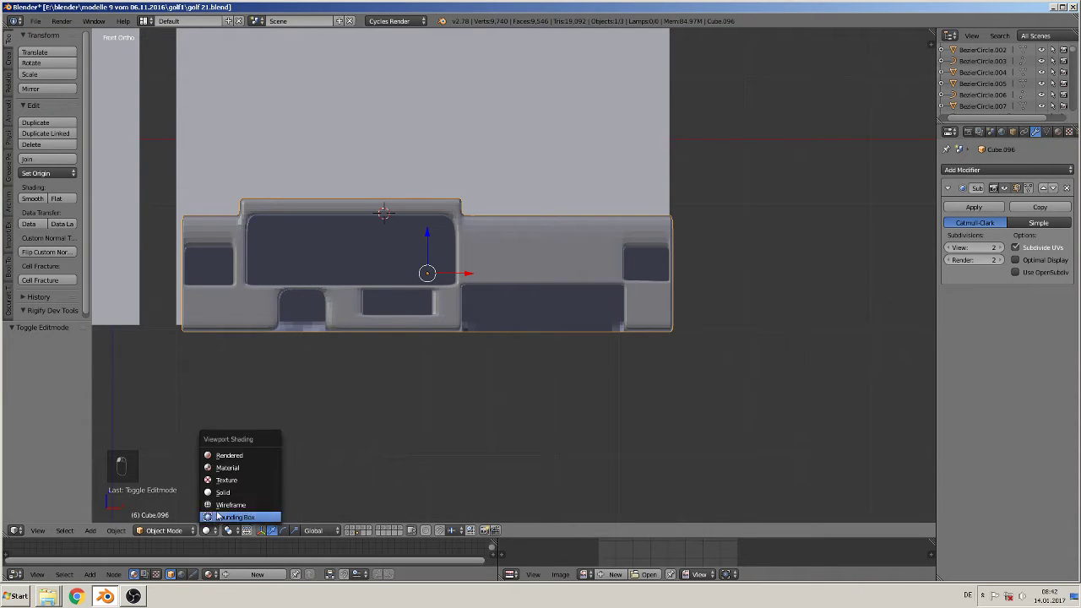
{"action": "left_click", "coordinate": [228, 470]}
{"action": "scroll", "coordinate": [486, 216], "scroll_direction": "down", "scroll_amount": 2}
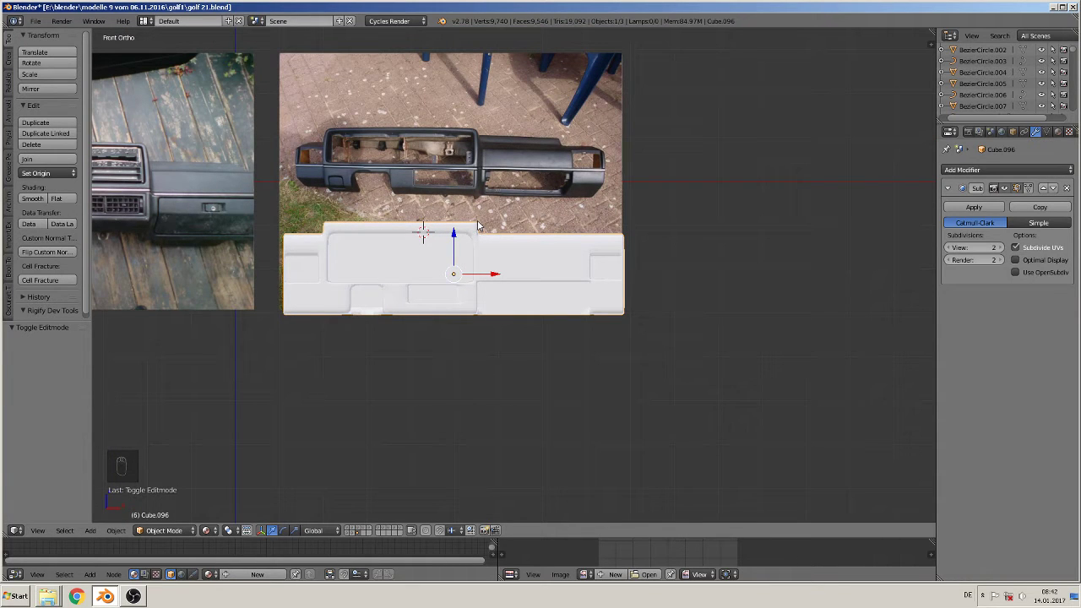
{"action": "scroll", "coordinate": [482, 254], "scroll_direction": "up", "scroll_amount": 2}
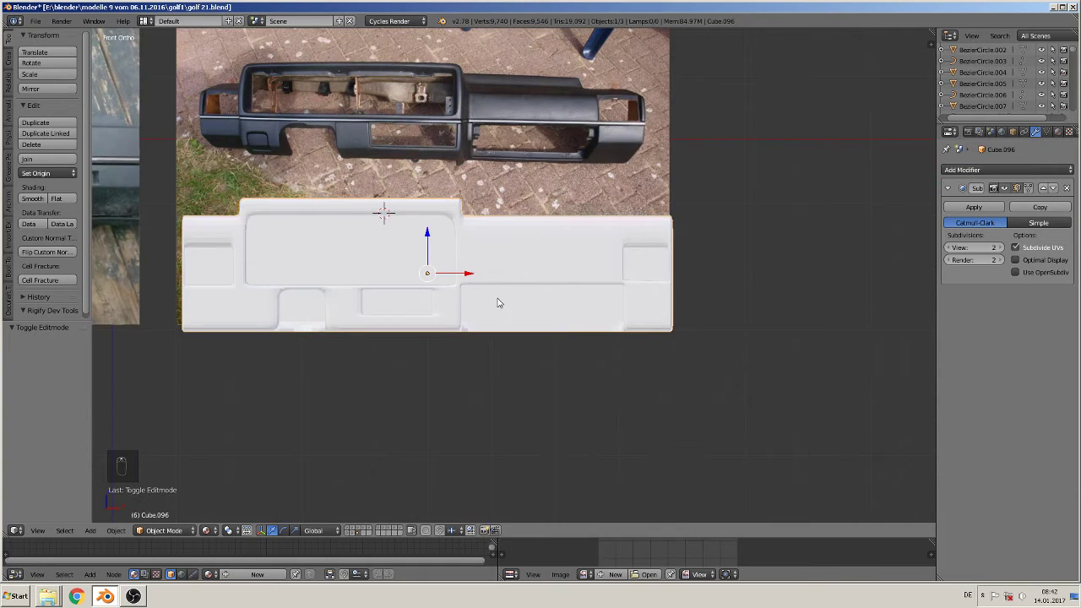
{"action": "middle_click_drag", "start_coordinate": [495, 329], "coordinate": [442, 346], "text": "shift"}
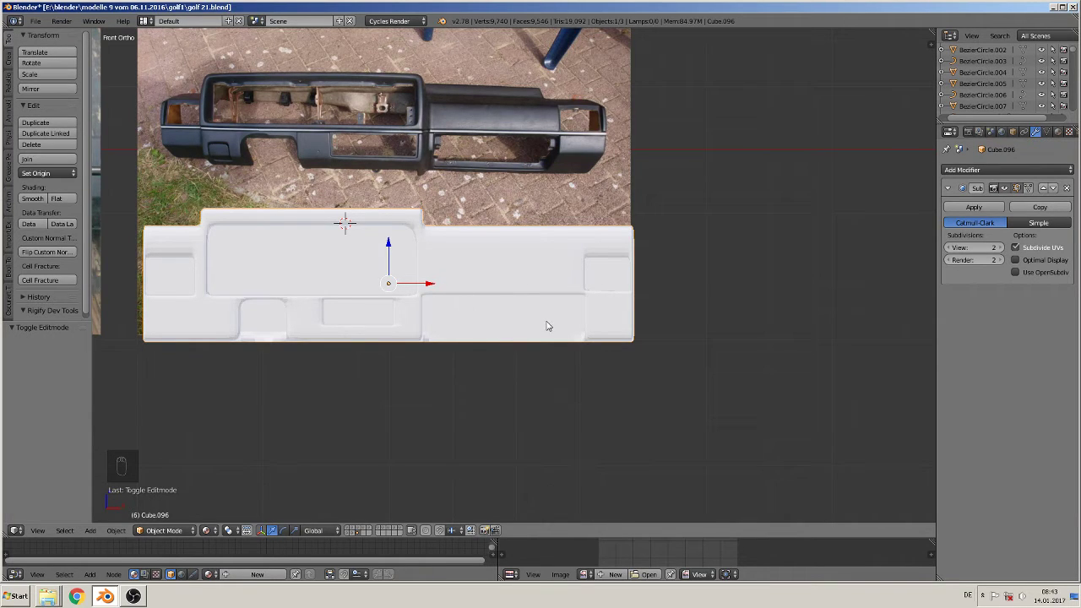
Select all vertices of the dashboard's right end section and move them inward along X, shortening the right half.
{"action": "key", "text": "Tab"}
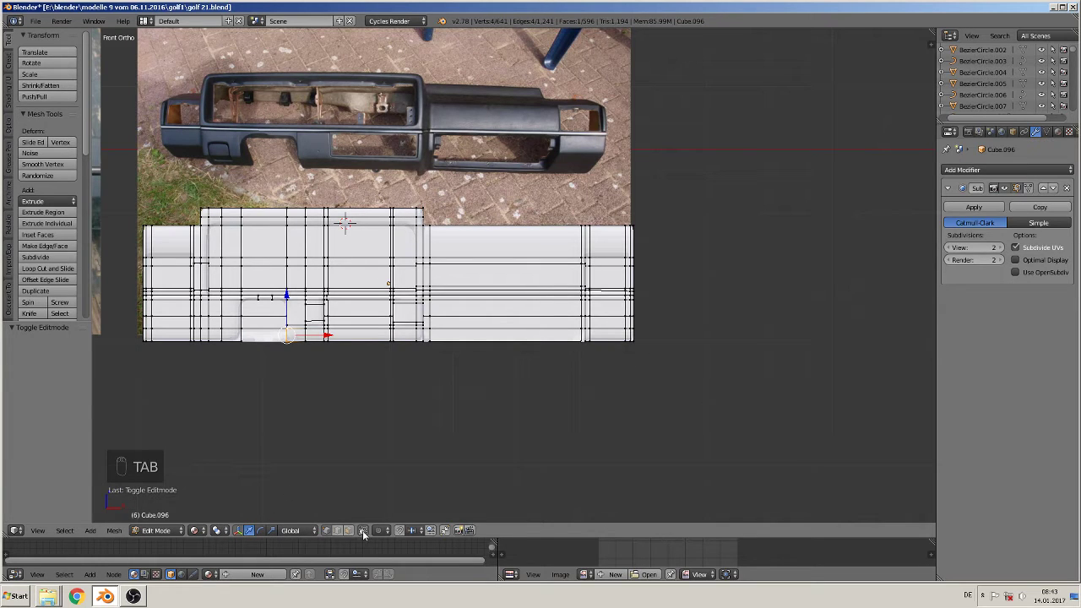
{"action": "key", "text": "a"}
{"action": "key", "text": "a"}
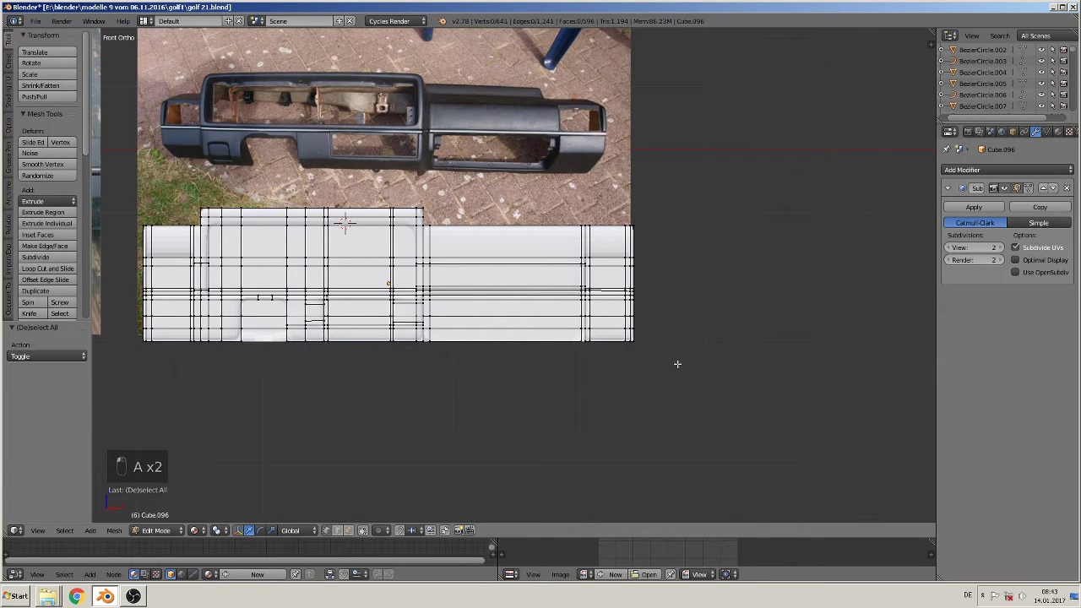
{"action": "key", "text": "b"}
{"action": "left_click_drag", "start_coordinate": [677, 364], "coordinate": [561, 203]}
{"action": "left_click_drag", "start_coordinate": [642, 289], "coordinate": [637, 294]}
{"action": "key", "text": "Tab"}
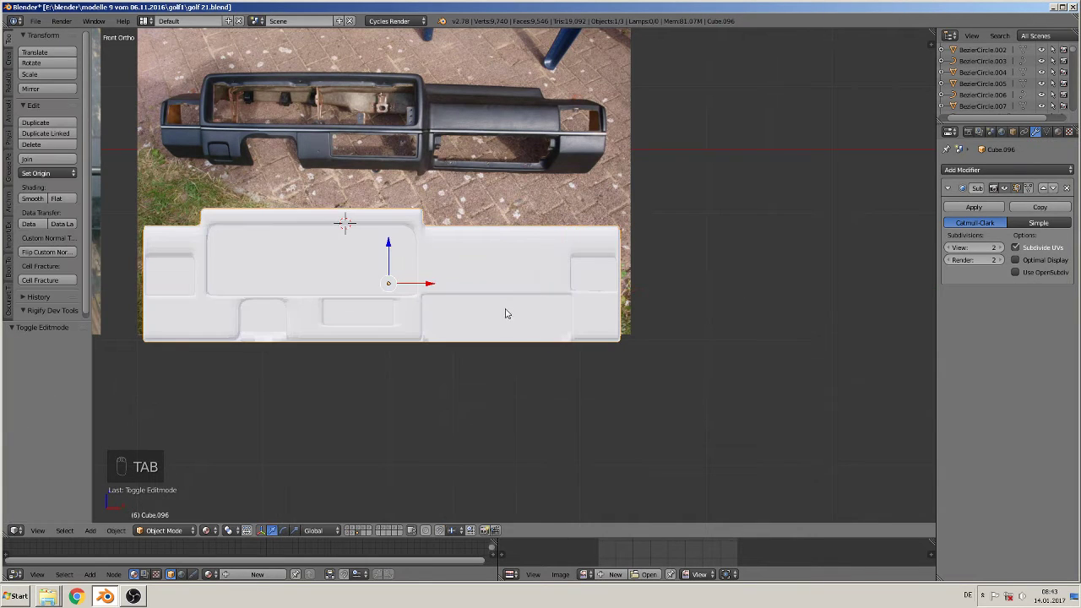
Shift the right end section further inward by -0.134 along X, followed by another small inward move.
{"action": "key", "text": "Tab"}
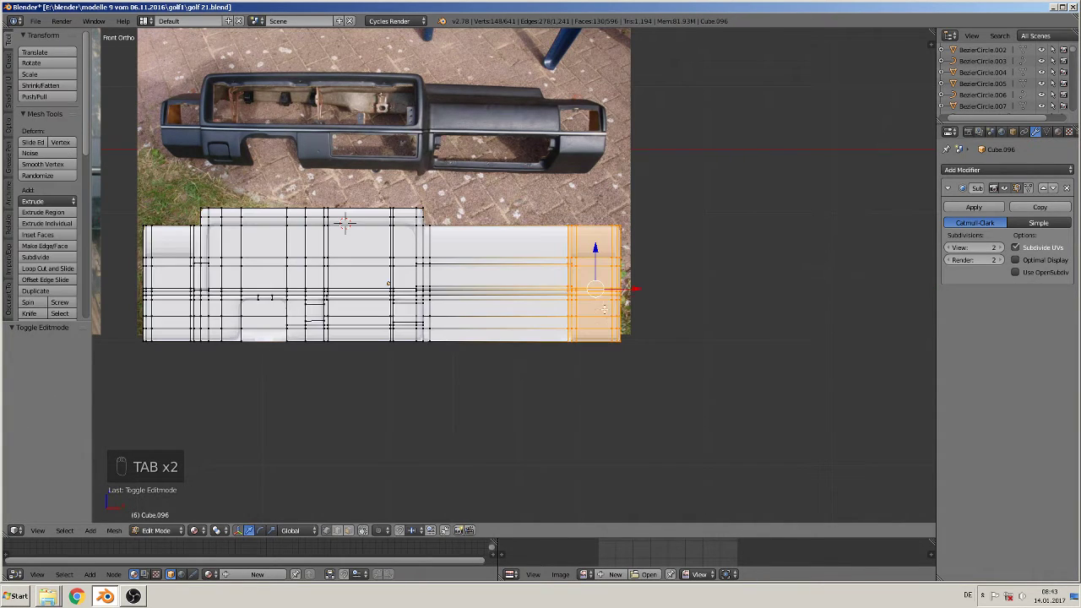
{"action": "left_click_drag", "start_coordinate": [636, 287], "coordinate": [625, 289]}
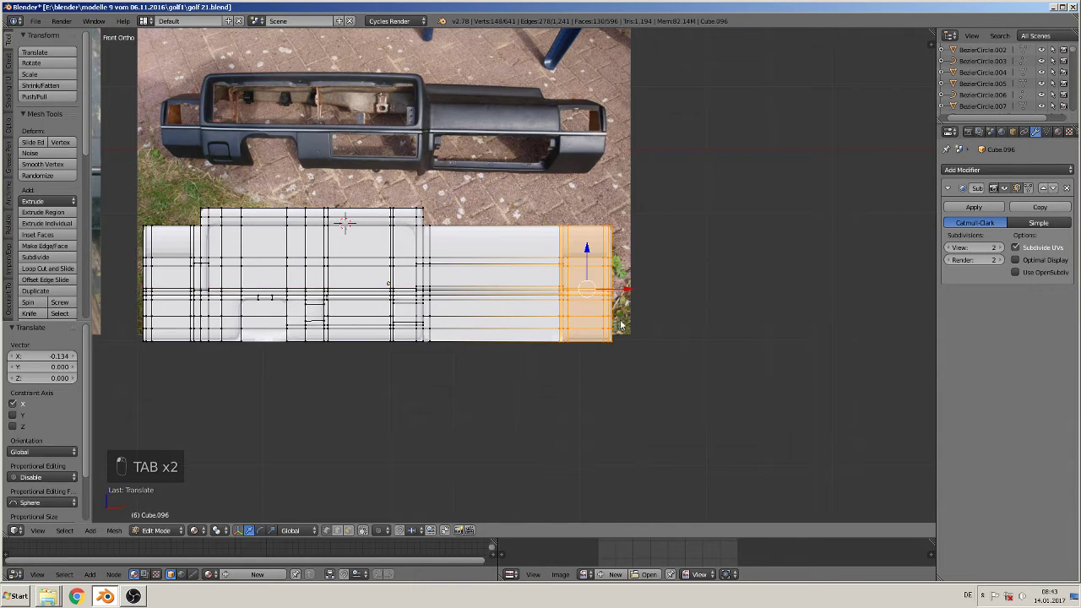
{"action": "key", "text": "Tab"}
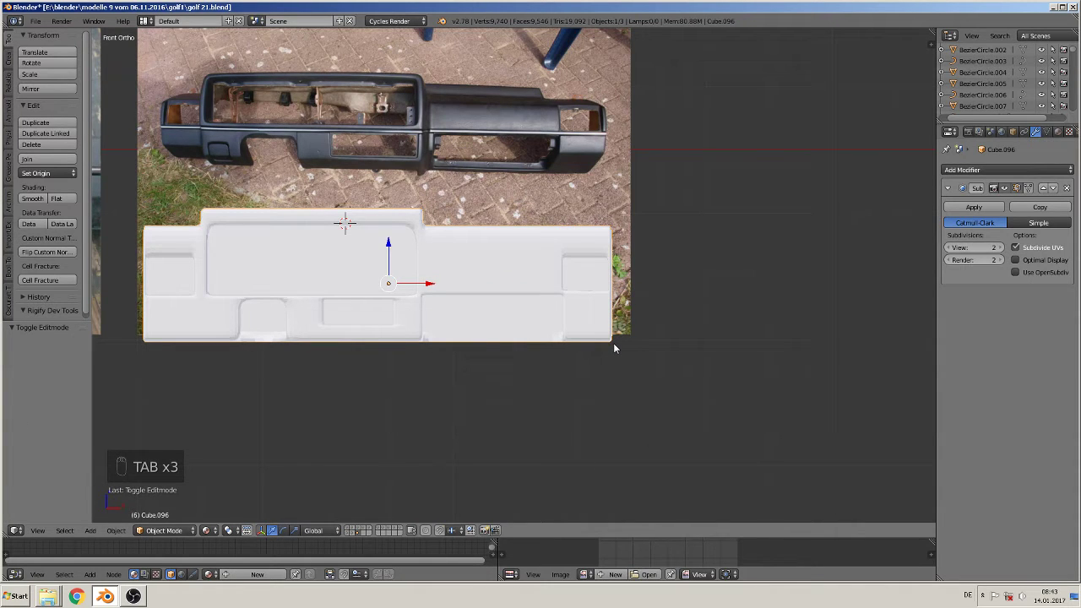
{"action": "key", "text": "Tab"}
{"action": "left_click_drag", "start_coordinate": [627, 289], "coordinate": [619, 290]}
{"action": "key", "text": "Tab"}
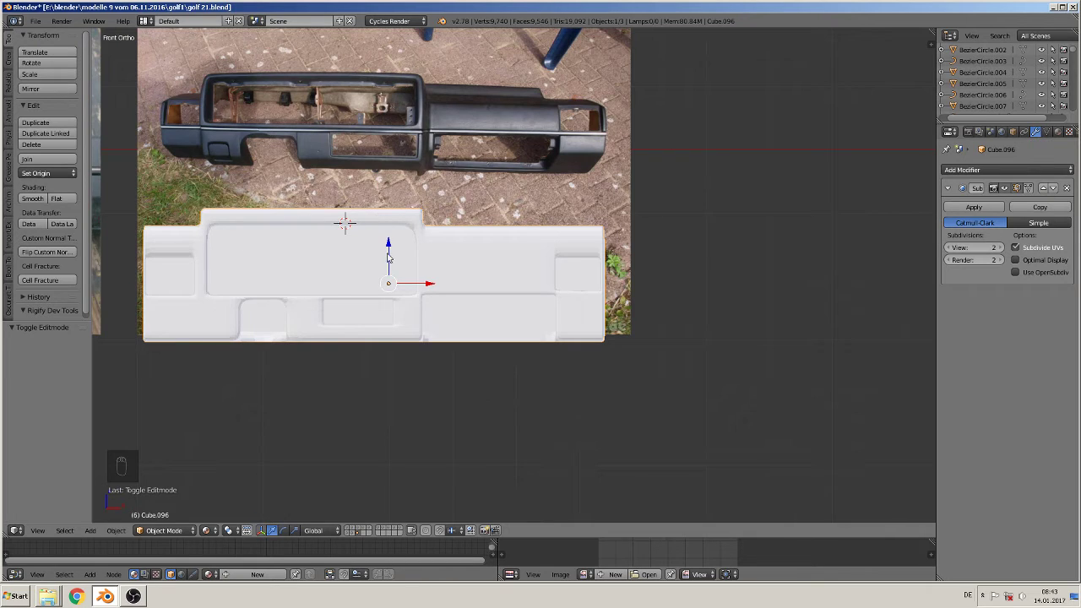
Select everything from the large opening's right edge to the right end, move it about 0.525 along X and nudge it slightly back.
{"action": "key", "text": "Tab"}
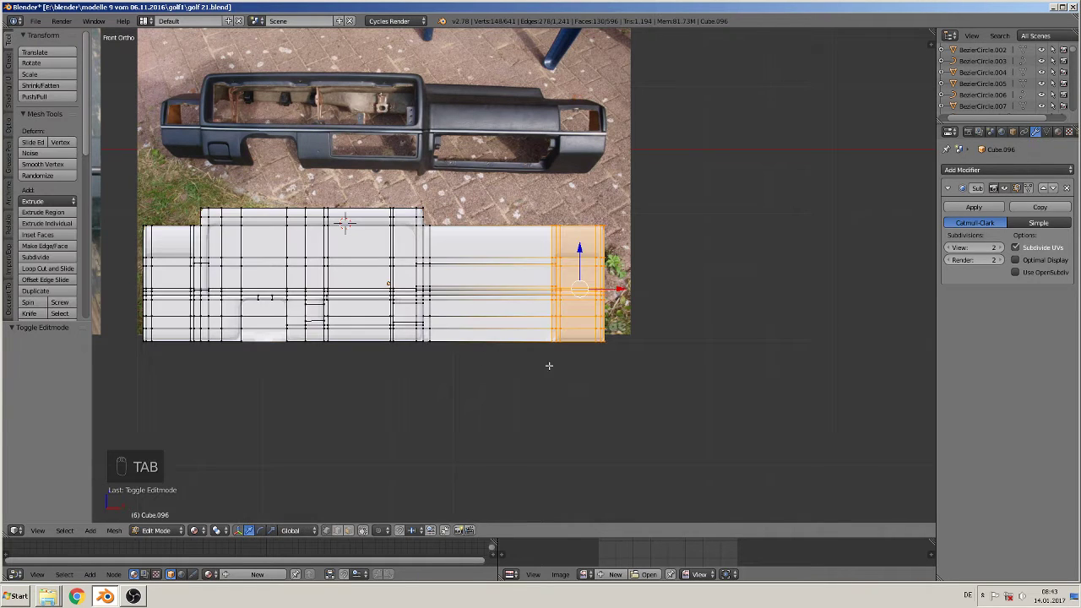
{"action": "key", "text": "a"}
{"action": "key", "text": "a"}
{"action": "key", "text": "b"}
{"action": "left_click_drag", "start_coordinate": [656, 370], "coordinate": [377, 195]}
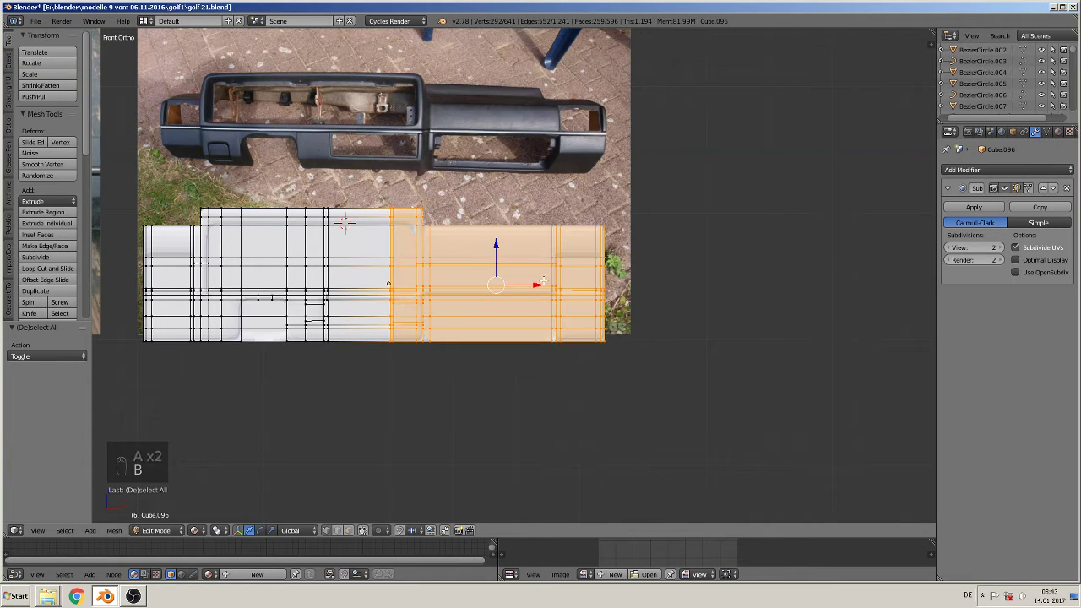
{"action": "key", "text": "g"}
{"action": "key", "text": "x"}
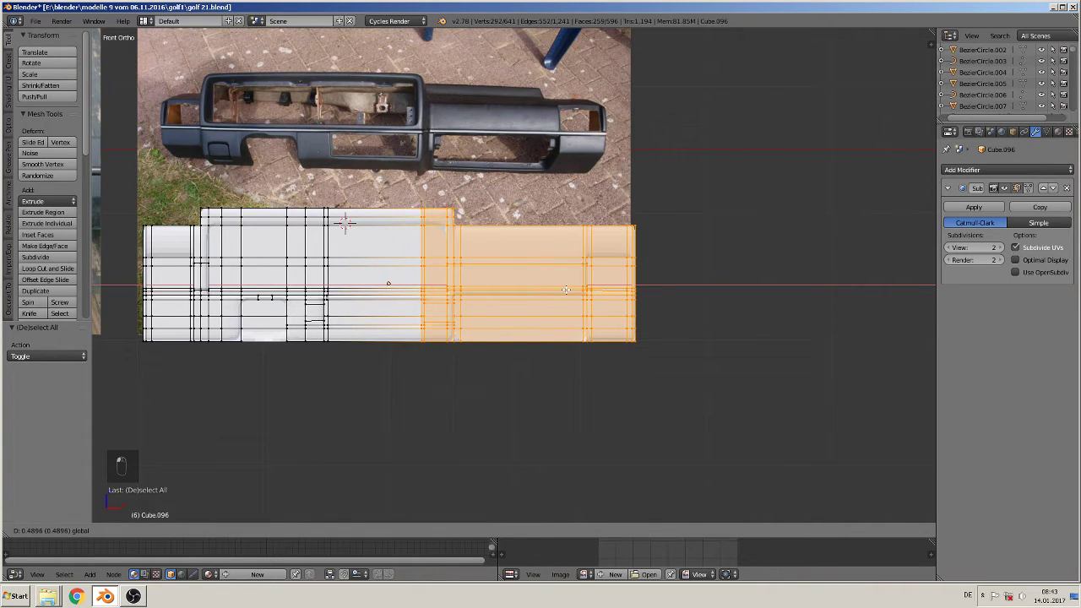
{"action": "left_click", "coordinate": [568, 290]}
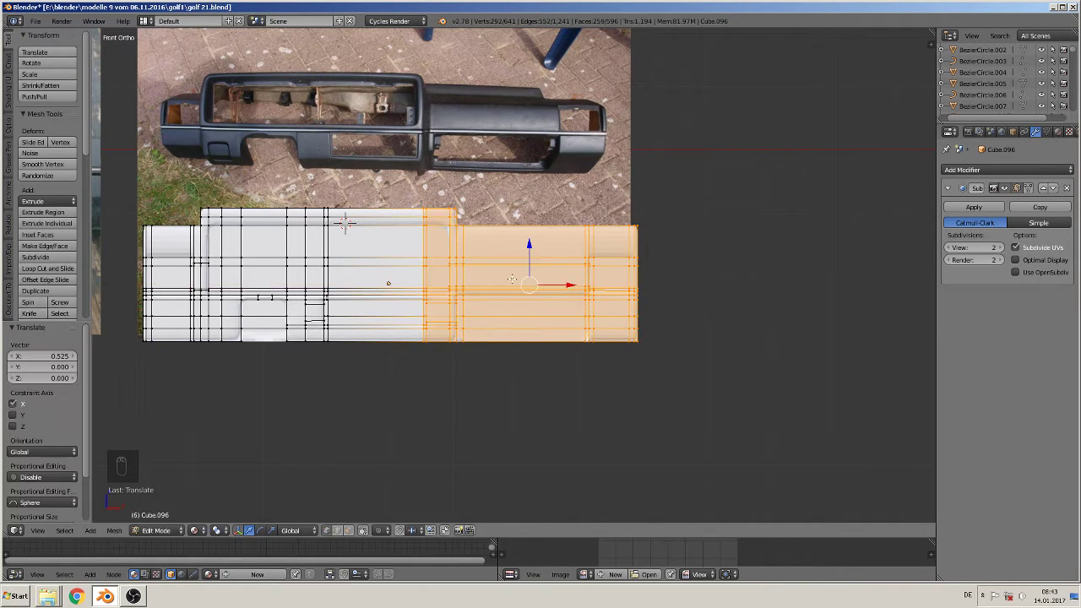
{"action": "key", "text": "Tab"}
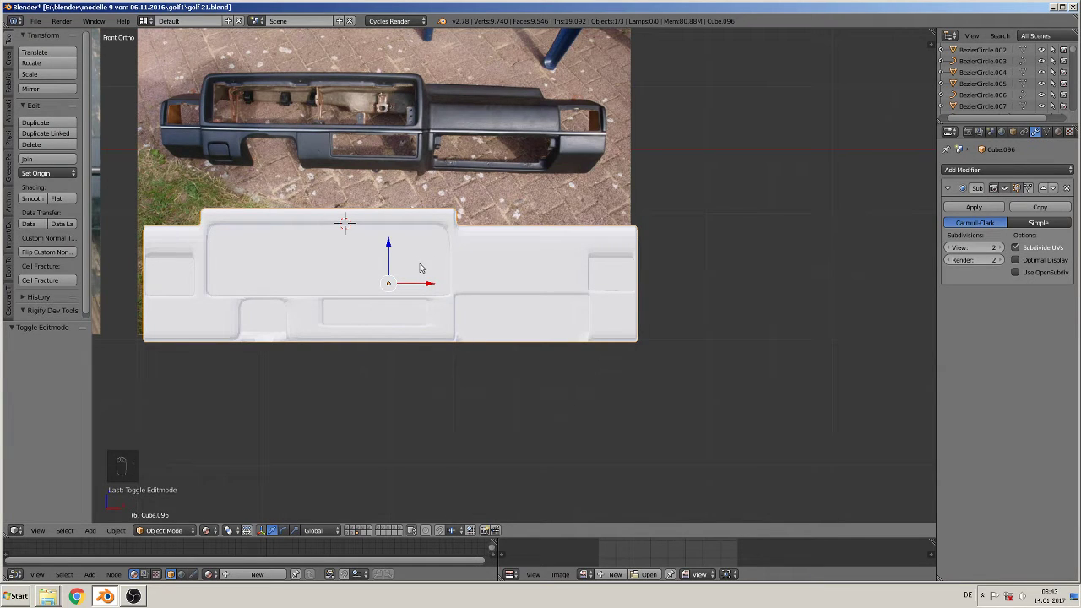
{"action": "key", "text": "Tab"}
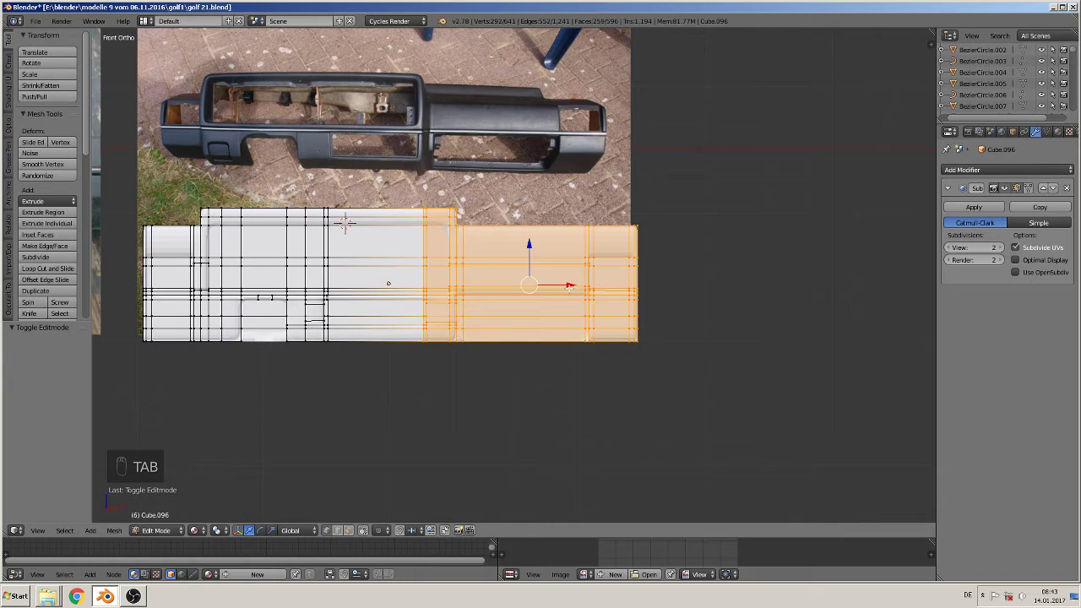
{"action": "key", "text": "Tab"}
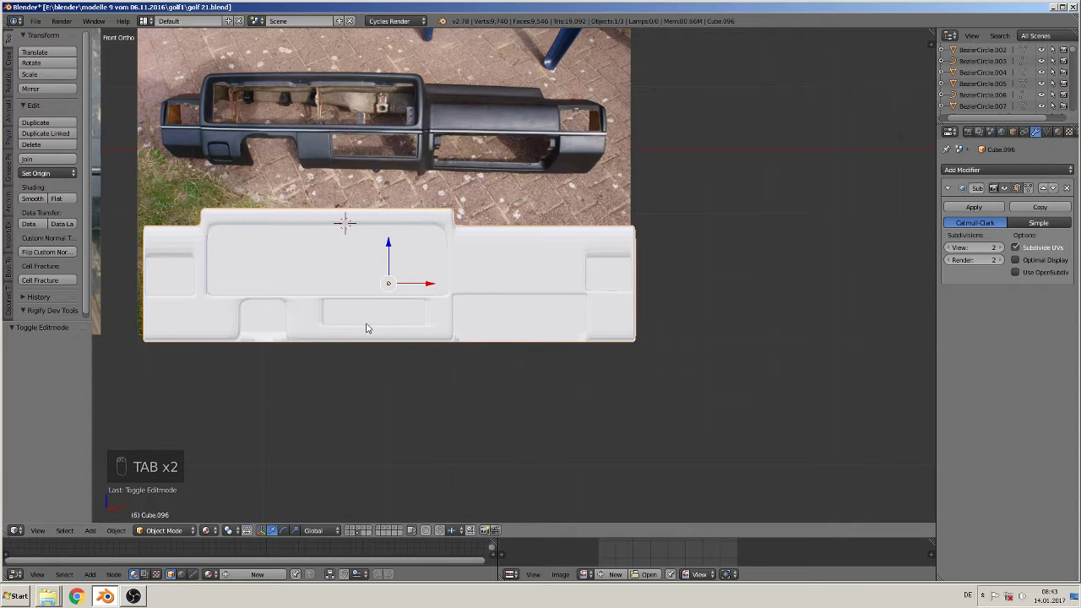
Select everything from the arched cutout's right edge to the right end and move it outward along X to widen the cutout.
{"action": "middle_click_drag", "start_coordinate": [369, 329], "coordinate": [445, 325], "text": "shift"}
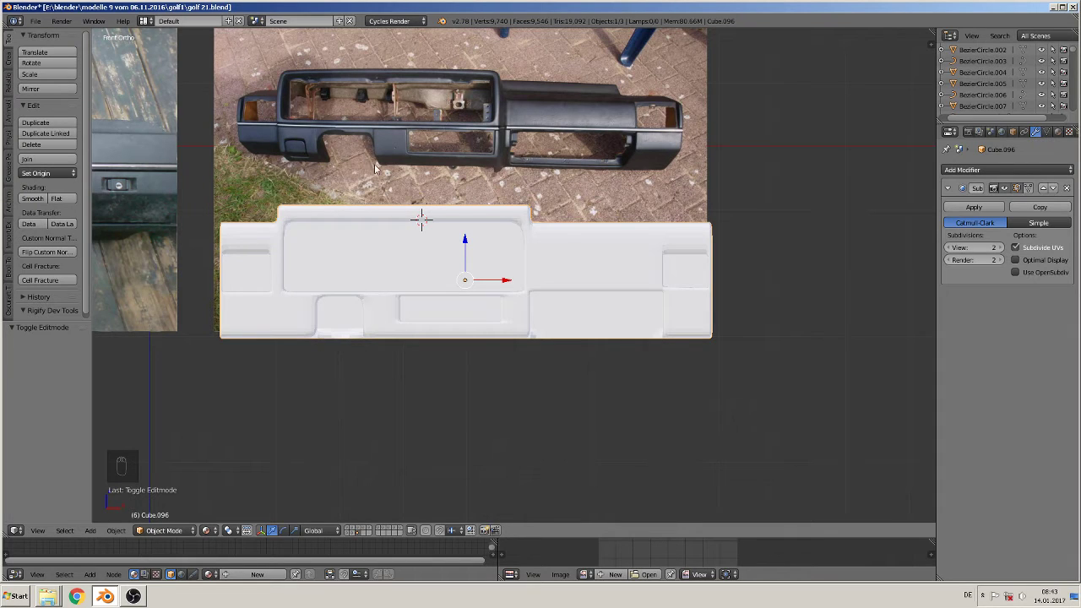
{"action": "key", "text": "Tab"}
{"action": "key", "text": "a"}
{"action": "key", "text": "a"}
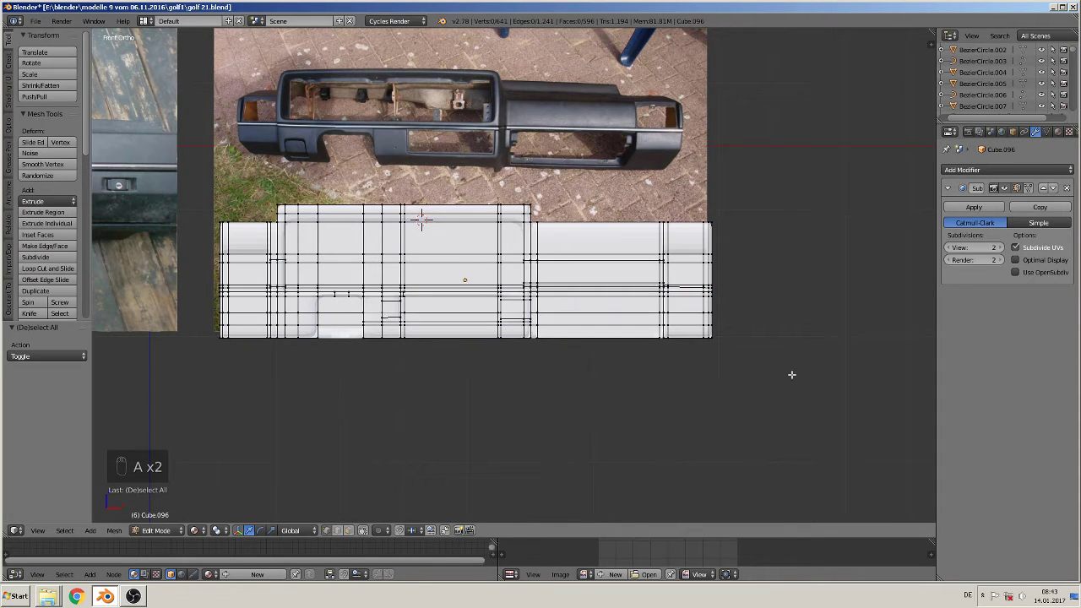
{"action": "key", "text": "b"}
{"action": "left_click_drag", "start_coordinate": [792, 374], "coordinate": [338, 181]}
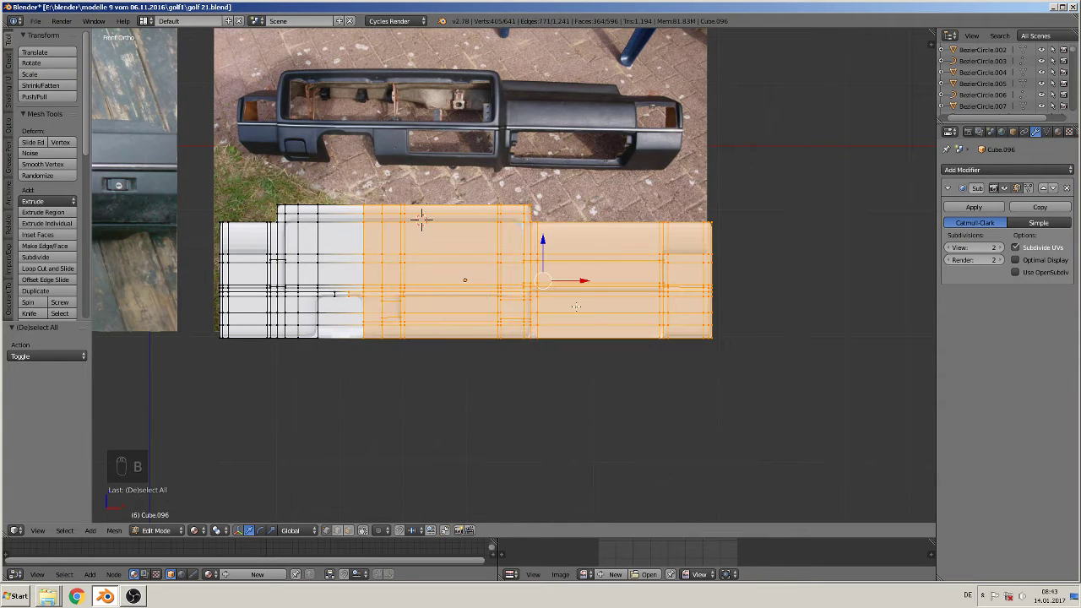
{"action": "left_click_drag", "start_coordinate": [583, 282], "coordinate": [586, 288]}
{"action": "key", "text": "Tab"}
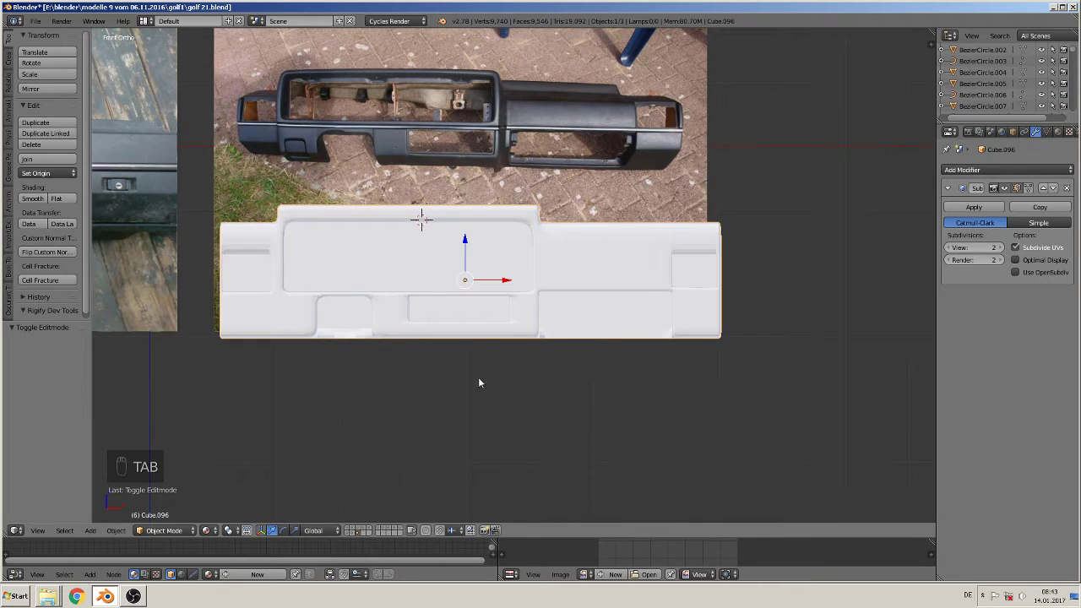
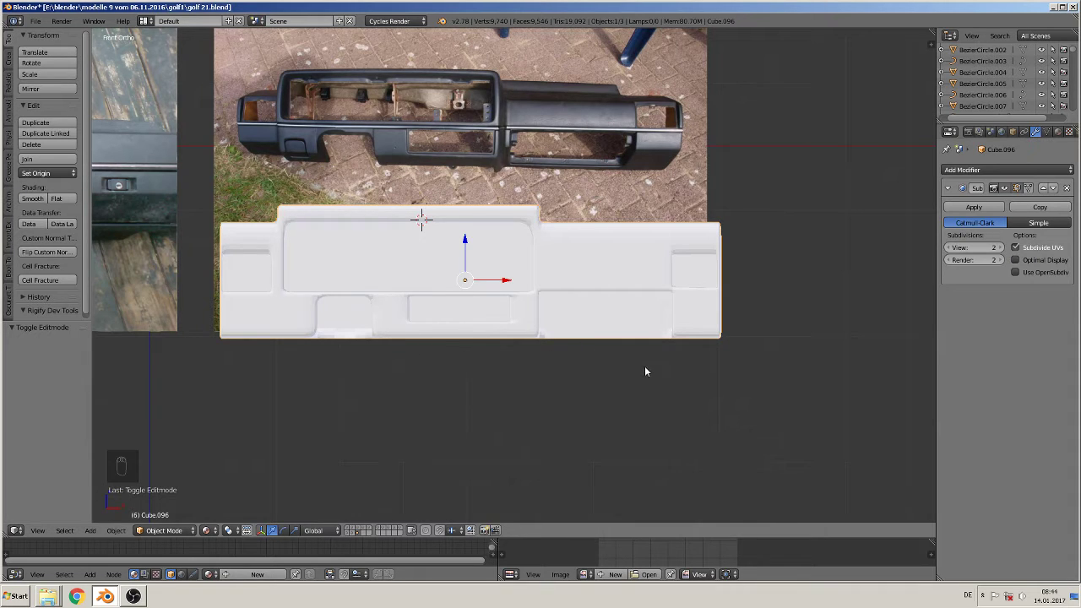
Scale the whole dashboard by about 0.905 along Z and clear the selection.
{"action": "key", "text": "s"}
{"action": "key", "text": "z"}
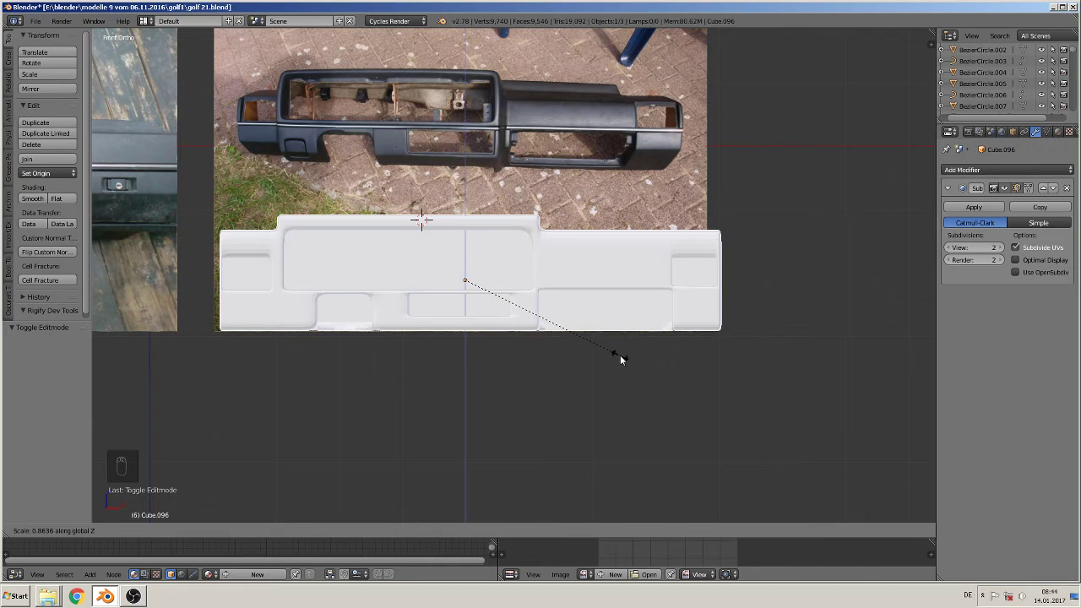
{"action": "left_click", "coordinate": [626, 358]}
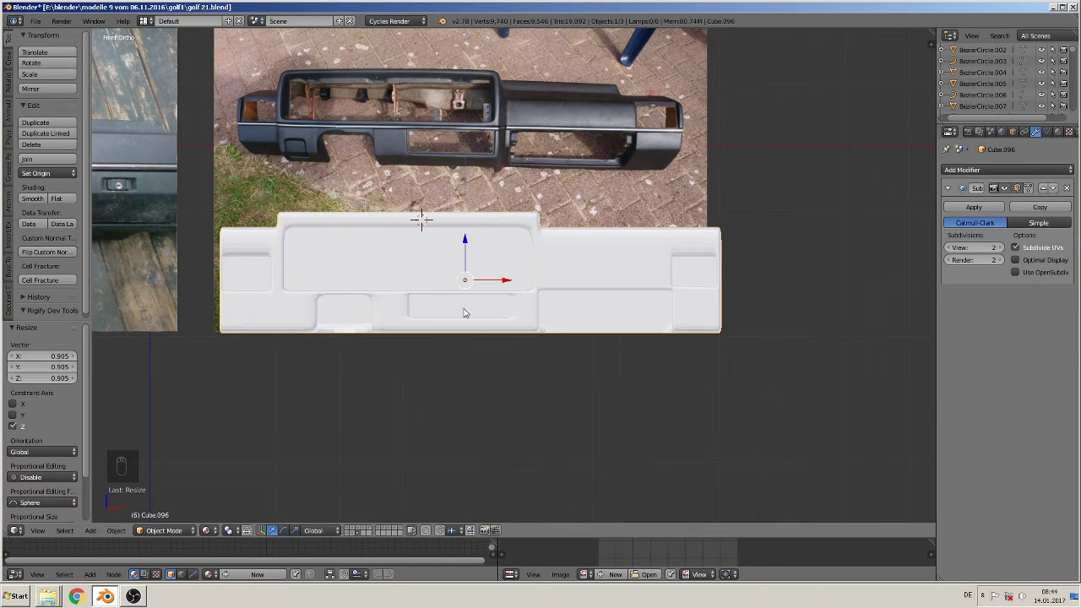
{"action": "key", "text": "a"}
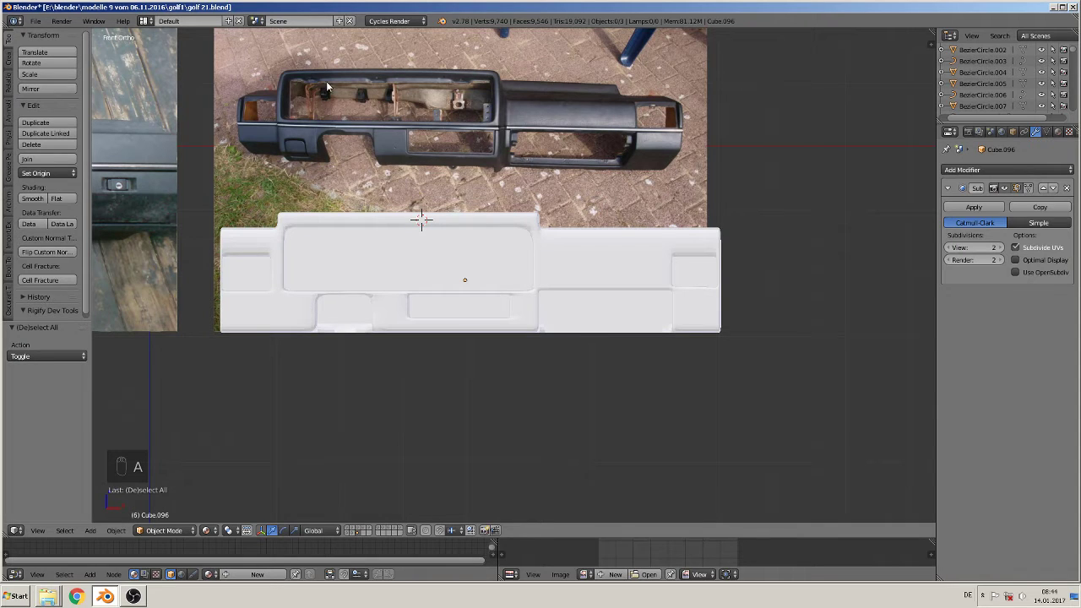
Select the dashboard's upper vertices across its full width and move them down along Z to lower the upper part.
{"action": "key", "text": "Tab"}
{"action": "key", "text": "a"}
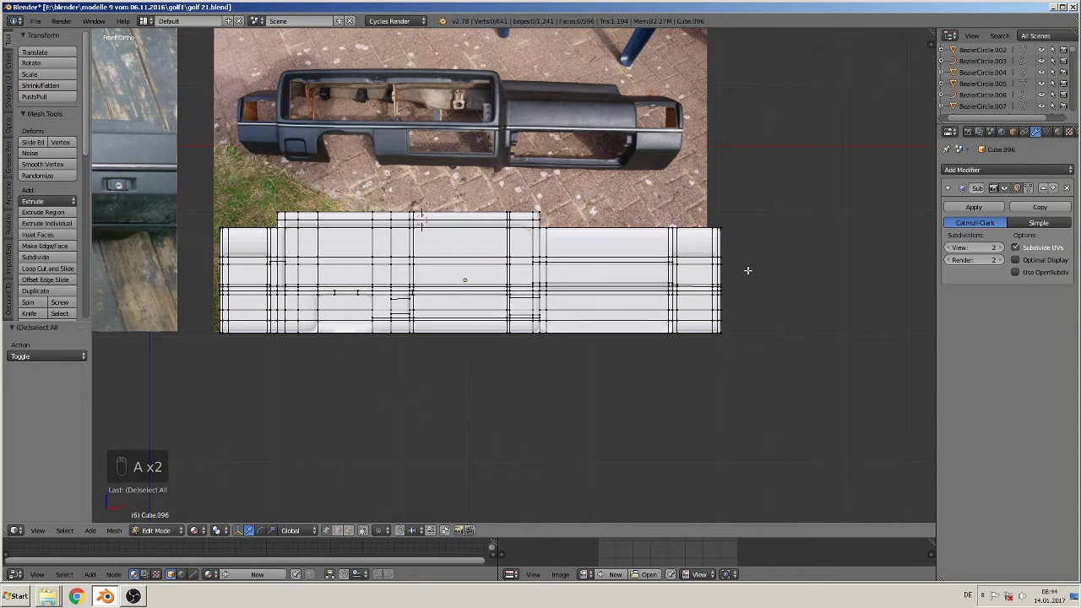
{"action": "key", "text": "b"}
{"action": "key", "text": "b"}
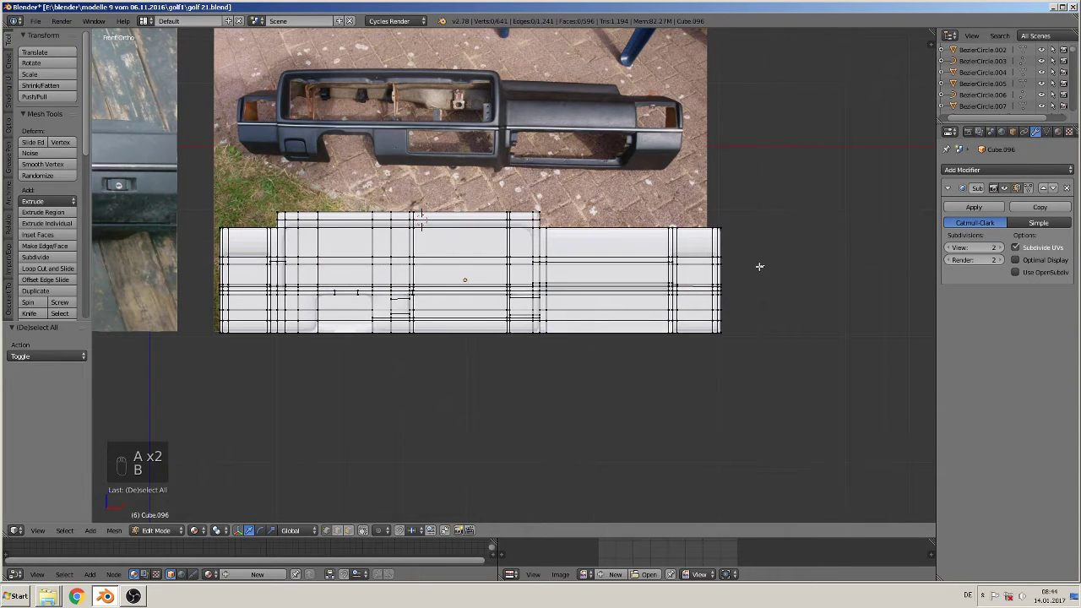
{"action": "left_click_drag", "start_coordinate": [760, 271], "coordinate": [194, 196]}
{"action": "left_click_drag", "start_coordinate": [442, 205], "coordinate": [442, 216]}
{"action": "key", "text": "Tab"}
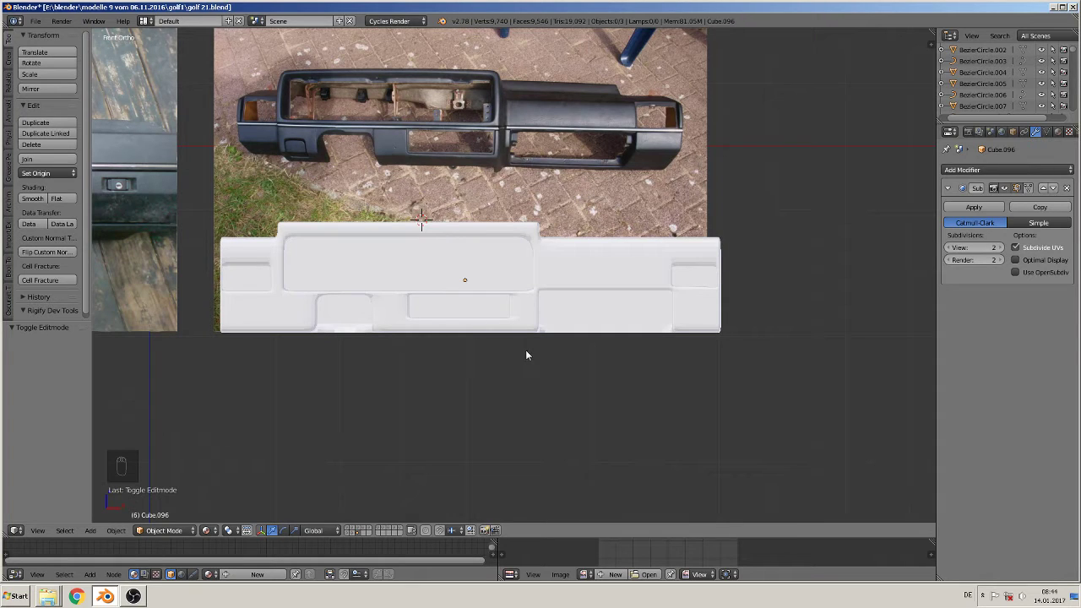
{"action": "key", "text": "Tab"}
{"action": "key", "text": "Tab"}
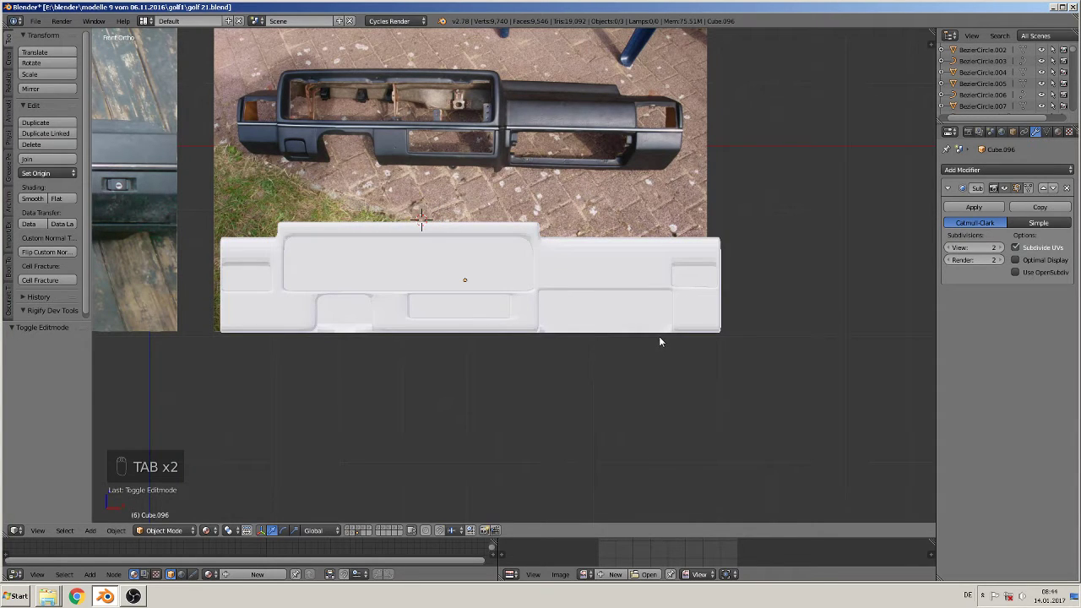
Select the horizontal edge loop just above the arched cutout and lower opening across the dashboard and move it slightly down along Z.
{"action": "middle_click_drag", "start_coordinate": [660, 341], "coordinate": [631, 332], "text": "shift"}
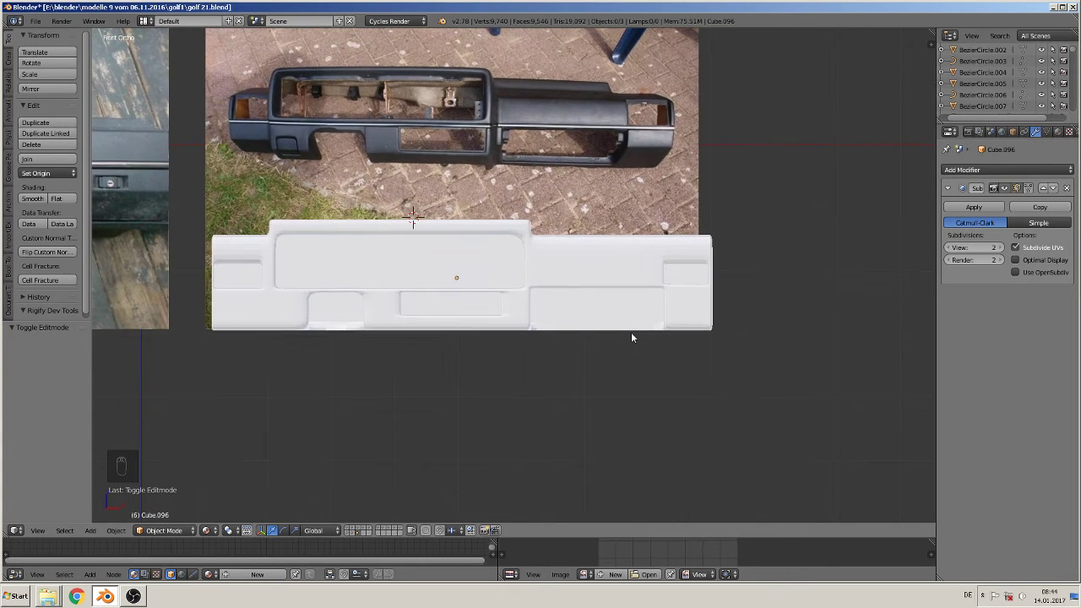
{"action": "scroll", "coordinate": [562, 328], "scroll_direction": "up", "scroll_amount": 2}
{"action": "key", "text": "Tab"}
{"action": "middle_click_drag", "start_coordinate": [532, 328], "coordinate": [588, 302], "text": "shift"}
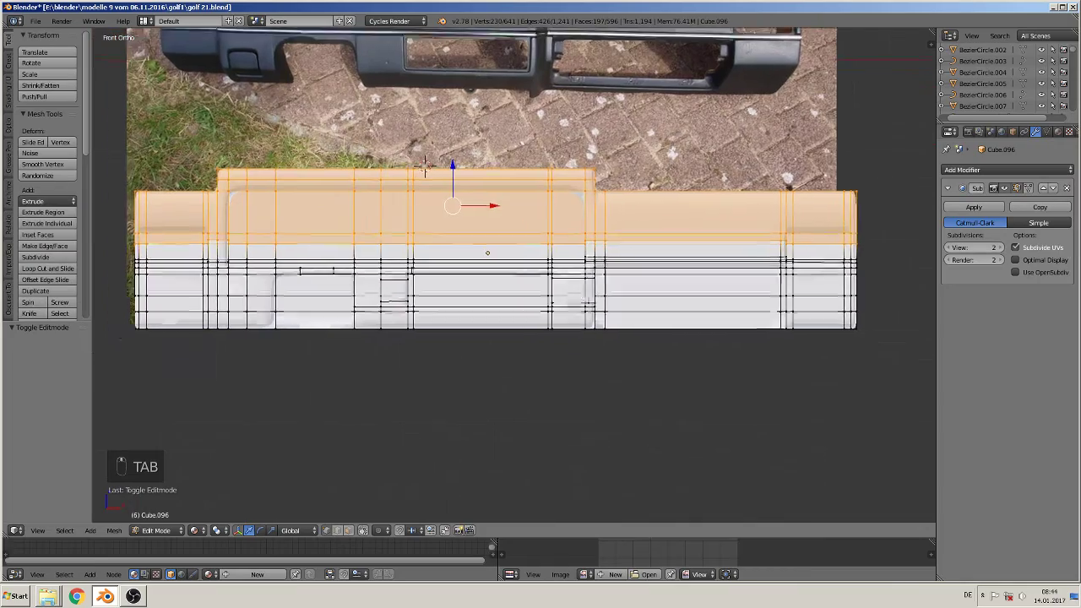
{"action": "middle_click_drag", "start_coordinate": [425, 166], "coordinate": [554, 119]}
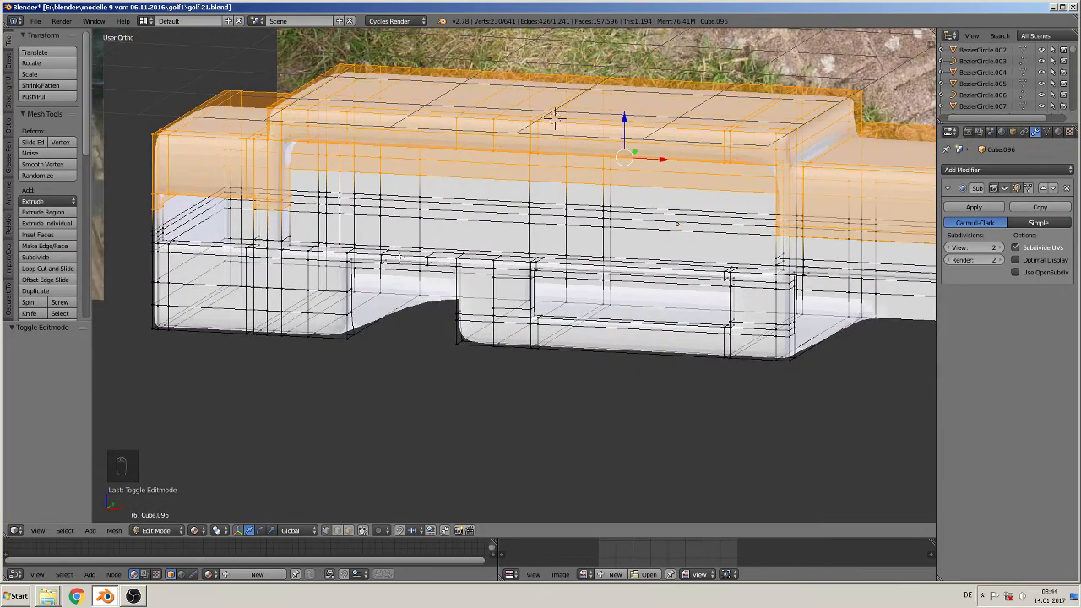
{"action": "right_click", "coordinate": [396, 265], "text": "alt"}
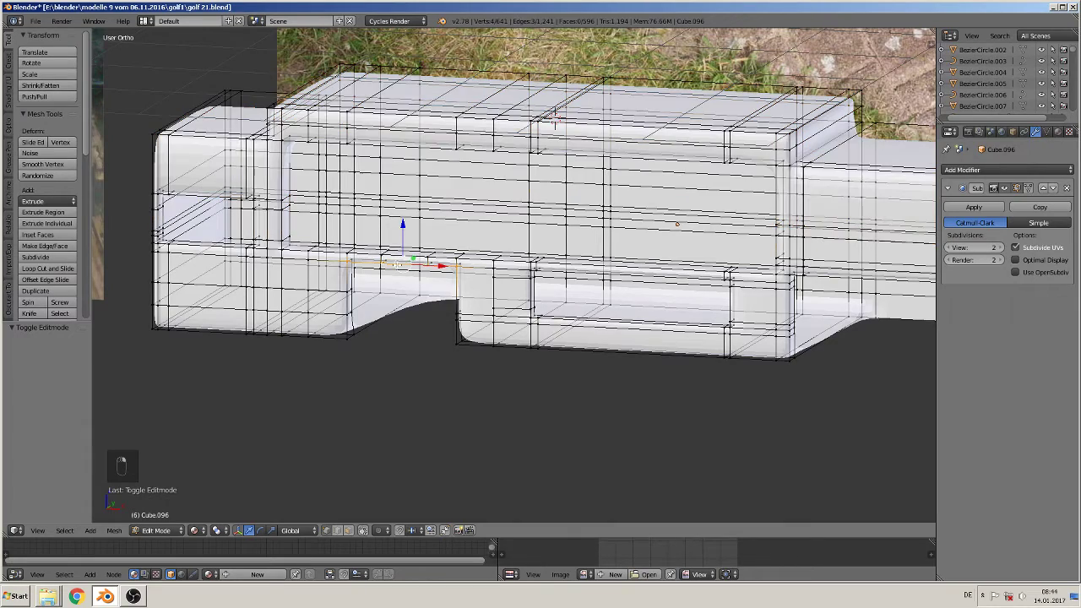
{"action": "middle_click_drag", "start_coordinate": [414, 271], "coordinate": [475, 263]}
{"action": "right_click", "coordinate": [480, 263], "text": "alt+shift"}
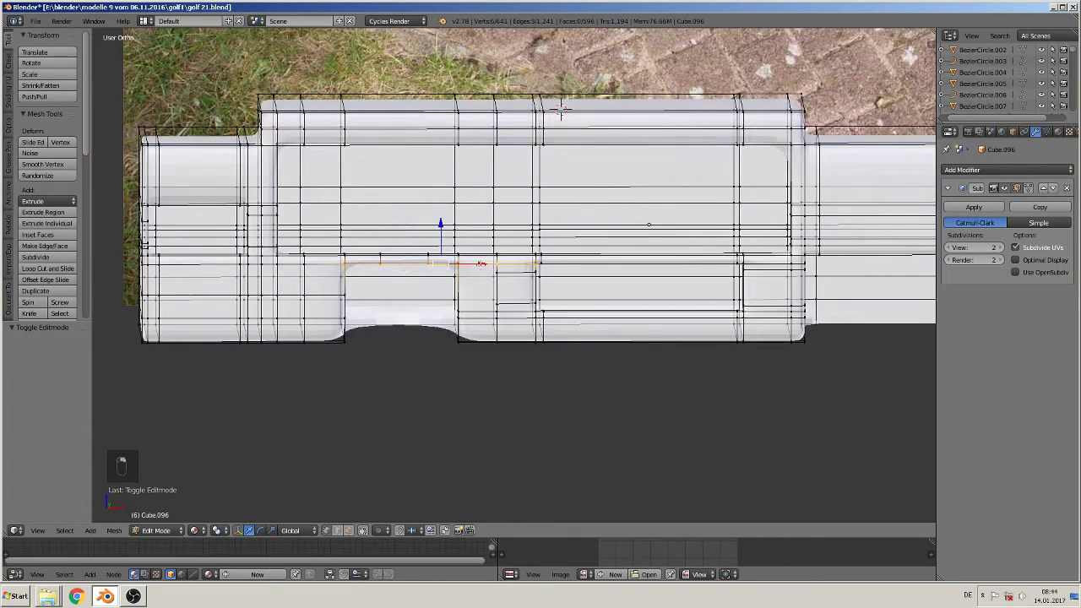
{"action": "right_click", "coordinate": [582, 263], "text": "alt+shift"}
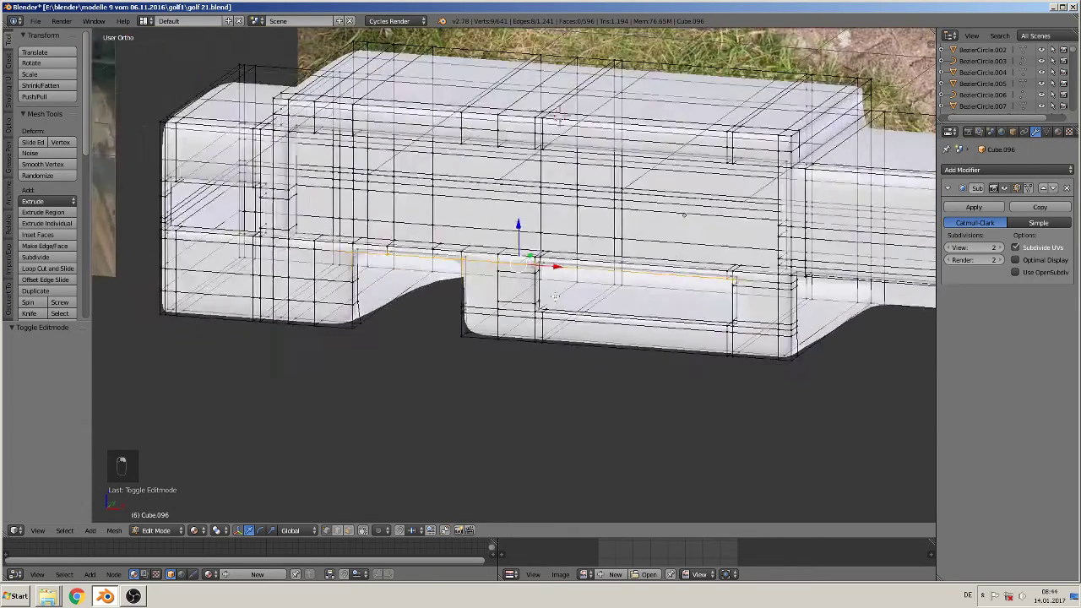
{"action": "middle_click_drag", "start_coordinate": [584, 272], "coordinate": [556, 299]}
{"action": "left_click", "coordinate": [363, 531]}
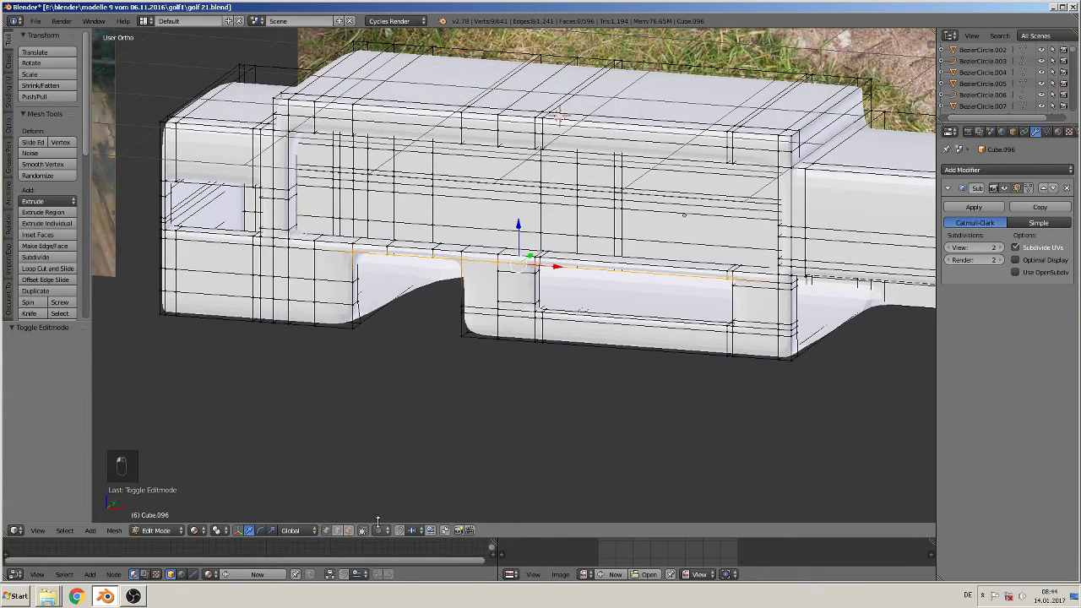
{"action": "middle_click_drag", "start_coordinate": [497, 437], "coordinate": [519, 424]}
{"action": "right_click", "coordinate": [782, 263], "text": "alt+shift"}
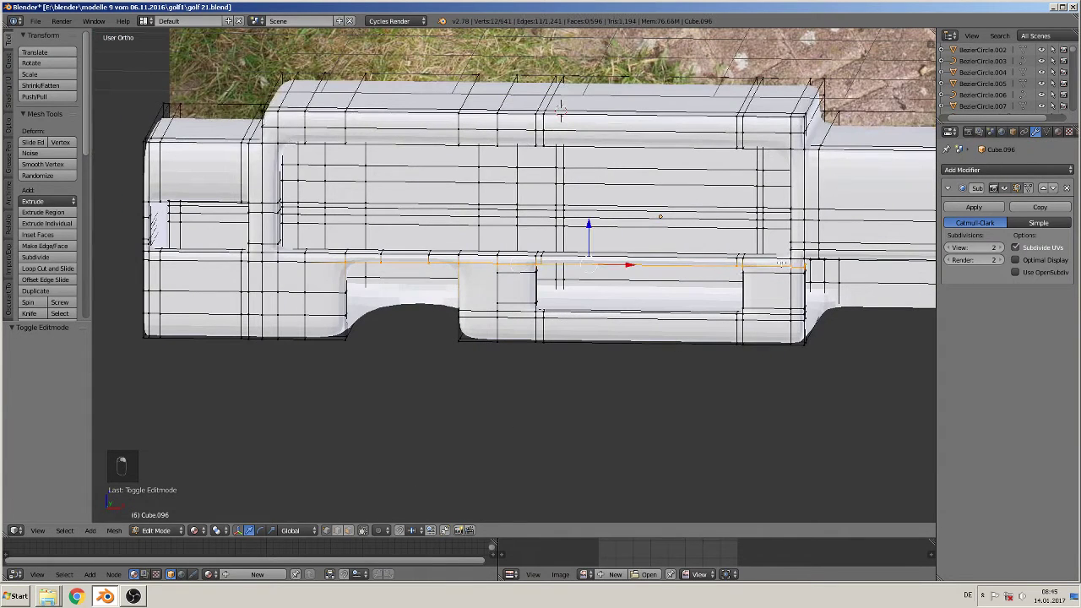
{"action": "right_click", "coordinate": [317, 263], "text": "alt+shift"}
{"action": "middle_click_drag", "start_coordinate": [391, 318], "coordinate": [439, 341]}
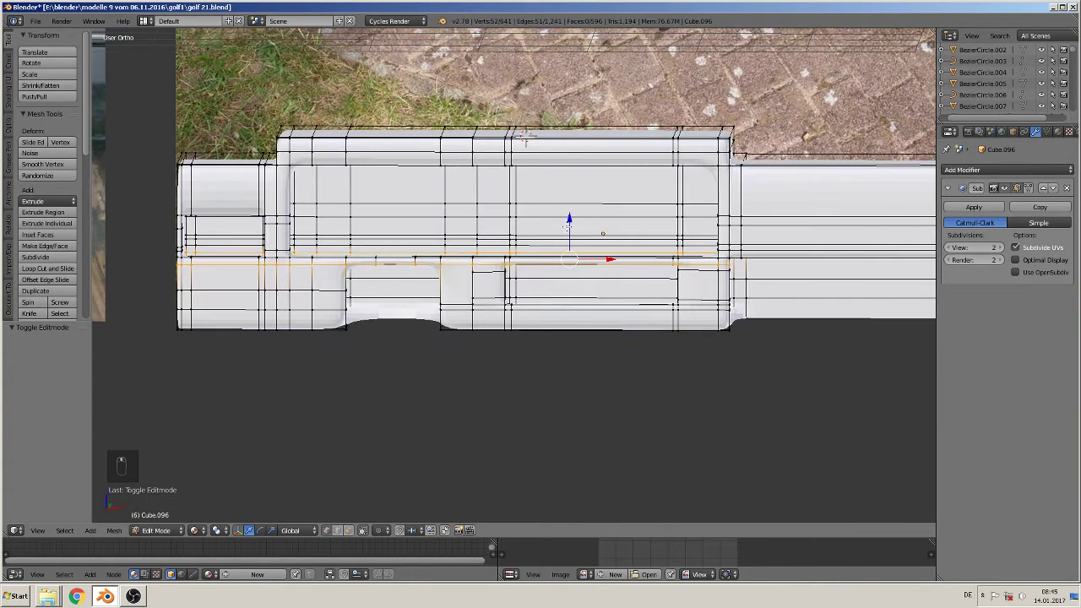
{"action": "left_click_drag", "start_coordinate": [569, 220], "coordinate": [567, 230]}
{"action": "key", "text": "Tab"}
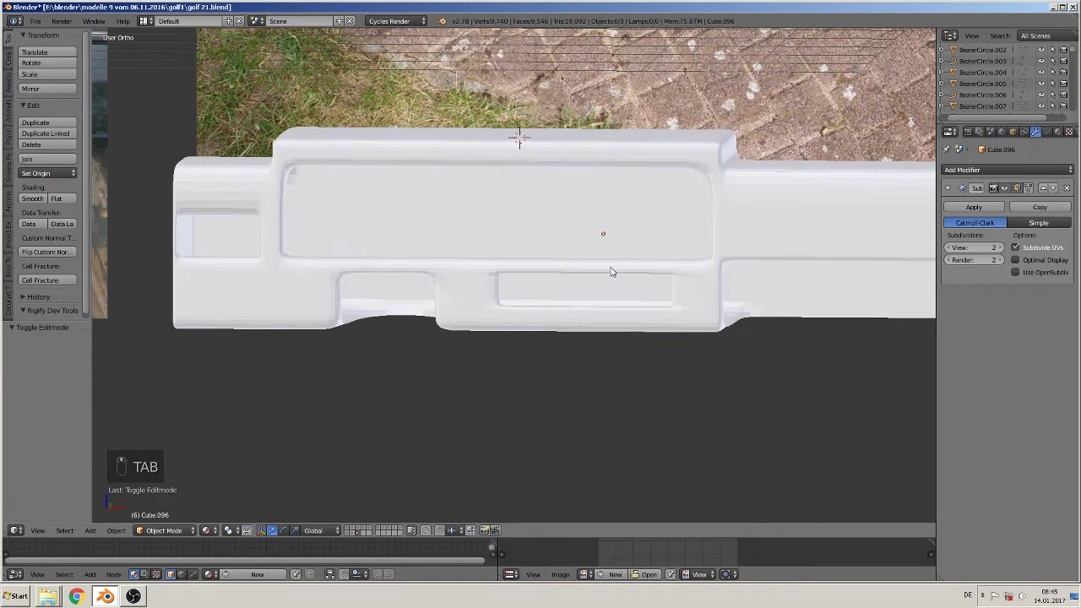
{"action": "scroll", "coordinate": [598, 314], "scroll_direction": "down", "scroll_amount": 3}
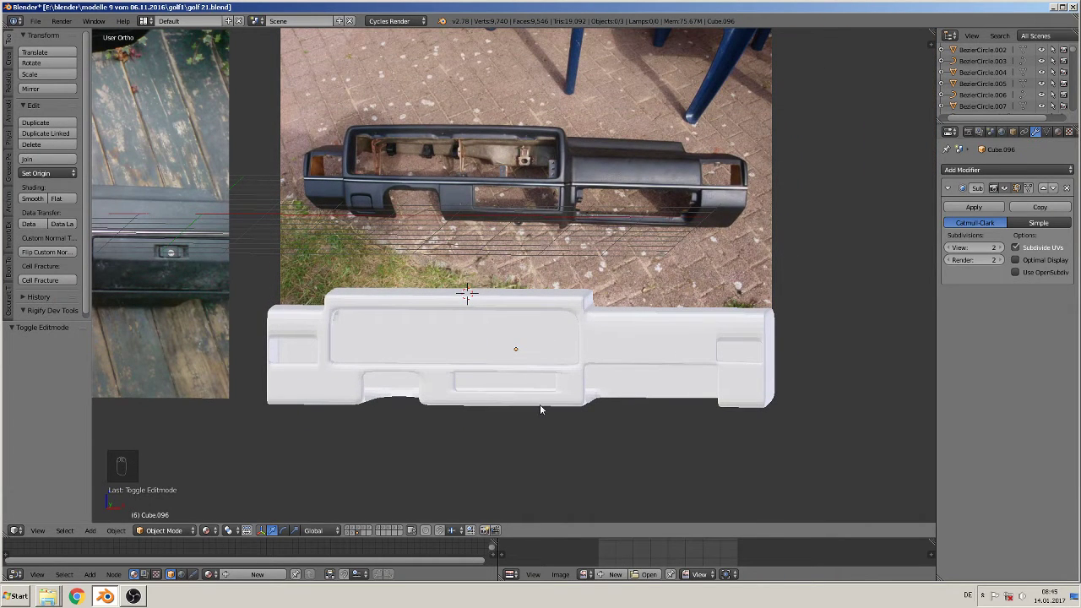
{"action": "key", "text": "Tab"}
{"action": "middle_click_drag", "start_coordinate": [567, 411], "coordinate": [583, 354], "text": "shift"}
{"action": "key", "text": "a"}
{"action": "key", "text": "a"}
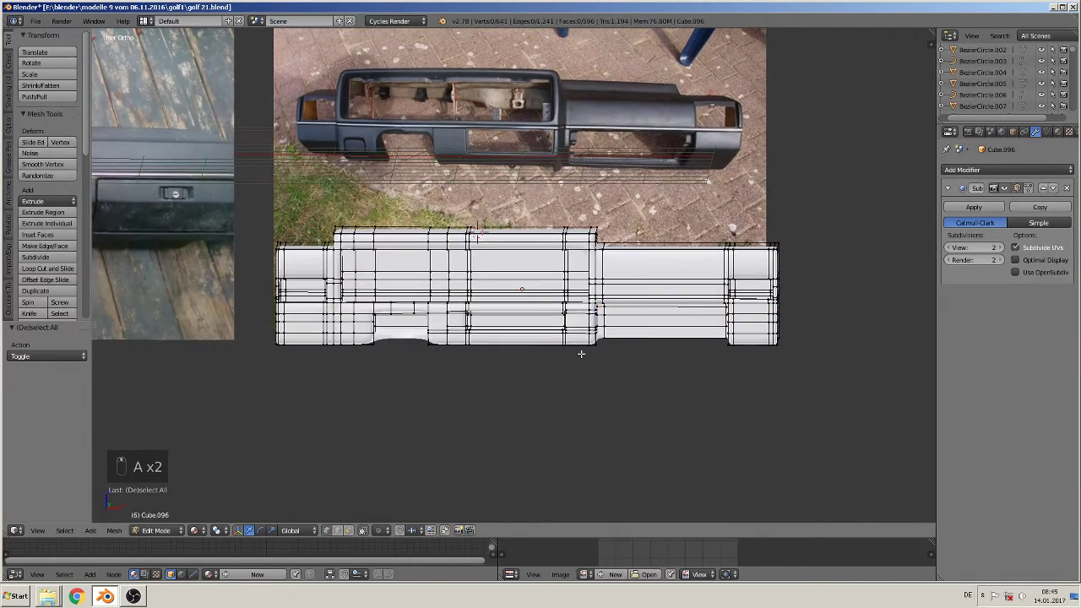
{"action": "key", "text": "b"}
{"action": "left_click_drag", "start_coordinate": [843, 404], "coordinate": [239, 324]}
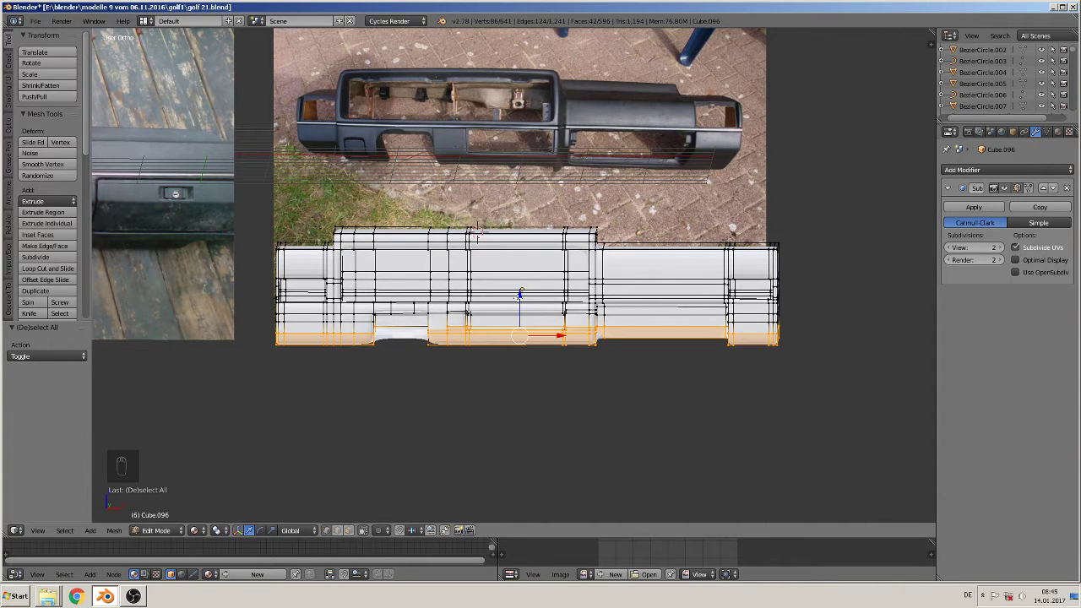
{"action": "key", "text": "Tab"}
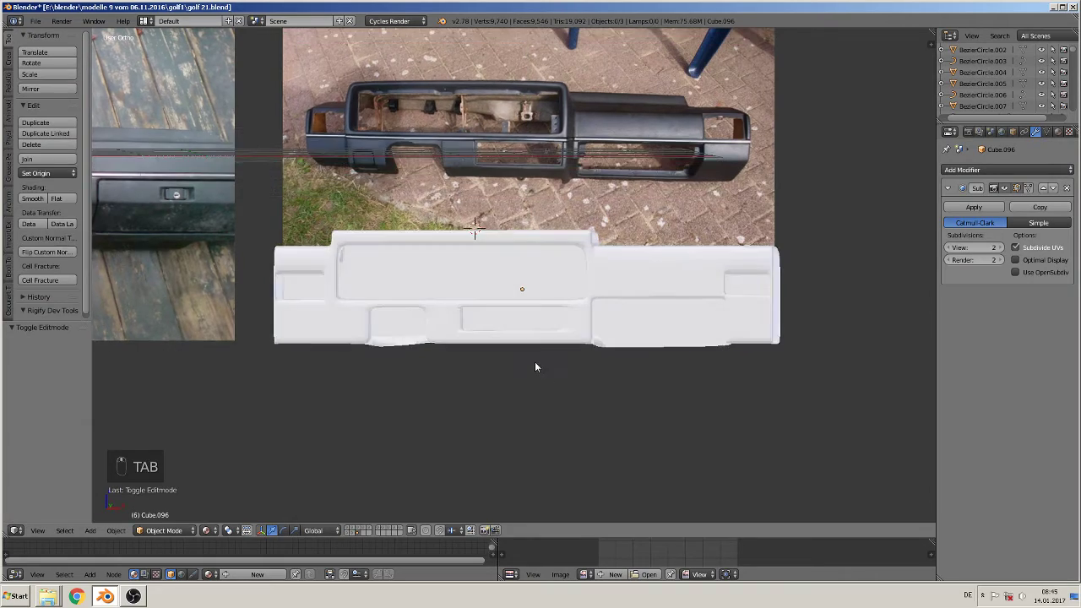
{"action": "mouse_move", "coordinate": [534, 367]}
{"action": "middle_mouse_down"}
{"action": "mouse_move", "coordinate": [544, 353]}
{"action": "mouse_move", "coordinate": [528, 354]}
{"action": "mouse_move", "coordinate": [535, 391]}
{"action": "mouse_move", "coordinate": [535, 380]}
{"action": "middle_mouse_up"}
{"action": "key", "text": "ctrl+z"}
{"action": "scroll", "coordinate": [507, 381], "scroll_direction": "up", "scroll_amount": 2}
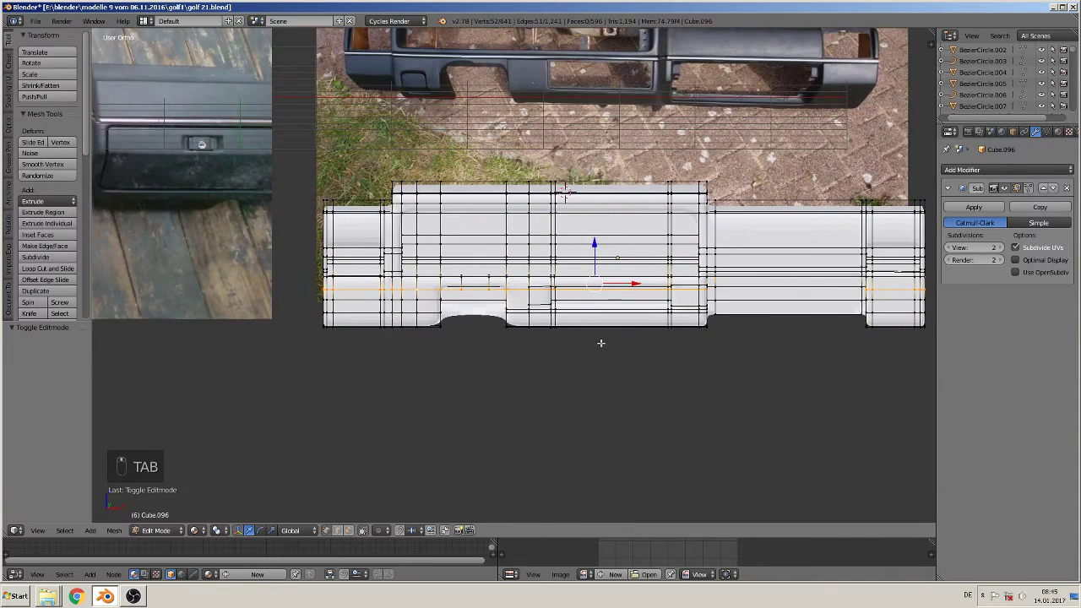
{"action": "key", "text": "Tab"}
{"action": "scroll", "coordinate": [571, 348], "scroll_direction": "down", "scroll_amount": 2}
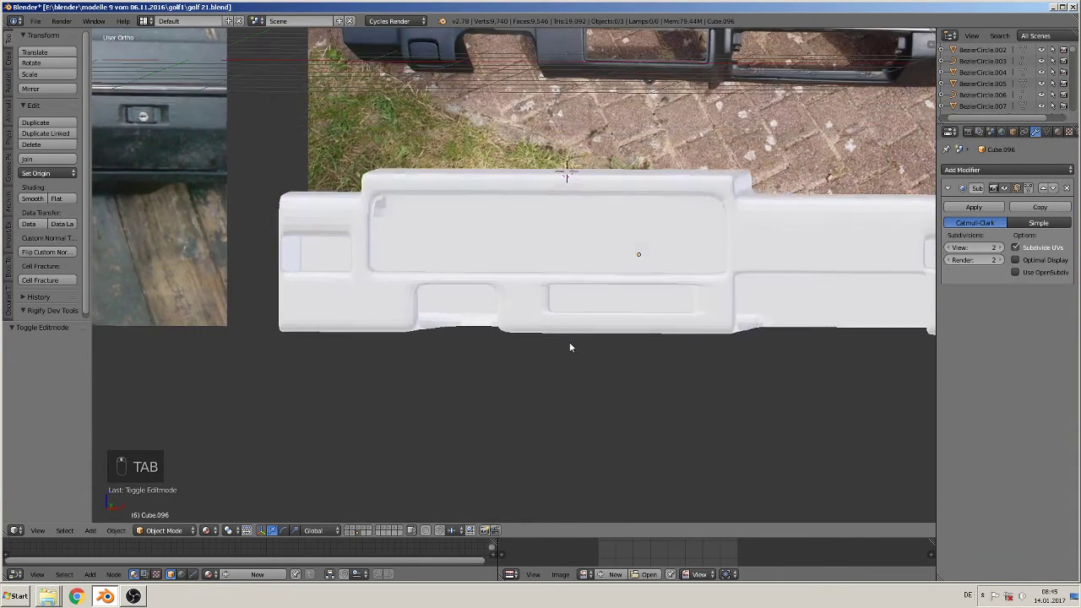
{"action": "middle_click_drag", "start_coordinate": [638, 285], "coordinate": [528, 308], "text": "shift"}
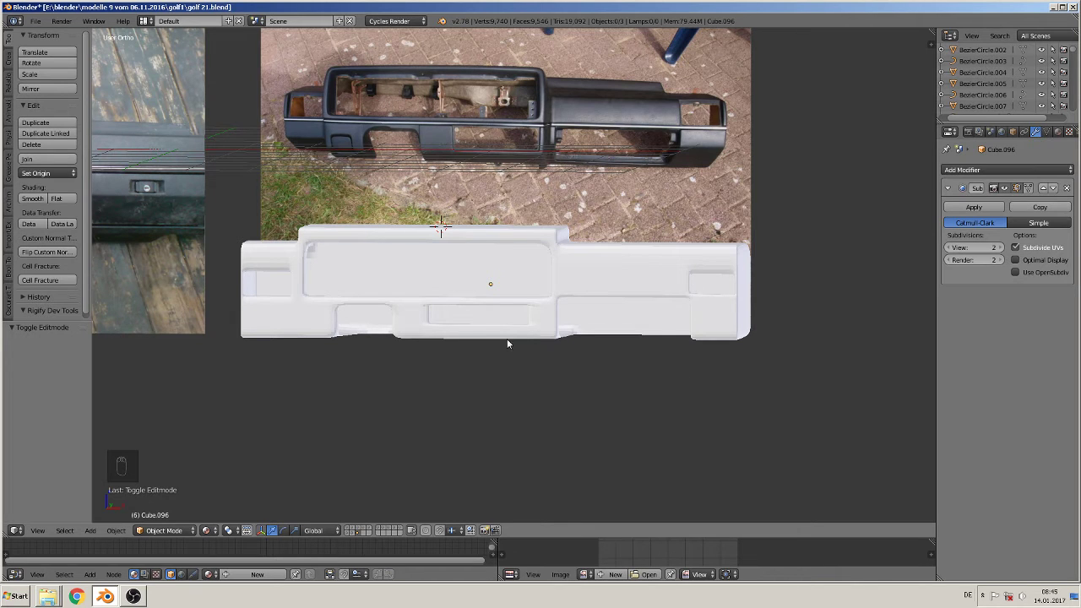
{"action": "middle_click_drag", "start_coordinate": [467, 324], "coordinate": [512, 406]}
Select the vertices along the lower edge of the rectangular lower opening and move them down along Z to make the opening taller.
{"action": "scroll", "coordinate": [542, 364], "scroll_direction": "up", "scroll_amount": 2}
{"action": "key", "text": "Tab"}
{"action": "scroll", "coordinate": [504, 396], "scroll_direction": "up", "scroll_amount": 1}
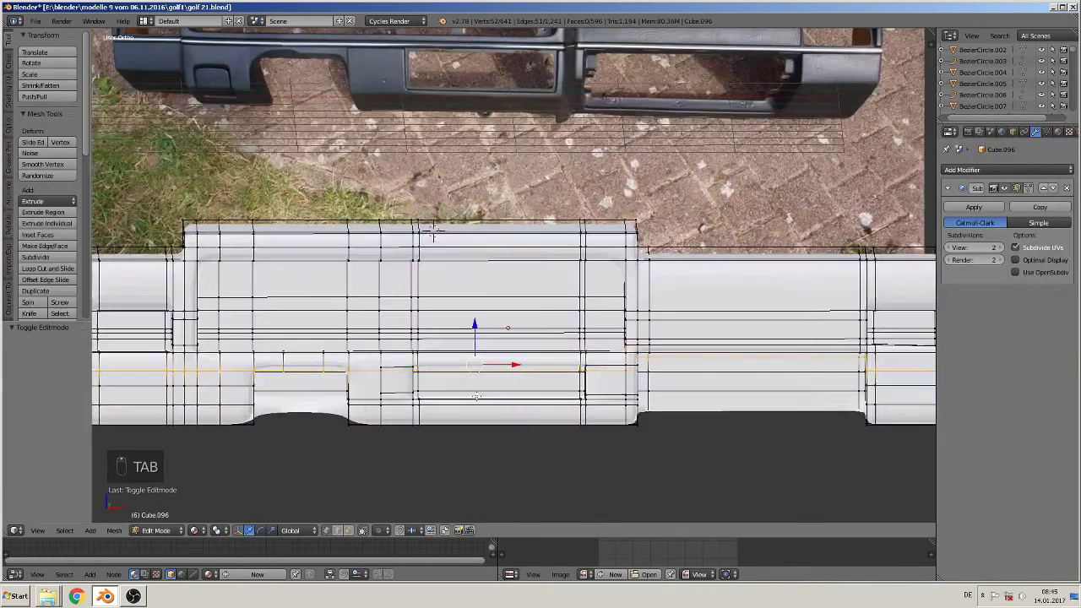
{"action": "key", "text": "a"}
{"action": "key", "text": "a"}
{"action": "key", "text": "c"}
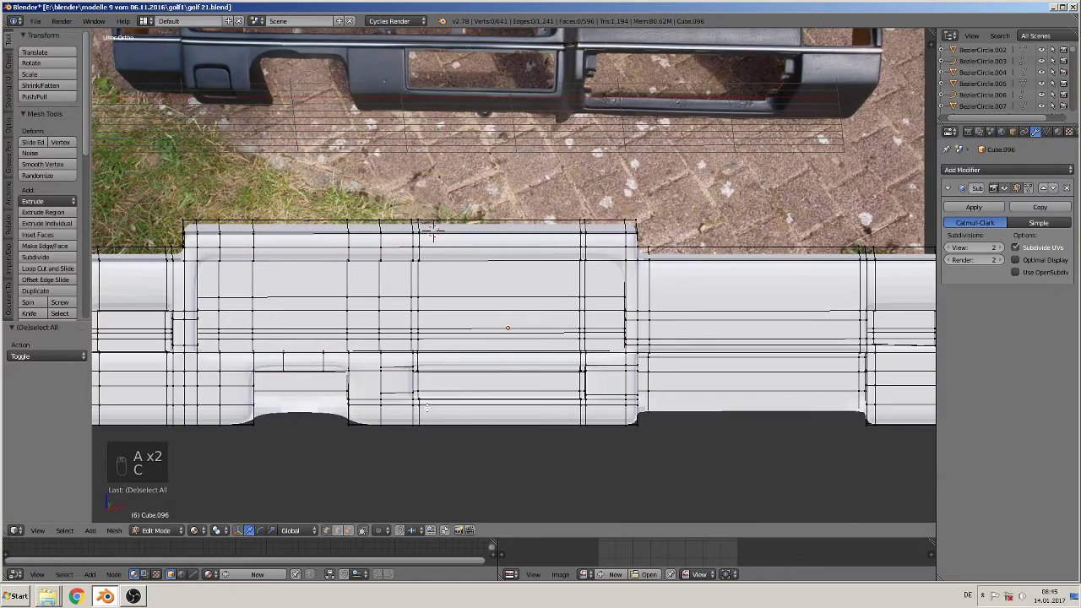
{"action": "key", "text": "c"}
{"action": "left_click", "coordinate": [416, 403]}
{"action": "left_click", "coordinate": [583, 403]}
{"action": "right_click", "coordinate": [583, 404]}
{"action": "middle_click_drag", "start_coordinate": [583, 404], "coordinate": [512, 423]}
{"action": "scroll", "coordinate": [508, 423], "scroll_direction": "down", "scroll_amount": 1}
{"action": "scroll", "coordinate": [507, 422], "scroll_direction": "up", "scroll_amount": 1}
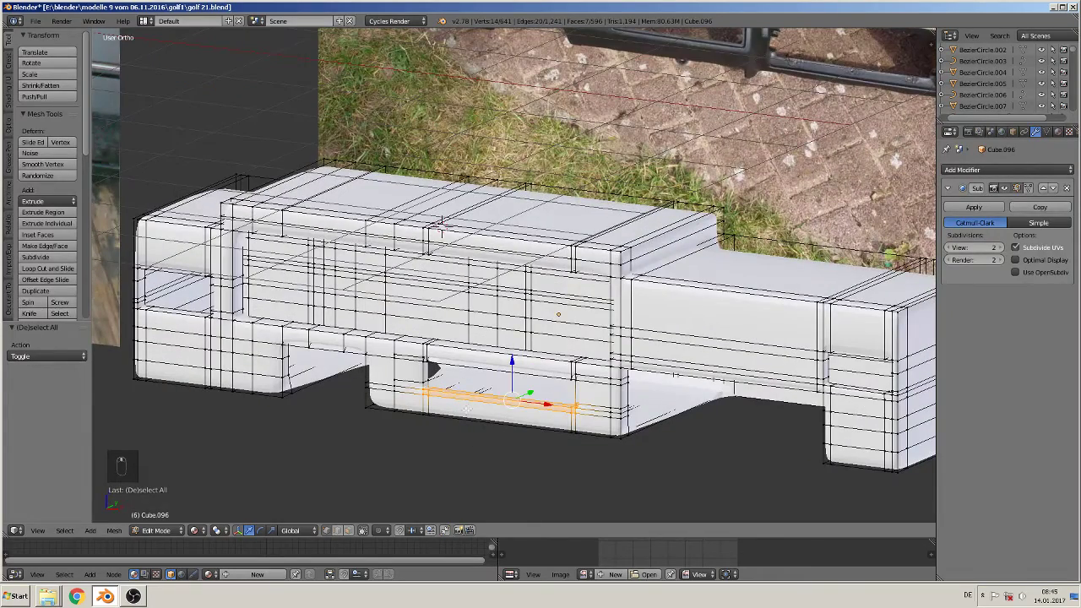
{"action": "left_click_drag", "start_coordinate": [513, 361], "coordinate": [511, 366]}
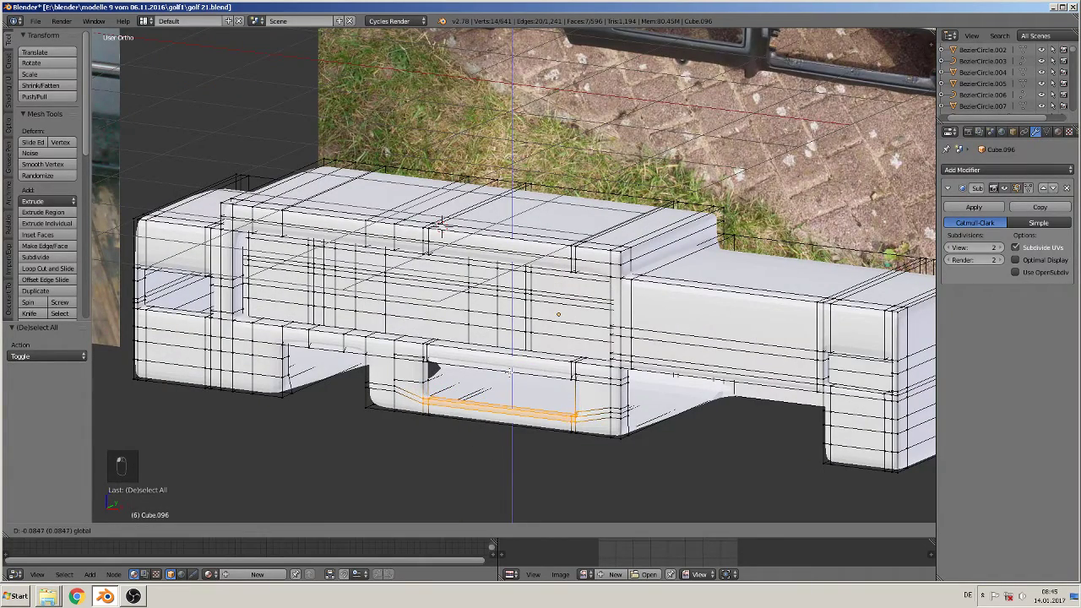
{"action": "left_click_drag", "start_coordinate": [510, 373], "coordinate": [510, 375]}
{"action": "middle_click_drag", "start_coordinate": [510, 378], "coordinate": [562, 439]}
{"action": "key", "text": "Tab"}
{"action": "scroll", "coordinate": [549, 371], "scroll_direction": "down", "scroll_amount": 1}
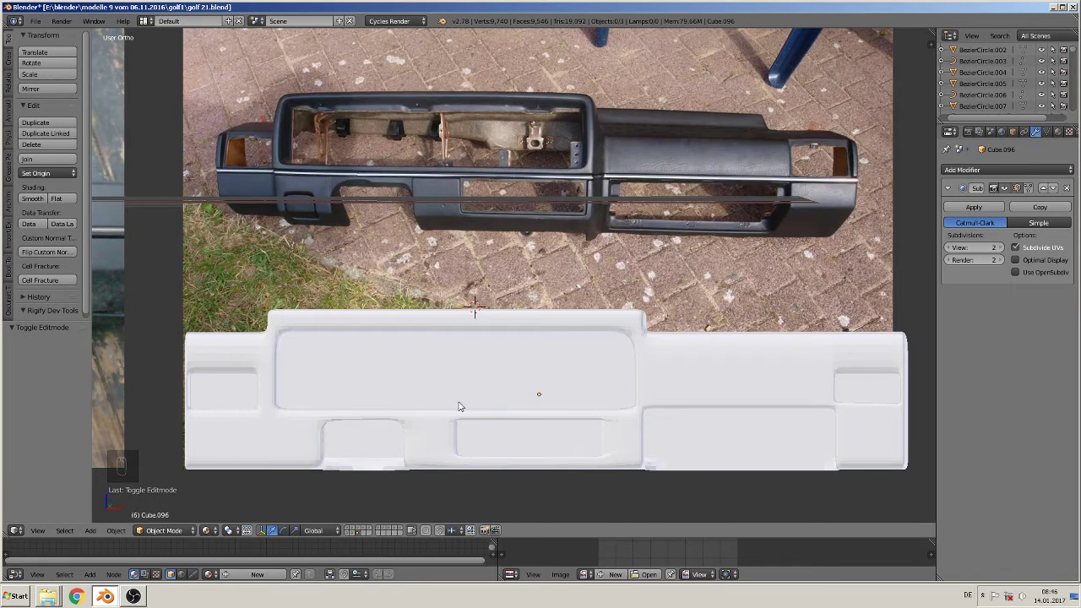
{"action": "scroll", "coordinate": [581, 255], "scroll_direction": "down", "scroll_amount": 2}
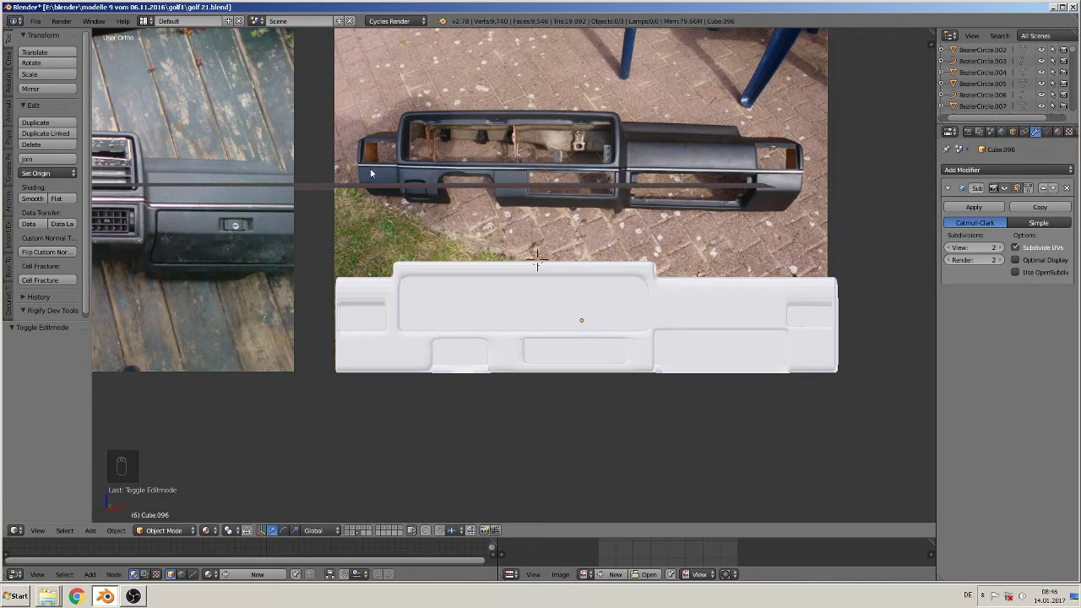
{"action": "middle_click_drag", "start_coordinate": [682, 104], "coordinate": [609, 260]}
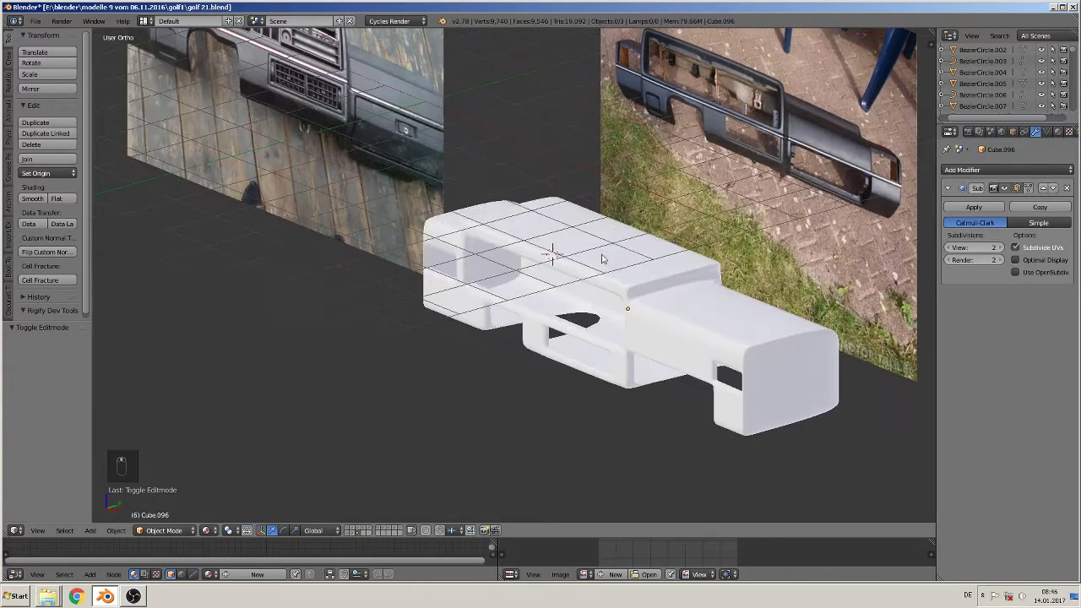
{"action": "middle_click_drag", "start_coordinate": [671, 270], "coordinate": [559, 288], "text": "shift"}
{"action": "scroll", "coordinate": [558, 288], "scroll_direction": "up", "scroll_amount": 2}
{"action": "key", "text": "Tab"}
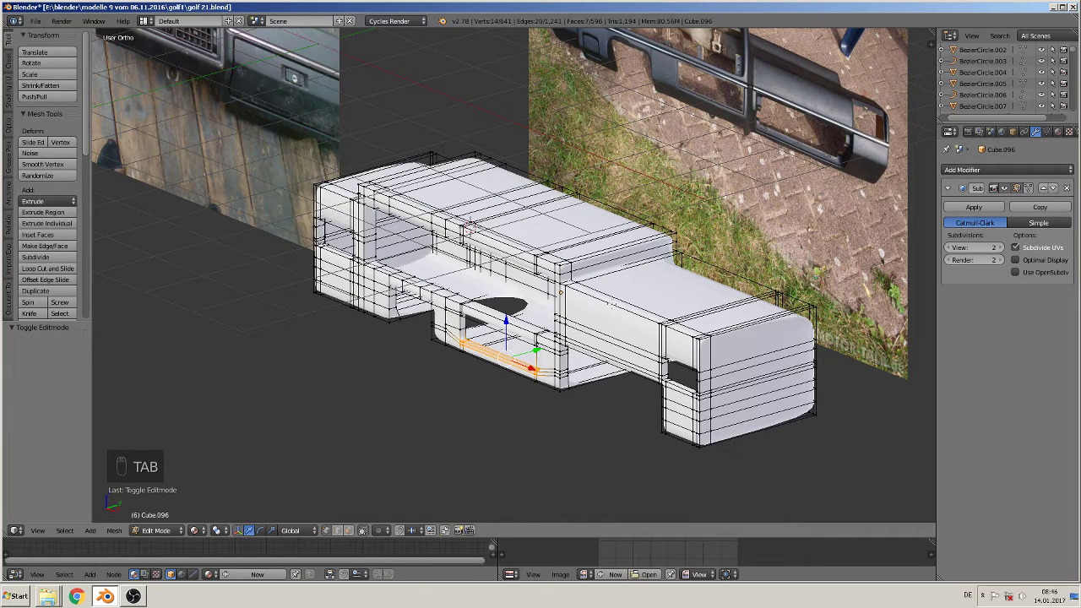
{"action": "right_click", "coordinate": [640, 318], "text": "alt"}
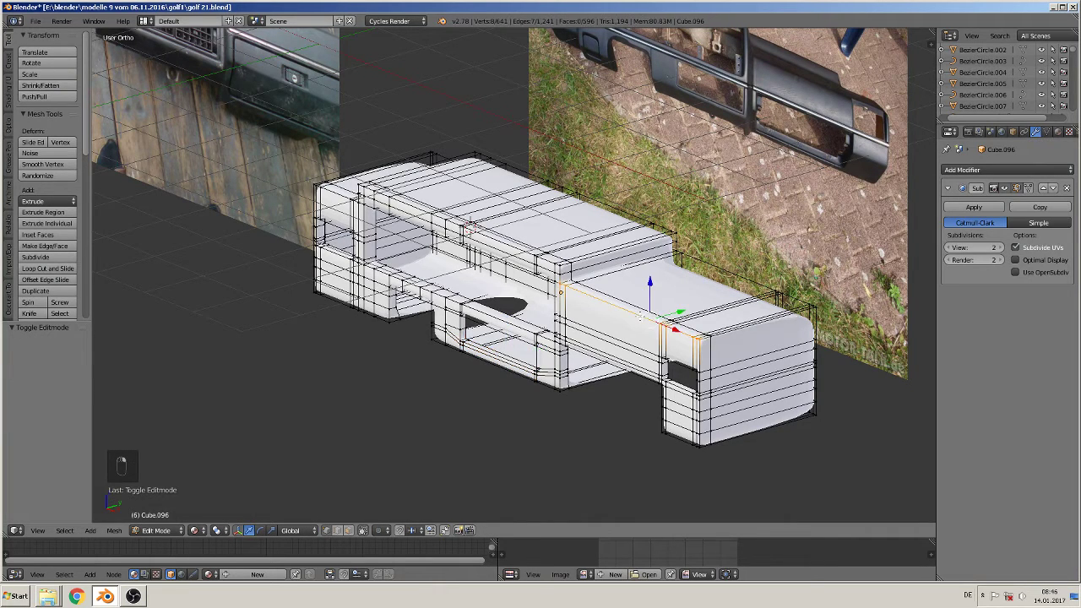
{"action": "right_click", "coordinate": [653, 313], "text": "alt+shift"}
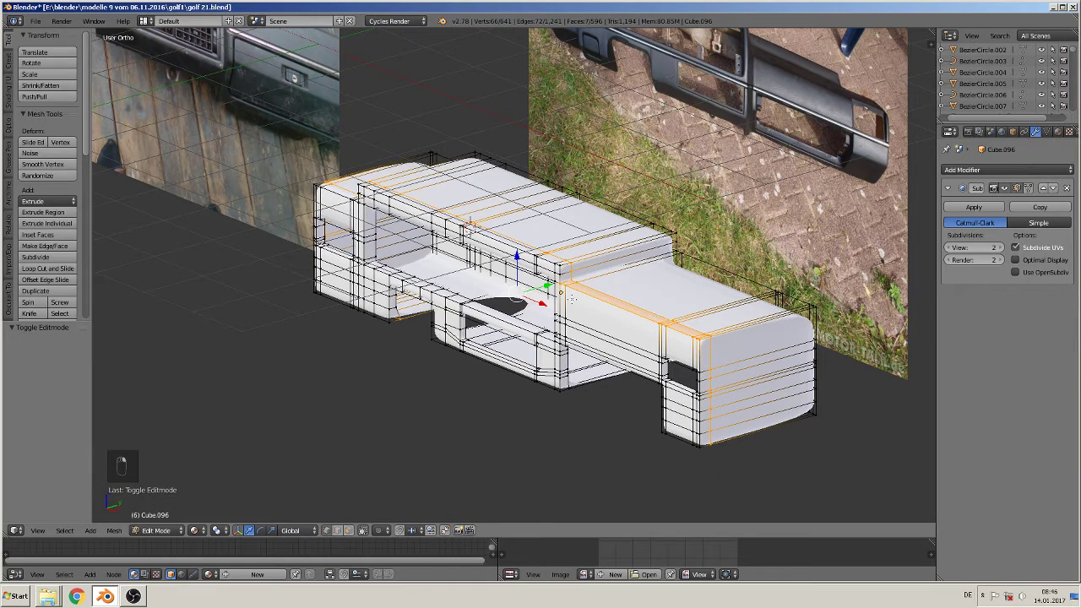
{"action": "right_click", "coordinate": [571, 274], "text": "alt+shift"}
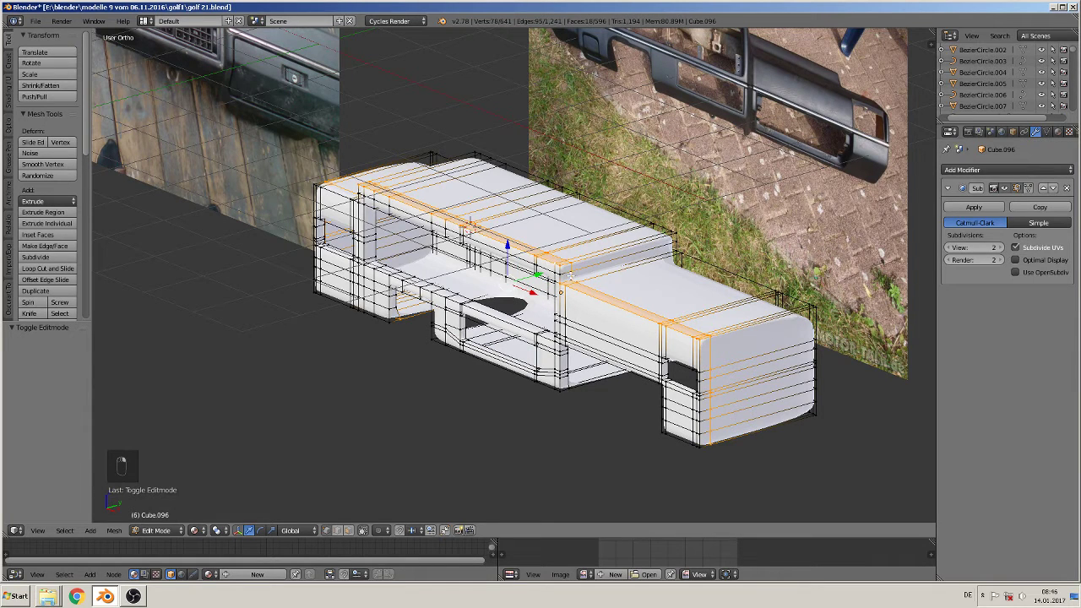
{"action": "right_click", "coordinate": [562, 273], "text": "alt+shift"}
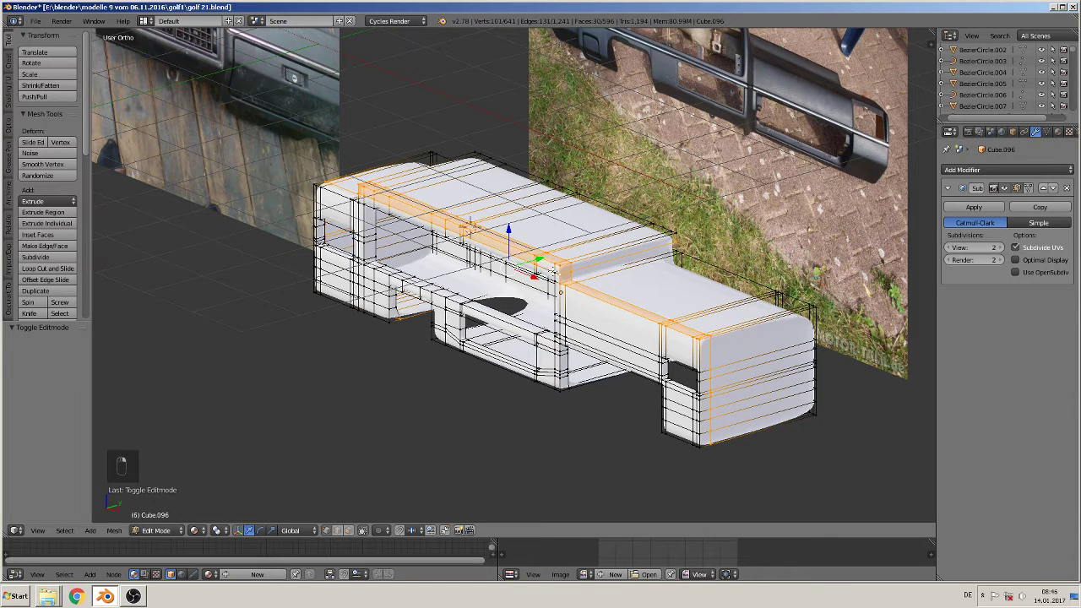
{"action": "right_click", "coordinate": [537, 265], "text": "alt+shift"}
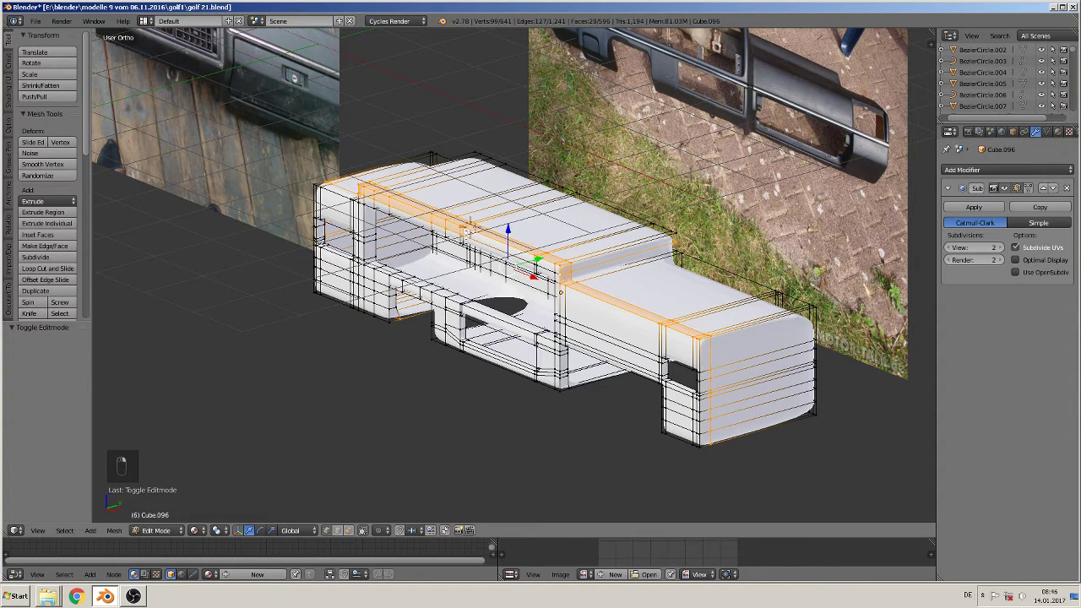
{"action": "right_click", "coordinate": [449, 230], "text": "shift"}
{"action": "right_click", "coordinate": [435, 222], "text": "shift"}
{"action": "right_click", "coordinate": [395, 206], "text": "shift"}
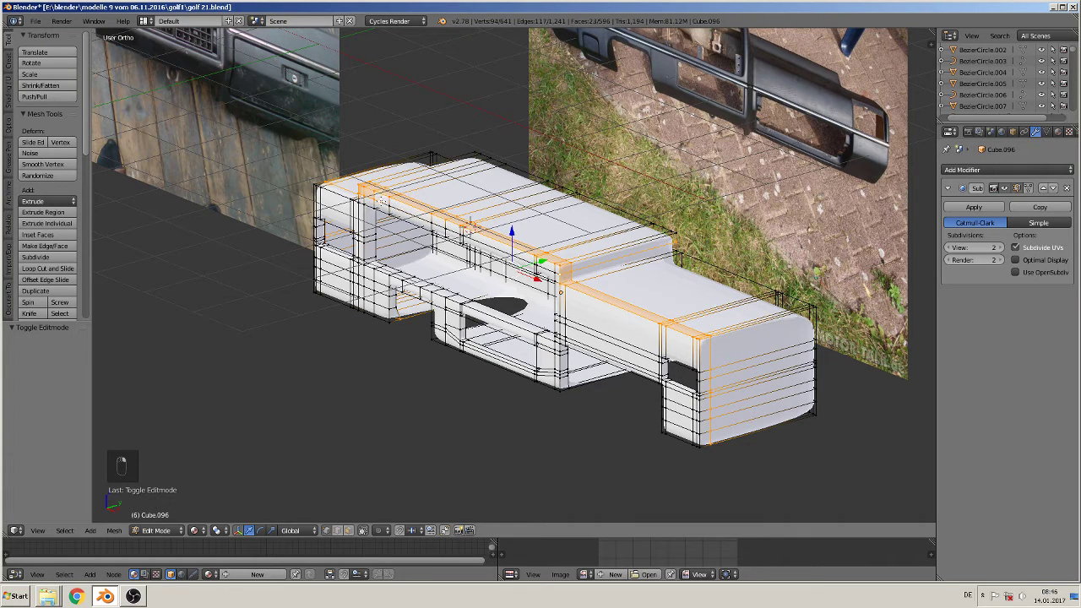
{"action": "right_click", "coordinate": [377, 201], "text": "shift"}
{"action": "right_click", "coordinate": [364, 194], "text": "shift"}
{"action": "key", "text": "a"}
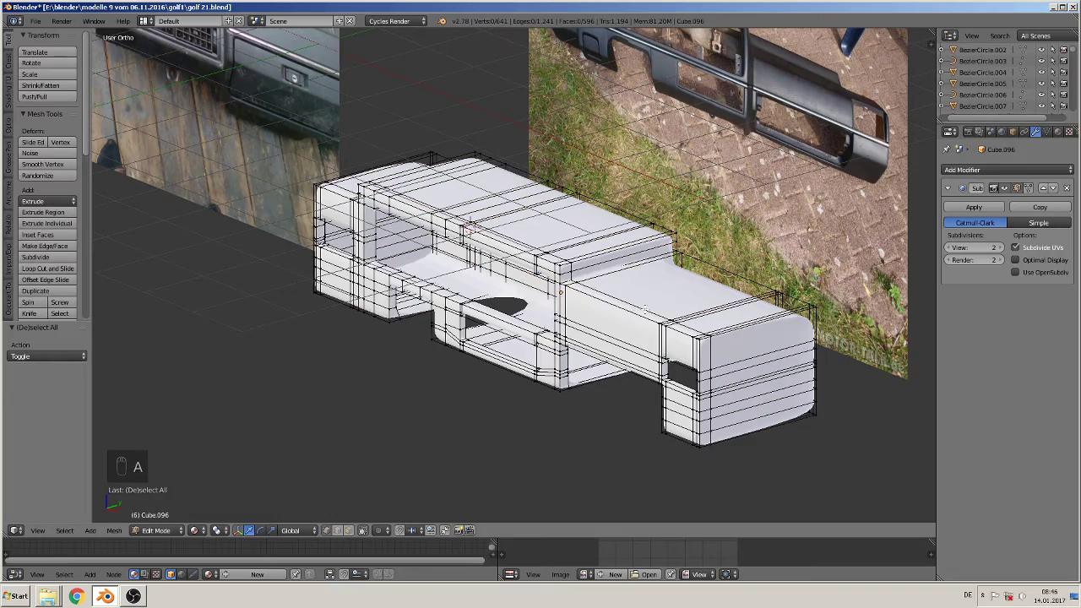
{"action": "right_click", "coordinate": [643, 309], "text": "alt"}
{"action": "right_click", "coordinate": [632, 317], "text": "alt+shift"}
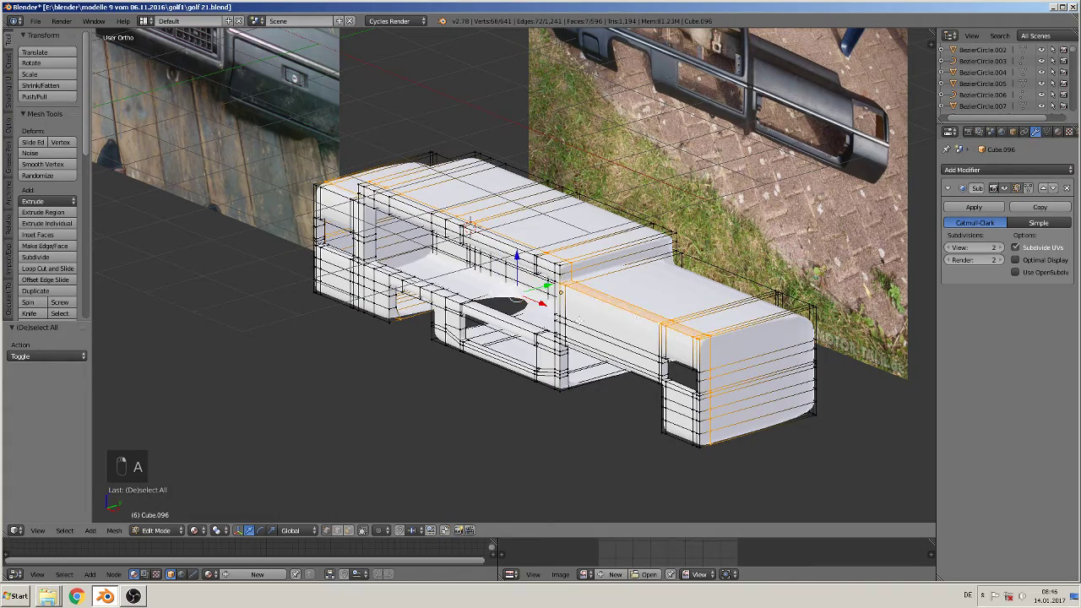
{"action": "middle_click_drag", "start_coordinate": [586, 322], "coordinate": [607, 333]}
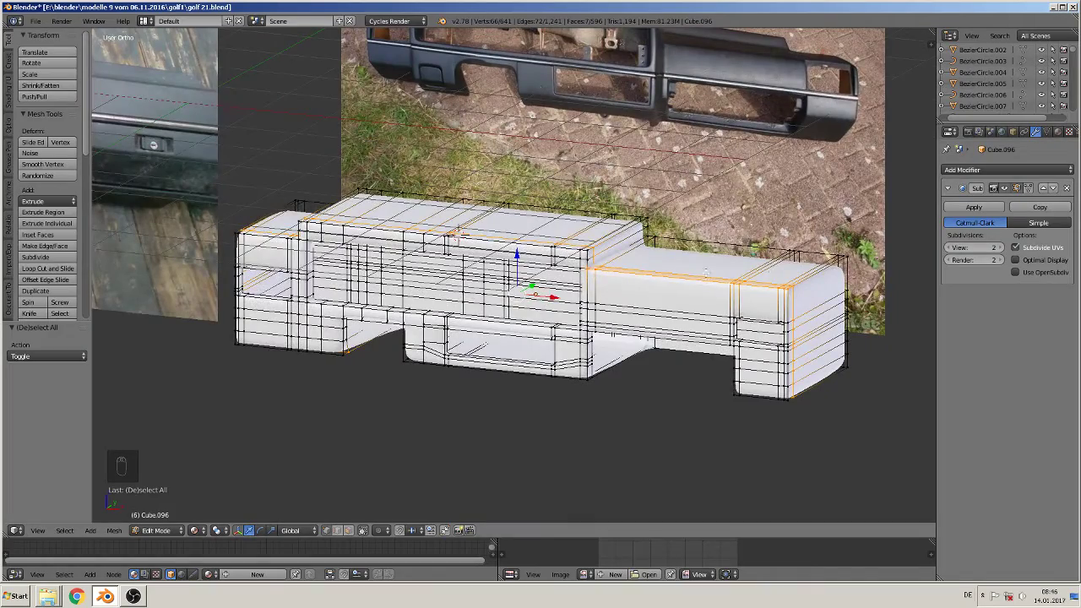
Select the front upper edge vertices of the long lower section beside the raised hood and move them back about 0.437 along Y.
{"action": "scroll", "coordinate": [457, 232], "scroll_direction": "up", "scroll_amount": 8}
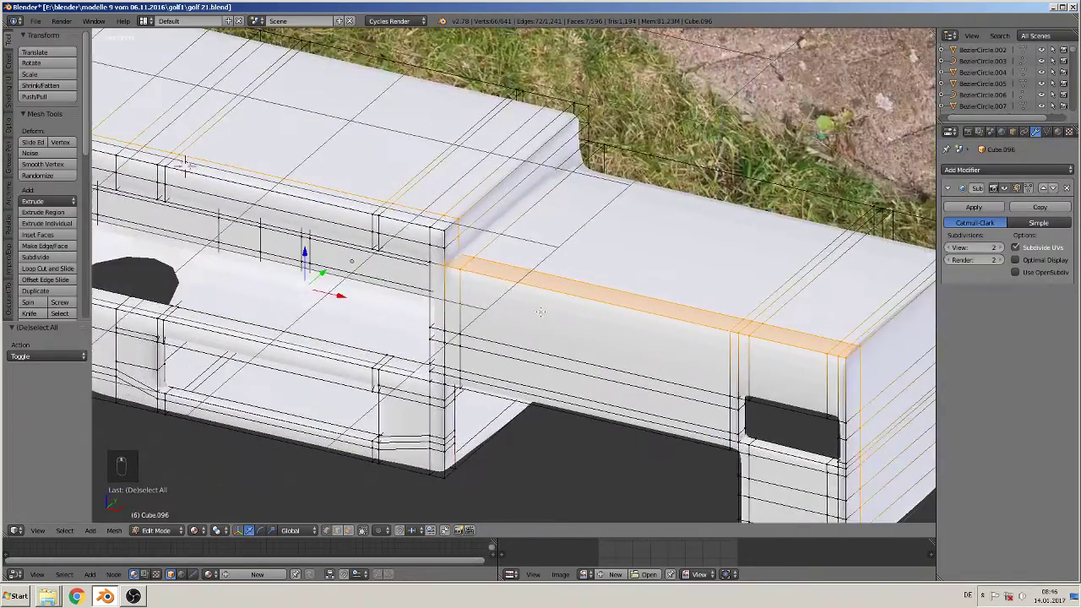
{"action": "right_click", "coordinate": [465, 255]}
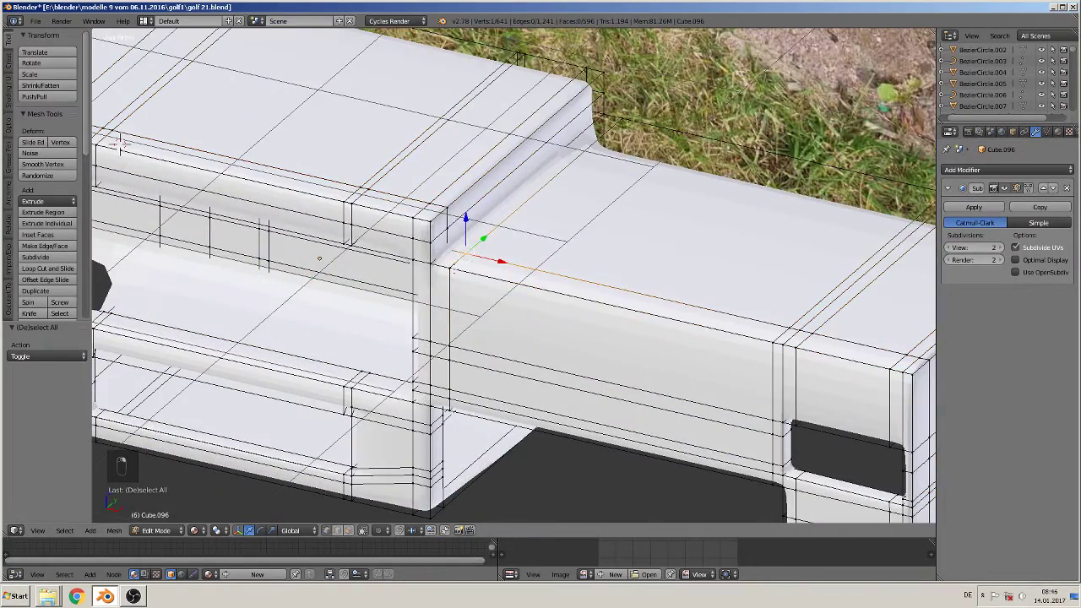
{"action": "right_click", "coordinate": [452, 270], "text": "shift"}
{"action": "middle_click_drag", "start_coordinate": [666, 350], "coordinate": [521, 310], "text": "shift"}
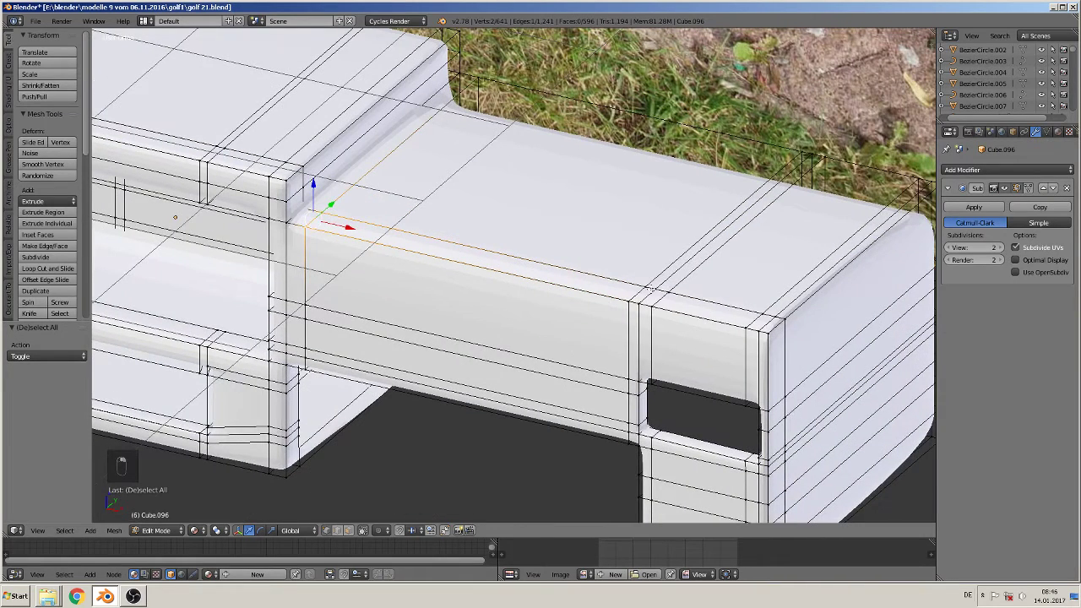
{"action": "key", "text": "c"}
{"action": "mouse_move", "coordinate": [653, 287]}
{"action": "left_mouse_down"}
{"action": "mouse_move", "coordinate": [782, 323]}
{"action": "mouse_move", "coordinate": [752, 314]}
{"action": "left_mouse_up"}
{"action": "right_click", "coordinate": [752, 314]}
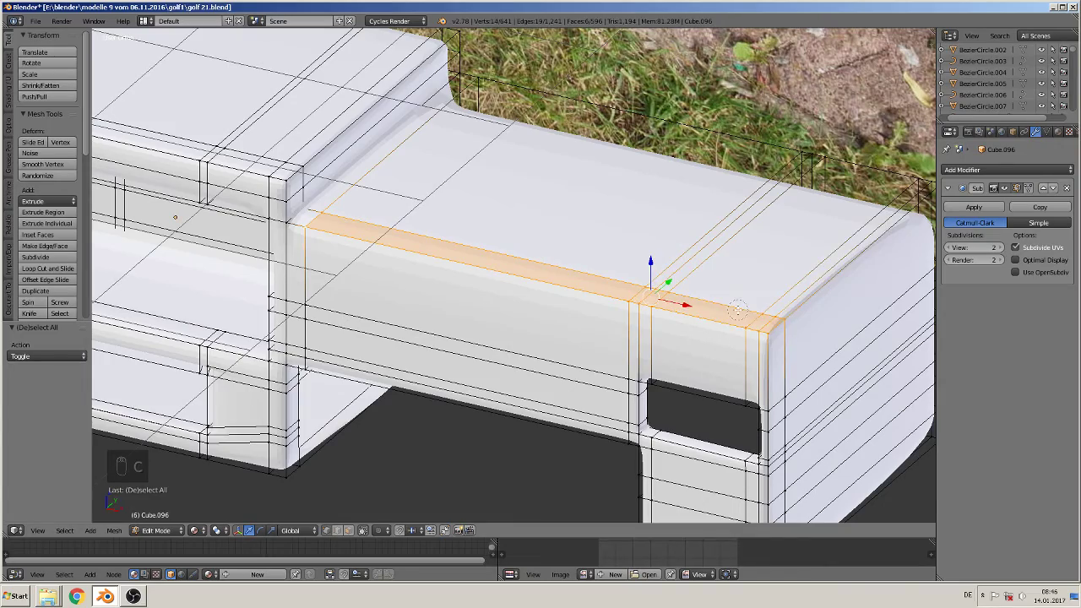
{"action": "middle_click_drag", "start_coordinate": [732, 325], "coordinate": [652, 283]}
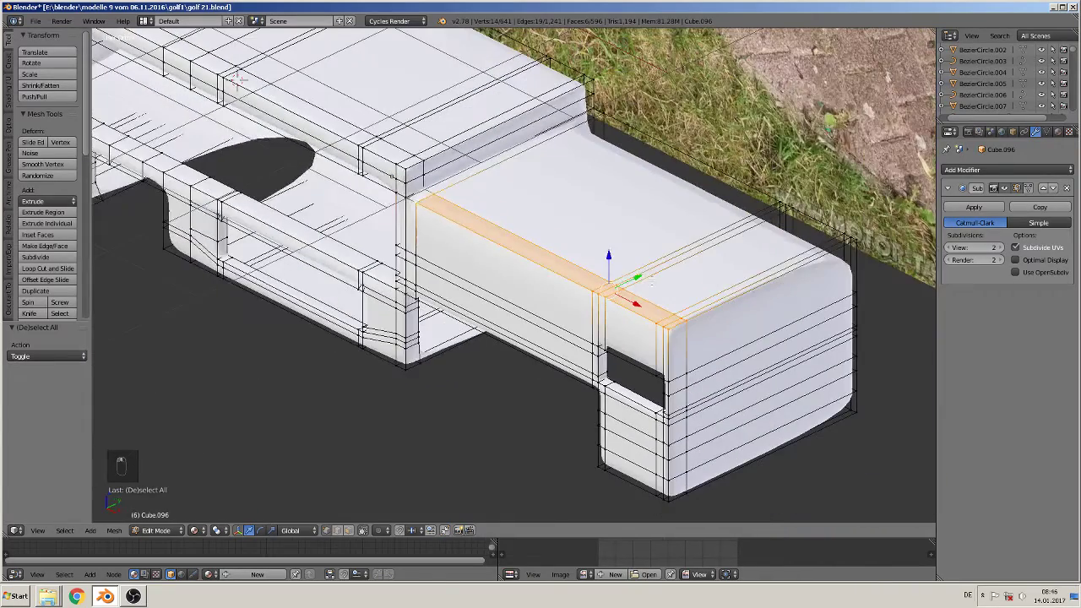
{"action": "left_click_drag", "start_coordinate": [634, 275], "coordinate": [676, 257]}
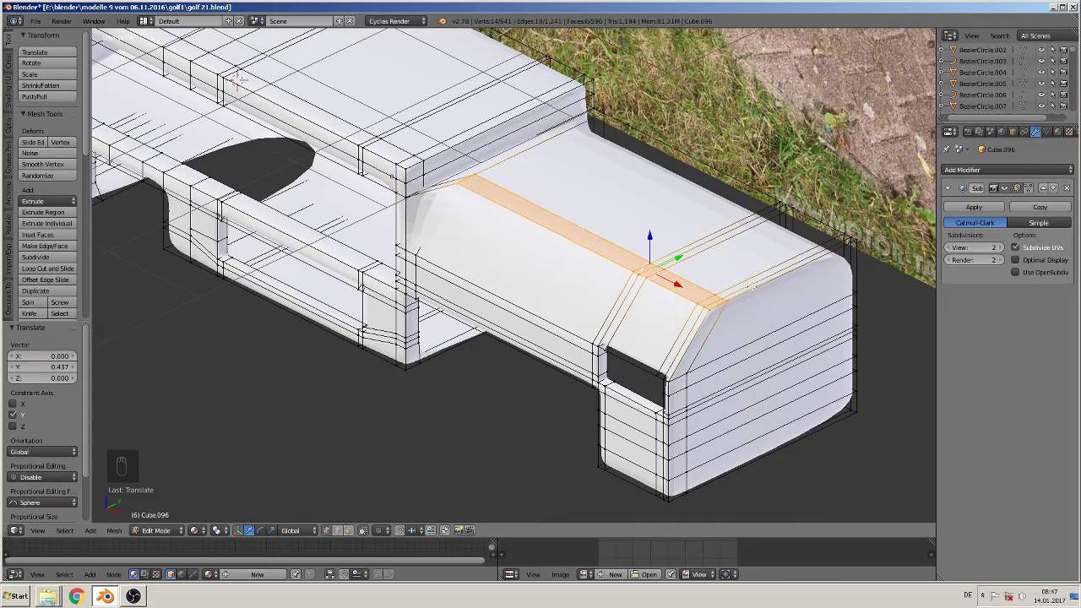
Clear the selection, select the front upper edge vertices of the short section at the dashboard's opposite end, and move them back about 0.458 along Y.
{"action": "middle_click_drag", "start_coordinate": [529, 301], "coordinate": [630, 335], "text": "shift"}
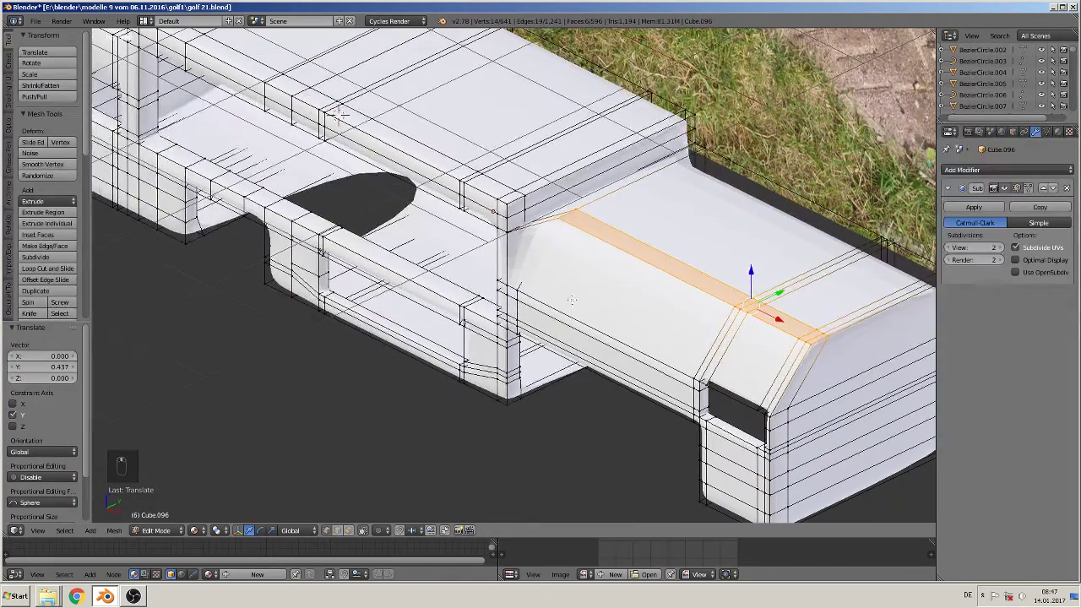
{"action": "middle_click_drag", "start_coordinate": [414, 206], "coordinate": [626, 362], "text": "shift"}
{"action": "middle_click_drag", "start_coordinate": [551, 268], "coordinate": [786, 72]}
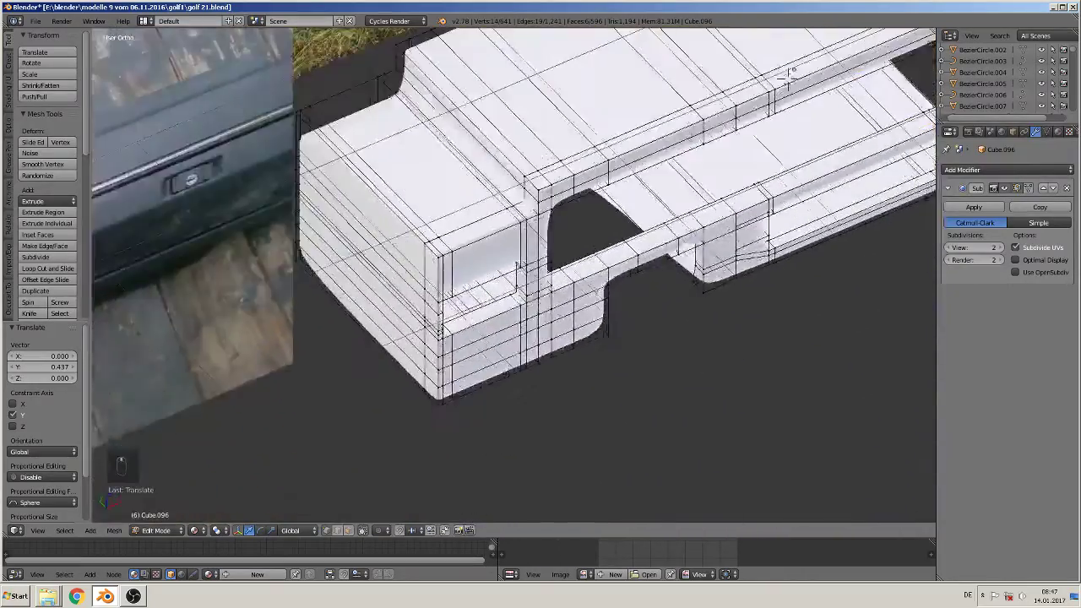
{"action": "scroll", "coordinate": [524, 141], "scroll_direction": "up", "scroll_amount": 3}
{"action": "key", "text": "a"}
{"action": "key", "text": "a"}
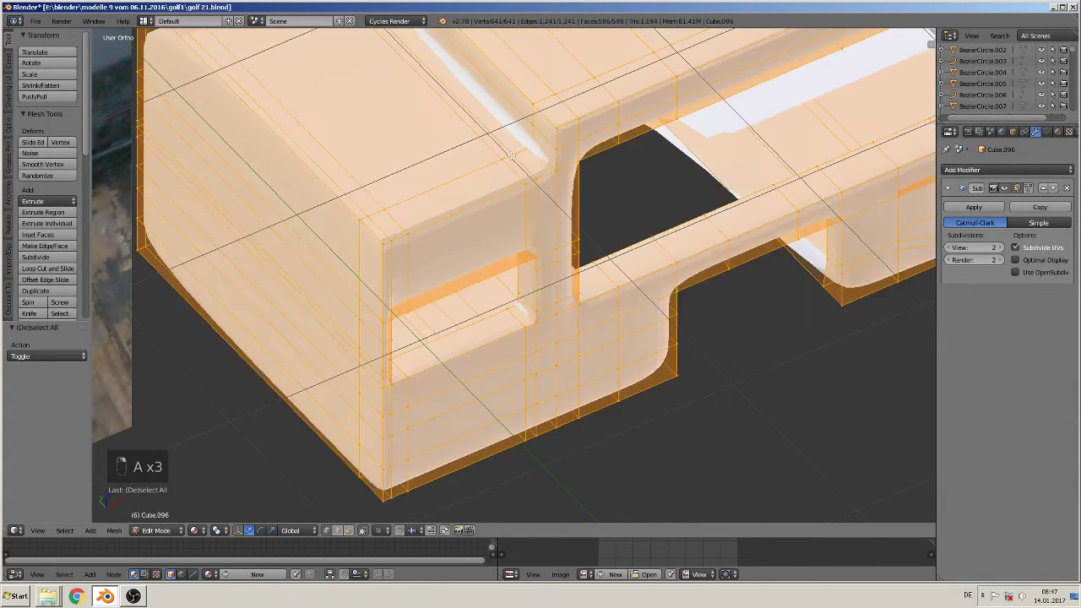
{"action": "key", "text": "a"}
{"action": "key", "text": "a"}
{"action": "right_click", "coordinate": [535, 179], "text": "shift"}
{"action": "right_click", "coordinate": [524, 182], "text": "shift"}
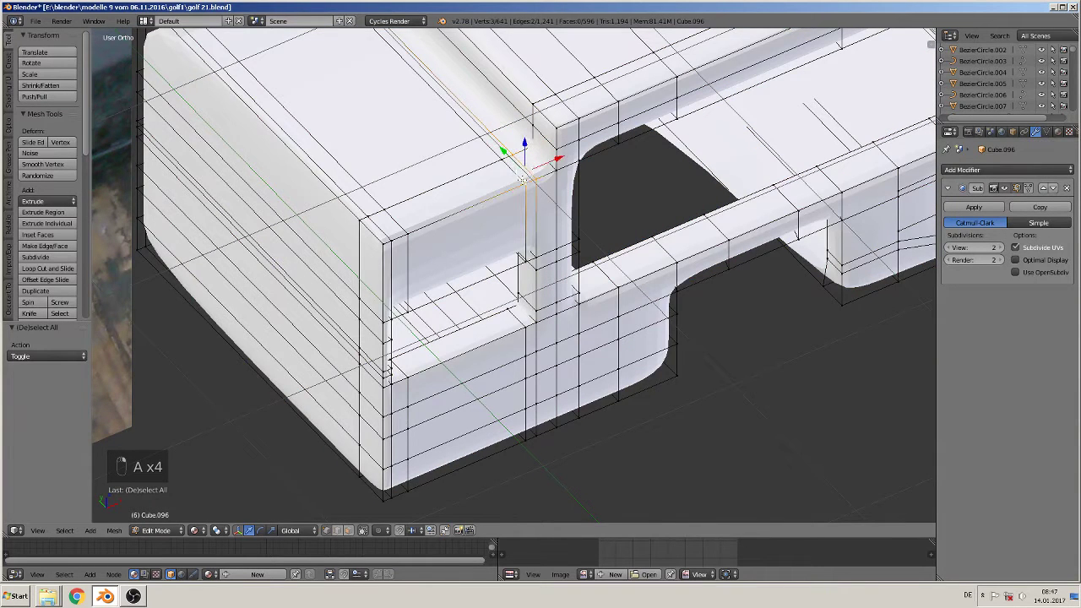
{"action": "right_click", "coordinate": [503, 161], "text": "shift"}
{"action": "right_click", "coordinate": [387, 209], "text": "shift"}
{"action": "right_click", "coordinate": [406, 232], "text": "shift"}
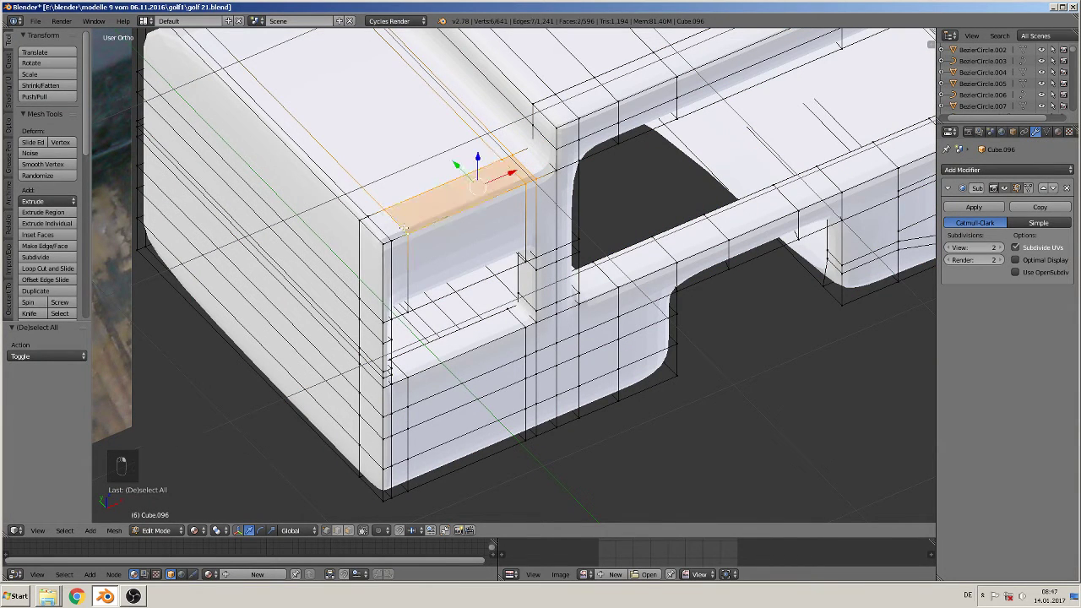
{"action": "right_click", "coordinate": [392, 240], "text": "shift"}
{"action": "right_click", "coordinate": [370, 221], "text": "shift"}
{"action": "right_click", "coordinate": [370, 223], "text": "shift"}
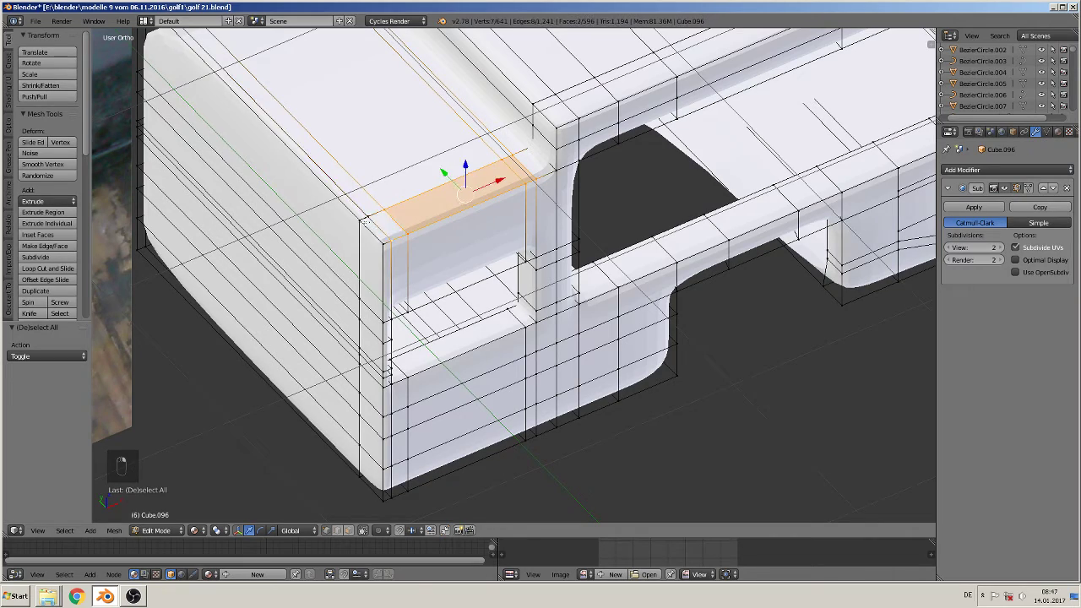
{"action": "right_click", "coordinate": [364, 222], "text": "shift"}
{"action": "right_click", "coordinate": [371, 217], "text": "shift"}
{"action": "right_click", "coordinate": [384, 243], "text": "shift"}
{"action": "middle_click_drag", "start_coordinate": [422, 262], "coordinate": [456, 253]}
{"action": "key", "text": "g"}
{"action": "key", "text": "y"}
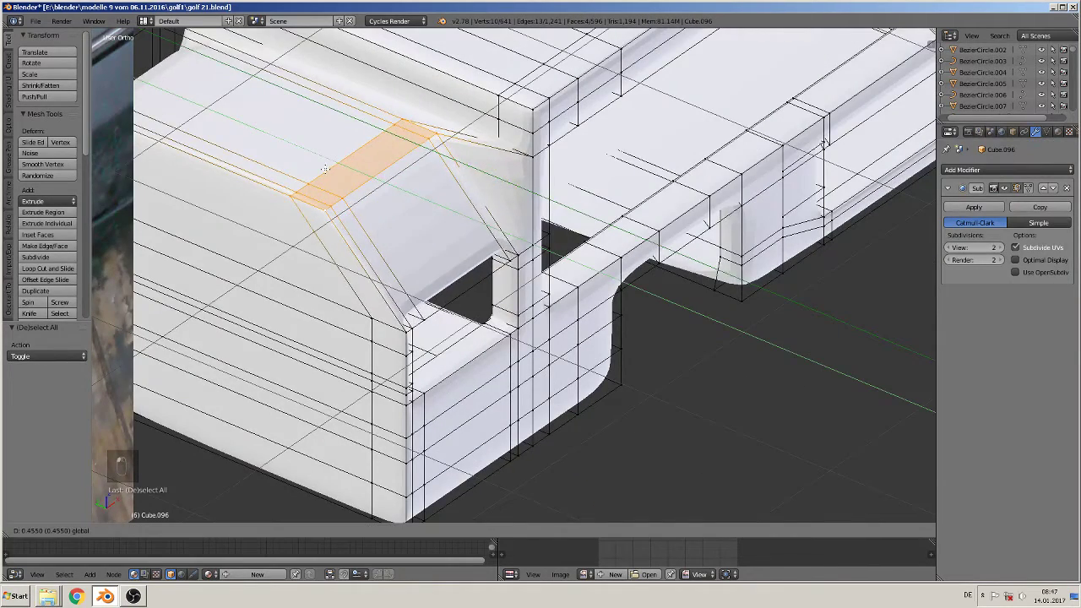
{"action": "left_click", "coordinate": [325, 169]}
{"action": "middle_click_drag", "start_coordinate": [572, 285], "coordinate": [512, 240]}
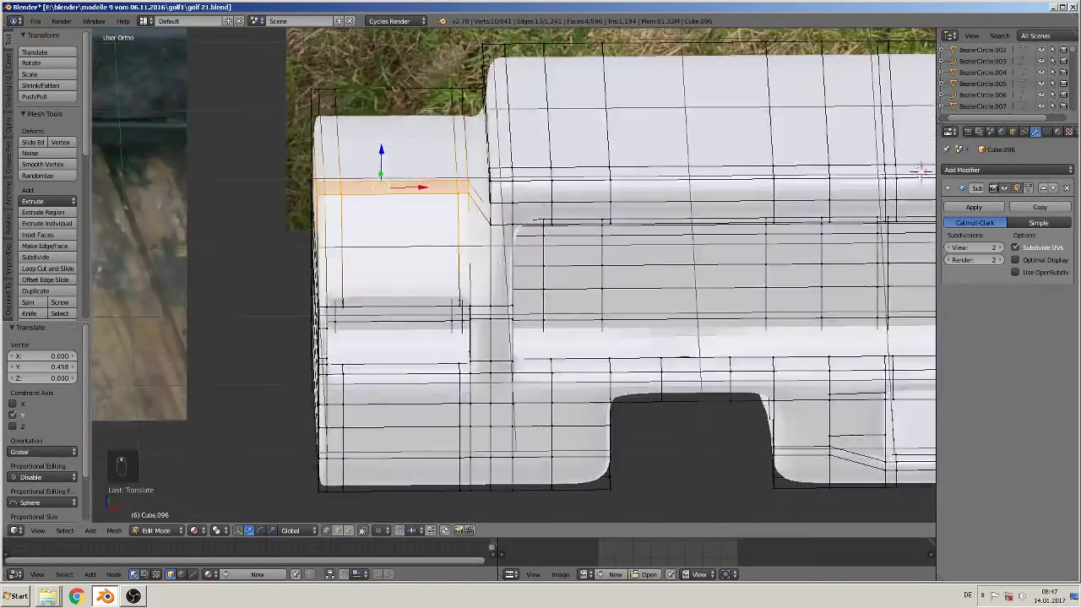
Clear the selection and select the bottom front edge vertices of the leg at the end of the long lower section.
{"action": "scroll", "coordinate": [584, 270], "scroll_direction": "down", "scroll_amount": 7}
{"action": "middle_click_drag", "start_coordinate": [690, 287], "coordinate": [646, 305]}
{"action": "middle_click_drag", "start_coordinate": [559, 276], "coordinate": [570, 275]}
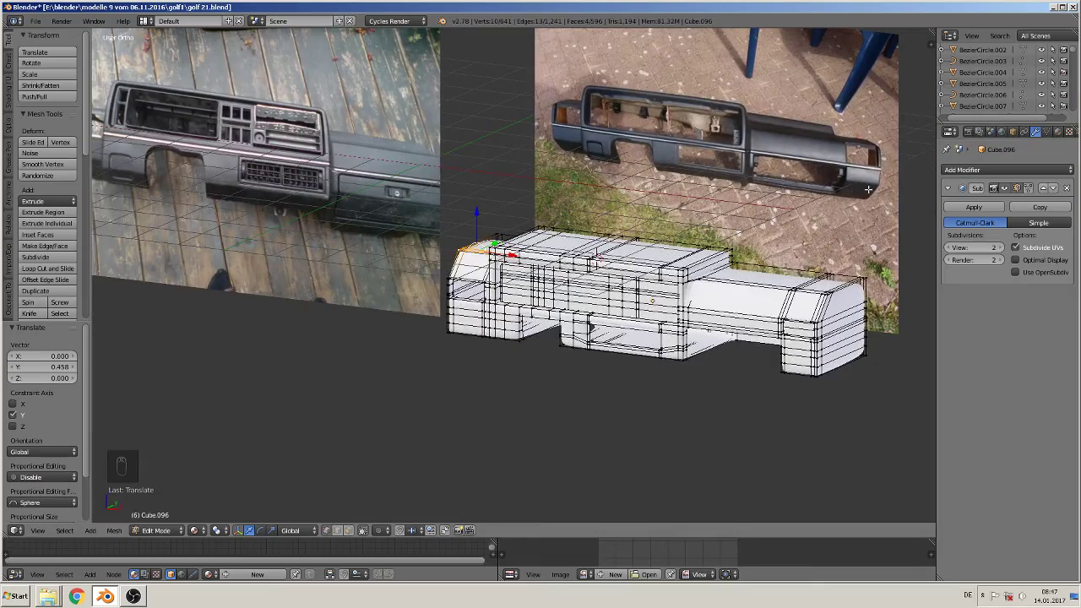
{"action": "scroll", "coordinate": [589, 325], "scroll_direction": "up", "scroll_amount": 6}
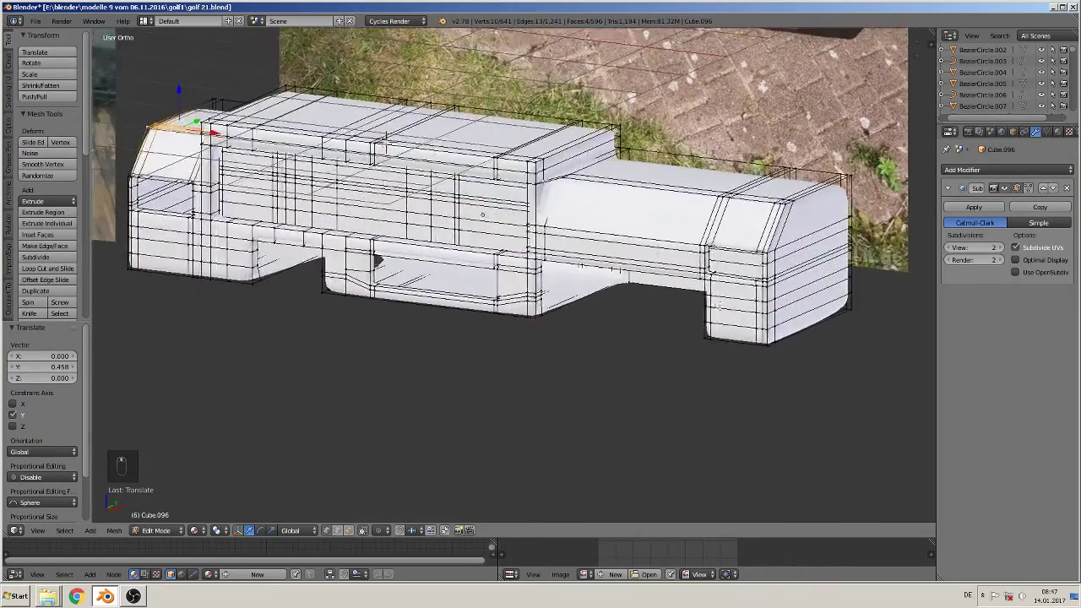
{"action": "scroll", "coordinate": [680, 306], "scroll_direction": "up", "scroll_amount": 4}
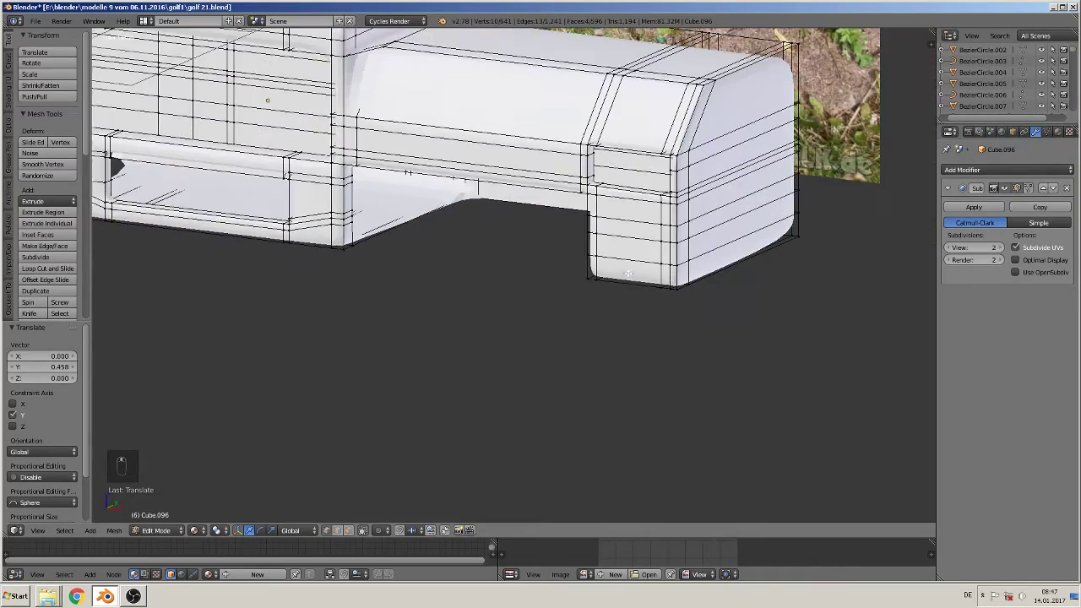
{"action": "right_click", "coordinate": [673, 292]}
{"action": "key", "text": "a"}
{"action": "key", "text": "a"}
{"action": "key", "text": "a"}
{"action": "key", "text": "a"}
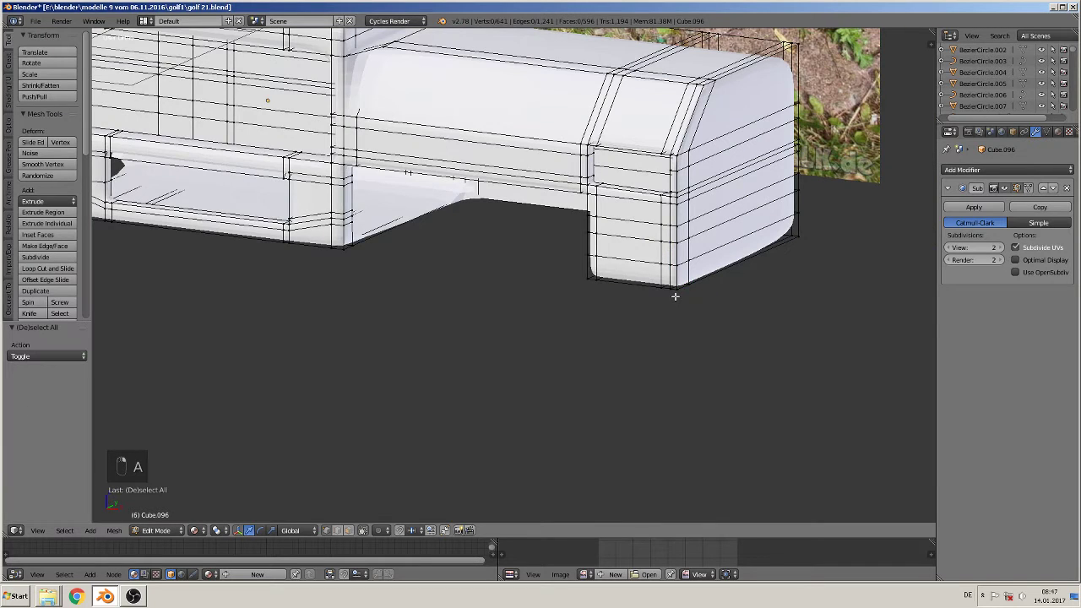
{"action": "right_click", "coordinate": [675, 290]}
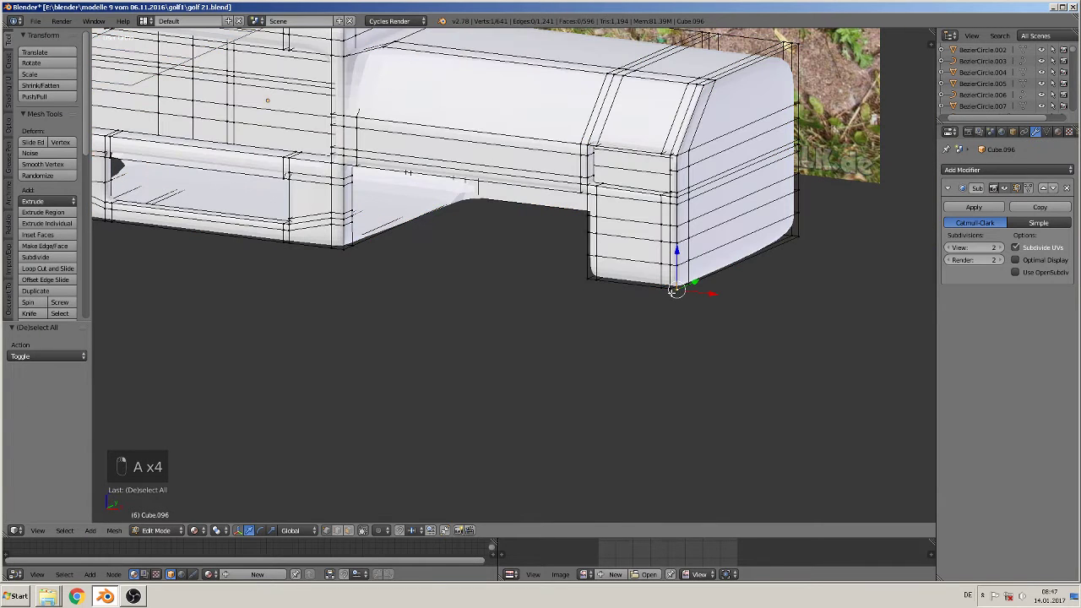
{"action": "right_click", "coordinate": [640, 288], "text": "alt"}
{"action": "mouse_move", "coordinate": [639, 288]}
{"action": "middle_mouse_down"}
{"action": "mouse_move", "coordinate": [620, 302]}
{"action": "mouse_move", "coordinate": [645, 302]}
{"action": "middle_mouse_up"}
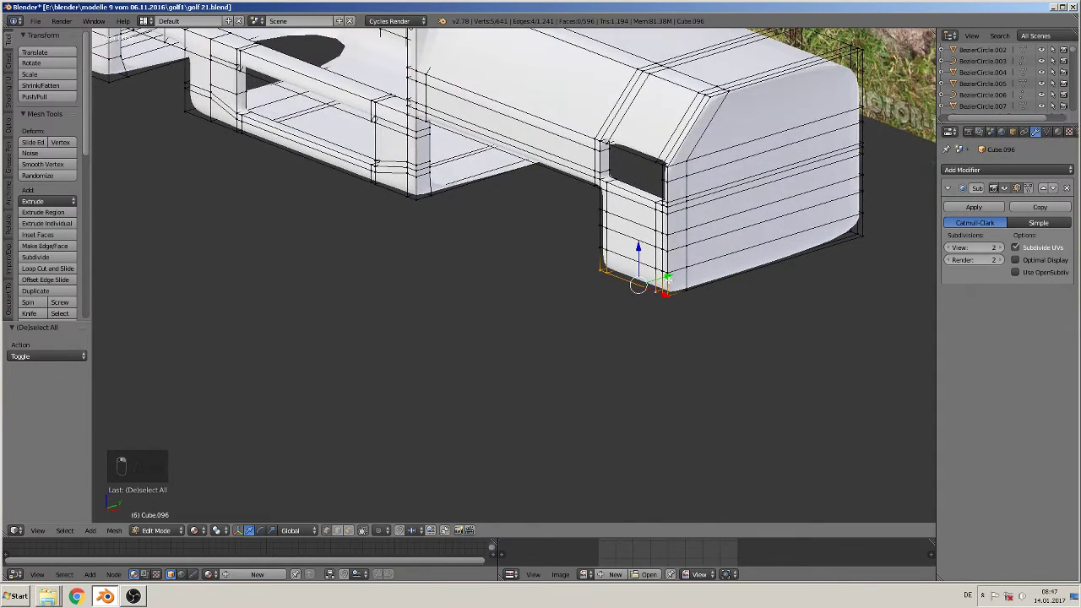
Move the bottom front edge of the dashboard's lower right end section back 0.154 along Y.
{"action": "key", "text": "g"}
{"action": "key", "text": "y"}
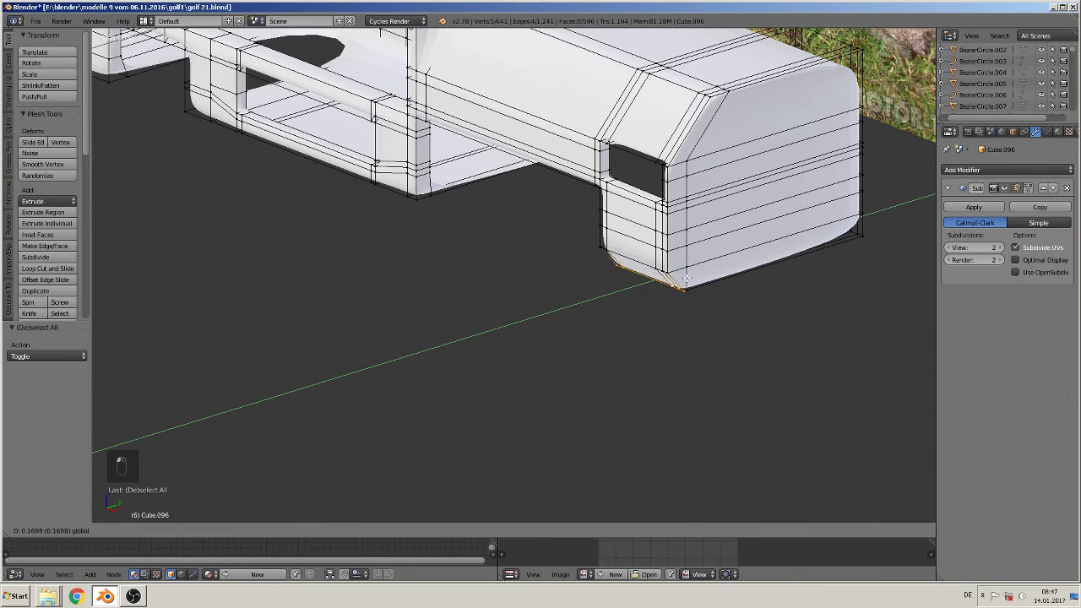
{"action": "left_click", "coordinate": [684, 280]}
Select the bottom front edge loop of the dashboard's lower centre section and move it 0.115 along Y.
{"action": "middle_click_drag", "start_coordinate": [602, 246], "coordinate": [747, 300], "text": "shift"}
{"action": "scroll", "coordinate": [638, 277], "scroll_direction": "up", "scroll_amount": 1}
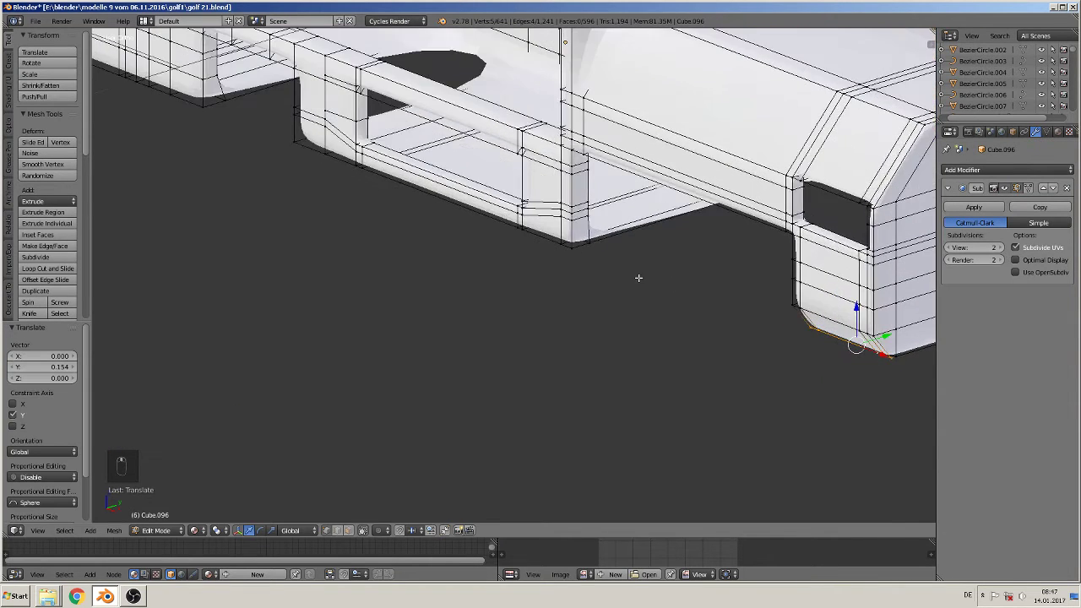
{"action": "middle_click_drag", "start_coordinate": [639, 278], "coordinate": [577, 242]}
{"action": "right_click", "coordinate": [584, 240], "text": "alt"}
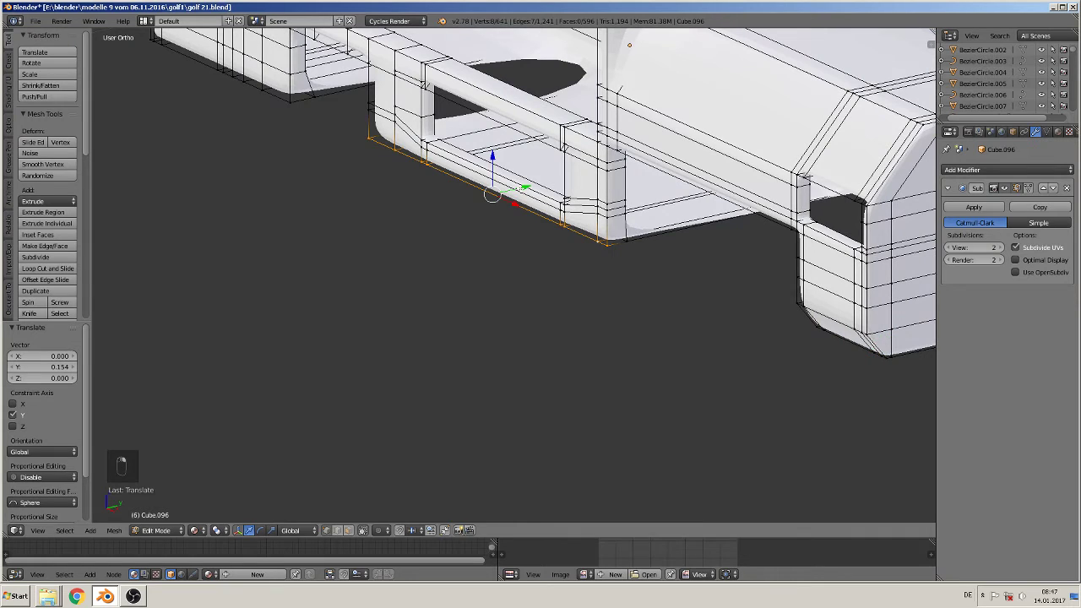
{"action": "key", "text": "g"}
{"action": "key", "text": "y"}
{"action": "left_click", "coordinate": [93, 281]}
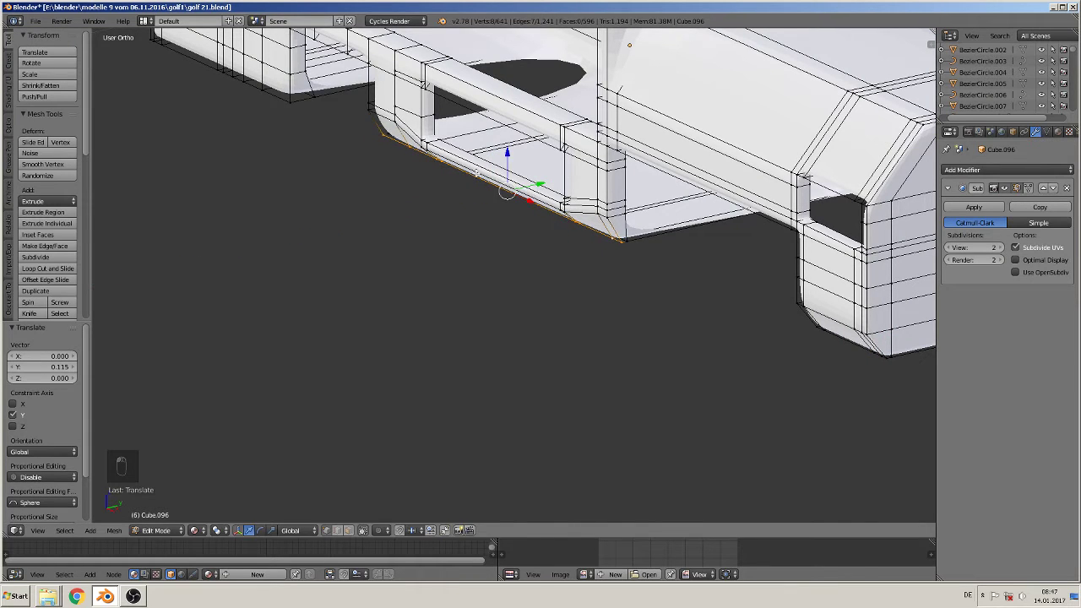
Move the bottom front edge loop of the lower left section about 0.16 along Y, and leave mesh editing.
{"action": "middle_click_drag", "start_coordinate": [475, 173], "coordinate": [669, 301], "text": "shift"}
{"action": "right_click", "coordinate": [485, 221], "text": "alt"}
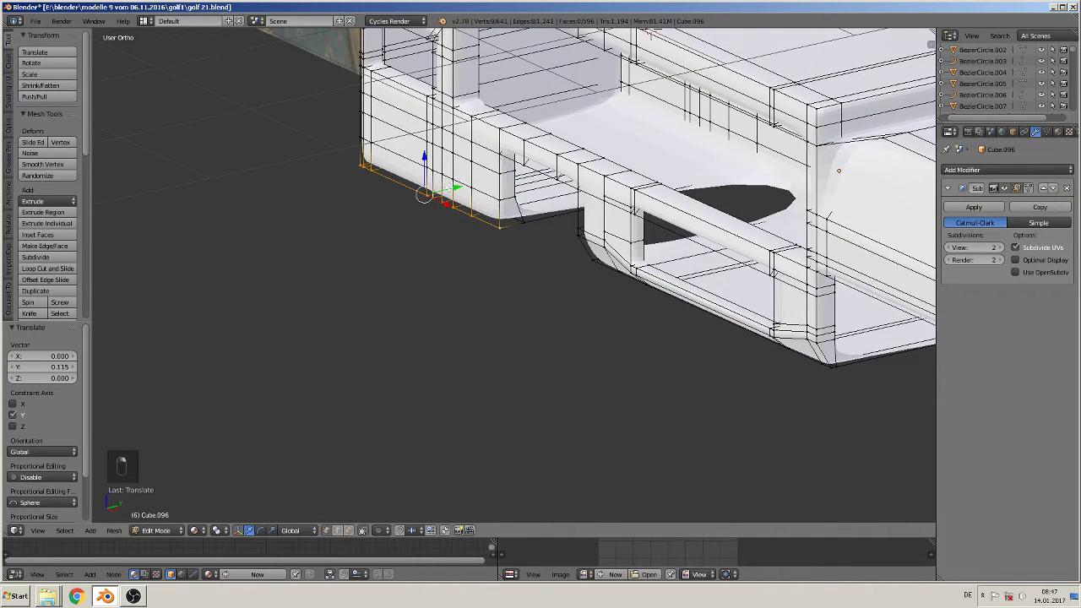
{"action": "key", "text": "g"}
{"action": "key", "text": "y"}
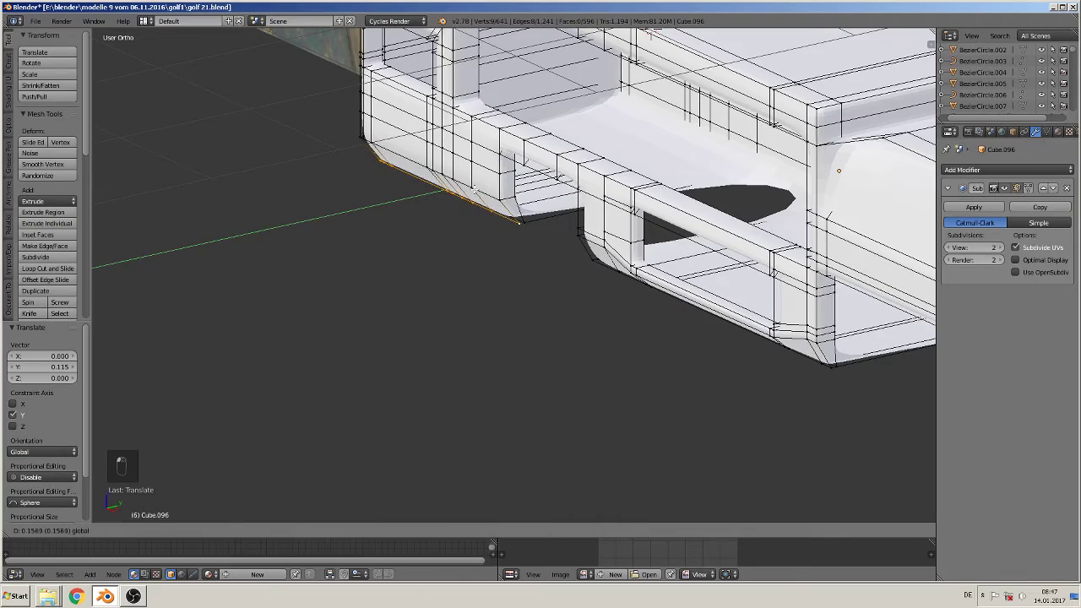
{"action": "left_click", "coordinate": [475, 191]}
{"action": "scroll", "coordinate": [482, 215], "scroll_direction": "down", "scroll_amount": 3}
{"action": "key", "text": "Tab"}
In front view, lower the four vertices between the bottom cutout and the lower centre recess by 0.087 on Z.
{"action": "middle_click_drag", "start_coordinate": [504, 237], "coordinate": [504, 285]}
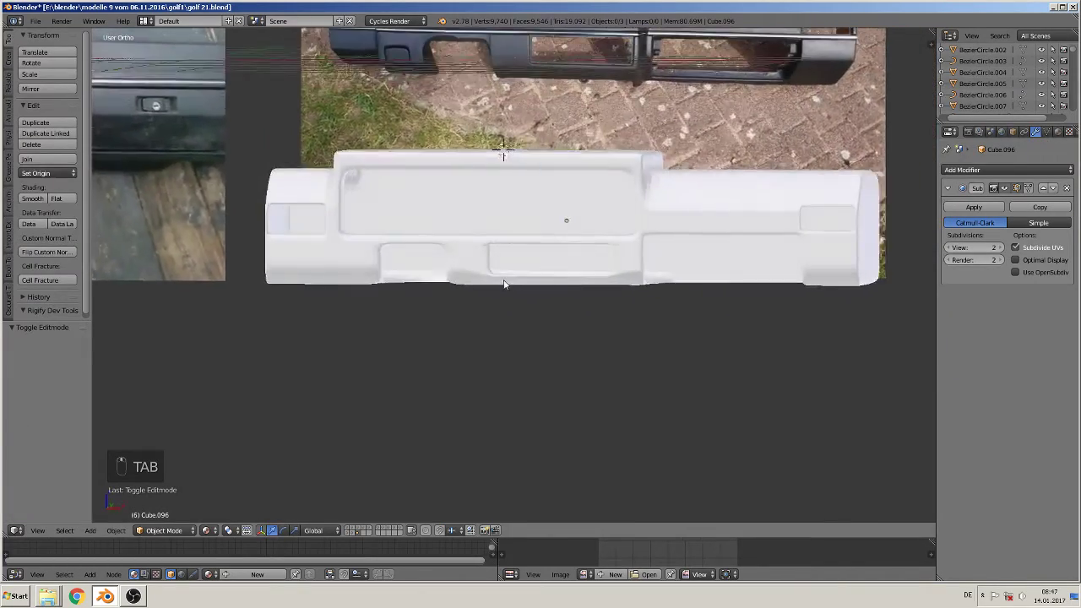
{"action": "scroll", "coordinate": [498, 279], "scroll_direction": "up", "scroll_amount": 1}
{"action": "scroll", "coordinate": [540, 286], "scroll_direction": "up", "scroll_amount": 2}
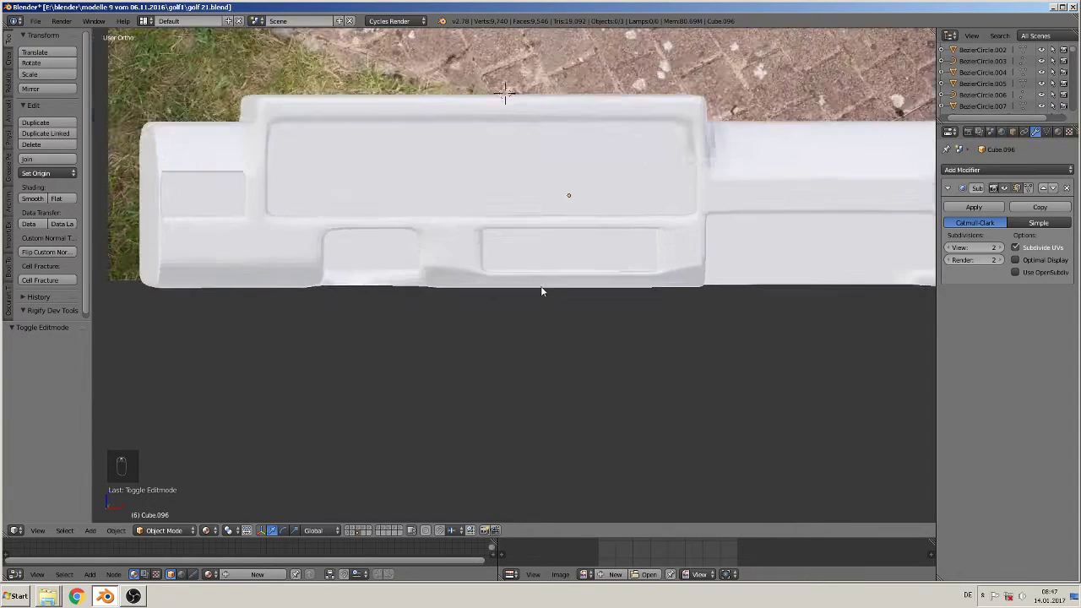
{"action": "scroll", "coordinate": [542, 291], "scroll_direction": "up", "scroll_amount": 2}
{"action": "key", "text": "Tab"}
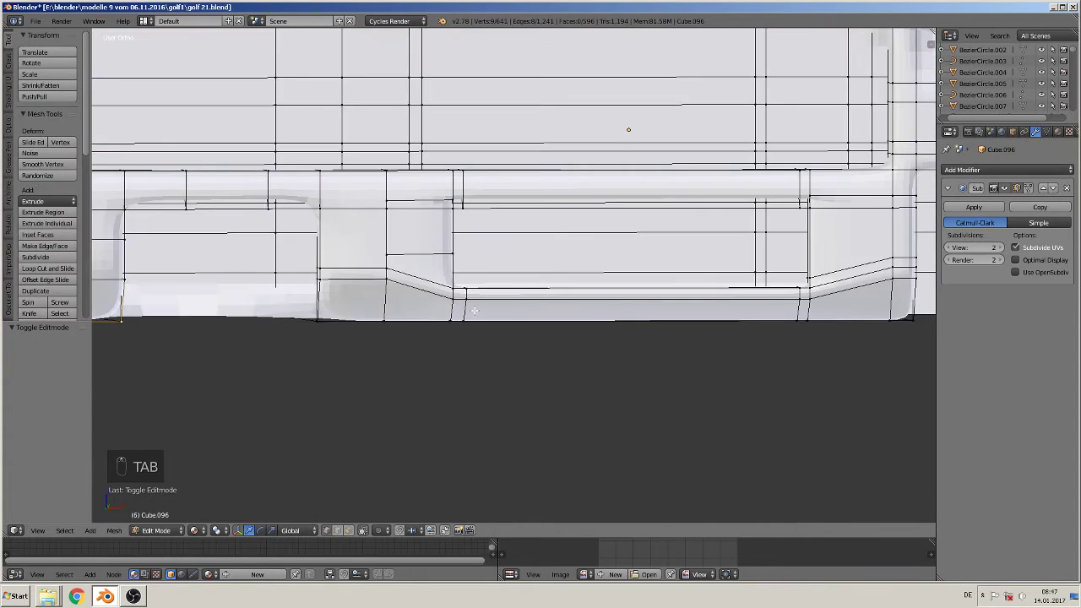
{"action": "middle_click_drag", "start_coordinate": [475, 311], "coordinate": [500, 250], "text": "shift"}
{"action": "scroll", "coordinate": [498, 251], "scroll_direction": "up", "scroll_amount": 1}
{"action": "scroll", "coordinate": [473, 243], "scroll_direction": "down", "scroll_amount": 1}
{"action": "middle_click_drag", "start_coordinate": [421, 228], "coordinate": [406, 235]}
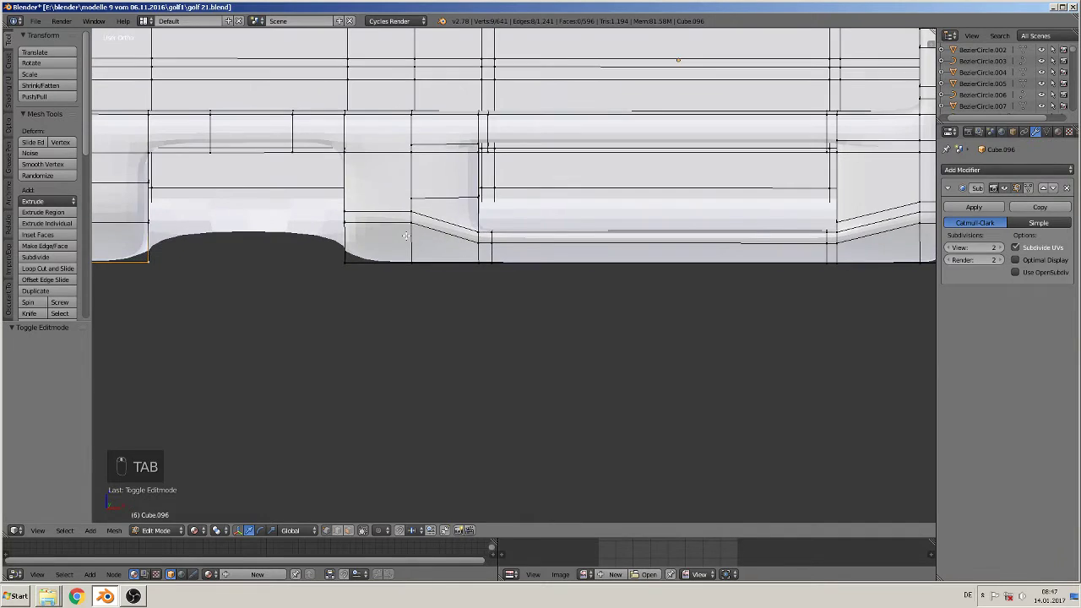
{"action": "key", "text": "KP_1"}
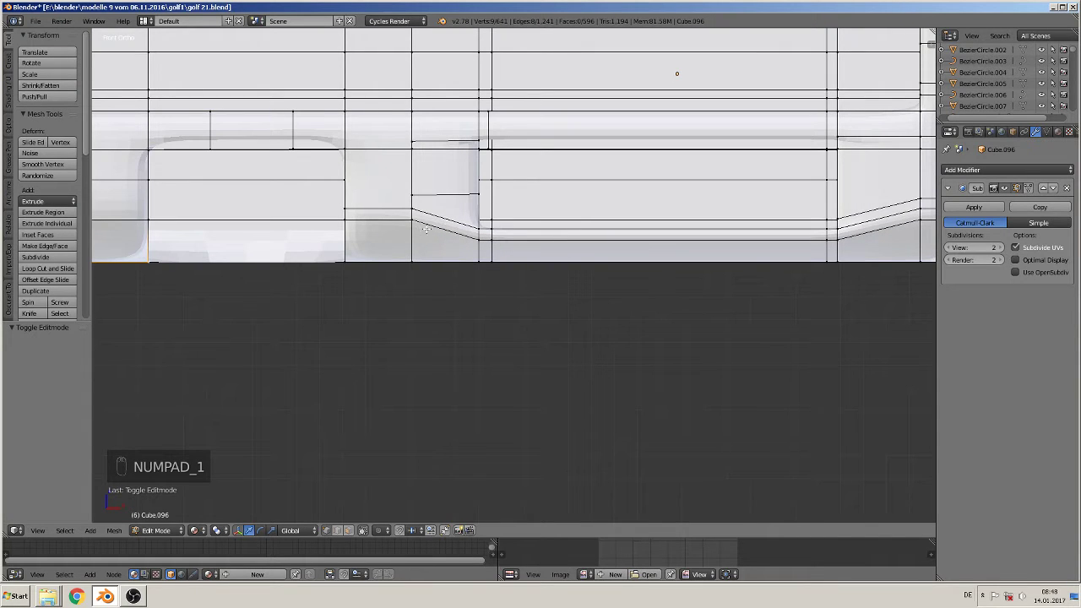
{"action": "right_click", "coordinate": [413, 222]}
{"action": "right_click", "coordinate": [345, 221], "text": "shift"}
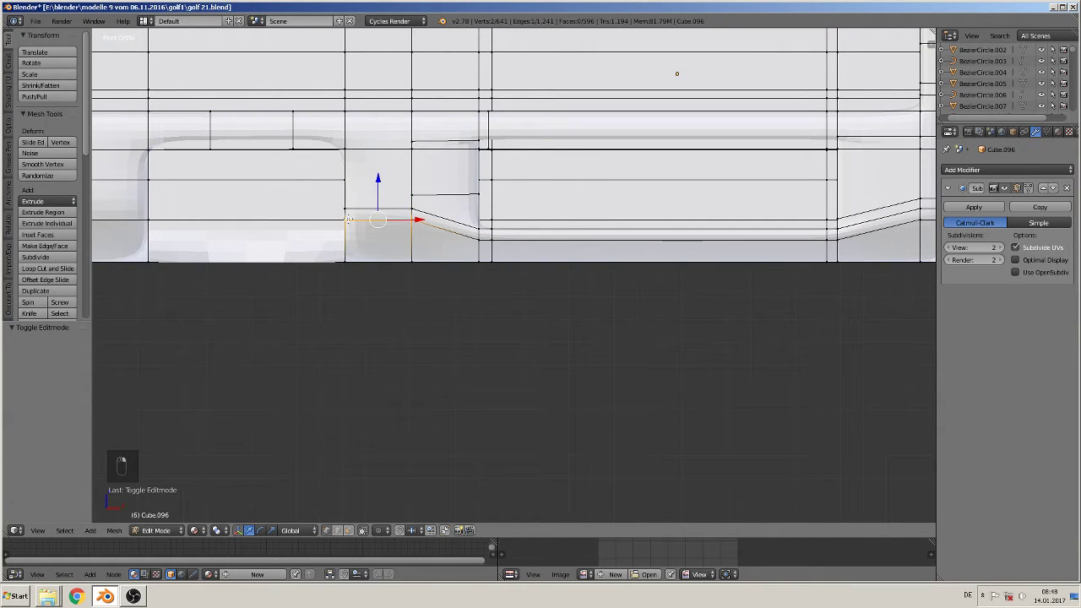
{"action": "right_click", "coordinate": [346, 205], "text": "shift"}
{"action": "right_click", "coordinate": [411, 204], "text": "shift"}
{"action": "key", "text": "g"}
{"action": "key", "text": "z"}
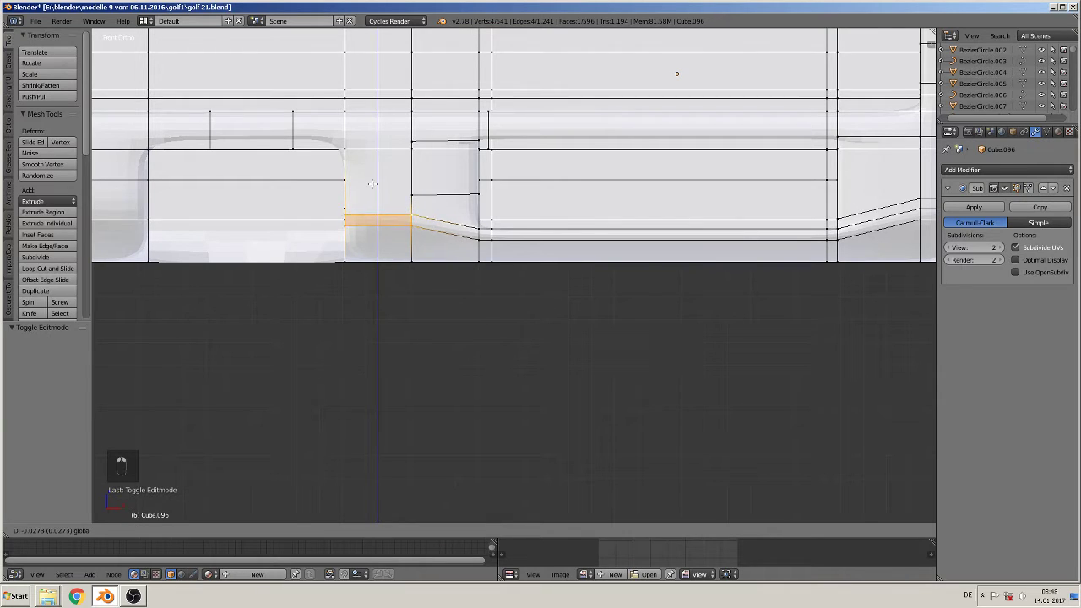
{"action": "left_click", "coordinate": [369, 195]}
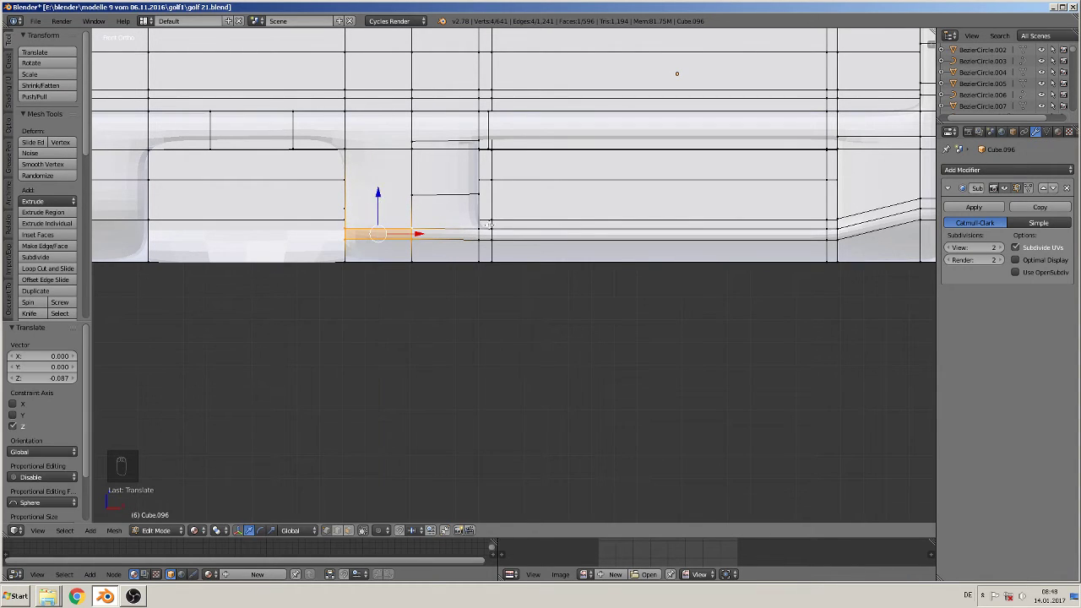
Lower the six vertices at the right end of the centre section's sloped edge lines by 0.089 on Z.
{"action": "middle_click_drag", "start_coordinate": [605, 271], "coordinate": [275, 270], "text": "shift"}
{"action": "right_click", "coordinate": [509, 216]}
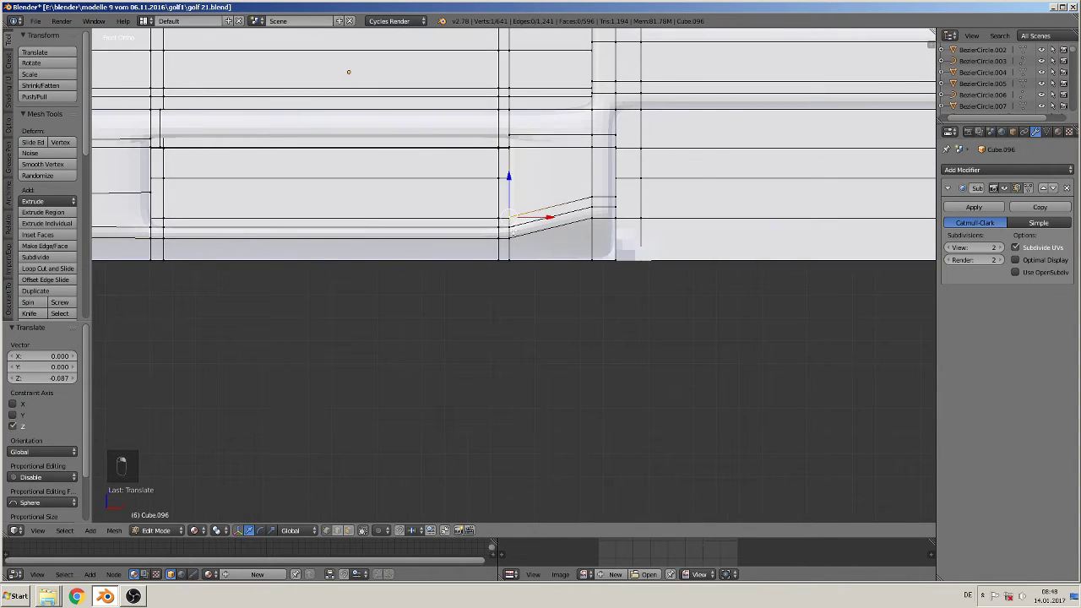
{"action": "right_click", "coordinate": [588, 198]}
{"action": "right_click", "coordinate": [593, 208], "text": "shift"}
{"action": "right_click", "coordinate": [593, 219], "text": "shift"}
{"action": "right_click", "coordinate": [616, 218], "text": "shift"}
{"action": "right_click", "coordinate": [615, 208], "text": "shift"}
{"action": "right_click", "coordinate": [615, 198], "text": "shift"}
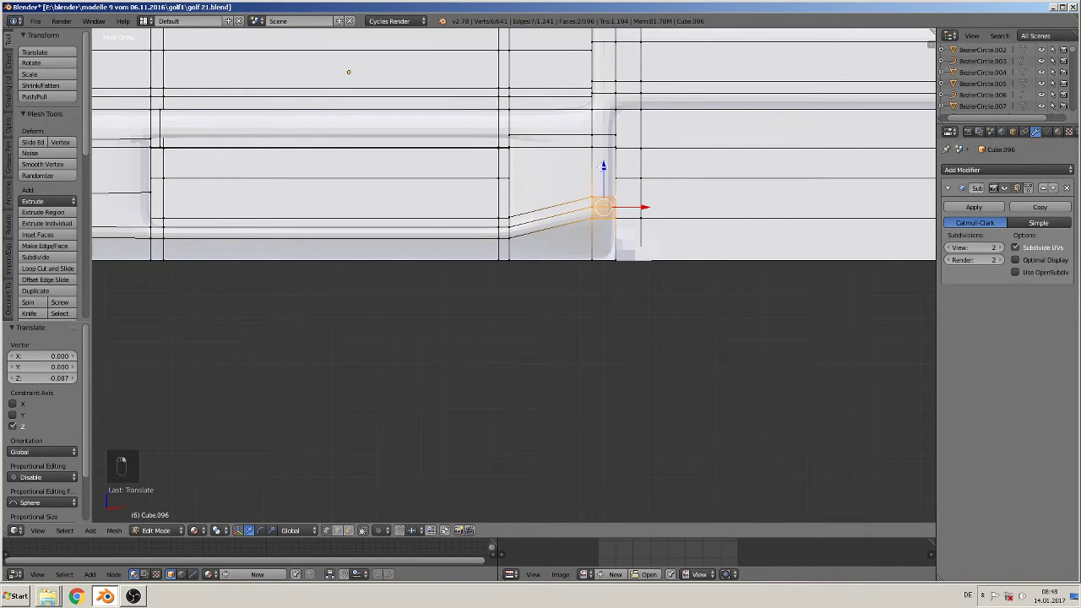
{"action": "left_click_drag", "start_coordinate": [603, 167], "coordinate": [603, 189]}
{"action": "scroll", "coordinate": [557, 230], "scroll_direction": "down", "scroll_amount": 3}
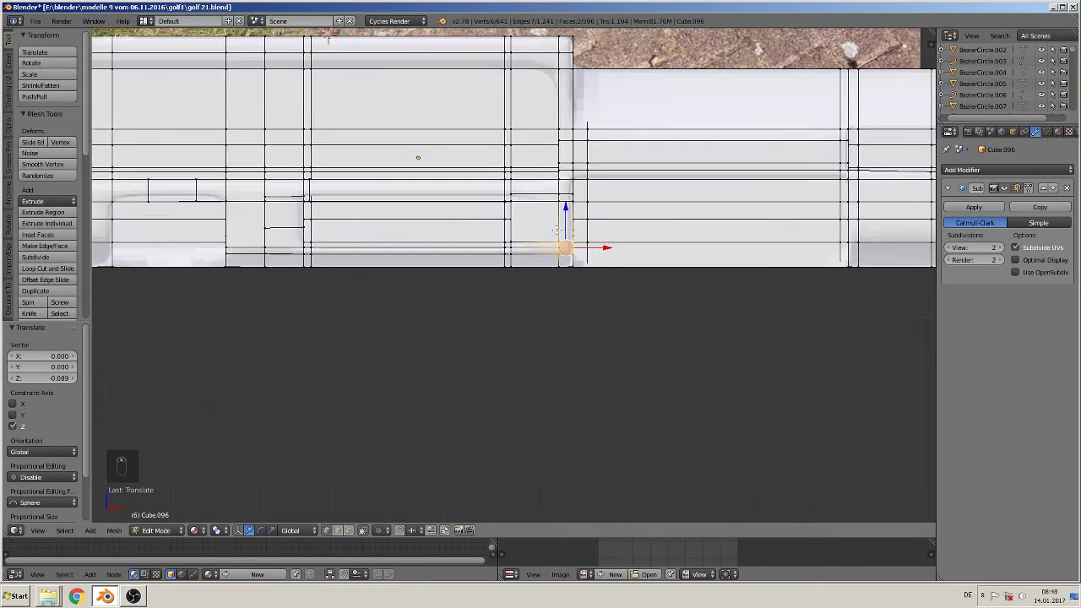
Select the outermost column of front vertices at the dashboard's left end and move it slightly outward along X.
{"action": "key", "text": "Tab"}
{"action": "scroll", "coordinate": [540, 287], "scroll_direction": "down", "scroll_amount": 2}
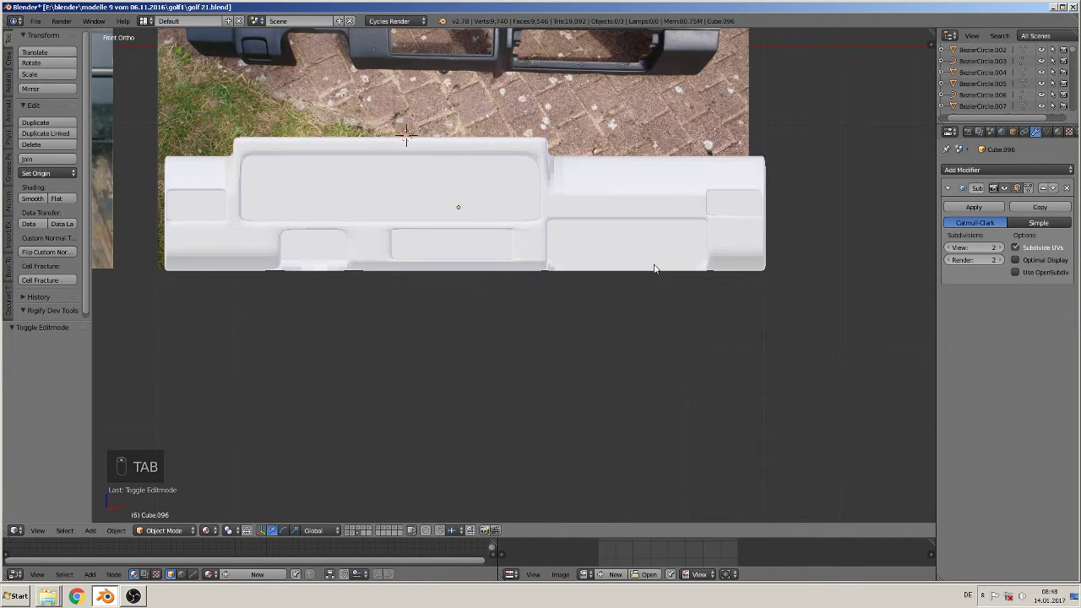
{"action": "middle_click_drag", "start_coordinate": [655, 269], "coordinate": [511, 300]}
{"action": "scroll", "coordinate": [402, 259], "scroll_direction": "up", "scroll_amount": 3}
{"action": "scroll", "coordinate": [401, 258], "scroll_direction": "up", "scroll_amount": 4}
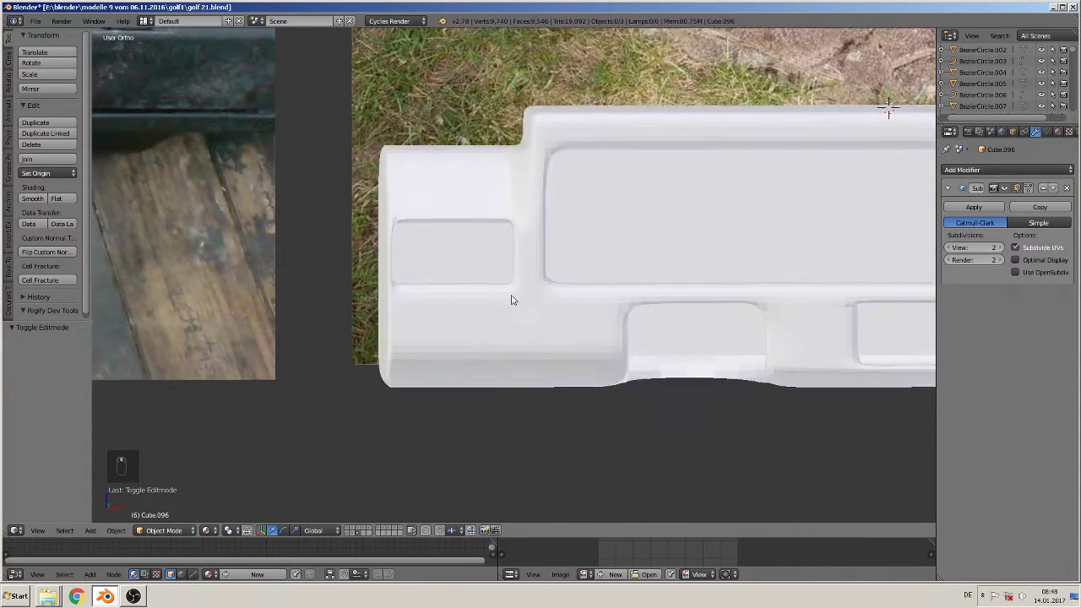
{"action": "scroll", "coordinate": [479, 288], "scroll_direction": "up", "scroll_amount": 1}
{"action": "key", "text": "Tab"}
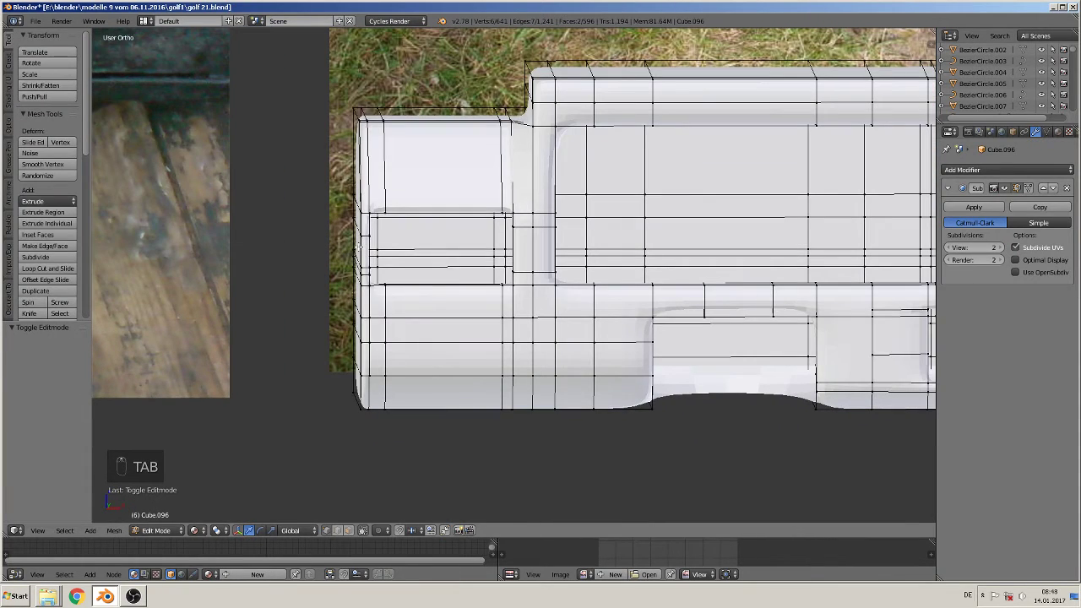
{"action": "right_click", "coordinate": [358, 246], "text": "alt"}
{"action": "key", "text": "a"}
{"action": "key", "text": "a"}
{"action": "middle_click_drag", "start_coordinate": [355, 249], "coordinate": [348, 252]}
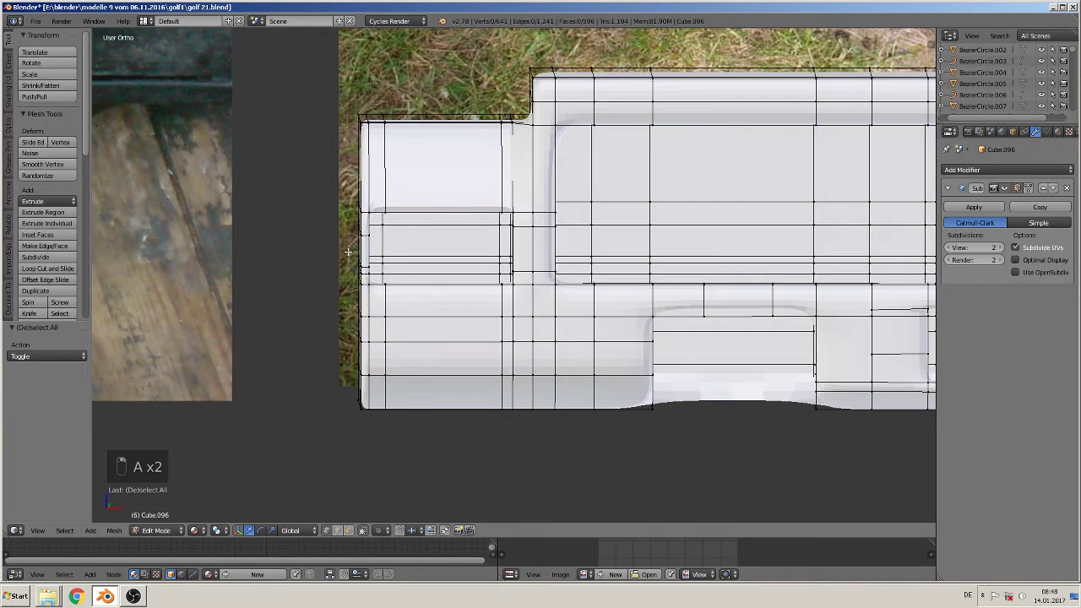
{"action": "key", "text": "KP_1"}
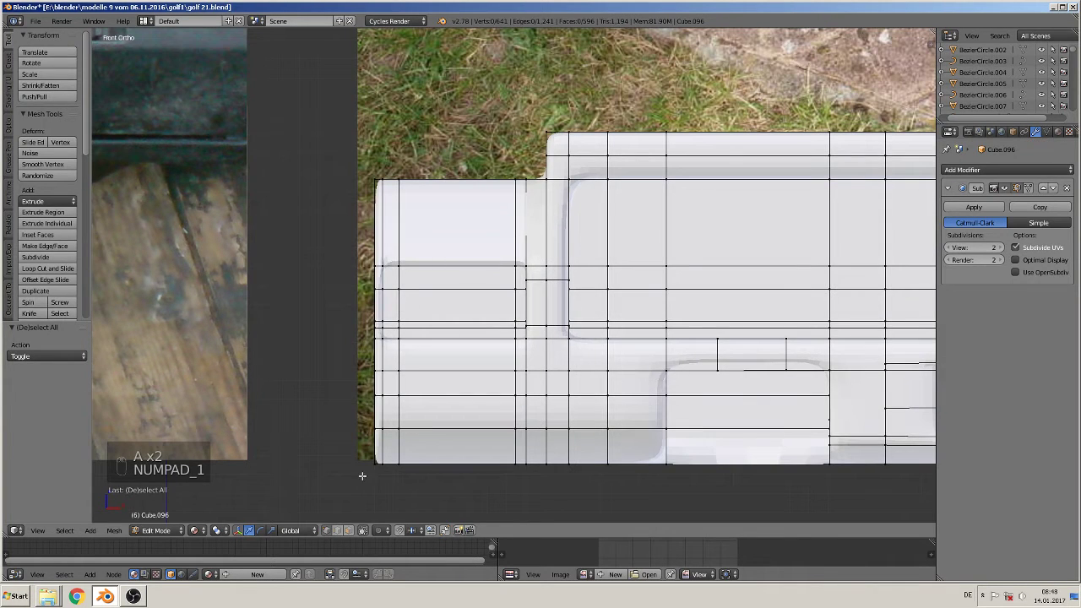
{"action": "key", "text": "b"}
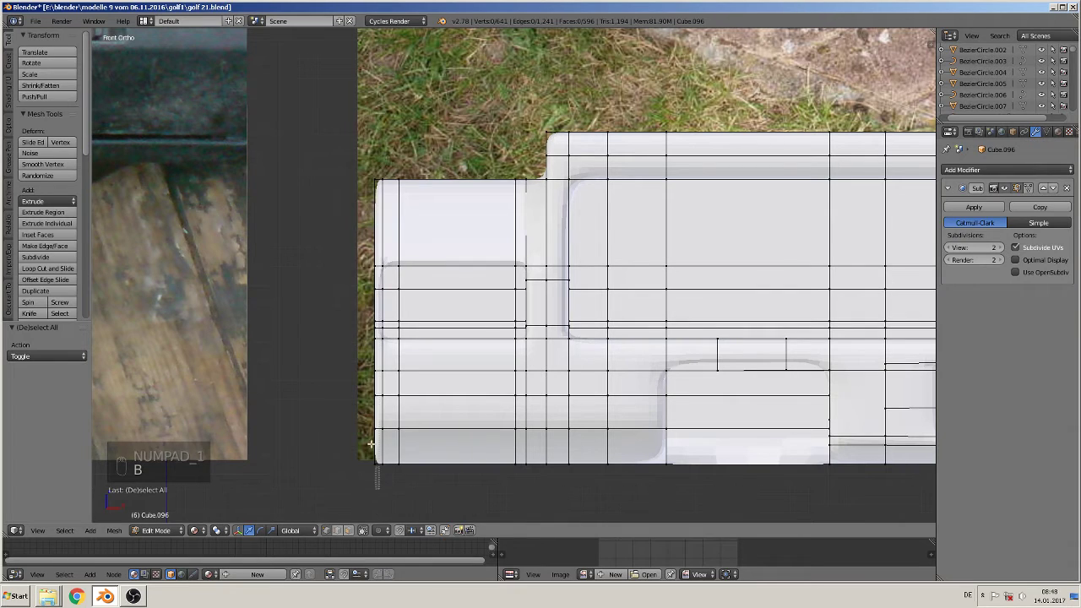
{"action": "left_click_drag", "start_coordinate": [377, 489], "coordinate": [330, 136]}
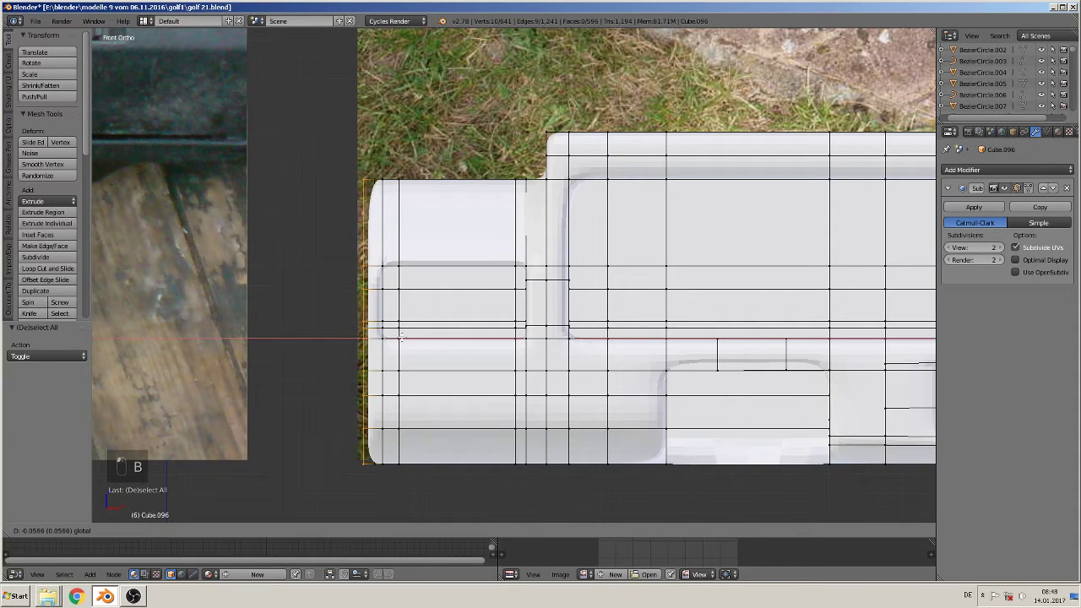
{"action": "key", "text": "Tab"}
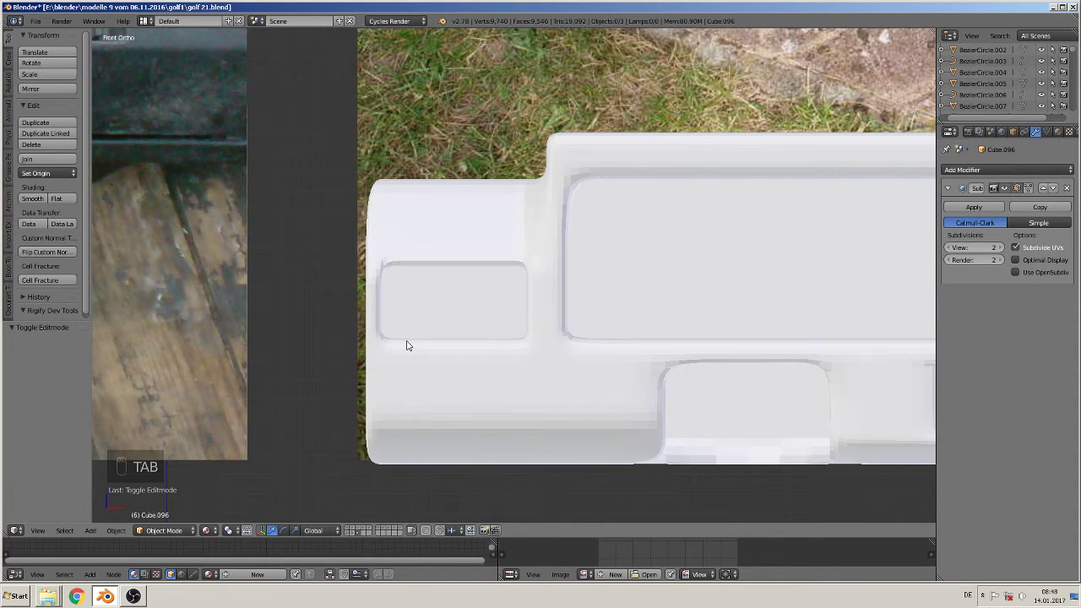
Apply smooth shading to the dashboard object.
{"action": "scroll", "coordinate": [406, 345], "scroll_direction": "down", "scroll_amount": 3}
{"action": "scroll", "coordinate": [347, 296], "scroll_direction": "down", "scroll_amount": 1}
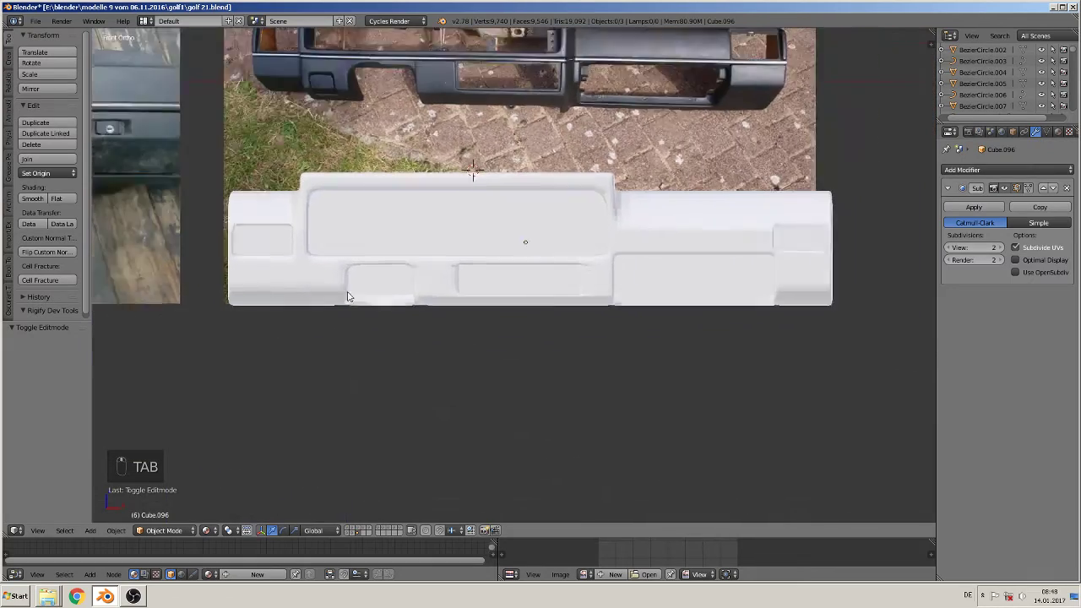
{"action": "middle_click_drag", "start_coordinate": [347, 297], "coordinate": [435, 328]}
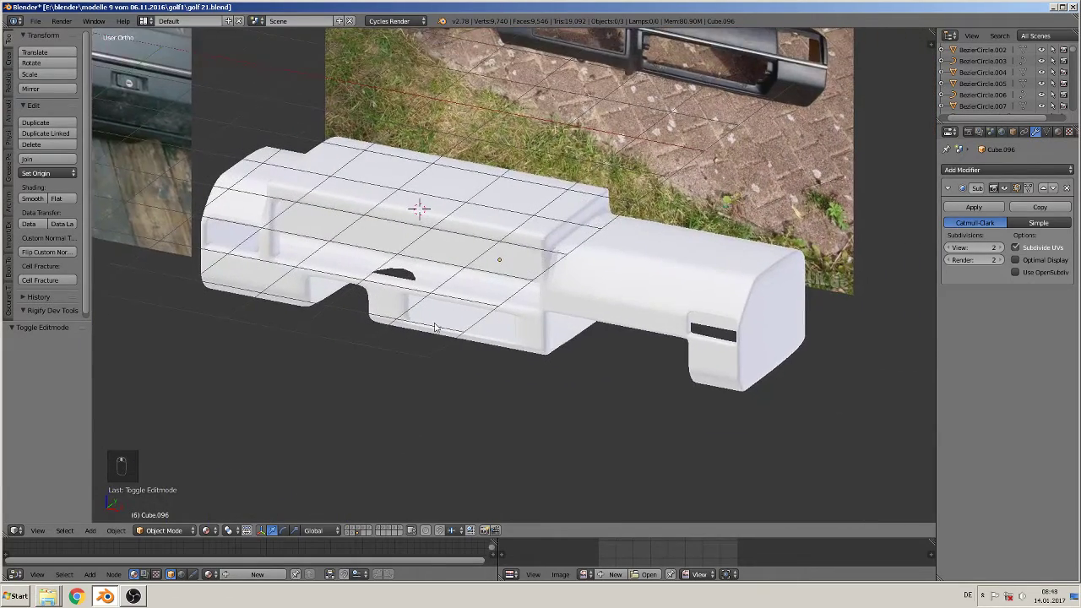
{"action": "scroll", "coordinate": [440, 325], "scroll_direction": "up", "scroll_amount": 1}
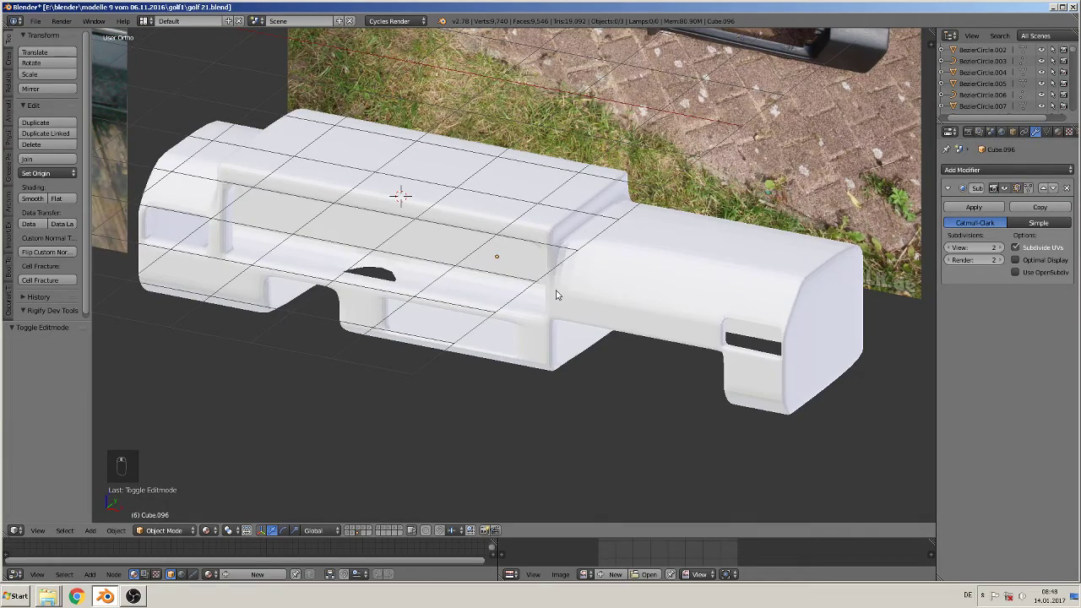
{"action": "middle_click_drag", "start_coordinate": [556, 295], "coordinate": [473, 253]}
{"action": "left_click", "coordinate": [37, 199]}
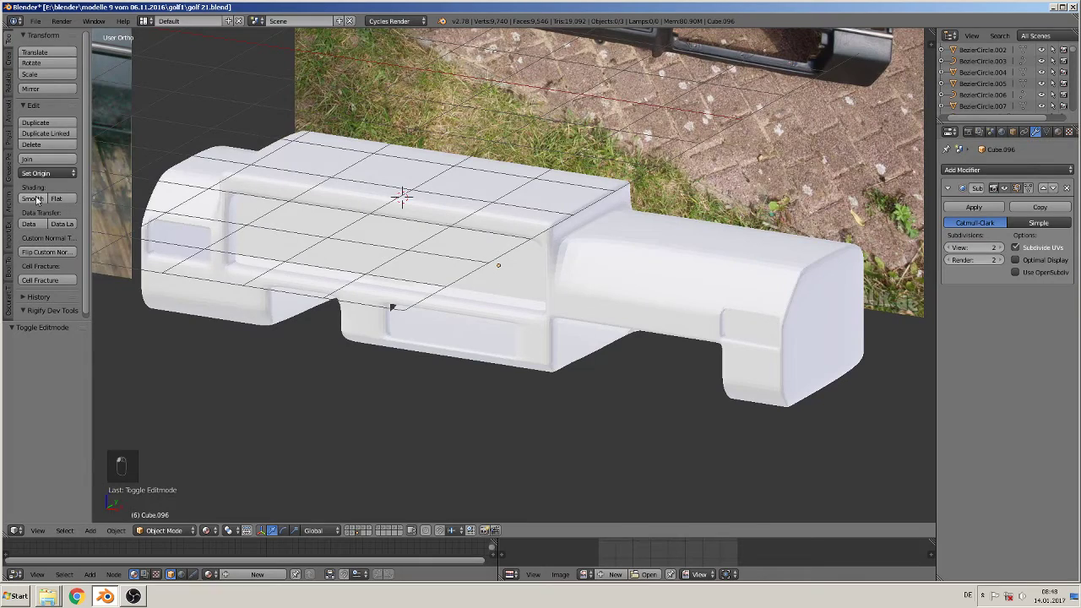
{"action": "left_click", "coordinate": [35, 200]}
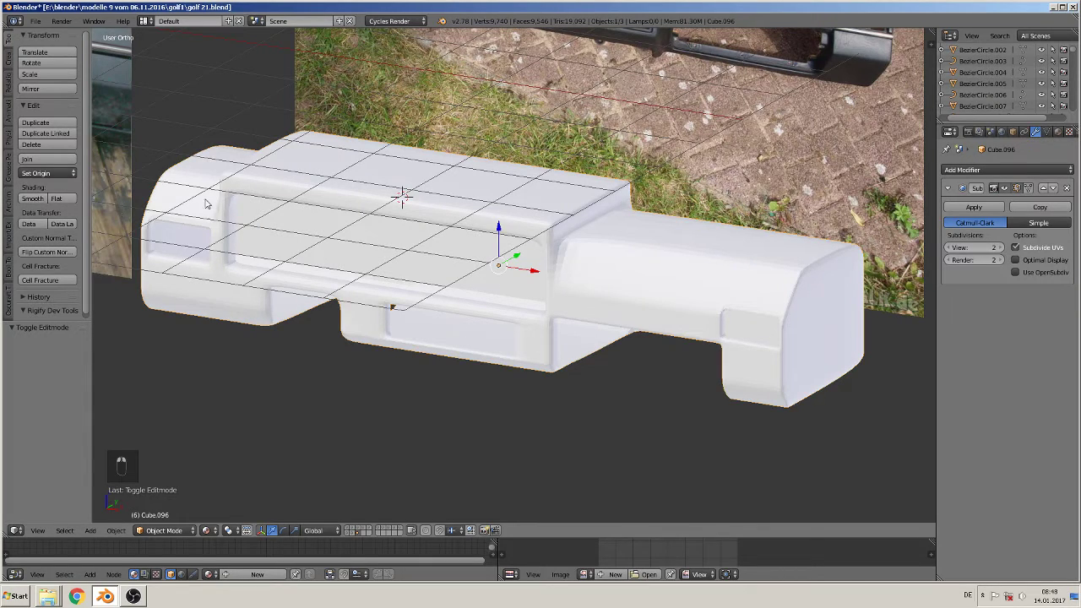
Compare the dashboard model with the reference photo in front view.
{"action": "middle_click_drag", "start_coordinate": [410, 252], "coordinate": [572, 260]}
{"action": "scroll", "coordinate": [586, 282], "scroll_direction": "up", "scroll_amount": 1}
{"action": "scroll", "coordinate": [572, 259], "scroll_direction": "down", "scroll_amount": 3}
{"action": "scroll", "coordinate": [568, 254], "scroll_direction": "down", "scroll_amount": 1}
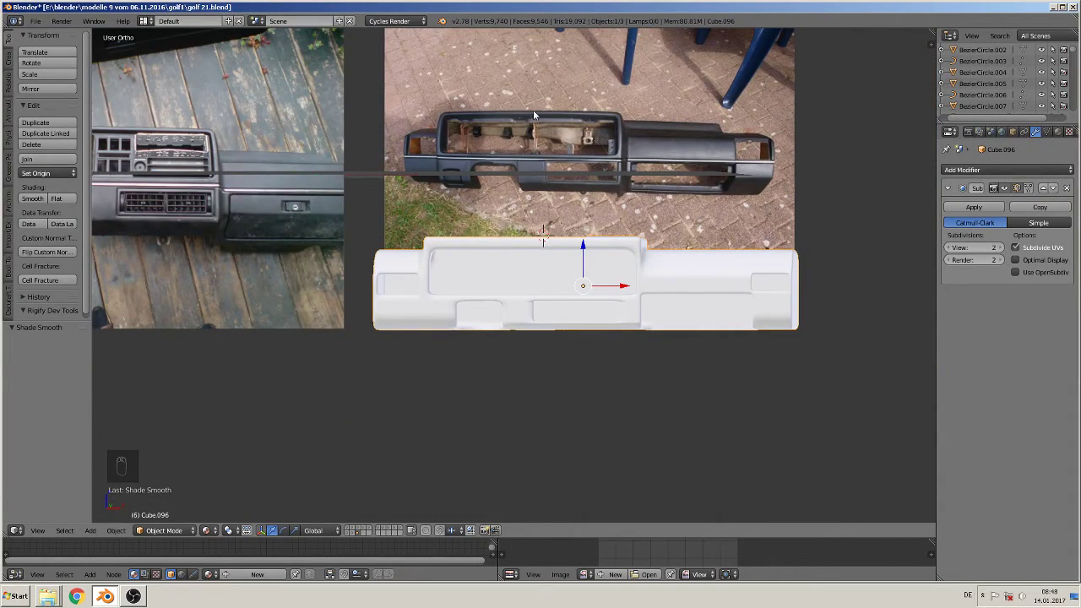
{"action": "key", "text": "KP_1"}
{"action": "scroll", "coordinate": [592, 260], "scroll_direction": "up", "scroll_amount": 2}
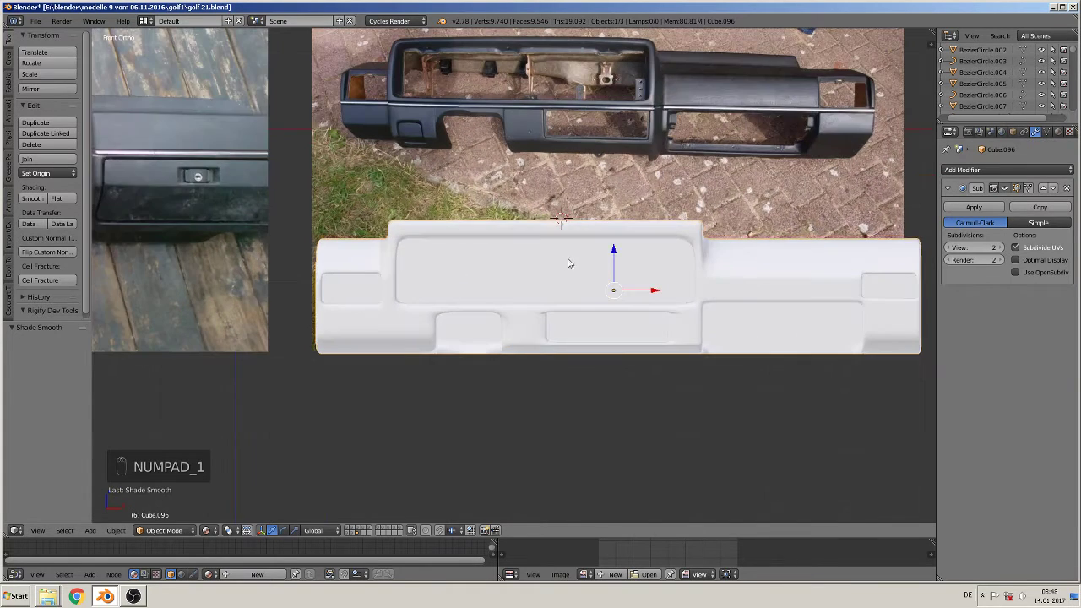
Edit the dashboard mesh, toggle visible-only selection and rip the selected left end vertices without moving them.
{"action": "key", "text": "Tab"}
{"action": "scroll", "coordinate": [477, 307], "scroll_direction": "up", "scroll_amount": 1}
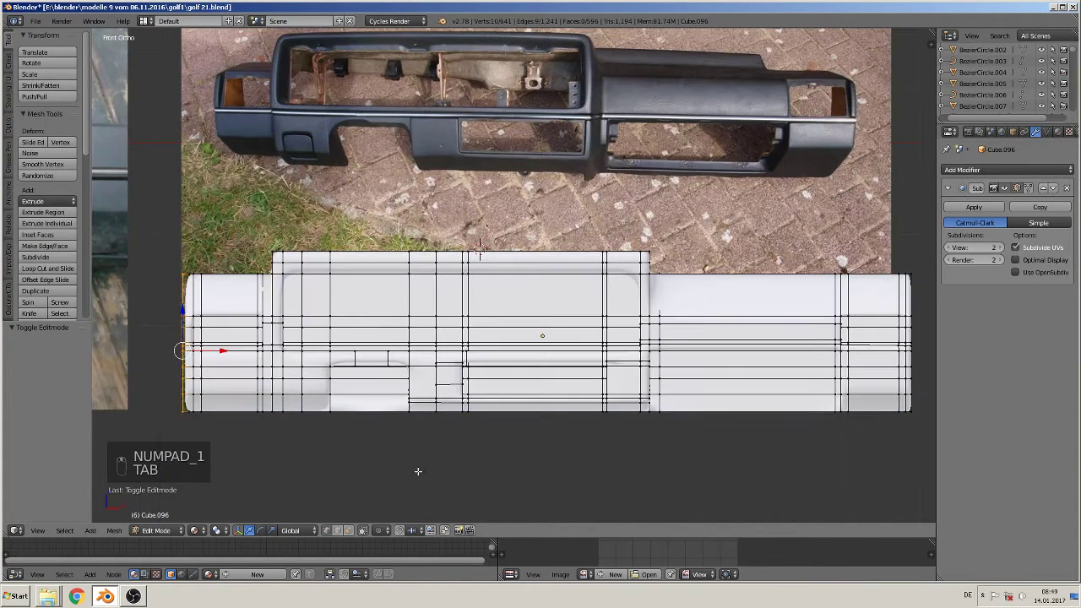
{"action": "left_click", "coordinate": [364, 530]}
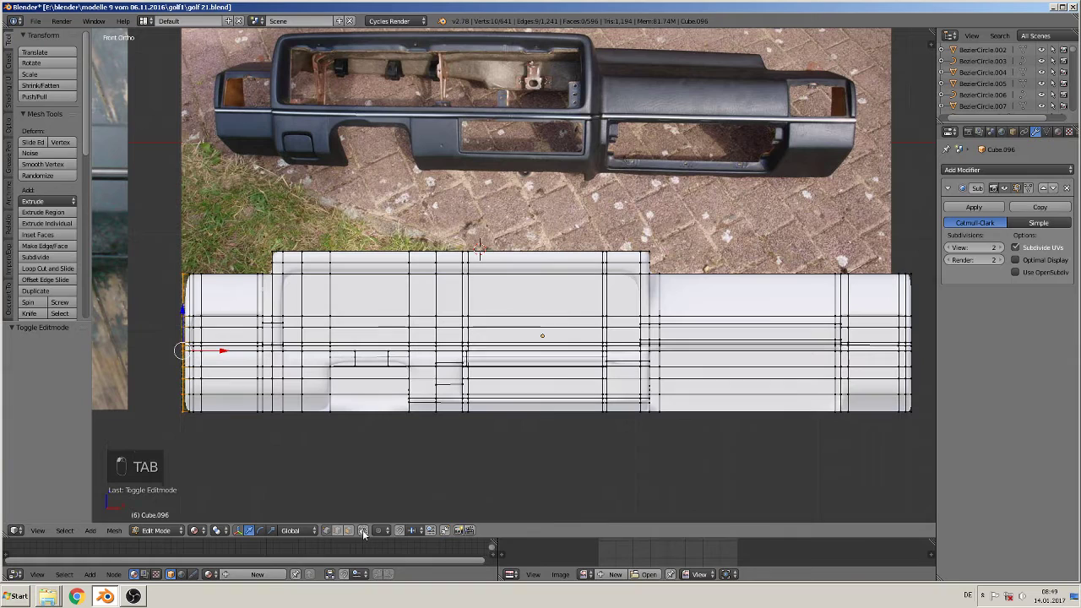
{"action": "key", "text": "v"}
{"action": "right_click", "coordinate": [479, 250]}
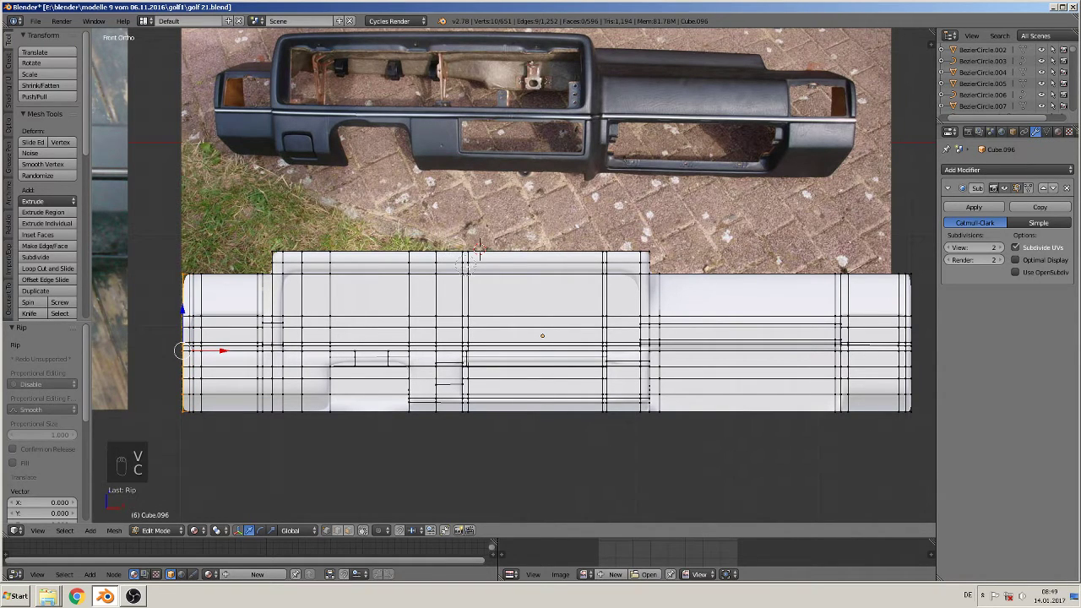
Select the middle vertex columns along the dashboard's instrument hood and raise them about 0.068 along Z.
{"action": "key", "text": "c"}
{"action": "left_click", "coordinate": [461, 269]}
{"action": "mouse_move", "coordinate": [456, 277]}
{"action": "left_mouse_down"}
{"action": "mouse_move", "coordinate": [435, 282]}
{"action": "mouse_move", "coordinate": [432, 257]}
{"action": "mouse_move", "coordinate": [437, 272]}
{"action": "mouse_move", "coordinate": [464, 253]}
{"action": "left_mouse_up"}
{"action": "right_click", "coordinate": [394, 256]}
{"action": "key", "text": "a"}
{"action": "key", "text": "c"}
{"action": "key", "text": "g"}
{"action": "key", "text": "z"}
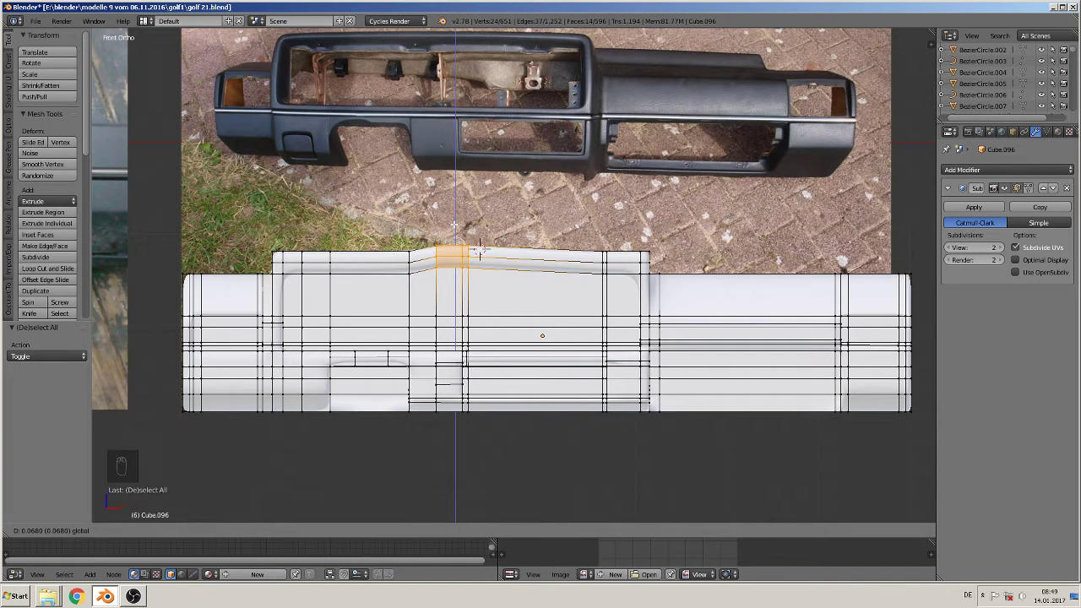
{"action": "left_click", "coordinate": [454, 224]}
Raise the pair of upper vertex columns near the instrument hood's right end about 0.037 along Z.
{"action": "key", "text": "a"}
{"action": "key", "text": "c"}
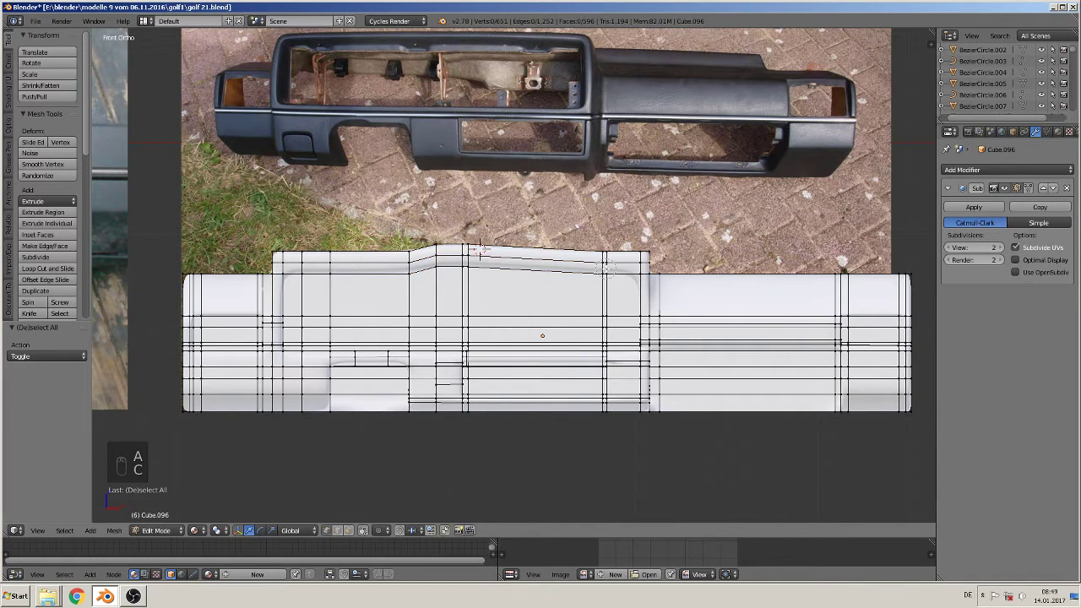
{"action": "left_click", "coordinate": [605, 256]}
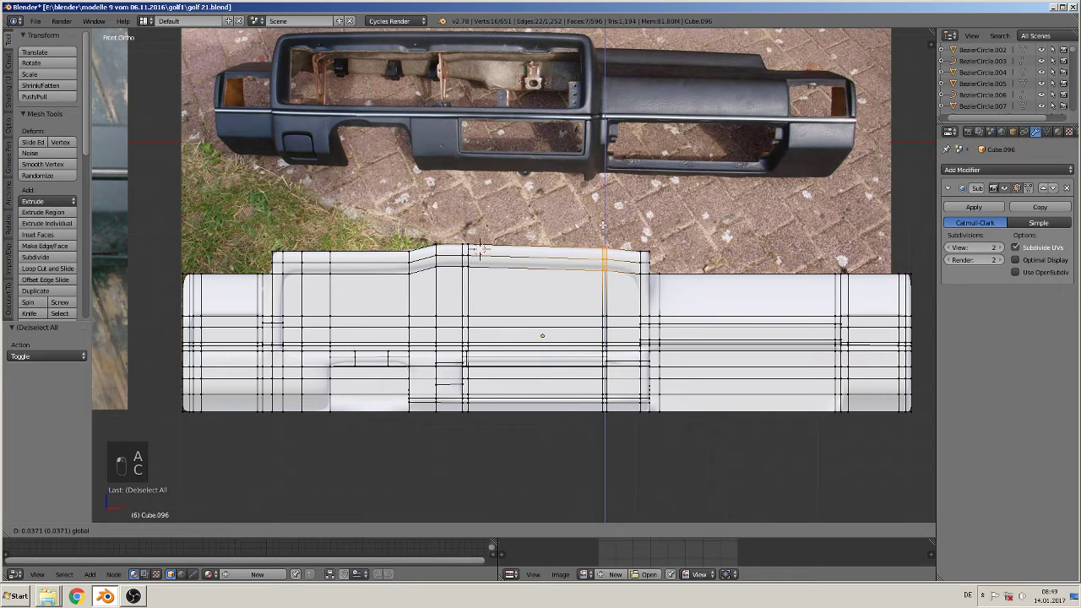
{"action": "left_click", "coordinate": [603, 225]}
{"action": "key", "text": "a"}
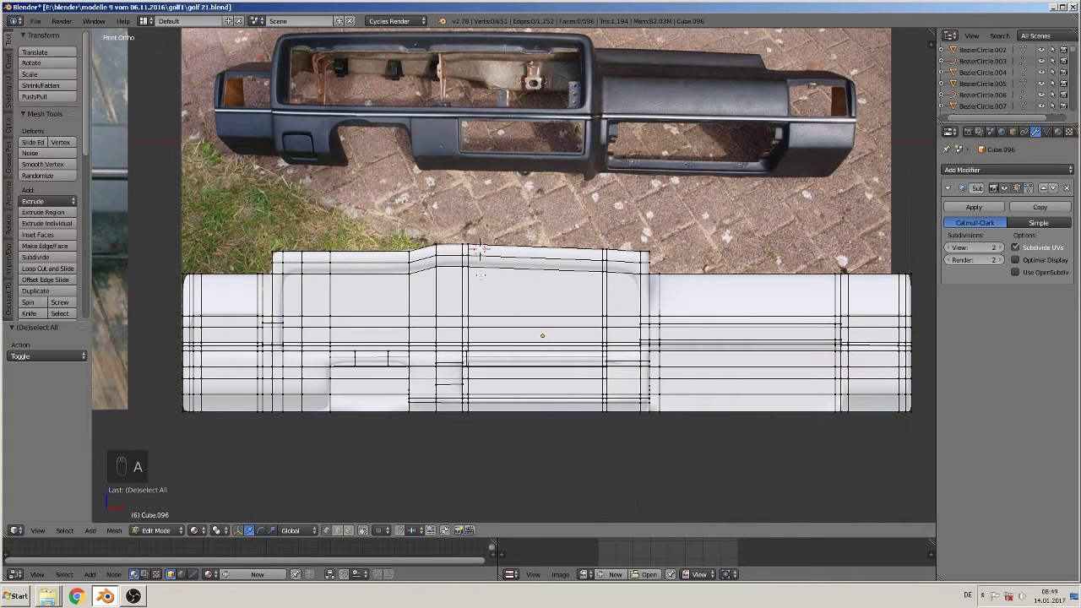
Select the full upper vertex column just left of the hood's raised middle and lift it slightly along Z.
{"action": "left_click", "coordinate": [432, 271]}
{"action": "left_click", "coordinate": [408, 280]}
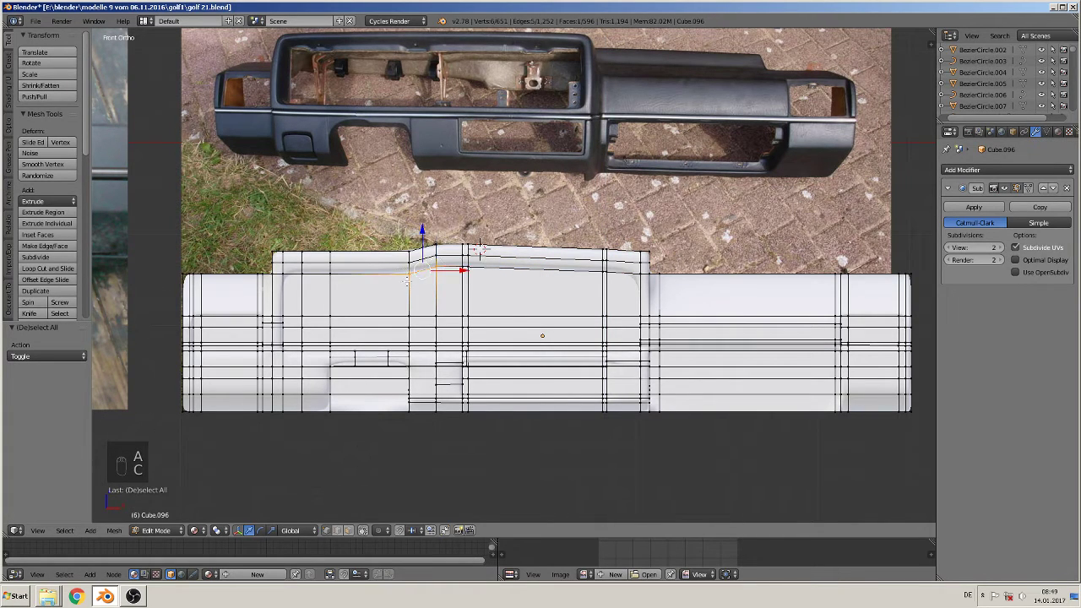
{"action": "key", "text": "c"}
{"action": "key", "text": "a"}
{"action": "key", "text": "c"}
{"action": "left_click", "coordinate": [409, 262]}
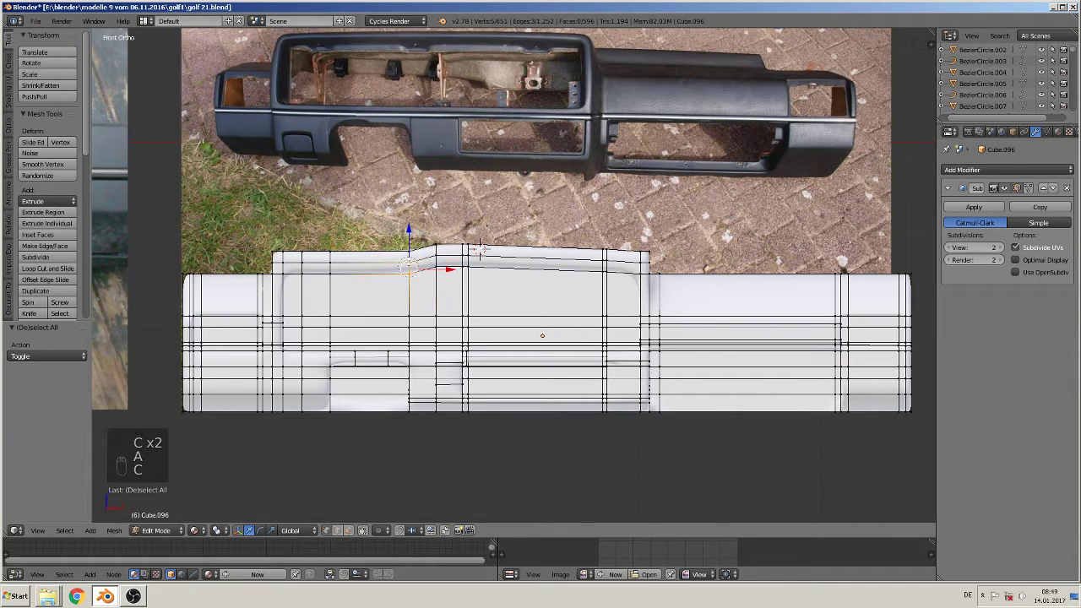
{"action": "middle_click", "coordinate": [409, 264]}
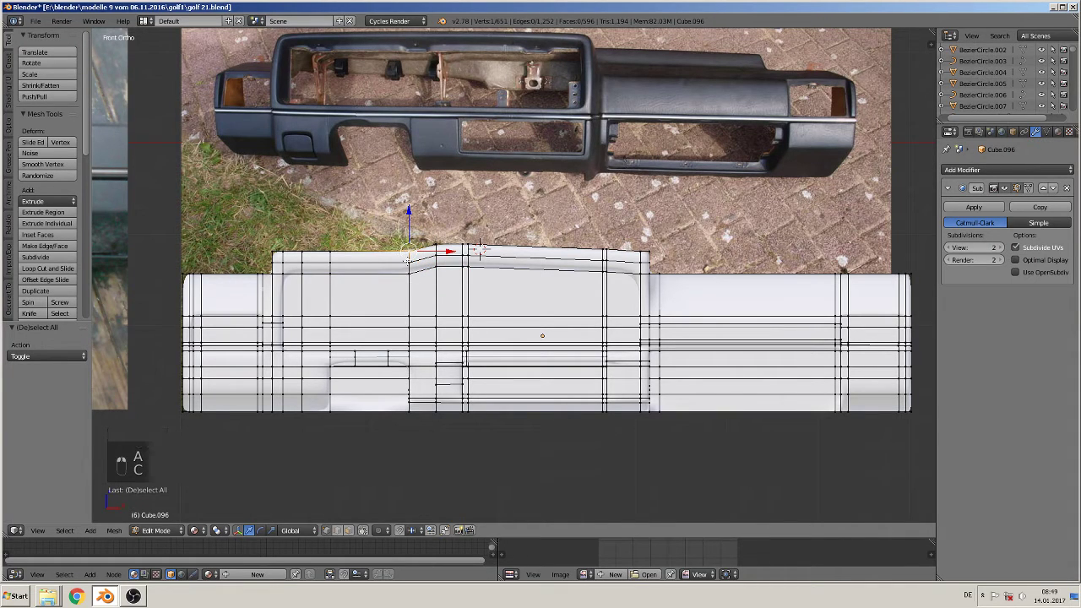
{"action": "key", "text": "c"}
{"action": "left_click", "coordinate": [409, 261]}
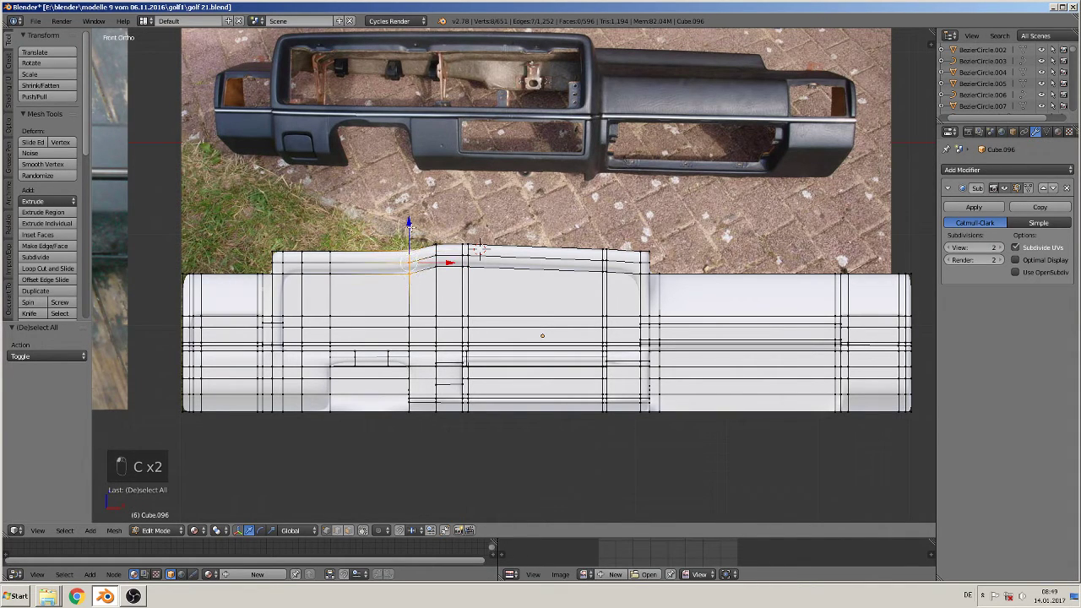
{"action": "left_click_drag", "start_coordinate": [409, 225], "coordinate": [409, 218]}
Lift the two upper vertex columns near the hood's left end slightly along Z to curve its top edge gradually.
{"action": "key", "text": "a"}
{"action": "key", "text": "c"}
{"action": "left_click", "coordinate": [332, 262]}
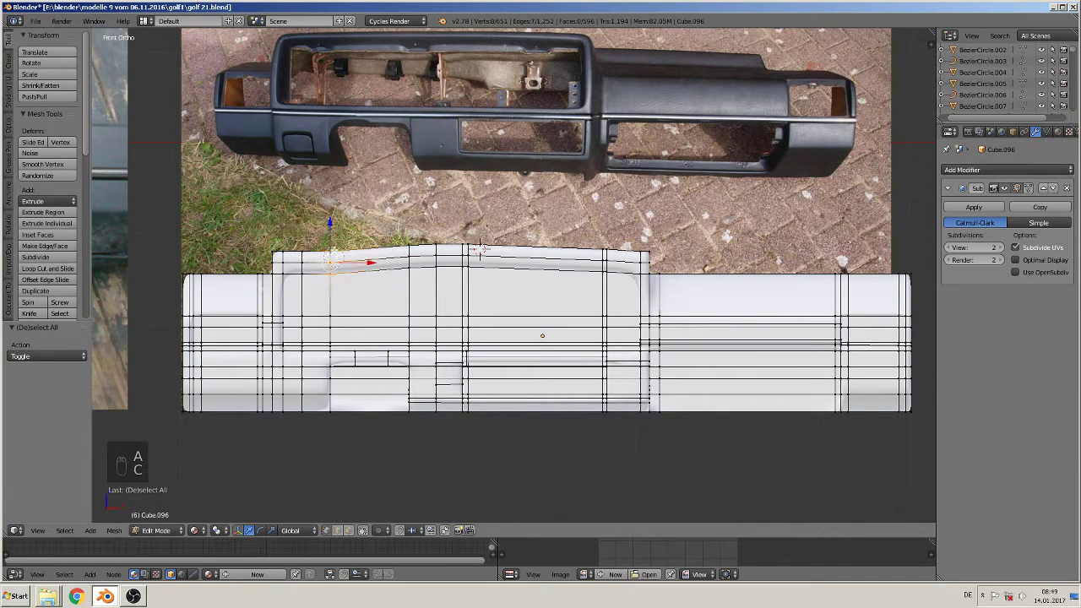
{"action": "left_click_drag", "start_coordinate": [330, 243], "coordinate": [304, 227]}
{"action": "key", "text": "a"}
{"action": "key", "text": "c"}
{"action": "left_click", "coordinate": [304, 263]}
{"action": "key", "text": "Tab"}
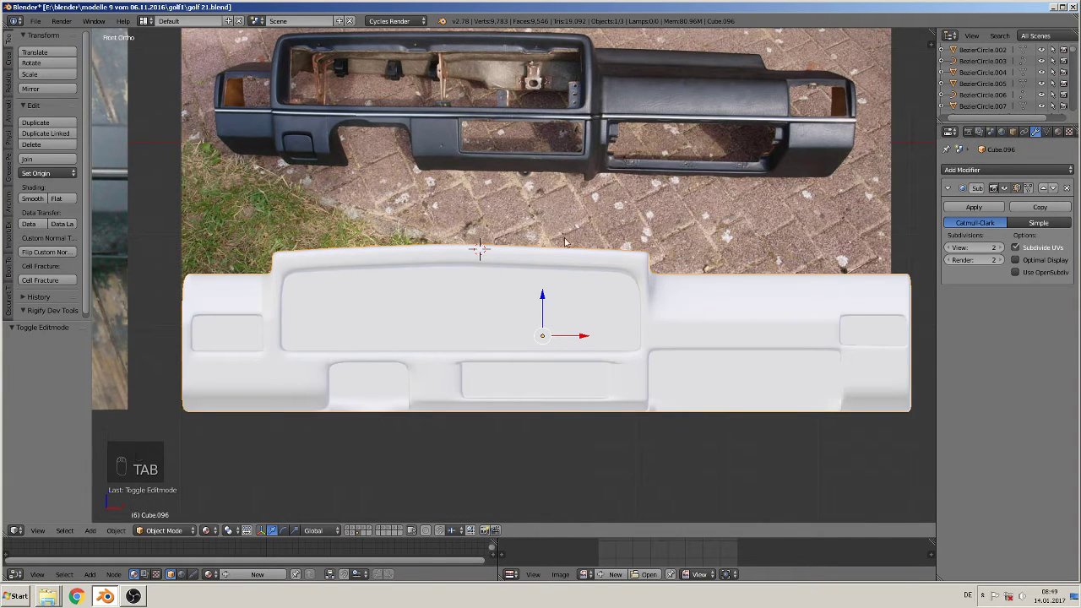
Edit the dashboard mesh at the hood's right upper corner with selection limited to visible vertices.
{"action": "middle_click_drag", "start_coordinate": [664, 297], "coordinate": [514, 284], "text": "shift"}
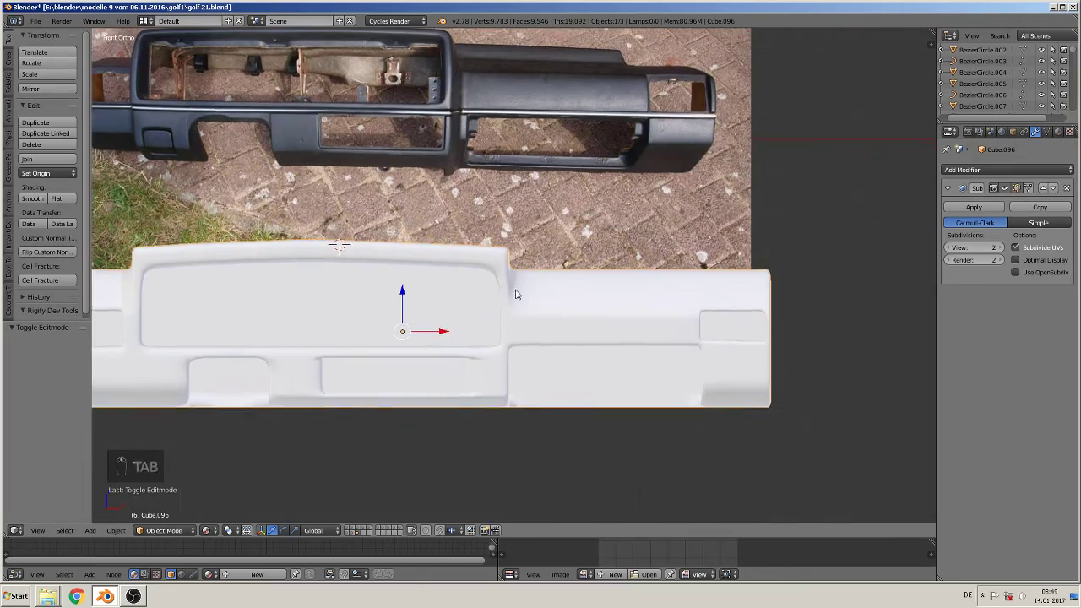
{"action": "key", "text": "Tab"}
{"action": "scroll", "coordinate": [516, 288], "scroll_direction": "up", "scroll_amount": 3}
{"action": "key", "text": "Tab"}
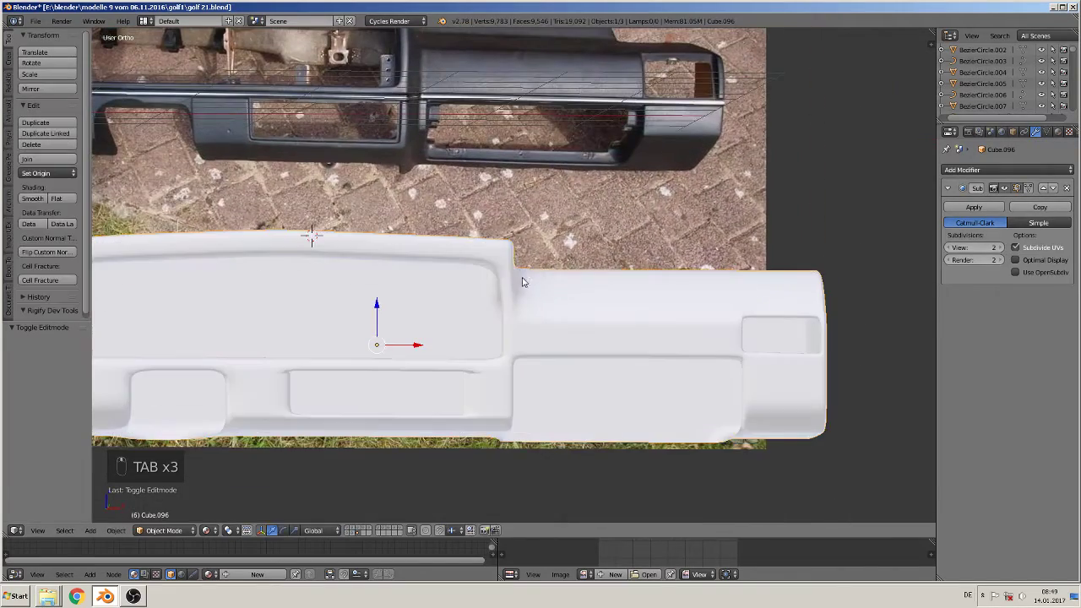
{"action": "scroll", "coordinate": [510, 250], "scroll_direction": "up", "scroll_amount": 4}
{"action": "key", "text": "Tab"}
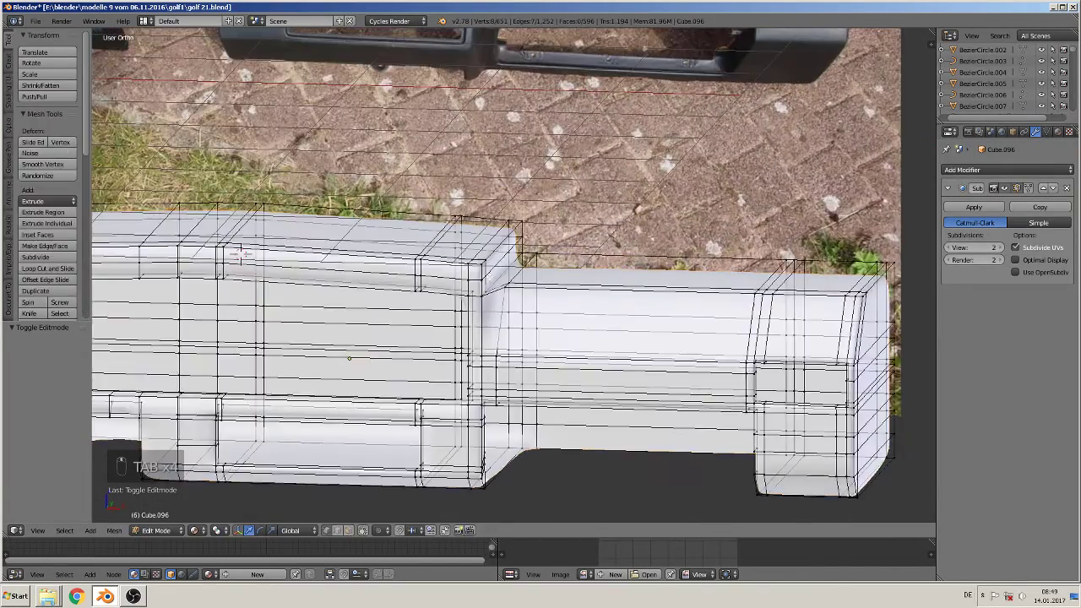
{"action": "left_click", "coordinate": [363, 530]}
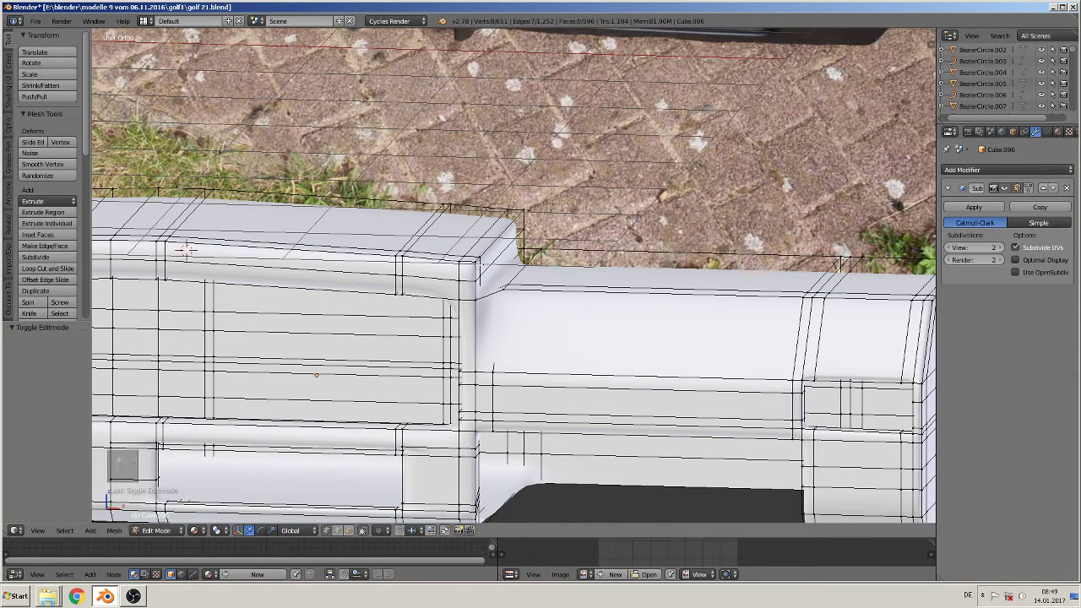
Round the hood's right upper corner by moving its corner vertices -0.051 in X and -0.057 in Z.
{"action": "right_click", "coordinate": [475, 263]}
{"action": "right_click", "coordinate": [525, 206], "text": "shift"}
{"action": "middle_click_drag", "start_coordinate": [534, 233], "coordinate": [562, 223]}
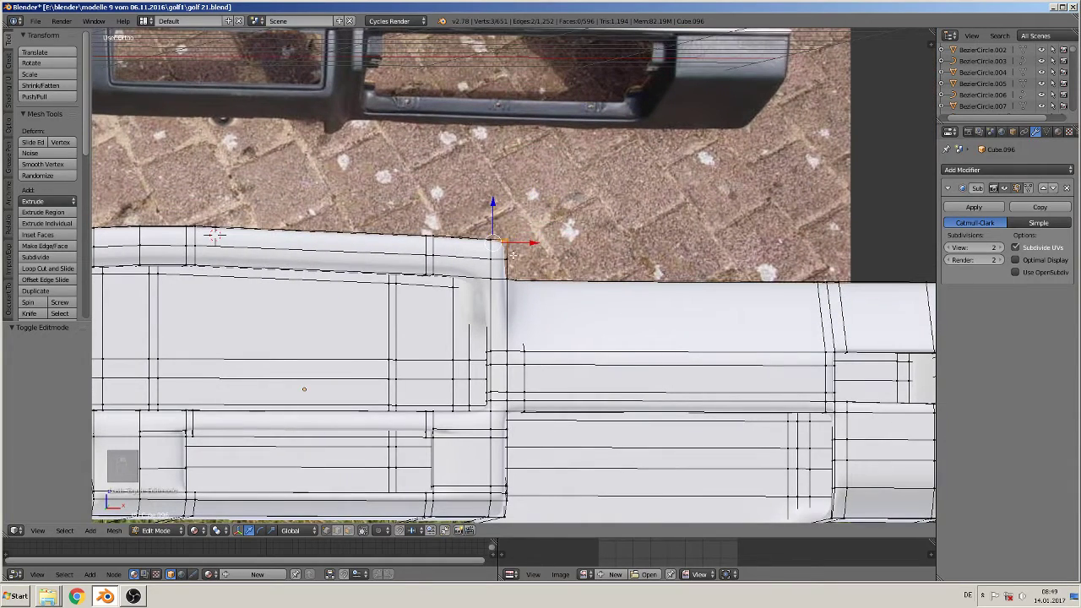
{"action": "middle_click_drag", "start_coordinate": [513, 253], "coordinate": [510, 252]}
{"action": "key", "text": "KP_1"}
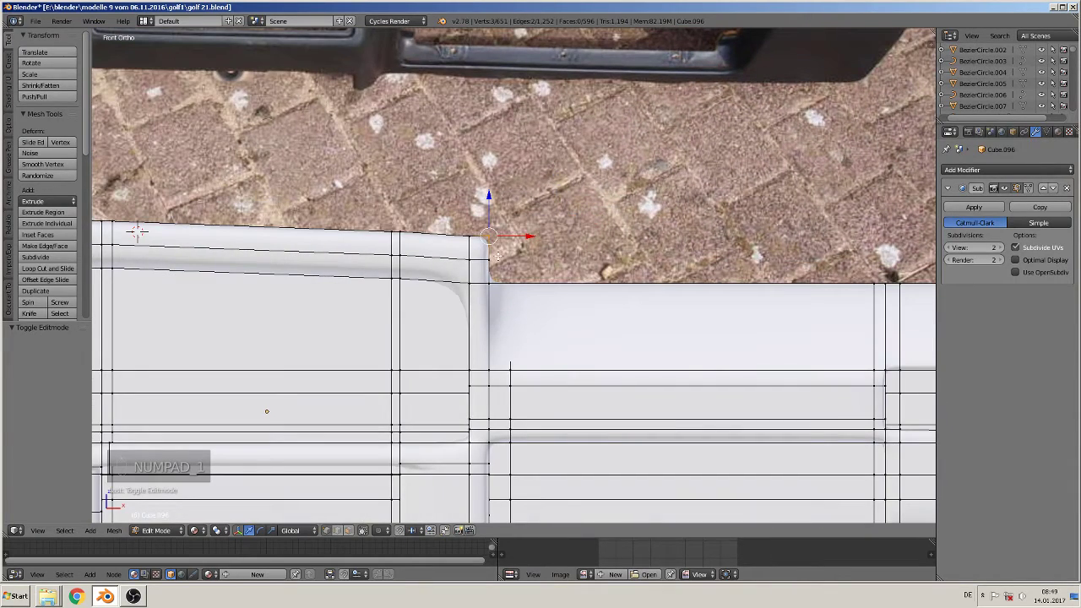
{"action": "key", "text": "g"}
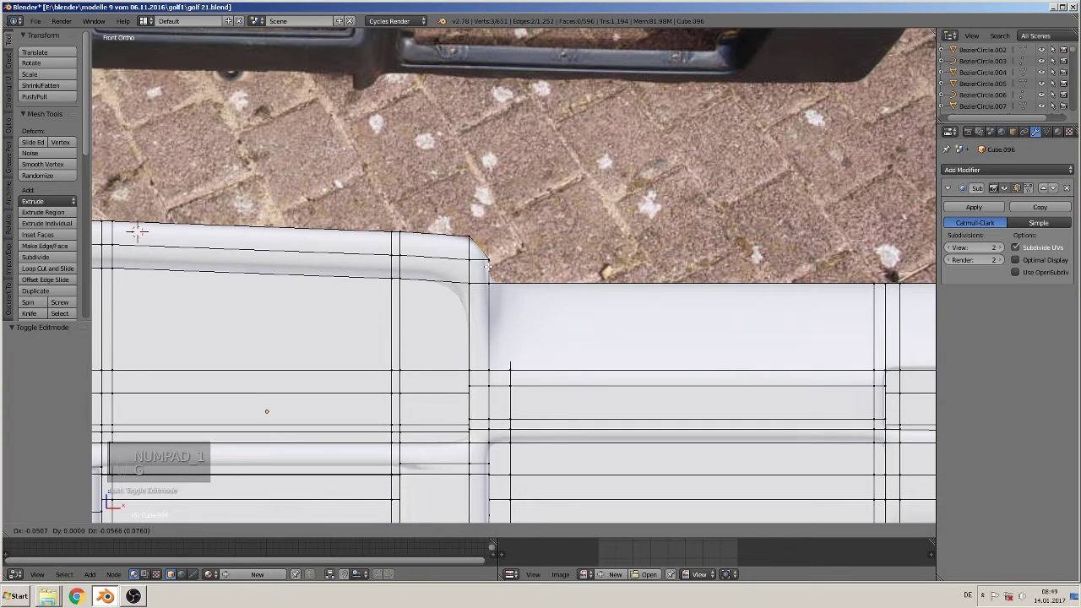
{"action": "left_click", "coordinate": [487, 264]}
{"action": "scroll", "coordinate": [488, 259], "scroll_direction": "up", "scroll_amount": 4}
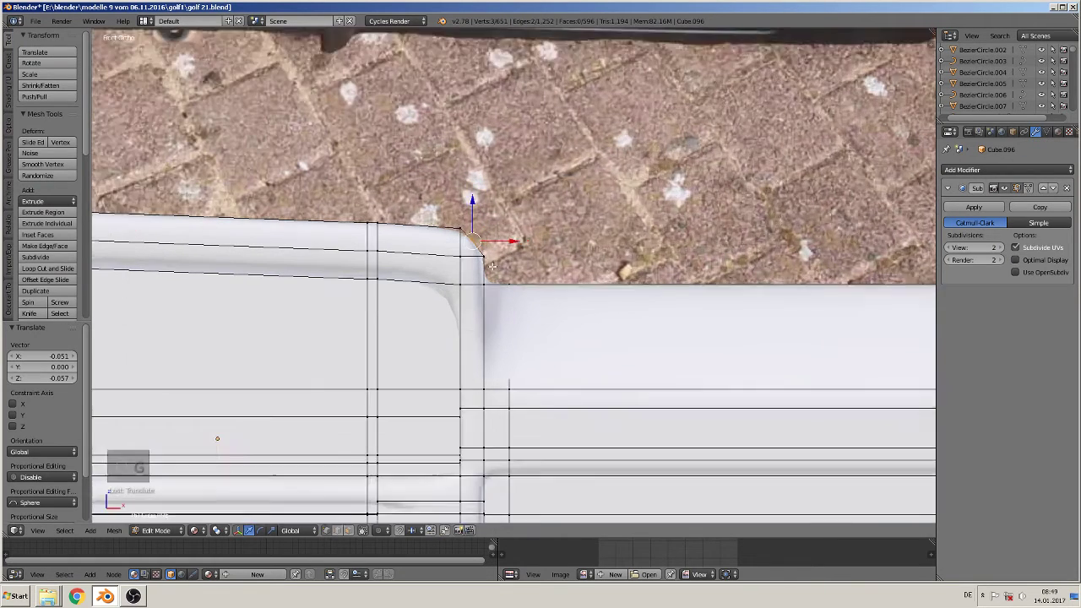
Inspect the hood's upper corners in Object Mode and resume mesh editing at the left corner with nothing selected.
{"action": "key", "text": "Tab"}
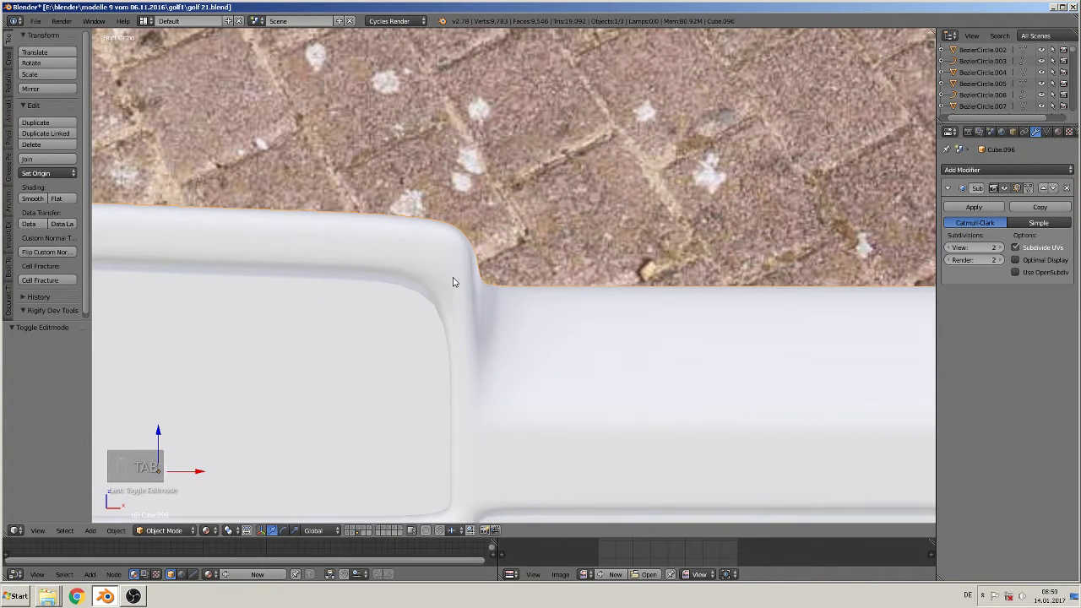
{"action": "scroll", "coordinate": [456, 254], "scroll_direction": "down", "scroll_amount": 6}
{"action": "scroll", "coordinate": [471, 259], "scroll_direction": "up", "scroll_amount": 4}
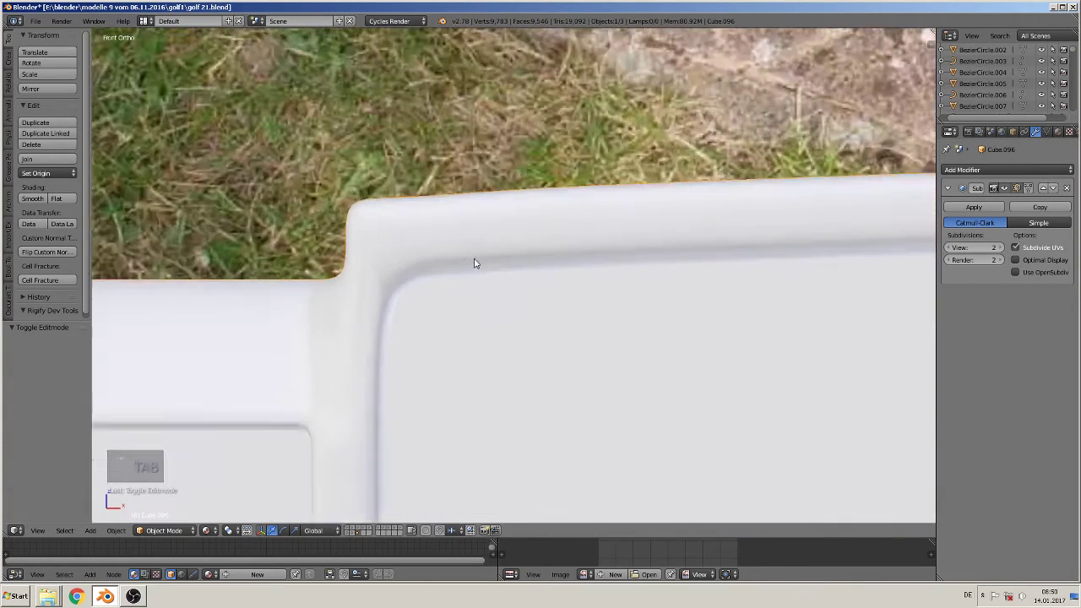
{"action": "key", "text": "Tab"}
{"action": "key", "text": "a"}
{"action": "key", "text": "a"}
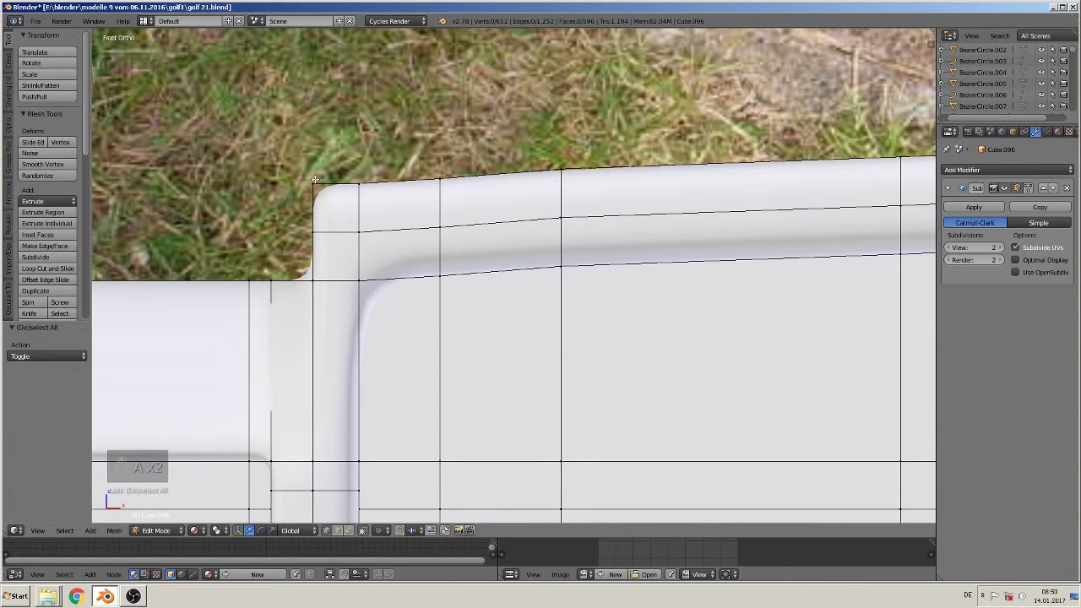
{"action": "right_click", "coordinate": [314, 184]}
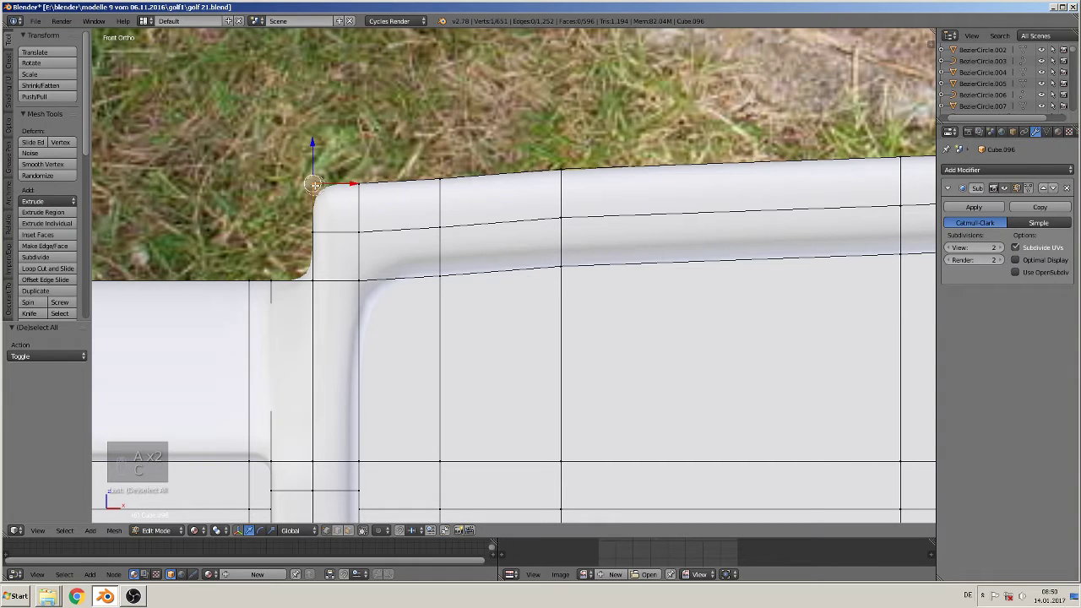
{"action": "key", "text": "c"}
{"action": "key", "text": "g"}
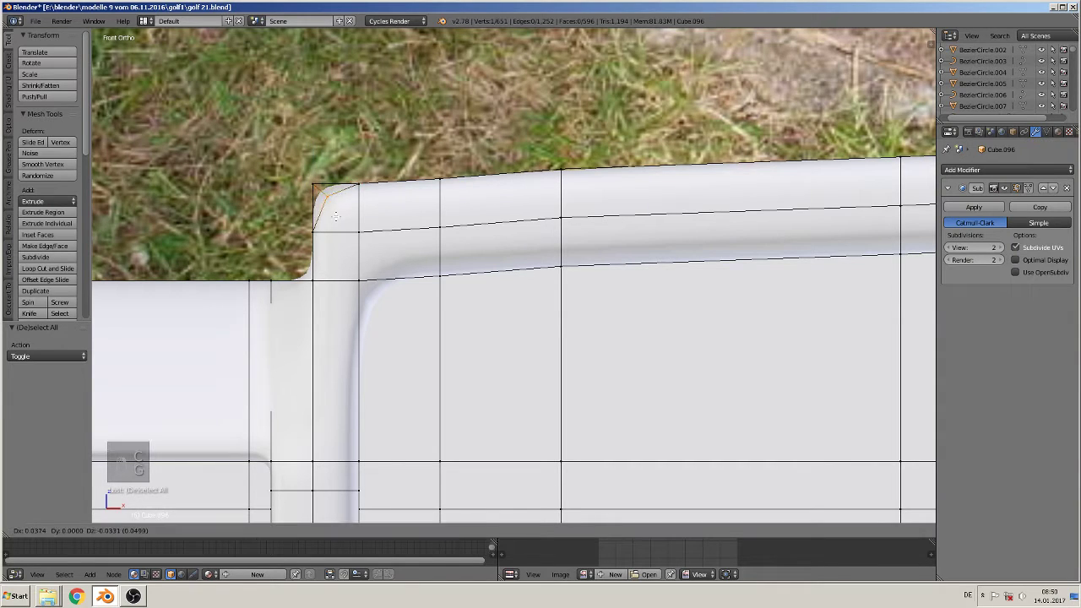
{"action": "right_click", "coordinate": [328, 210]}
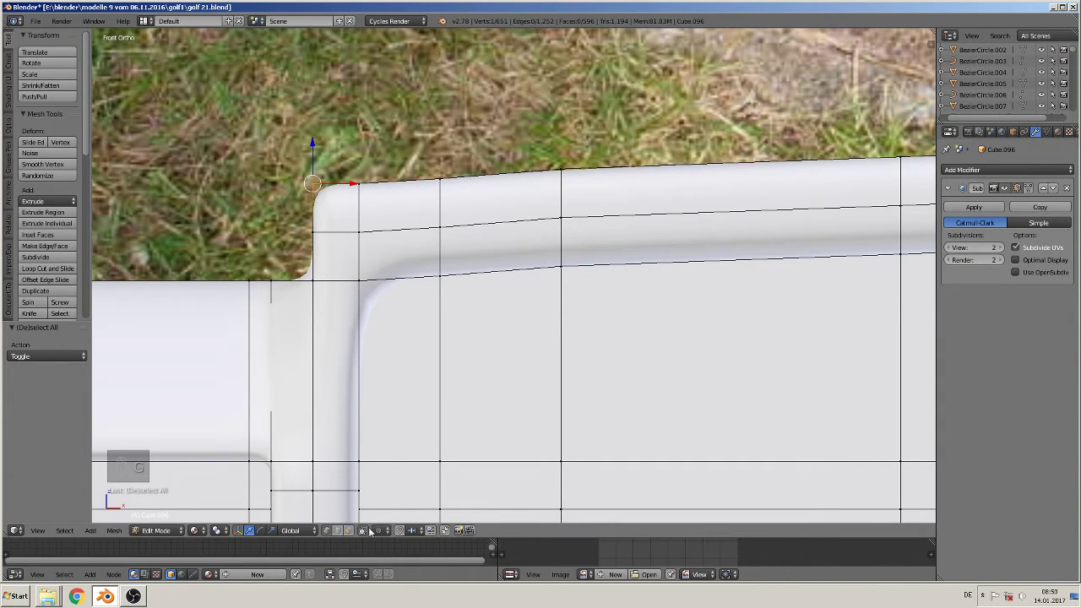
Turn off visible-only selection and round the hood's left upper corner by moving its vertices 0.043 in X and -0.059 in Z.
{"action": "key", "text": "a"}
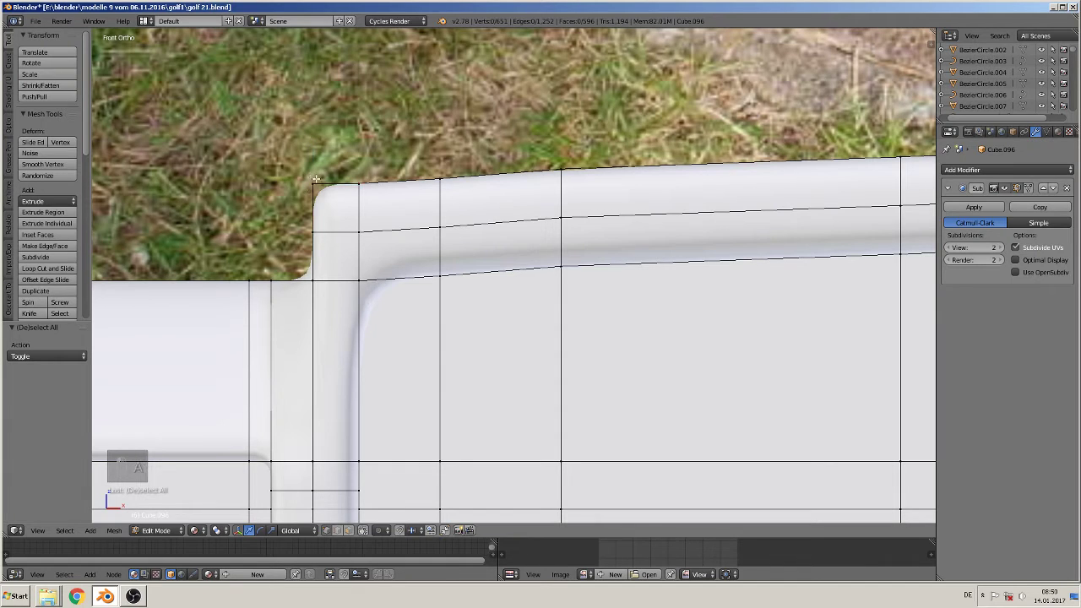
{"action": "key", "text": "c"}
{"action": "left_click", "coordinate": [312, 185]}
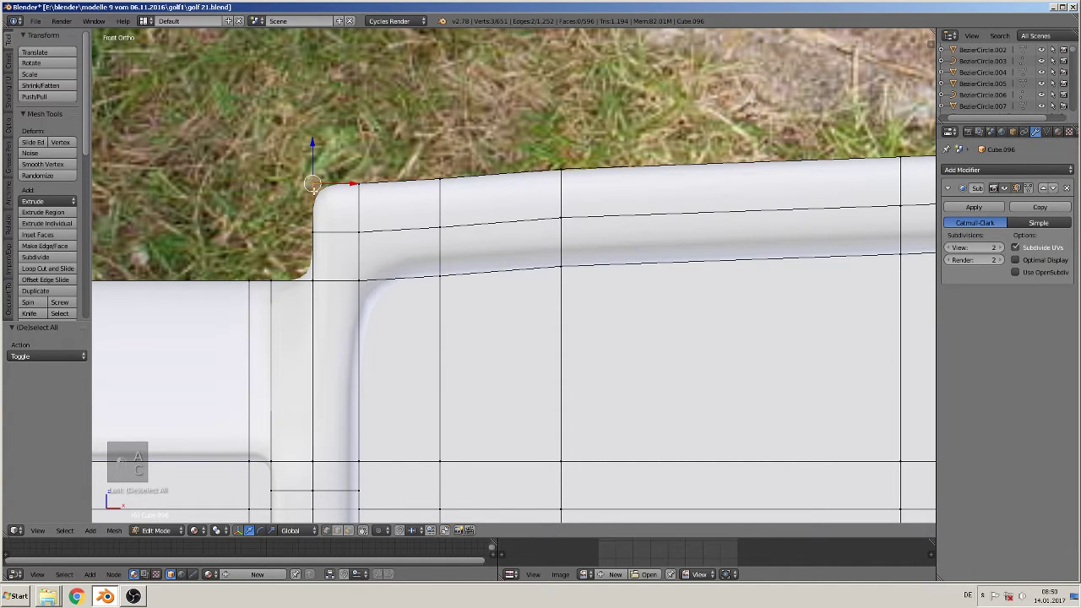
{"action": "key", "text": "g"}
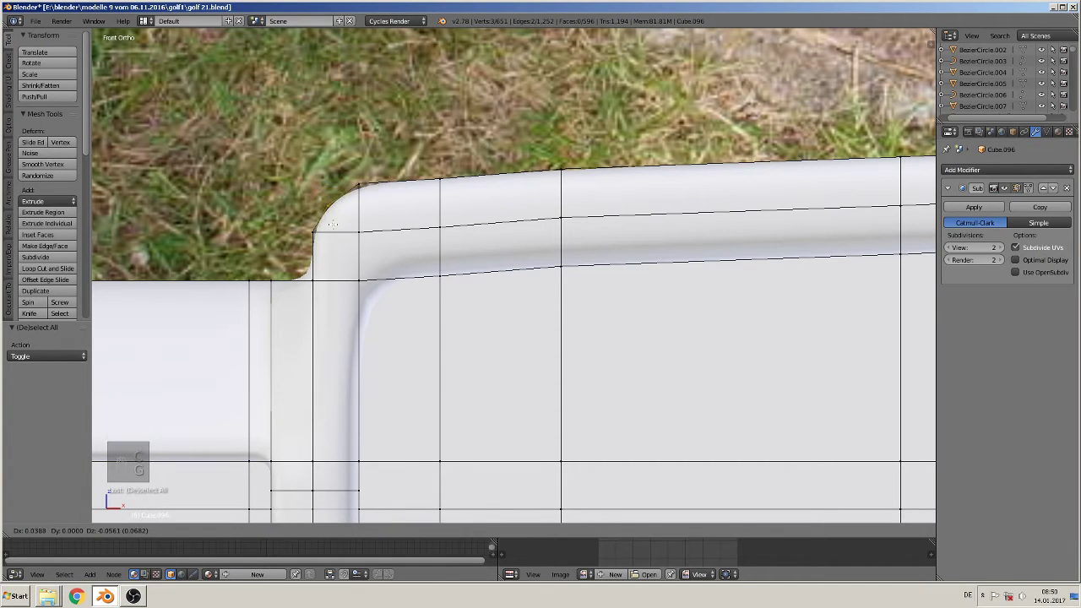
{"action": "left_click", "coordinate": [334, 225]}
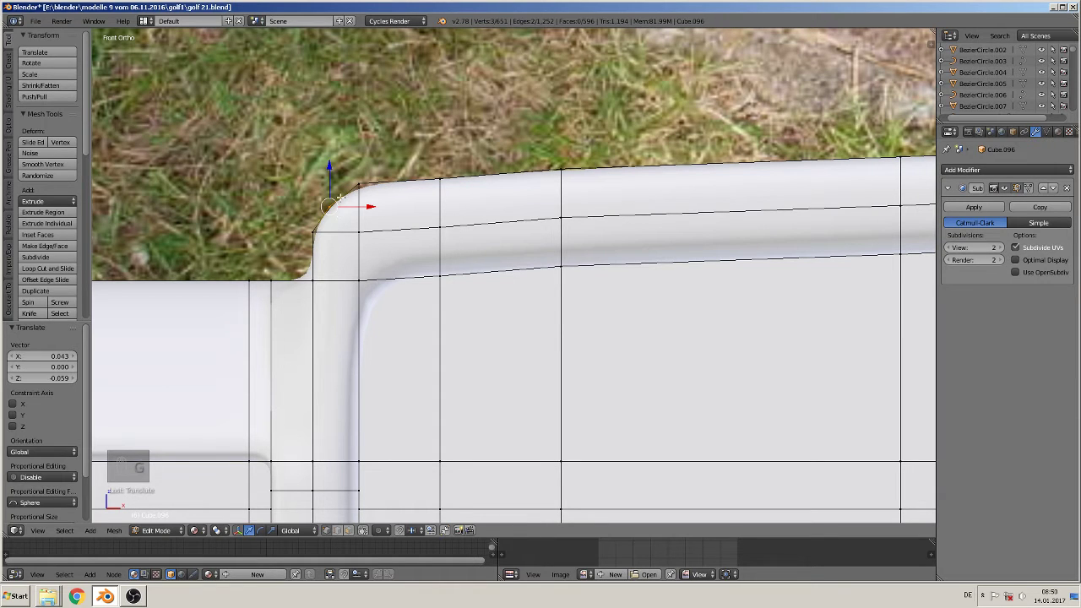
{"action": "key", "text": "Tab"}
{"action": "scroll", "coordinate": [611, 241], "scroll_direction": "down", "scroll_amount": 6}
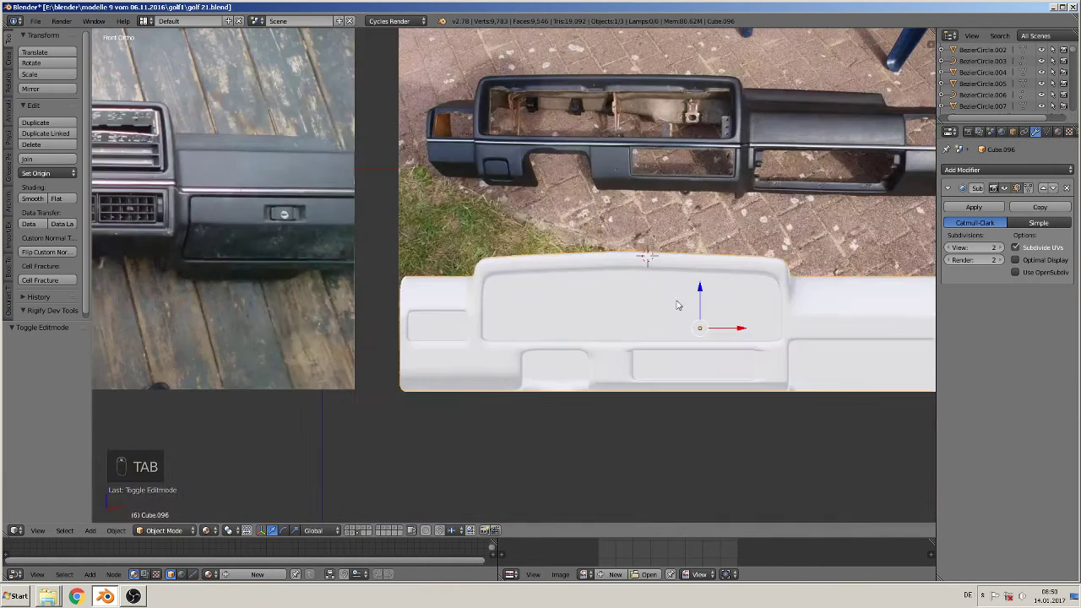
{"action": "middle_click_drag", "start_coordinate": [680, 306], "coordinate": [465, 236], "text": "shift"}
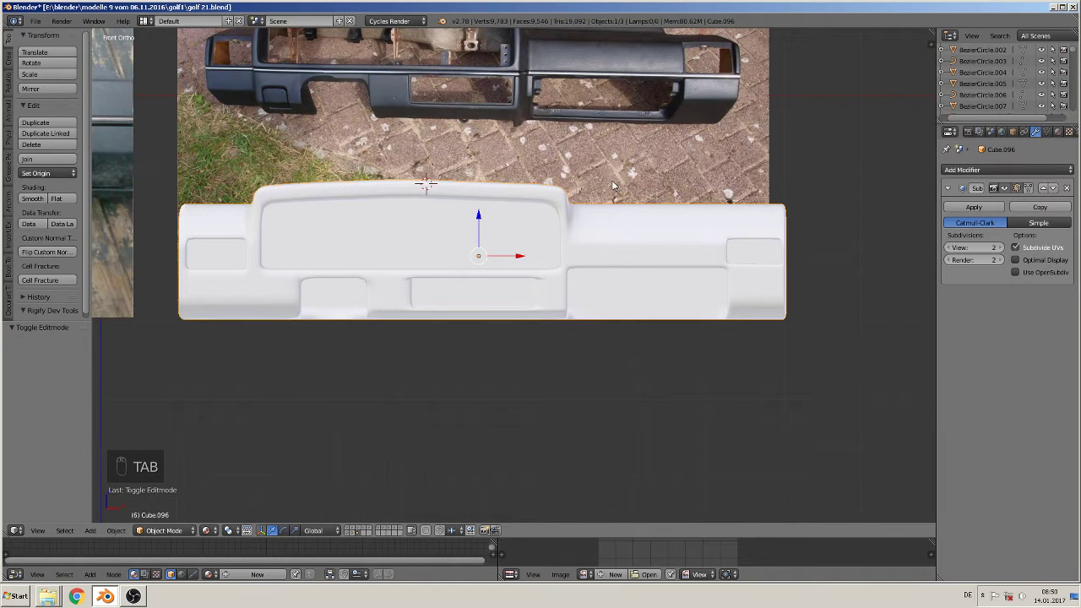
{"action": "middle_click_drag", "start_coordinate": [471, 147], "coordinate": [508, 207], "text": "shift"}
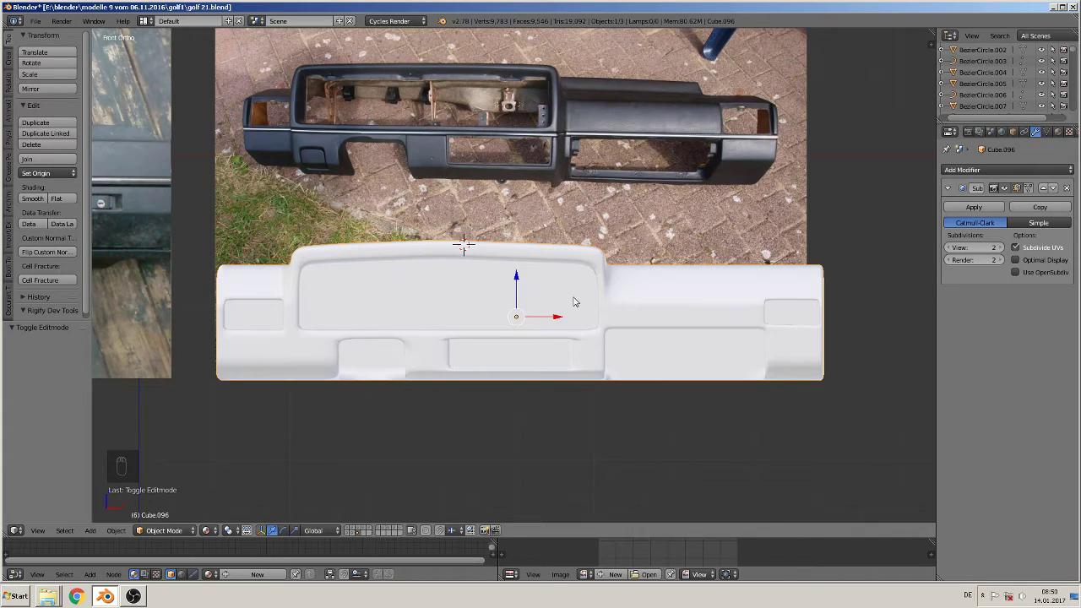
Resume editing the dashboard mesh around the right edge of the instrument opening.
{"action": "key", "text": "Tab"}
{"action": "middle_click_drag", "start_coordinate": [536, 309], "coordinate": [512, 232], "text": "shift"}
{"action": "scroll", "coordinate": [512, 232], "scroll_direction": "up", "scroll_amount": 3}
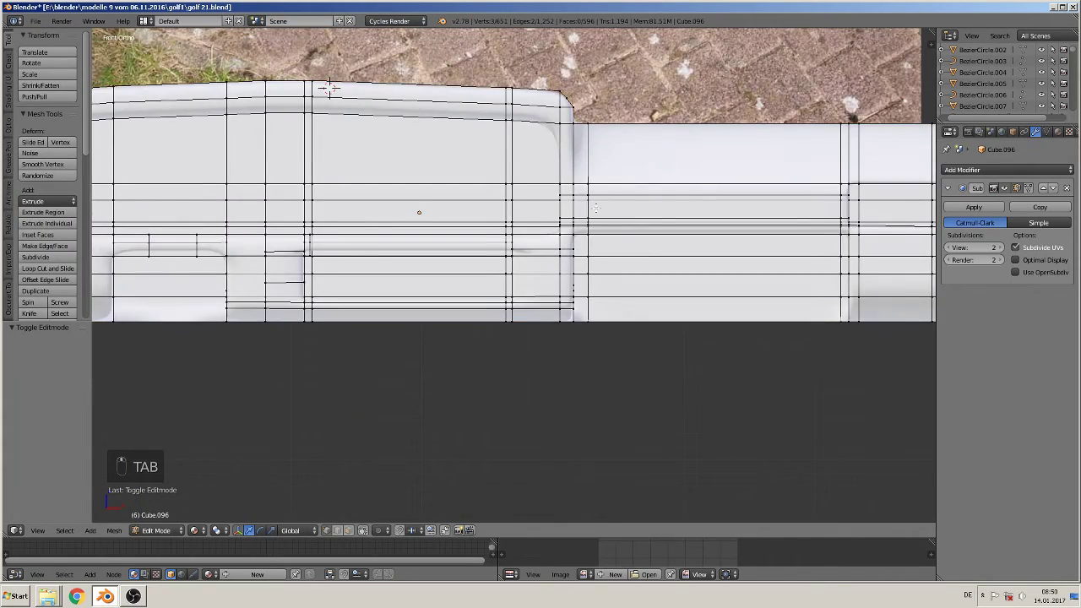
{"action": "middle_click_drag", "start_coordinate": [589, 211], "coordinate": [586, 240]}
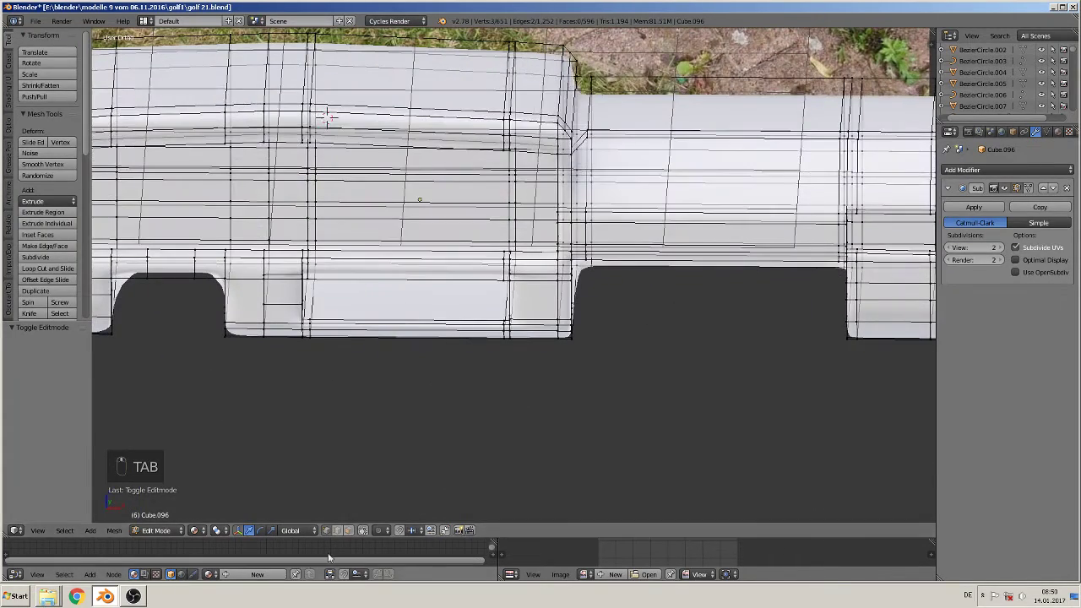
{"action": "middle_click_drag", "start_coordinate": [378, 516], "coordinate": [526, 255]}
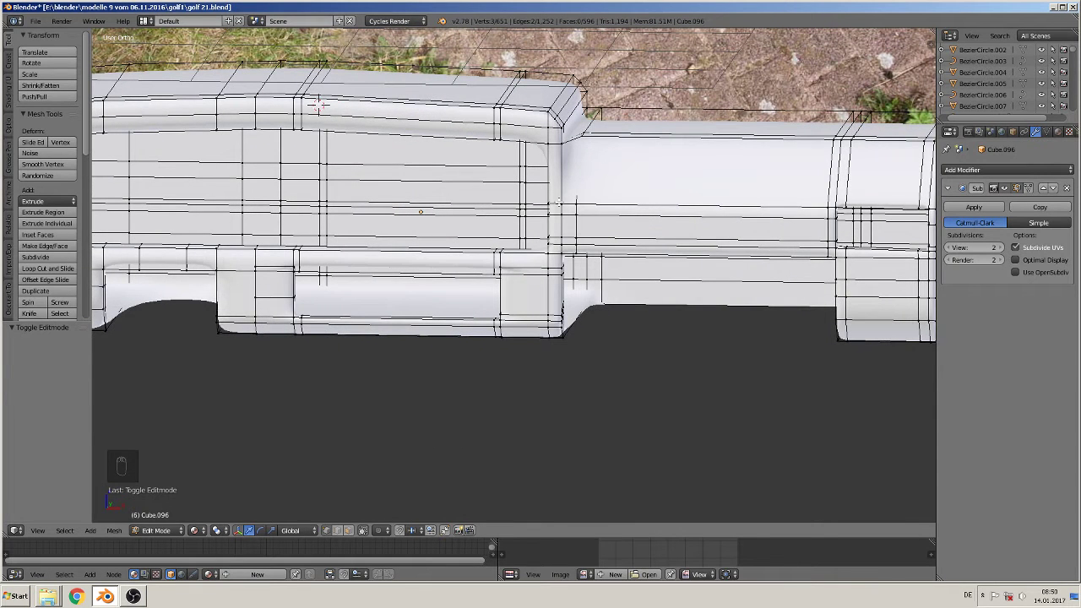
{"action": "key", "text": "c"}
{"action": "left_click", "coordinate": [554, 209]}
{"action": "scroll", "coordinate": [463, 243], "scroll_direction": "down", "scroll_amount": 2}
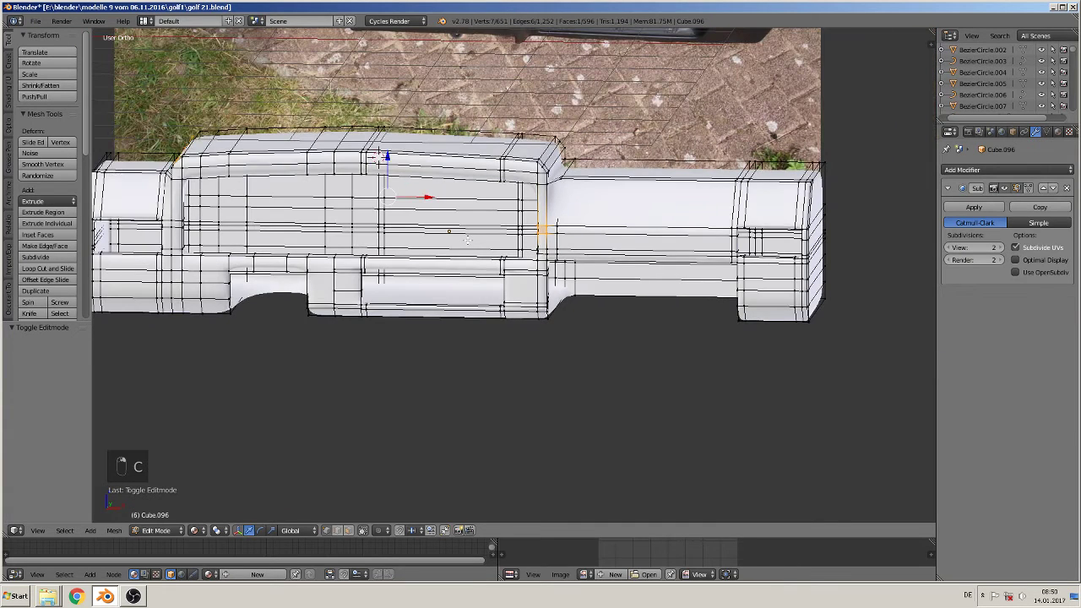
{"action": "key", "text": "a"}
Bow the instrument opening's right edge outward by moving its middle vertices slightly along X, returning to Object Mode.
{"action": "scroll", "coordinate": [547, 268], "scroll_direction": "up", "scroll_amount": 3}
{"action": "key", "text": "c"}
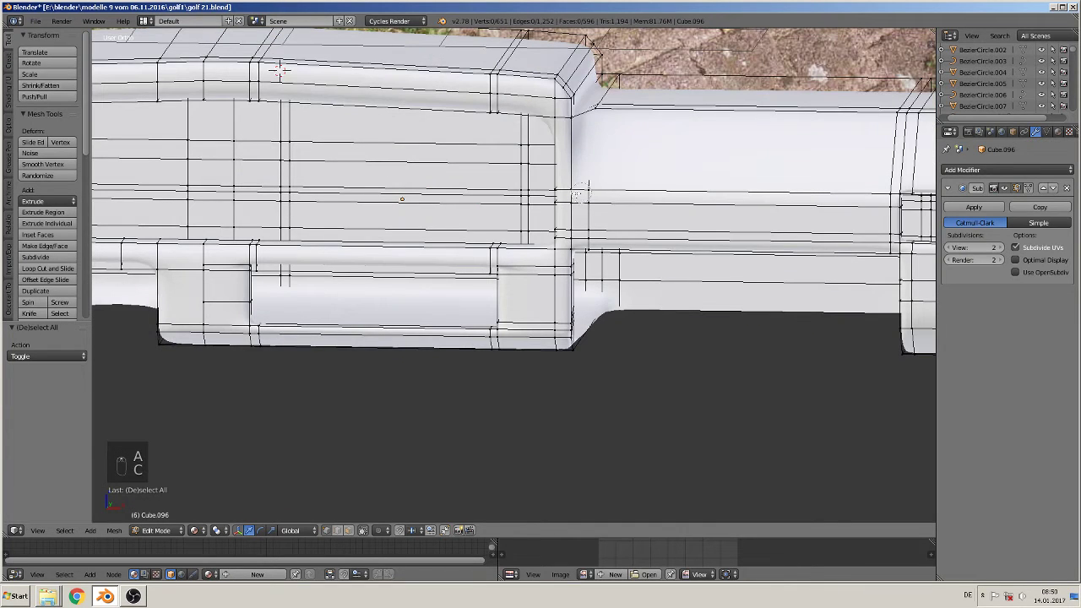
{"action": "left_click", "coordinate": [560, 196]}
{"action": "left_click", "coordinate": [565, 199]}
{"action": "right_click", "coordinate": [565, 200]}
{"action": "left_click_drag", "start_coordinate": [594, 198], "coordinate": [596, 198]}
{"action": "key", "text": "Tab"}
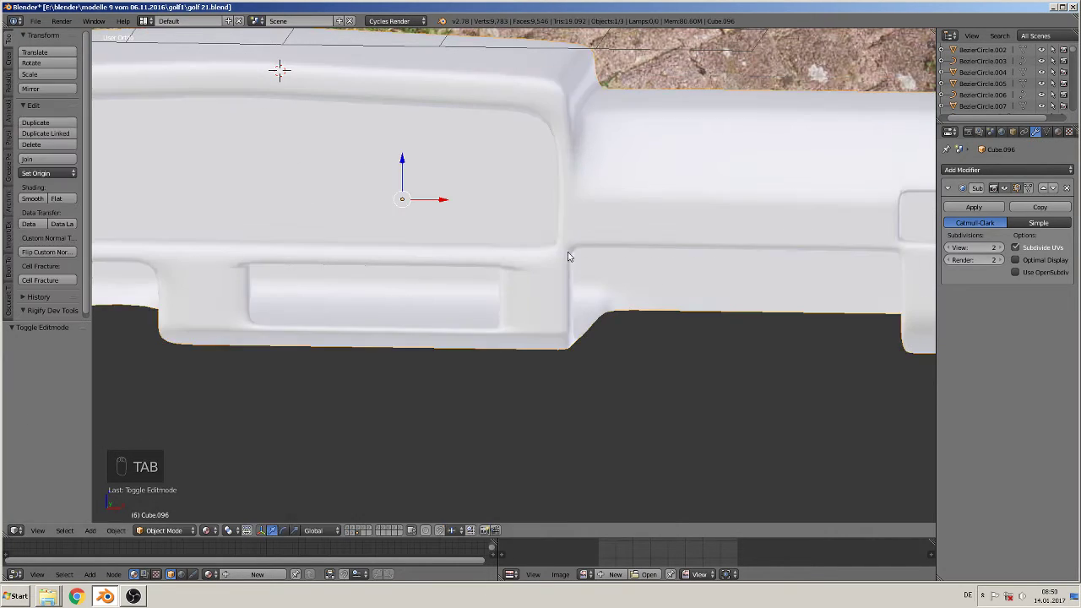
Shift the middle vertices of the instrument opening's left edge by 0.019 along X and return to Object Mode.
{"action": "middle_click_drag", "start_coordinate": [563, 232], "coordinate": [792, 275], "text": "shift"}
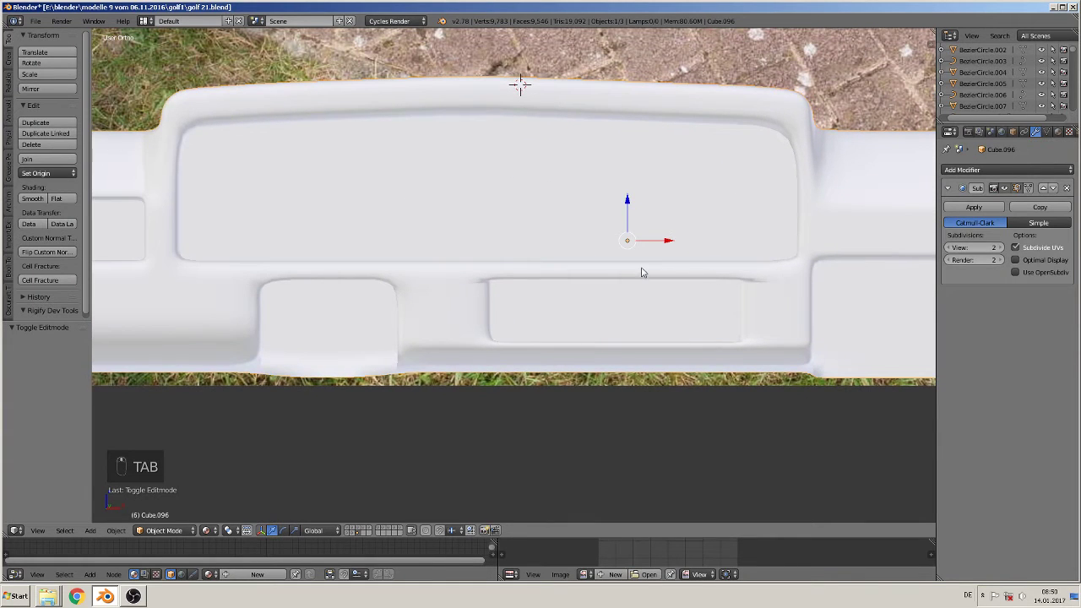
{"action": "middle_click_drag", "start_coordinate": [642, 271], "coordinate": [601, 263]}
{"action": "key", "text": "Tab"}
{"action": "key", "text": "a"}
{"action": "key", "text": "a"}
{"action": "key", "text": "a"}
{"action": "key", "text": "c"}
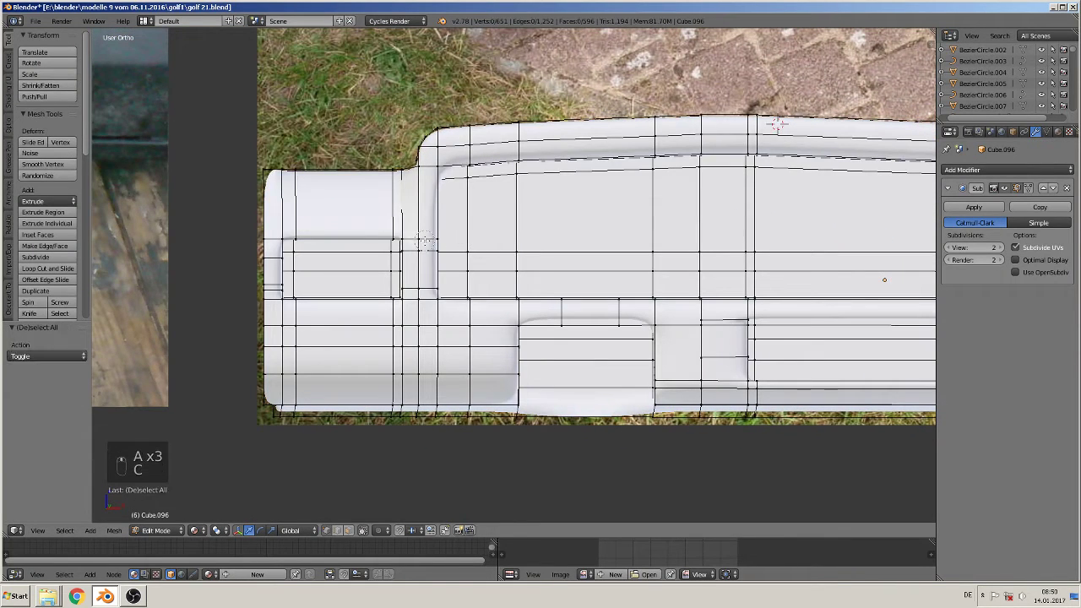
{"action": "right_click", "coordinate": [439, 243]}
{"action": "mouse_move", "coordinate": [466, 245]}
{"action": "middle_mouse_down"}
{"action": "mouse_move", "coordinate": [449, 250]}
{"action": "mouse_move", "coordinate": [454, 238]}
{"action": "mouse_move", "coordinate": [471, 247]}
{"action": "middle_mouse_up"}
{"action": "left_click", "coordinate": [456, 246]}
{"action": "left_click_drag", "start_coordinate": [471, 247], "coordinate": [470, 246]}
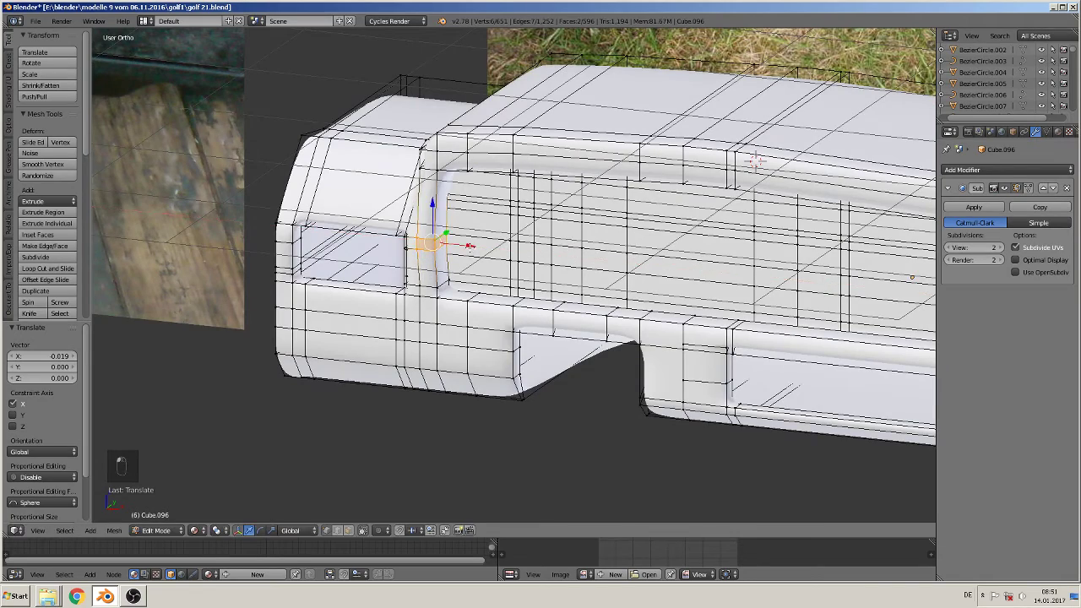
{"action": "key", "text": "Tab"}
Scale the whole dashboard down uniformly in front view and move it -0.285 in X.
{"action": "middle_click_drag", "start_coordinate": [504, 277], "coordinate": [529, 263]}
{"action": "scroll", "coordinate": [529, 264], "scroll_direction": "down", "scroll_amount": 2}
{"action": "middle_click_drag", "start_coordinate": [592, 293], "coordinate": [506, 316]}
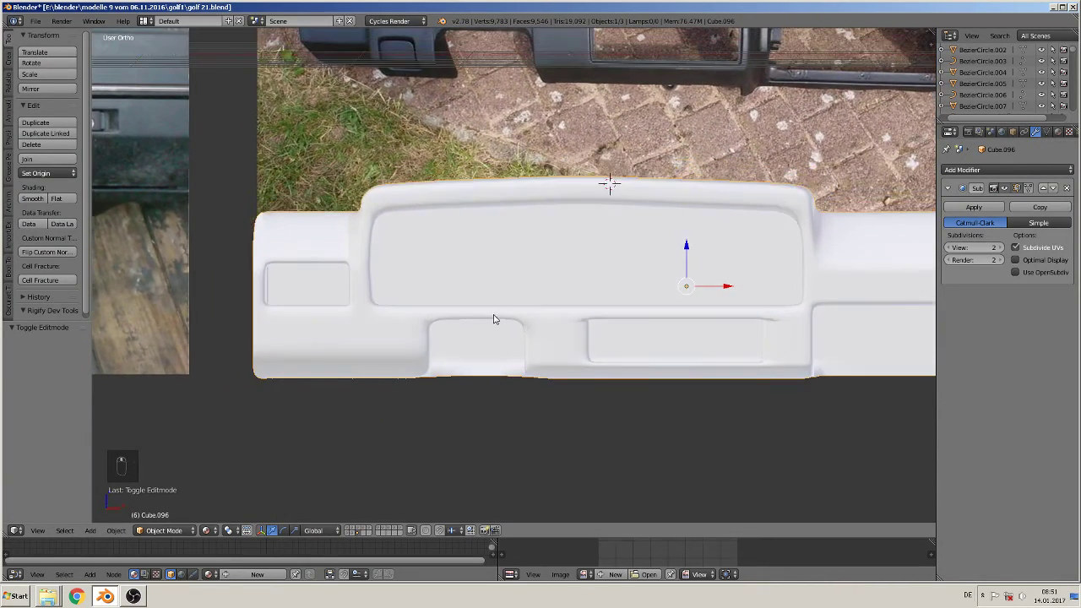
{"action": "key", "text": "KP_1"}
{"action": "scroll", "coordinate": [571, 323], "scroll_direction": "up", "scroll_amount": 1}
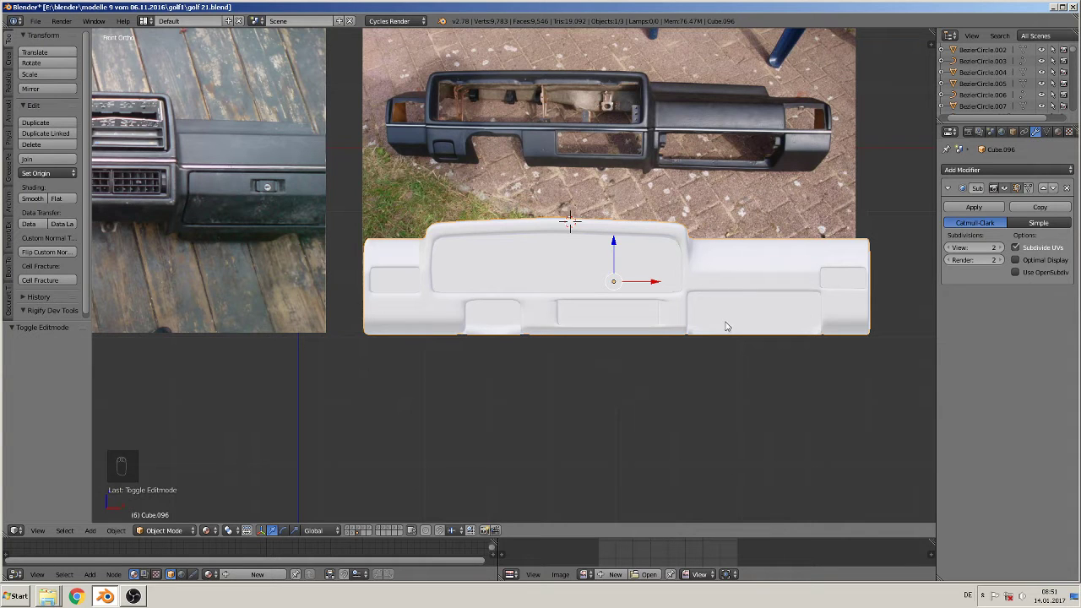
{"action": "key", "text": "s"}
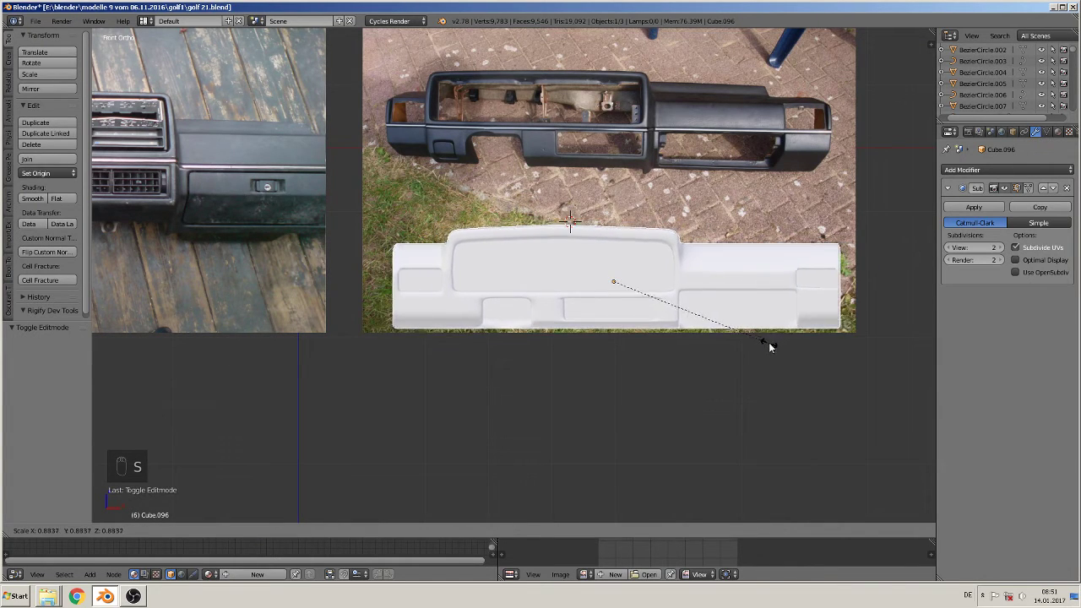
{"action": "left_click", "coordinate": [754, 341]}
{"action": "left_click_drag", "start_coordinate": [655, 284], "coordinate": [637, 287]}
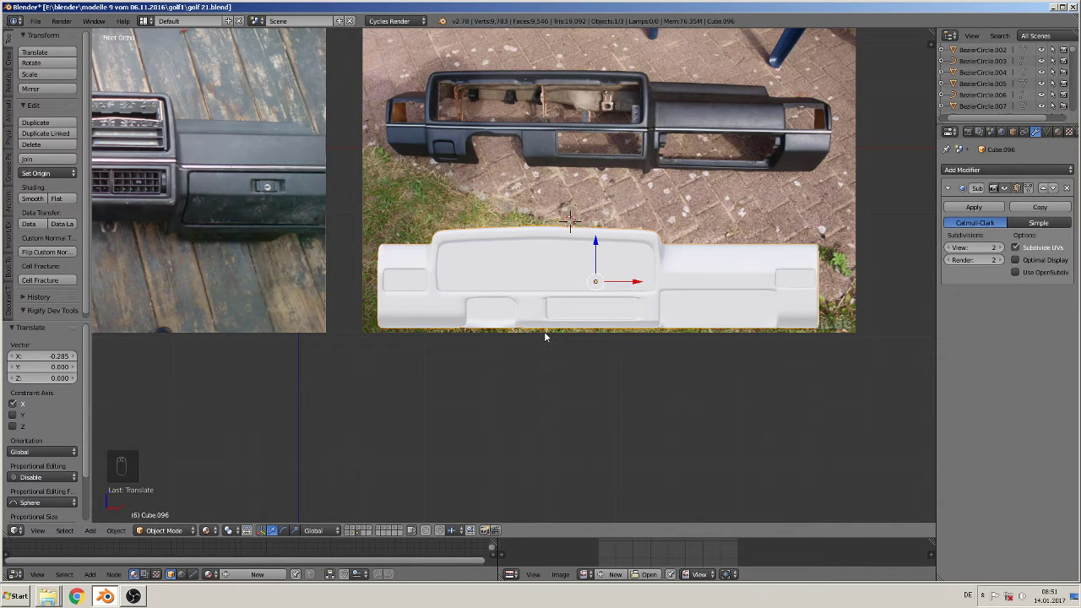
Save the golf 21.blend file with the finished dashboard shape.
{"action": "middle_click_drag", "start_coordinate": [549, 338], "coordinate": [447, 408]}
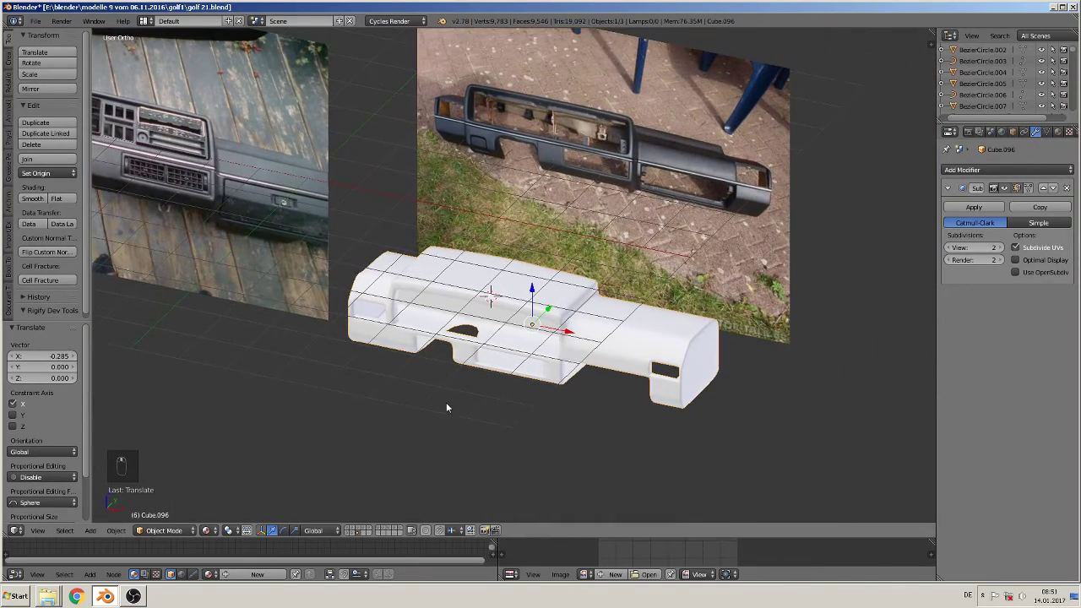
{"action": "left_click", "coordinate": [34, 20]}
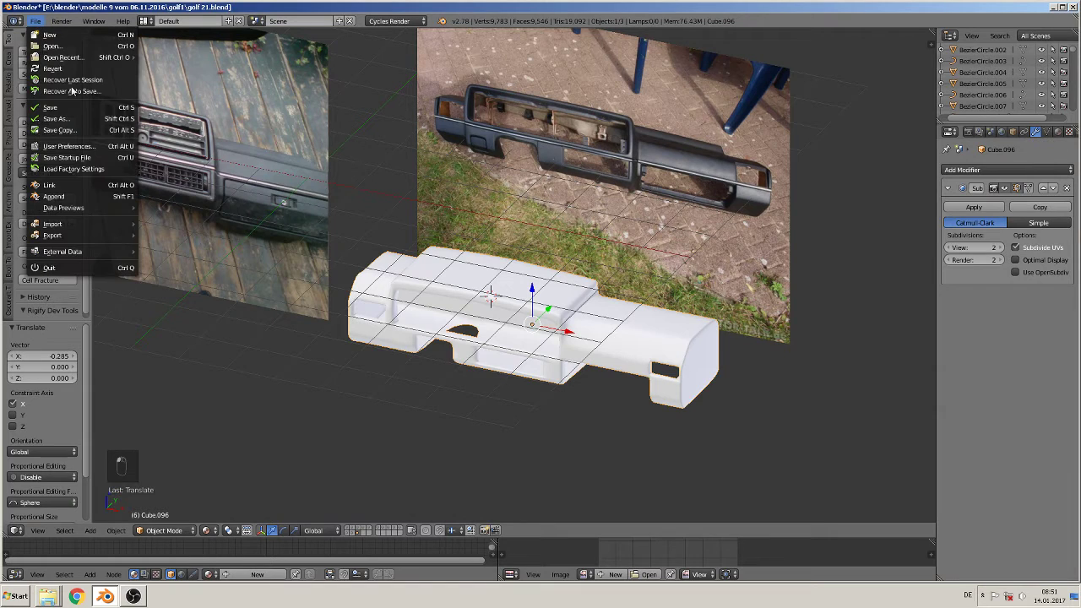
{"action": "middle_click_drag", "start_coordinate": [346, 330], "coordinate": [363, 381]}
{"action": "scroll", "coordinate": [342, 336], "scroll_direction": "down", "scroll_amount": 2}
{"action": "scroll", "coordinate": [399, 381], "scroll_direction": "up", "scroll_amount": 1}
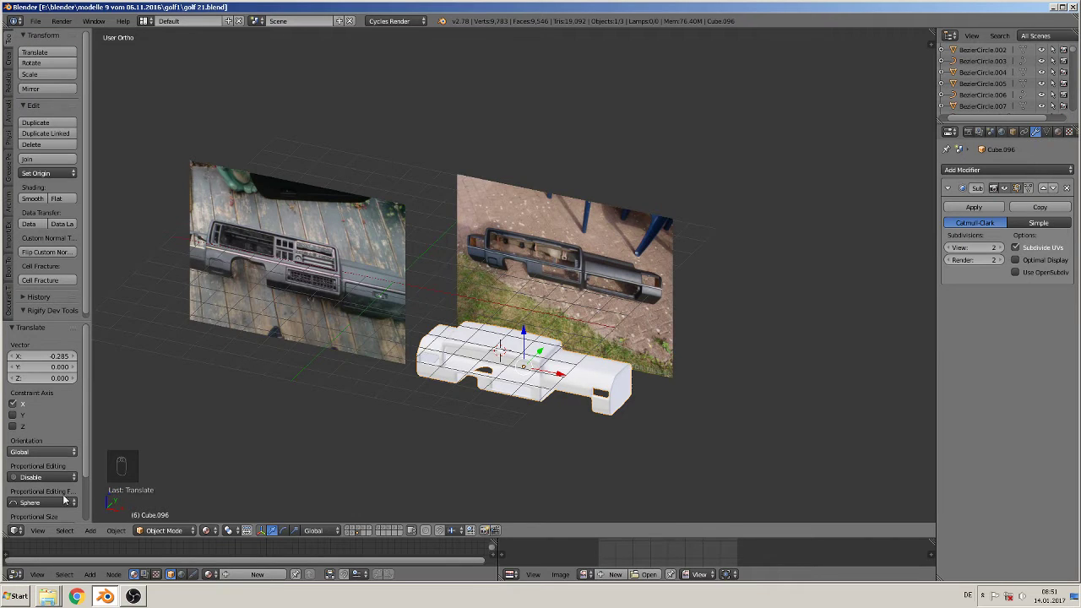
Switch through the scene layers to the one with the handbrake and interior reference photos and show it in front view.
{"action": "left_click", "coordinate": [353, 533]}
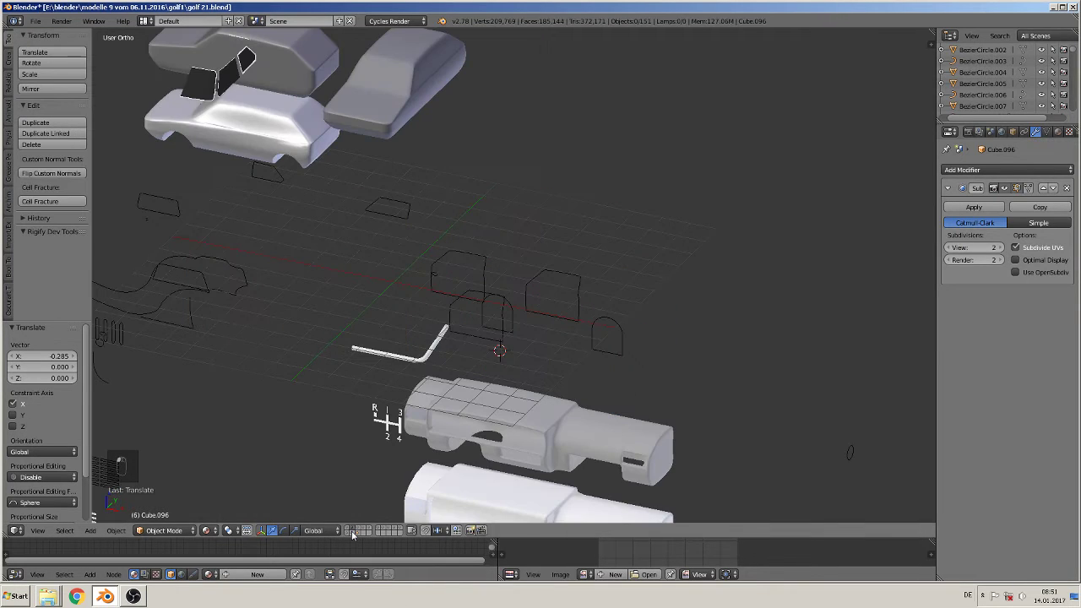
{"action": "left_click", "coordinate": [349, 534]}
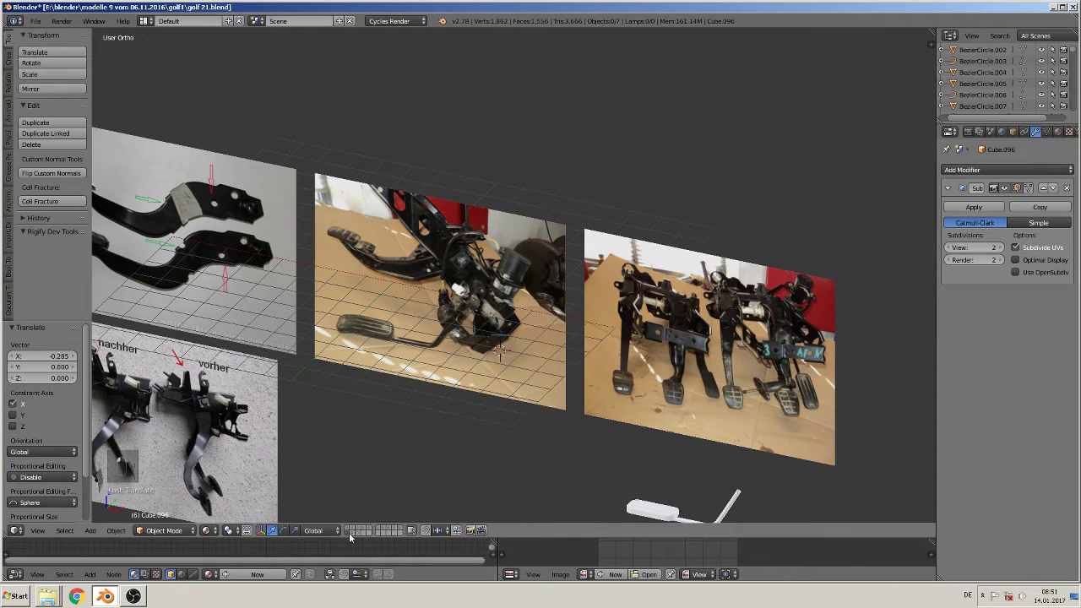
{"action": "left_click", "coordinate": [352, 534]}
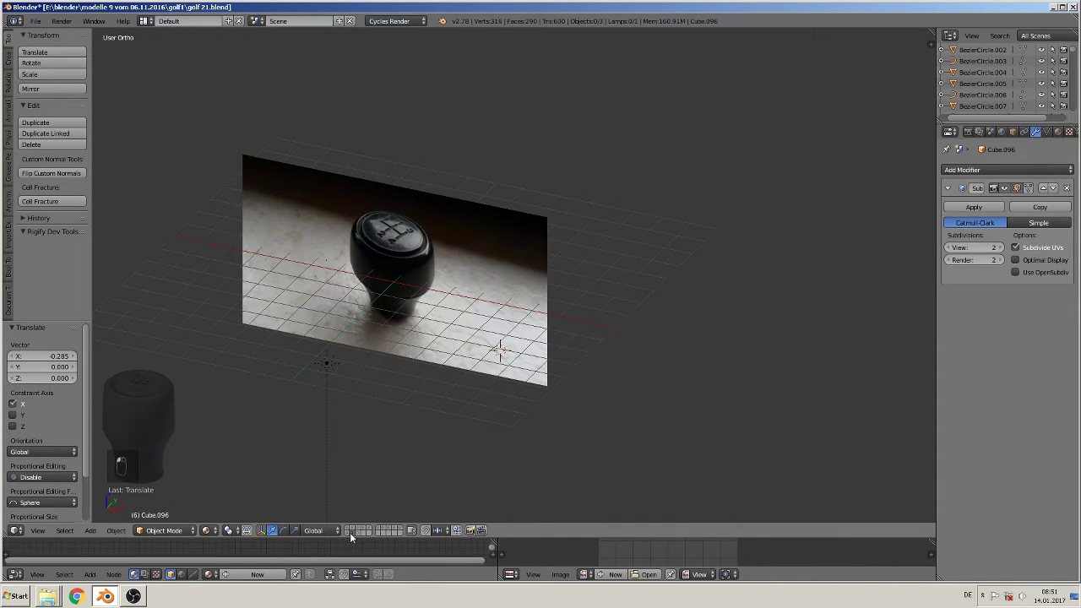
{"action": "left_click", "coordinate": [402, 530]}
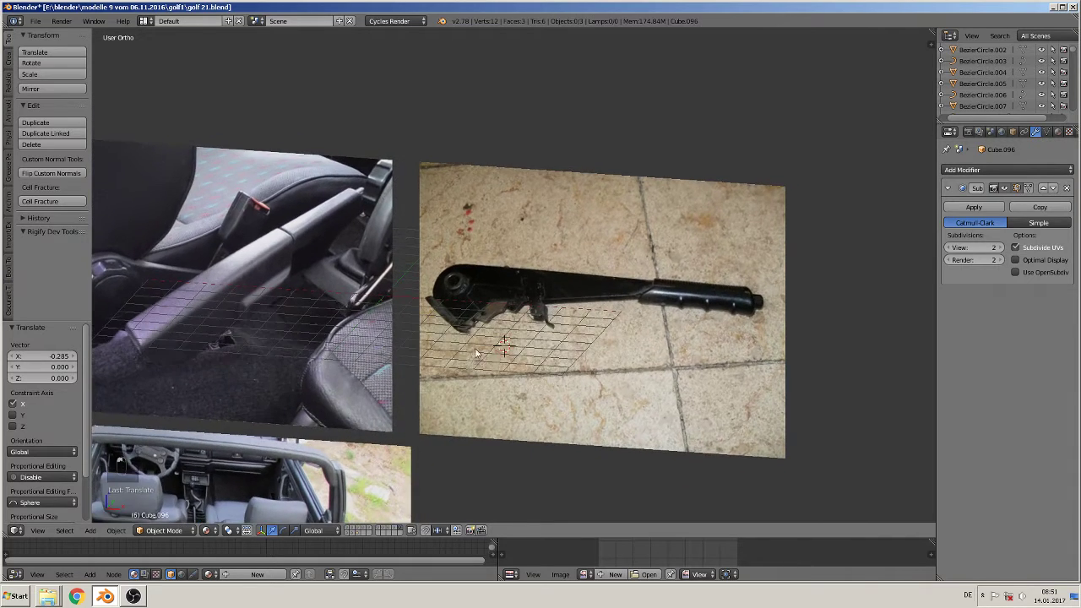
{"action": "scroll", "coordinate": [448, 414], "scroll_direction": "down", "scroll_amount": 2}
{"action": "key", "text": "KP_1"}
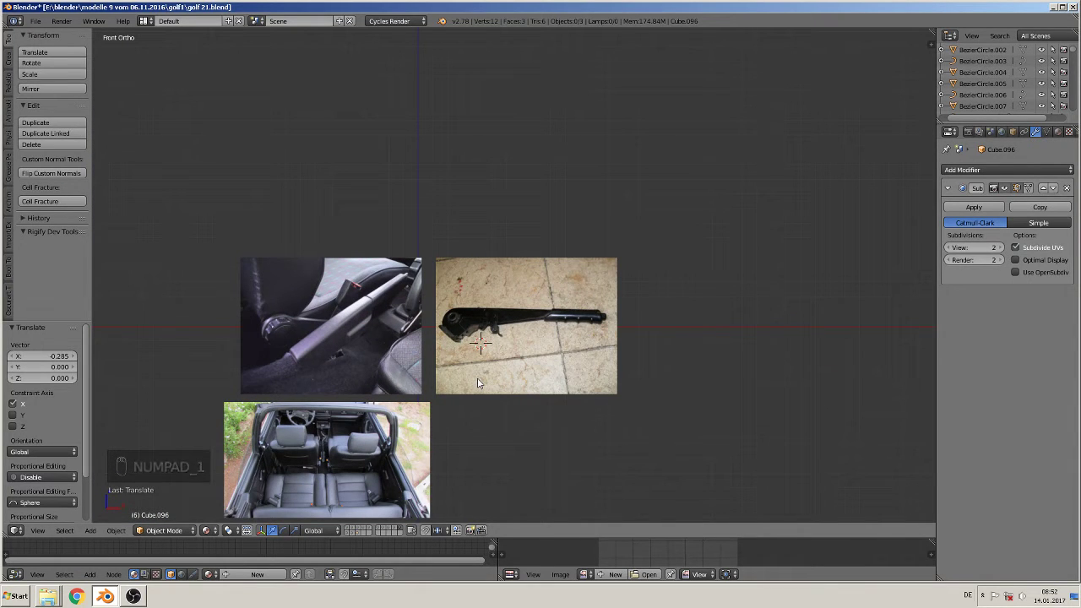
Examine the handbrake photos and the handbrake between the front seats in the interior photo.
{"action": "scroll", "coordinate": [481, 389], "scroll_direction": "up", "scroll_amount": 4}
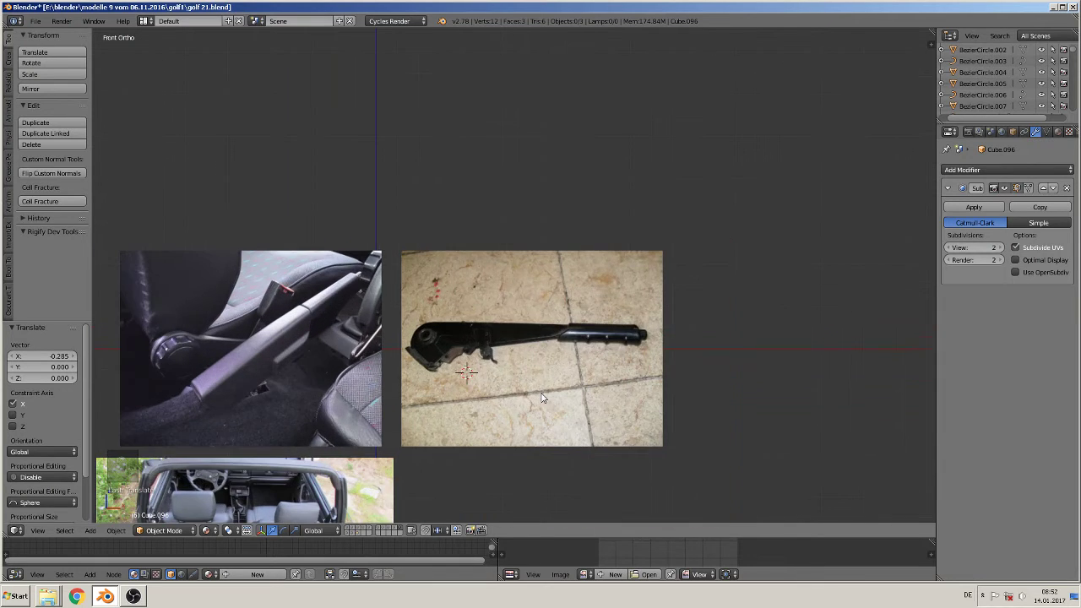
{"action": "scroll", "coordinate": [494, 422], "scroll_direction": "down", "scroll_amount": 3}
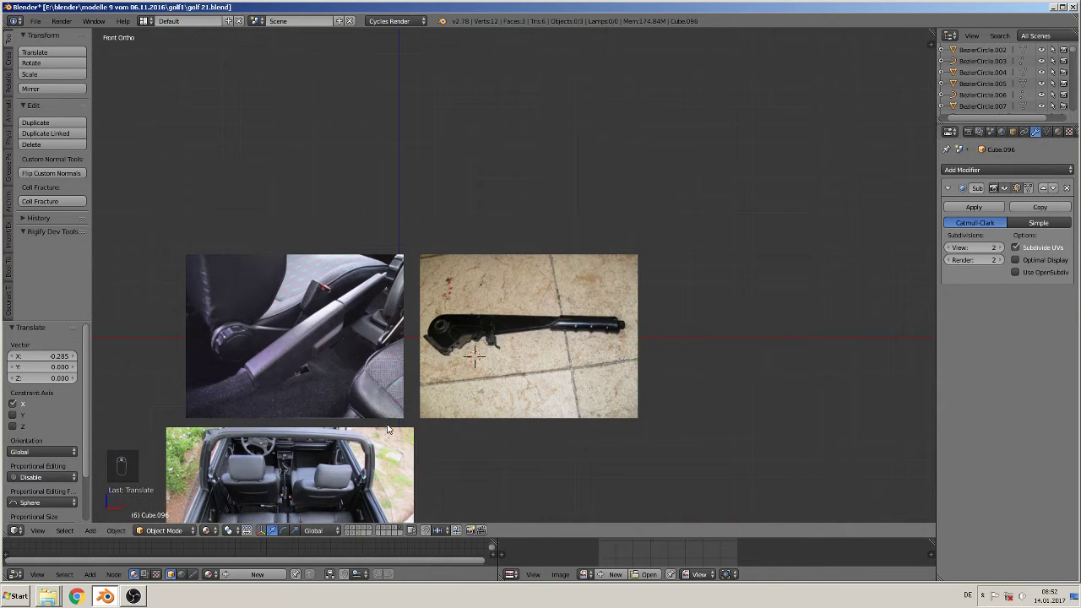
{"action": "middle_click_drag", "start_coordinate": [413, 429], "coordinate": [415, 394]}
{"action": "key", "text": "KP_1"}
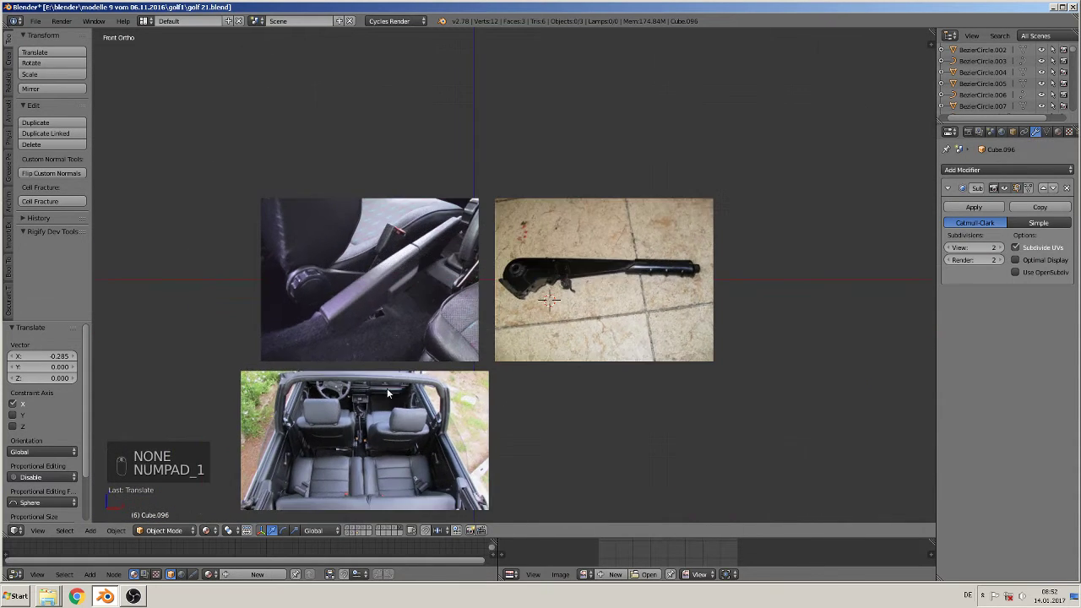
{"action": "scroll", "coordinate": [421, 374], "scroll_direction": "up", "scroll_amount": 6}
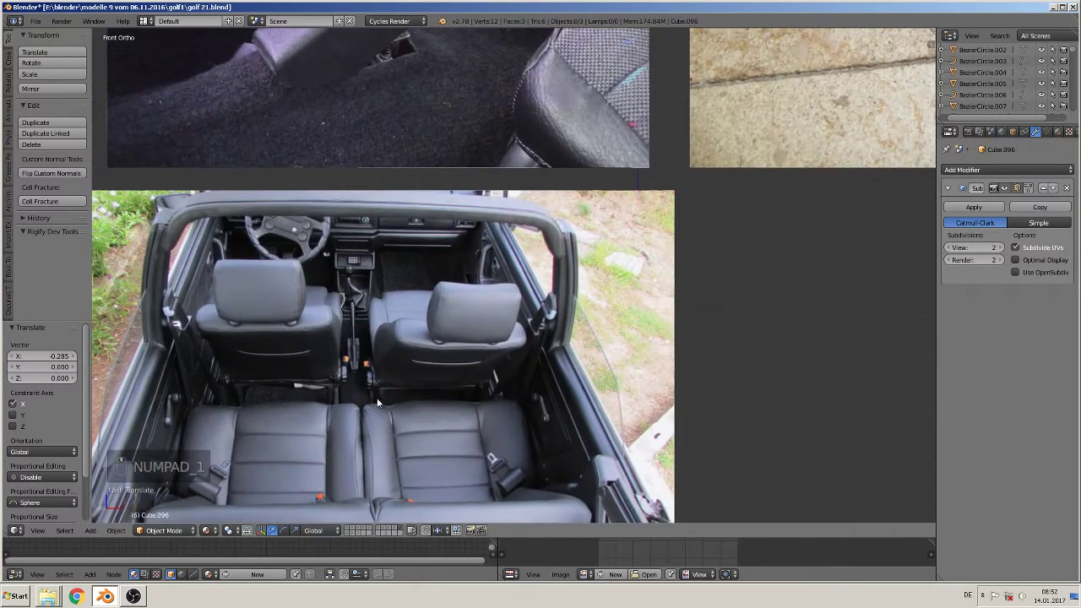
{"action": "scroll", "coordinate": [378, 403], "scroll_direction": "up", "scroll_amount": 4}
{"action": "middle_click_drag", "start_coordinate": [194, 426], "coordinate": [327, 360], "text": "shift"}
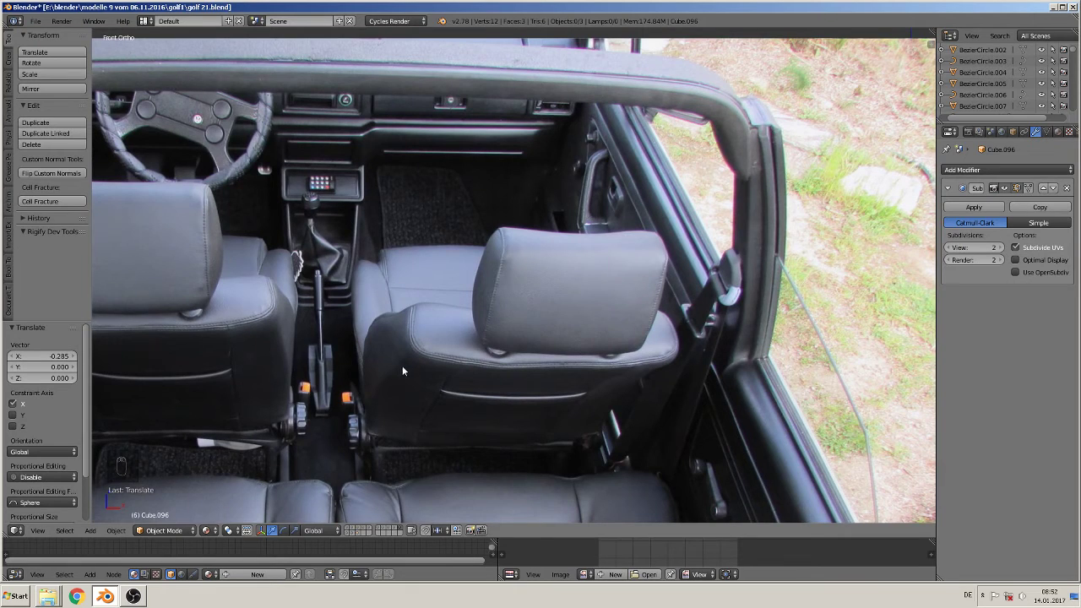
Add a cube over the interior photo, scale it down and move it -0.643 in X towards the handbrake.
{"action": "left_click", "coordinate": [92, 532]}
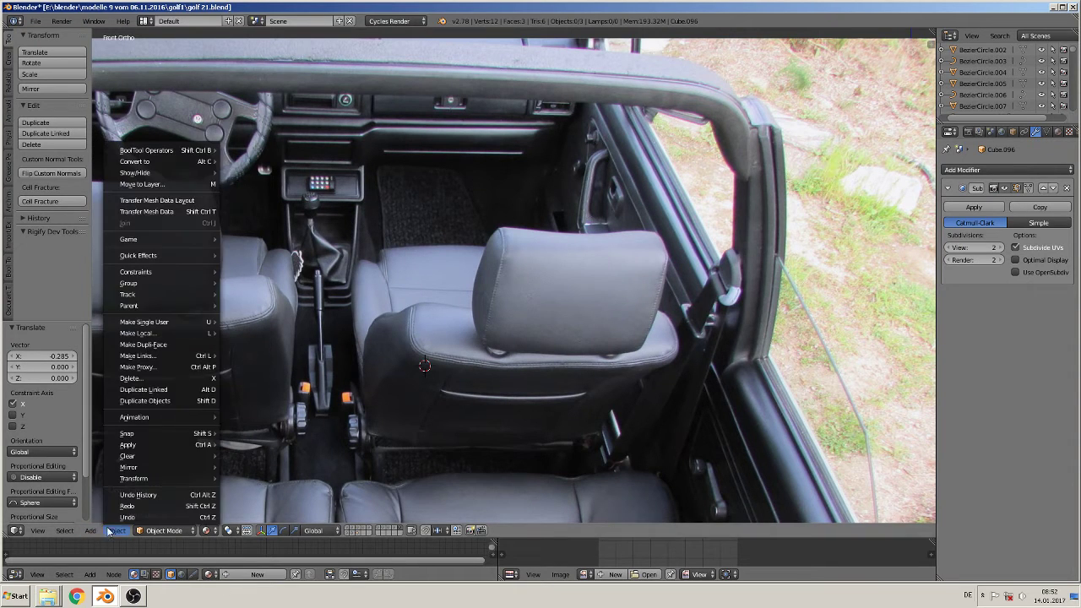
{"action": "mouse_move", "coordinate": [113, 515]}
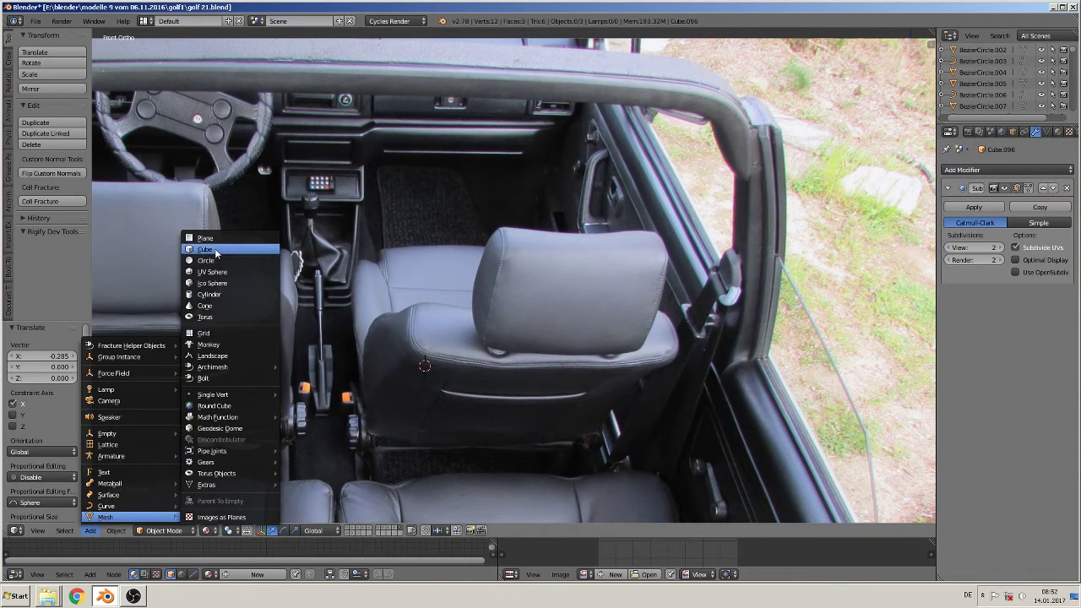
{"action": "left_click", "coordinate": [205, 249]}
{"action": "key", "text": "s"}
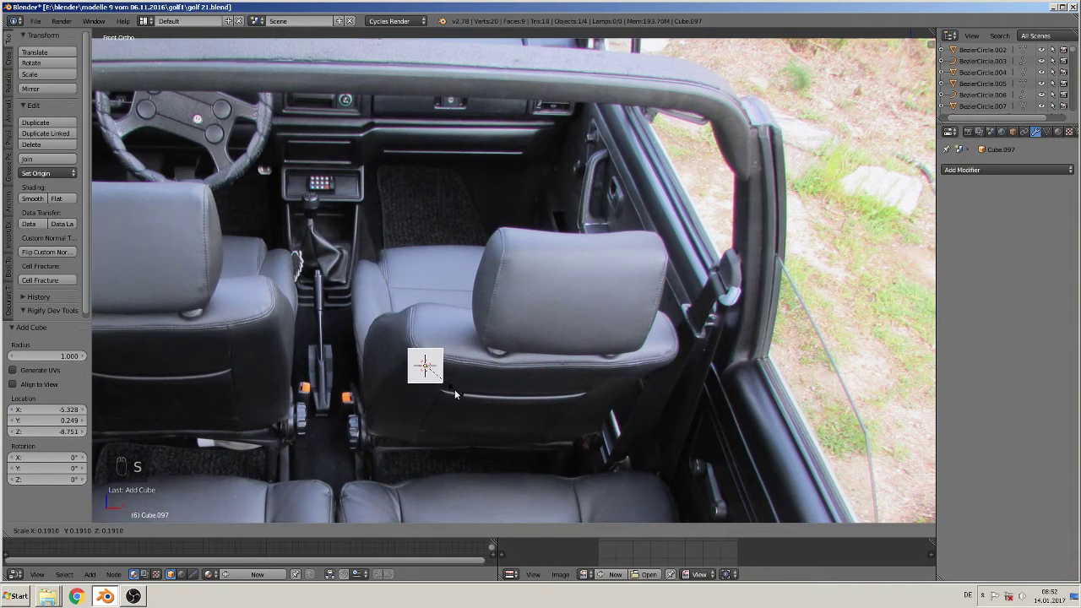
{"action": "left_click", "coordinate": [448, 389]}
{"action": "key", "text": "g"}
{"action": "key", "text": "x"}
{"action": "left_click", "coordinate": [400, 375]}
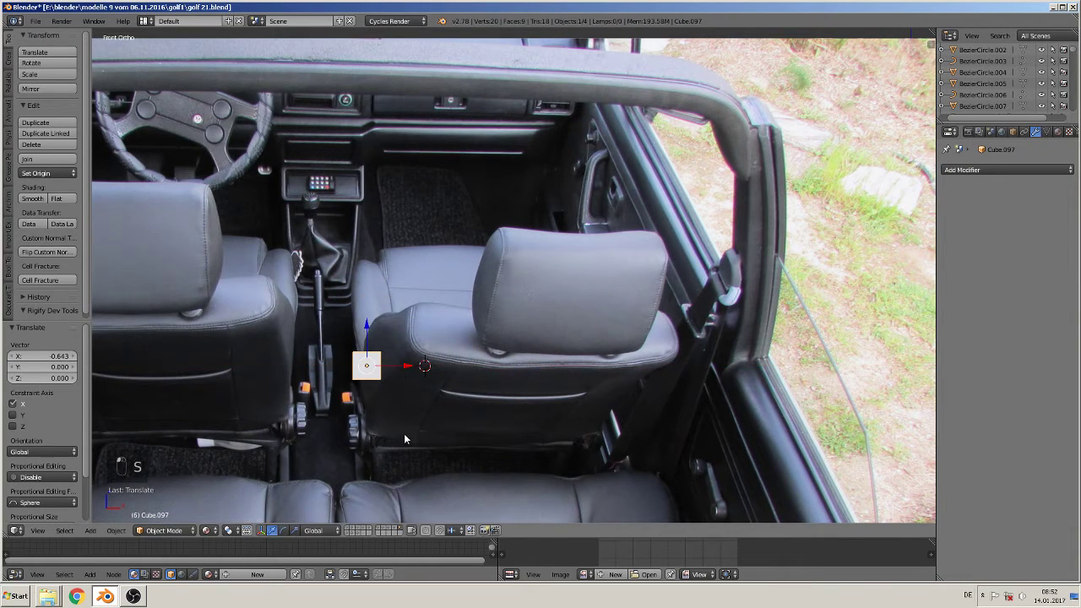
Stretch the small cube by 2.366 along Z and move it -0.111 in Z beside the handbrake.
{"action": "key", "text": "s"}
{"action": "key", "text": "z"}
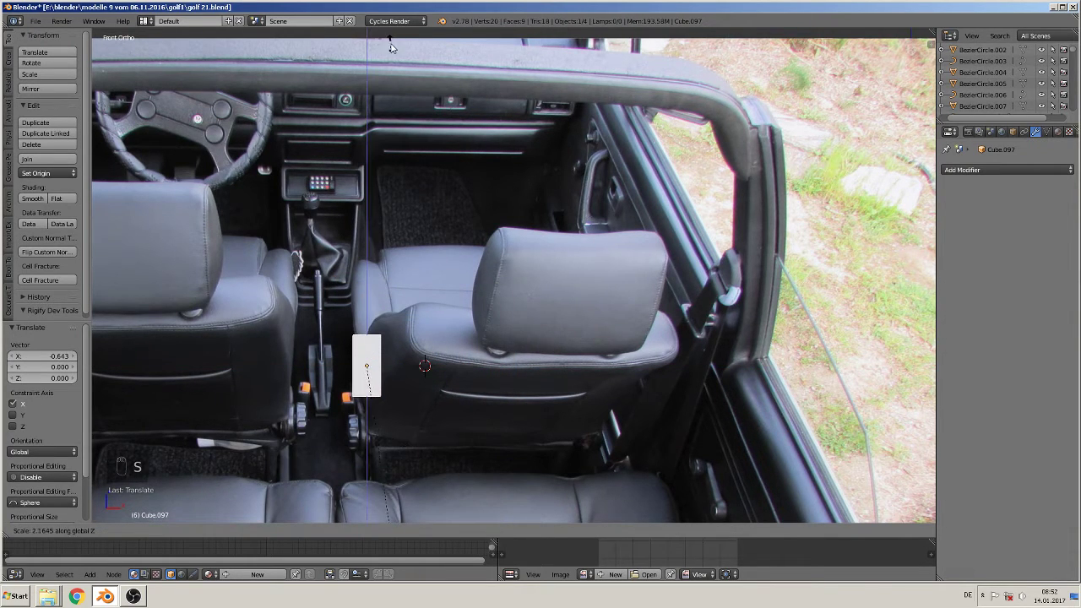
{"action": "left_click", "coordinate": [338, 342]}
{"action": "key", "text": "g"}
{"action": "key", "text": "z"}
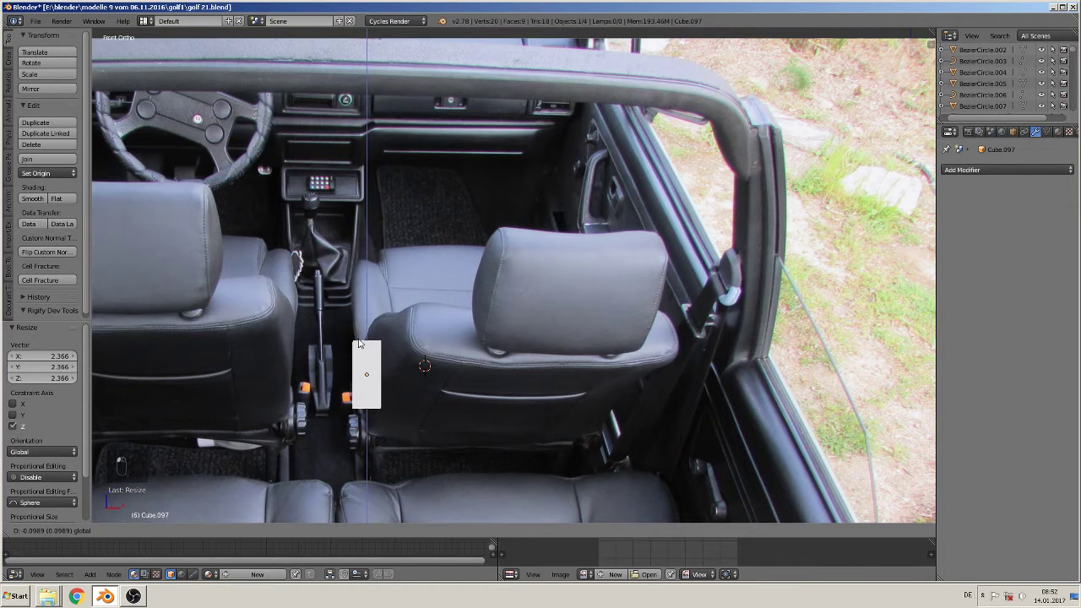
{"action": "left_click", "coordinate": [358, 332]}
{"action": "scroll", "coordinate": [357, 331], "scroll_direction": "up", "scroll_amount": 3}
{"action": "middle_click_drag", "start_coordinate": [359, 331], "coordinate": [559, 295], "text": "shift"}
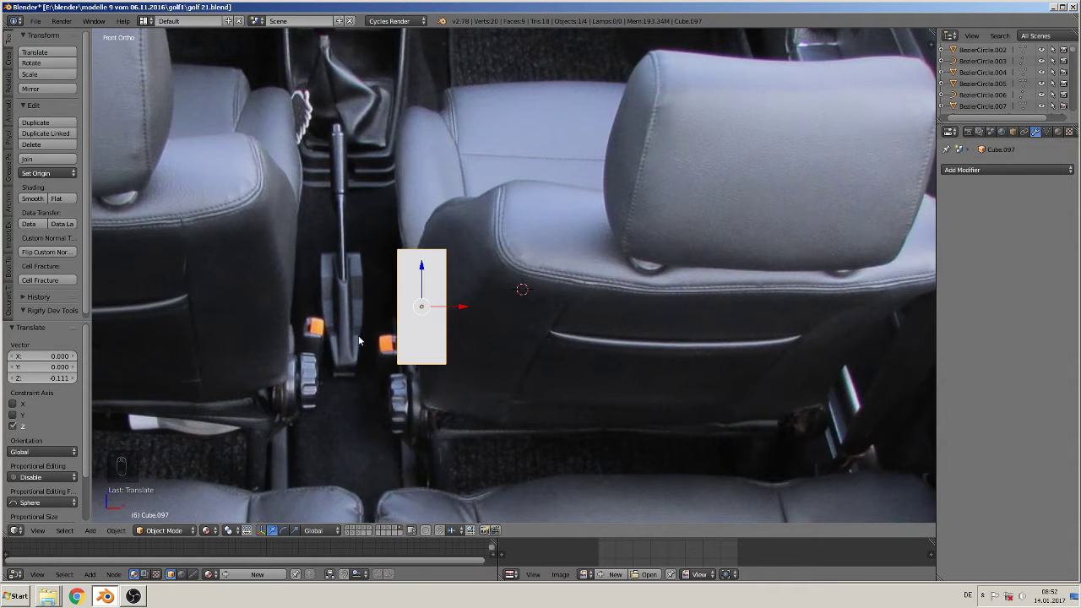
{"action": "key", "text": "Tab"}
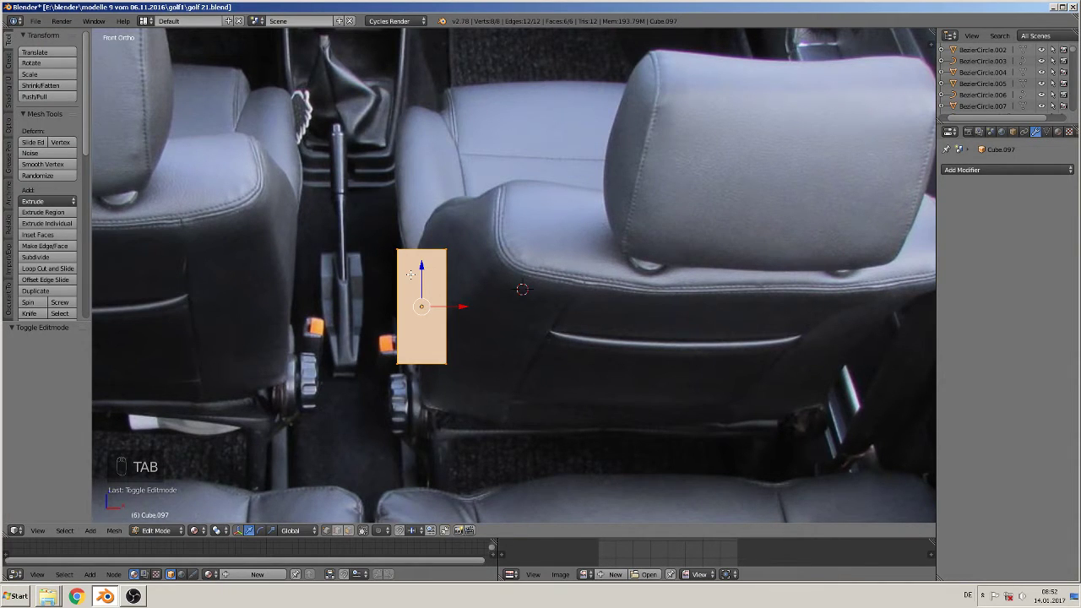
{"action": "key", "text": "ctrl+t"}
{"action": "key", "text": "ctrl+r"}
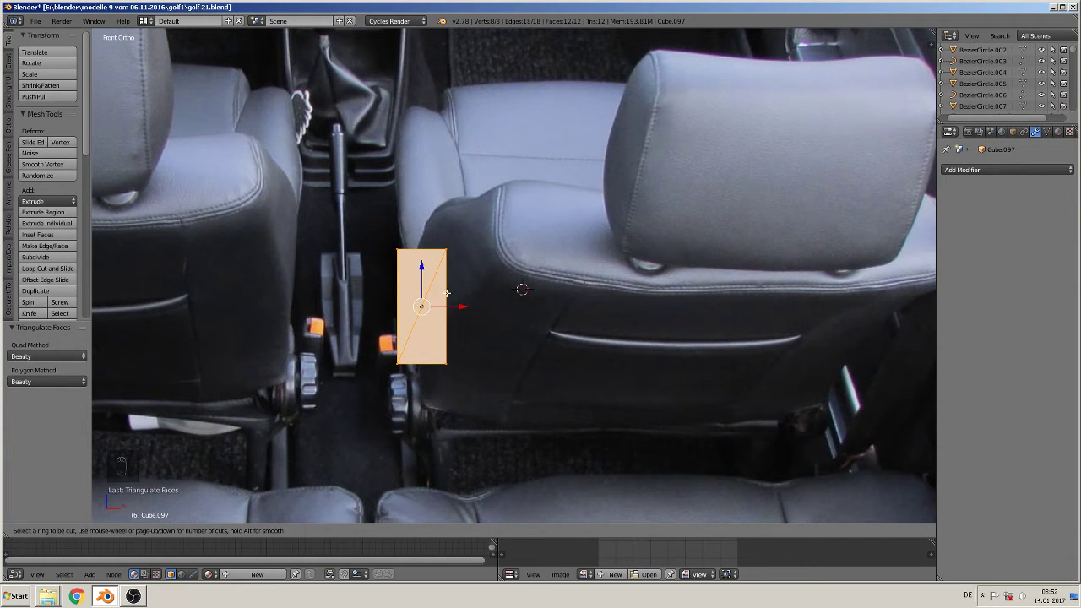
{"action": "key", "text": "7"}
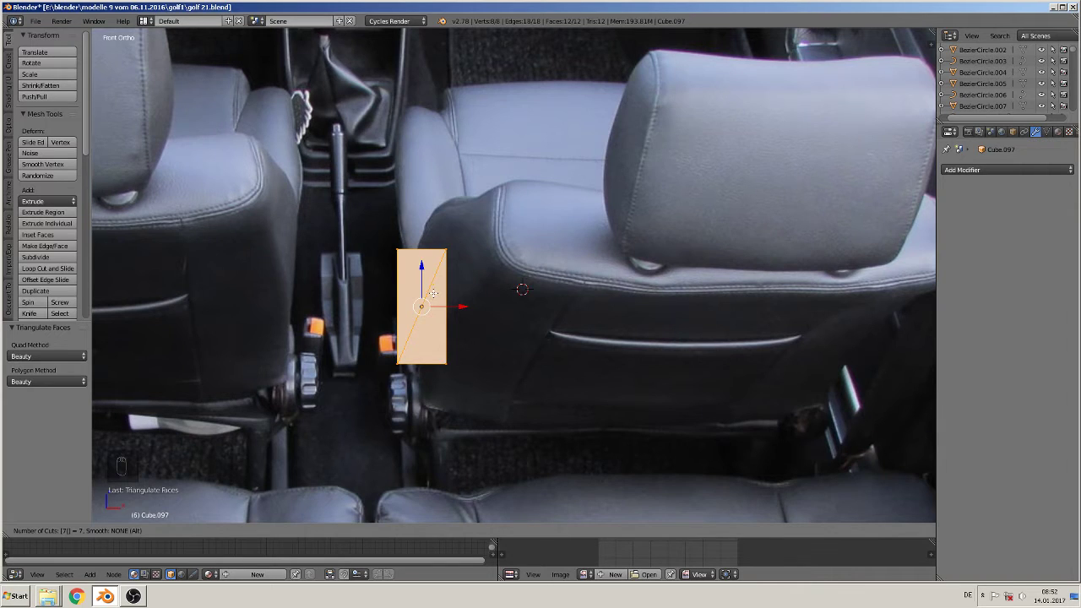
Leave mesh editing and delete the stretched cube beside the handbrake.
{"action": "key", "text": "Tab"}
{"action": "key", "text": "x"}
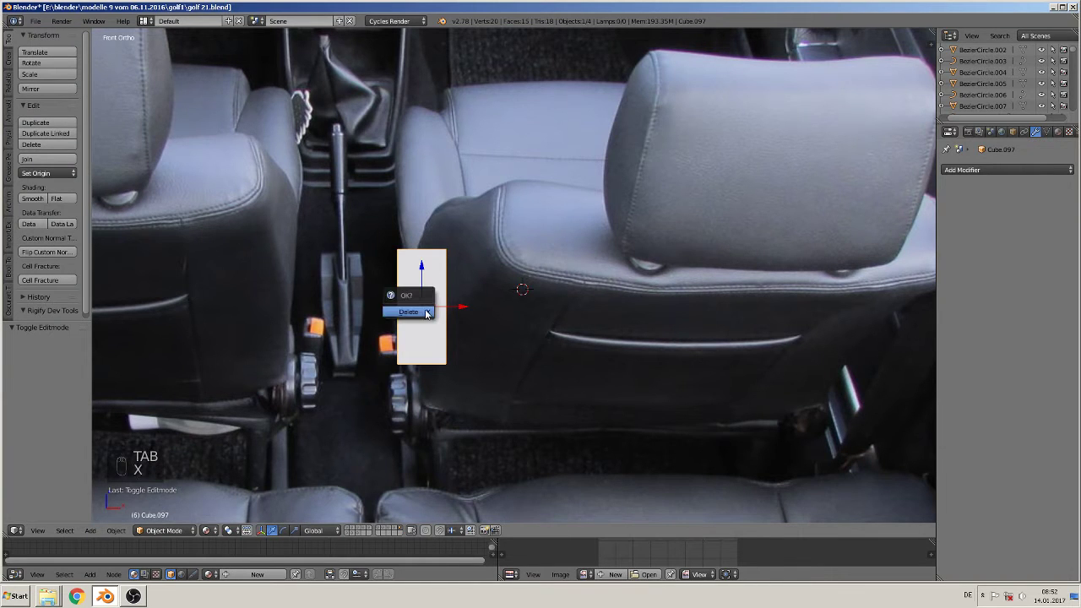
{"action": "left_click", "coordinate": [423, 314]}
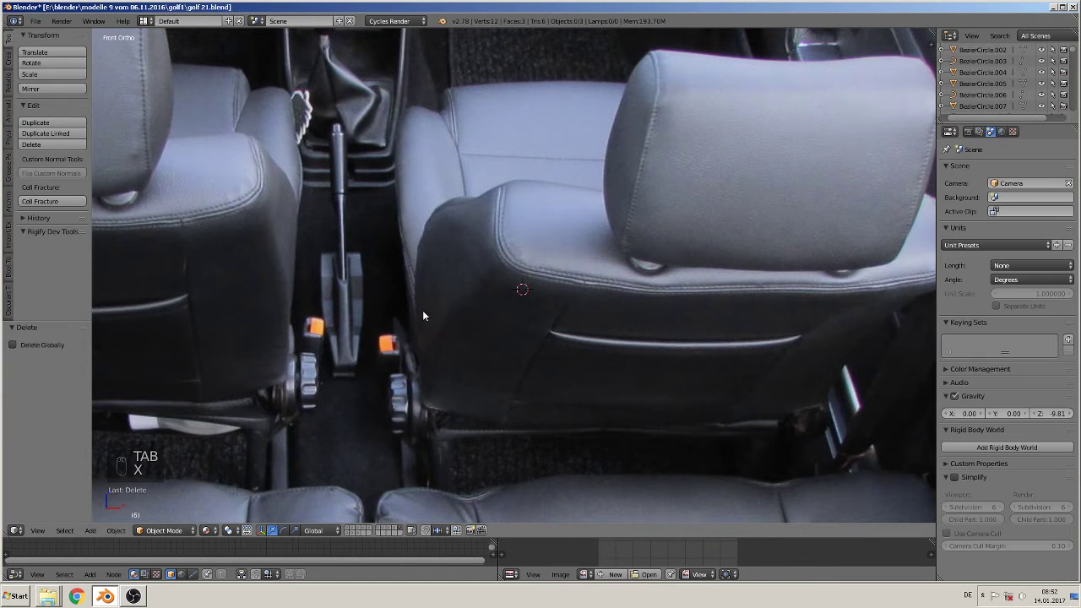
{"action": "left_click", "coordinate": [90, 531]}
{"action": "mouse_move", "coordinate": [101, 517]}
{"action": "left_click", "coordinate": [203, 260]}
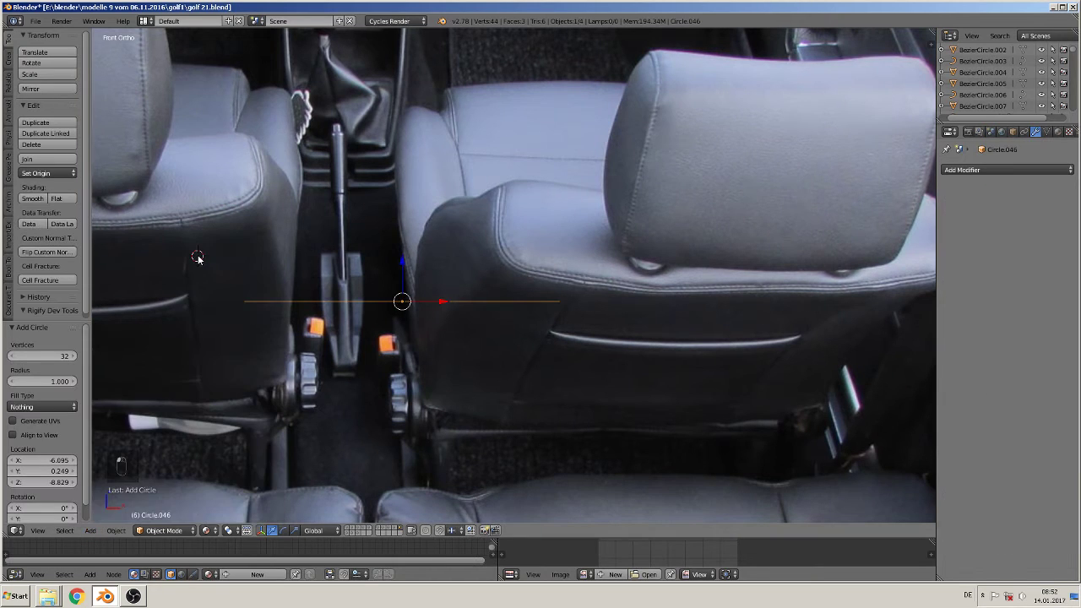
{"action": "key", "text": "x"}
{"action": "left_click", "coordinate": [387, 314]}
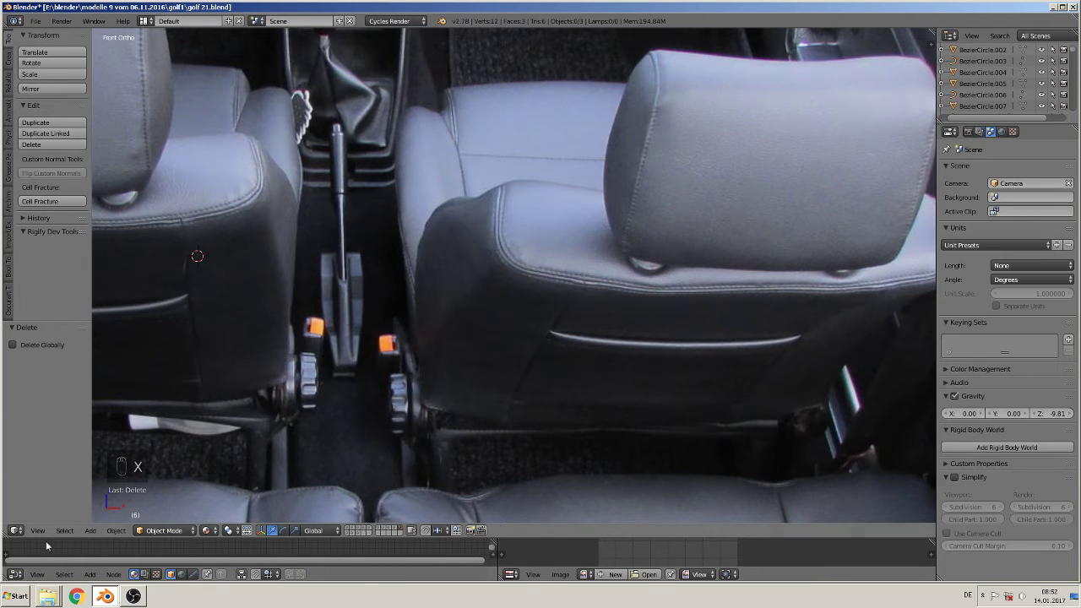
Add a new cube, scale it to 0.106 and move it along X and Z to just beside the handbrake in the photo.
{"action": "left_click", "coordinate": [90, 530]}
{"action": "mouse_move", "coordinate": [93, 517]}
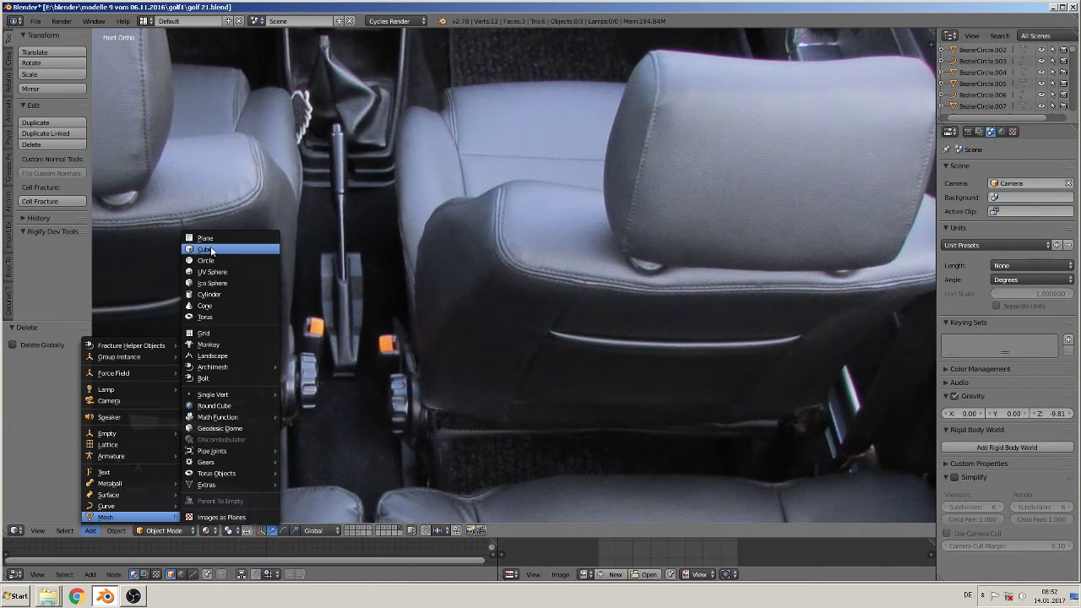
{"action": "left_click", "coordinate": [203, 246]}
{"action": "key", "text": "s"}
{"action": "left_click", "coordinate": [209, 291]}
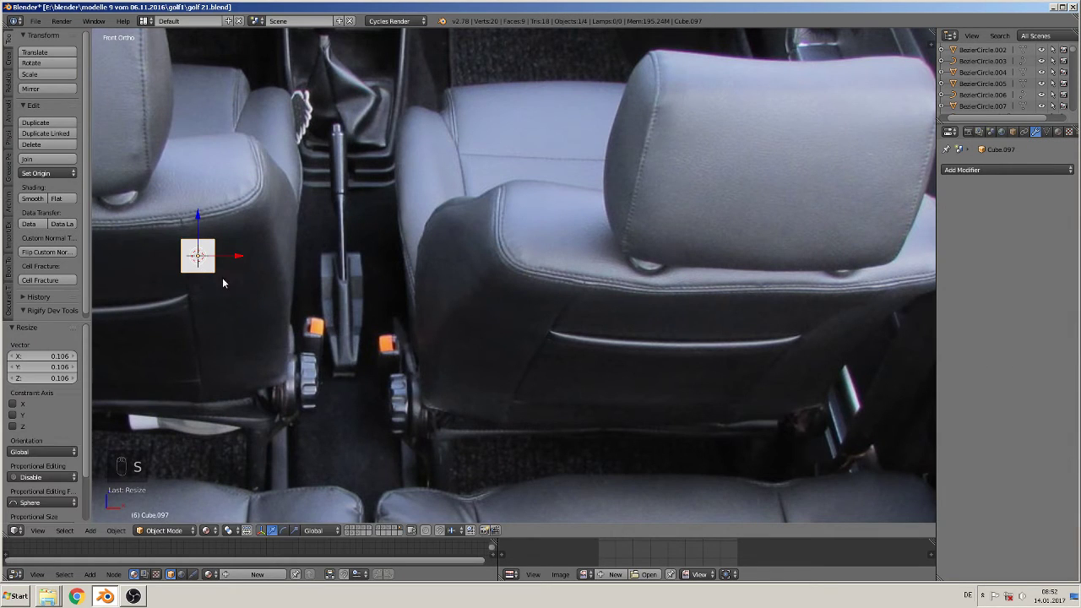
{"action": "left_click_drag", "start_coordinate": [228, 256], "coordinate": [424, 265]}
{"action": "left_click_drag", "start_coordinate": [399, 221], "coordinate": [448, 268]}
Scale the cube by 1.114 along X and 3.036 along Z, move it -0.247 in Z, and stretch it further to the handbrake base's height.
{"action": "key", "text": "s"}
{"action": "key", "text": "x"}
{"action": "left_click", "coordinate": [463, 297]}
{"action": "key", "text": "s"}
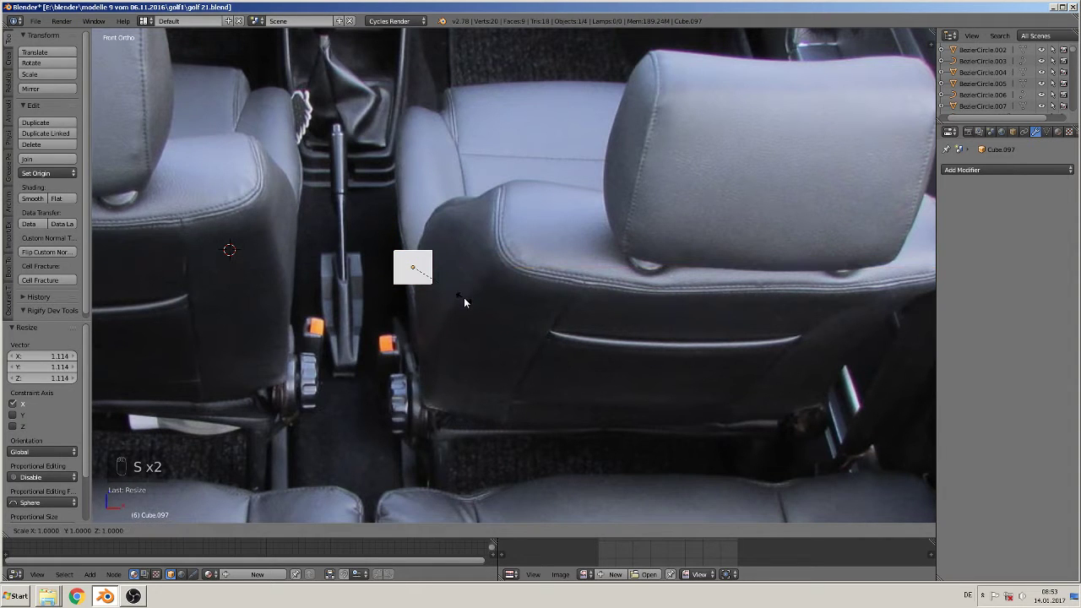
{"action": "key", "text": "z"}
{"action": "left_click", "coordinate": [467, 439]}
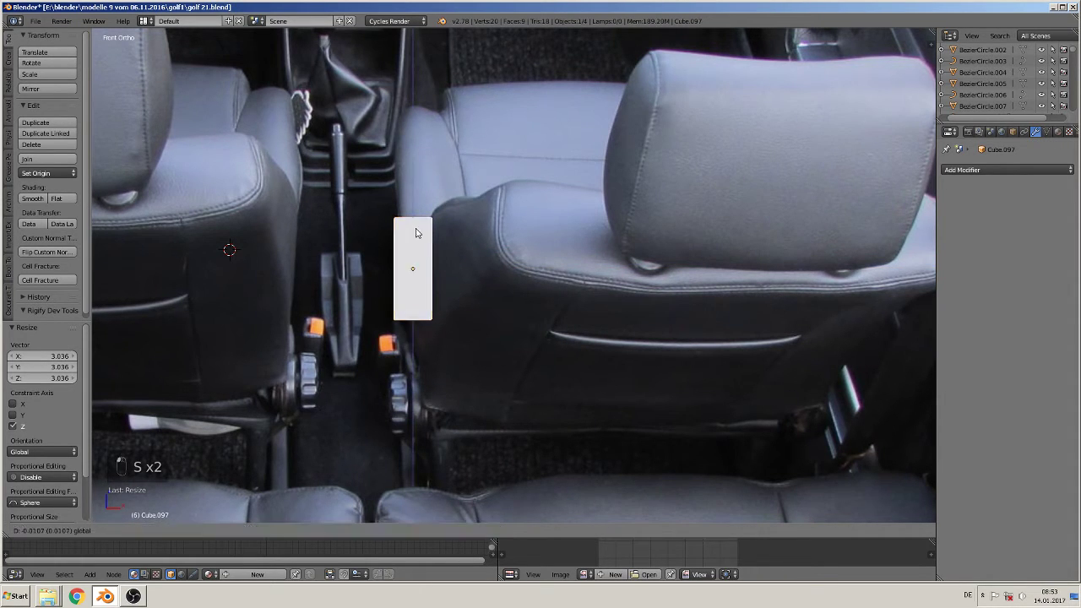
{"action": "left_click_drag", "start_coordinate": [413, 225], "coordinate": [413, 271]}
{"action": "key", "text": "s"}
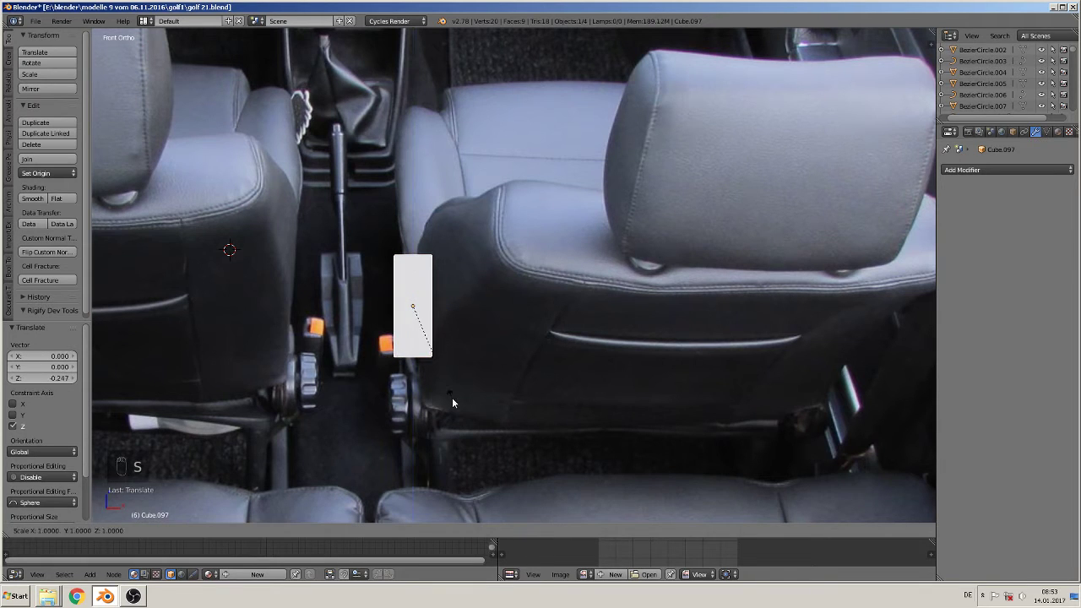
{"action": "key", "text": "z"}
{"action": "left_click", "coordinate": [450, 402]}
Cut two horizontal edge loops across the upper half of the block, sliding the first one by -0.598.
{"action": "scroll", "coordinate": [439, 391], "scroll_direction": "up", "scroll_amount": 1}
{"action": "key", "text": "Tab"}
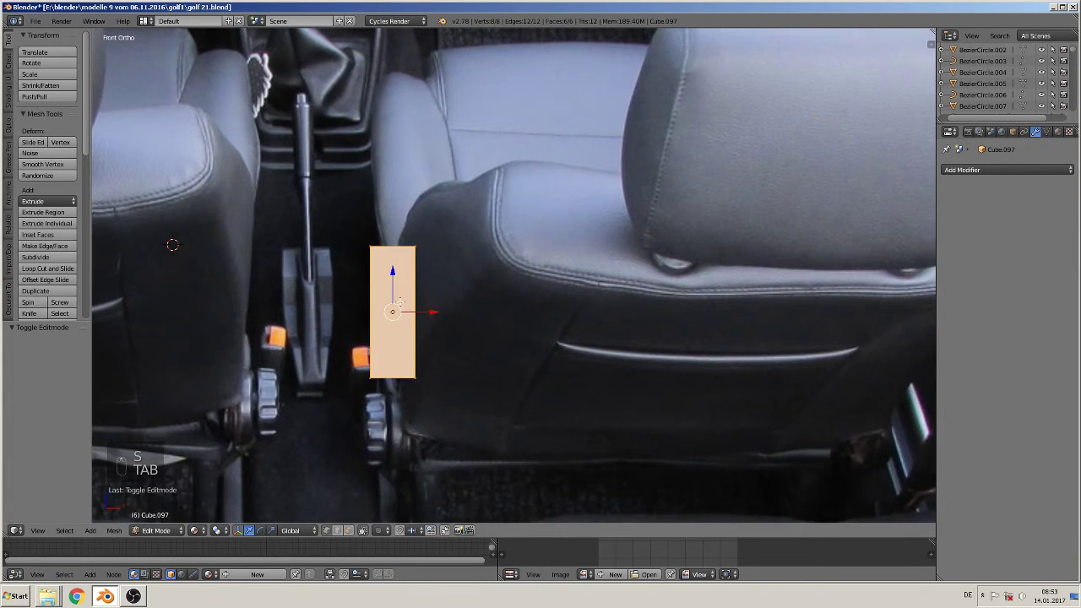
{"action": "scroll", "coordinate": [448, 301], "scroll_direction": "left", "scroll_amount": 1, "text": "ctrl"}
{"action": "key", "text": "ctrl+r"}
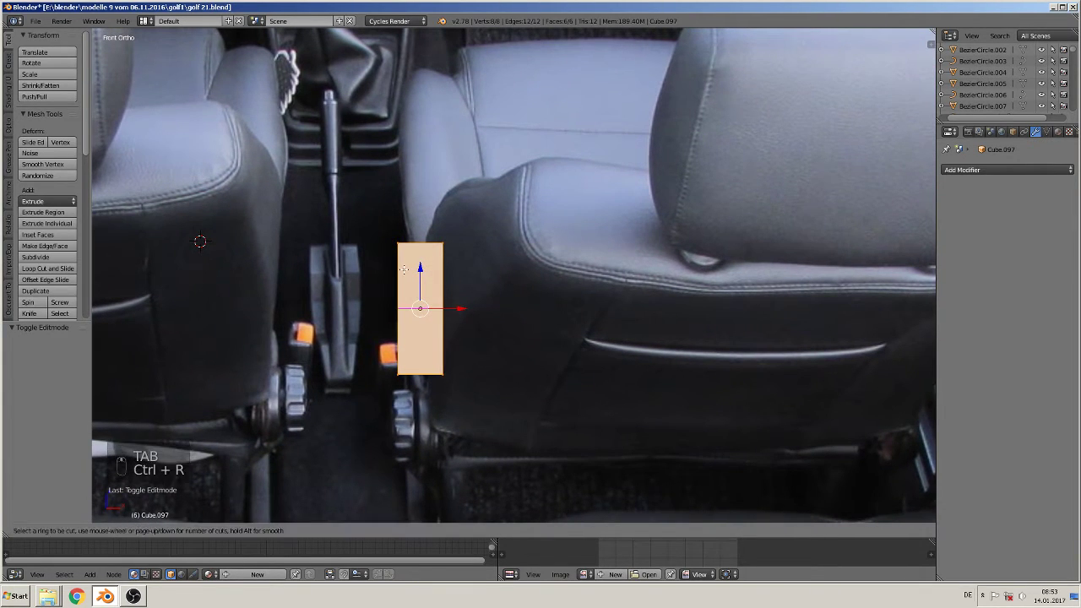
{"action": "left_click", "coordinate": [416, 262]}
{"action": "left_click", "coordinate": [401, 234]}
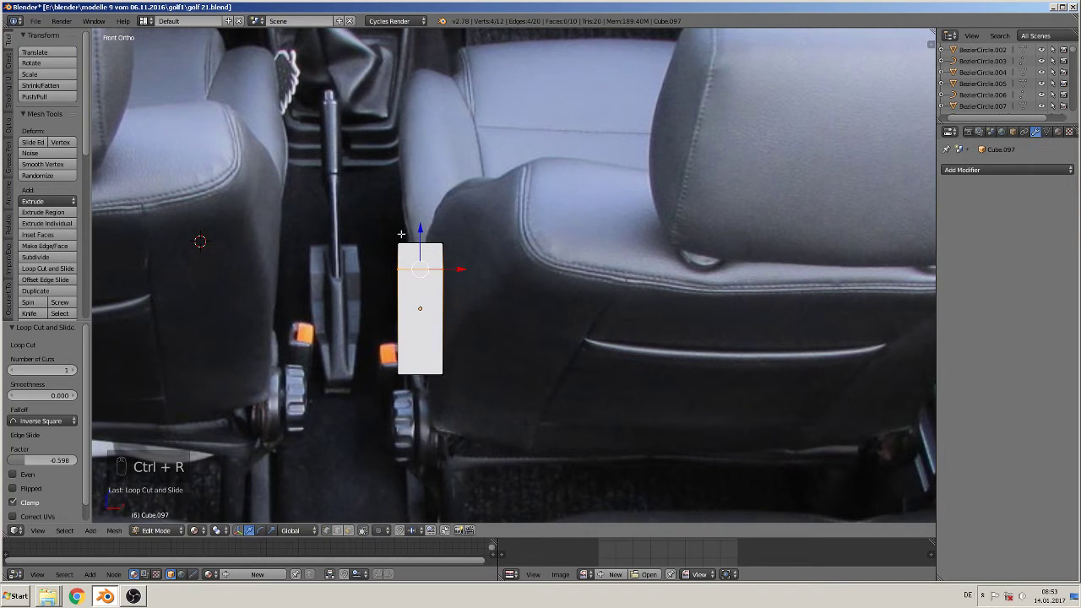
{"action": "key", "text": "ctrl+r"}
{"action": "left_click", "coordinate": [400, 301]}
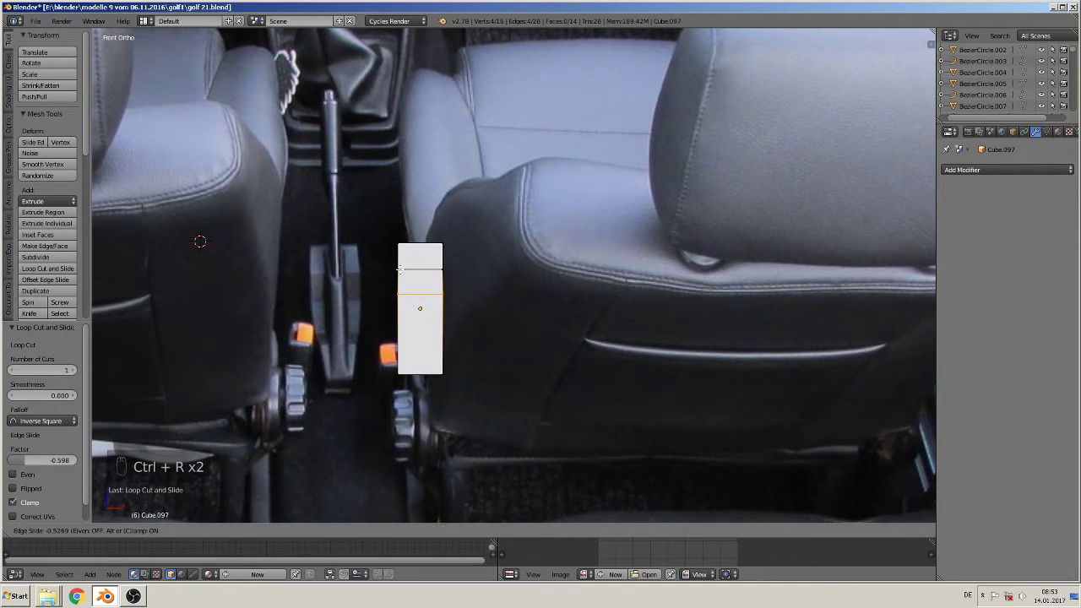
{"action": "left_click", "coordinate": [376, 315]}
Cut two closely spaced horizontal edge loops in the block's lower half, slid by -0.211 and -0.651.
{"action": "key", "text": "ctrl+r"}
{"action": "left_click", "coordinate": [406, 326]}
{"action": "left_click", "coordinate": [407, 320]}
{"action": "key", "text": "ctrl+r"}
{"action": "left_click", "coordinate": [404, 337]}
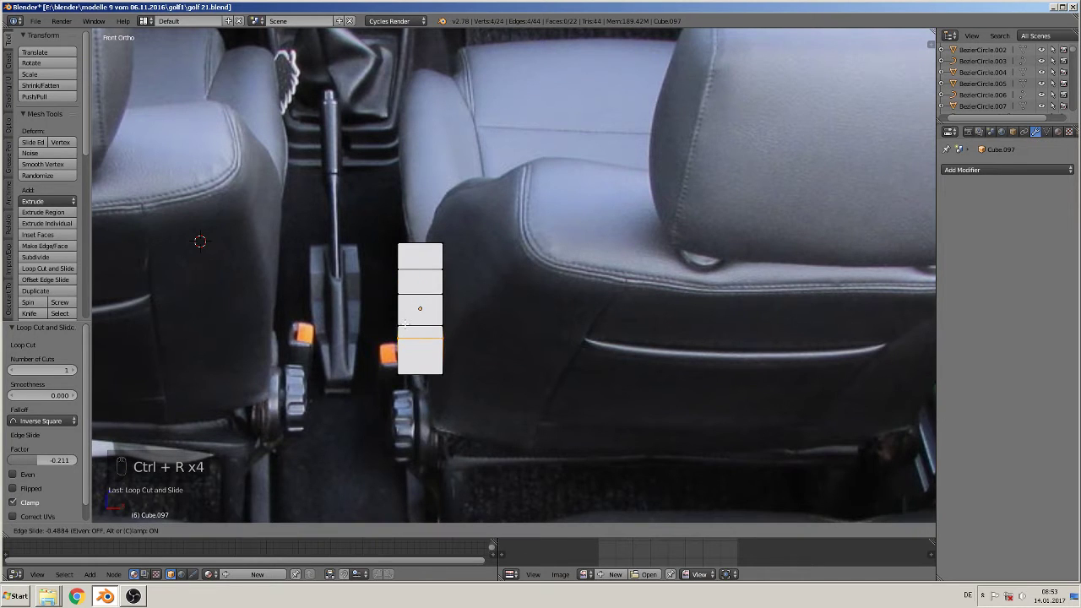
{"action": "left_click", "coordinate": [407, 331]}
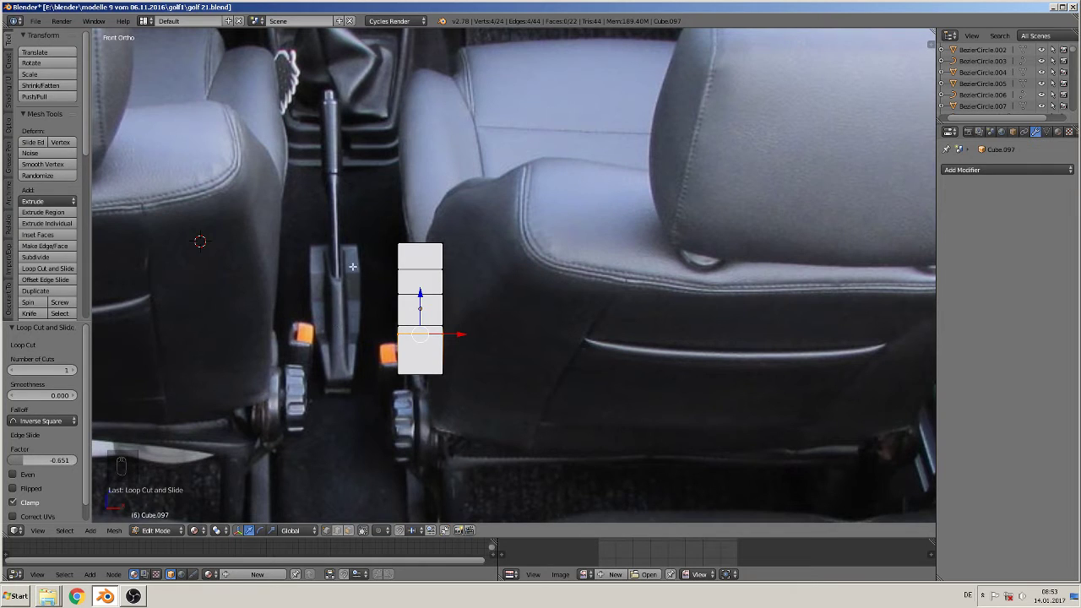
Cut two evenly spaced vertical edge loops through the block without sliding them.
{"action": "middle_click_drag", "start_coordinate": [461, 315], "coordinate": [454, 328], "text": "shift"}
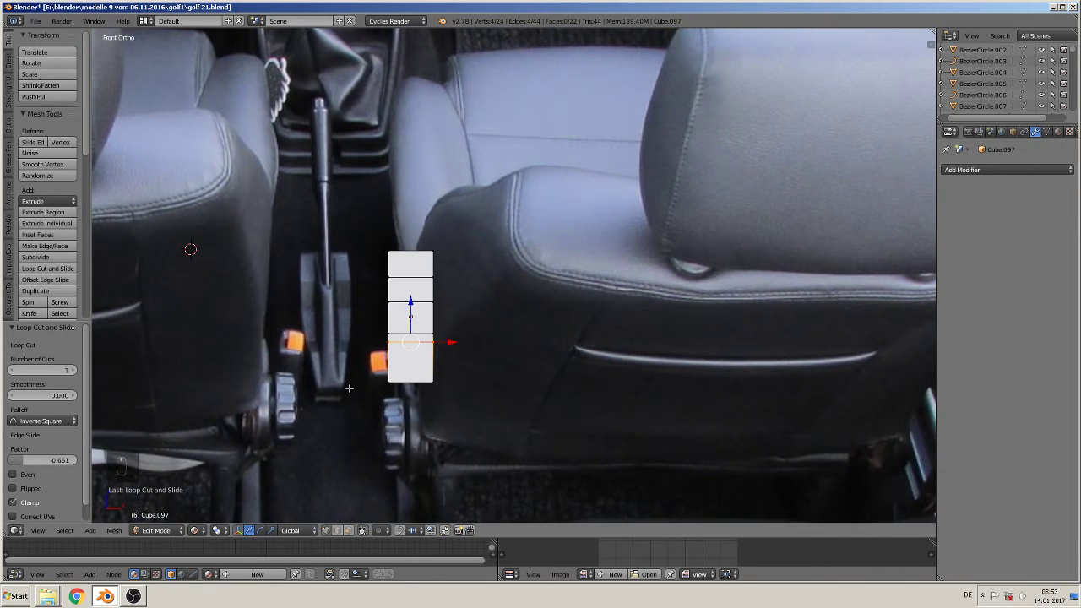
{"action": "key", "text": "ctrl+r"}
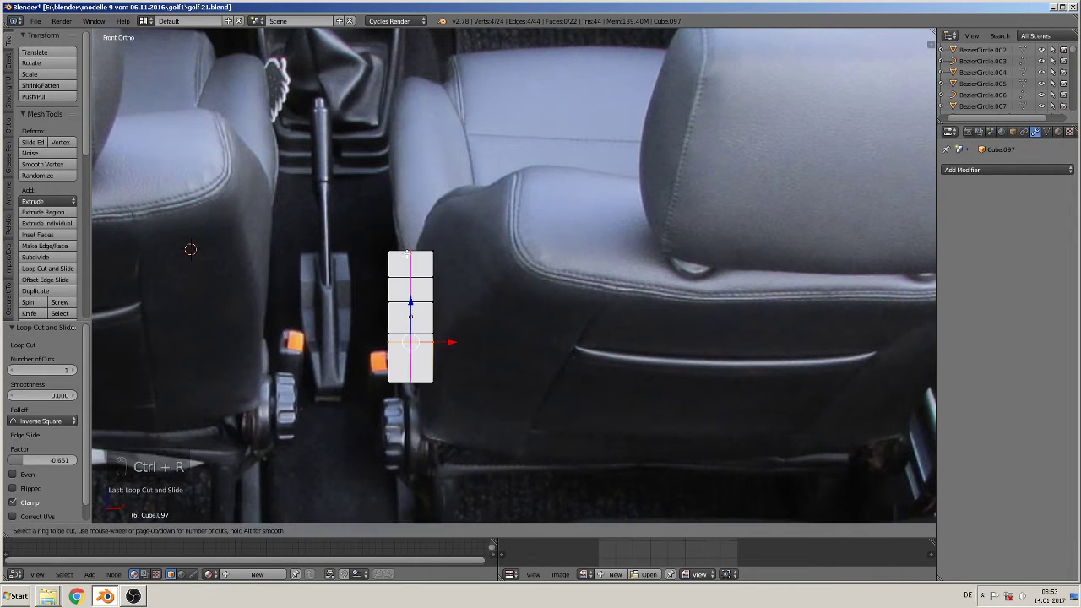
{"action": "scroll", "coordinate": [406, 254], "scroll_direction": "up", "scroll_amount": 1}
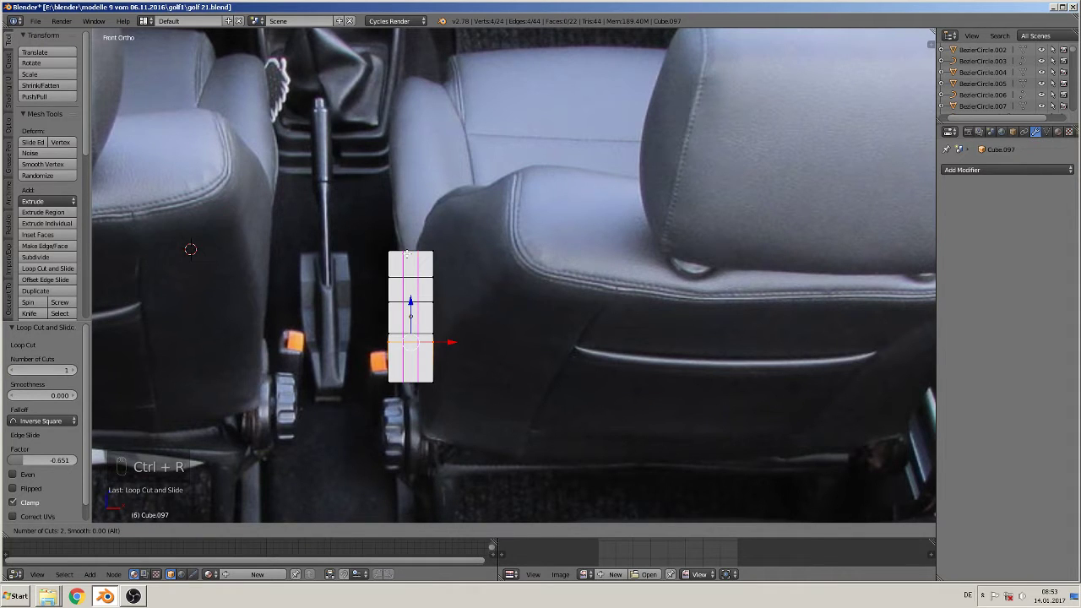
{"action": "left_click", "coordinate": [406, 253]}
{"action": "right_click", "coordinate": [406, 254]}
Select all front-face vertices above the block's lowest section and move them -0.044 in Y.
{"action": "scroll", "coordinate": [438, 363], "scroll_direction": "up", "scroll_amount": 1}
{"action": "middle_click_drag", "start_coordinate": [457, 355], "coordinate": [518, 344], "text": "shift"}
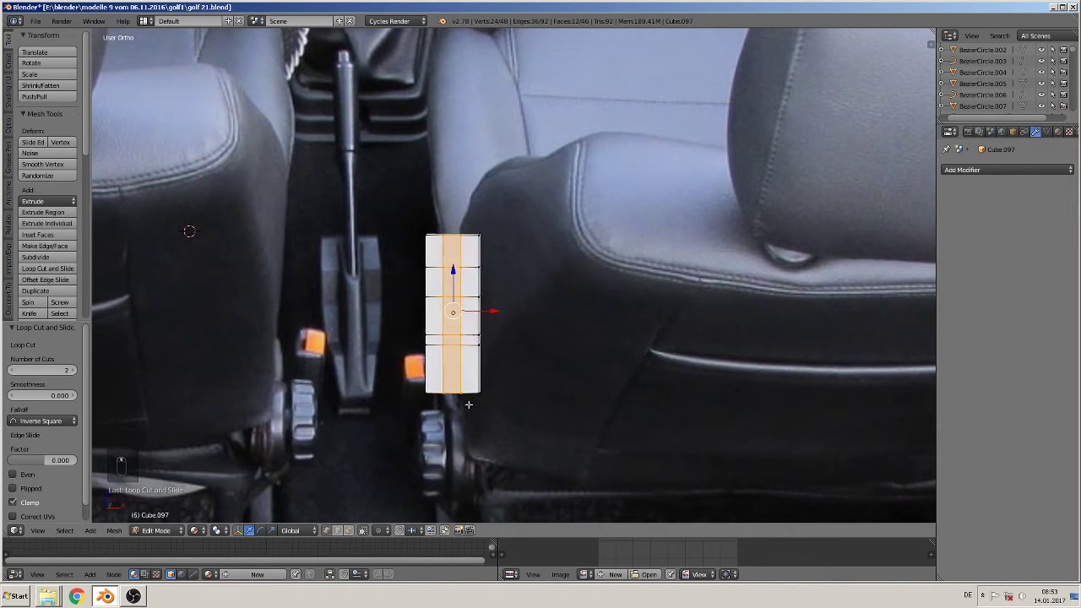
{"action": "middle_click_drag", "start_coordinate": [474, 399], "coordinate": [424, 435]}
{"action": "middle_click_drag", "start_coordinate": [453, 381], "coordinate": [445, 384]}
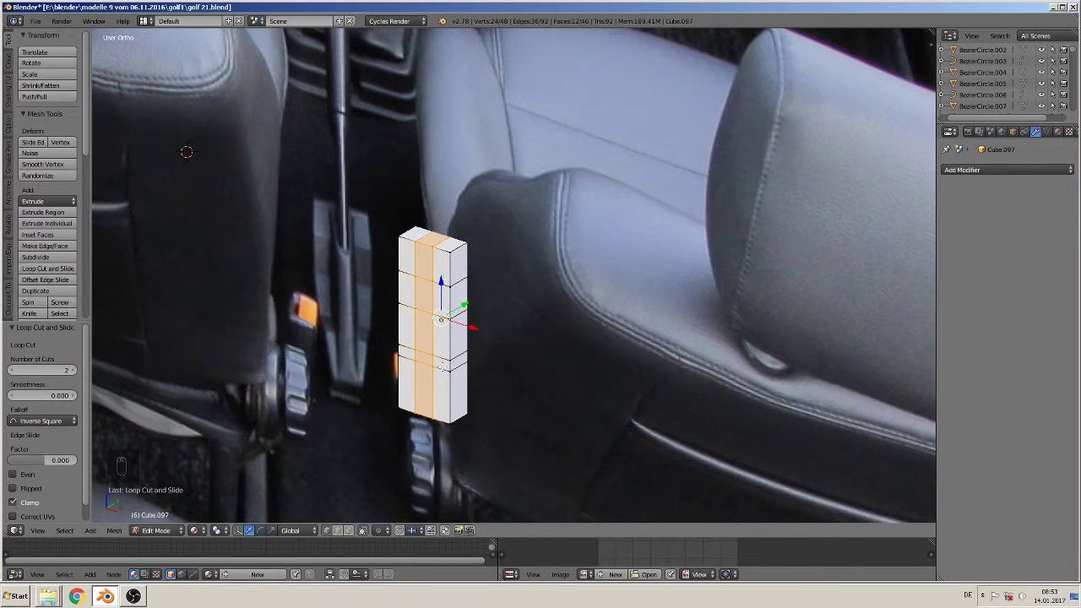
{"action": "key", "text": "a"}
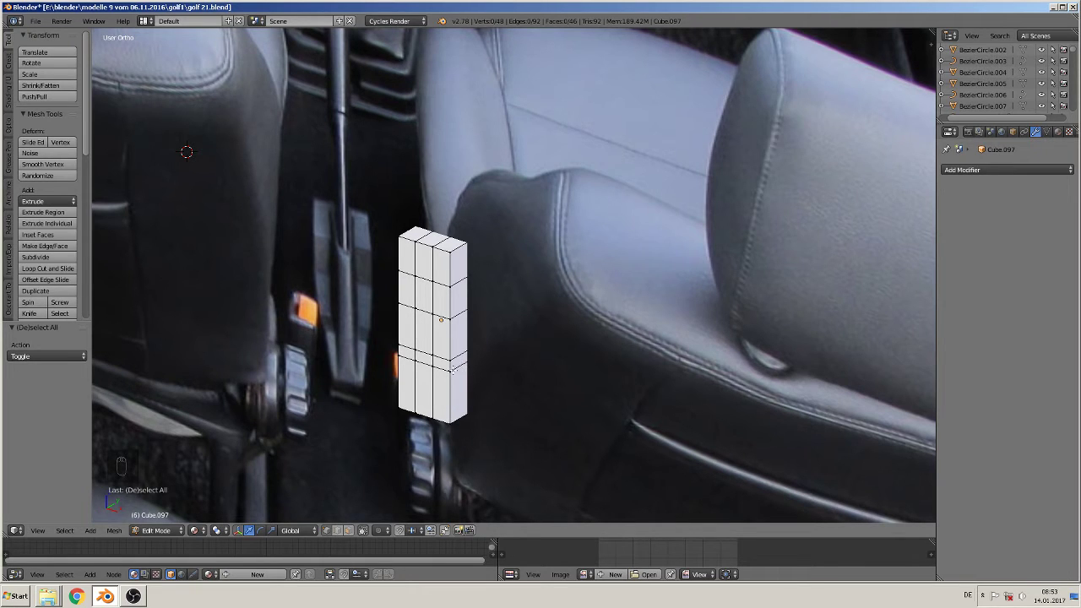
{"action": "key", "text": "c"}
{"action": "left_click_drag", "start_coordinate": [448, 365], "coordinate": [402, 355]}
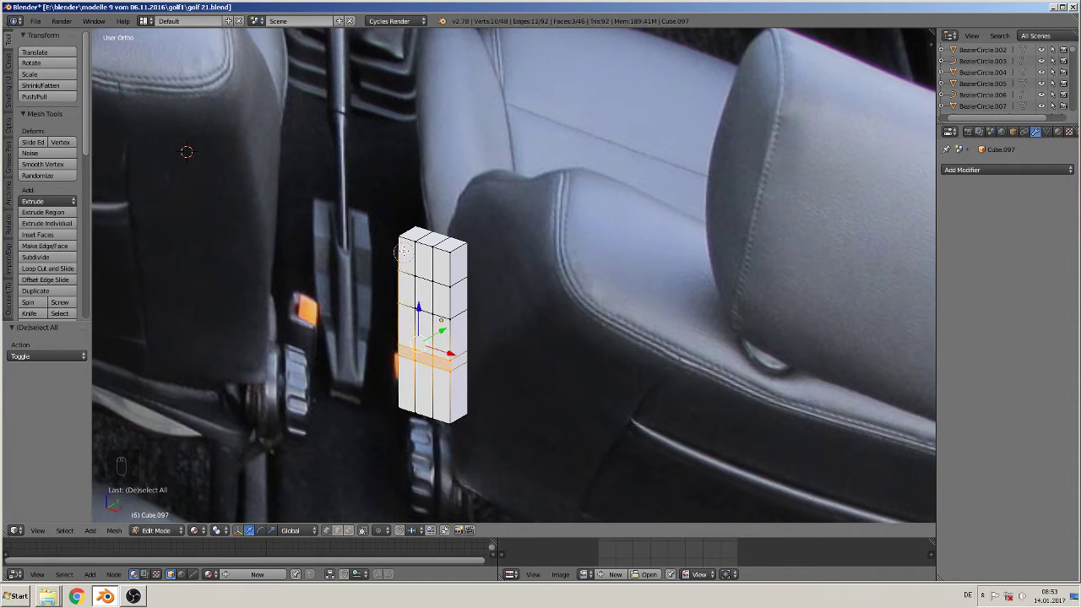
{"action": "mouse_move", "coordinate": [403, 251]}
{"action": "left_mouse_down"}
{"action": "mouse_move", "coordinate": [430, 245]}
{"action": "mouse_move", "coordinate": [418, 317]}
{"action": "mouse_move", "coordinate": [442, 319]}
{"action": "left_mouse_up"}
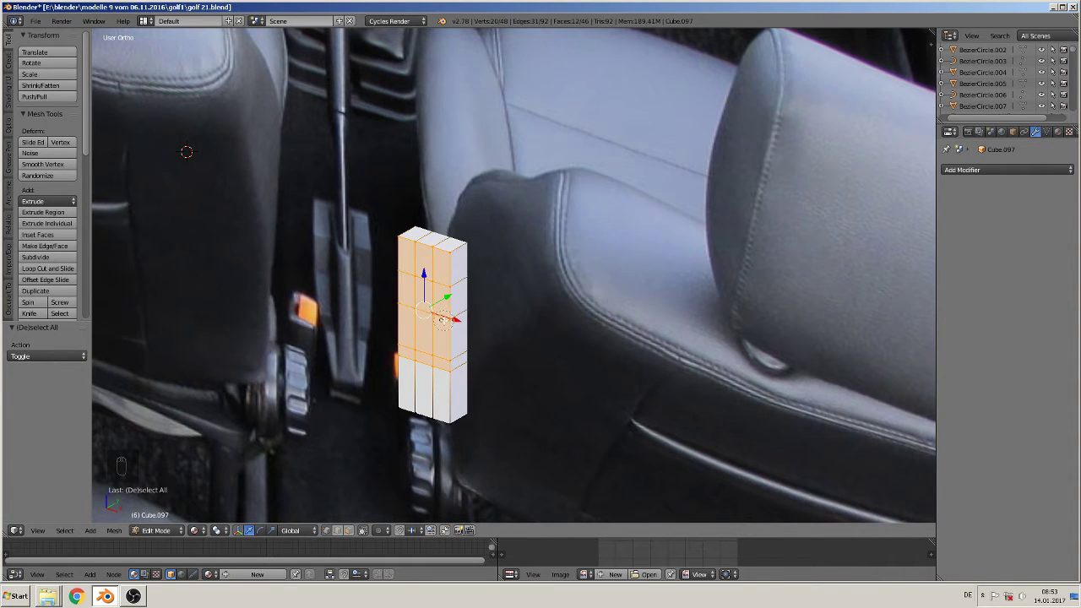
{"action": "middle_click_drag", "start_coordinate": [437, 367], "coordinate": [430, 366]}
{"action": "left_click_drag", "start_coordinate": [459, 296], "coordinate": [442, 301]}
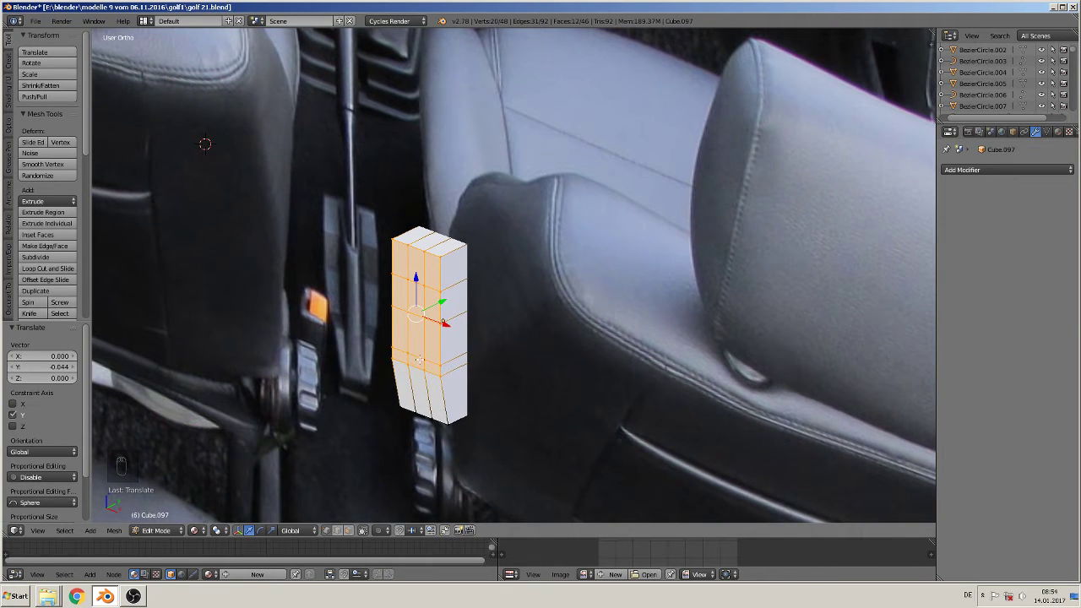
Select the front vertices above the narrow lower band and move them -0.044 in Y.
{"action": "key", "text": "a"}
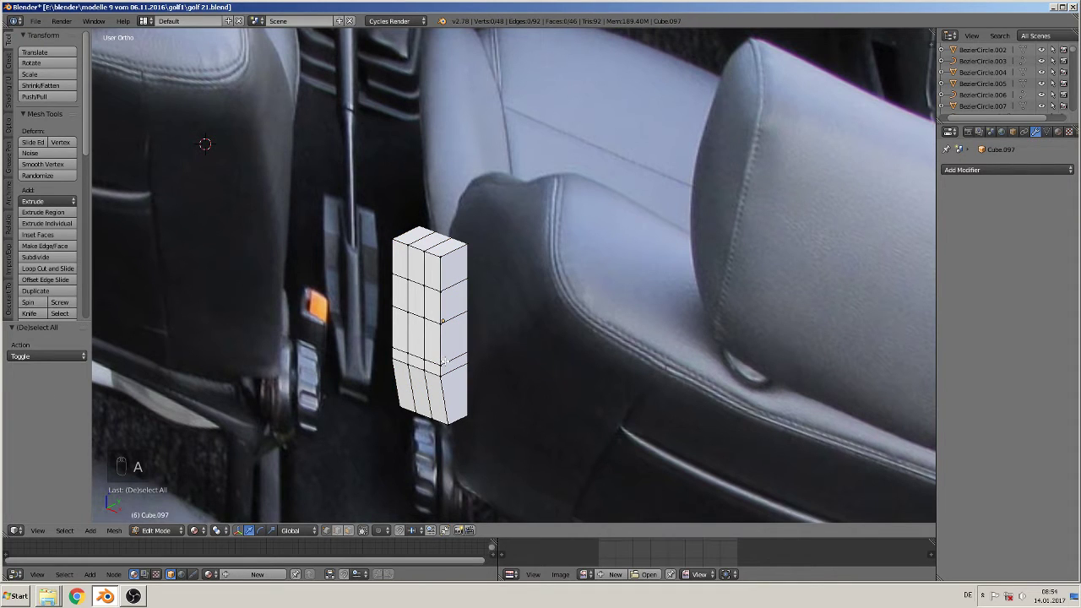
{"action": "key", "text": "c"}
{"action": "mouse_move", "coordinate": [445, 362]}
{"action": "left_mouse_down"}
{"action": "mouse_move", "coordinate": [393, 331]}
{"action": "mouse_move", "coordinate": [402, 251]}
{"action": "mouse_move", "coordinate": [422, 266]}
{"action": "mouse_move", "coordinate": [404, 284]}
{"action": "mouse_move", "coordinate": [431, 294]}
{"action": "mouse_move", "coordinate": [416, 299]}
{"action": "mouse_move", "coordinate": [438, 295]}
{"action": "mouse_move", "coordinate": [359, 331]}
{"action": "left_mouse_up"}
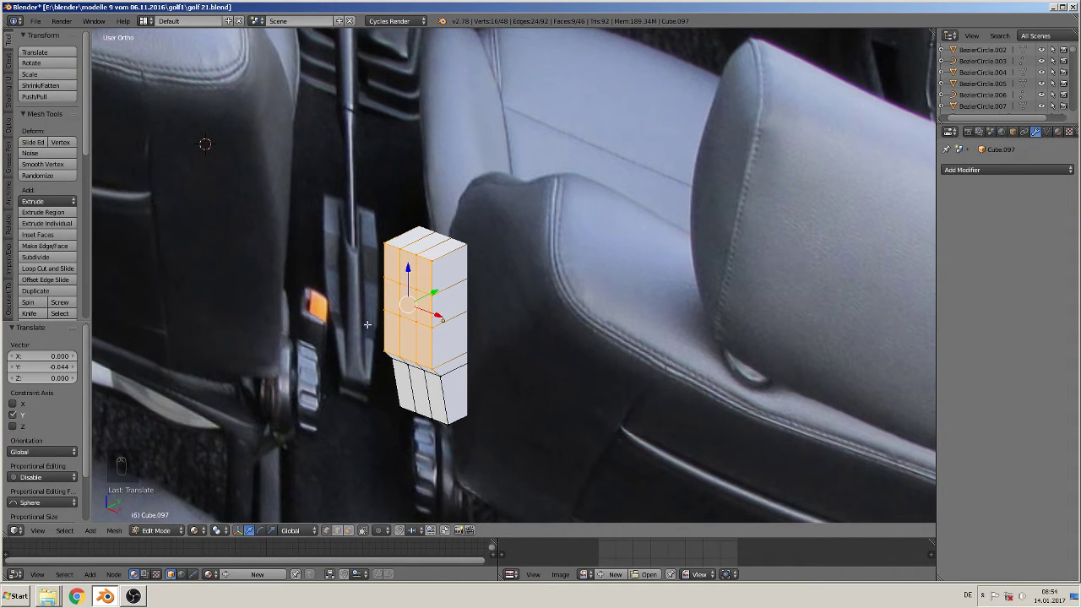
Select the front vertices of the block's two uppermost sections and move them -0.037 in Y.
{"action": "middle_click_drag", "start_coordinate": [367, 325], "coordinate": [383, 346]}
{"action": "key", "text": "a"}
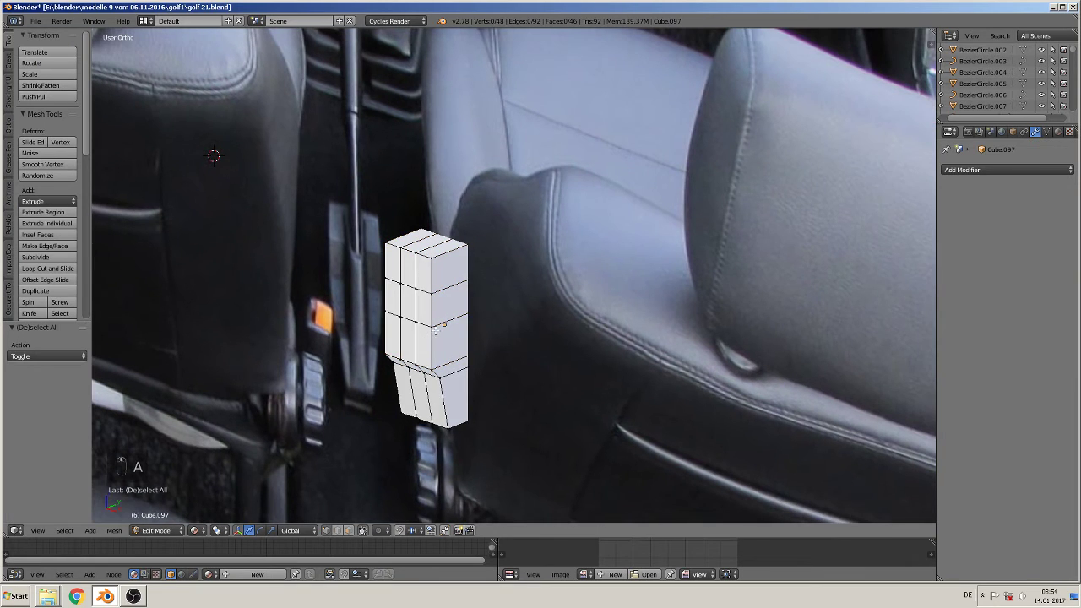
{"action": "key", "text": "c"}
{"action": "left_click_drag", "start_coordinate": [397, 311], "coordinate": [435, 319]}
{"action": "mouse_move", "coordinate": [384, 262]}
{"action": "left_mouse_down"}
{"action": "mouse_move", "coordinate": [439, 252]}
{"action": "mouse_move", "coordinate": [434, 285]}
{"action": "mouse_move", "coordinate": [397, 284]}
{"action": "mouse_move", "coordinate": [384, 248]}
{"action": "left_mouse_up"}
{"action": "right_click", "coordinate": [384, 247]}
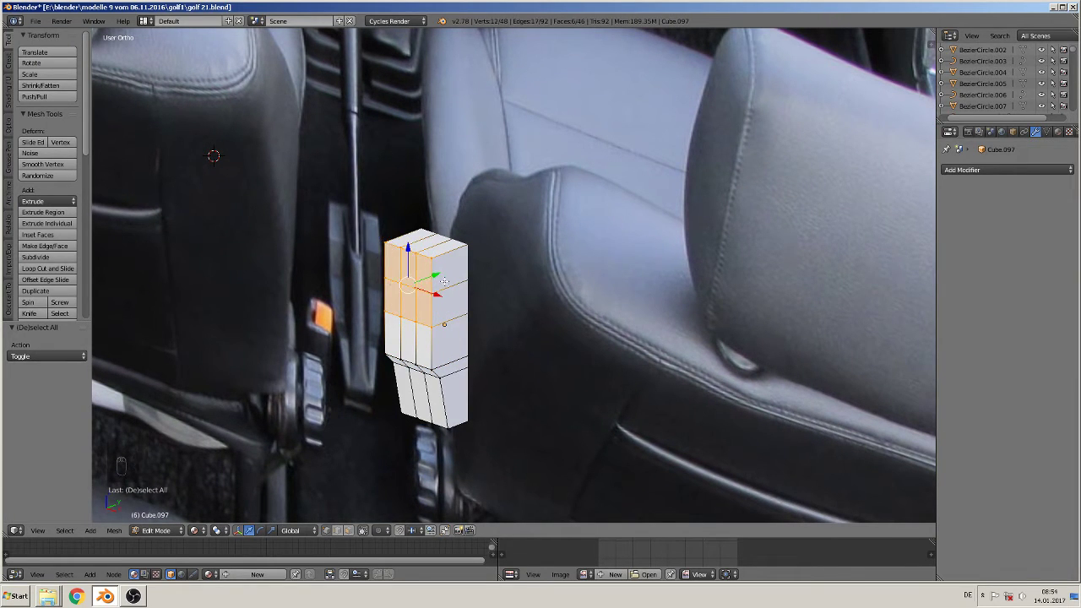
{"action": "key", "text": "g"}
{"action": "key", "text": "y"}
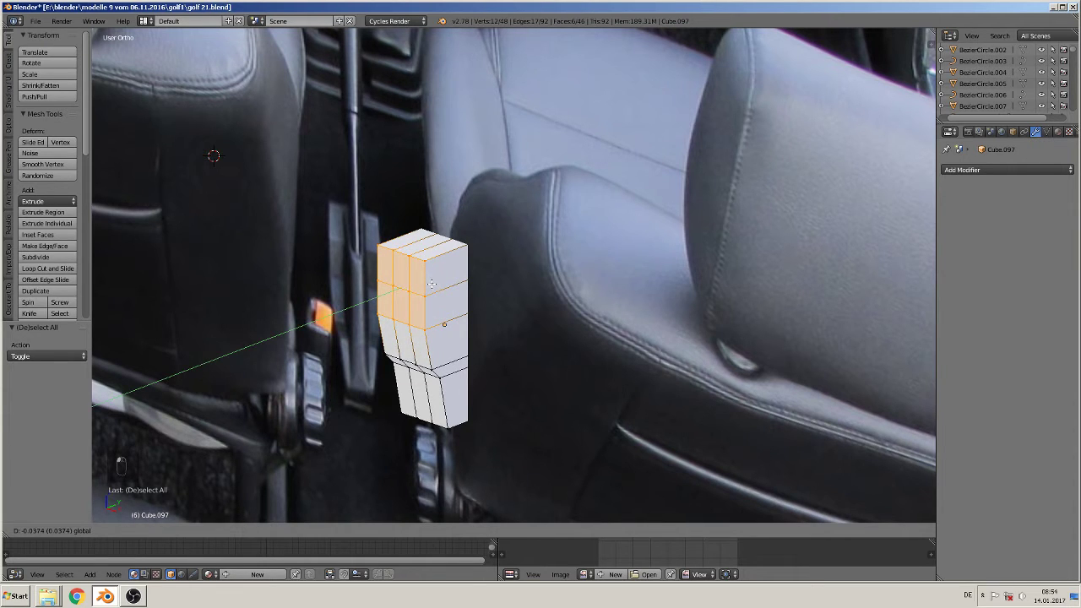
{"action": "left_click", "coordinate": [416, 332]}
Select the front vertices of only the uppermost section and move them -0.105 in Y.
{"action": "middle_click_drag", "start_coordinate": [441, 335], "coordinate": [531, 337], "text": "shift"}
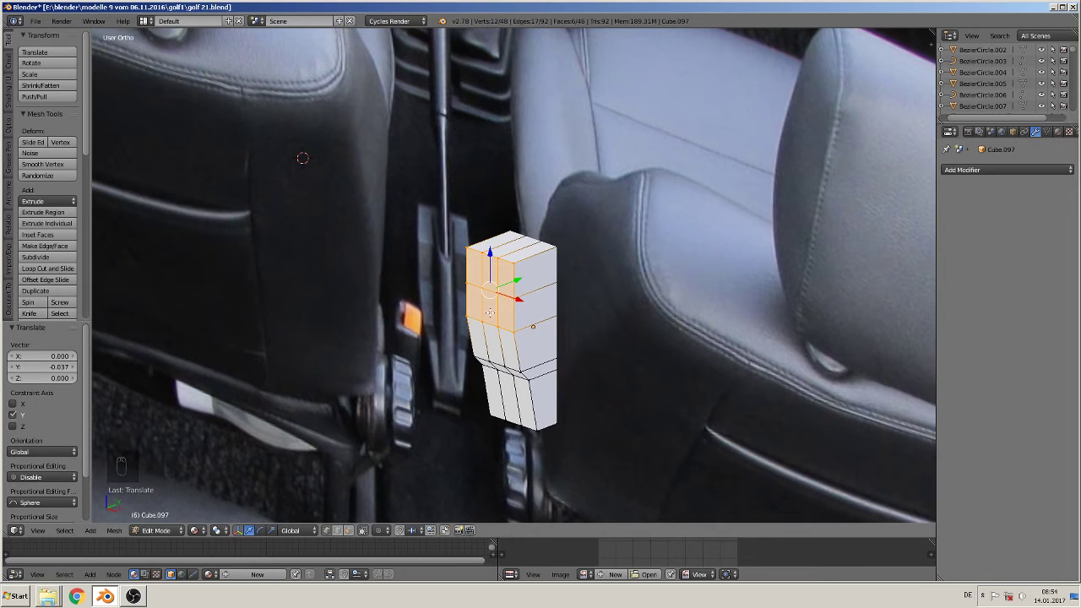
{"action": "key", "text": "a"}
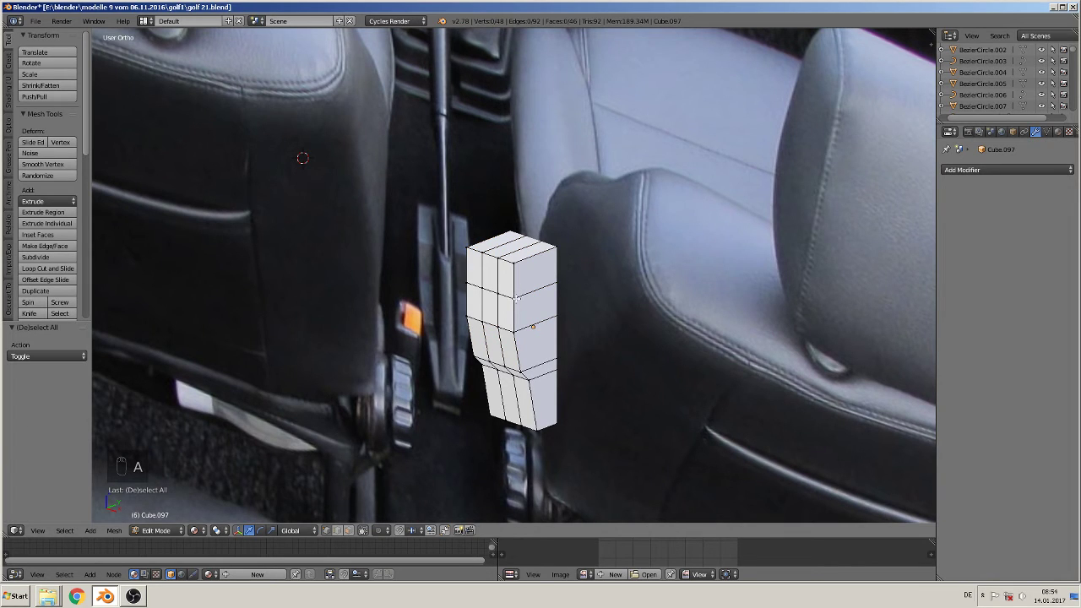
{"action": "key", "text": "v"}
{"action": "key", "text": "c"}
{"action": "mouse_move", "coordinate": [516, 300]}
{"action": "left_mouse_down"}
{"action": "mouse_move", "coordinate": [454, 279]}
{"action": "mouse_move", "coordinate": [497, 260]}
{"action": "mouse_move", "coordinate": [514, 267]}
{"action": "mouse_move", "coordinate": [502, 276]}
{"action": "left_mouse_up"}
{"action": "right_click", "coordinate": [514, 269]}
{"action": "middle_click_drag", "start_coordinate": [503, 275], "coordinate": [593, 307]}
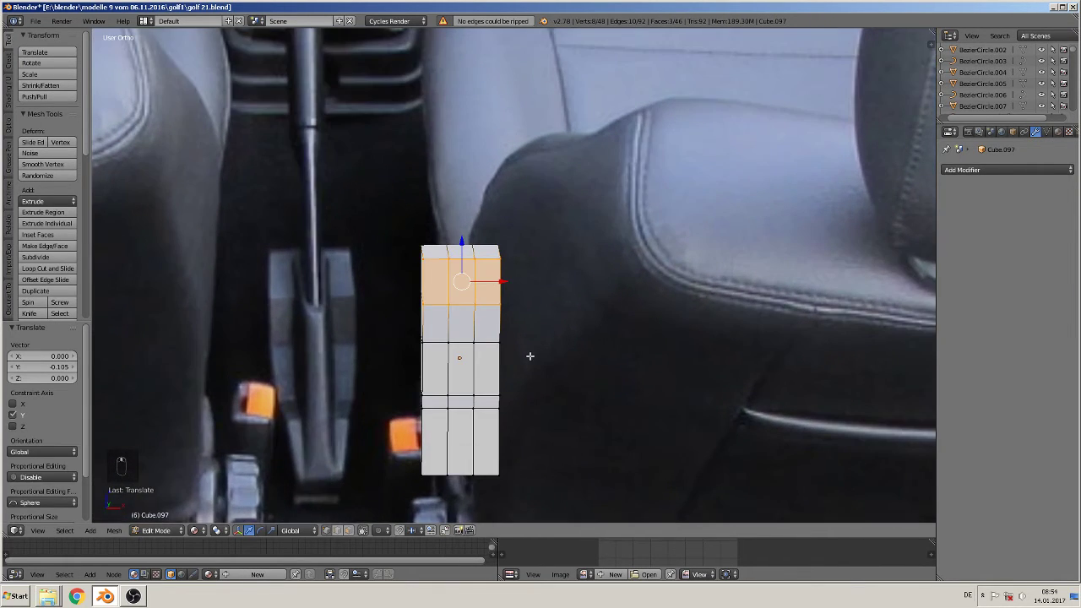
Add a vertical loop cut beside each of the block's two inner vertical edge loops, slid to factors -0.852 and 0.815.
{"action": "middle_click_drag", "start_coordinate": [529, 357], "coordinate": [339, 401]}
{"action": "middle_click_drag", "start_coordinate": [398, 372], "coordinate": [465, 338], "text": "shift"}
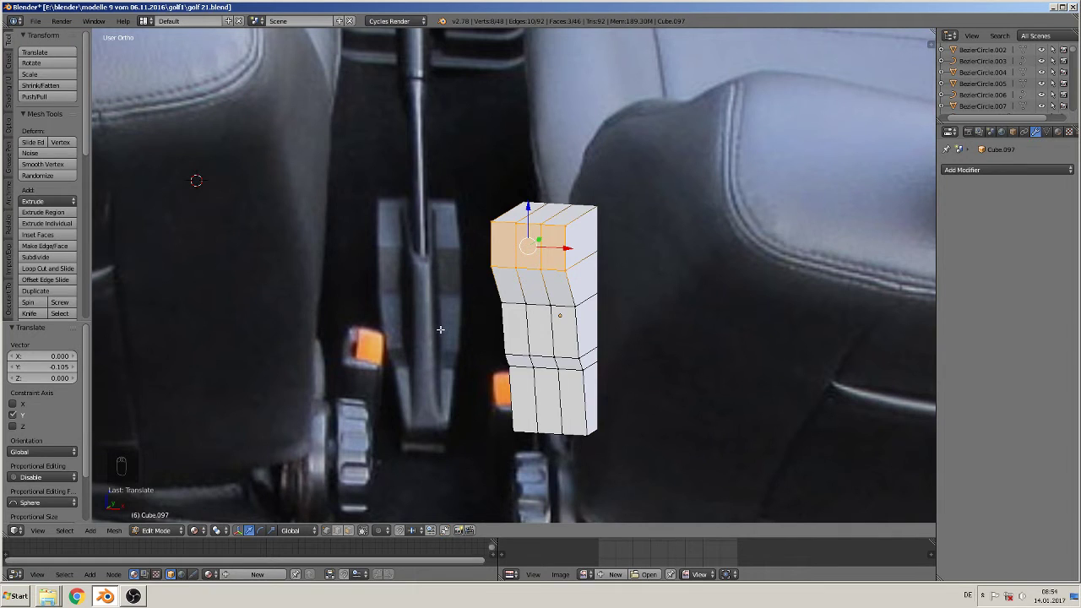
{"action": "middle_click_drag", "start_coordinate": [448, 331], "coordinate": [456, 334]}
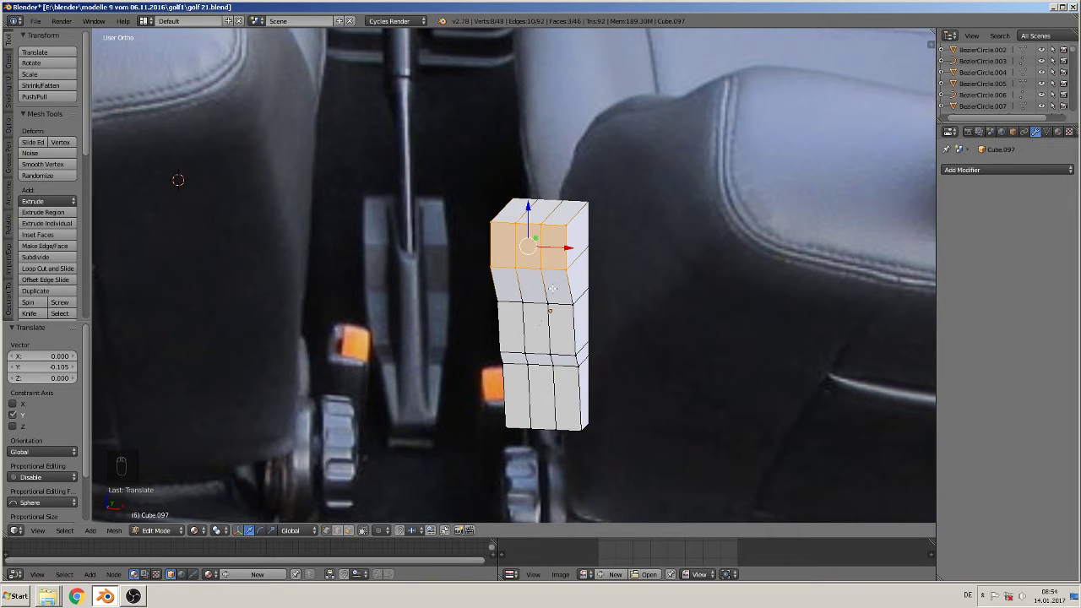
{"action": "key", "text": "KP_1"}
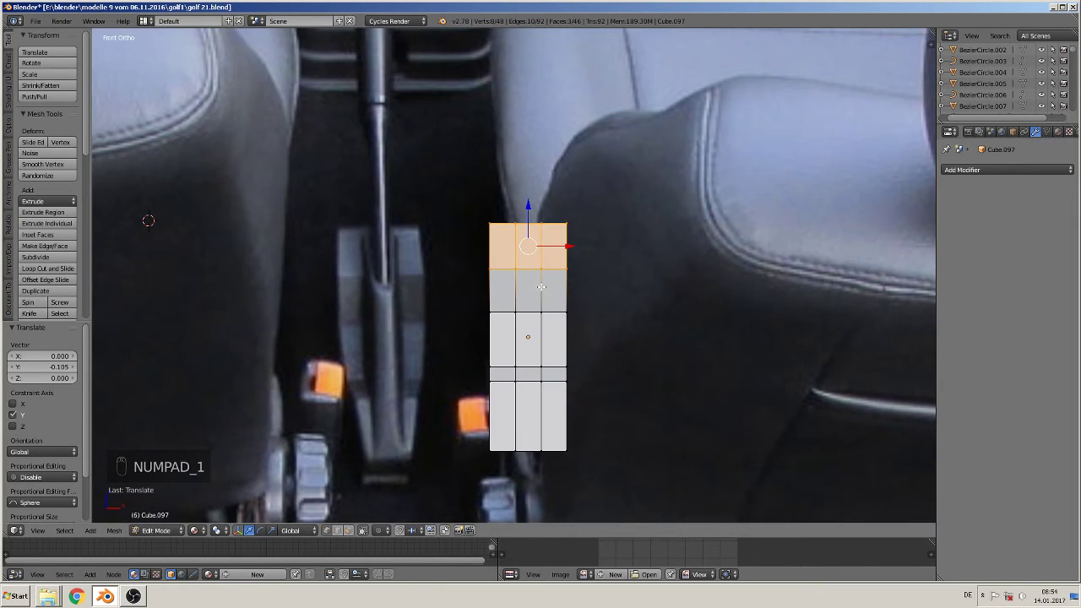
{"action": "middle_click_drag", "start_coordinate": [532, 293], "coordinate": [503, 288], "text": "shift"}
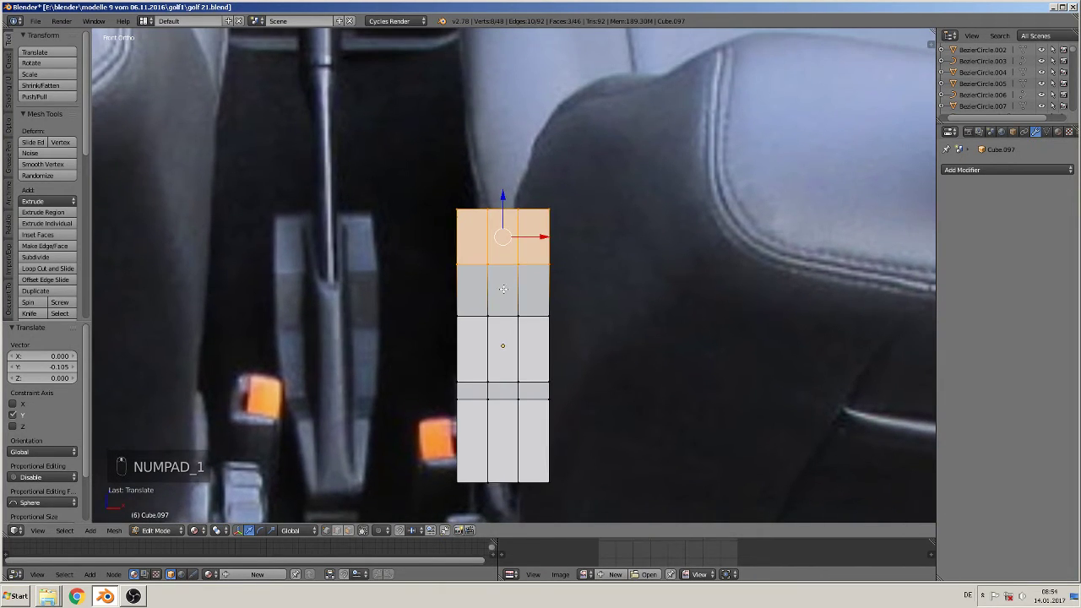
{"action": "key", "text": "ctrl+r"}
{"action": "left_click", "coordinate": [483, 213]}
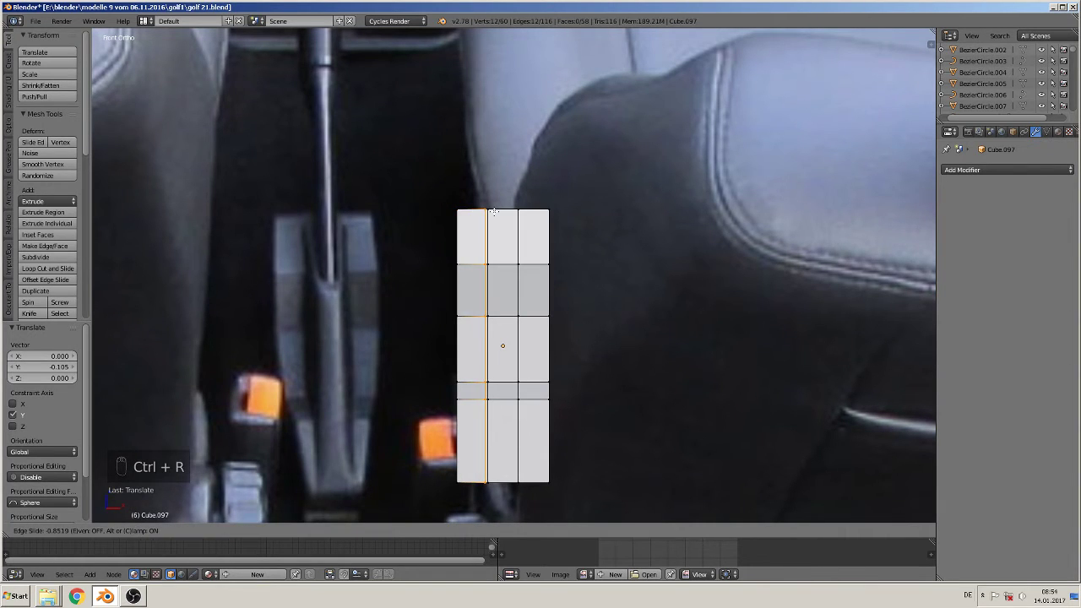
{"action": "left_click", "coordinate": [494, 213]}
{"action": "key", "text": "ctrl+r"}
{"action": "left_click", "coordinate": [516, 213]}
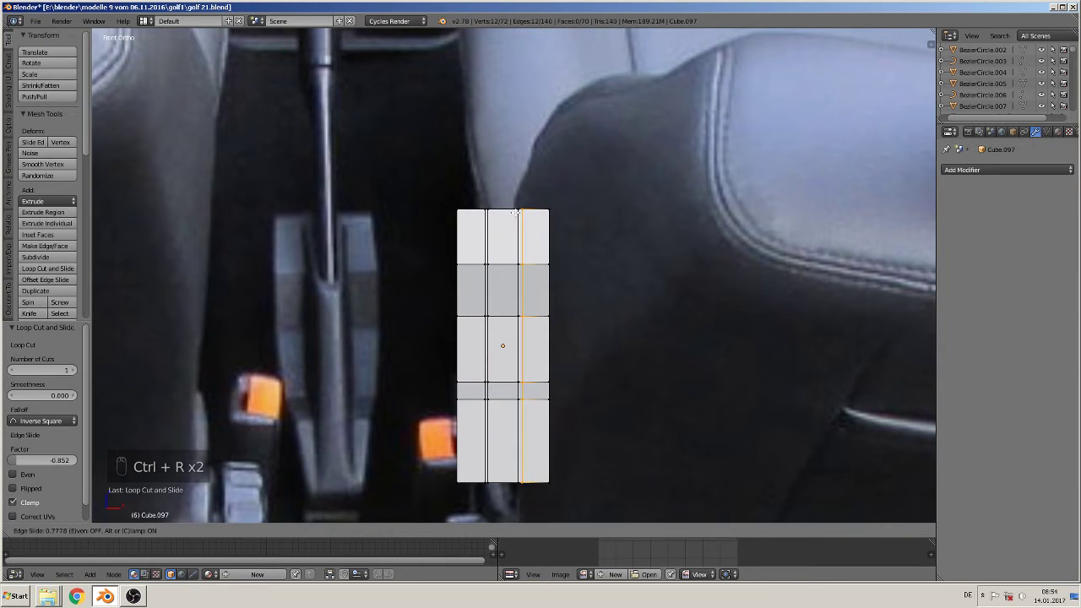
{"action": "left_click", "coordinate": [515, 212]}
Extrude the five front faces of the block's centre column and move them -0.369 in Y.
{"action": "middle_click_drag", "start_coordinate": [515, 212], "coordinate": [496, 345]}
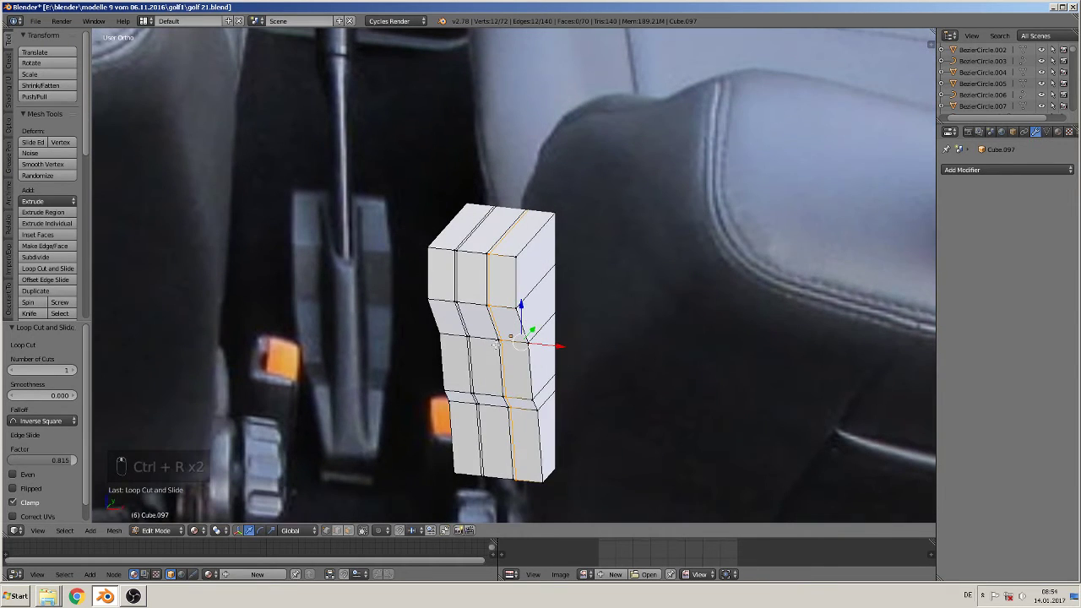
{"action": "left_click", "coordinate": [348, 531]}
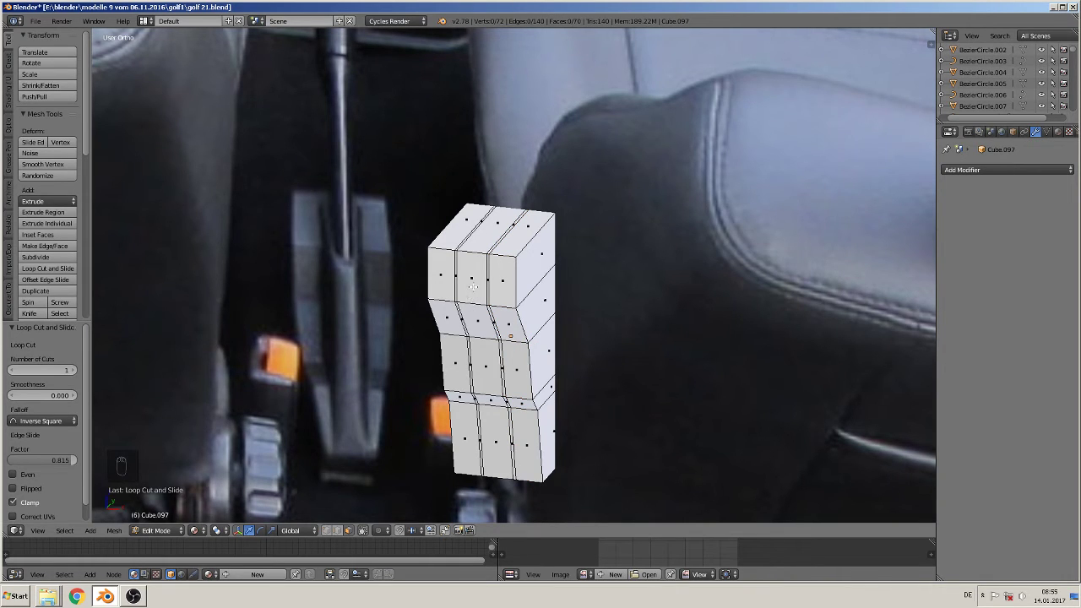
{"action": "right_click", "coordinate": [472, 273]}
{"action": "right_click", "coordinate": [472, 322], "text": "shift"}
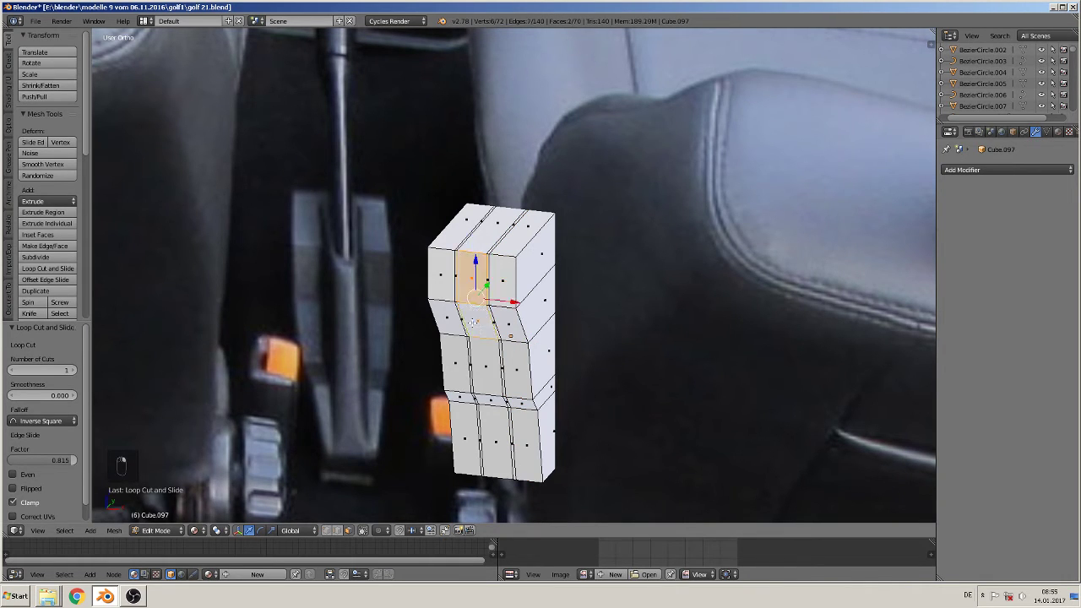
{"action": "right_click", "coordinate": [482, 361], "text": "shift"}
{"action": "right_click", "coordinate": [487, 398], "text": "shift"}
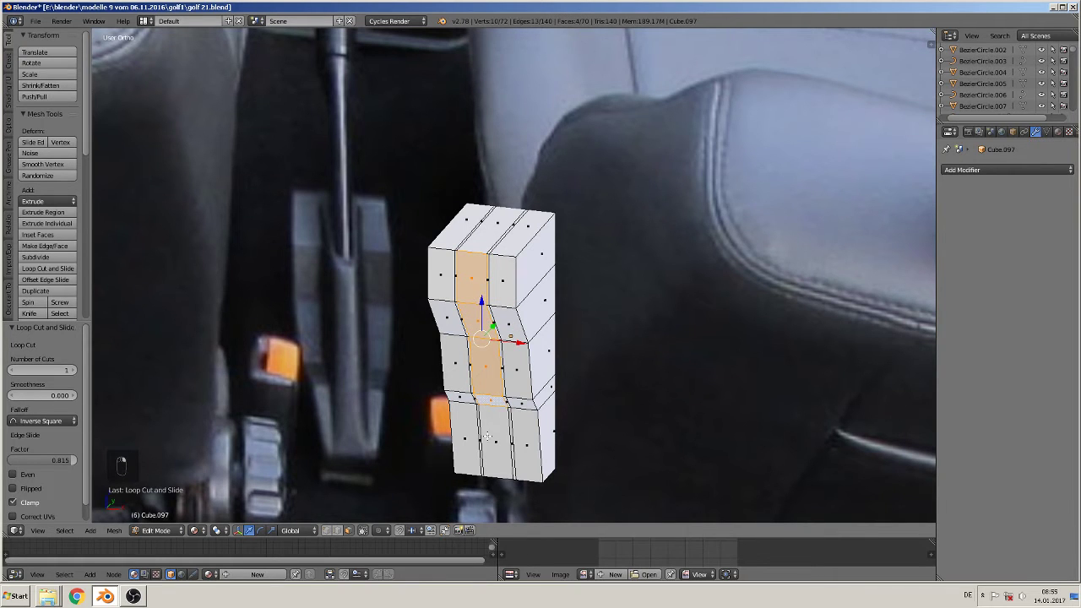
{"action": "right_click", "coordinate": [488, 436], "text": "shift"}
{"action": "middle_click_drag", "start_coordinate": [487, 435], "coordinate": [475, 424]}
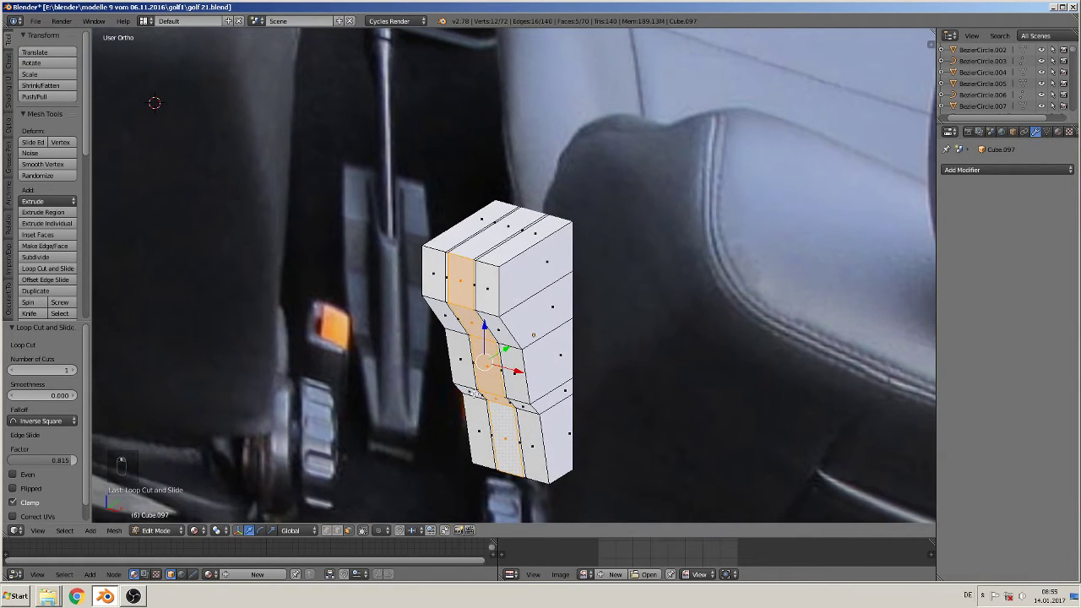
{"action": "key", "text": "e"}
{"action": "left_click_drag", "start_coordinate": [507, 348], "coordinate": [430, 390]}
{"action": "middle_click_drag", "start_coordinate": [450, 376], "coordinate": [407, 364], "text": "shift"}
{"action": "middle_click_drag", "start_coordinate": [407, 364], "coordinate": [399, 297]}
Flatten the extruded column's front faces by scaling them to 0 in Y.
{"action": "scroll", "coordinate": [363, 359], "scroll_direction": "down", "scroll_amount": 1}
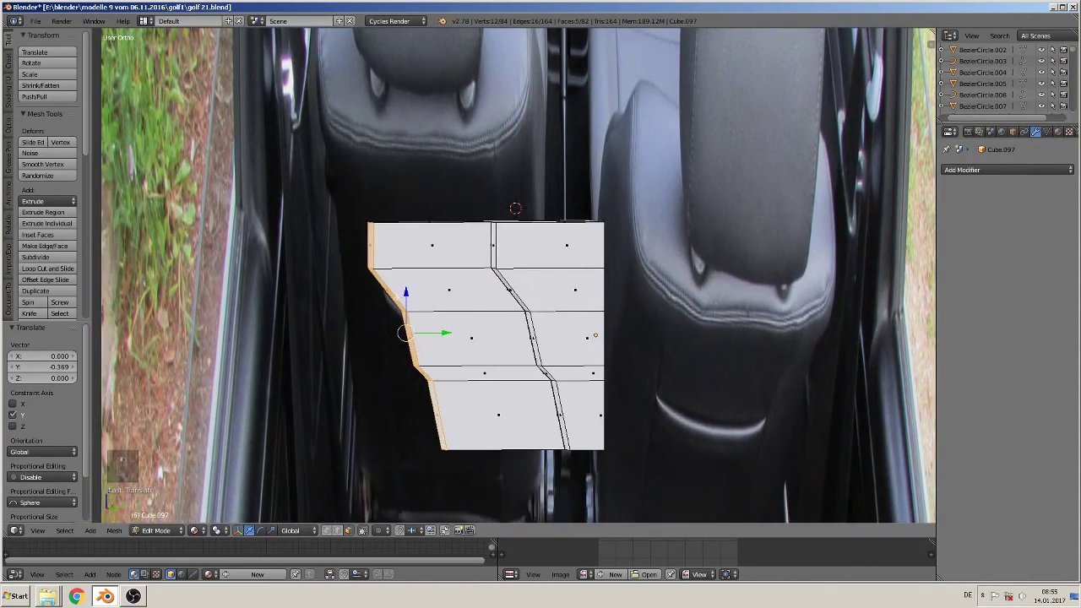
{"action": "key", "text": "s"}
{"action": "key", "text": "y"}
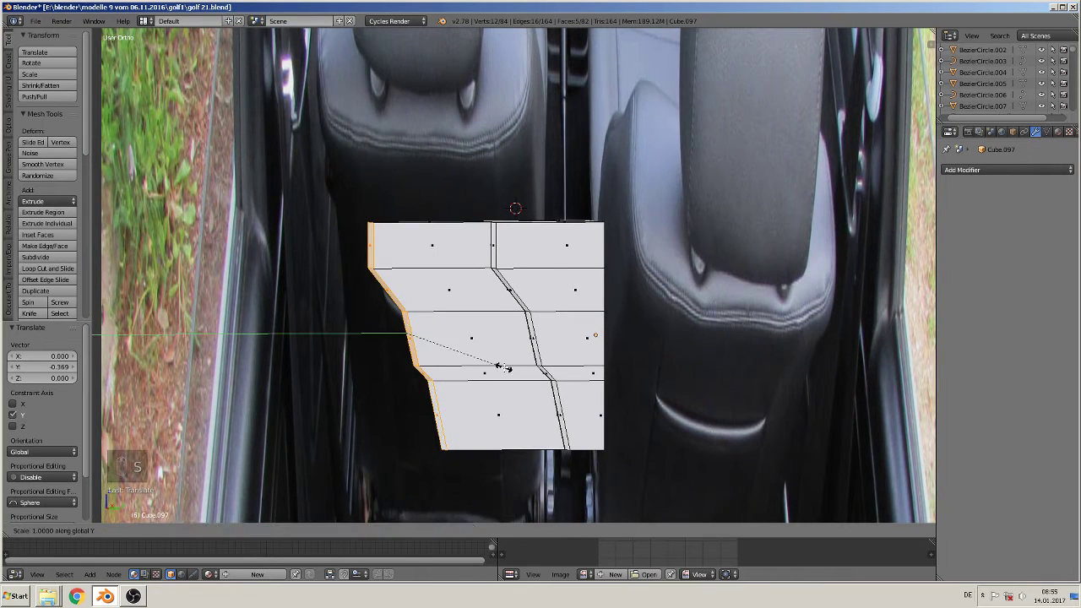
{"action": "key", "text": "0"}
{"action": "key", "text": "Return"}
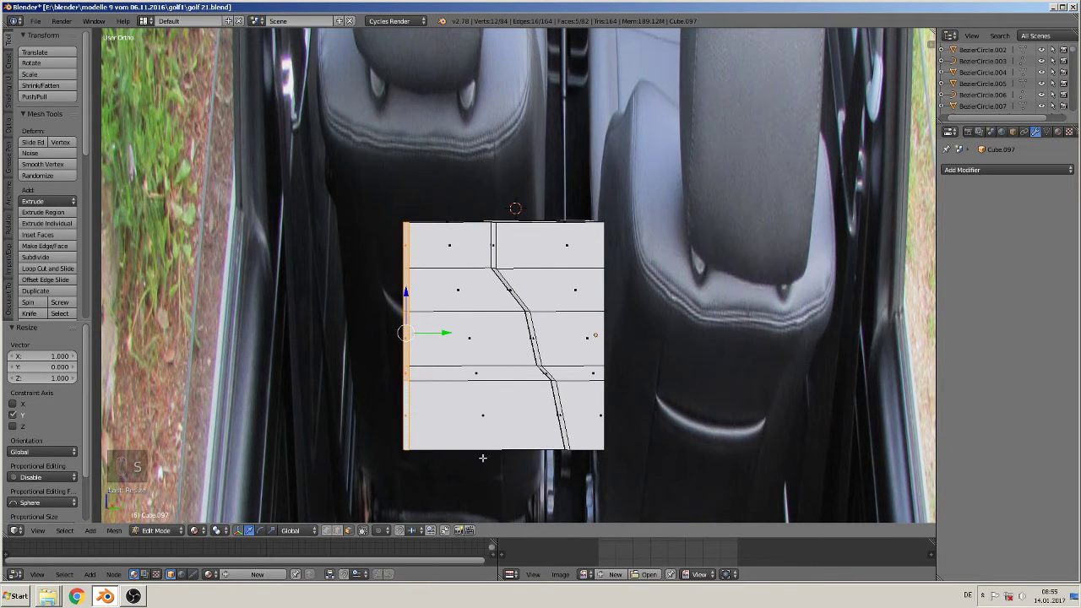
Rotate the flattened front faces 14.545° about X and move them 0.286 in Y.
{"action": "key", "text": "r"}
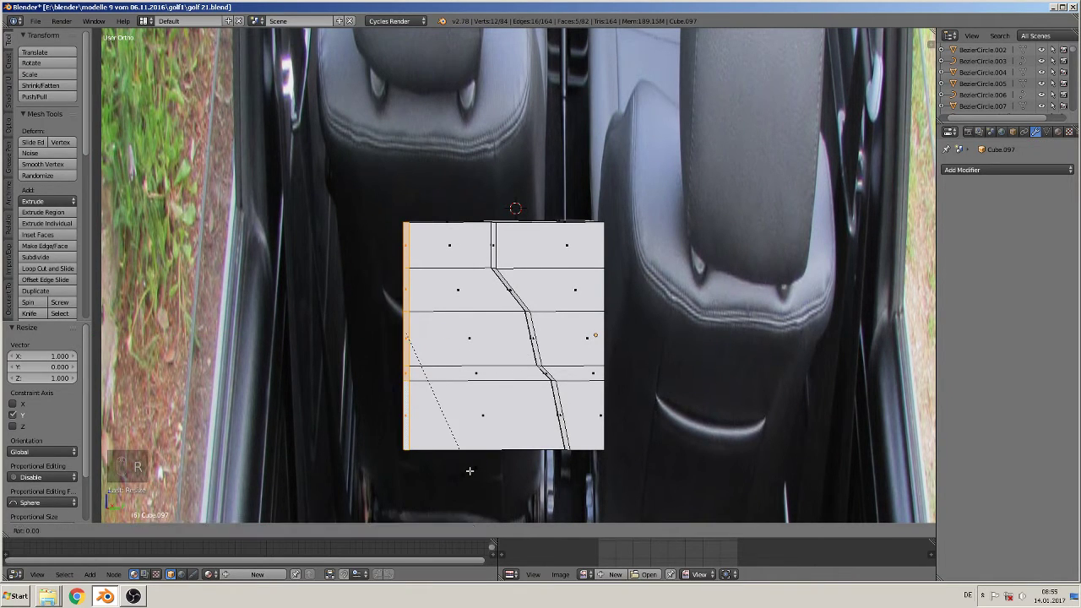
{"action": "key", "text": "x"}
{"action": "left_click", "coordinate": [484, 435]}
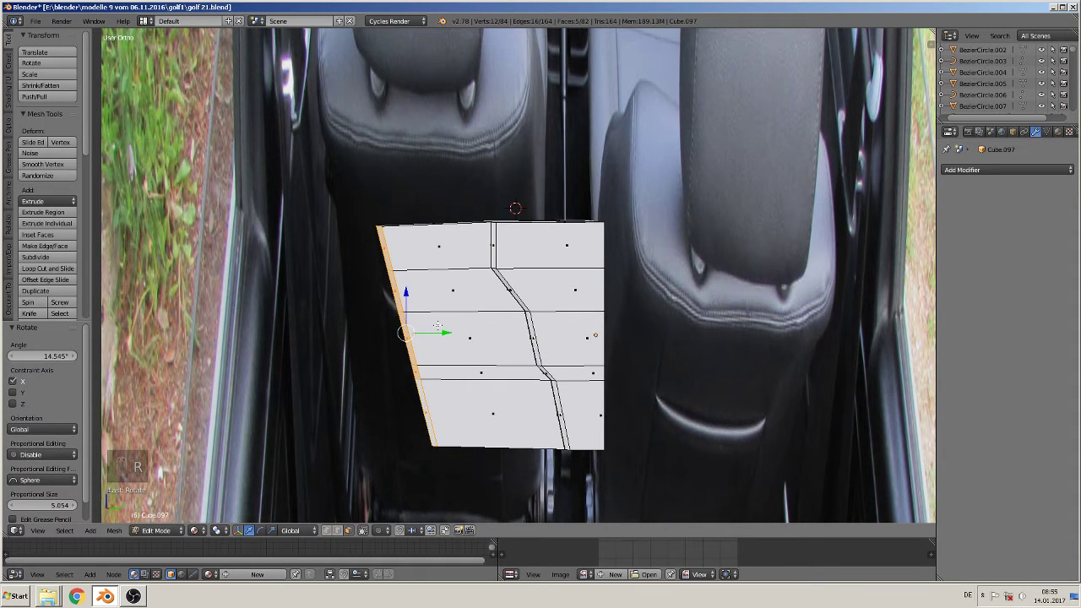
{"action": "key", "text": "g"}
{"action": "key", "text": "y"}
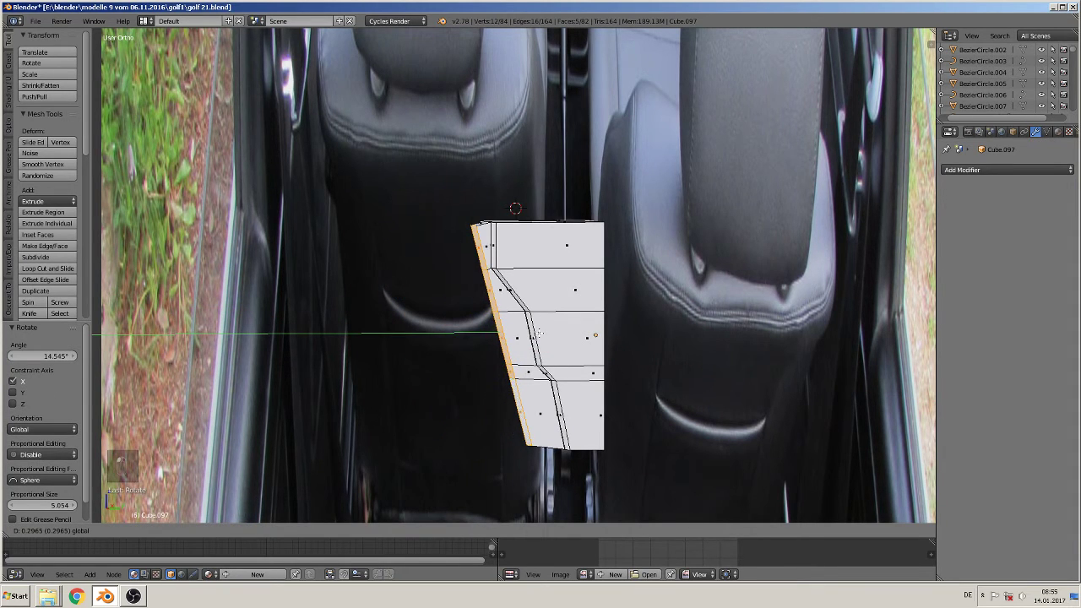
{"action": "left_click", "coordinate": [536, 335]}
Tilt the centre column's front faces a further 10.274° about the X axis.
{"action": "middle_click_drag", "start_coordinate": [536, 335], "coordinate": [680, 332]}
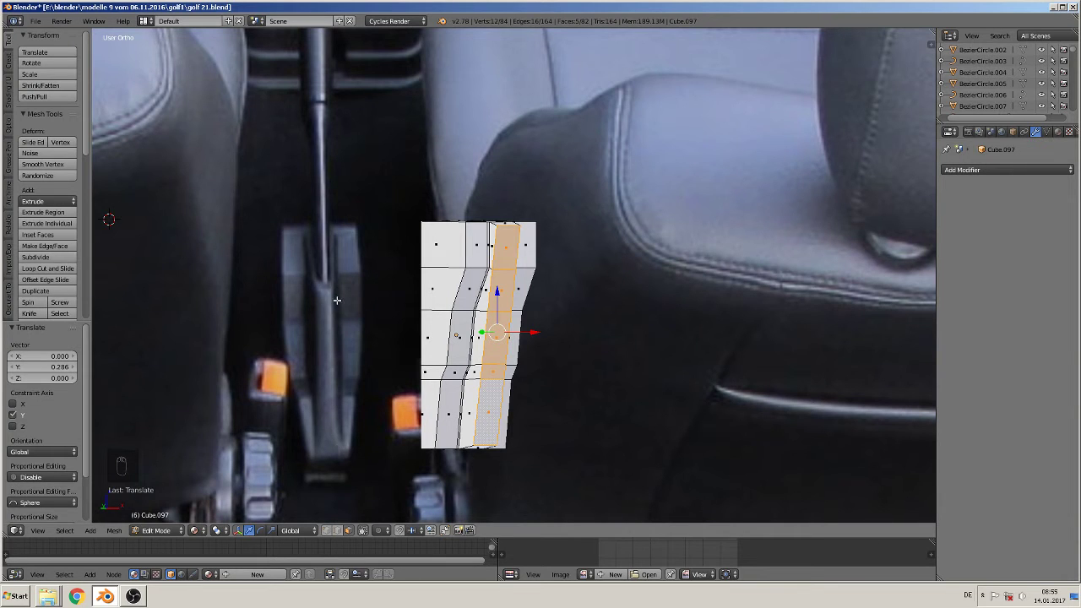
{"action": "middle_click_drag", "start_coordinate": [519, 295], "coordinate": [451, 355]}
{"action": "middle_click_drag", "start_coordinate": [537, 446], "coordinate": [518, 443]}
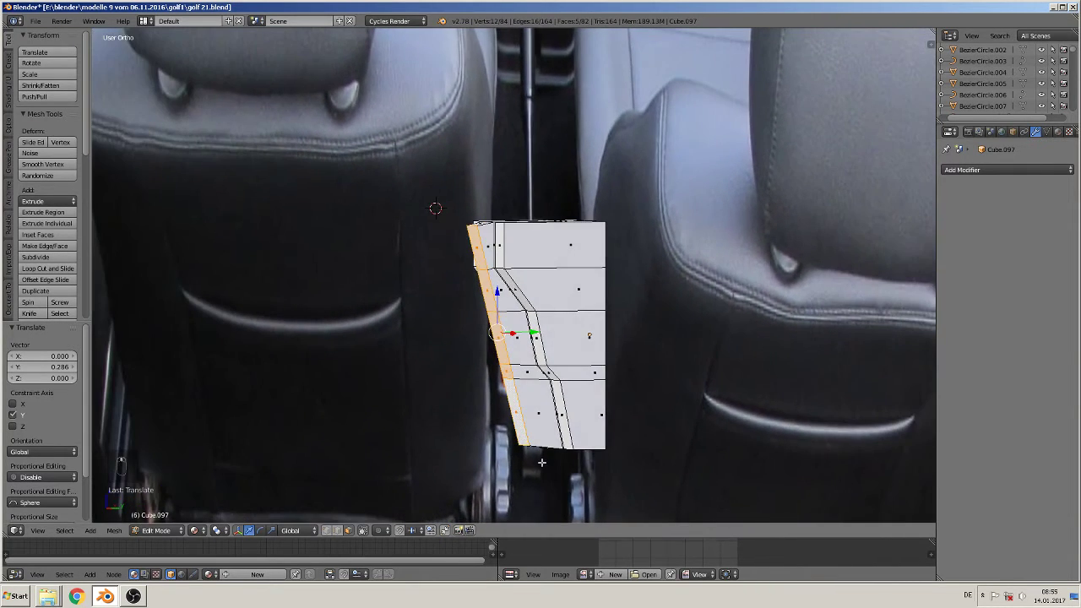
{"action": "key", "text": "r"}
{"action": "key", "text": "x"}
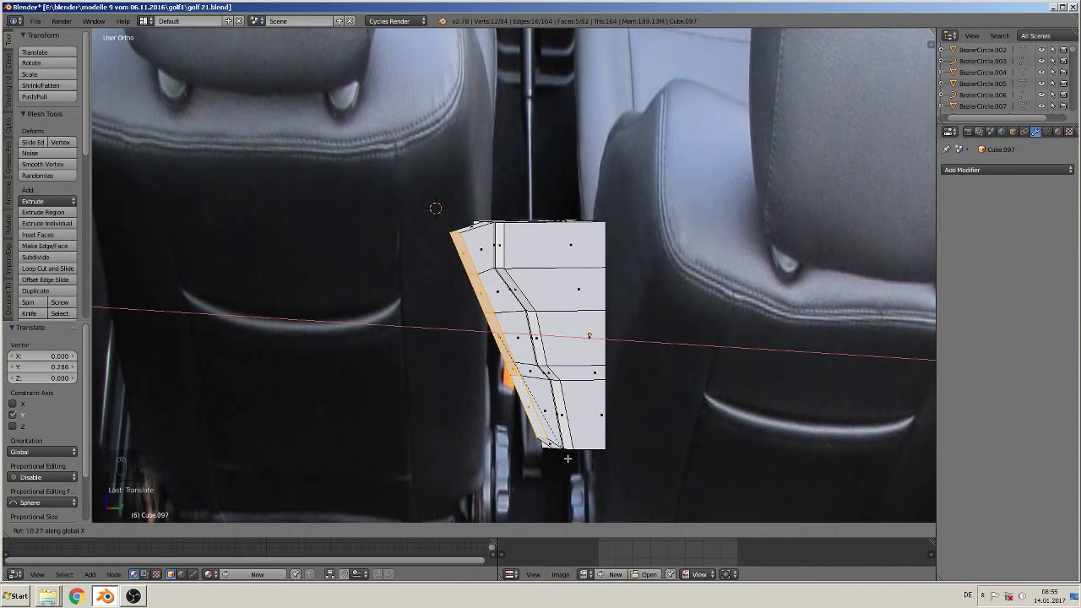
{"action": "left_click", "coordinate": [568, 459]}
Add two evenly spaced lengthwise loop cuts through the raised centre strip without sliding them.
{"action": "middle_click_drag", "start_coordinate": [528, 421], "coordinate": [622, 408]}
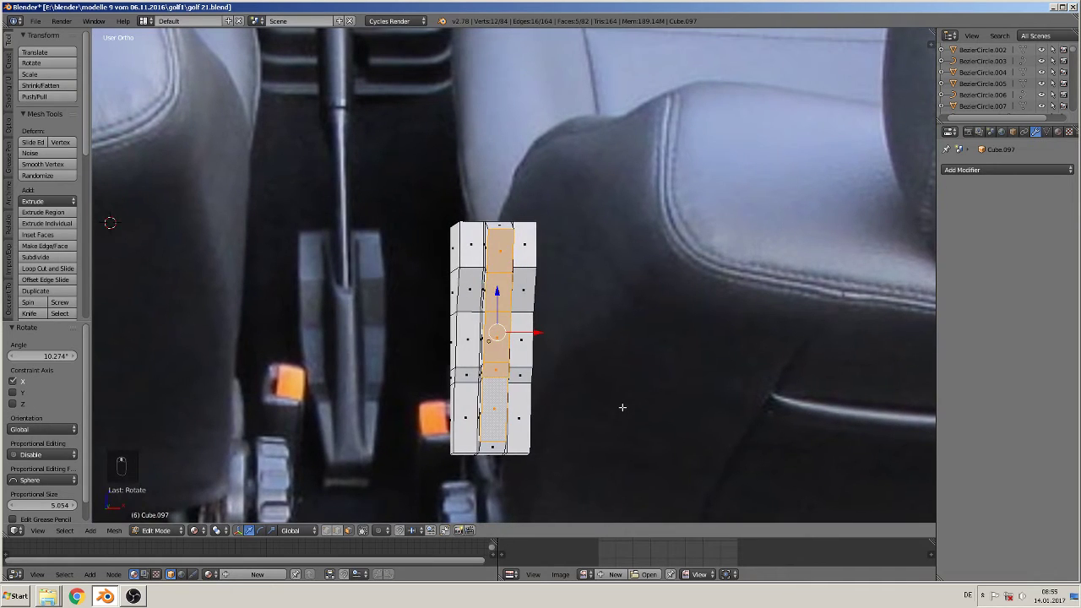
{"action": "middle_click_drag", "start_coordinate": [528, 347], "coordinate": [502, 328], "text": "shift"}
{"action": "scroll", "coordinate": [562, 360], "scroll_direction": "up", "scroll_amount": 1}
{"action": "scroll", "coordinate": [555, 279], "scroll_direction": "up", "scroll_amount": 1}
{"action": "middle_click_drag", "start_coordinate": [558, 277], "coordinate": [555, 298], "text": "shift"}
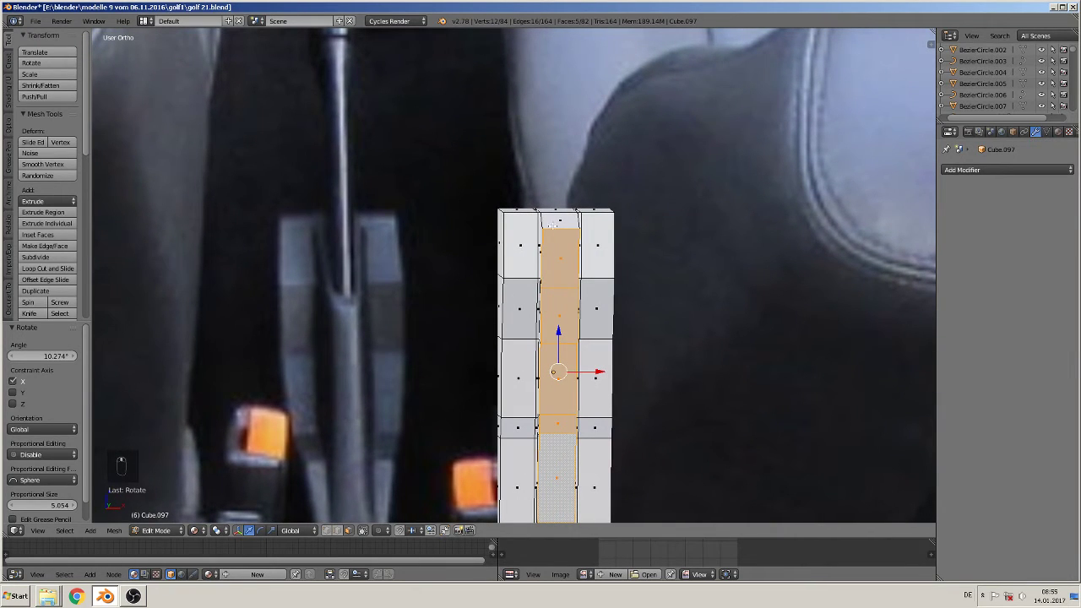
{"action": "key", "text": "ctrl+r"}
{"action": "scroll", "coordinate": [558, 222], "scroll_direction": "up", "scroll_amount": 1}
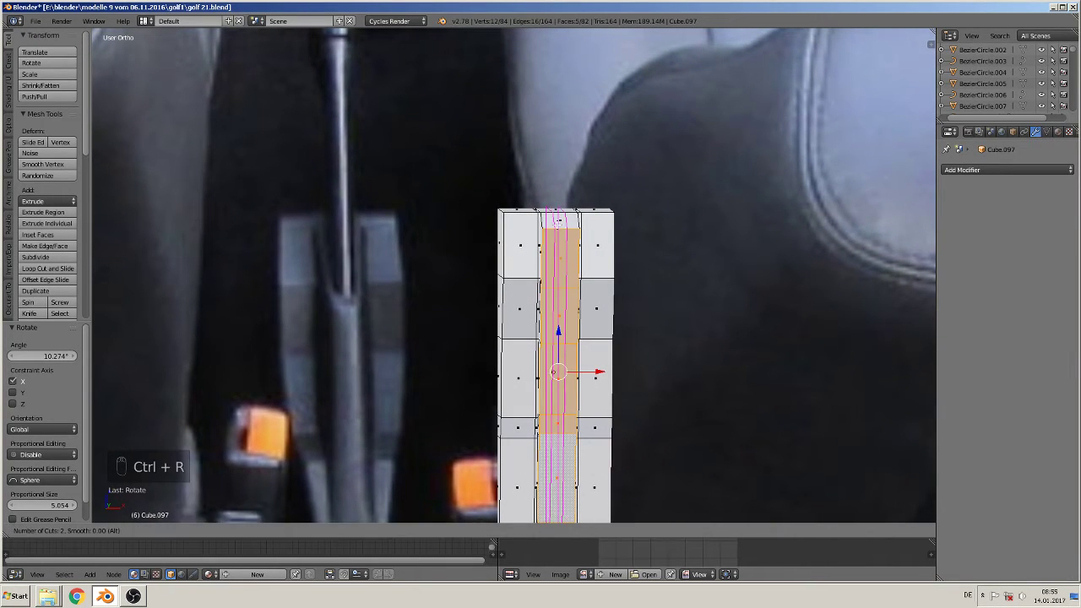
{"action": "left_click", "coordinate": [558, 221]}
{"action": "right_click", "coordinate": [557, 224]}
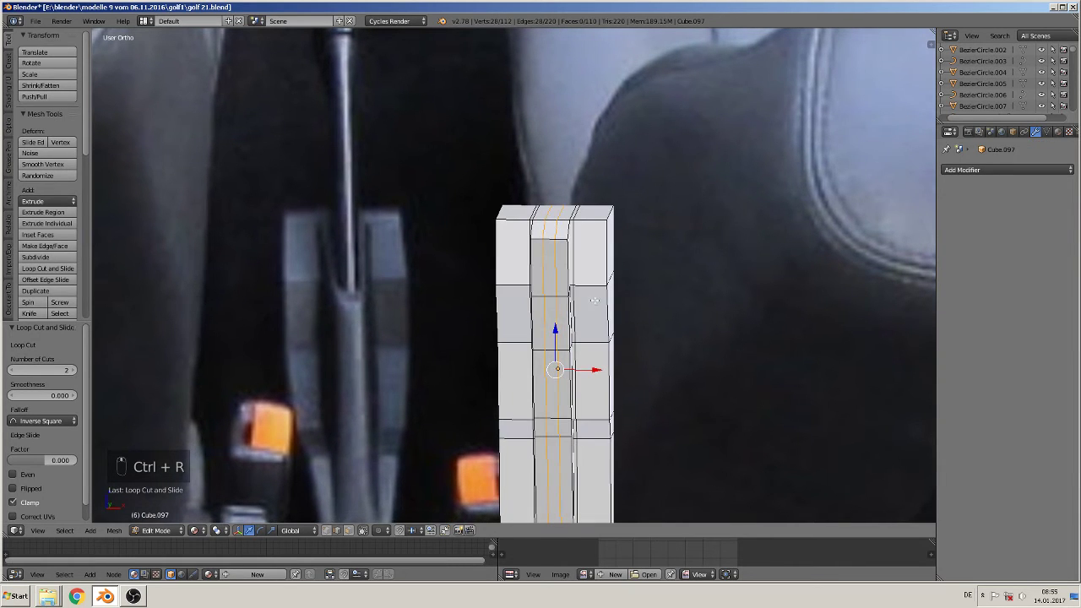
Spread the two new edge loops apart by scaling them 1.817 along X.
{"action": "key", "text": "s"}
{"action": "middle_click", "coordinate": [616, 321]}
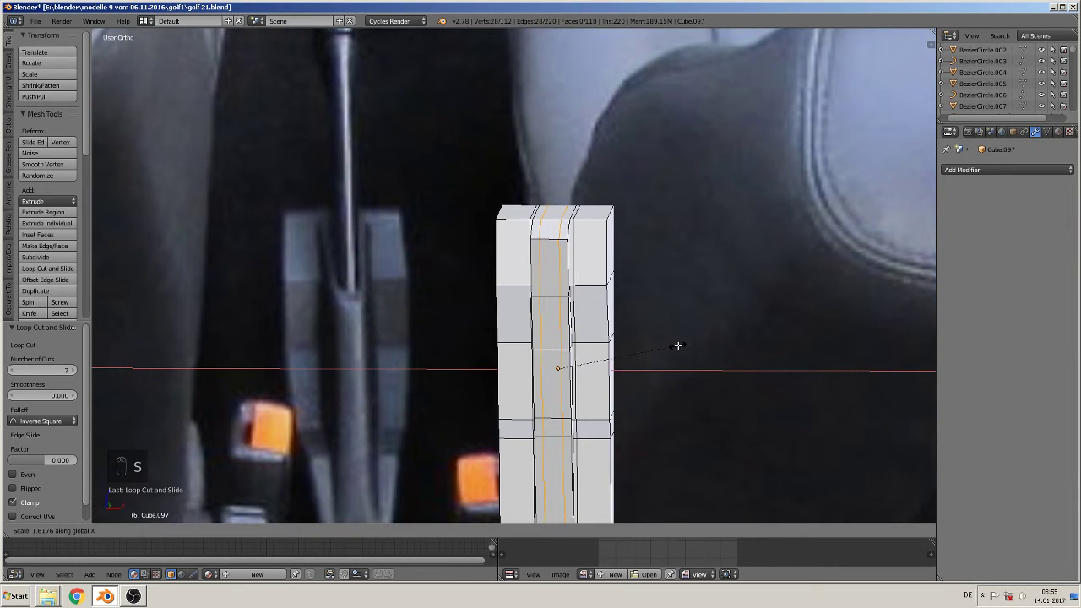
{"action": "scroll", "coordinate": [673, 342], "scroll_direction": "up", "scroll_amount": 1}
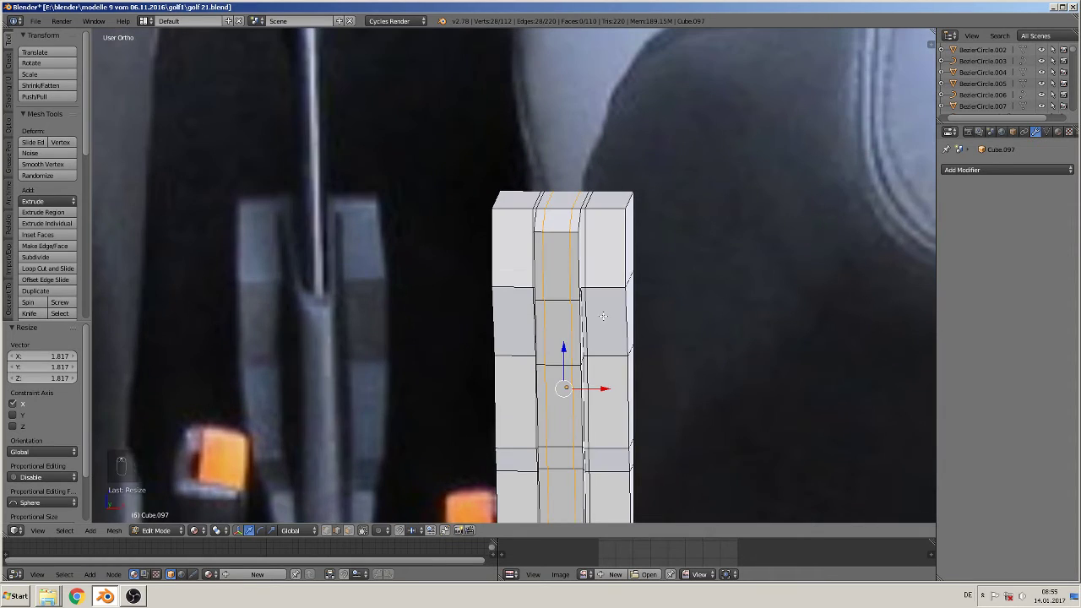
Bevel both long outer front edges of the raised centre strip and their upper continuations with 2 segments and an offset of about 0.076.
{"action": "middle_click_drag", "start_coordinate": [667, 338], "coordinate": [696, 239]}
{"action": "right_click", "coordinate": [552, 260], "text": "alt"}
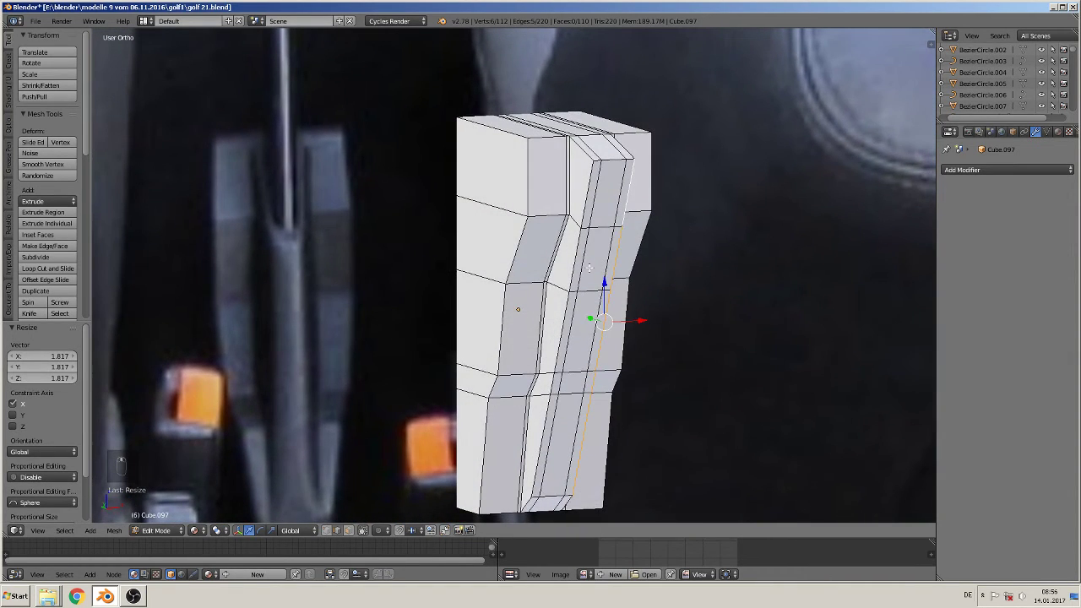
{"action": "right_click", "coordinate": [577, 252], "text": "alt+shift"}
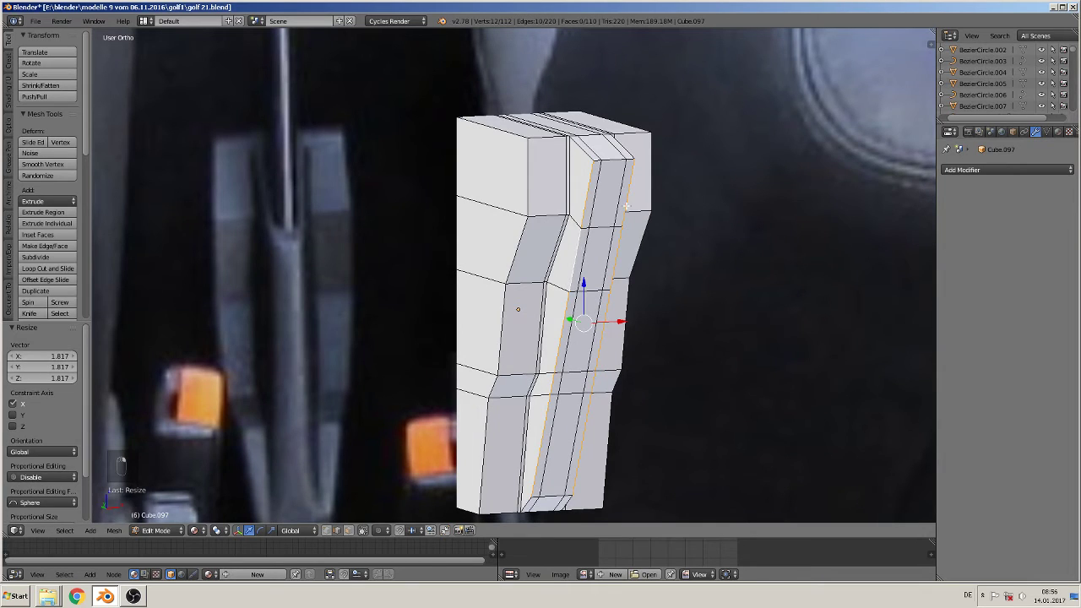
{"action": "right_click", "coordinate": [626, 149], "text": "shift"}
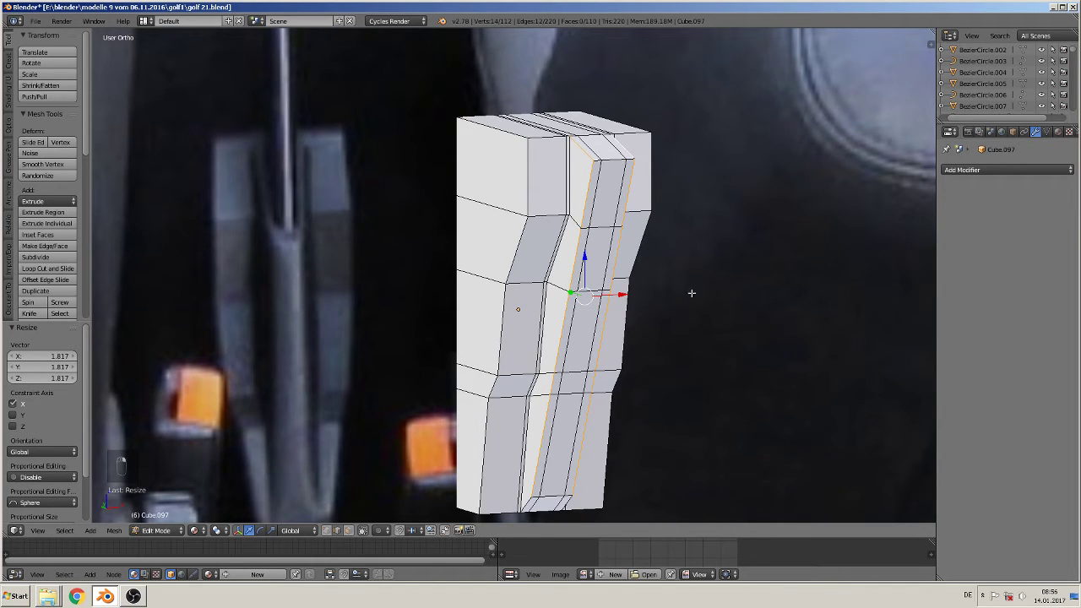
{"action": "key", "text": "ctrl+b"}
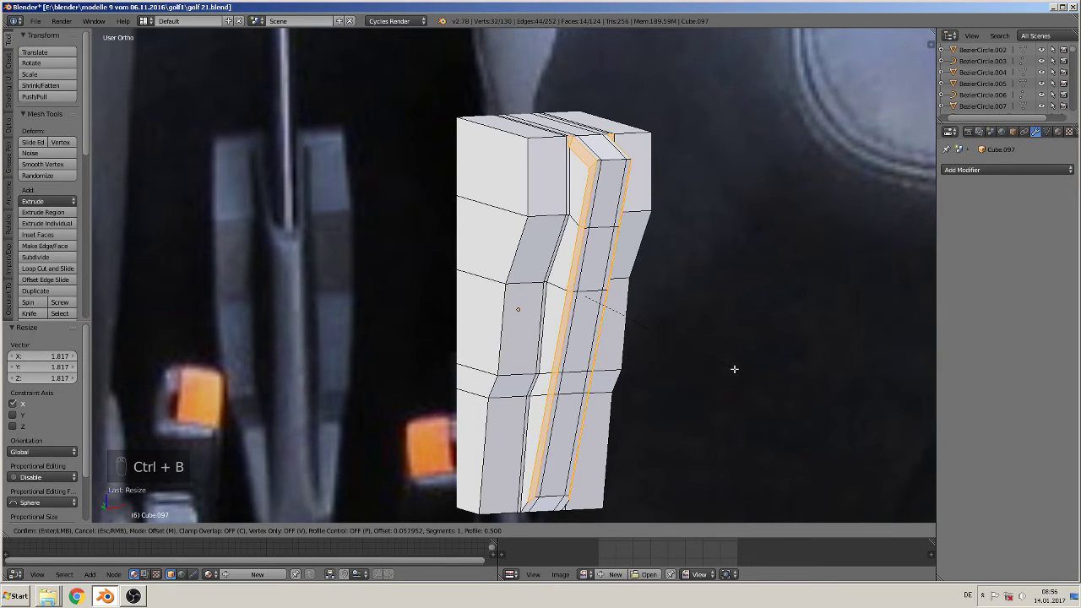
{"action": "scroll", "coordinate": [735, 372], "scroll_direction": "up", "scroll_amount": 1}
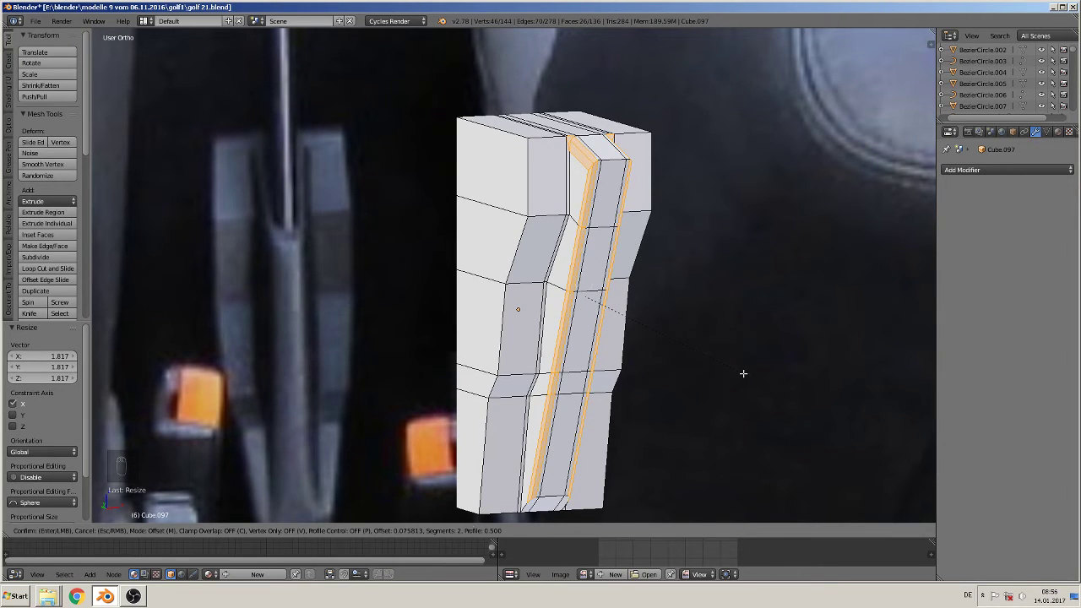
{"action": "left_click", "coordinate": [743, 373]}
Delete the middle edge at the upper front corner of the raised centre strip.
{"action": "key", "text": "Tab"}
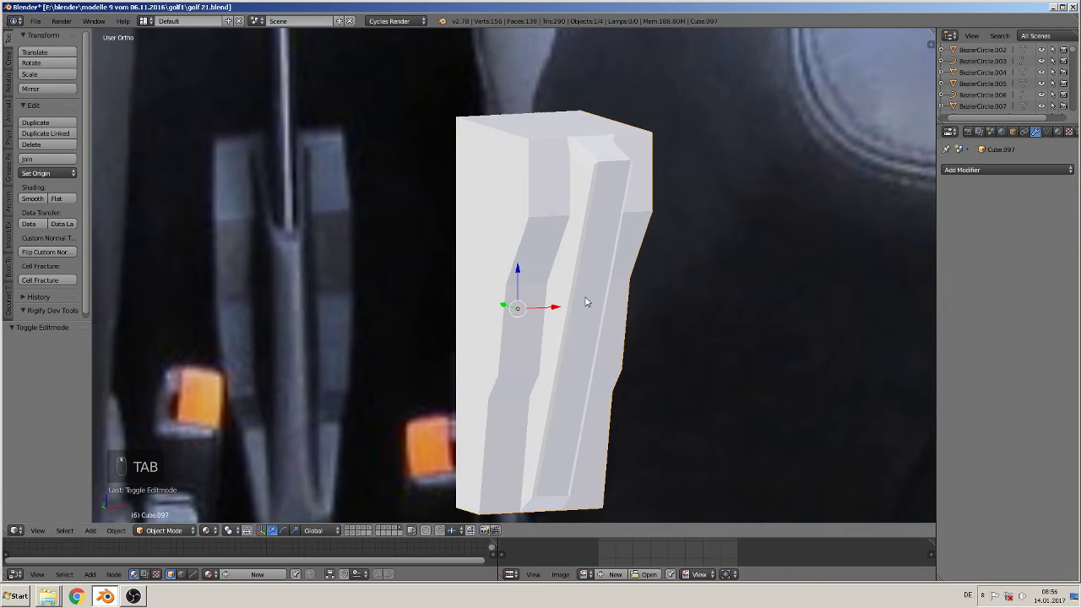
{"action": "middle_click_drag", "start_coordinate": [424, 228], "coordinate": [413, 267], "text": "shift"}
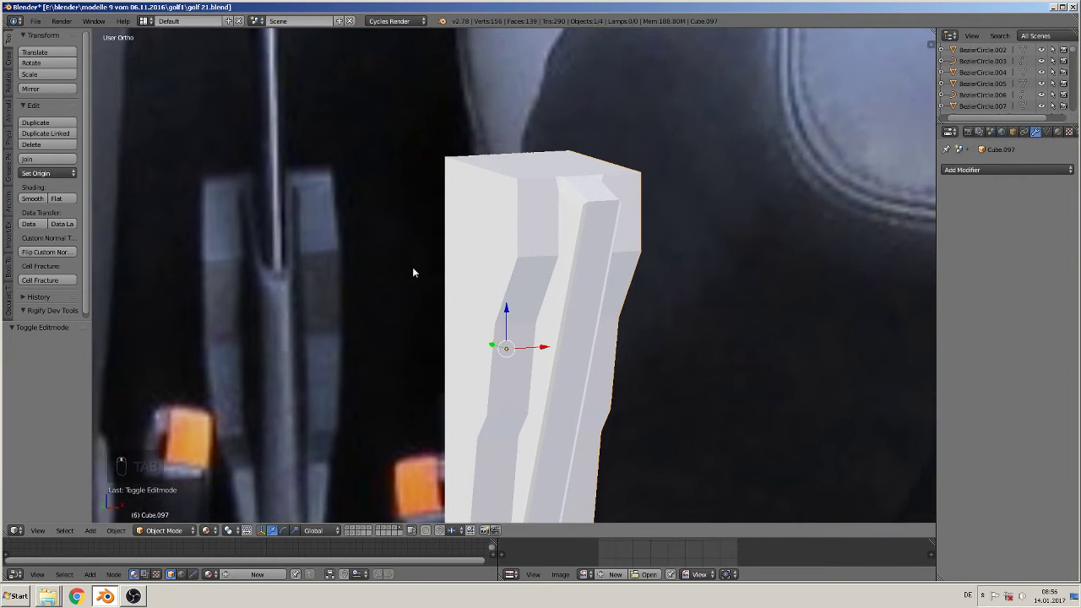
{"action": "key", "text": "Tab"}
{"action": "middle_click_drag", "start_coordinate": [604, 256], "coordinate": [602, 187]}
{"action": "right_click", "coordinate": [602, 186]}
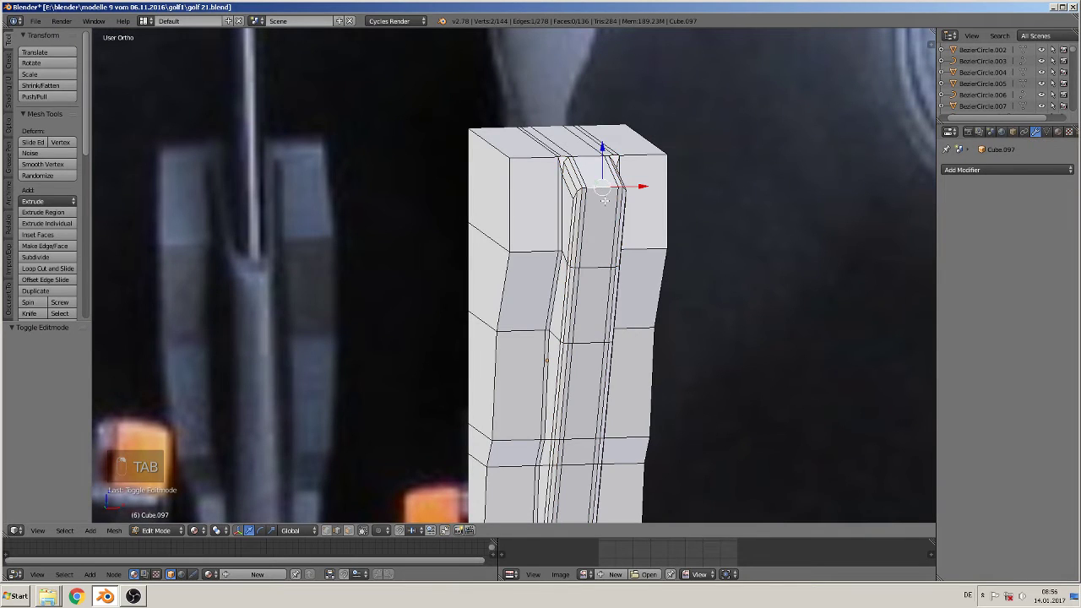
{"action": "key", "text": "x"}
{"action": "left_click", "coordinate": [615, 164]}
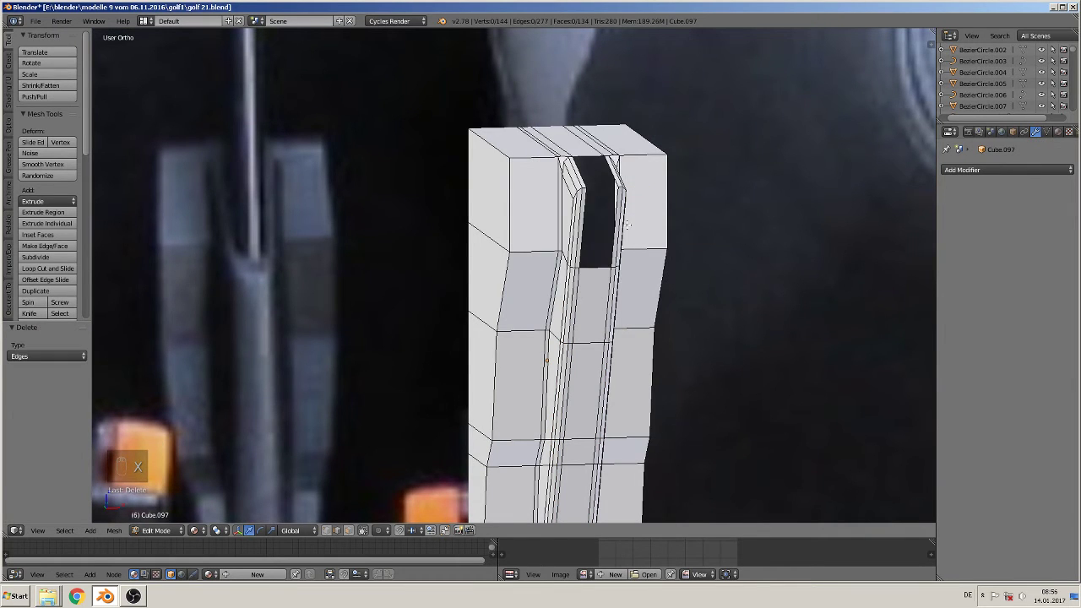
Add three evenly spaced lengthwise loop cuts through the raised centre strip without sliding them.
{"action": "middle_click_drag", "start_coordinate": [627, 224], "coordinate": [608, 252]}
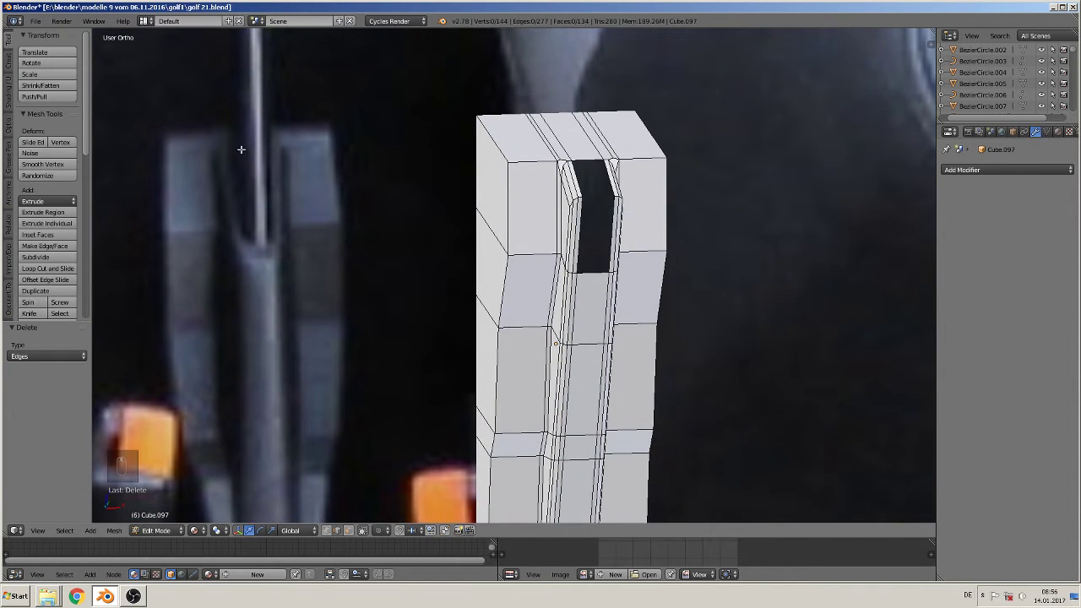
{"action": "key", "text": "Tab"}
{"action": "middle_click_drag", "start_coordinate": [570, 291], "coordinate": [530, 275]}
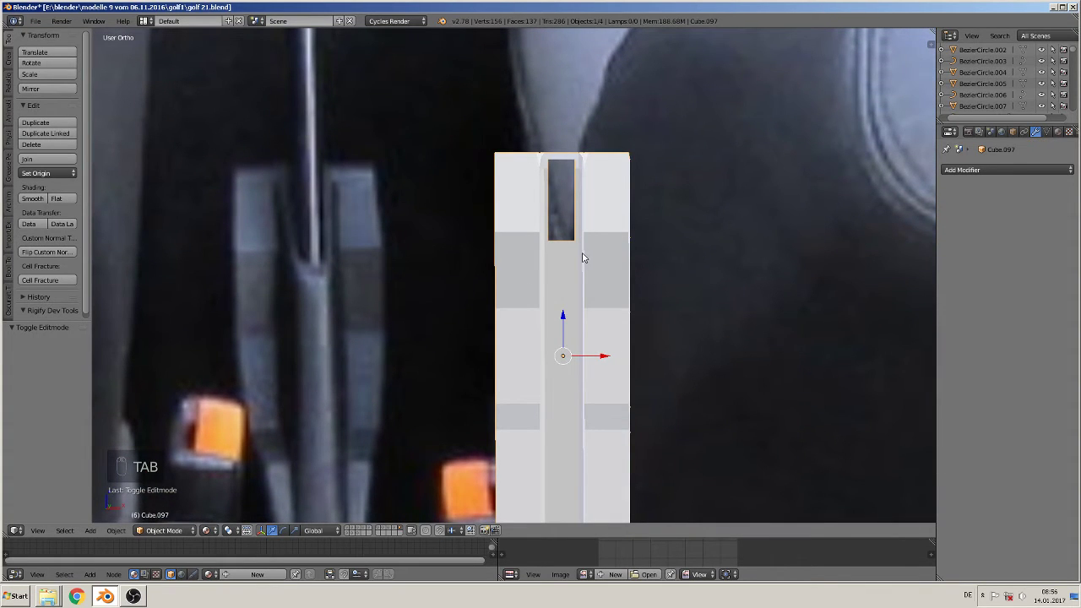
{"action": "key", "text": "Tab"}
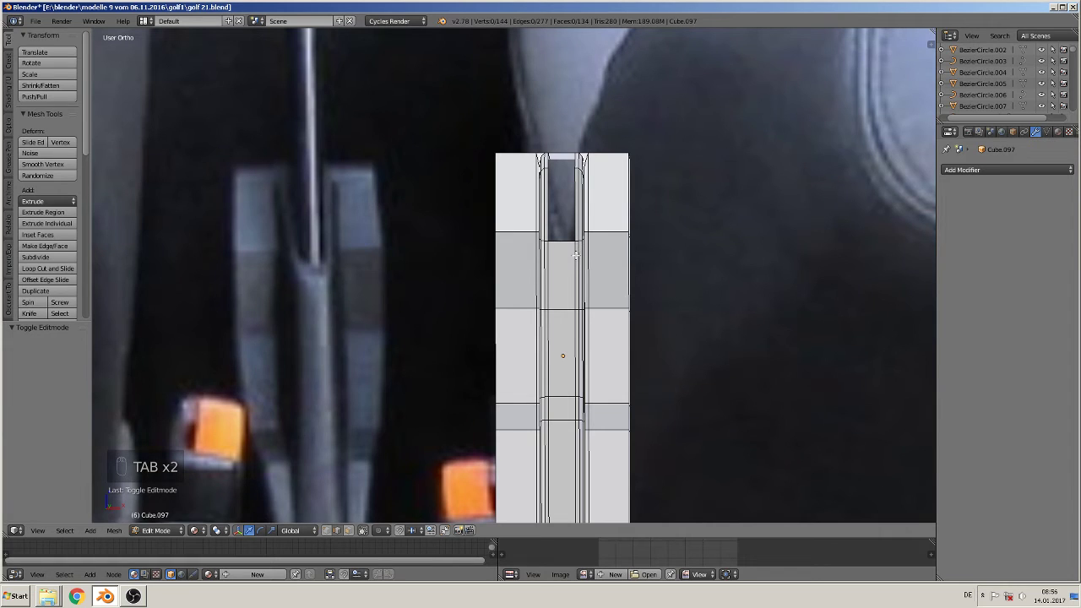
{"action": "middle_click_drag", "start_coordinate": [571, 244], "coordinate": [574, 257]}
{"action": "scroll", "coordinate": [578, 272], "scroll_direction": "up", "scroll_amount": 2}
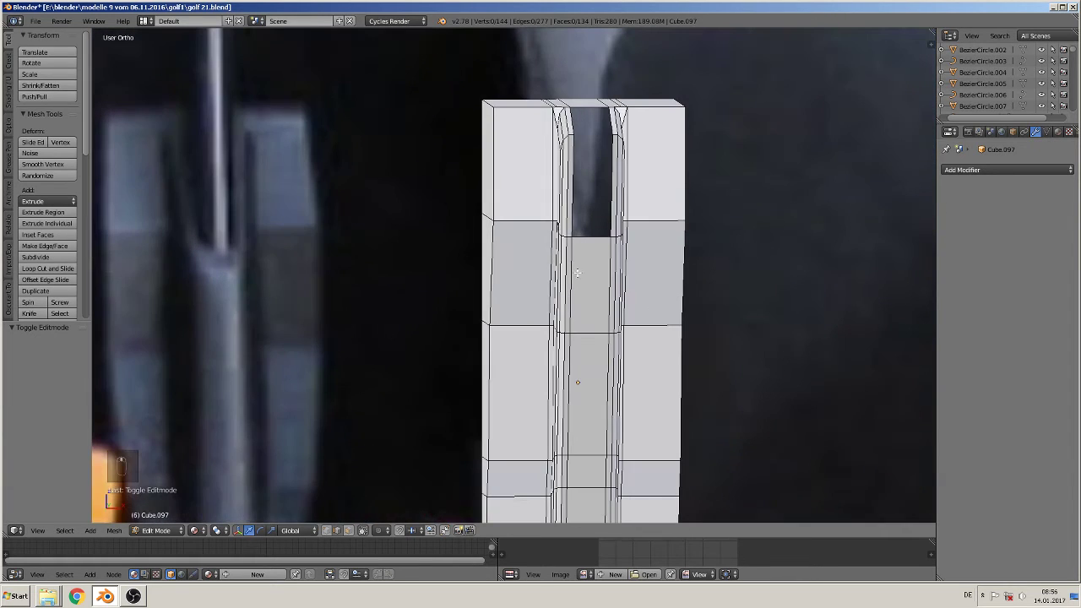
{"action": "key", "text": "ctrl+r"}
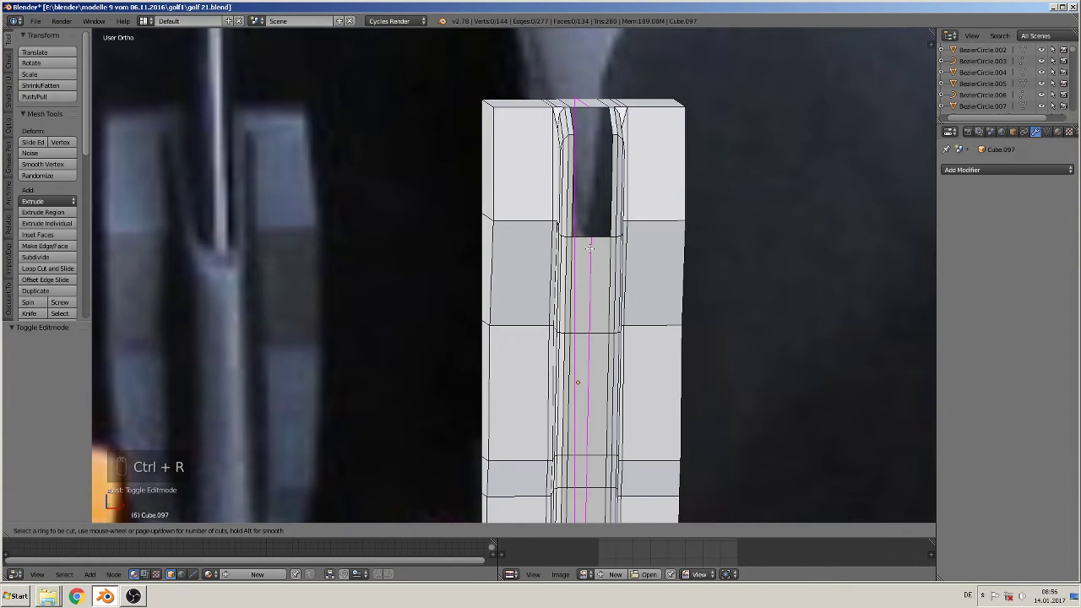
{"action": "scroll", "coordinate": [590, 248], "scroll_direction": "up", "scroll_amount": 1}
{"action": "scroll", "coordinate": [590, 248], "scroll_direction": "up", "scroll_amount": 1}
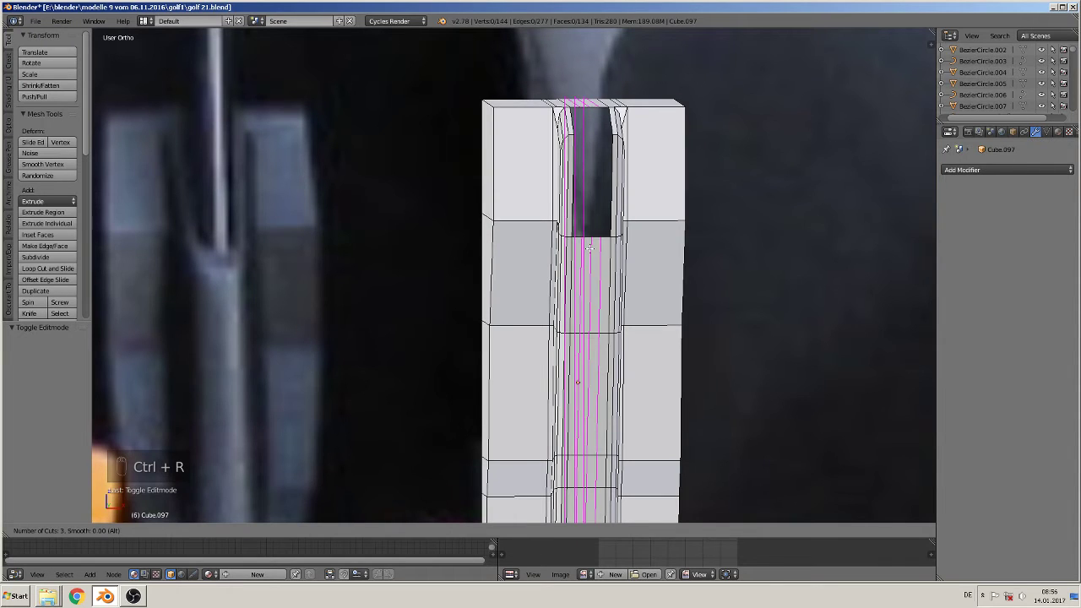
{"action": "left_click", "coordinate": [590, 247]}
{"action": "right_click", "coordinate": [590, 248]}
{"action": "scroll", "coordinate": [594, 278], "scroll_direction": "up", "scroll_amount": 3}
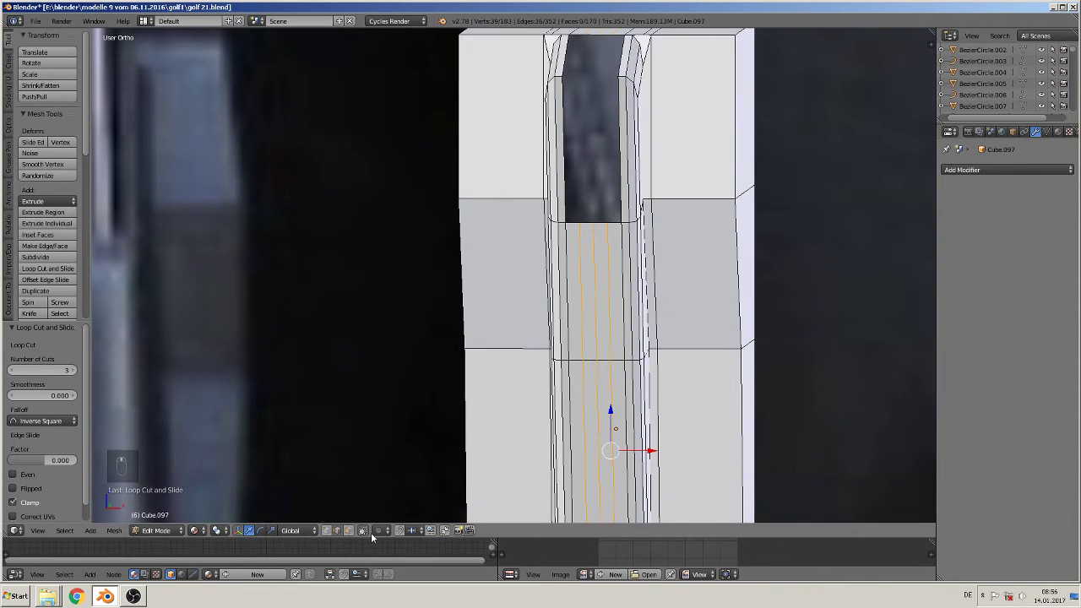
In vertex selection mode, lower the middle vertex on the lower edge of the centre strip's opening by 0.014 along Z.
{"action": "left_click", "coordinate": [327, 530]}
{"action": "key", "text": "a"}
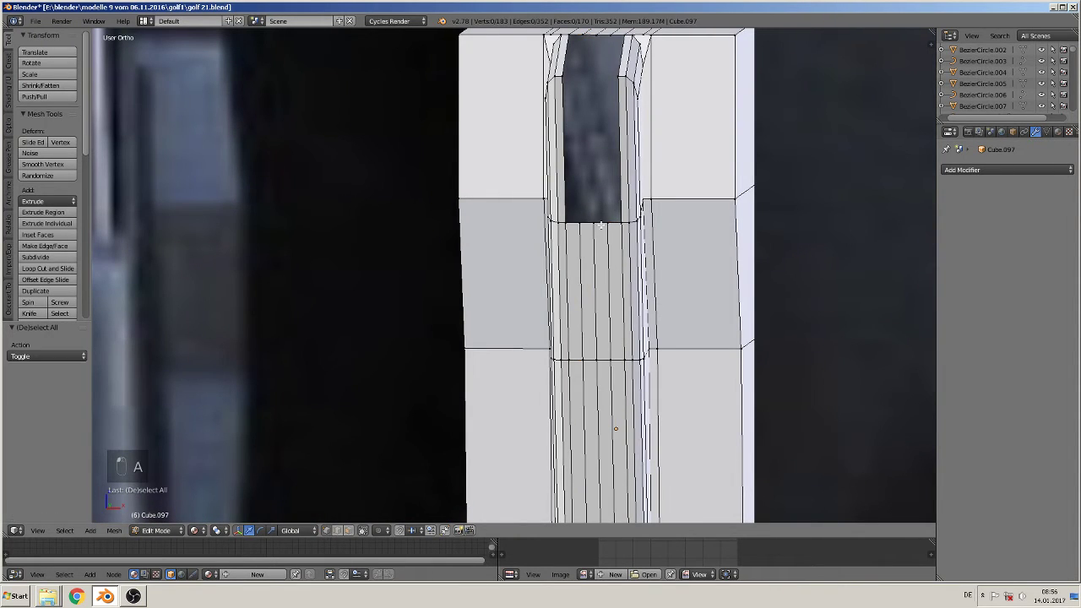
{"action": "right_click", "coordinate": [596, 223]}
{"action": "left_click_drag", "start_coordinate": [592, 183], "coordinate": [586, 206]}
{"action": "right_click", "coordinate": [592, 222], "text": "shift"}
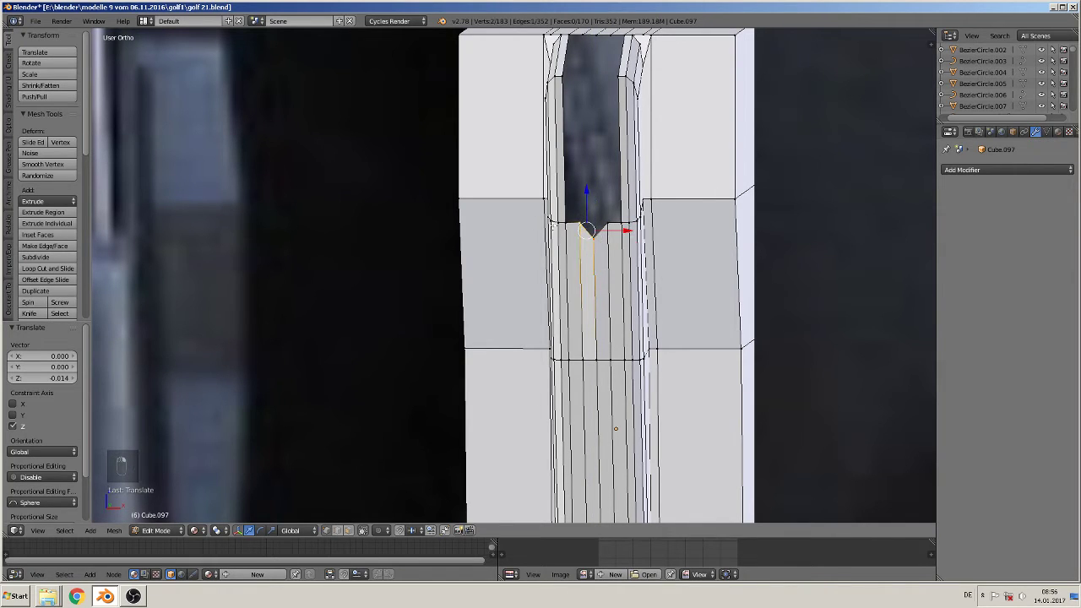
Lower the two vertices beside the opening's middle vertex by 0.011 along Z and spread them apart by about 1.12 along X.
{"action": "right_click", "coordinate": [579, 221]}
{"action": "right_click", "coordinate": [613, 221], "text": "shift"}
{"action": "left_click_drag", "start_coordinate": [594, 196], "coordinate": [593, 209]}
{"action": "key", "text": "s"}
{"action": "key", "text": "x"}
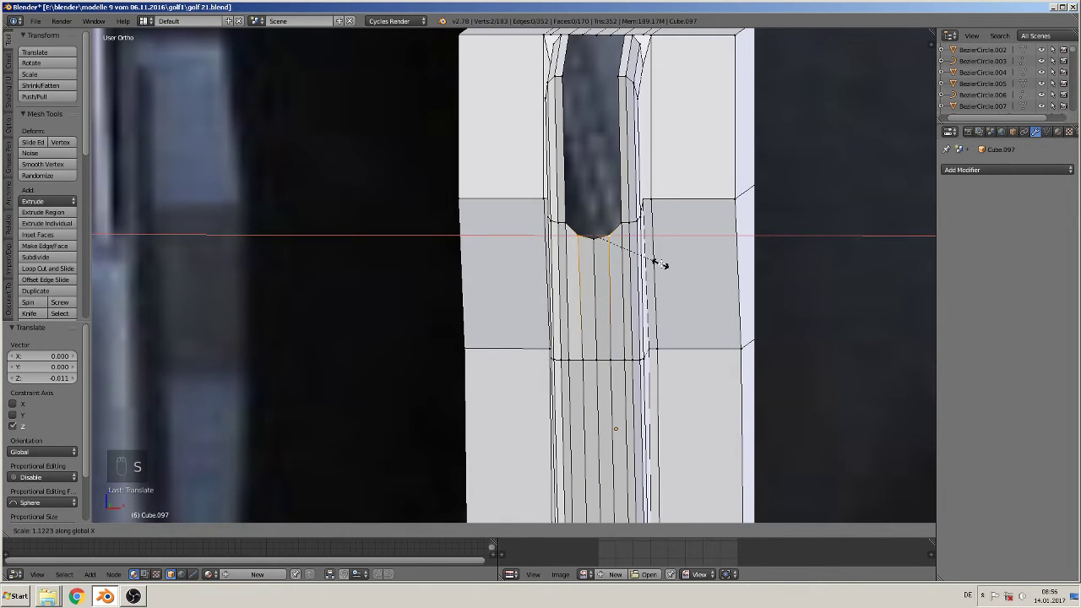
{"action": "left_click", "coordinate": [660, 264]}
Examine the stepped base and its rounded opening from several angles against the handbrake reference photo.
{"action": "key", "text": "Tab"}
{"action": "scroll", "coordinate": [635, 270], "scroll_direction": "down", "scroll_amount": 4}
{"action": "middle_click_drag", "start_coordinate": [618, 277], "coordinate": [639, 273]}
{"action": "scroll", "coordinate": [629, 287], "scroll_direction": "down", "scroll_amount": 3}
{"action": "middle_click_drag", "start_coordinate": [612, 307], "coordinate": [558, 321]}
{"action": "scroll", "coordinate": [591, 327], "scroll_direction": "down", "scroll_amount": 2}
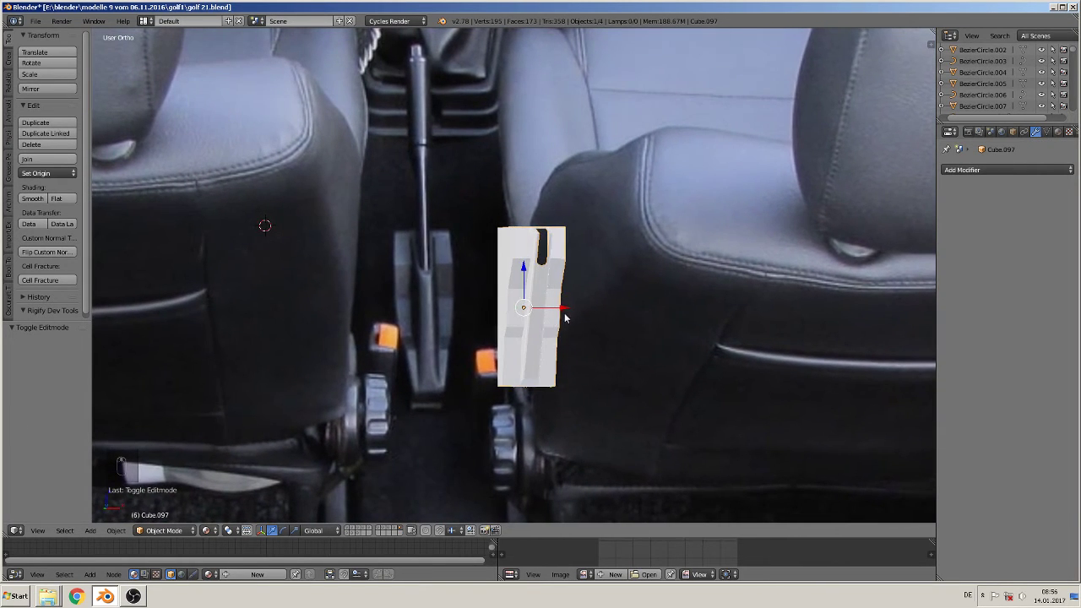
{"action": "scroll", "coordinate": [553, 264], "scroll_direction": "up", "scroll_amount": 2}
{"action": "middle_click_drag", "start_coordinate": [528, 274], "coordinate": [536, 277]}
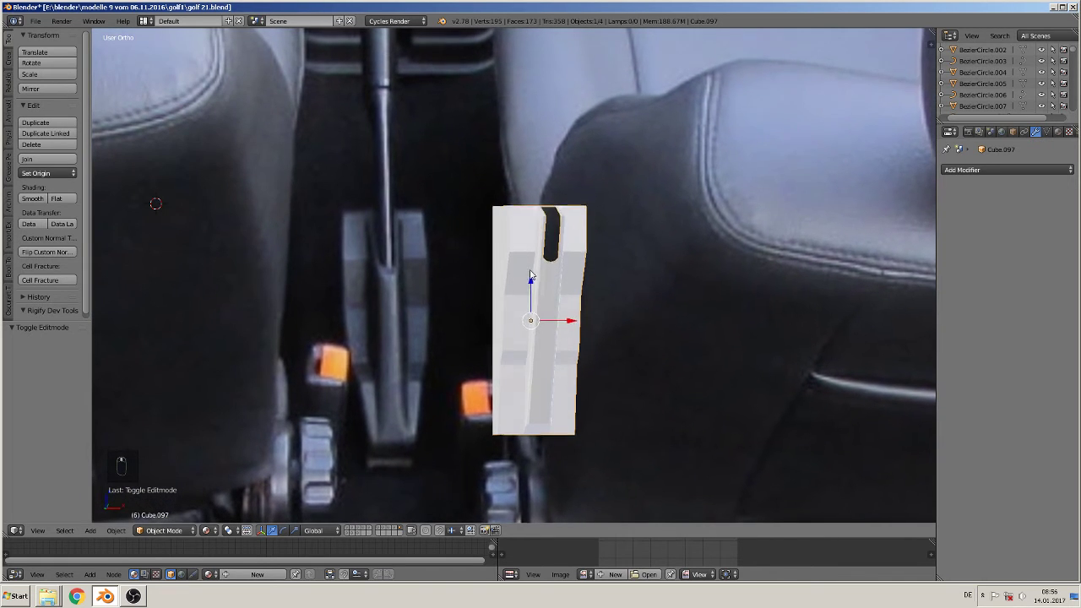
{"action": "key", "text": "Tab"}
{"action": "scroll", "coordinate": [536, 363], "scroll_direction": "up", "scroll_amount": 3}
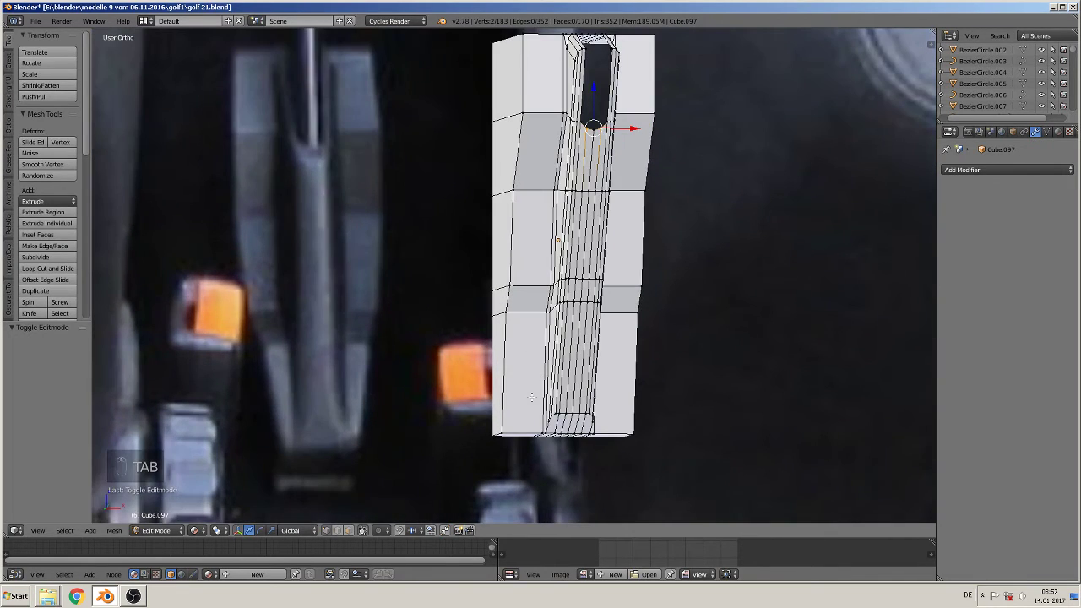
{"action": "middle_click_drag", "start_coordinate": [531, 397], "coordinate": [541, 380]}
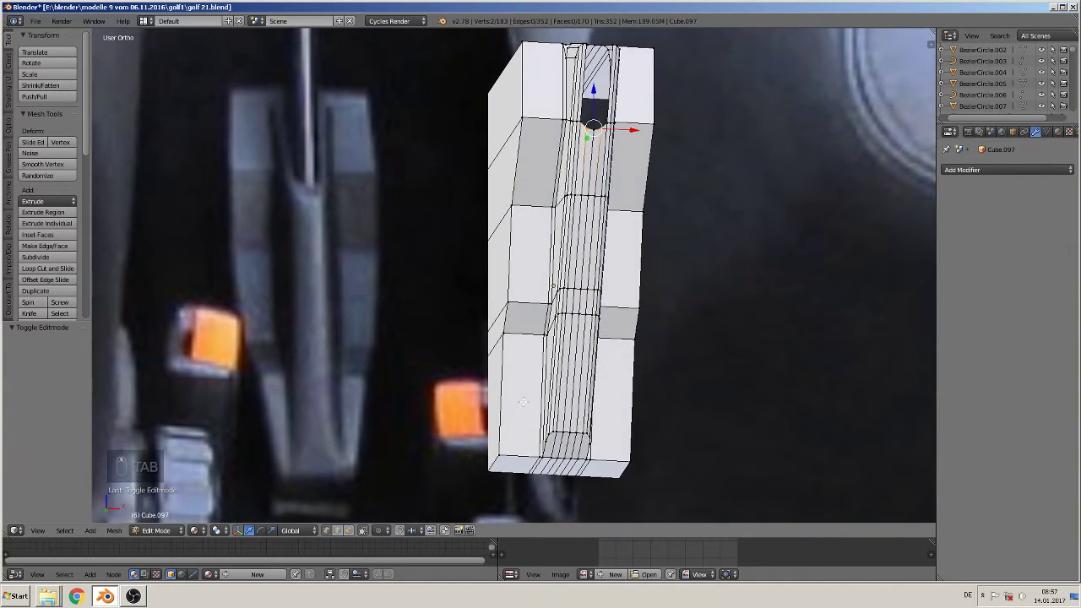
Scale the whole stepped base up by 5.917 and move it -15.247 along X, clear of the reference photos.
{"action": "scroll", "coordinate": [545, 367], "scroll_direction": "down", "scroll_amount": 2}
{"action": "key", "text": "Tab"}
{"action": "scroll", "coordinate": [498, 329], "scroll_direction": "down", "scroll_amount": 6}
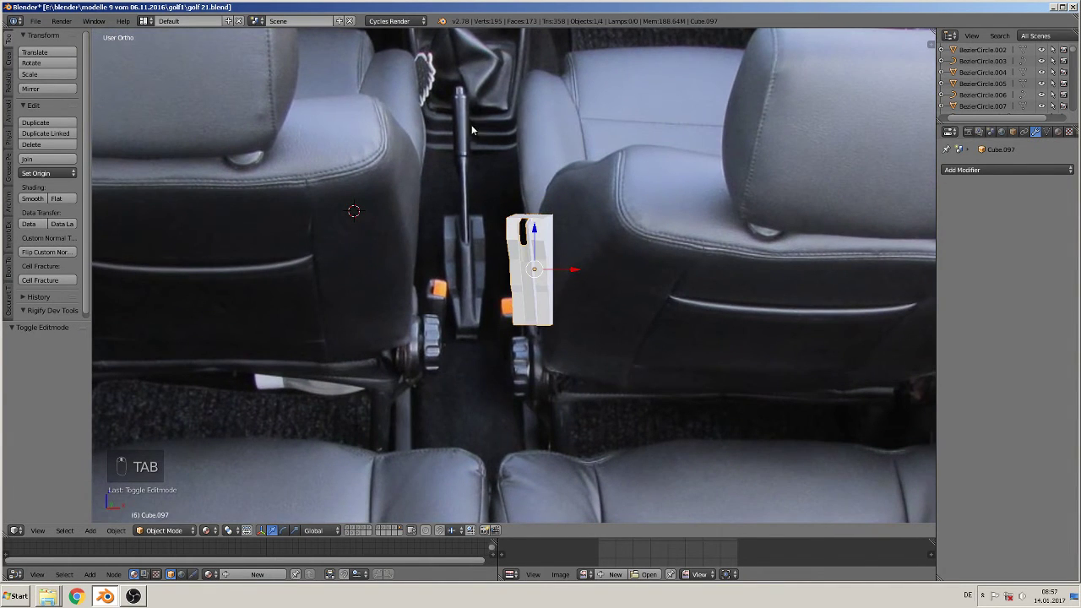
{"action": "scroll", "coordinate": [472, 129], "scroll_direction": "down", "scroll_amount": 12}
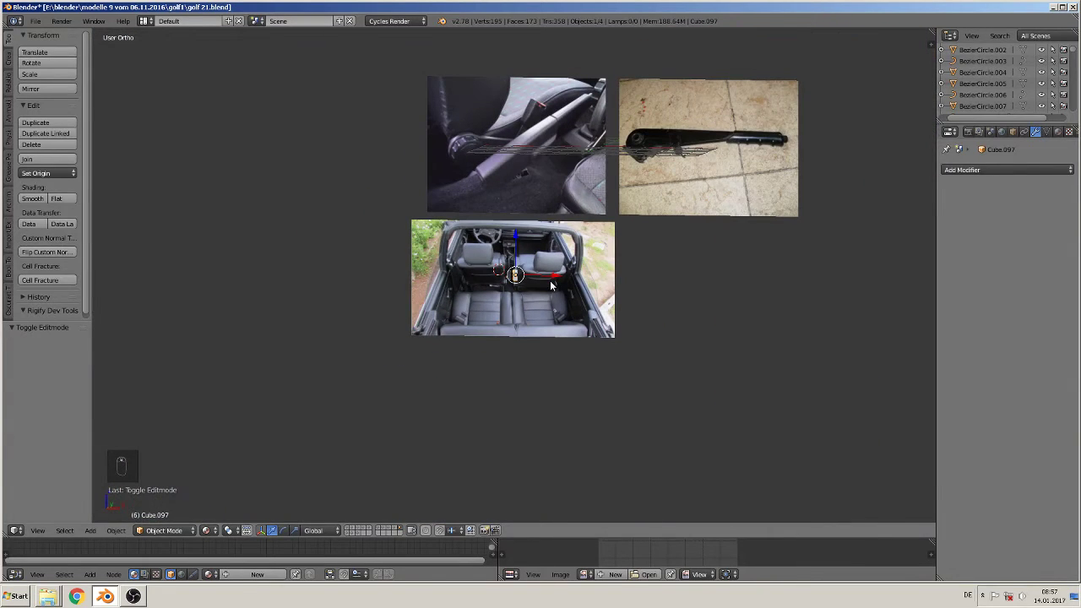
{"action": "key", "text": "s"}
{"action": "left_click", "coordinate": [874, 452]}
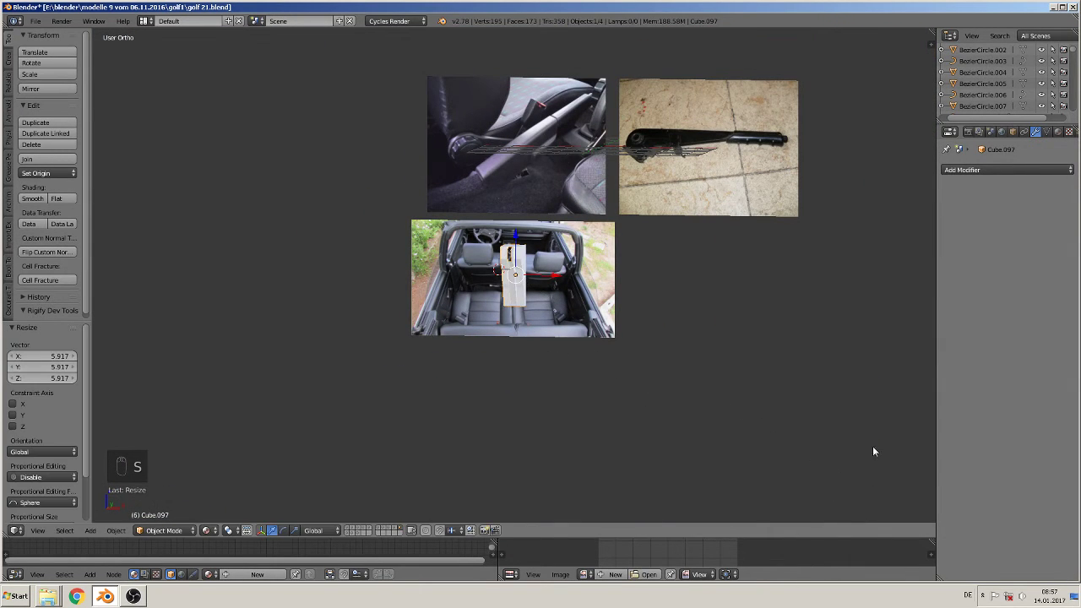
{"action": "key", "text": "g"}
{"action": "key", "text": "x"}
{"action": "left_click", "coordinate": [331, 268]}
{"action": "scroll", "coordinate": [331, 267], "scroll_direction": "up", "scroll_amount": 1}
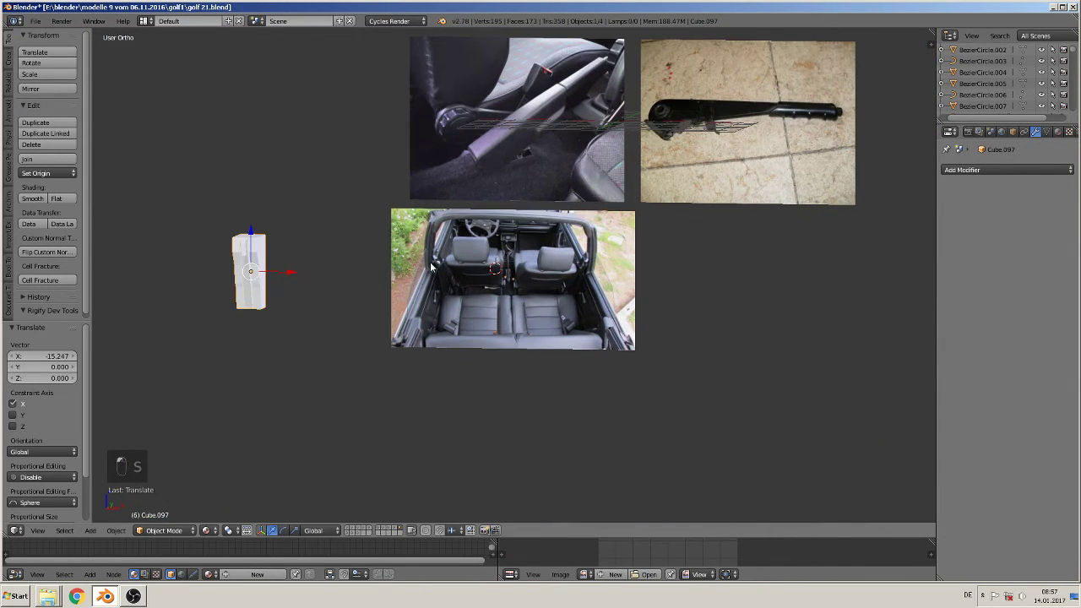
In front view, add a 24-vertex cylinder just below the grip in the reference photo of the removed handbrake lever.
{"action": "key", "text": "KP_1"}
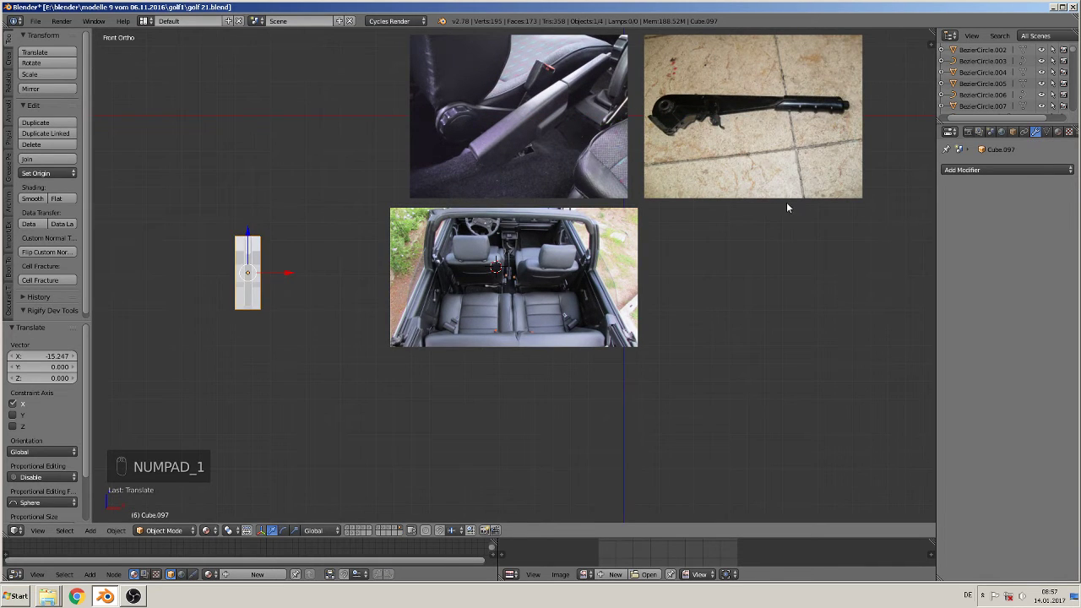
{"action": "middle_click_drag", "start_coordinate": [786, 207], "coordinate": [616, 302], "text": "shift"}
{"action": "scroll", "coordinate": [494, 268], "scroll_direction": "up", "scroll_amount": 5}
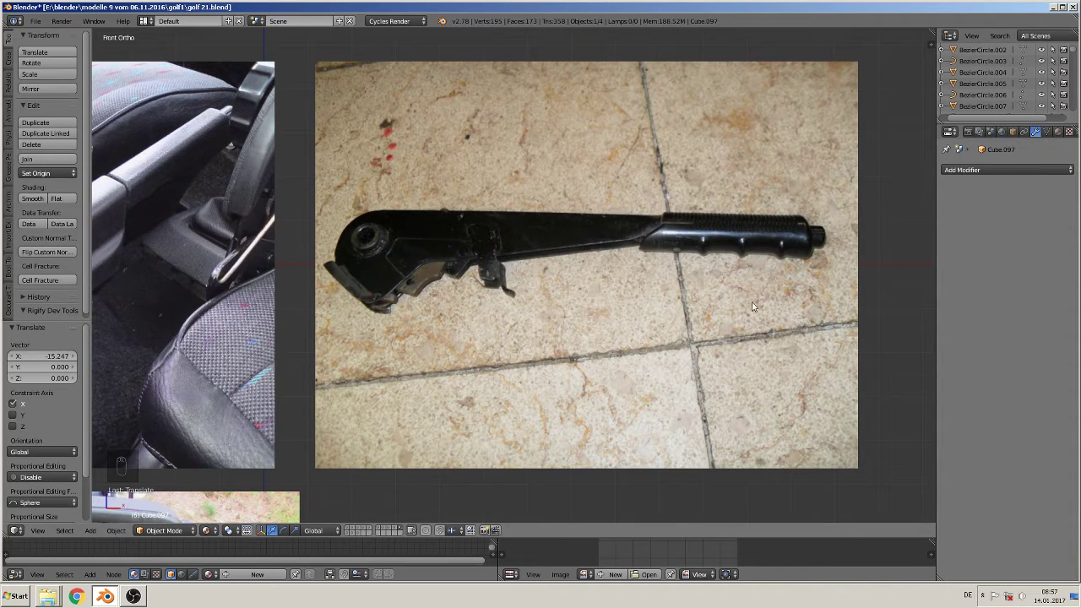
{"action": "left_click", "coordinate": [747, 274]}
{"action": "left_click", "coordinate": [93, 530]}
{"action": "mouse_move", "coordinate": [105, 517]}
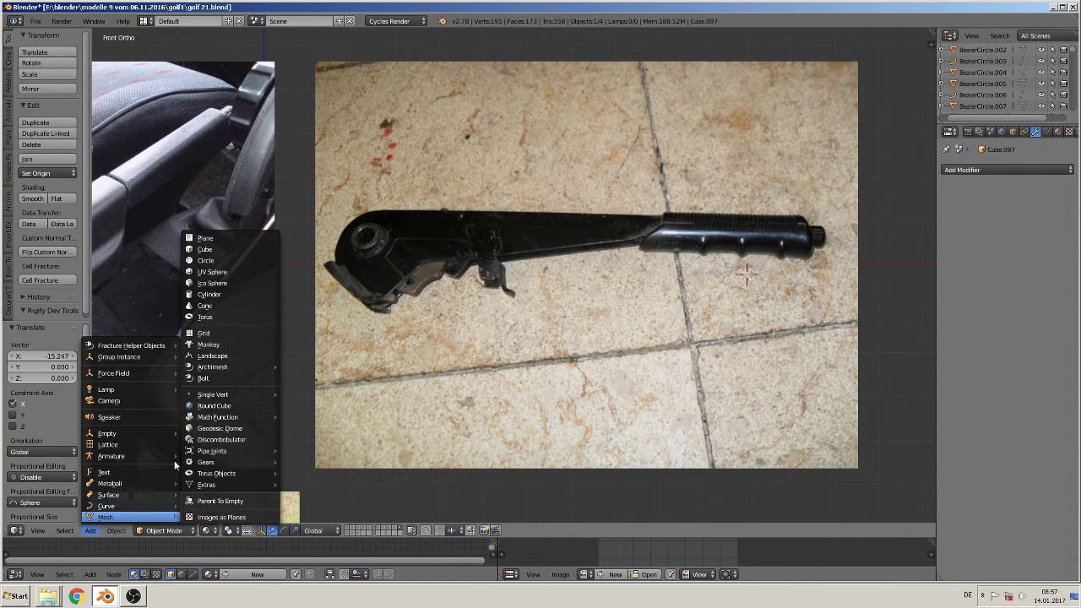
{"action": "left_click", "coordinate": [225, 298]}
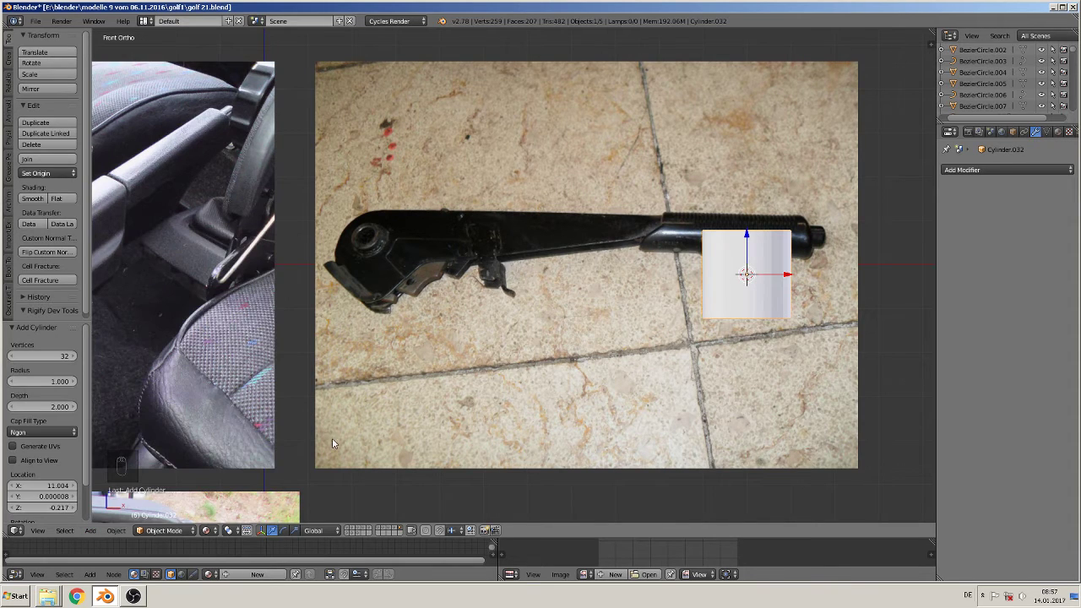
{"action": "left_click", "coordinate": [54, 354]}
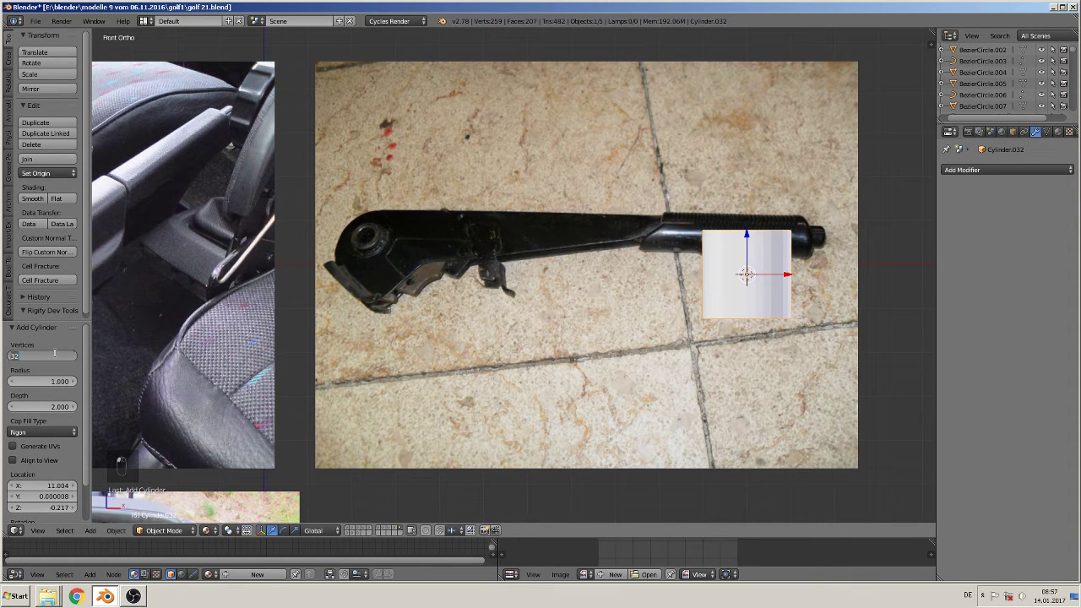
{"action": "key", "text": "Return"}
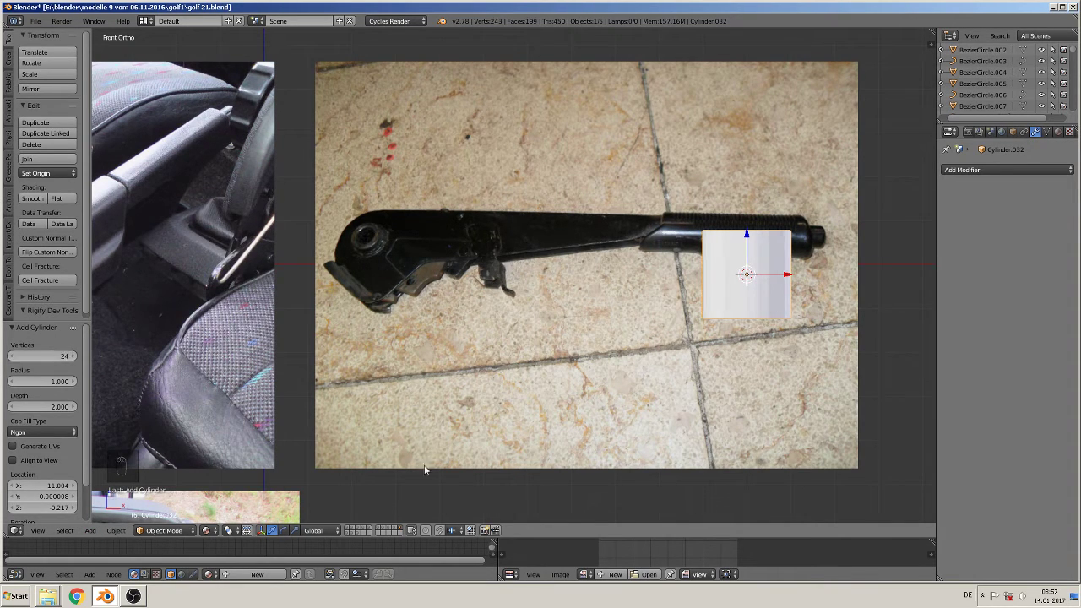
Rotate the cylinder 90 degrees about the Y axis so it lies along the grip.
{"action": "type", "text": "ry"}
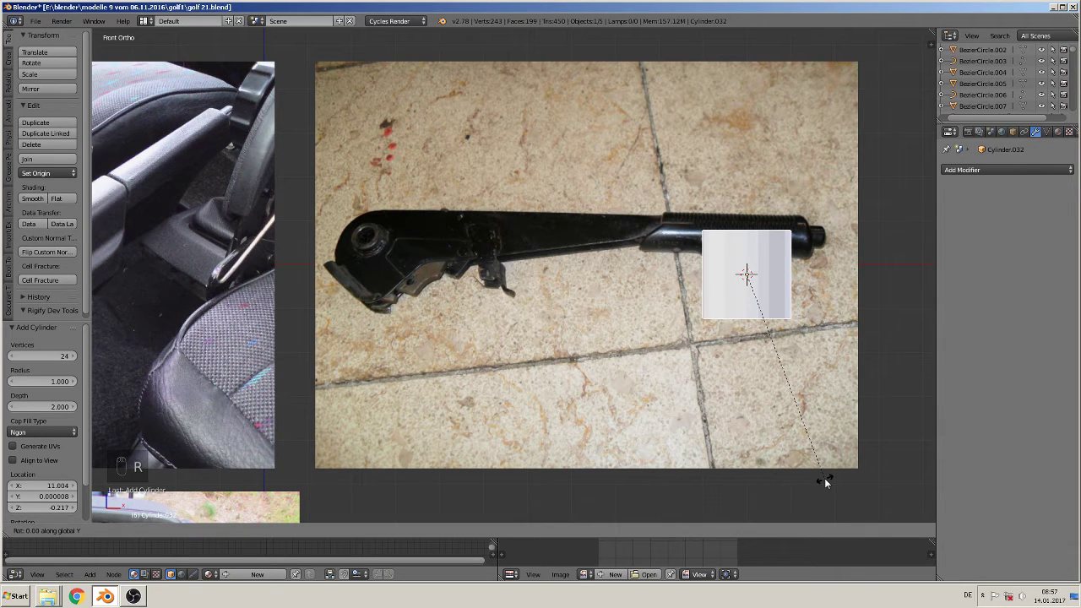
{"action": "type", "text": "90"}
{"action": "key", "text": "Return"}
Scale the cylinder down to 0.344 and move it onto the middle of the photographed handbrake grip.
{"action": "scroll", "coordinate": [826, 484], "scroll_direction": "up", "scroll_amount": 1}
{"action": "key", "text": "s"}
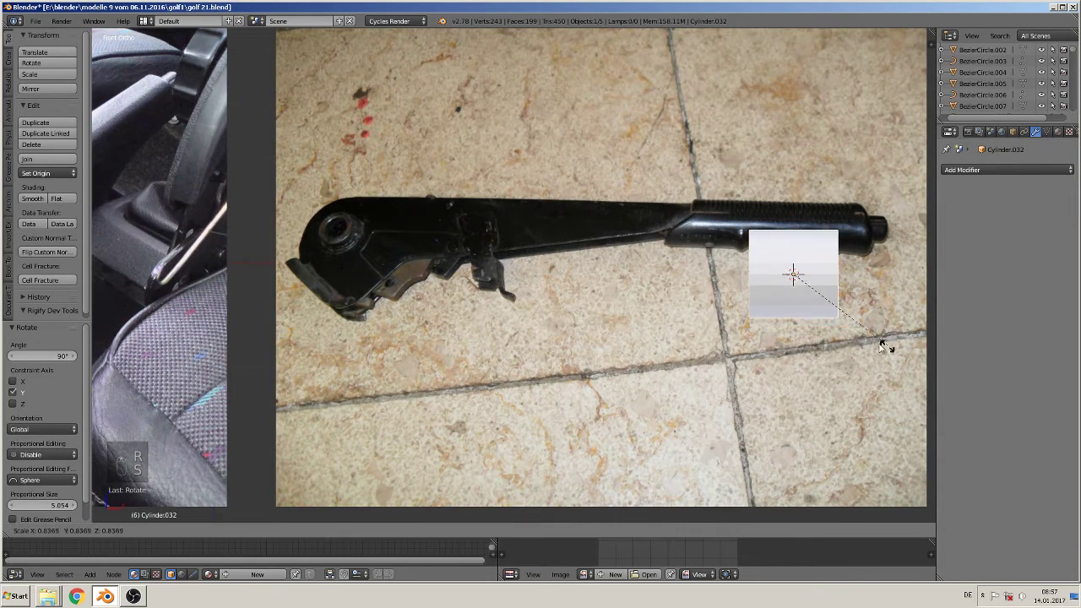
{"action": "left_click", "coordinate": [815, 321]}
{"action": "key", "text": "g"}
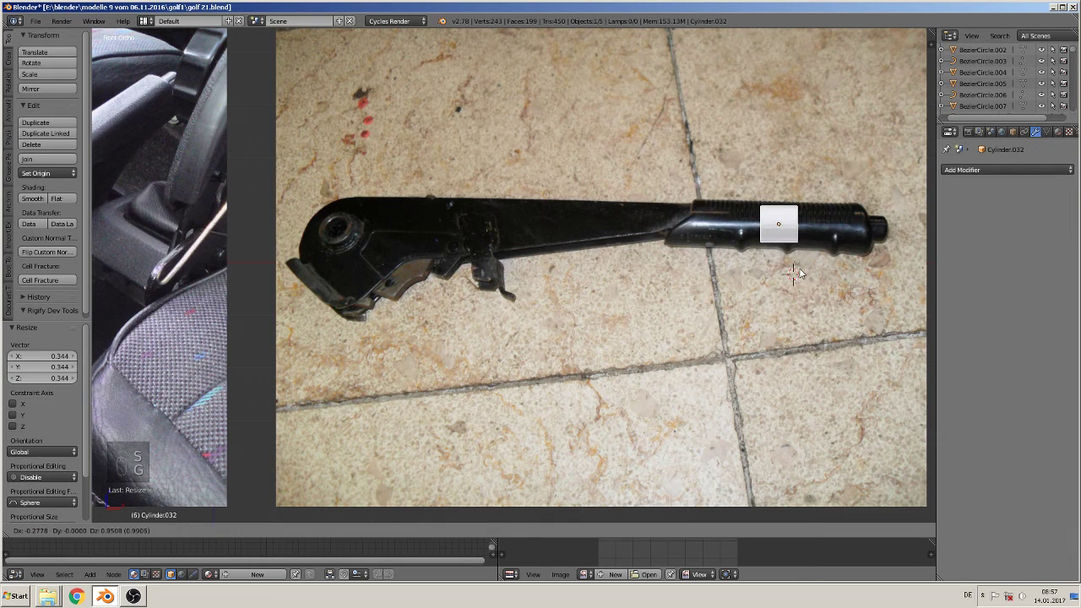
{"action": "left_click", "coordinate": [802, 272]}
Scale the cylinder by 1.122 to match the grip's thickness and stretch it by 4.096 along X to match its length.
{"action": "key", "text": "s"}
{"action": "left_click", "coordinate": [821, 297]}
{"action": "key", "text": "s"}
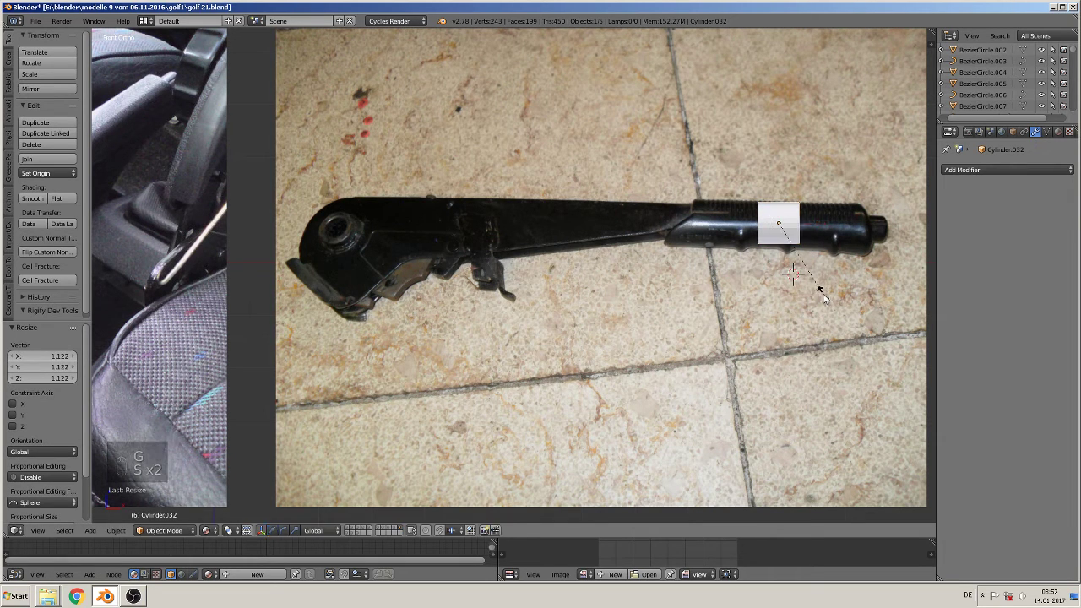
{"action": "key", "text": "x"}
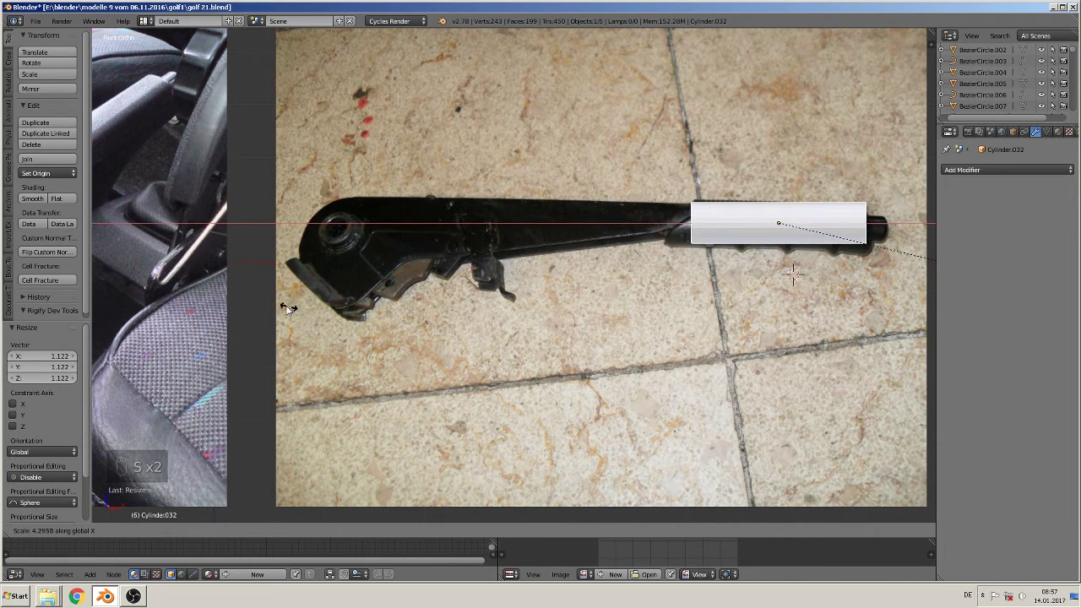
{"action": "left_click", "coordinate": [276, 307]}
Move the cylinder -1.357 along Z so it sits directly below the photographed grip.
{"action": "key", "text": "g"}
{"action": "key", "text": "z"}
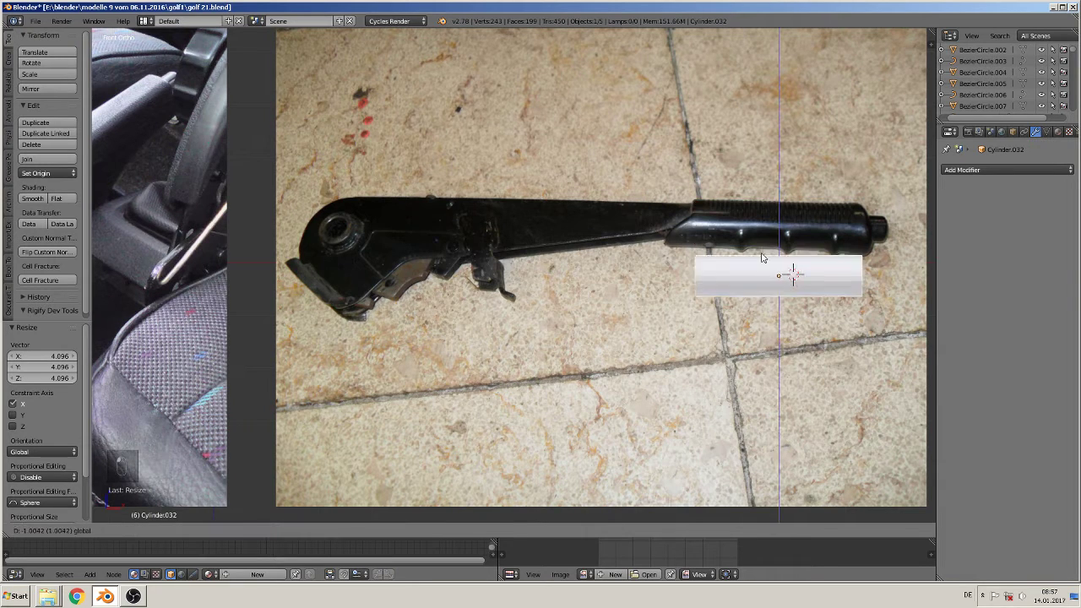
{"action": "left_click", "coordinate": [741, 258]}
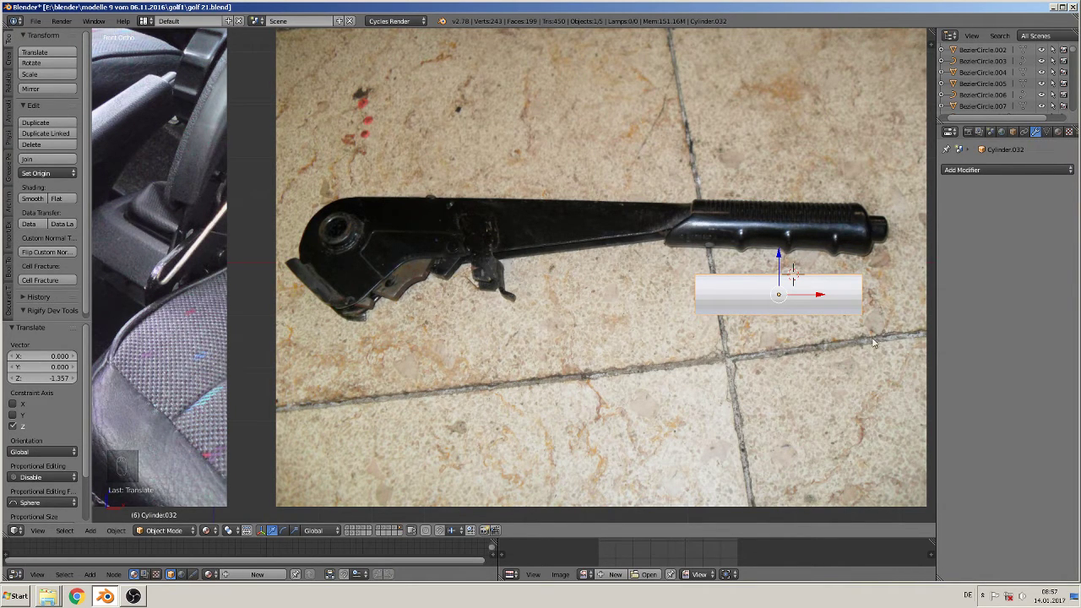
Add a single loop cut around the cylinder and slide it close to the right end, with a factor of -0.912.
{"action": "middle_click_drag", "start_coordinate": [876, 344], "coordinate": [807, 333], "text": "shift"}
{"action": "key", "text": "Tab"}
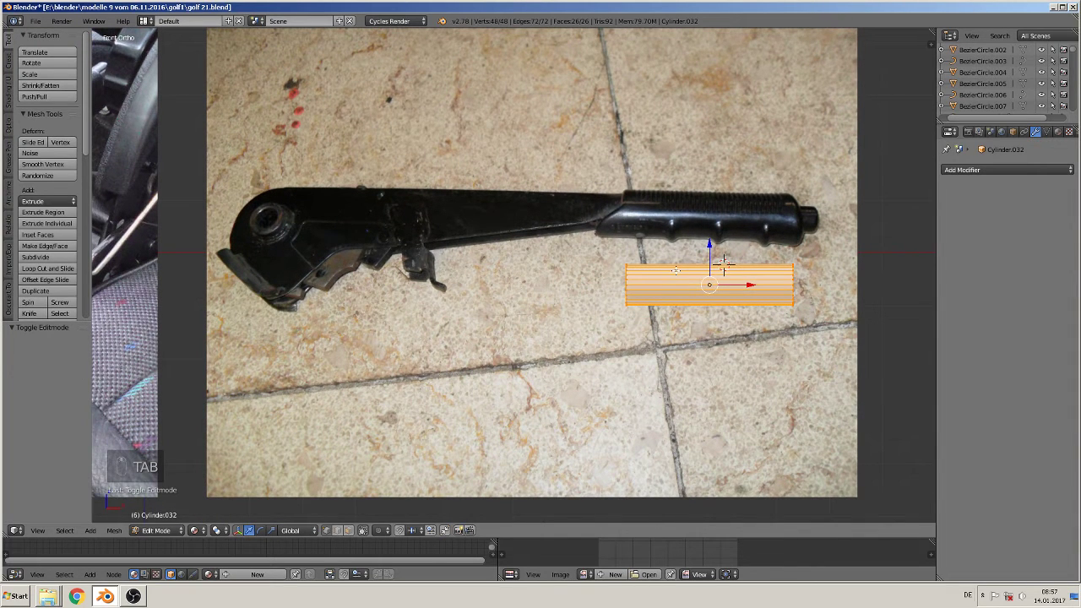
{"action": "key", "text": "ctrl+r"}
{"action": "scroll", "coordinate": [723, 265], "scroll_direction": "up", "scroll_amount": 10}
{"action": "left_click", "coordinate": [724, 266]}
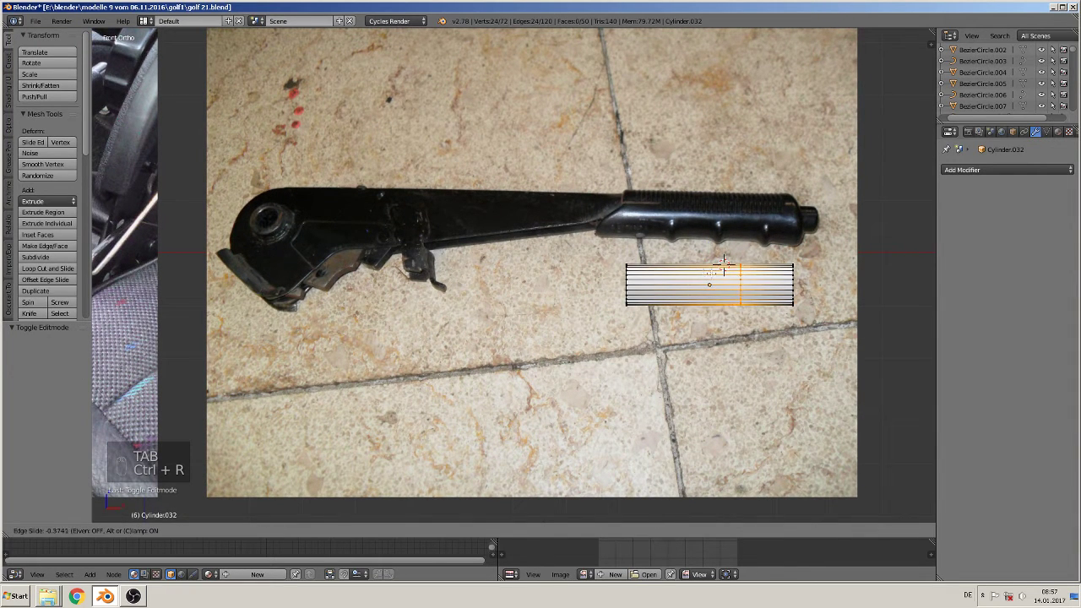
{"action": "left_click", "coordinate": [724, 266]}
Add a second loop cut around the cylinder and slide it close to the left end, with a factor of 0.879.
{"action": "key", "text": "ctrl+r"}
{"action": "left_click", "coordinate": [724, 265]}
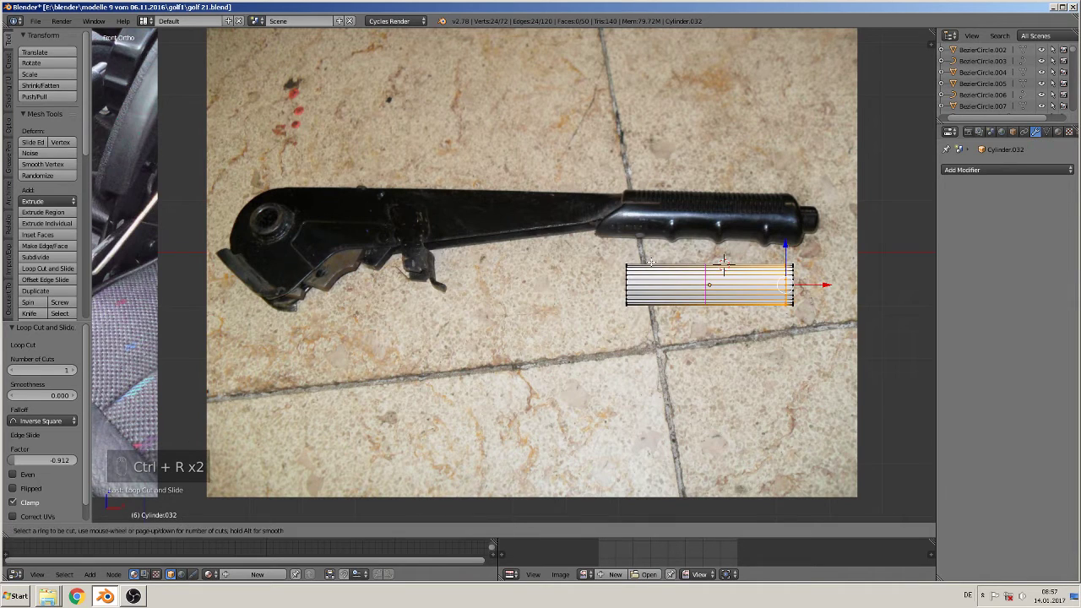
{"action": "left_click", "coordinate": [608, 326]}
{"action": "scroll", "coordinate": [608, 325], "scroll_direction": "up", "scroll_amount": 1}
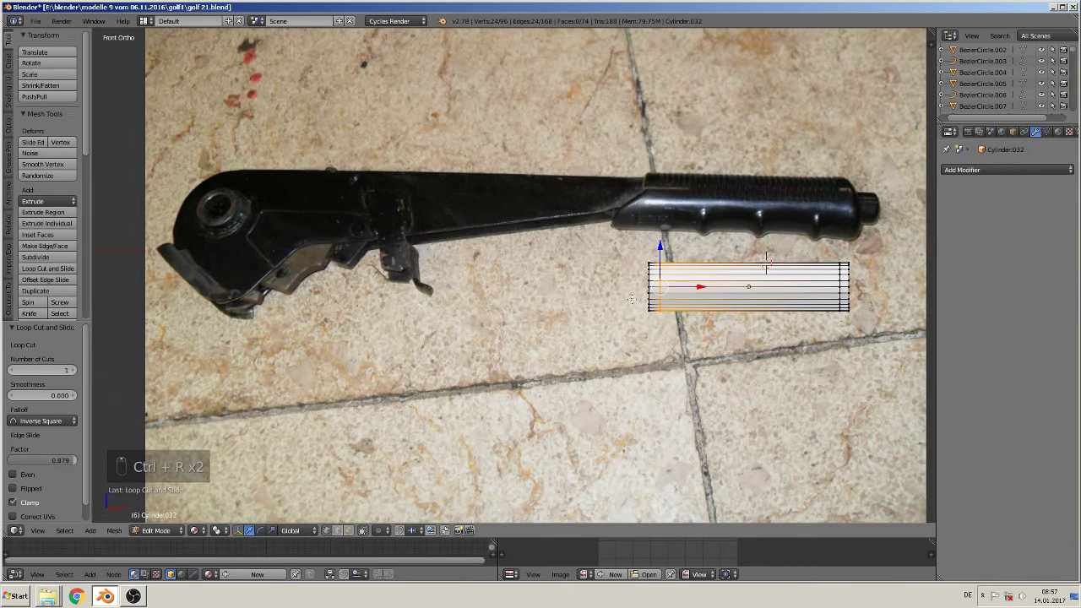
Move the cylinder's left end loop -0.792 along X and rotate it 35.181° about Y to slant it like the grip.
{"action": "right_click", "coordinate": [649, 288], "text": "alt"}
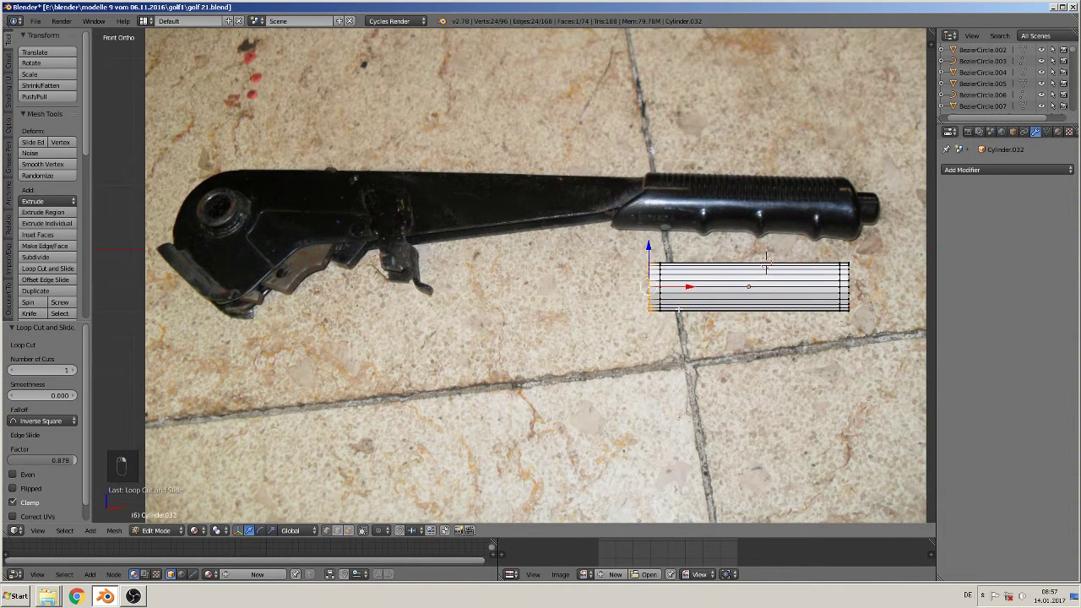
{"action": "left_click_drag", "start_coordinate": [685, 287], "coordinate": [636, 290]}
{"action": "key", "text": "r"}
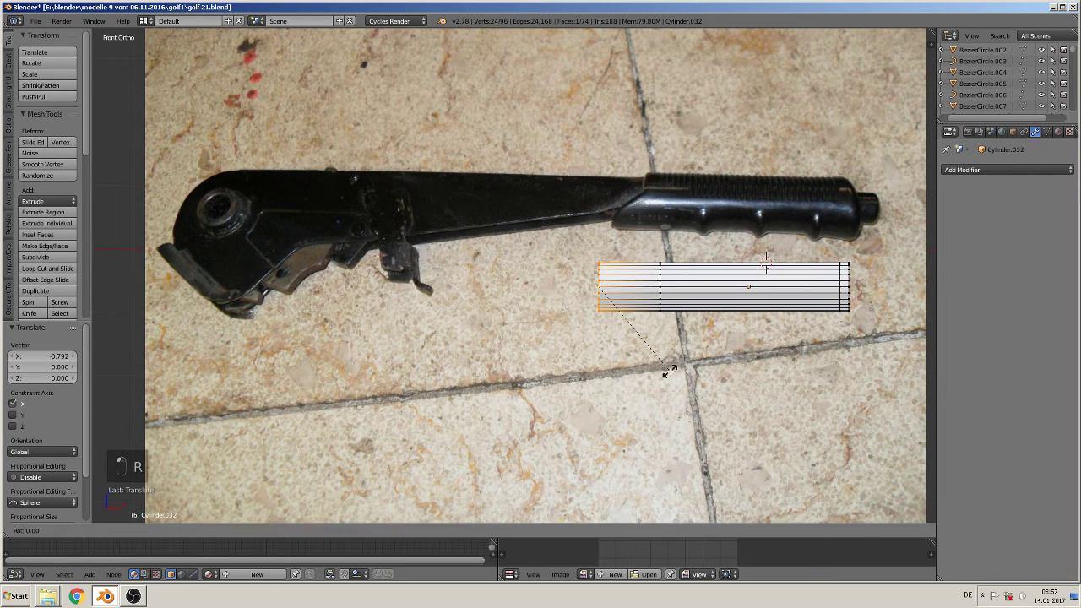
{"action": "key", "text": "y"}
{"action": "left_click", "coordinate": [607, 383]}
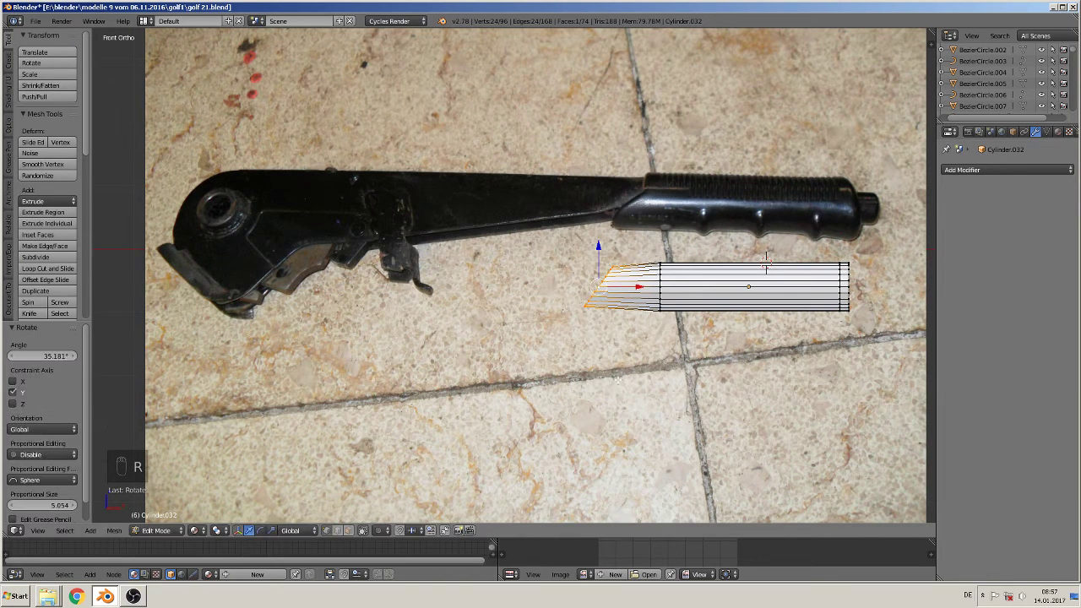
Scale the slanted end loop by about 1.169 to restore the grip's full thickness and move it 0.481 along X.
{"action": "key", "text": "s"}
{"action": "left_click", "coordinate": [637, 390]}
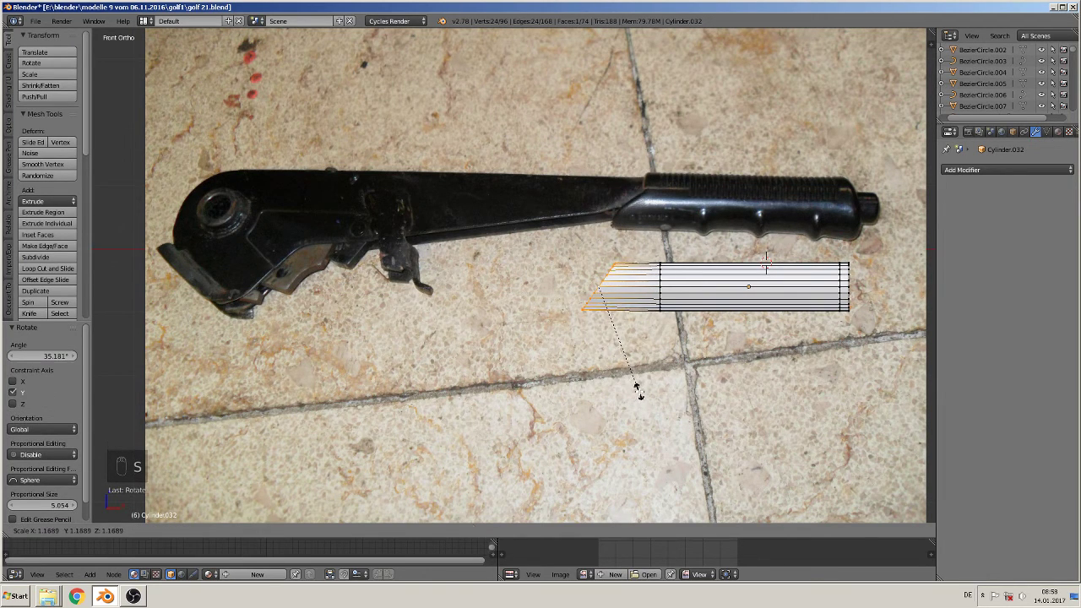
{"action": "key", "text": "g"}
{"action": "key", "text": "x"}
{"action": "left_click", "coordinate": [668, 291]}
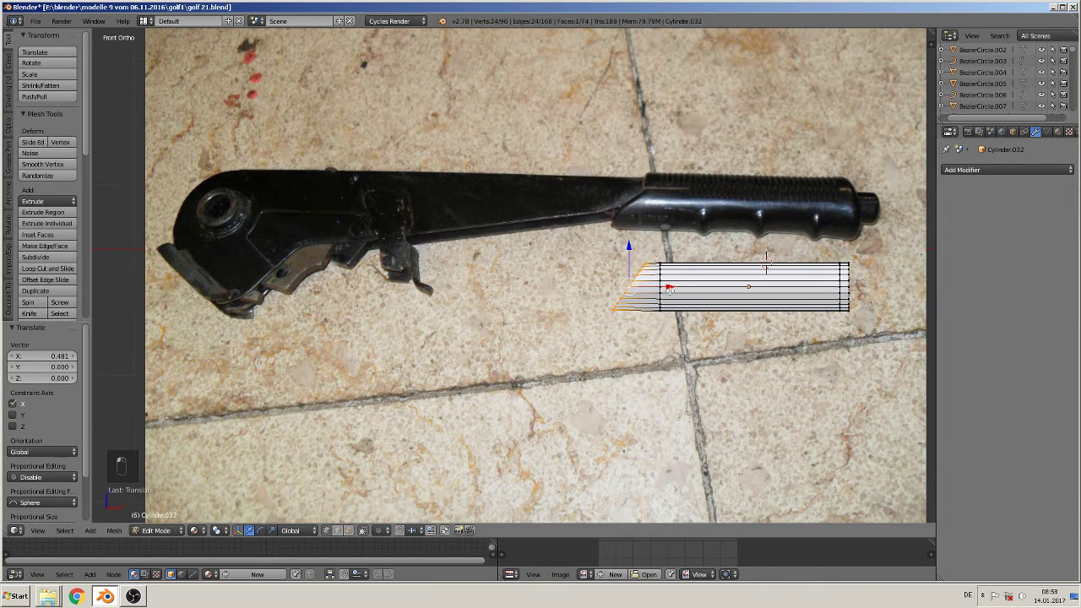
Rotate the cylinder's right end loop -9.76° about Y and move it 0.071 along X.
{"action": "middle_click_drag", "start_coordinate": [744, 349], "coordinate": [534, 348], "text": "shift"}
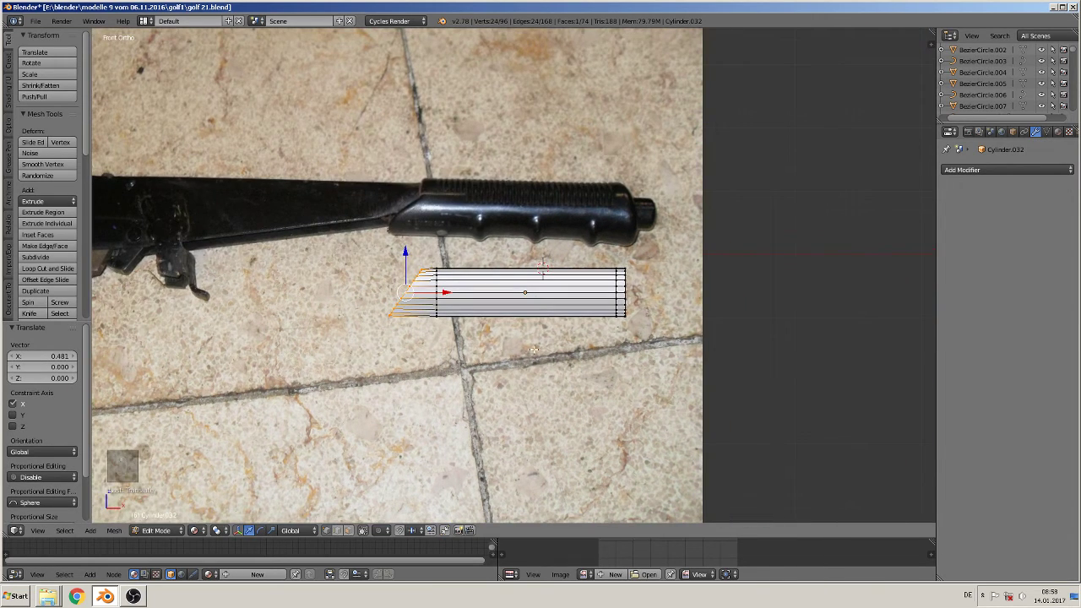
{"action": "right_click", "coordinate": [629, 293], "text": "alt"}
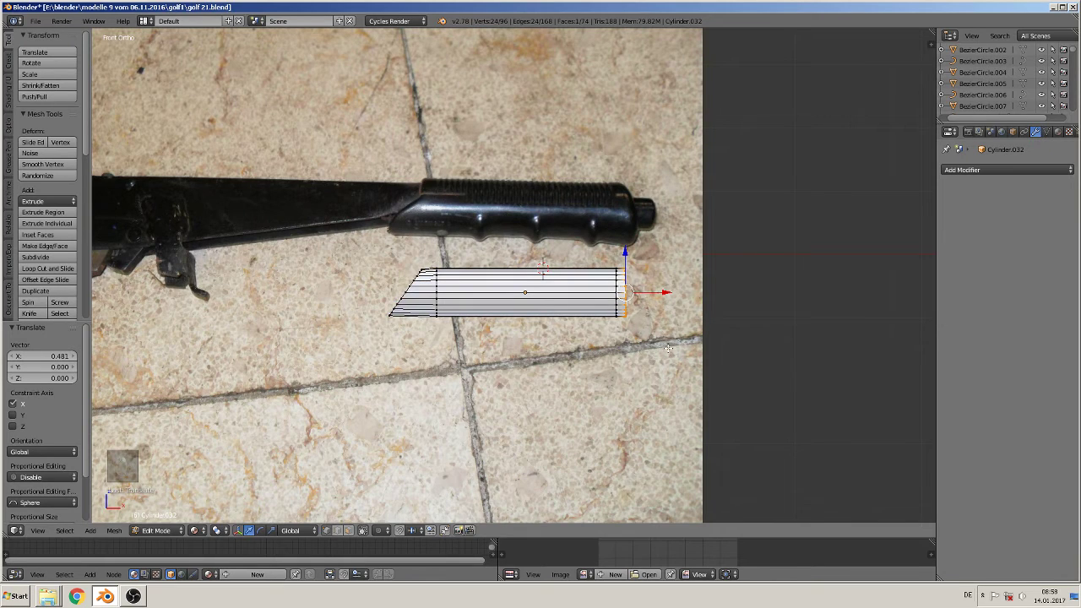
{"action": "key", "text": "r"}
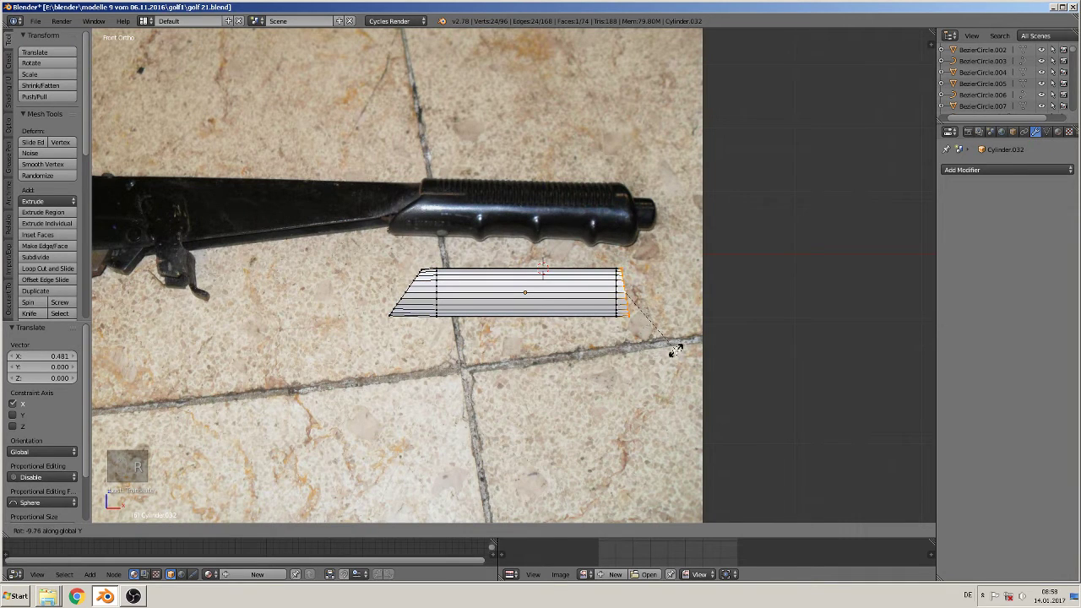
{"action": "left_click", "coordinate": [676, 351]}
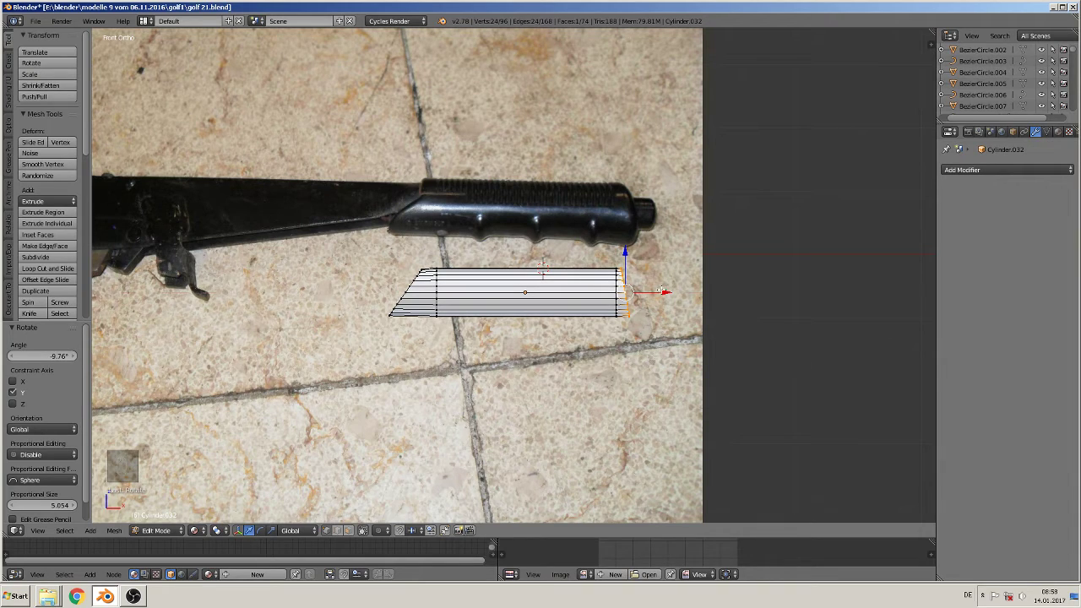
{"action": "left_click_drag", "start_coordinate": [661, 291], "coordinate": [667, 329]}
Bevel the right end's edge loop by 0.064 with two segments.
{"action": "middle_click_drag", "start_coordinate": [659, 340], "coordinate": [632, 358]}
{"action": "scroll", "coordinate": [633, 358], "scroll_direction": "up", "scroll_amount": 1}
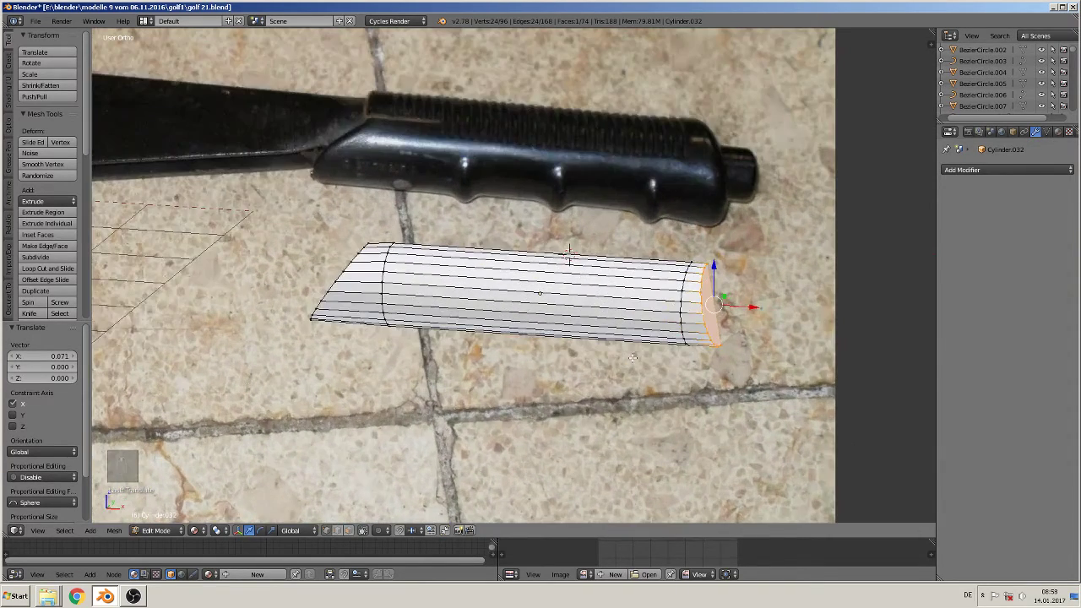
{"action": "middle_click_drag", "start_coordinate": [718, 136], "coordinate": [551, 152], "text": "shift"}
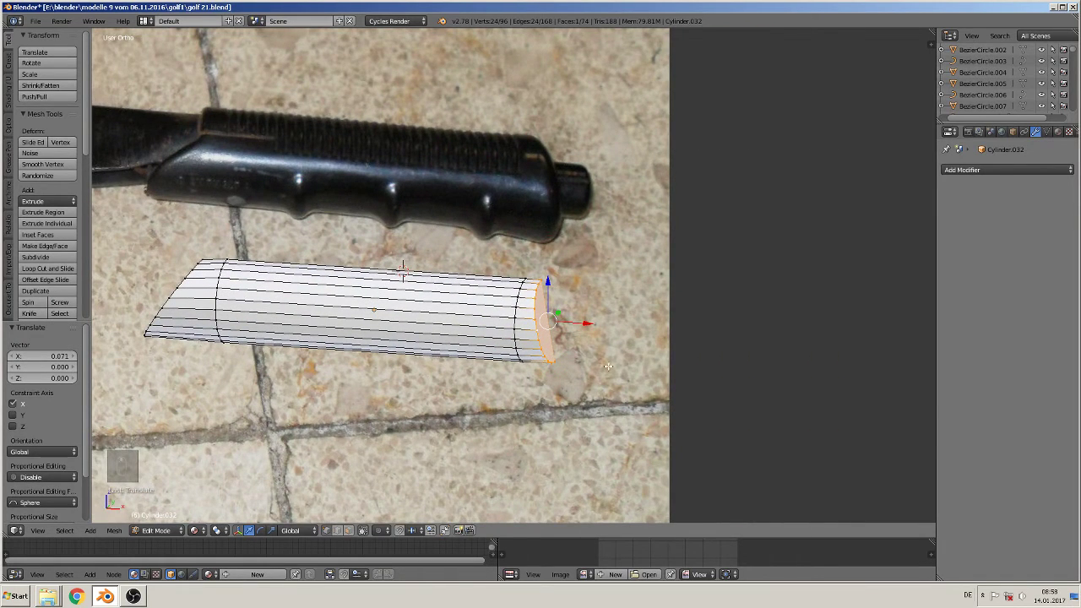
{"action": "scroll", "coordinate": [599, 372], "scroll_direction": "up", "scroll_amount": 1}
{"action": "key", "text": "ctrl+b"}
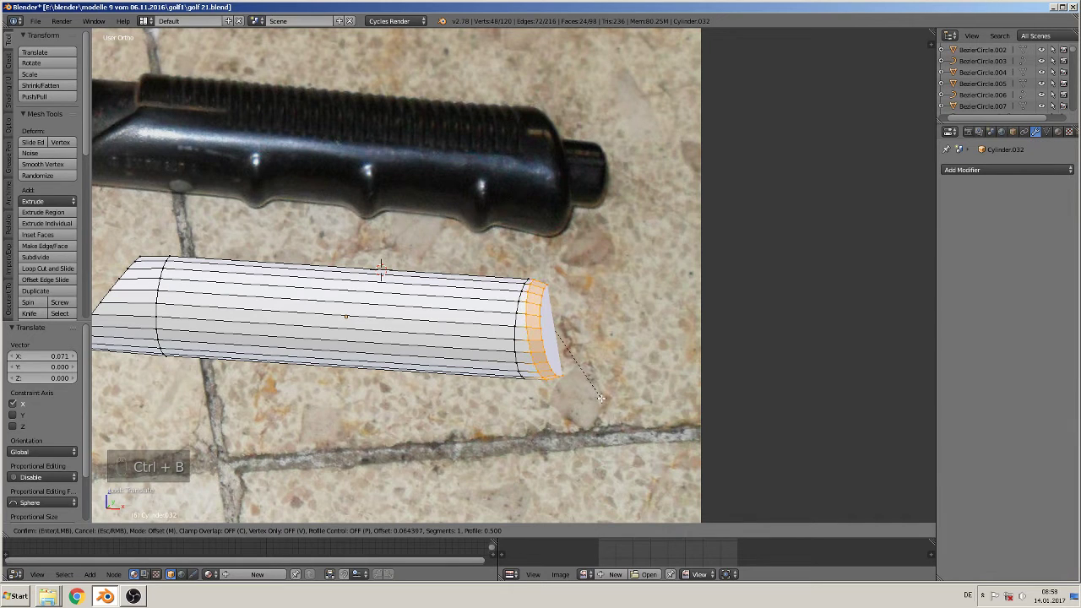
{"action": "left_click", "coordinate": [601, 398]}
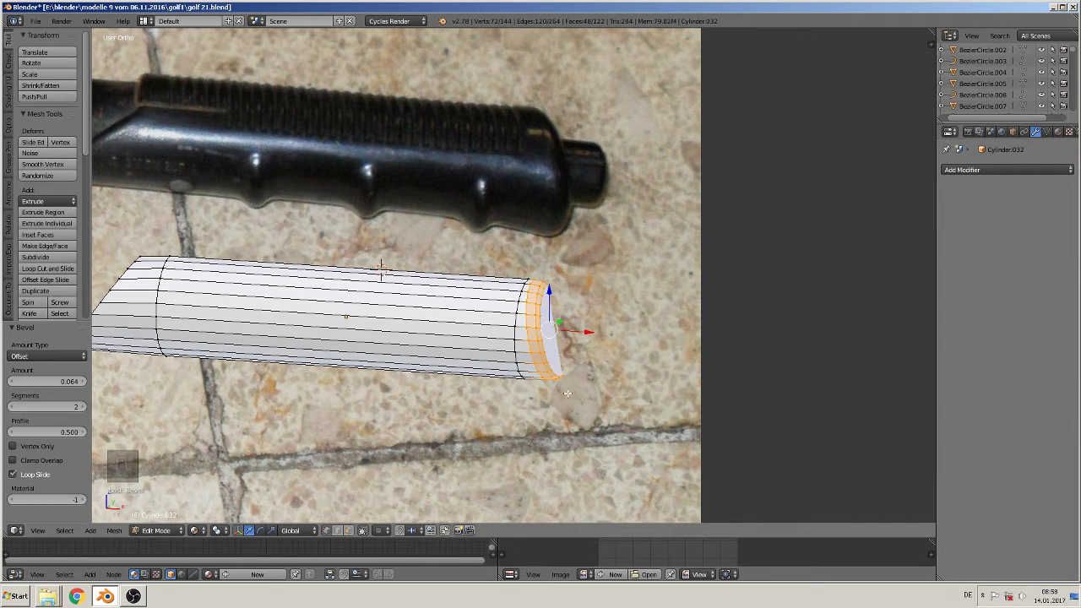
Select the slanted left end face and bevel its edges by 0.101 with two segments.
{"action": "key", "text": "Tab"}
{"action": "middle_click_drag", "start_coordinate": [553, 394], "coordinate": [573, 379]}
{"action": "middle_click_drag", "start_coordinate": [218, 337], "coordinate": [521, 330], "text": "shift"}
{"action": "key", "text": "Tab"}
{"action": "right_click", "coordinate": [420, 315]}
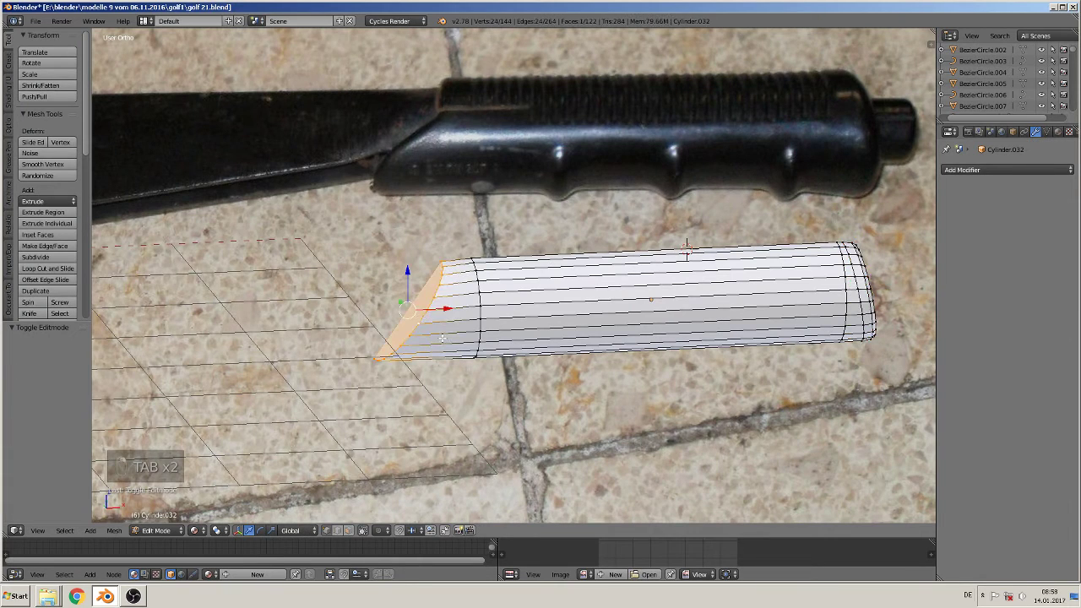
{"action": "key", "text": "ctrl+b"}
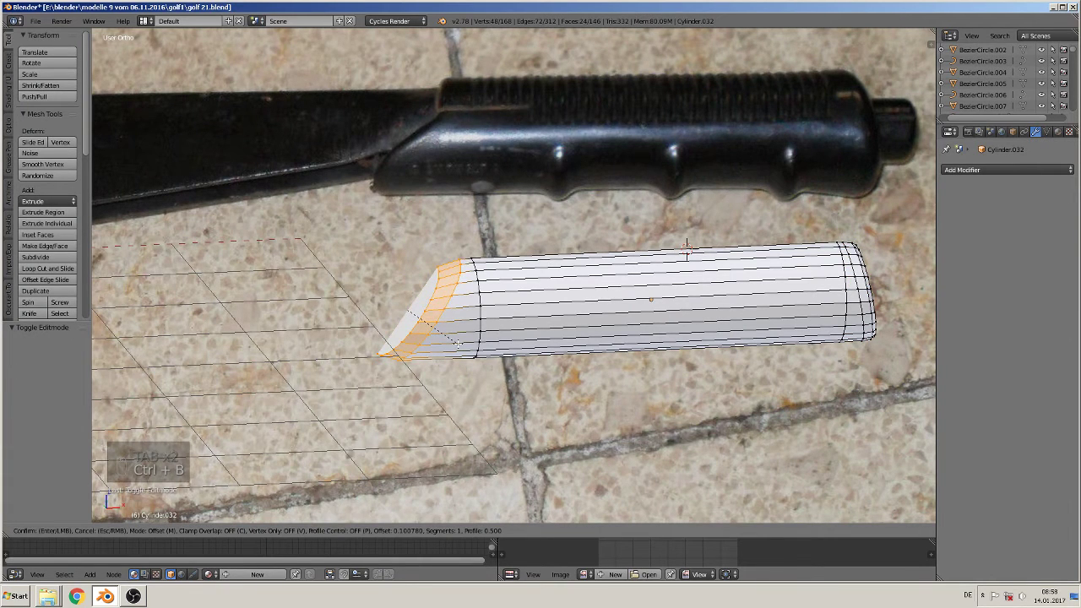
{"action": "scroll", "coordinate": [457, 343], "scroll_direction": "up", "scroll_amount": 1}
{"action": "left_click", "coordinate": [457, 343]}
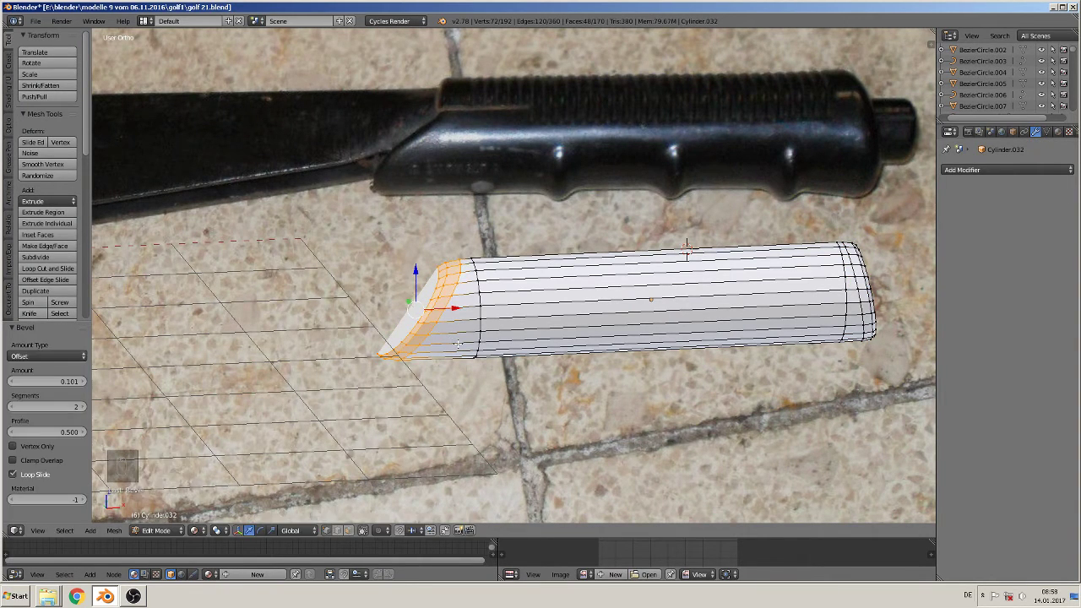
Move the whole grip -2.384 along Y in front of the reference photo and return to the front view.
{"action": "key", "text": "Tab"}
{"action": "scroll", "coordinate": [458, 345], "scroll_direction": "down", "scroll_amount": 3}
{"action": "middle_click_drag", "start_coordinate": [478, 355], "coordinate": [424, 362]}
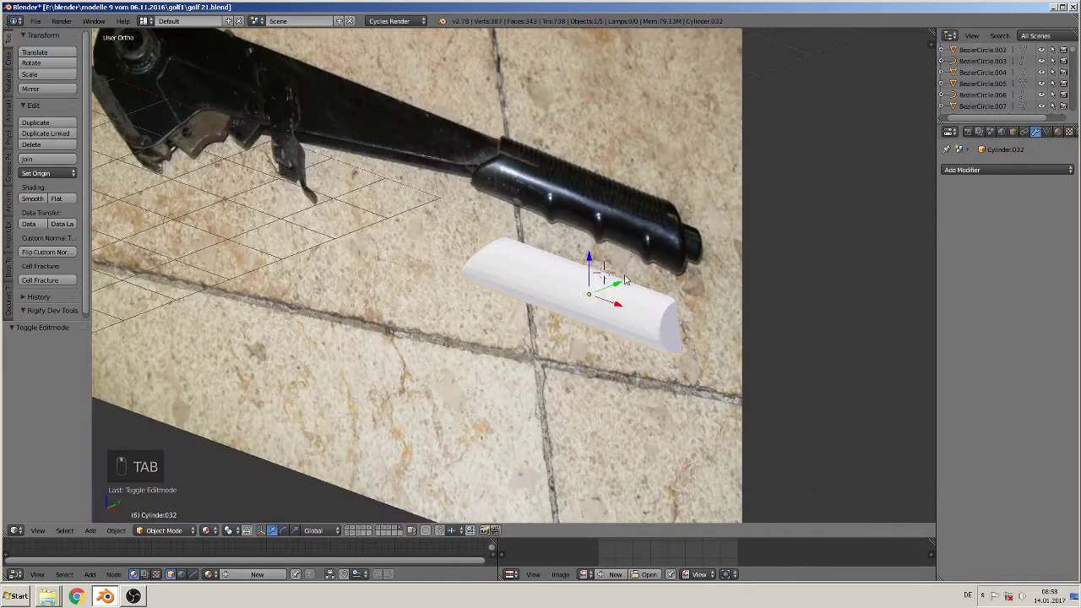
{"action": "left_click_drag", "start_coordinate": [622, 277], "coordinate": [507, 323]}
{"action": "middle_click_drag", "start_coordinate": [507, 324], "coordinate": [579, 323]}
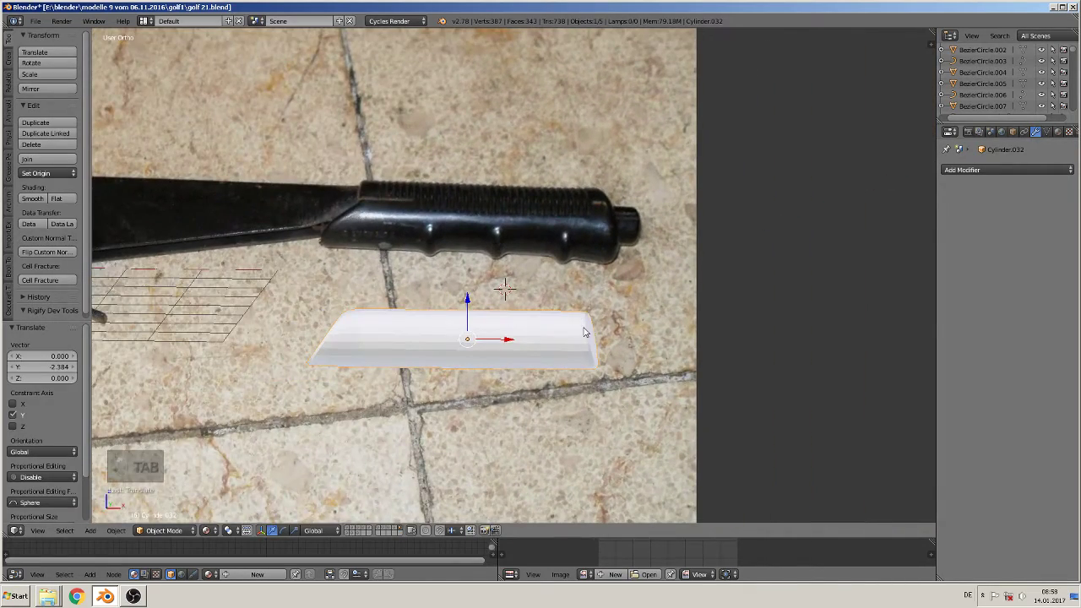
{"action": "key", "text": "KP_1"}
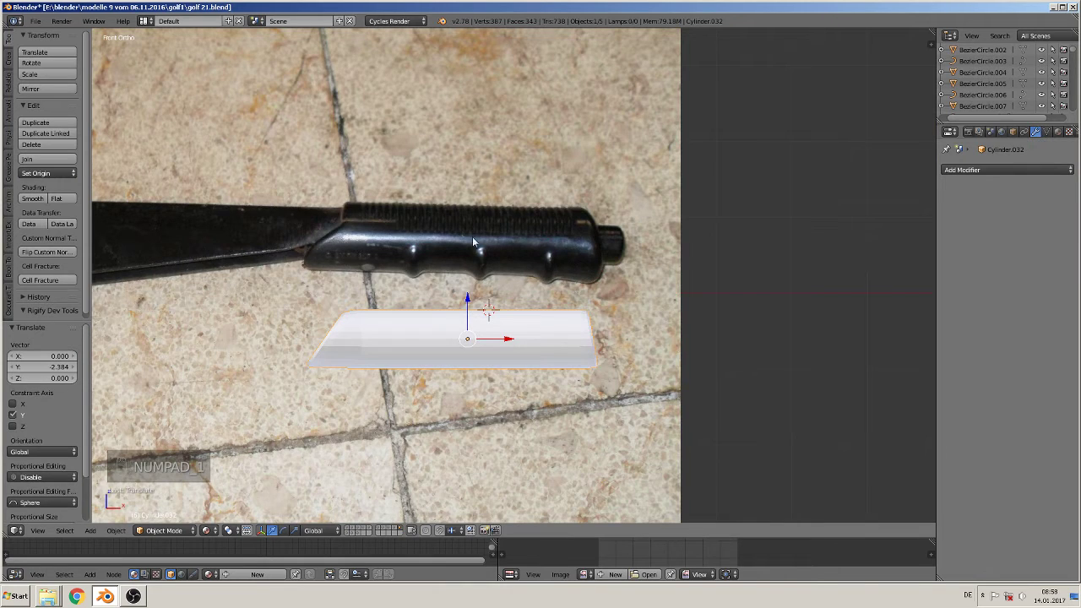
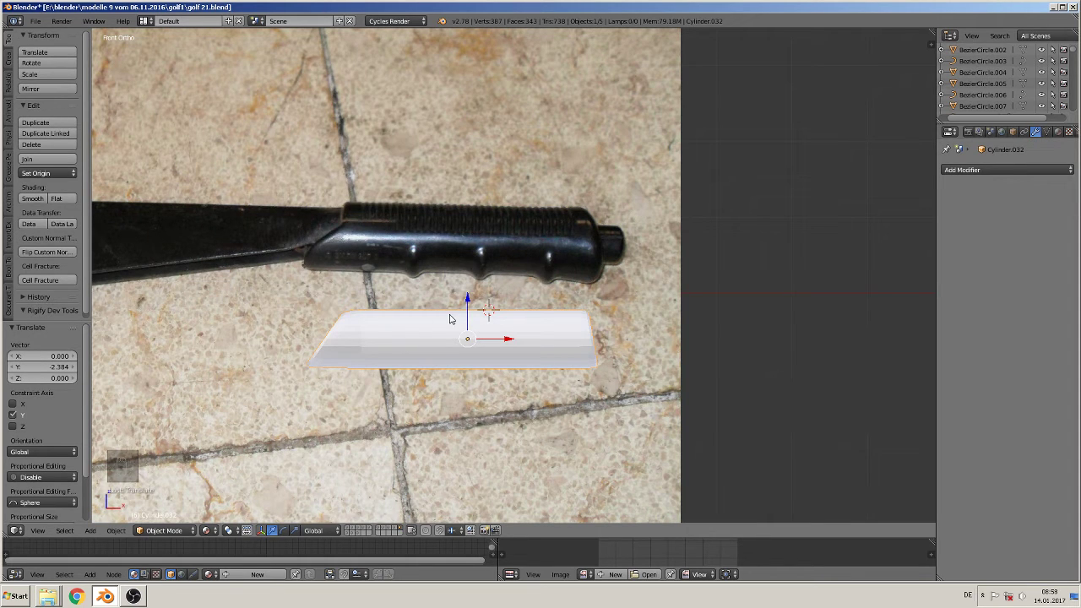
Add two closely spaced loop cuts below the photographed grip's first finger ridge, sliding them by 0.576 and about 0.853.
{"action": "key", "text": "Tab"}
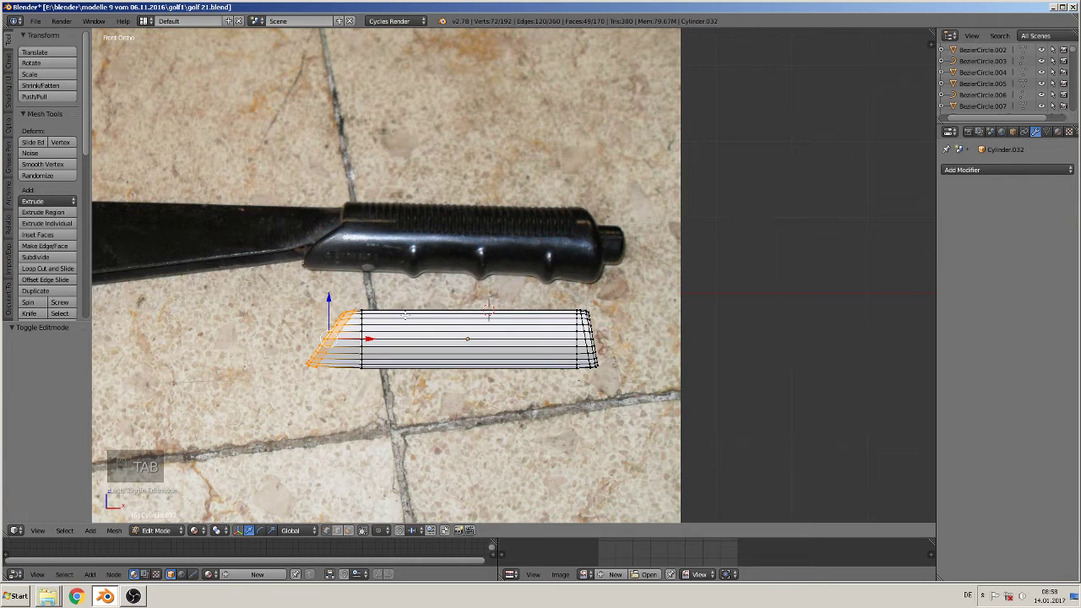
{"action": "key", "text": "ctrl+r"}
{"action": "left_click", "coordinate": [488, 314]}
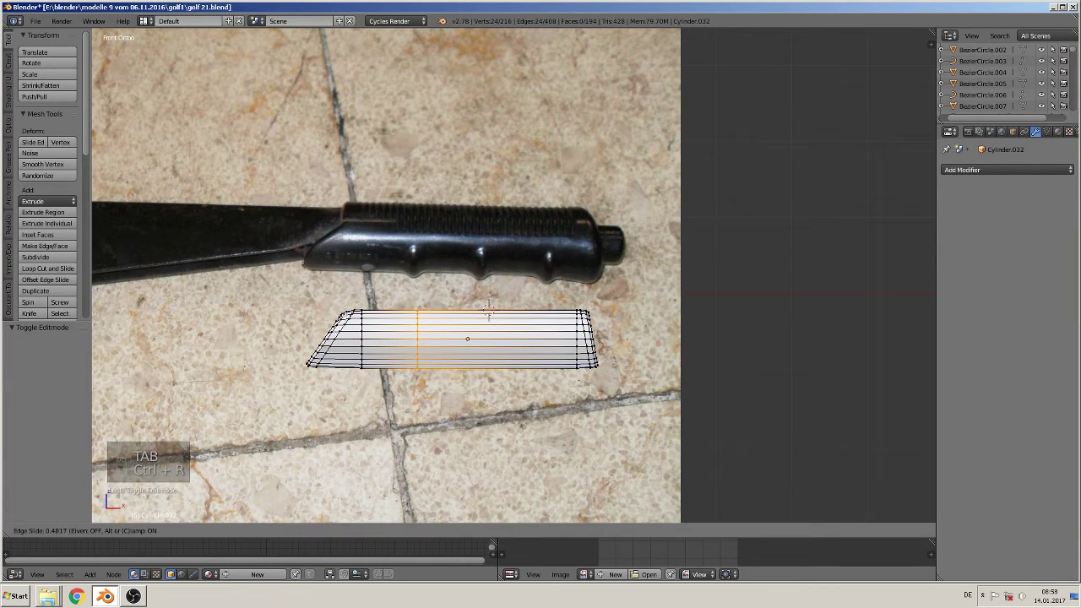
{"action": "left_click", "coordinate": [486, 314]}
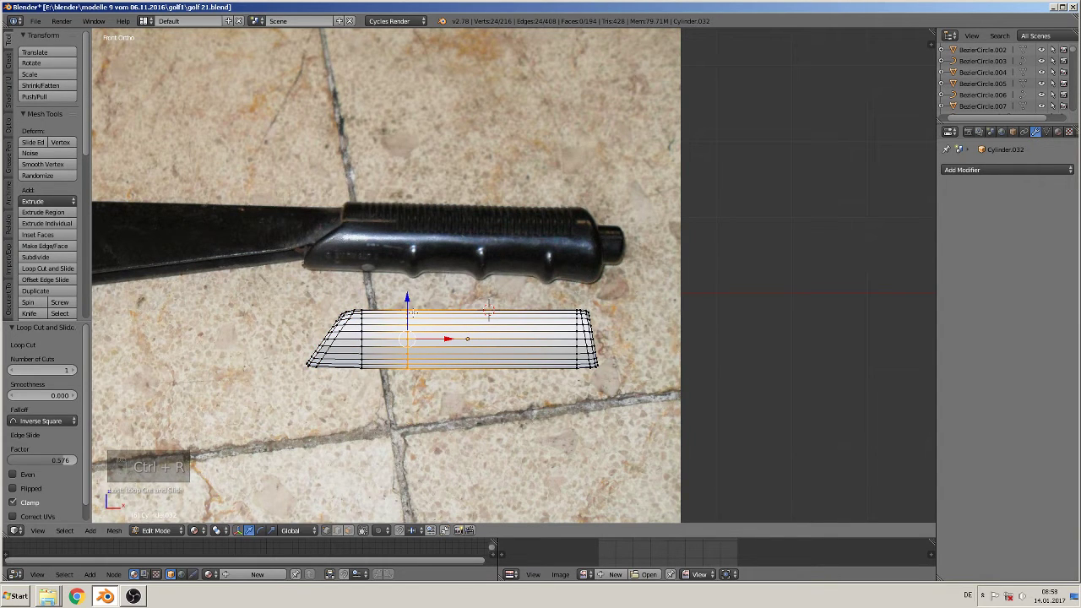
{"action": "key", "text": "ctrl+r"}
{"action": "left_click", "coordinate": [416, 313]}
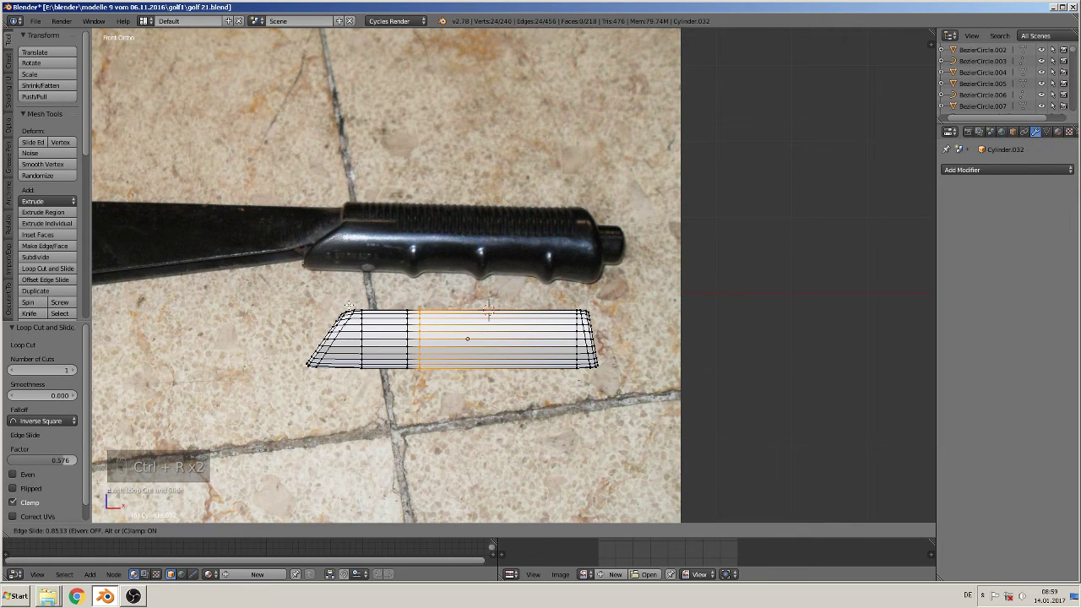
{"action": "left_click", "coordinate": [348, 305]}
Add two closely spaced loop cuts below the middle finger ridge, sliding them by 0.331 and about 0.73.
{"action": "key", "text": "ctrl+r"}
{"action": "left_click", "coordinate": [473, 321]}
{"action": "left_click", "coordinate": [440, 303]}
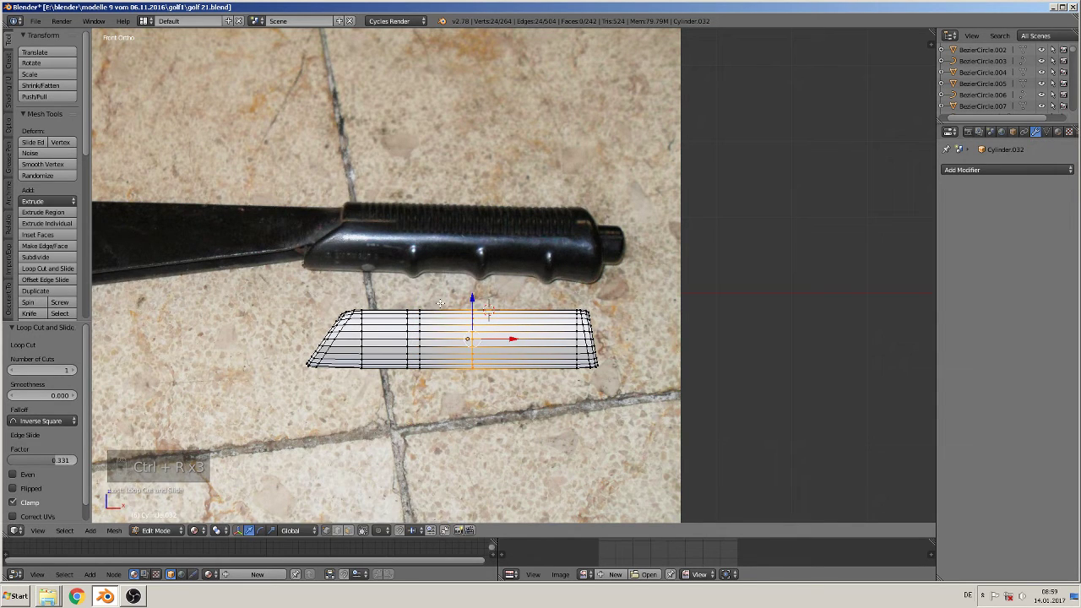
{"action": "key", "text": "ctrl+r"}
{"action": "left_click", "coordinate": [489, 311]}
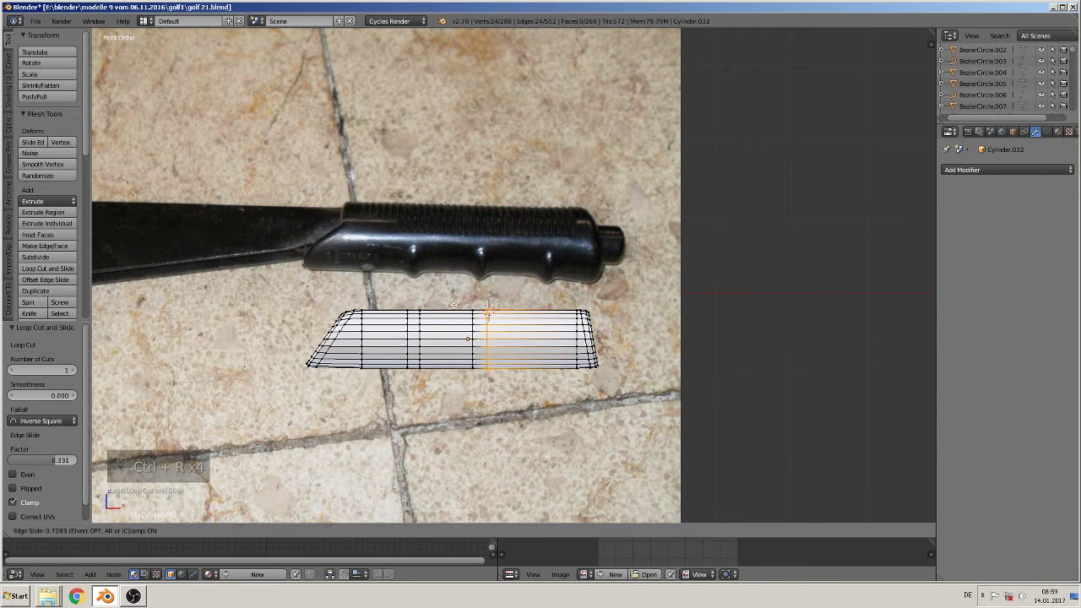
{"action": "left_click", "coordinate": [456, 306]}
Add two loop cuts below the finger ridge nearest the right end, sliding them by -0.563 and -0.597.
{"action": "key", "text": "ctrl+r"}
{"action": "left_click", "coordinate": [542, 310]}
{"action": "left_click", "coordinate": [562, 309]}
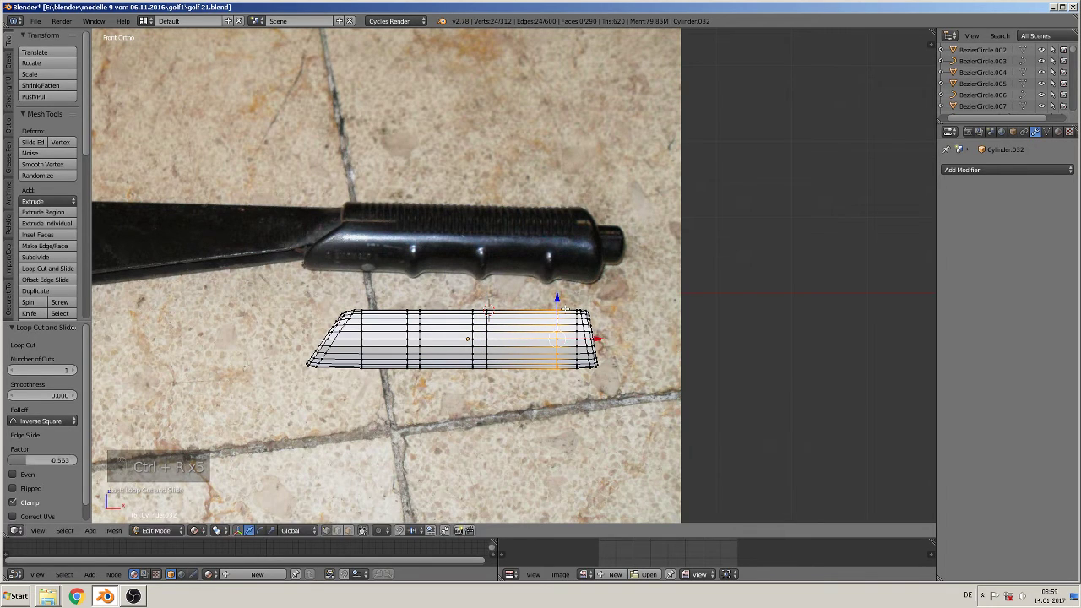
{"action": "key", "text": "ctrl+r"}
{"action": "left_click", "coordinate": [549, 312]}
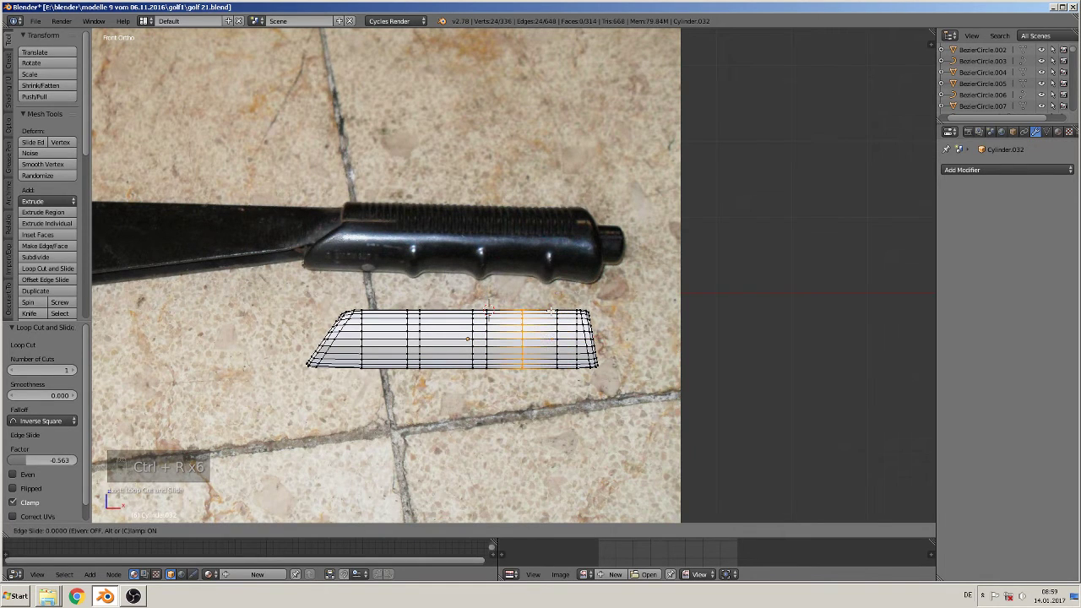
{"action": "left_click", "coordinate": [488, 311]}
Clear the edge selection on the grip and switch to face selection for picking faces on its underside.
{"action": "middle_click_drag", "start_coordinate": [488, 311], "coordinate": [489, 363]}
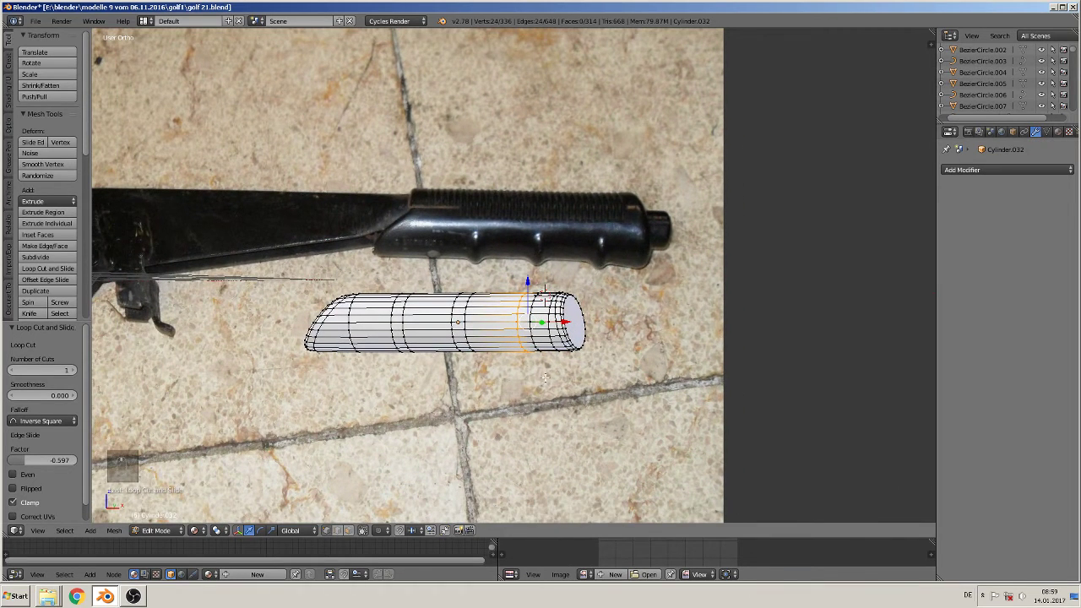
{"action": "scroll", "coordinate": [545, 378], "scroll_direction": "up", "scroll_amount": 1}
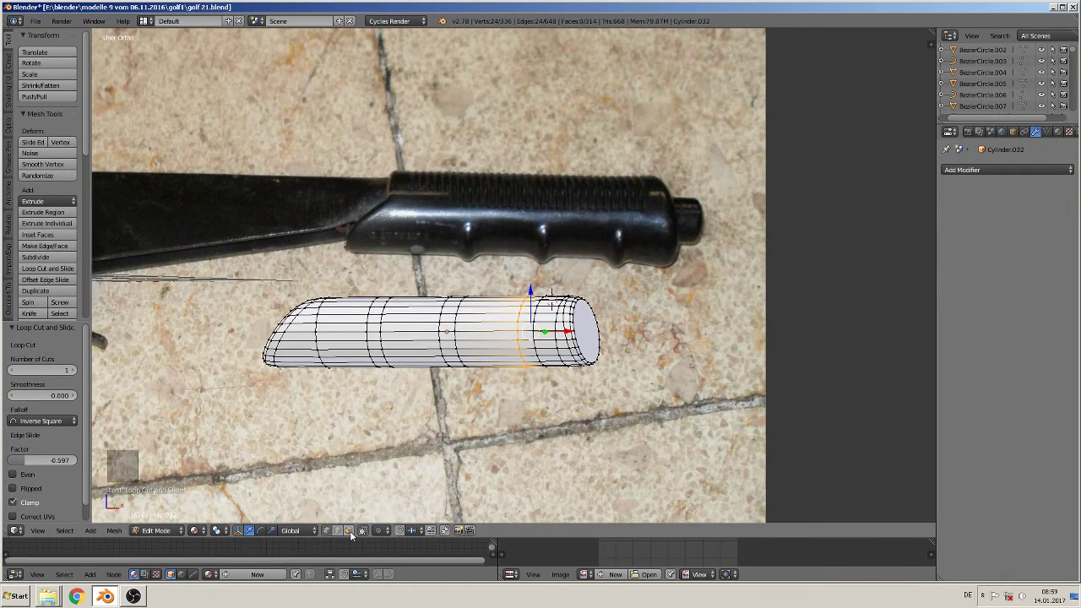
{"action": "key", "text": "a"}
{"action": "middle_click_drag", "start_coordinate": [364, 507], "coordinate": [314, 355]}
{"action": "middle_click_drag", "start_coordinate": [393, 373], "coordinate": [395, 373]}
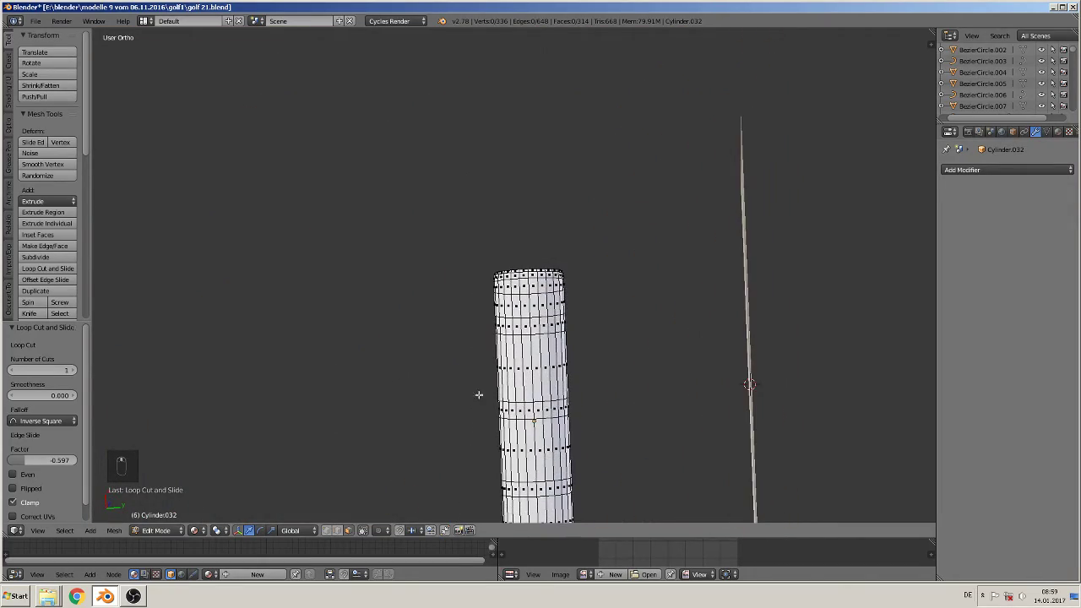
{"action": "middle_click_drag", "start_coordinate": [538, 413], "coordinate": [554, 319], "text": "shift"}
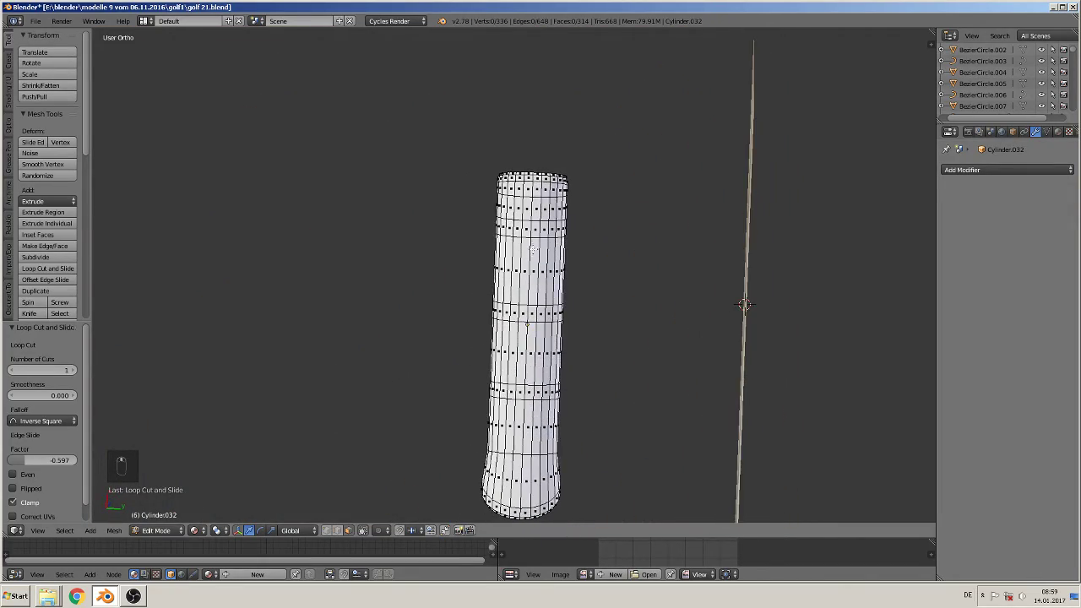
{"action": "scroll", "coordinate": [532, 248], "scroll_direction": "up", "scroll_amount": 2}
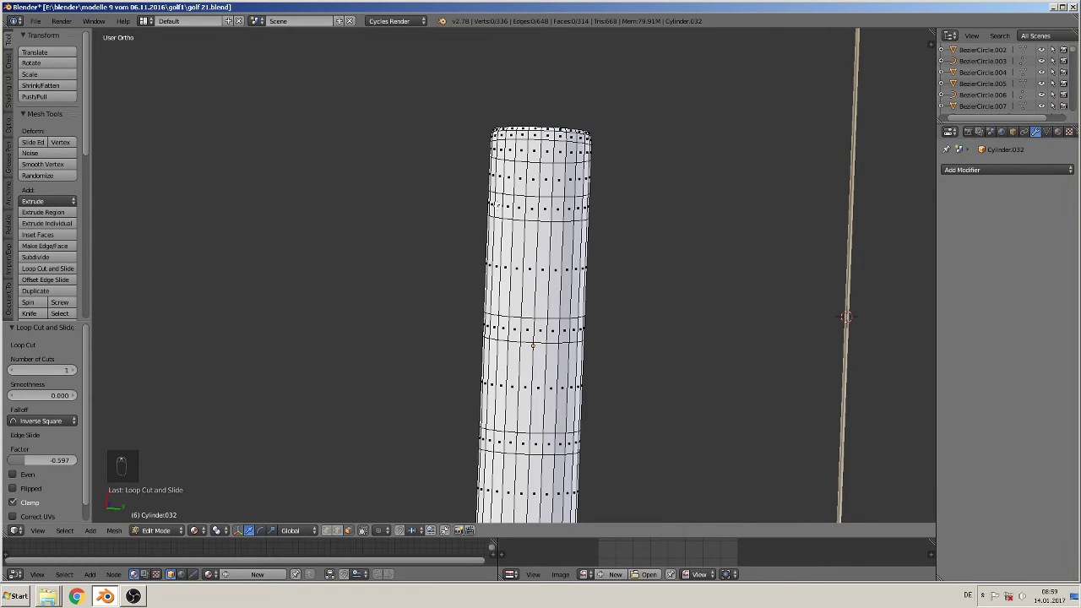
Try to select the underside faces of the two narrow bands nearest the flat end with shortest-path picking.
{"action": "right_click", "coordinate": [498, 206]}
{"action": "right_click", "coordinate": [509, 209], "text": "shift"}
{"action": "right_click", "coordinate": [579, 209], "text": "ctrl"}
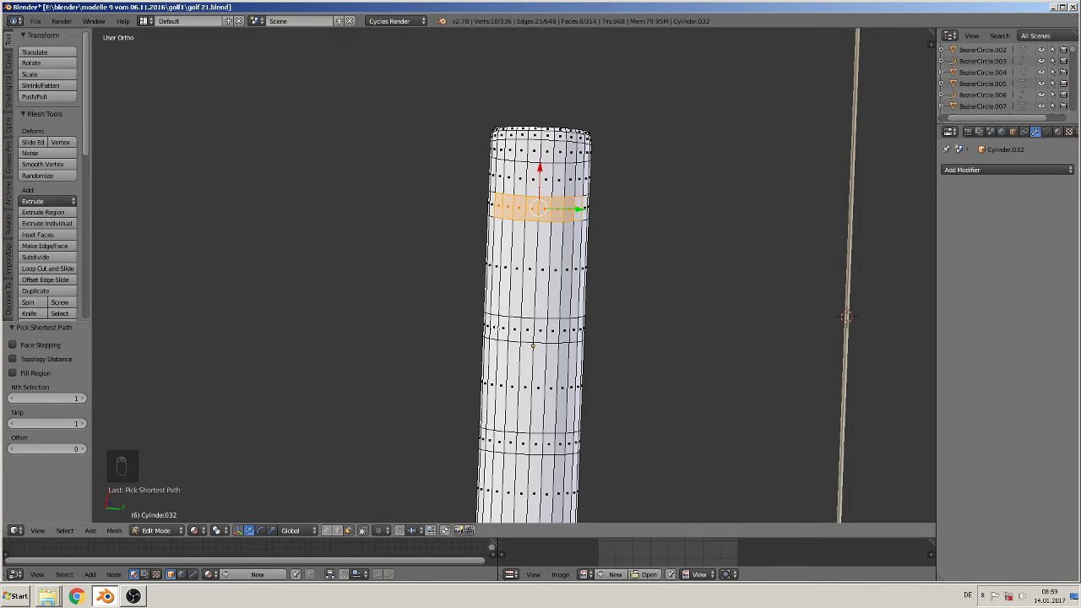
{"action": "right_click", "coordinate": [495, 327]}
{"action": "right_click", "coordinate": [571, 330], "text": "ctrl"}
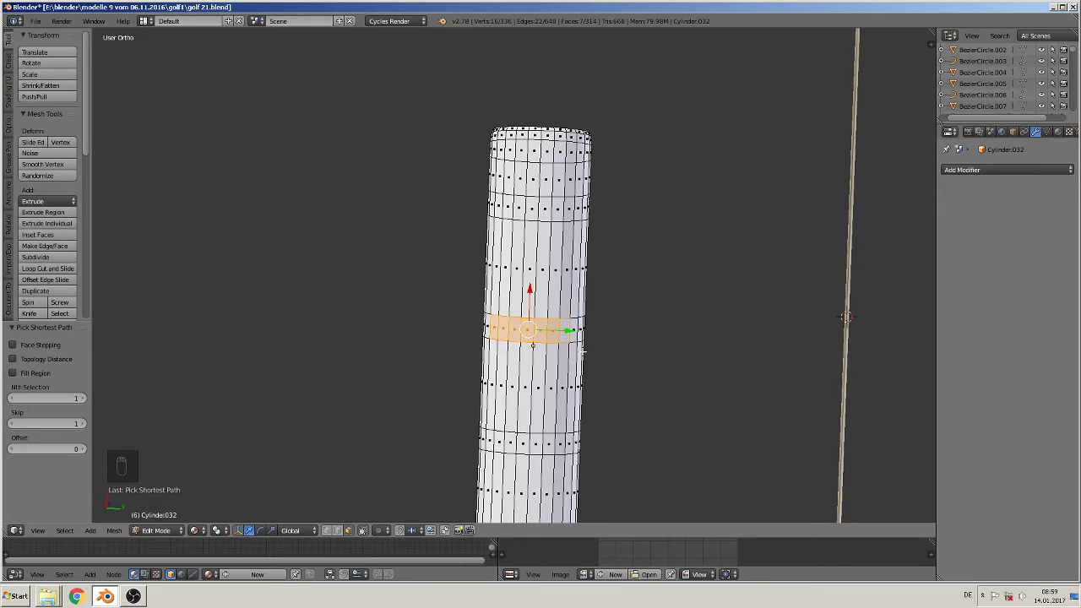
{"action": "right_click", "coordinate": [536, 212], "text": "ctrl+shift"}
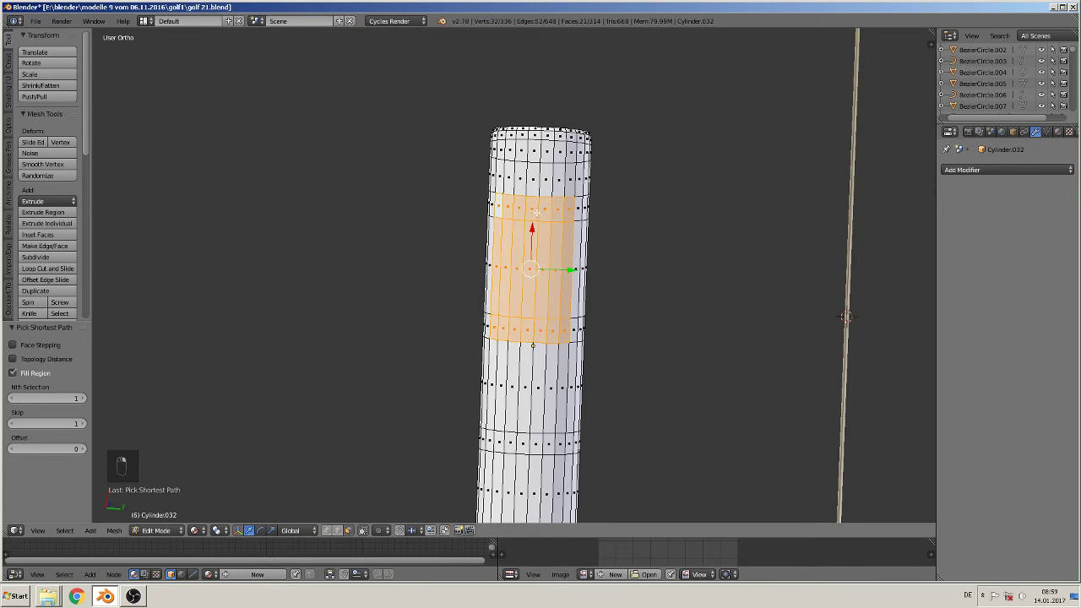
{"action": "right_click", "coordinate": [532, 210]}
{"action": "right_click", "coordinate": [504, 207]}
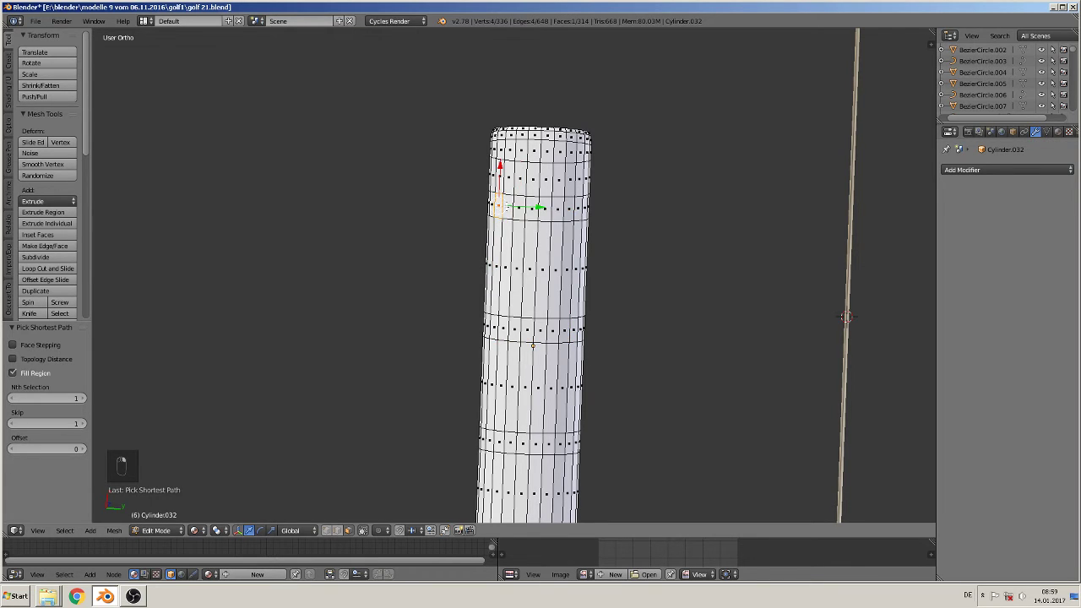
Select eight adjoining underside faces in the narrow band nearest the grip's flat end.
{"action": "right_click", "coordinate": [507, 207]}
{"action": "right_click", "coordinate": [519, 208], "text": "shift"}
{"action": "right_click", "coordinate": [534, 210], "text": "shift"}
{"action": "right_click", "coordinate": [547, 210], "text": "shift"}
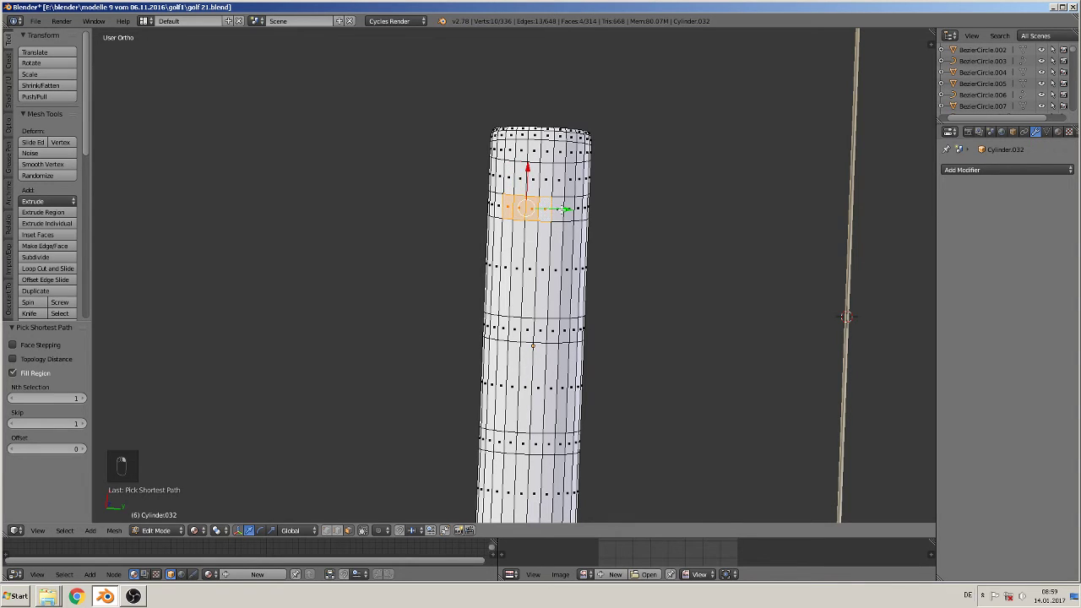
{"action": "right_click", "coordinate": [559, 211], "text": "shift"}
{"action": "right_click", "coordinate": [571, 211], "text": "shift"}
{"action": "right_click", "coordinate": [582, 210], "text": "shift"}
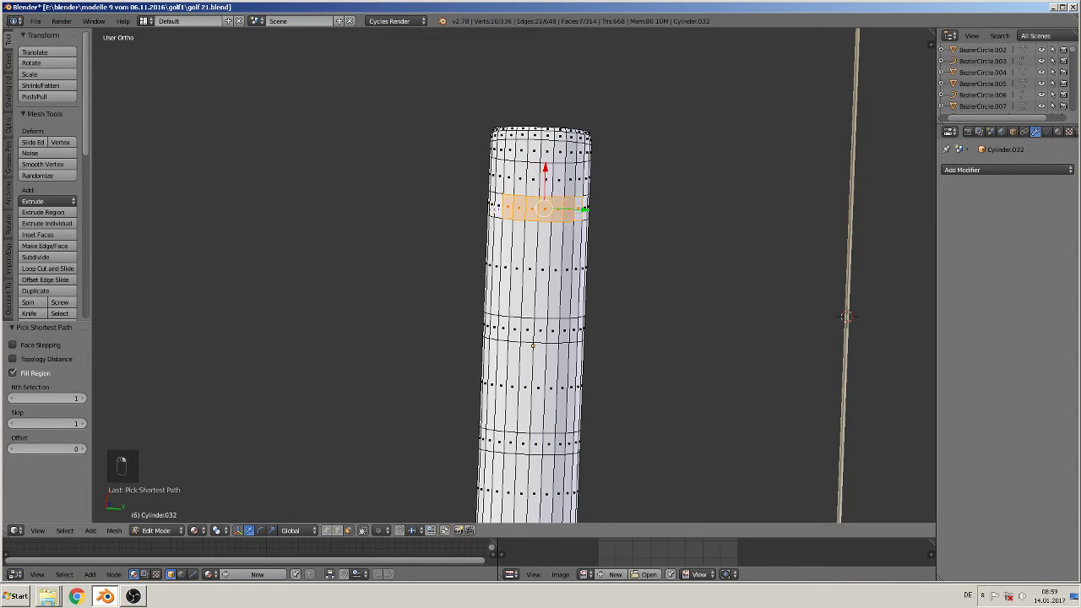
{"action": "right_click", "coordinate": [494, 208], "text": "shift"}
{"action": "right_click", "coordinate": [499, 207], "text": "shift"}
{"action": "right_click", "coordinate": [493, 209], "text": "shift"}
Add the eight matching underside faces of the middle narrow band to the selection.
{"action": "right_click", "coordinate": [494, 326], "text": "shift"}
{"action": "right_click", "coordinate": [504, 328], "text": "shift"}
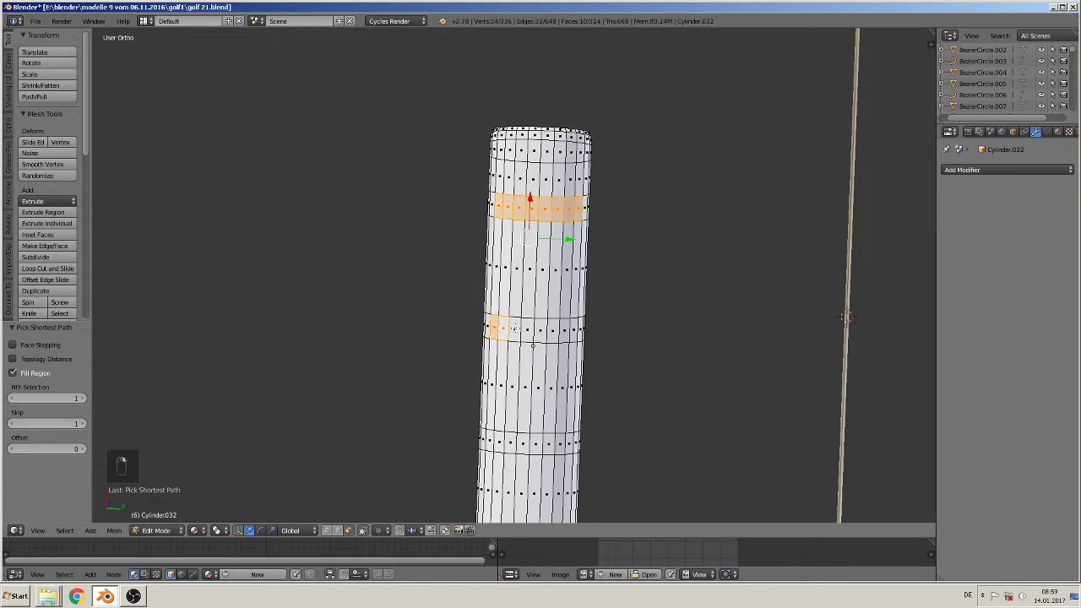
{"action": "right_click", "coordinate": [515, 328], "text": "shift"}
{"action": "right_click", "coordinate": [527, 328], "text": "shift"}
{"action": "right_click", "coordinate": [539, 328], "text": "shift"}
{"action": "right_click", "coordinate": [549, 329], "text": "shift"}
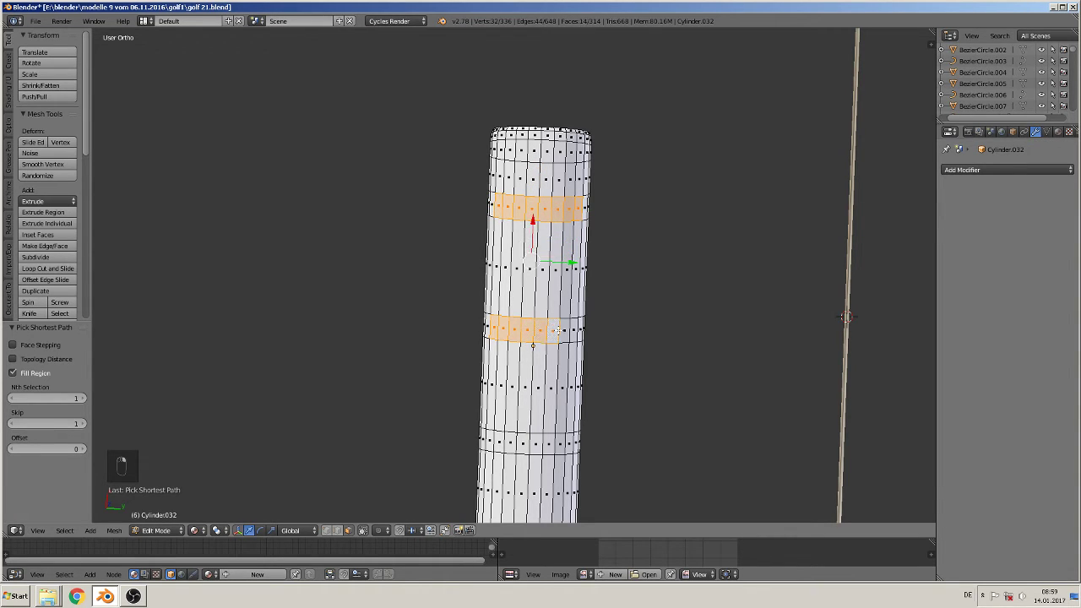
{"action": "right_click", "coordinate": [560, 329], "text": "shift"}
{"action": "right_click", "coordinate": [571, 331], "text": "shift"}
Add the underside faces of the narrow band nearest the slanted end to the selection.
{"action": "scroll", "coordinate": [603, 355], "scroll_direction": "down", "scroll_amount": 3, "text": "shift"}
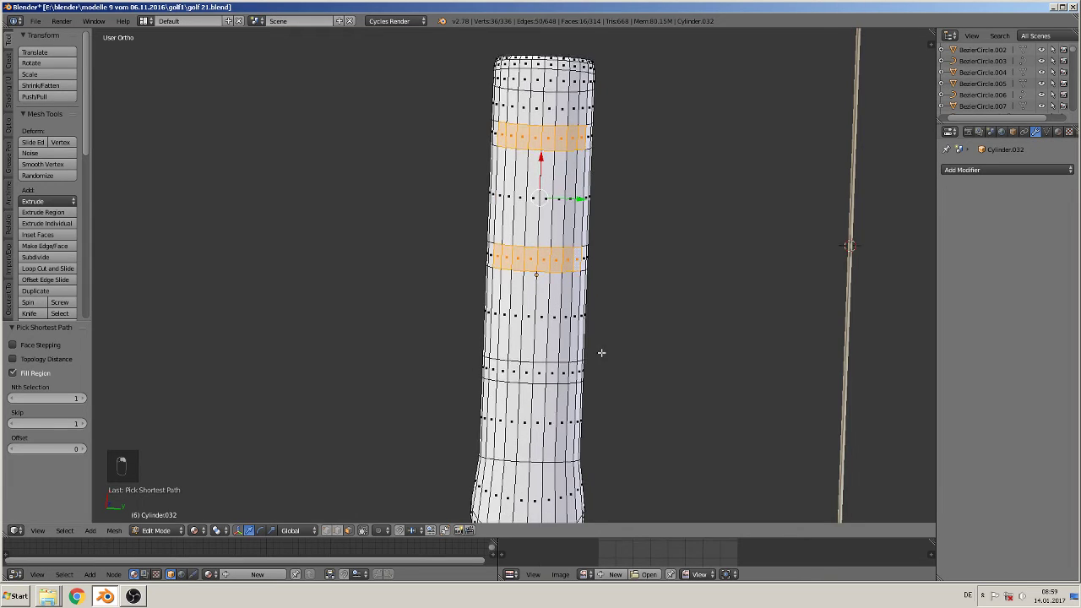
{"action": "right_click", "coordinate": [494, 314], "text": "shift"}
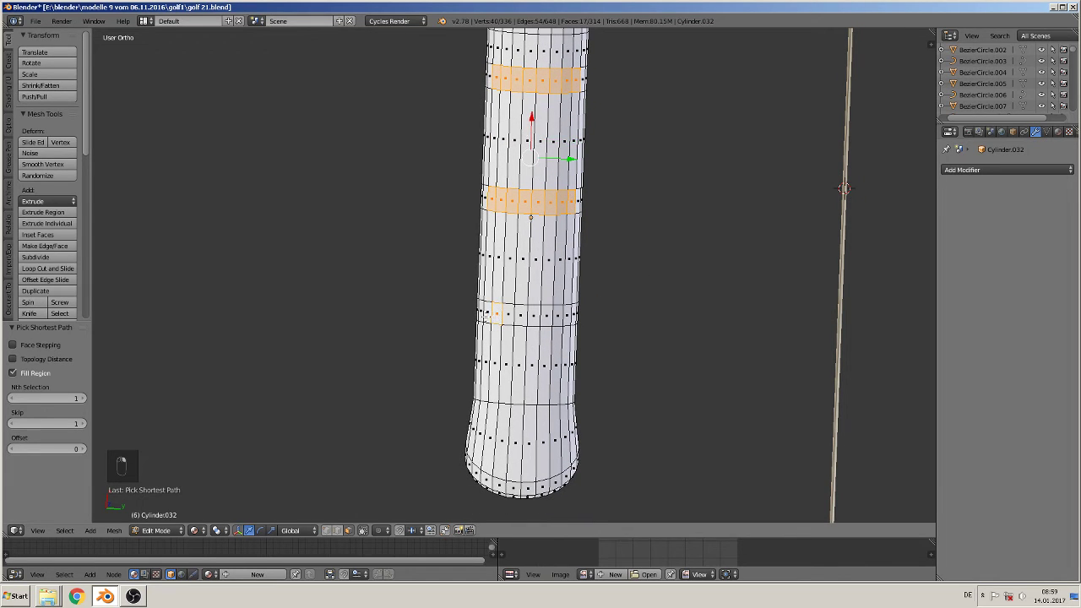
{"action": "right_click", "coordinate": [498, 314], "text": "shift"}
{"action": "right_click", "coordinate": [518, 316], "text": "shift"}
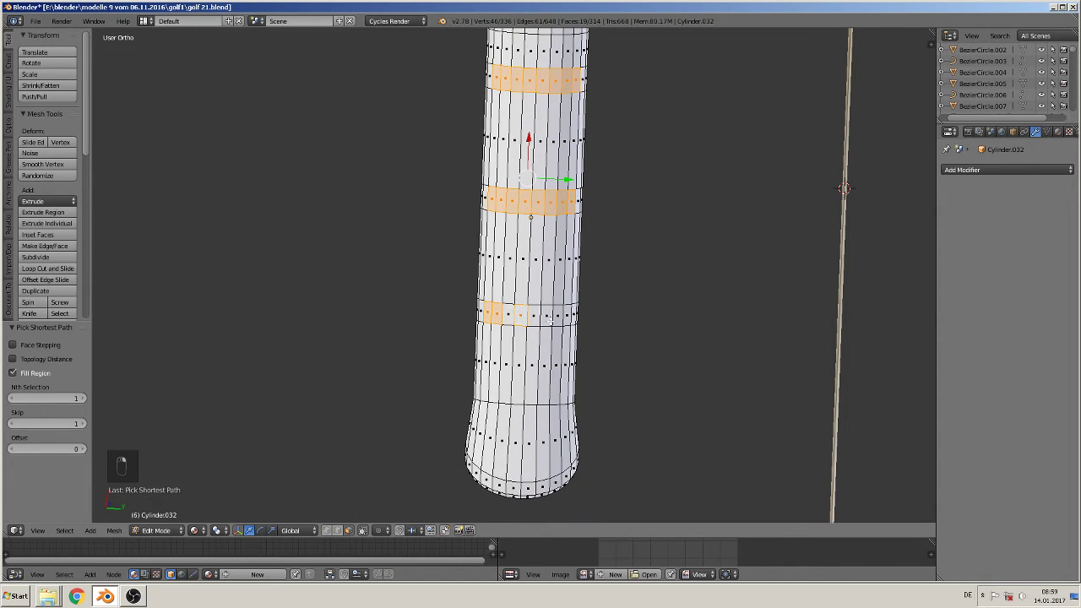
{"action": "right_click", "coordinate": [535, 316], "text": "shift"}
{"action": "right_click", "coordinate": [553, 316], "text": "shift"}
{"action": "right_click", "coordinate": [565, 315], "text": "shift"}
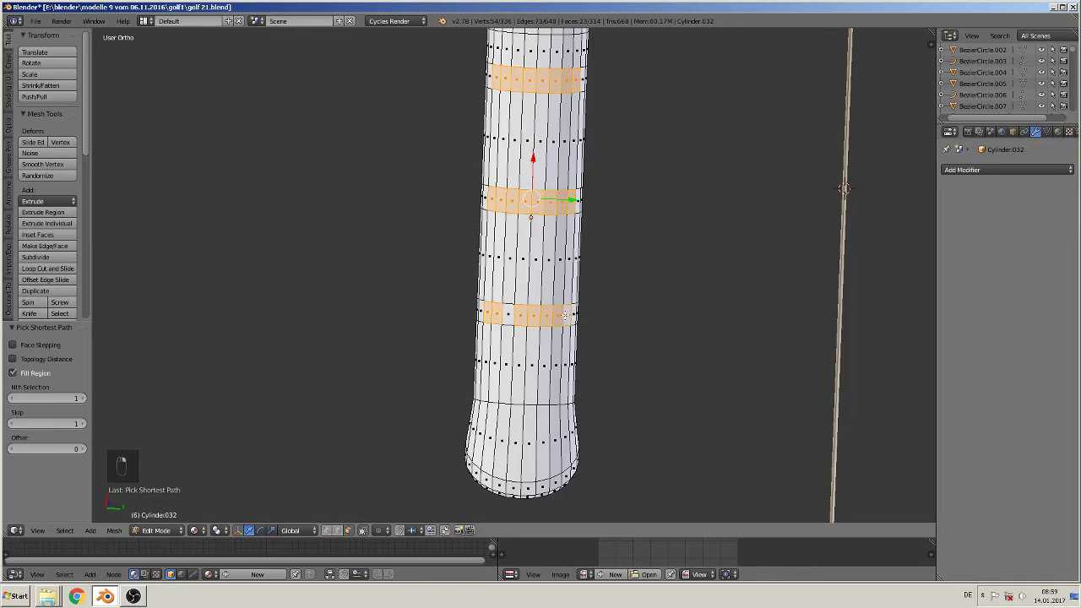
{"action": "right_click", "coordinate": [508, 317], "text": "shift"}
Extrude the three selected face strips and move them -0.056 along Z to form the finger ridges.
{"action": "middle_click_drag", "start_coordinate": [508, 317], "coordinate": [464, 470]}
{"action": "scroll", "coordinate": [550, 394], "scroll_direction": "down", "scroll_amount": 2}
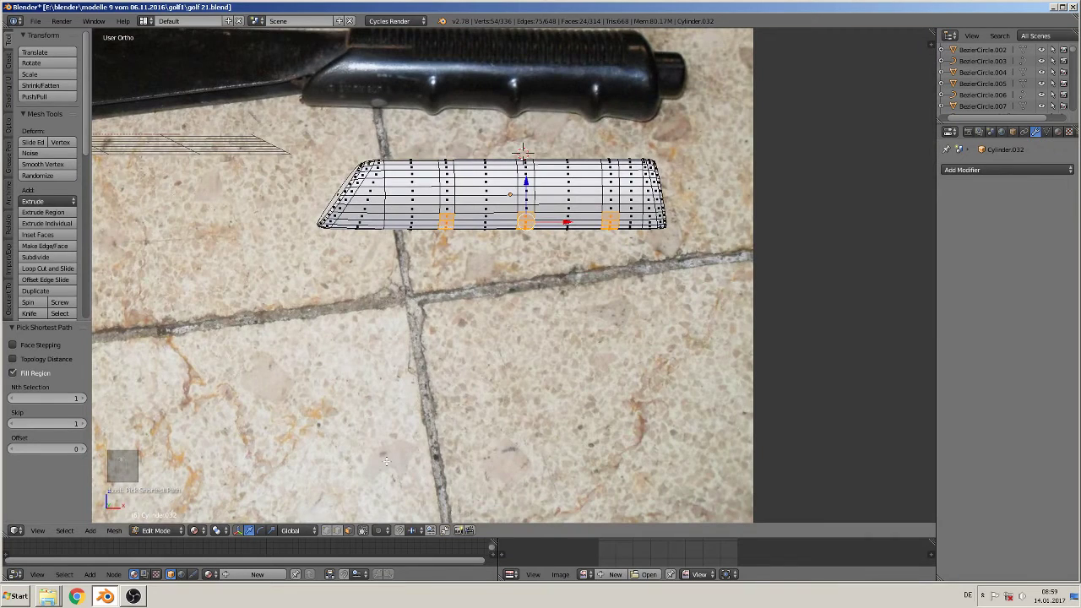
{"action": "key", "text": "e"}
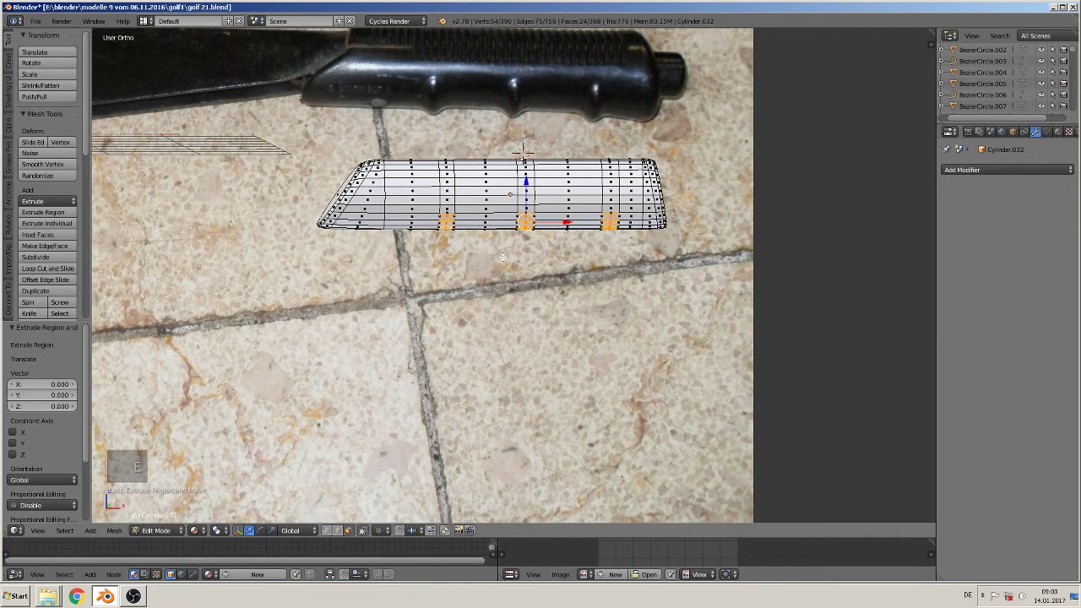
{"action": "key", "text": "g"}
{"action": "key", "text": "z"}
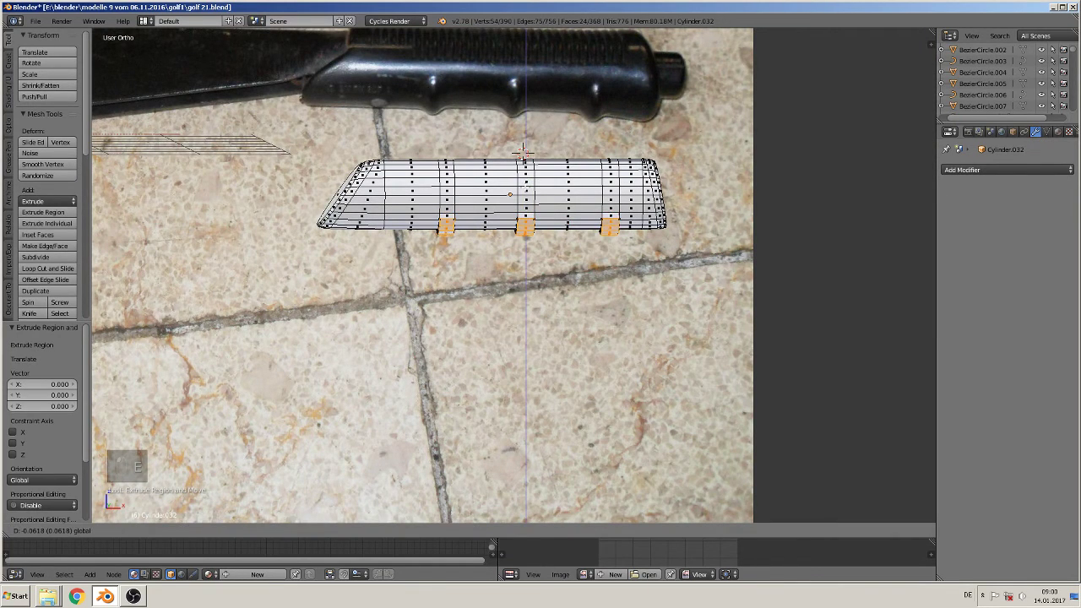
{"action": "left_click", "coordinate": [526, 191]}
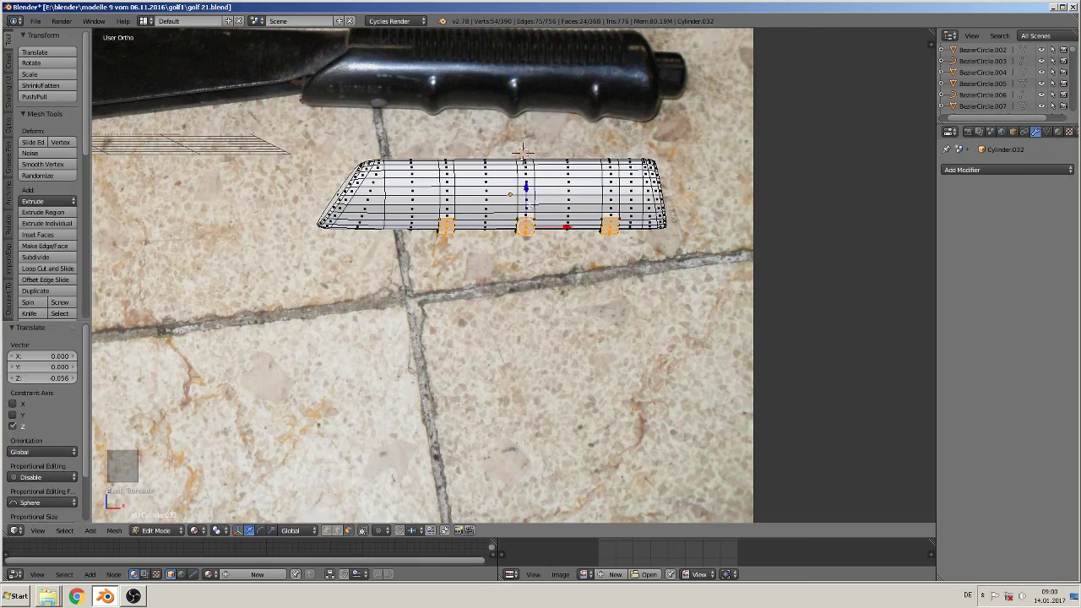
{"action": "key", "text": "Tab"}
{"action": "middle_click_drag", "start_coordinate": [535, 266], "coordinate": [486, 275]}
{"action": "scroll", "coordinate": [485, 274], "scroll_direction": "up", "scroll_amount": 4}
{"action": "key", "text": "Tab"}
{"action": "scroll", "coordinate": [519, 247], "scroll_direction": "up", "scroll_amount": 3}
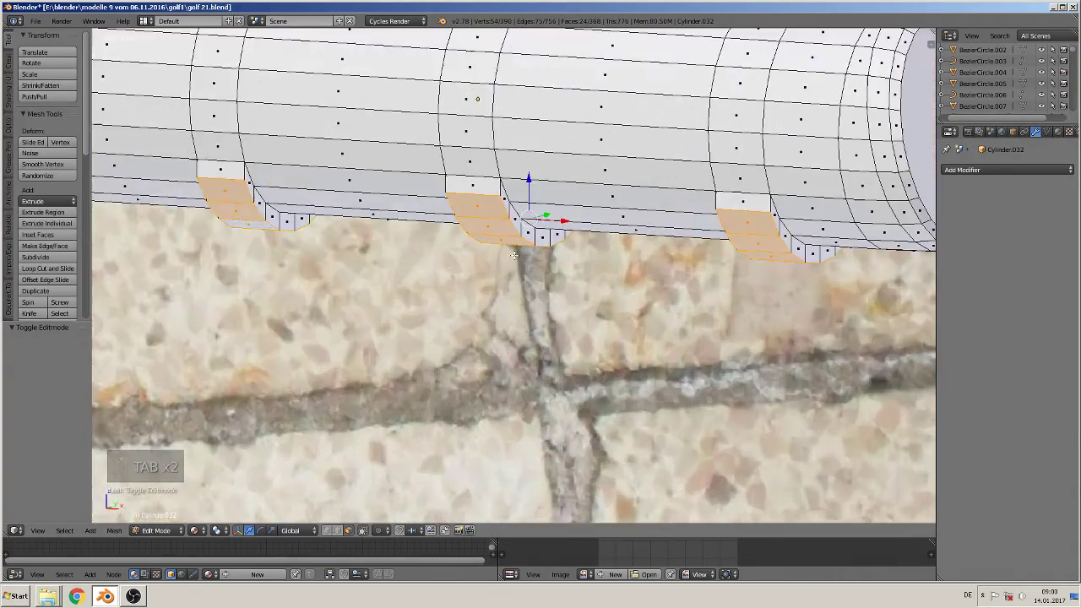
Bevel the outer rim edges of the middle finger ridge with three segments and move the result 0.005 along Z.
{"action": "left_click", "coordinate": [338, 532]}
{"action": "right_click", "coordinate": [504, 206], "text": "alt"}
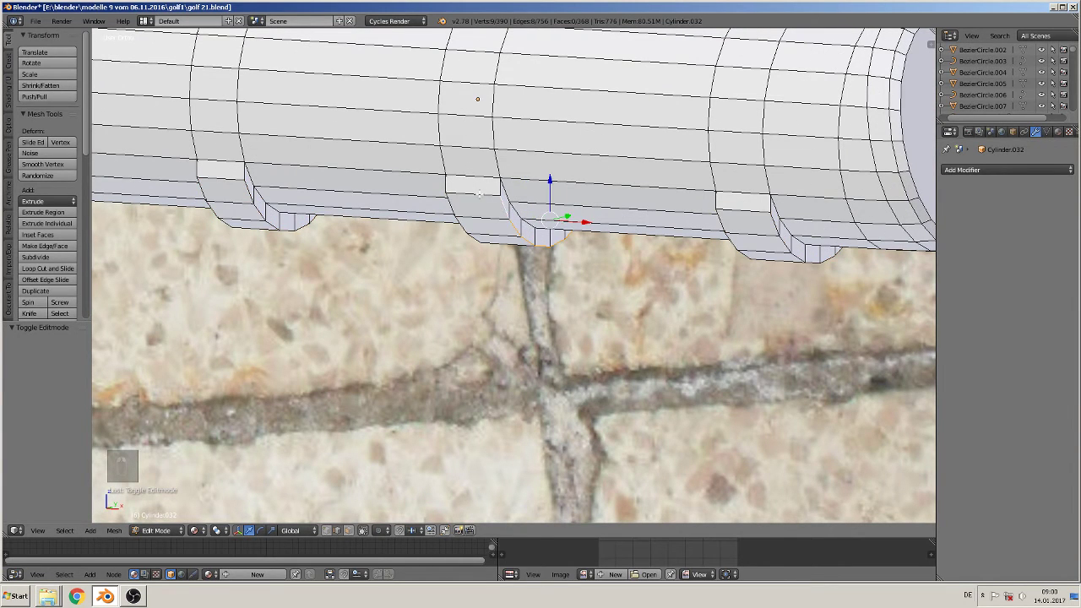
{"action": "right_click", "coordinate": [480, 194], "text": "shift"}
{"action": "right_click", "coordinate": [453, 210], "text": "alt+shift"}
{"action": "middle_click_drag", "start_coordinate": [468, 233], "coordinate": [321, 184]}
{"action": "right_click", "coordinate": [620, 162], "text": "shift"}
{"action": "middle_click_drag", "start_coordinate": [619, 161], "coordinate": [642, 226]}
{"action": "key", "text": "ctrl+b"}
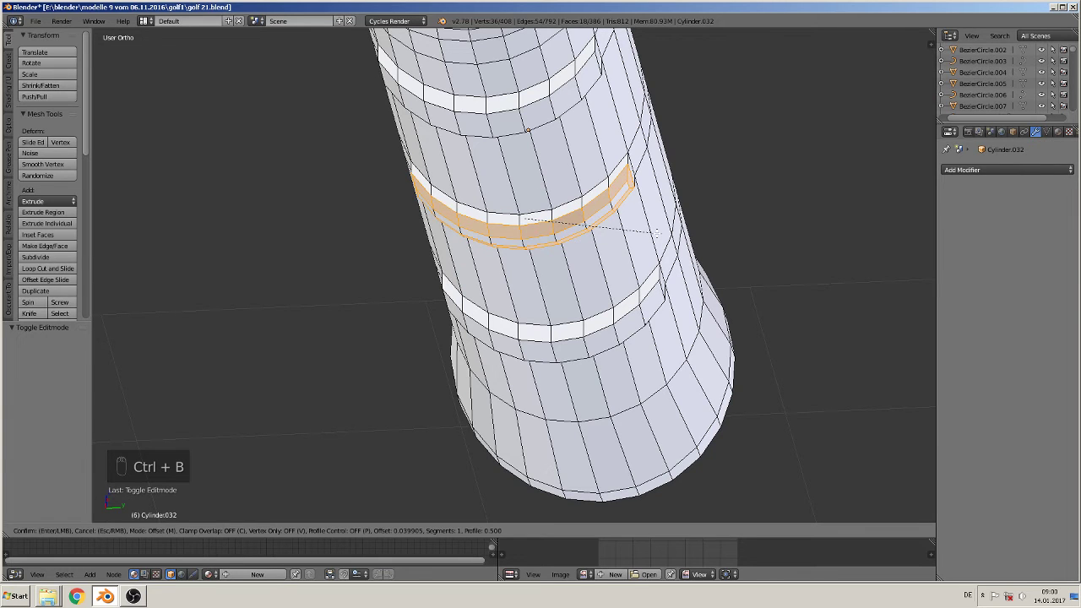
{"action": "scroll", "coordinate": [657, 233], "scroll_direction": "up", "scroll_amount": 2}
{"action": "left_click", "coordinate": [657, 233]}
{"action": "middle_click_drag", "start_coordinate": [609, 230], "coordinate": [511, 176]}
{"action": "left_click_drag", "start_coordinate": [522, 175], "coordinate": [519, 175]}
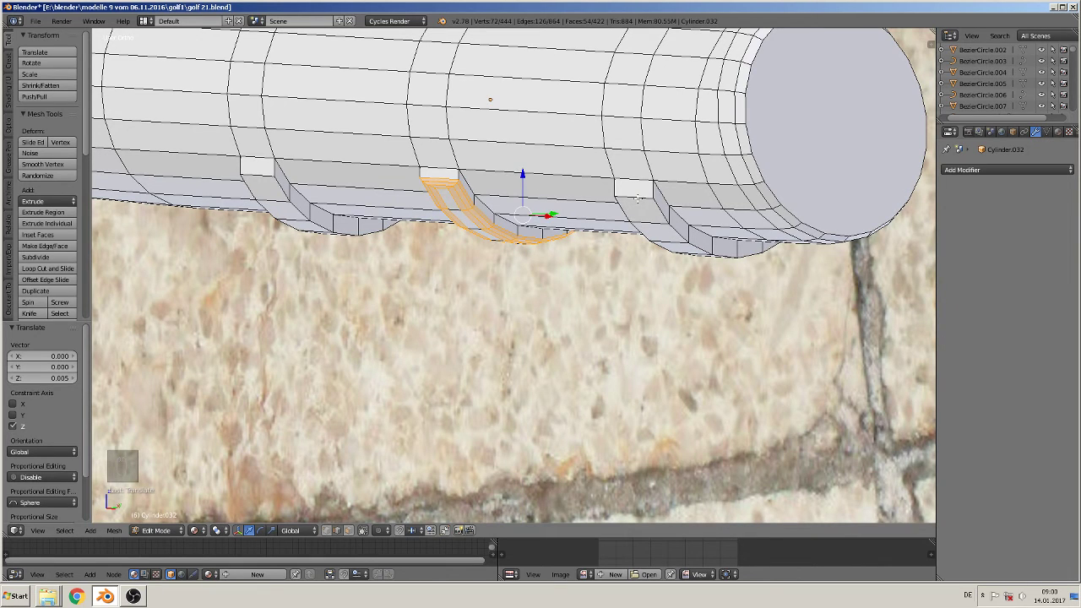
Bevel the outer rim edges of the finger ridge nearest the flat end by 0.052 with three segments.
{"action": "right_click", "coordinate": [638, 199]}
{"action": "right_click", "coordinate": [654, 207], "text": "alt"}
{"action": "right_click", "coordinate": [624, 212], "text": "alt"}
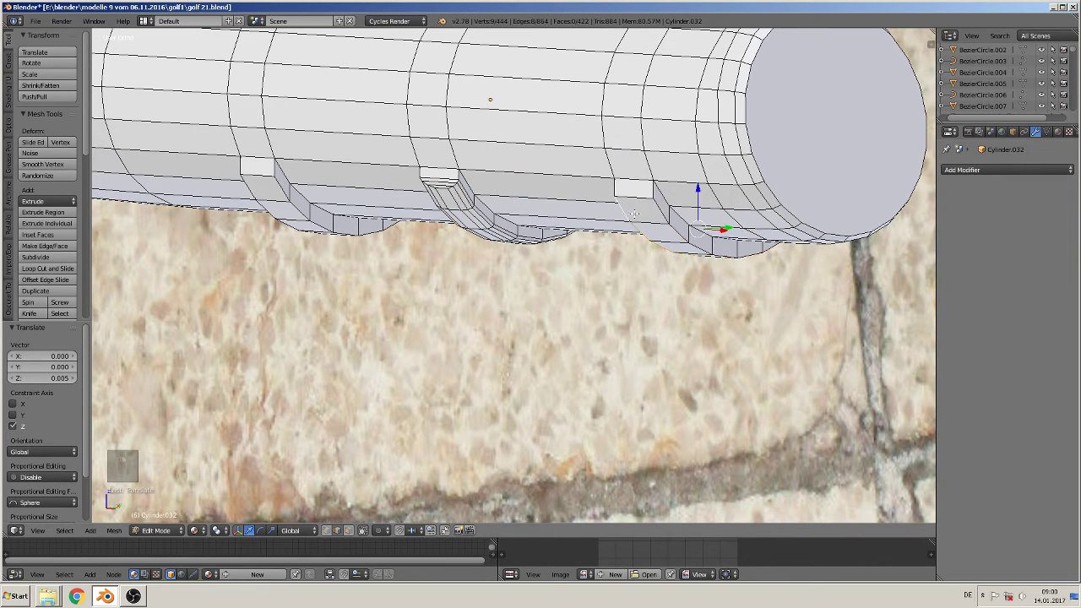
{"action": "right_click", "coordinate": [660, 211], "text": "alt+shift"}
{"action": "right_click", "coordinate": [641, 200], "text": "shift"}
{"action": "middle_click_drag", "start_coordinate": [678, 238], "coordinate": [714, 183], "text": "shift"}
{"action": "key", "text": "ctrl+b"}
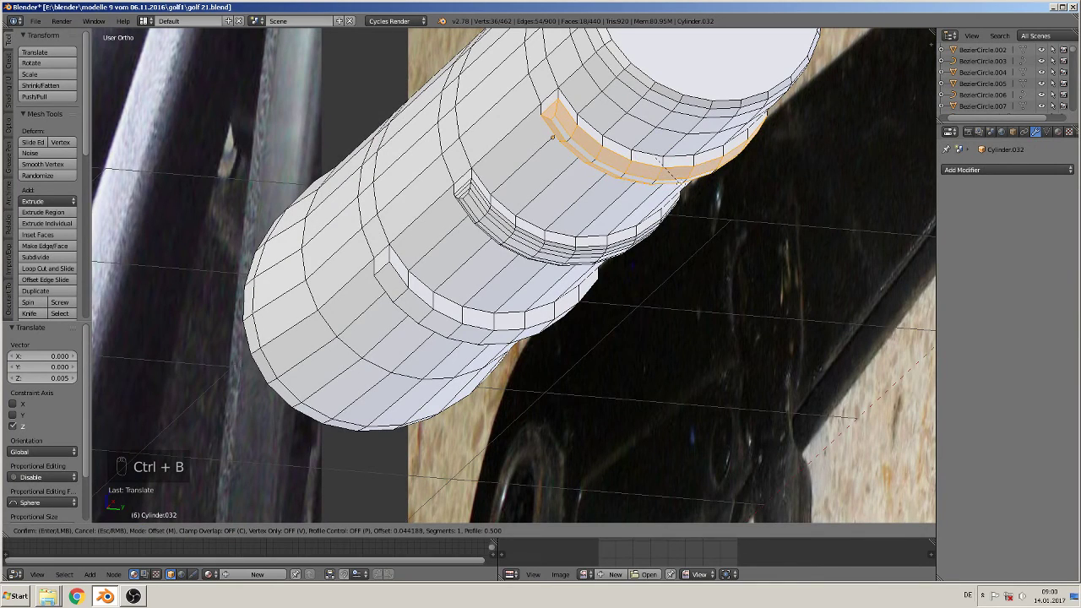
{"action": "scroll", "coordinate": [642, 161], "scroll_direction": "up", "scroll_amount": 2}
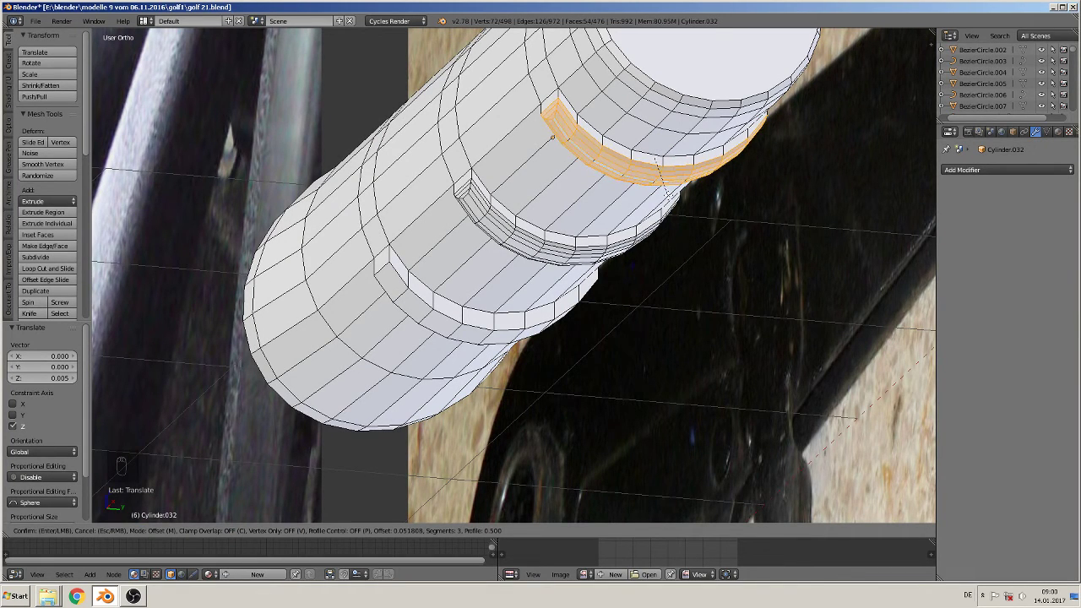
{"action": "left_click", "coordinate": [668, 196]}
Bevel the outer rim edges of the finger ridge nearest the slanted end with three segments.
{"action": "scroll", "coordinate": [669, 196], "scroll_direction": "down", "scroll_amount": 1}
{"action": "middle_click_drag", "start_coordinate": [669, 195], "coordinate": [791, 184], "text": "shift"}
{"action": "scroll", "coordinate": [791, 184], "scroll_direction": "up", "scroll_amount": 2}
{"action": "right_click", "coordinate": [552, 256], "text": "alt"}
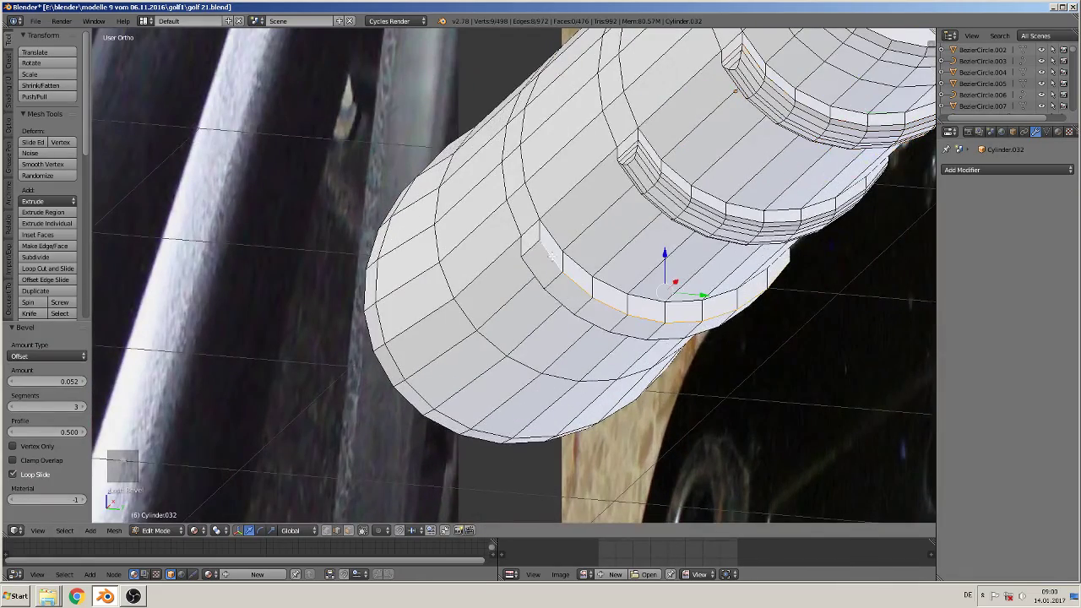
{"action": "right_click", "coordinate": [541, 276], "text": "alt+shift"}
{"action": "right_click", "coordinate": [532, 245], "text": "shift"}
{"action": "middle_click_drag", "start_coordinate": [613, 282], "coordinate": [684, 237]}
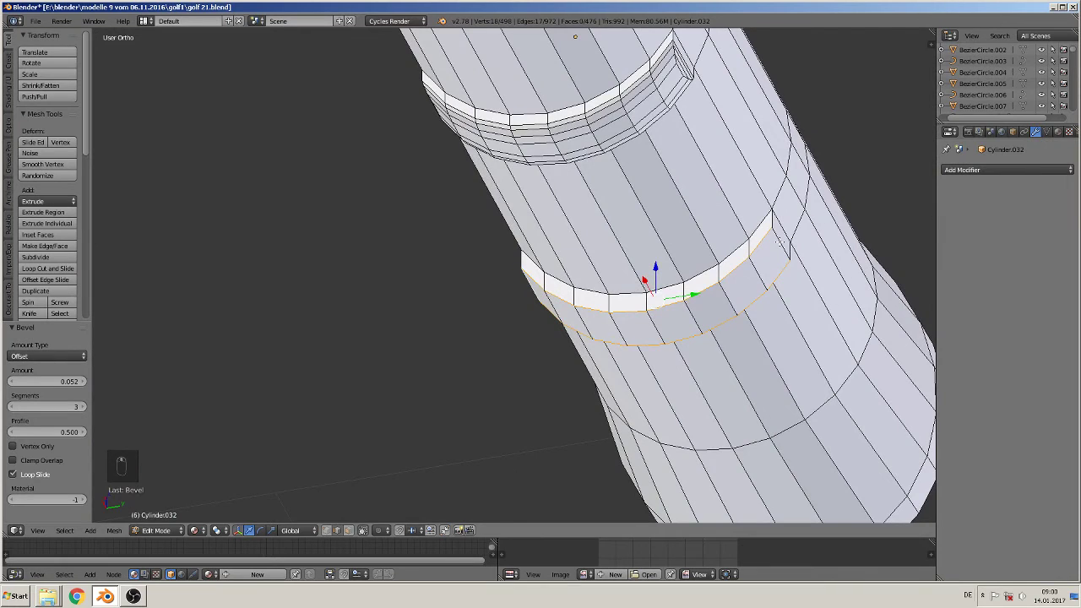
{"action": "right_click", "coordinate": [764, 255], "text": "shift"}
{"action": "key", "text": "ctrl+b"}
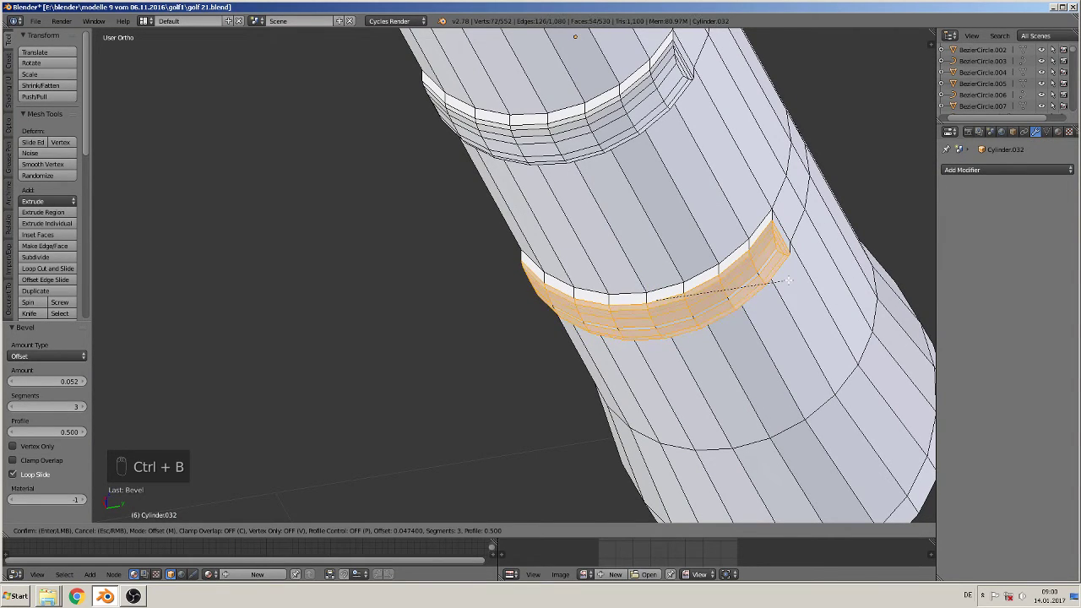
{"action": "left_click", "coordinate": [781, 291]}
Return to Object Mode, apply smooth shading to the grip and compare it with the reference photo.
{"action": "middle_click_drag", "start_coordinate": [782, 291], "coordinate": [844, 333]}
{"action": "key", "text": "Tab"}
{"action": "scroll", "coordinate": [845, 333], "scroll_direction": "down", "scroll_amount": 6}
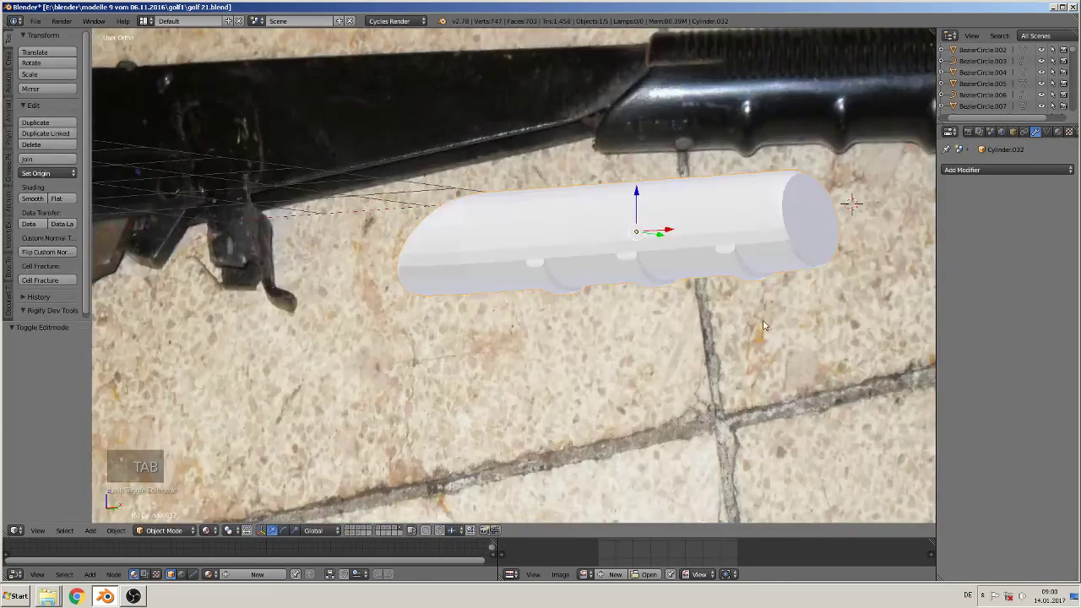
{"action": "middle_click_drag", "start_coordinate": [729, 320], "coordinate": [773, 328]}
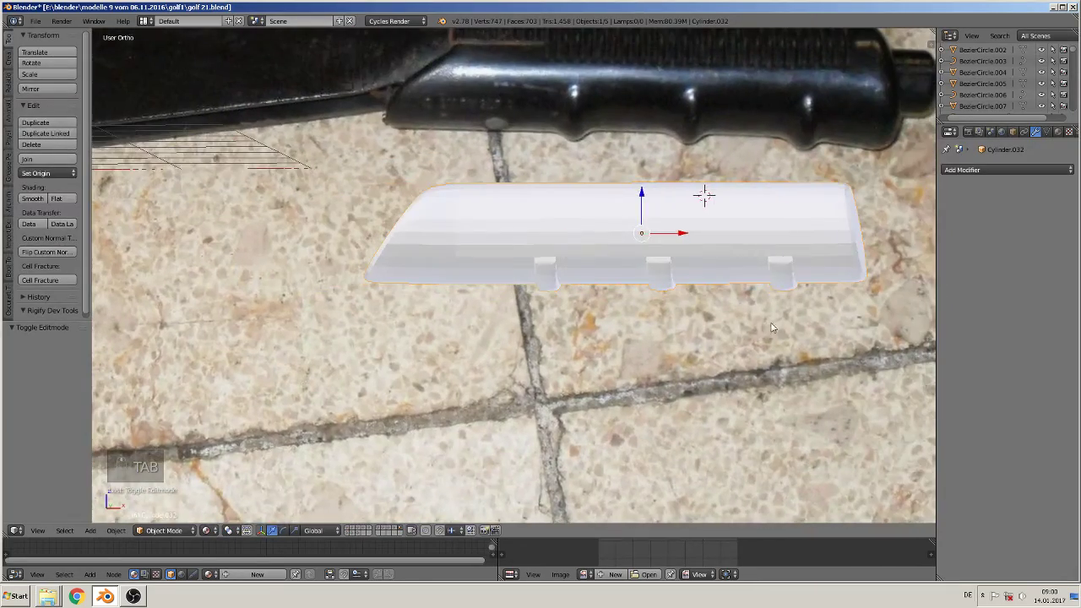
{"action": "left_click", "coordinate": [32, 199]}
{"action": "scroll", "coordinate": [502, 267], "scroll_direction": "down", "scroll_amount": 2}
{"action": "middle_click_drag", "start_coordinate": [476, 270], "coordinate": [489, 272]}
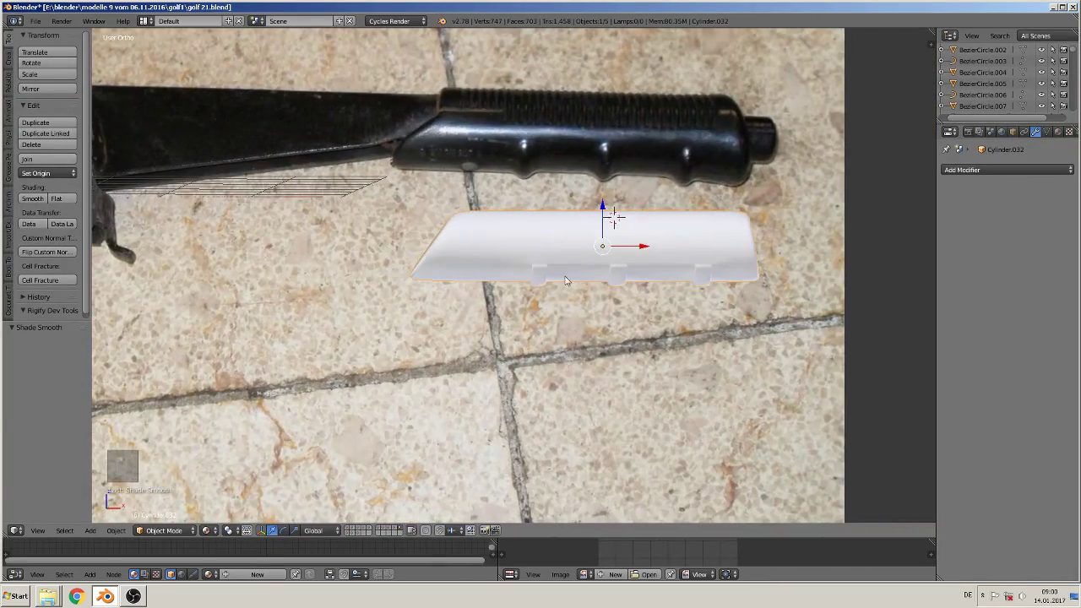
{"action": "middle_click_drag", "start_coordinate": [565, 277], "coordinate": [486, 277], "text": "shift"}
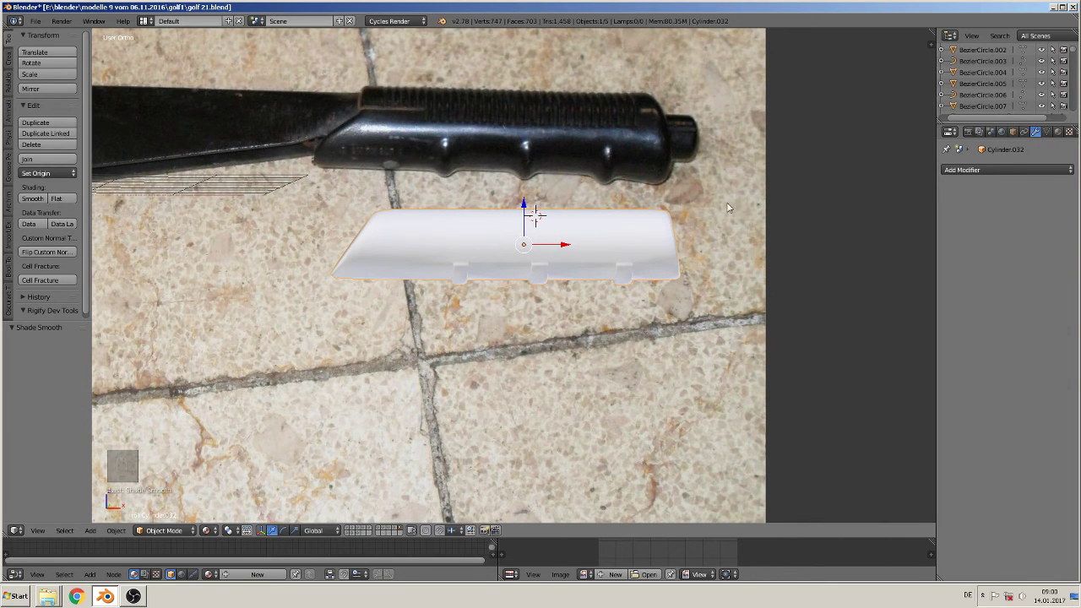
Extrude the face at the grip's flat end and scale it to 0.589 to form an inner ring.
{"action": "middle_click_drag", "start_coordinate": [645, 265], "coordinate": [607, 306], "text": "shift"}
{"action": "scroll", "coordinate": [587, 282], "scroll_direction": "up", "scroll_amount": 1}
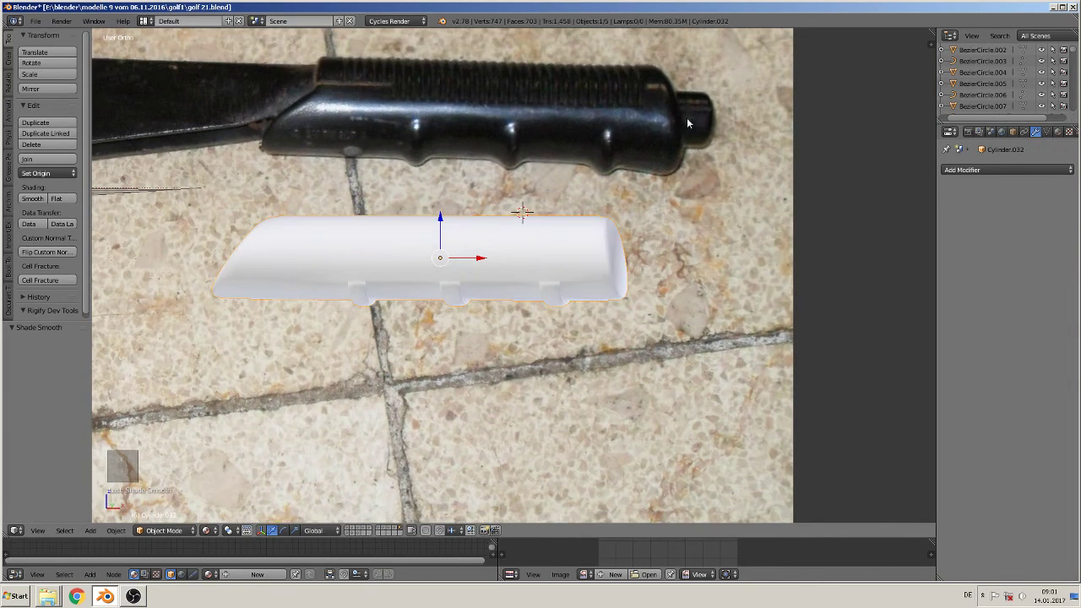
{"action": "middle_click_drag", "start_coordinate": [703, 180], "coordinate": [672, 231]}
{"action": "scroll", "coordinate": [676, 253], "scroll_direction": "up", "scroll_amount": 3}
{"action": "middle_click_drag", "start_coordinate": [682, 273], "coordinate": [647, 285]}
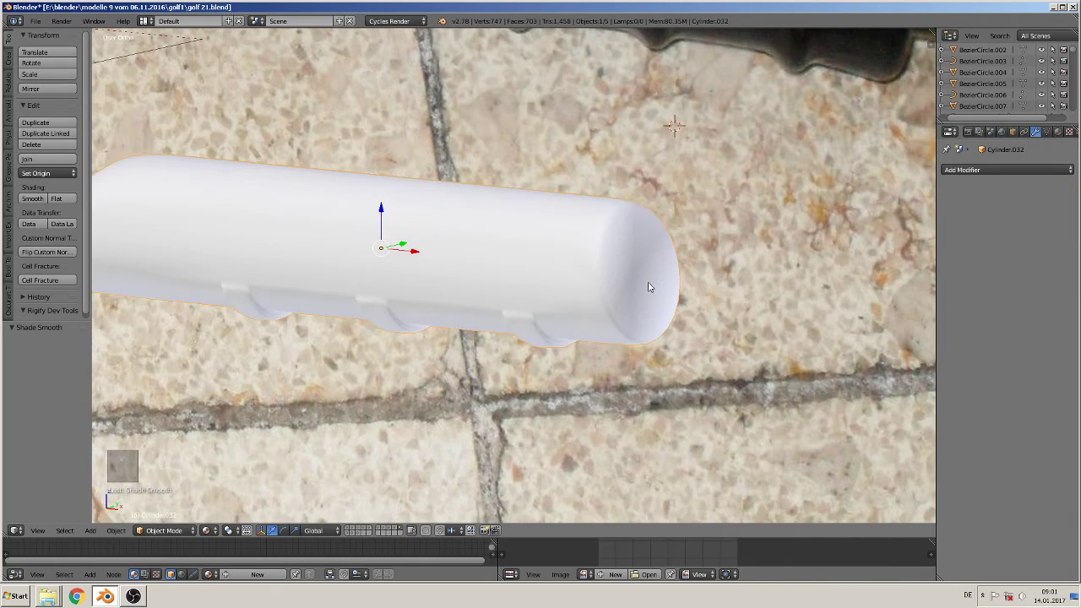
{"action": "key", "text": "Tab"}
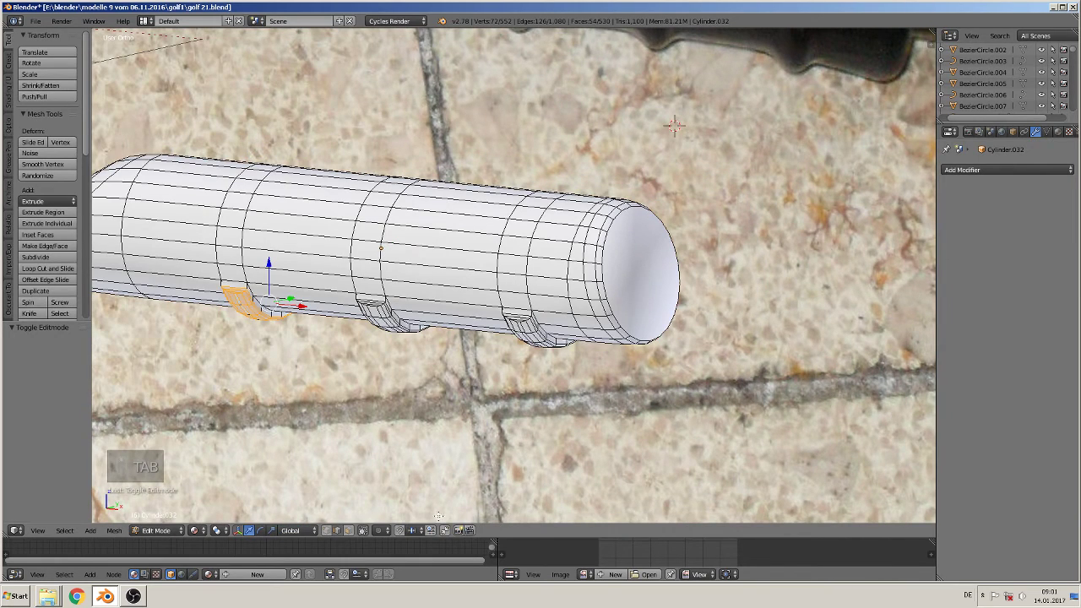
{"action": "left_click", "coordinate": [349, 531]}
{"action": "right_click_drag", "start_coordinate": [627, 301], "coordinate": [634, 305]}
{"action": "right_click", "coordinate": [639, 302]}
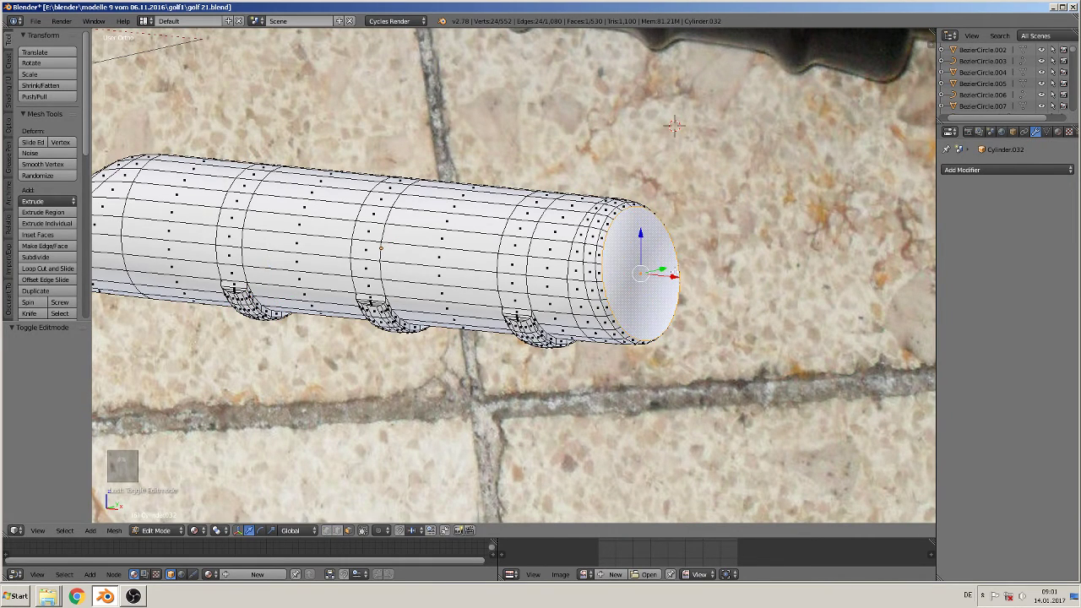
{"action": "middle_click_drag", "start_coordinate": [727, 333], "coordinate": [601, 381], "text": "shift"}
{"action": "key", "text": "e"}
{"action": "key", "text": "s"}
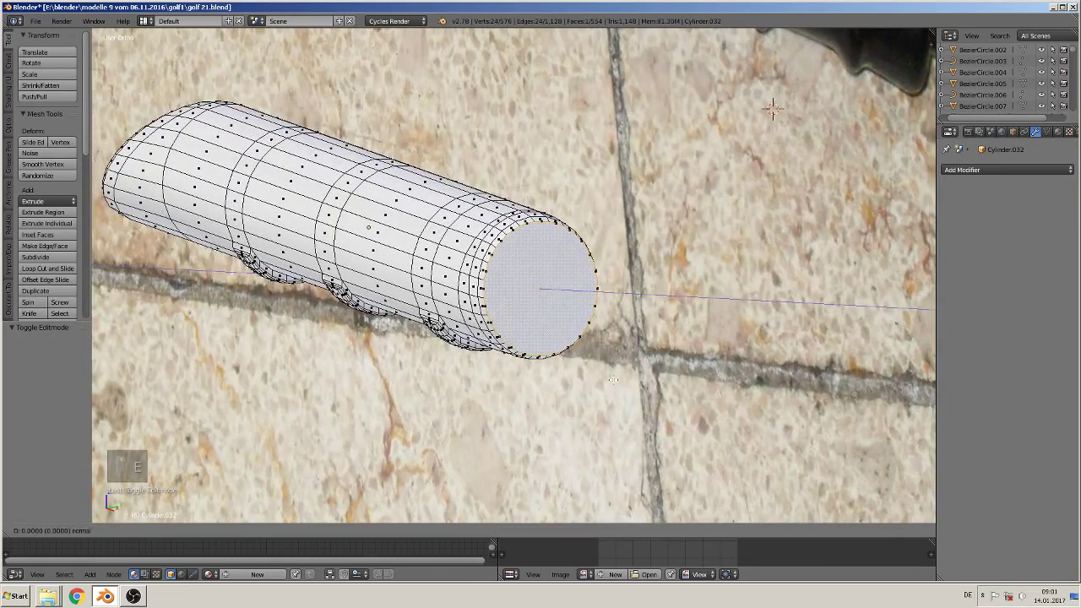
{"action": "left_click", "coordinate": [579, 343]}
{"action": "scroll", "coordinate": [572, 343], "scroll_direction": "up", "scroll_amount": 4}
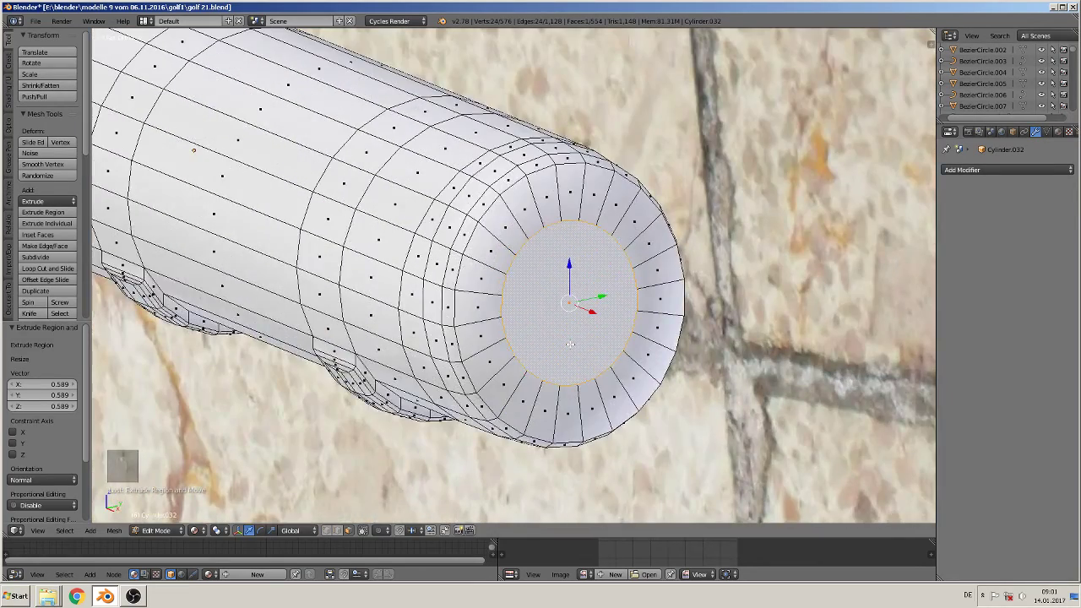
Extrude the inner end face, move it -0.081 along X into the grip, and extrude it again scaled to 0.905.
{"action": "key", "text": "e"}
{"action": "left_click_drag", "start_coordinate": [595, 313], "coordinate": [576, 304]}
{"action": "key", "text": "e"}
{"action": "key", "text": "s"}
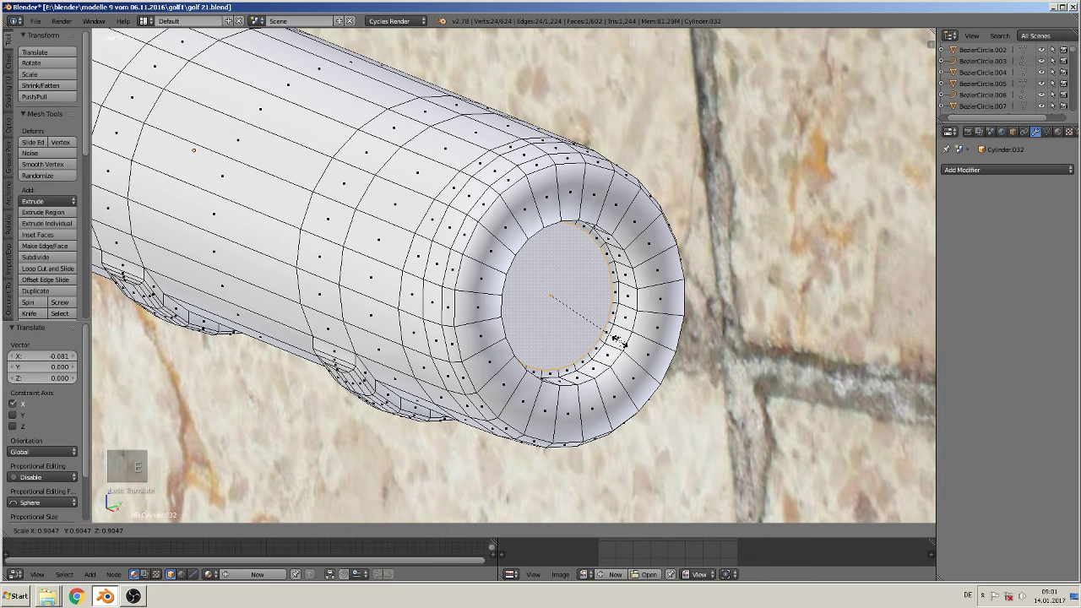
{"action": "left_click", "coordinate": [618, 340]}
Extrude the recessed face and pull it outward along X into a protruding release button, with a final move of 0.053.
{"action": "key", "text": "e"}
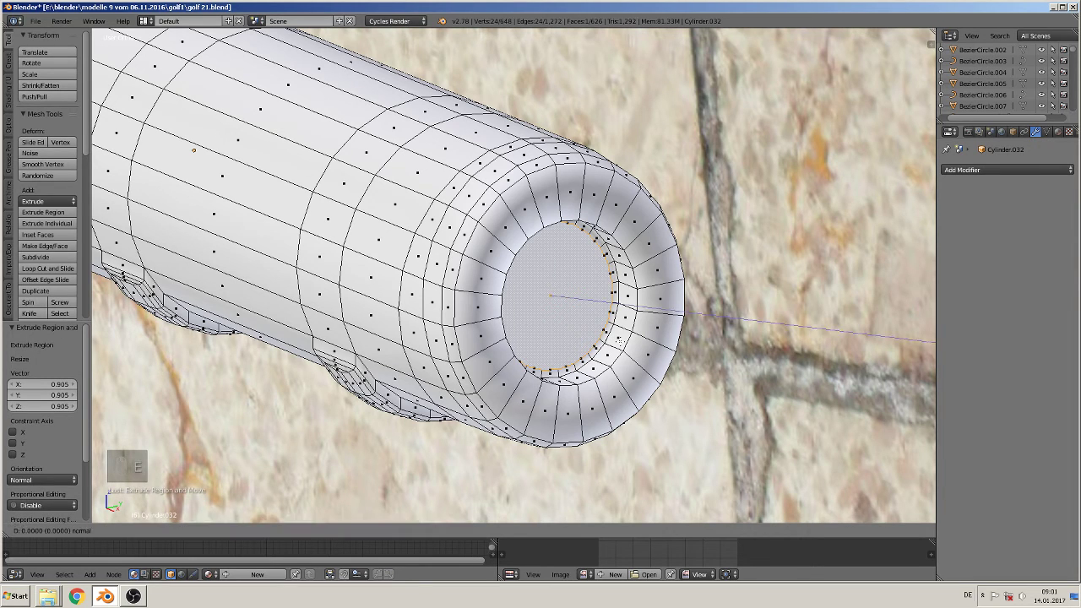
{"action": "right_click", "coordinate": [619, 340]}
{"action": "key", "text": "g"}
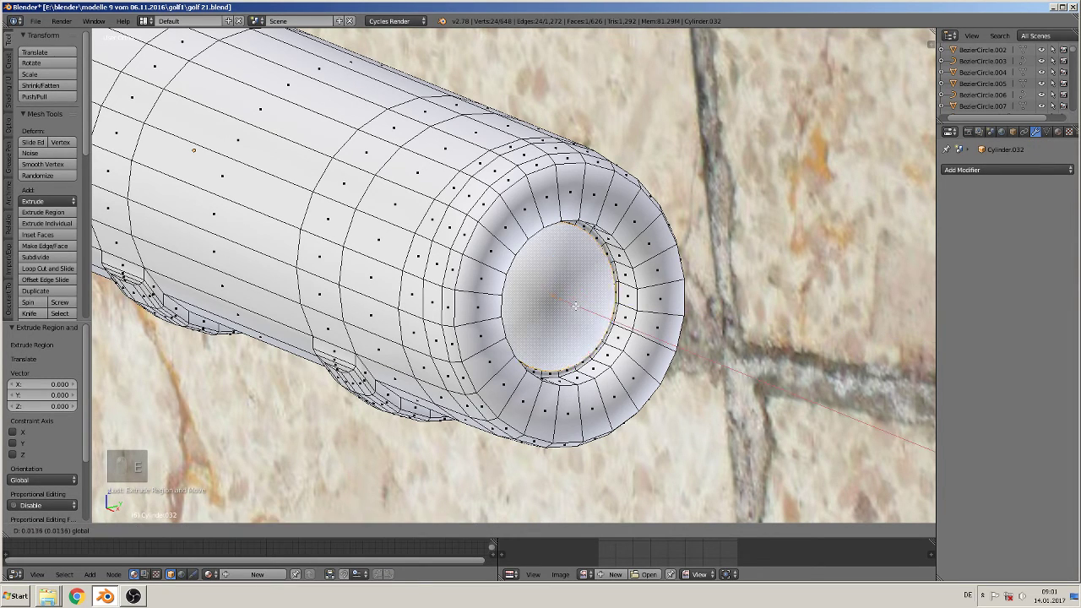
{"action": "left_click_drag", "start_coordinate": [625, 349], "coordinate": [659, 364]}
{"action": "mouse_move", "coordinate": [655, 364]}
{"action": "middle_mouse_down"}
{"action": "mouse_move", "coordinate": [692, 368]}
{"action": "mouse_move", "coordinate": [674, 361]}
{"action": "middle_mouse_up"}
{"action": "left_click_drag", "start_coordinate": [689, 345], "coordinate": [705, 350]}
{"action": "middle_click_drag", "start_coordinate": [703, 348], "coordinate": [717, 311]}
{"action": "scroll", "coordinate": [717, 312], "scroll_direction": "down", "scroll_amount": 5}
In front view, flatten the button's slanted end face by scaling it to 0 along X.
{"action": "key", "text": "KP_1"}
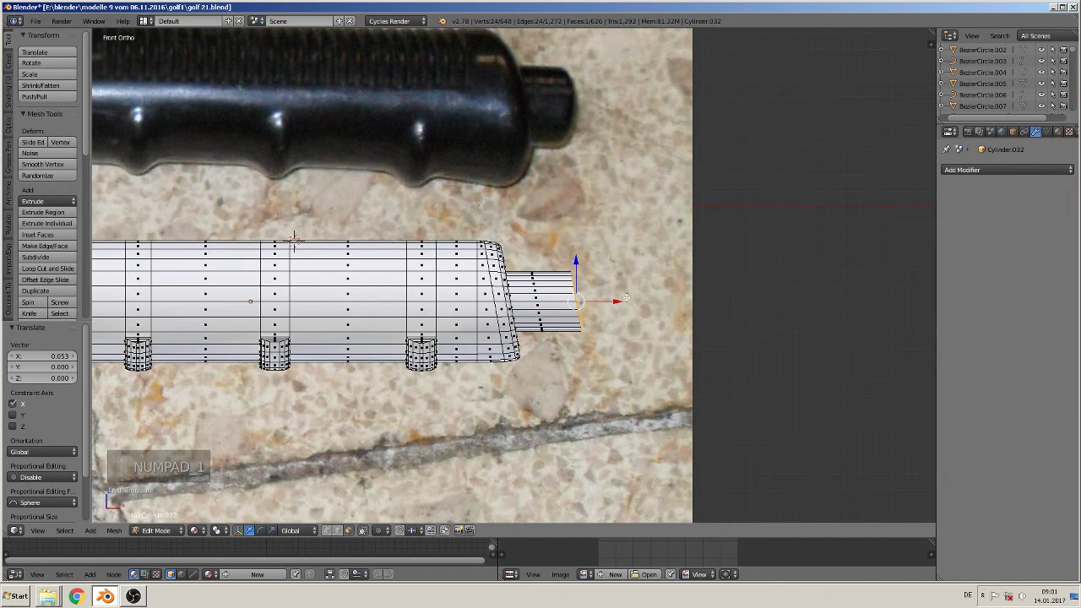
{"action": "key", "text": "s"}
{"action": "key", "text": "x"}
{"action": "key", "text": "0"}
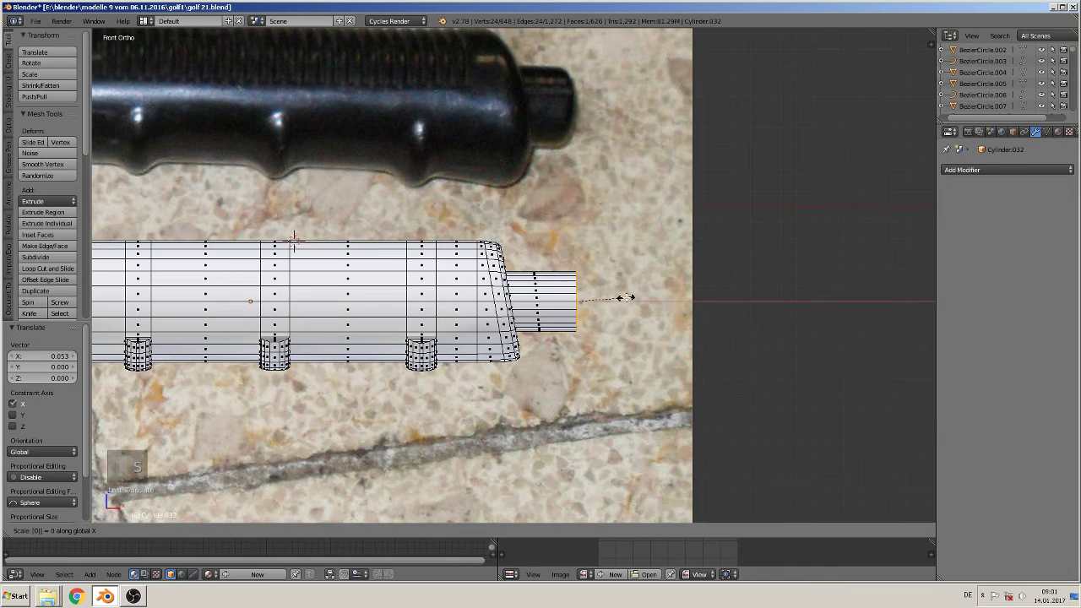
{"action": "key", "text": "Return"}
Add one loop cut near the button's outer end with factor -0.625 and flatten it to 0 along X.
{"action": "key", "text": "ctrl+r"}
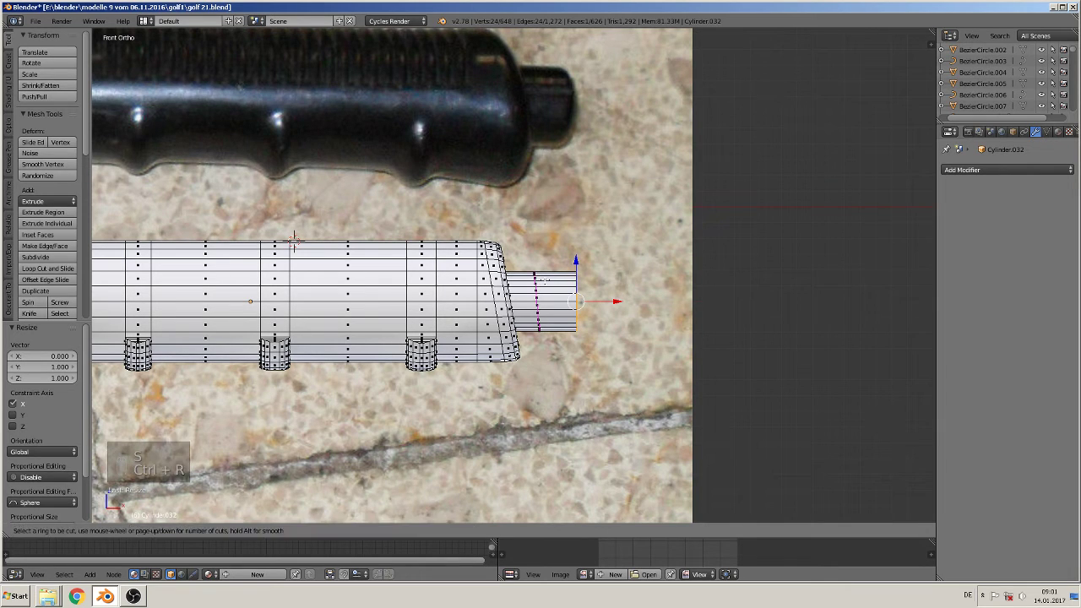
{"action": "left_click", "coordinate": [541, 281]}
{"action": "left_click", "coordinate": [568, 283]}
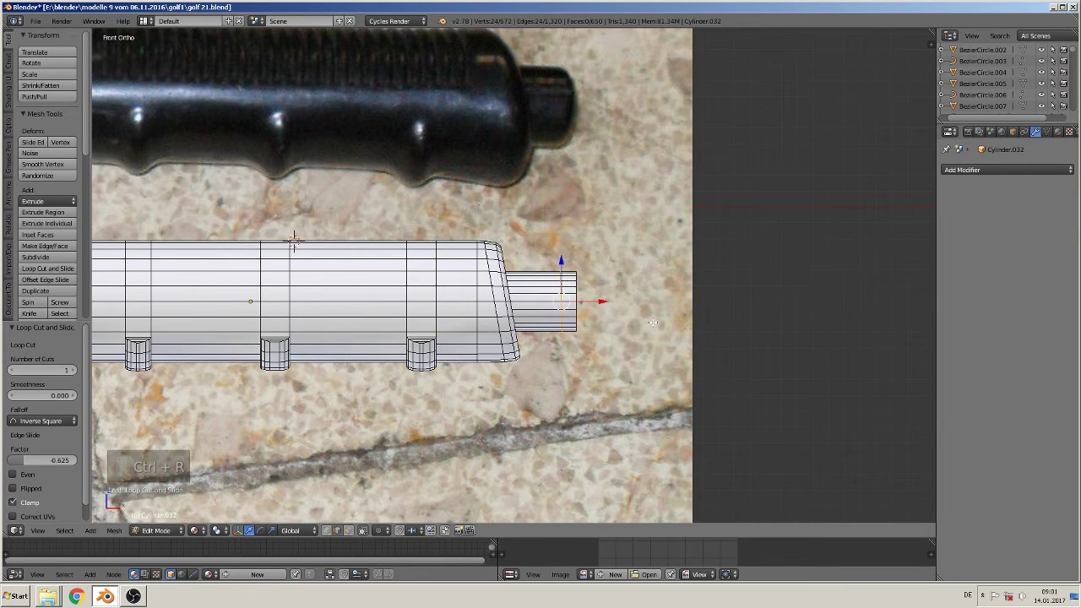
{"action": "key", "text": "s"}
{"action": "key", "text": "x"}
{"action": "key", "text": "0"}
{"action": "key", "text": "Return"}
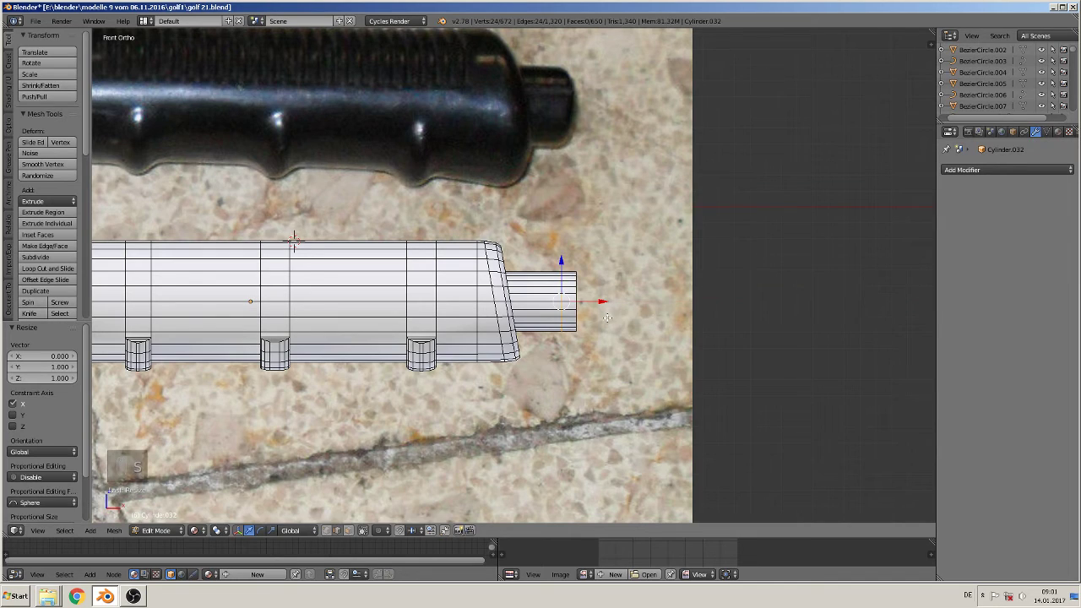
Bevel the button's outer end edge loop by 0.043 with two segments.
{"action": "scroll", "coordinate": [607, 318], "scroll_direction": "up", "scroll_amount": 3}
{"action": "right_click", "coordinate": [624, 315], "text": "alt"}
{"action": "middle_click_drag", "start_coordinate": [649, 327], "coordinate": [621, 362]}
{"action": "key", "text": "ctrl+b"}
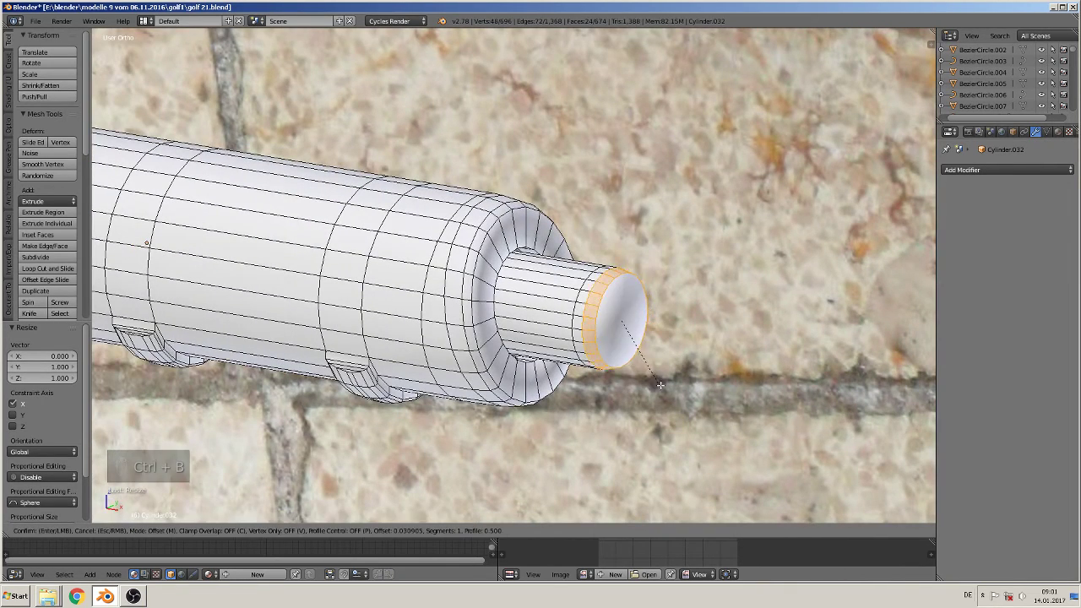
{"action": "scroll", "coordinate": [662, 387], "scroll_direction": "up", "scroll_amount": 1}
{"action": "left_click", "coordinate": [662, 386]}
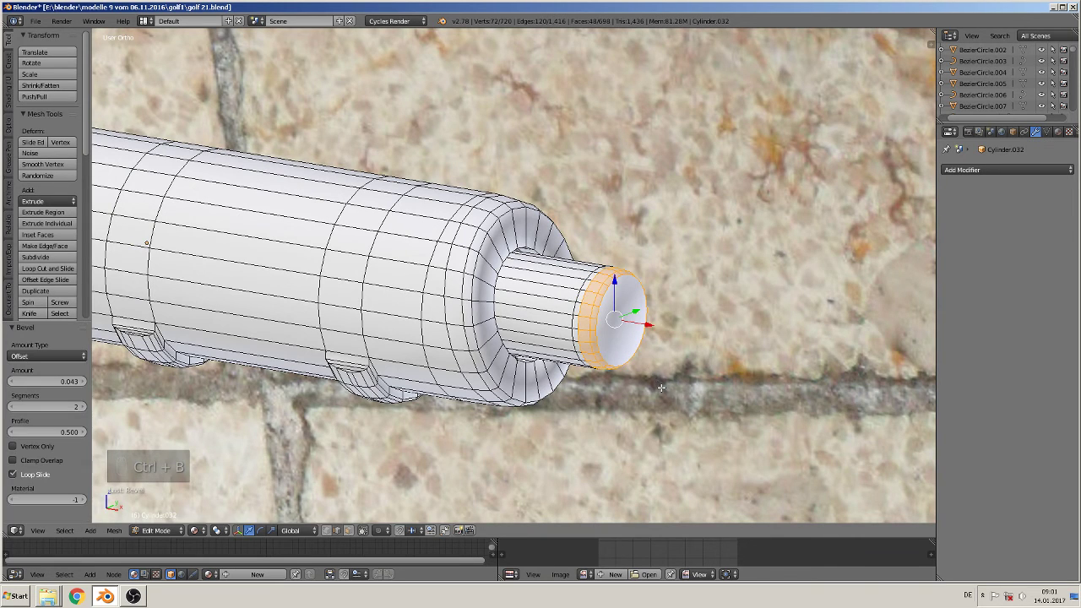
Apply flat shading to the ring of end faces around the button and return to Object Mode.
{"action": "scroll", "coordinate": [650, 380], "scroll_direction": "up", "scroll_amount": 2}
{"action": "middle_click_drag", "start_coordinate": [520, 316], "coordinate": [478, 324], "text": "shift"}
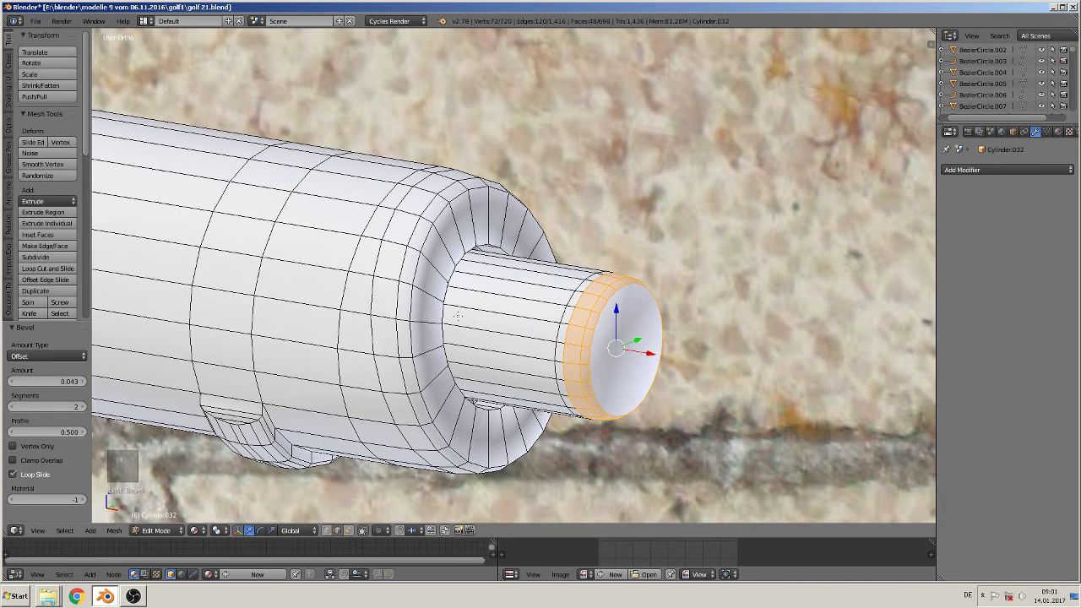
{"action": "scroll", "coordinate": [457, 316], "scroll_direction": "up", "scroll_amount": 1}
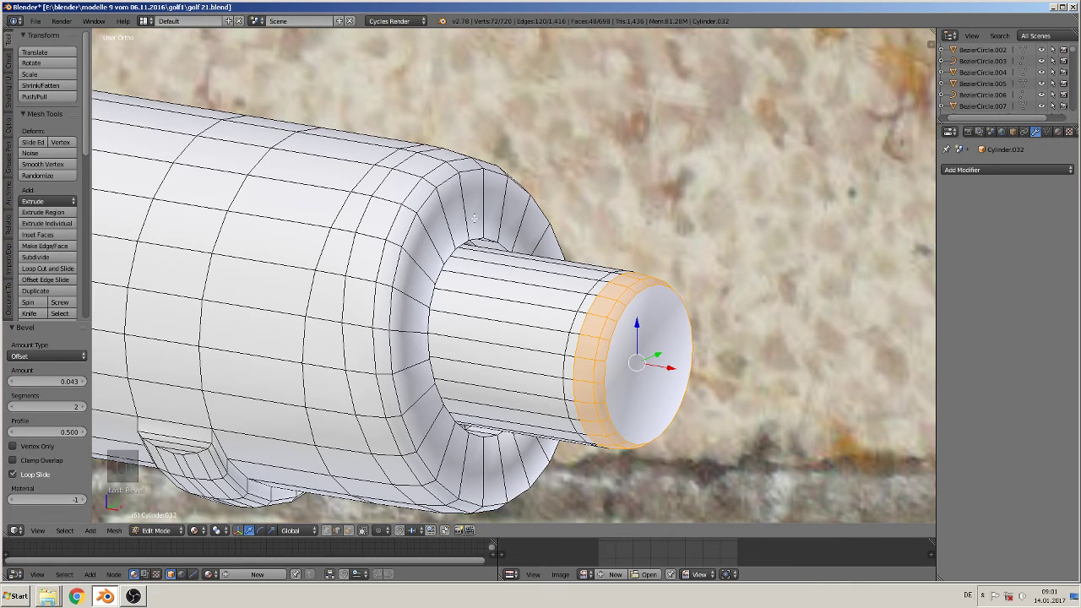
{"action": "left_click", "coordinate": [349, 531]}
{"action": "right_click", "coordinate": [430, 237], "text": "alt"}
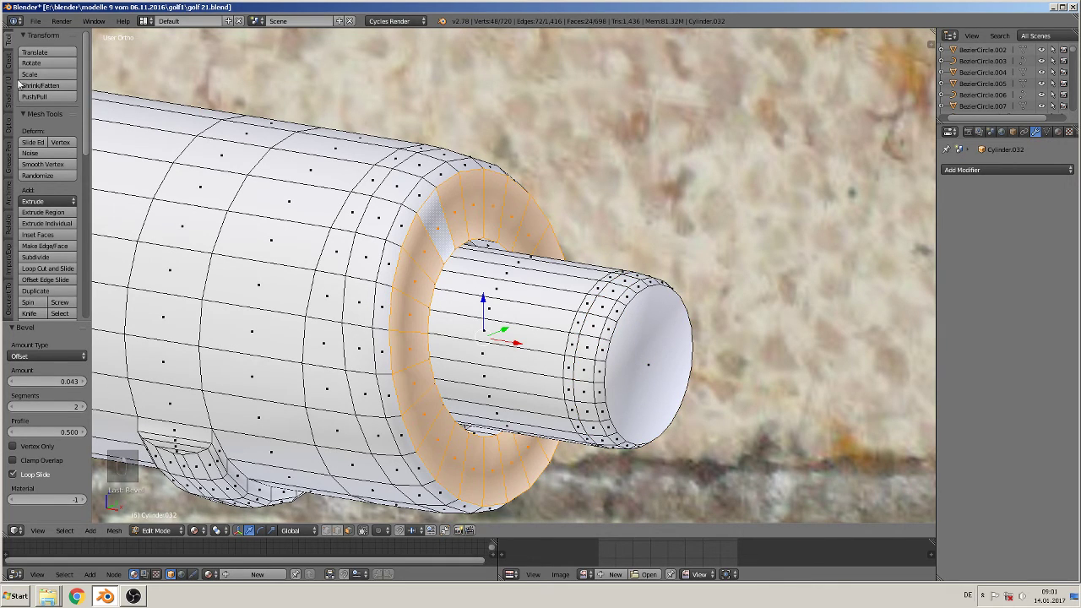
{"action": "left_click", "coordinate": [8, 91]}
{"action": "left_click", "coordinate": [74, 63]}
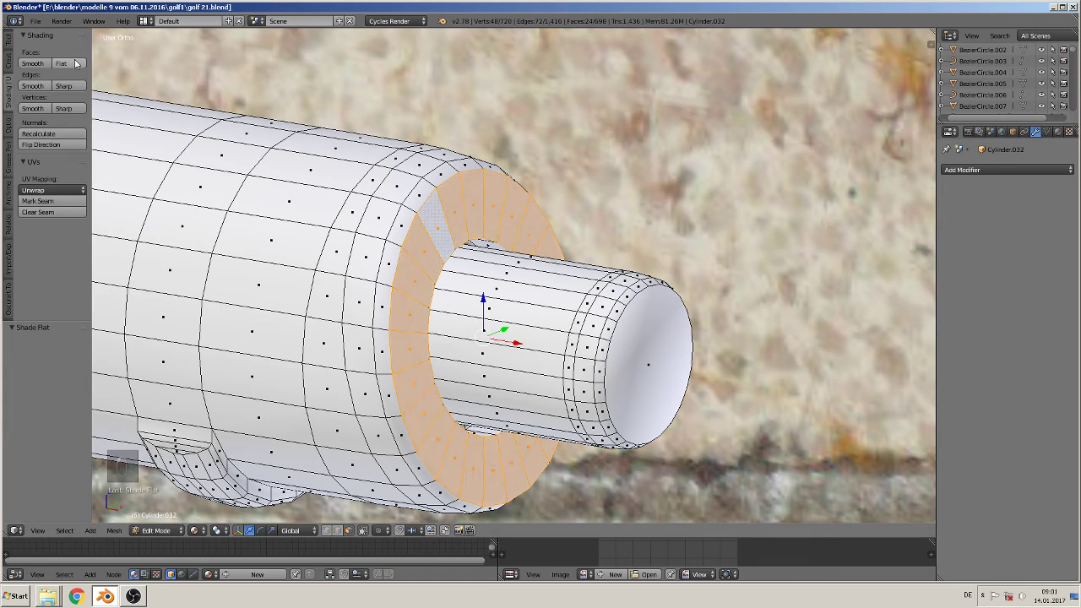
{"action": "key", "text": "Tab"}
{"action": "scroll", "coordinate": [394, 309], "scroll_direction": "down", "scroll_amount": 5}
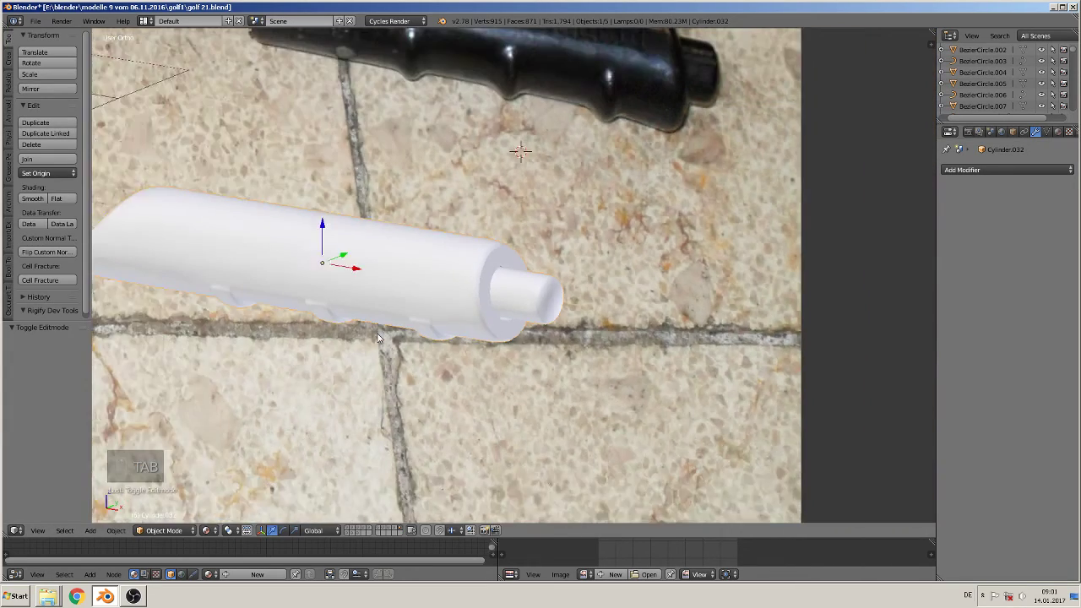
Apply flat shading to the button's end face and return to Object Mode.
{"action": "scroll", "coordinate": [524, 319], "scroll_direction": "up", "scroll_amount": 5}
{"action": "key", "text": "Tab"}
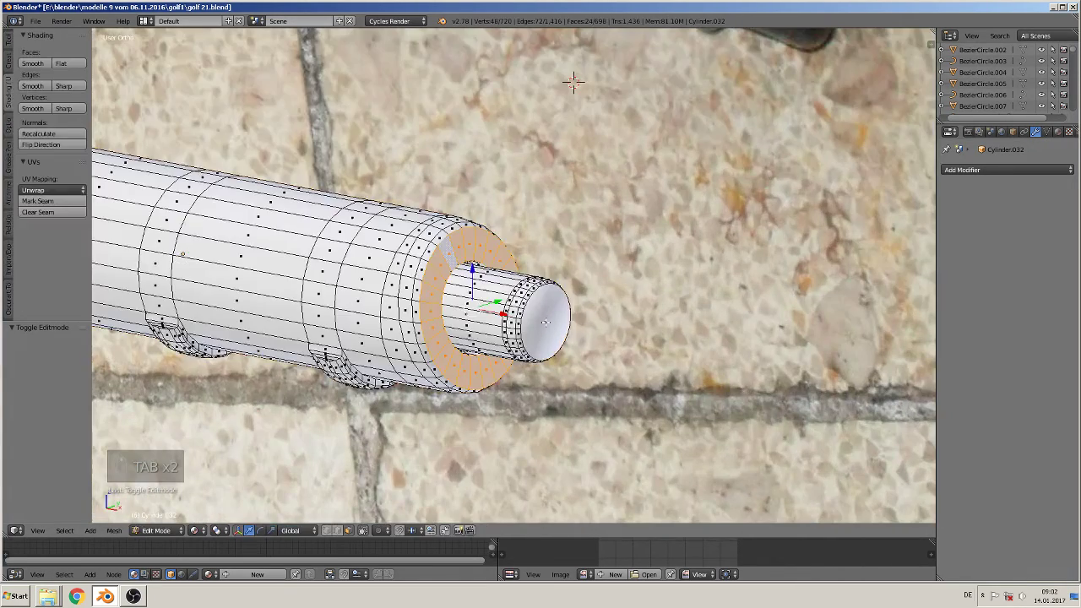
{"action": "right_click", "coordinate": [545, 321]}
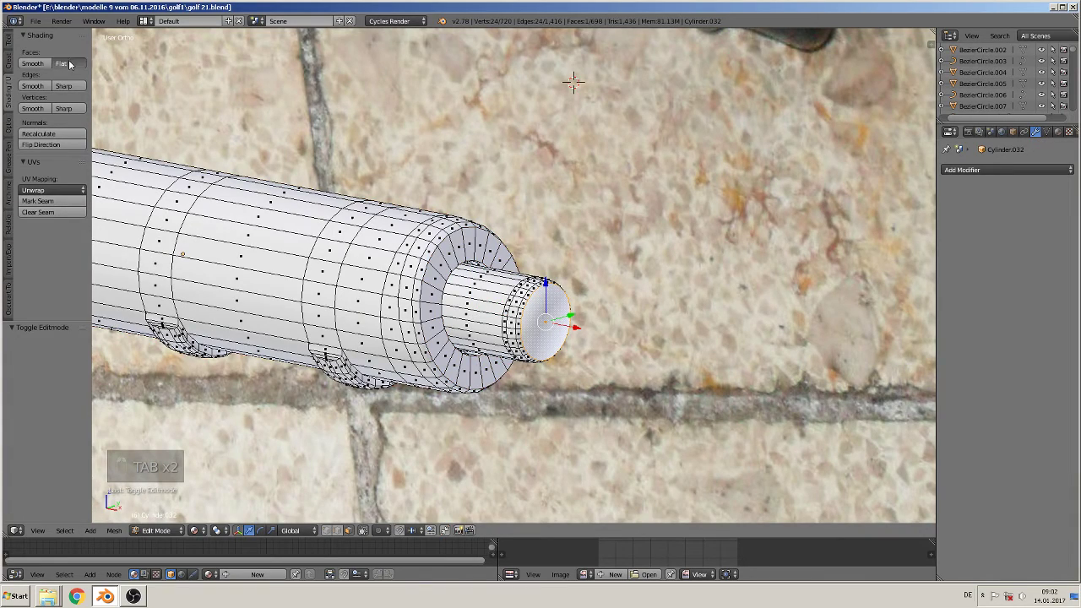
{"action": "left_click", "coordinate": [69, 64]}
{"action": "key", "text": "Tab"}
{"action": "scroll", "coordinate": [385, 253], "scroll_direction": "down", "scroll_amount": 3}
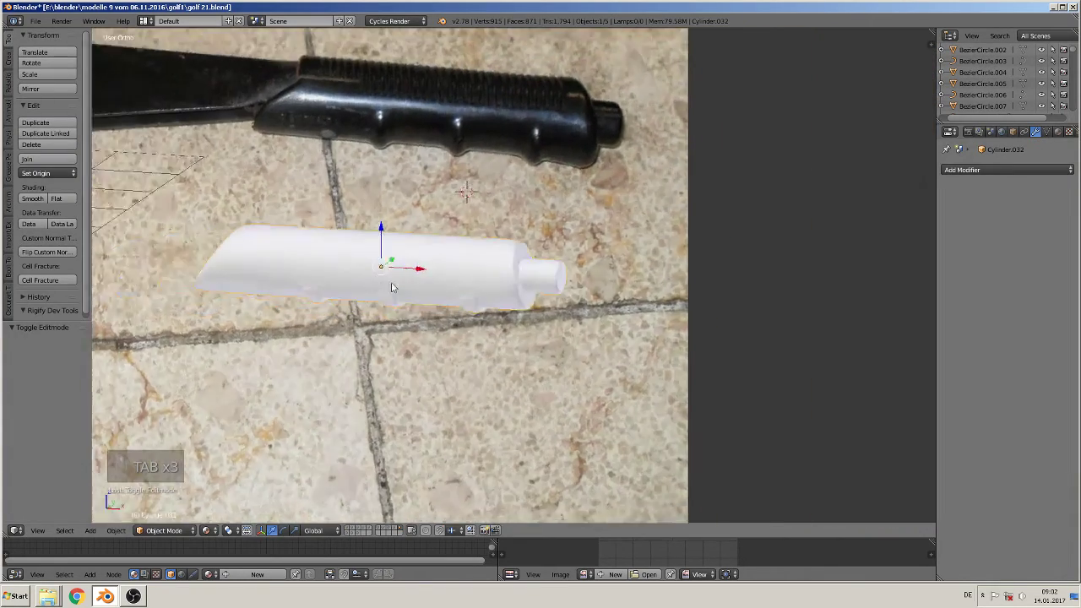
Apply flat shading to the grip's slanted end face and return to Object Mode.
{"action": "middle_click_drag", "start_coordinate": [392, 287], "coordinate": [302, 287]}
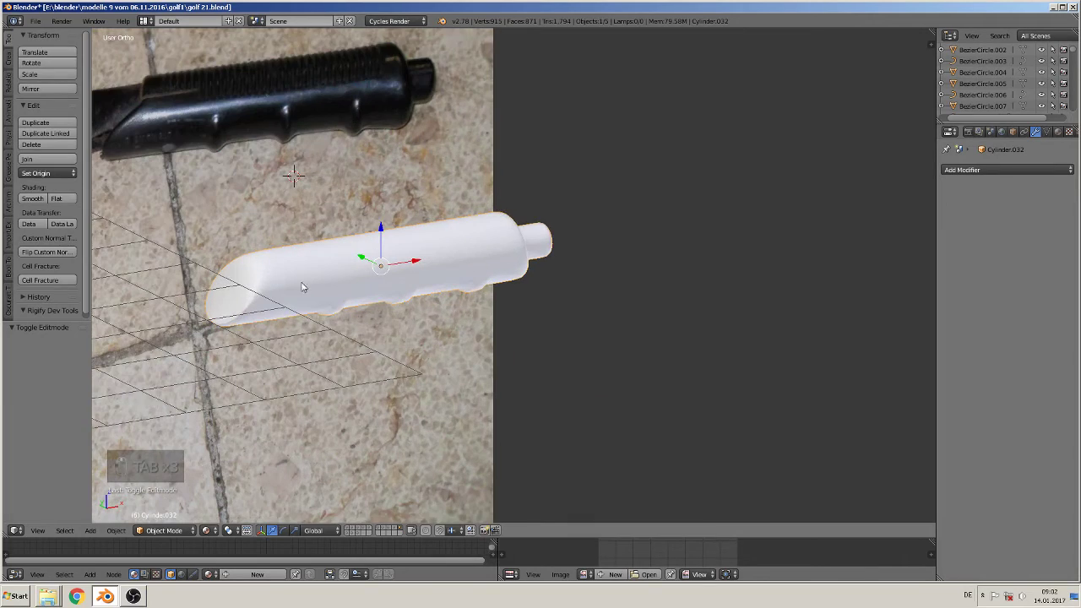
{"action": "key", "text": "Tab"}
{"action": "right_click", "coordinate": [236, 287]}
{"action": "left_click", "coordinate": [61, 64]}
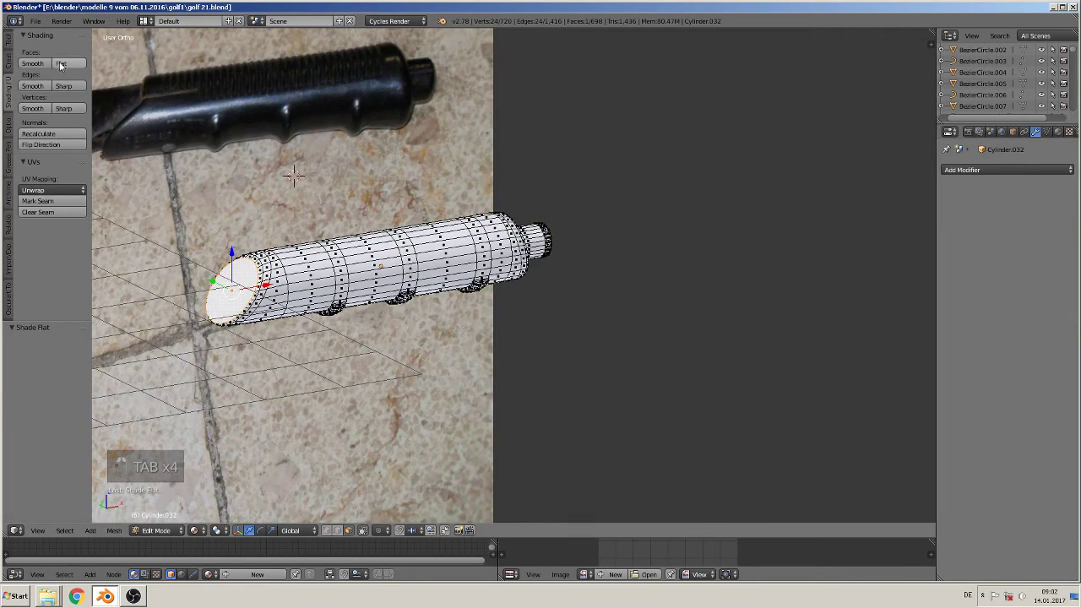
{"action": "key", "text": "Tab"}
Return to front view and save the Blender file.
{"action": "key", "text": "KP_1"}
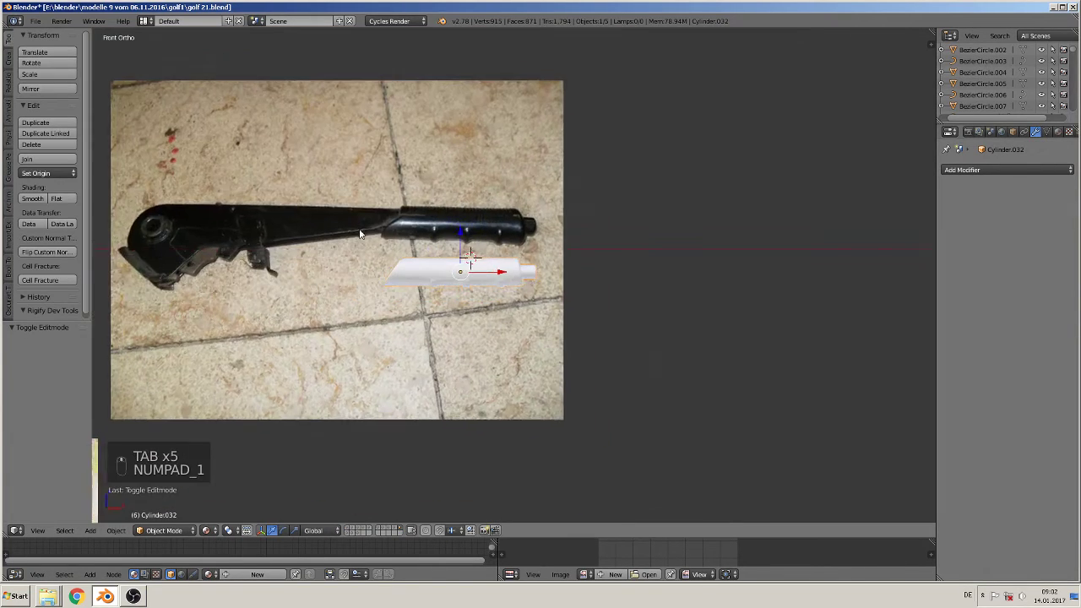
{"action": "scroll", "coordinate": [360, 233], "scroll_direction": "up", "scroll_amount": 1}
{"action": "left_click", "coordinate": [35, 21]}
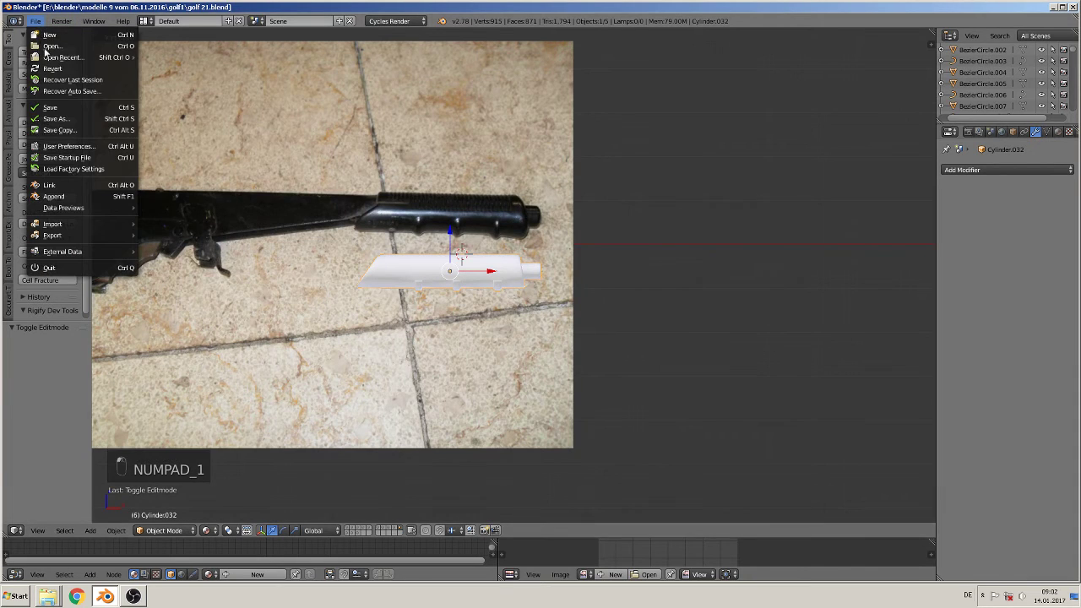
{"action": "left_click", "coordinate": [60, 108]}
Place the 3D cursor beside the handbrake lever's pivot in the photo and add a cube there.
{"action": "middle_click_drag", "start_coordinate": [381, 195], "coordinate": [471, 201], "text": "shift"}
{"action": "scroll", "coordinate": [504, 218], "scroll_direction": "up", "scroll_amount": 2}
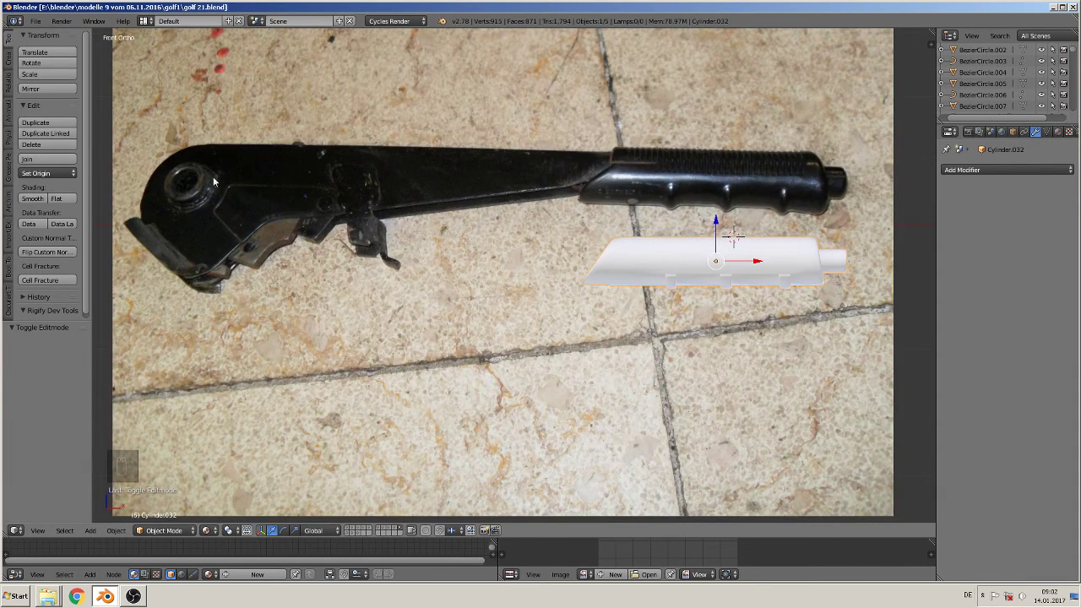
{"action": "left_click", "coordinate": [238, 186]}
{"action": "left_click", "coordinate": [93, 531]}
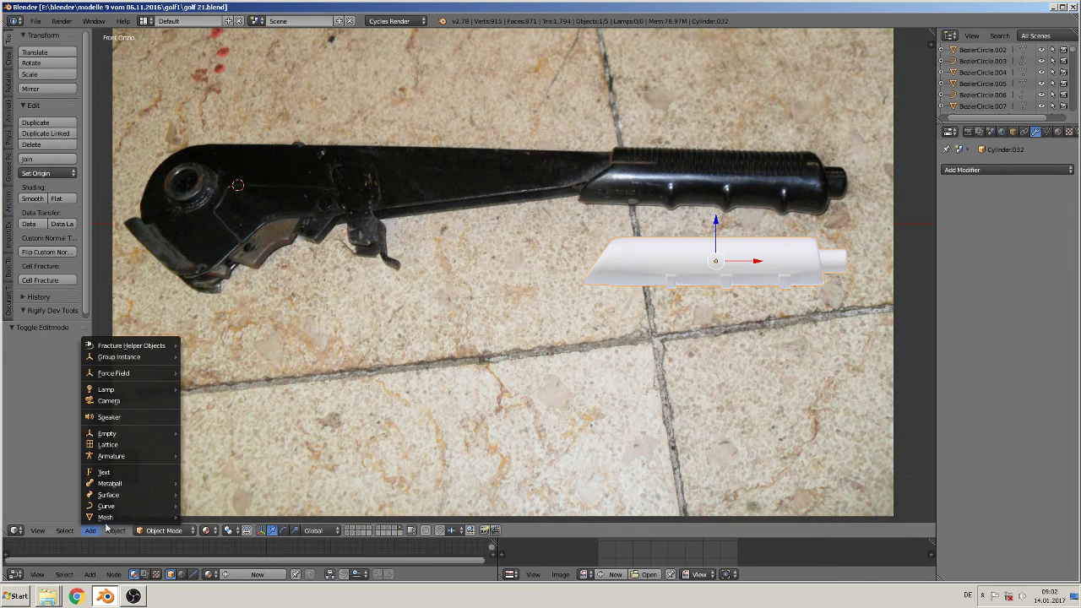
{"action": "mouse_move", "coordinate": [106, 517]}
{"action": "left_click", "coordinate": [204, 249]}
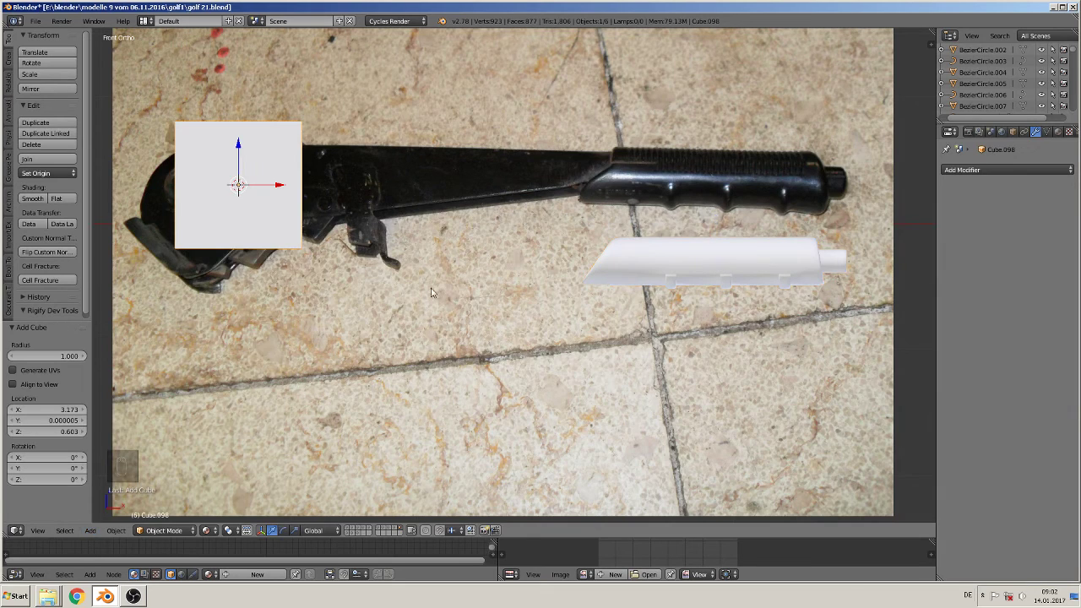
Scale the cube down to the lever arm's height and move it along X toward the grip.
{"action": "key", "text": "s"}
{"action": "left_click", "coordinate": [371, 275]}
{"action": "left_click_drag", "start_coordinate": [269, 187], "coordinate": [334, 194]}
In Edit Mode, move the cube's lower grip-side edge to where the lever arm's underside meets the grip in the photo.
{"action": "key", "text": "Tab"}
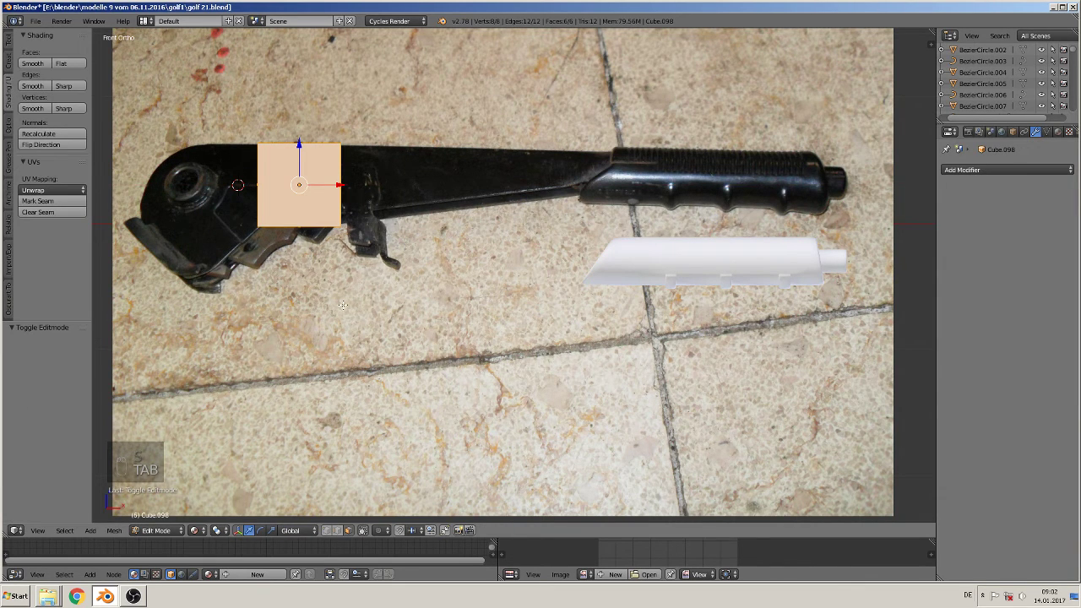
{"action": "key", "text": "a"}
{"action": "key", "text": "a"}
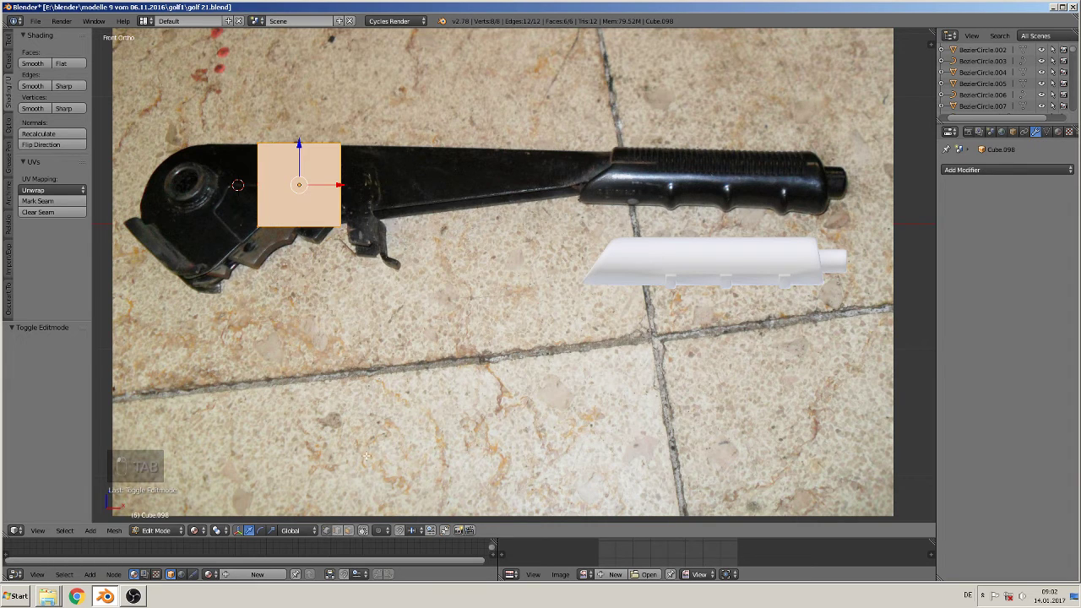
{"action": "key", "text": "c"}
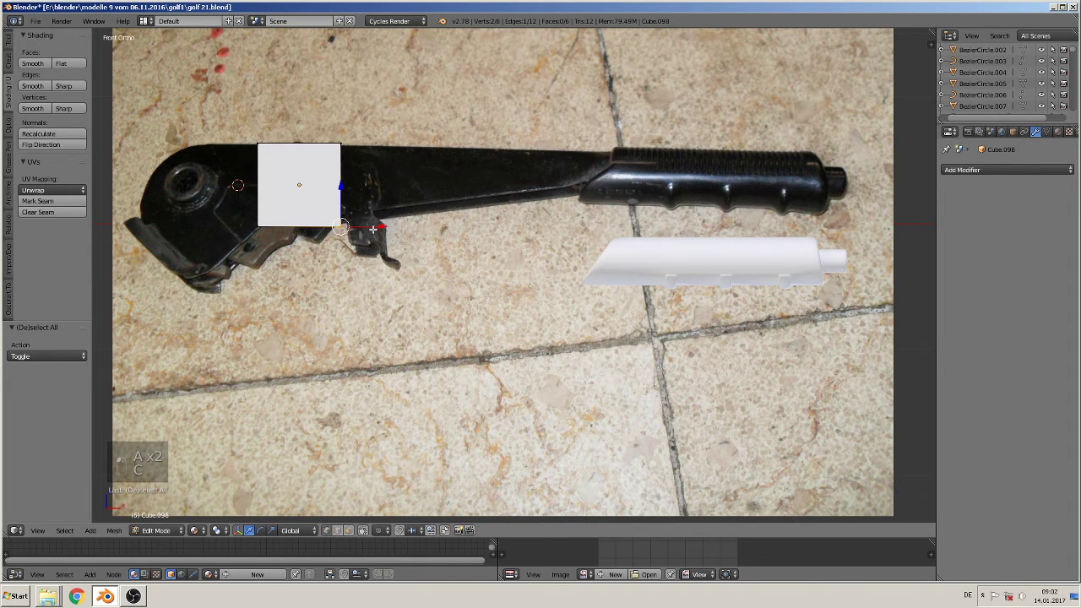
{"action": "key", "text": "g"}
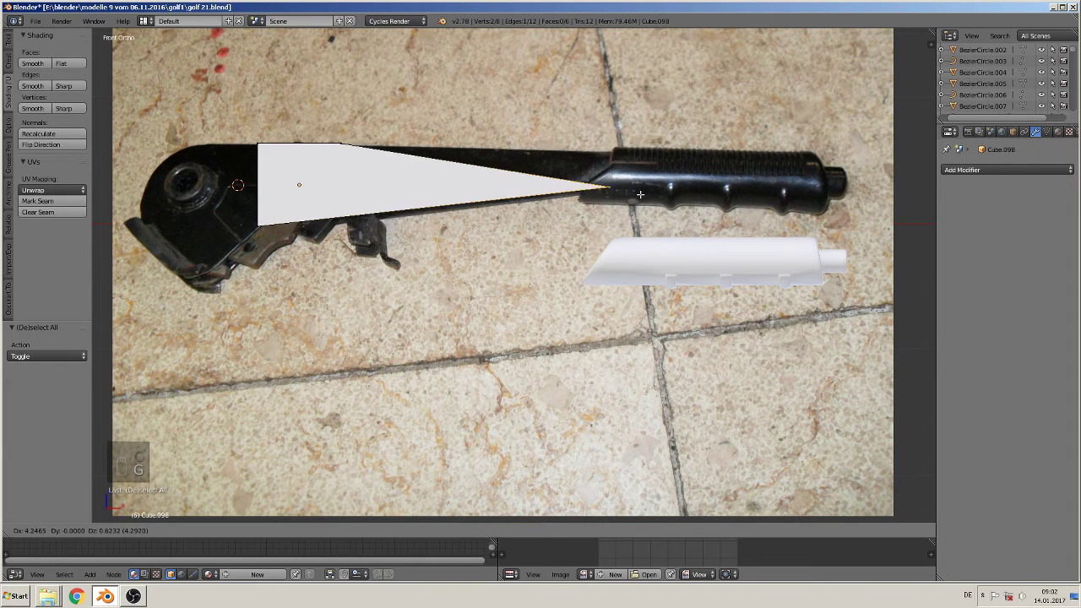
{"action": "left_click", "coordinate": [642, 194]}
Move the cube's upper grip-side edge to the top of the arm at the grip in the photo, and return to Object Mode.
{"action": "key", "text": "a"}
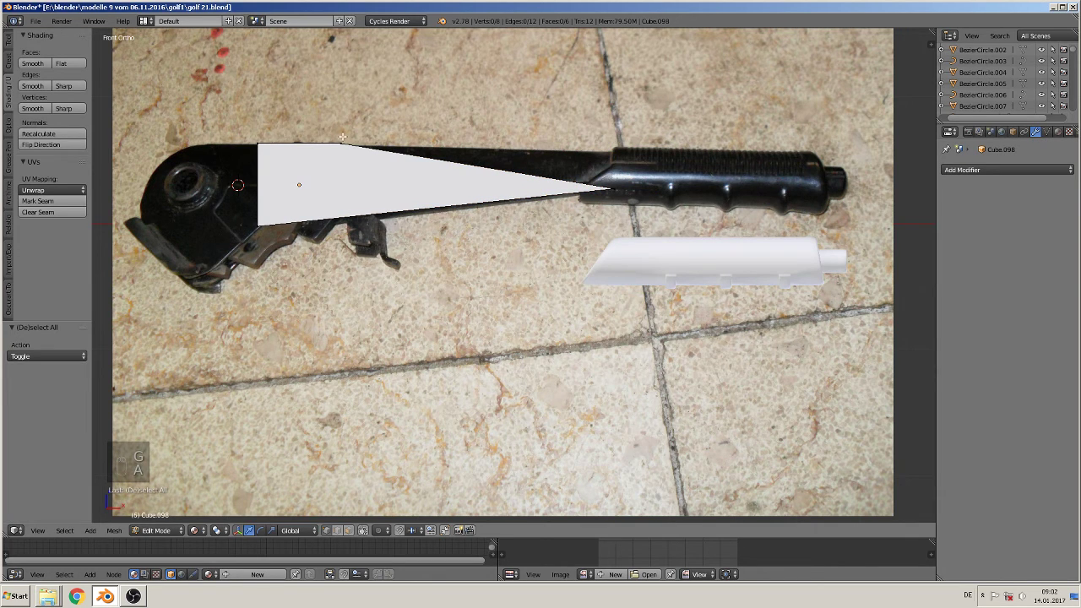
{"action": "key", "text": "c"}
{"action": "left_click", "coordinate": [340, 142]}
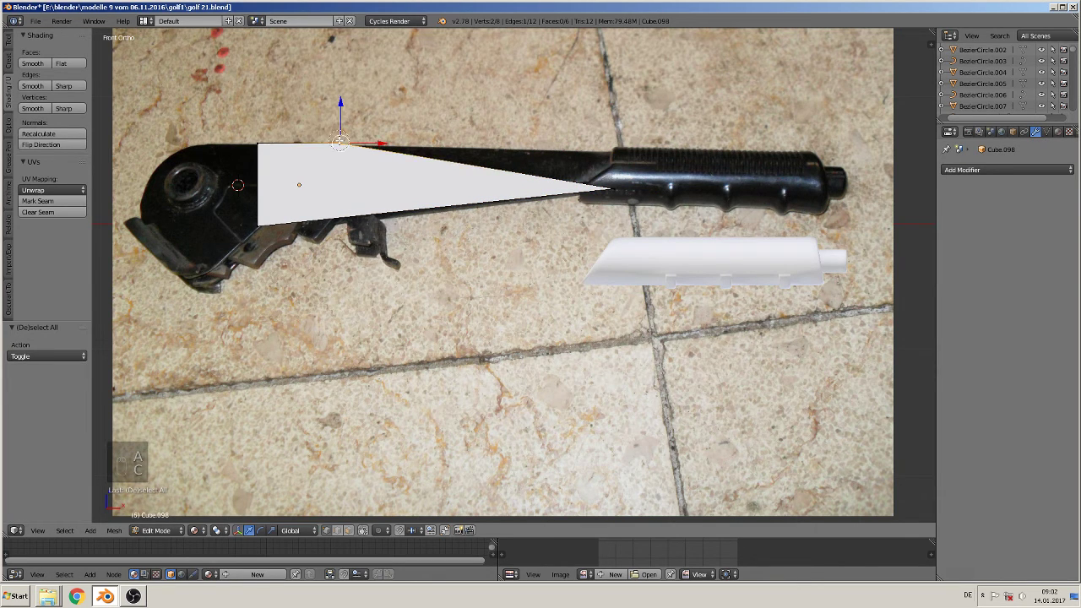
{"action": "left_click", "coordinate": [625, 154]}
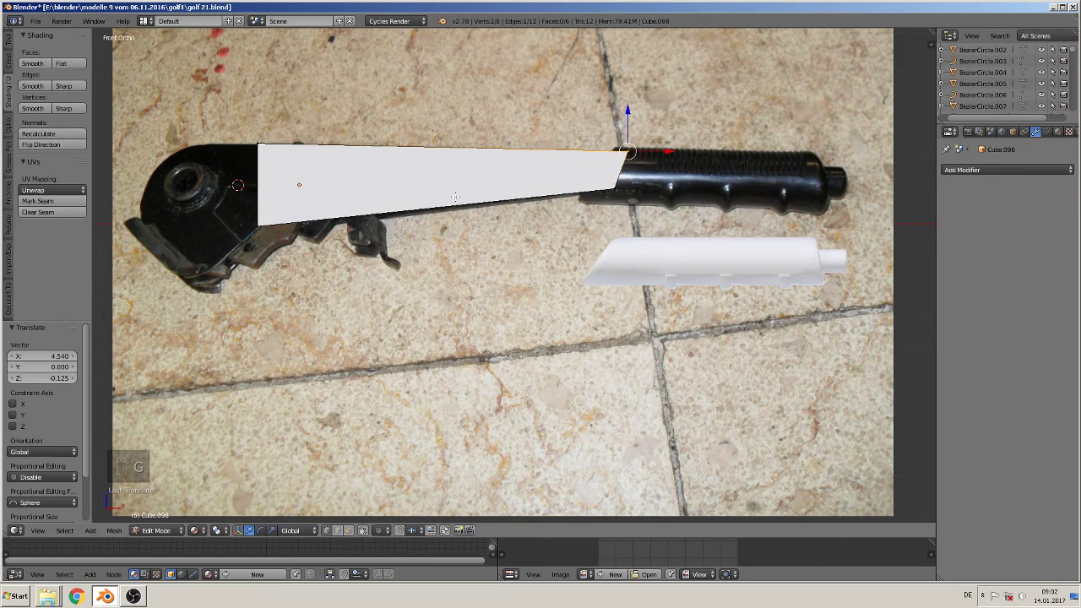
{"action": "key", "text": "Tab"}
Move the lever arm out in front of the photo by about -2.81 along Y and scale it to about 0.2 along Y.
{"action": "middle_click_drag", "start_coordinate": [429, 190], "coordinate": [415, 138]}
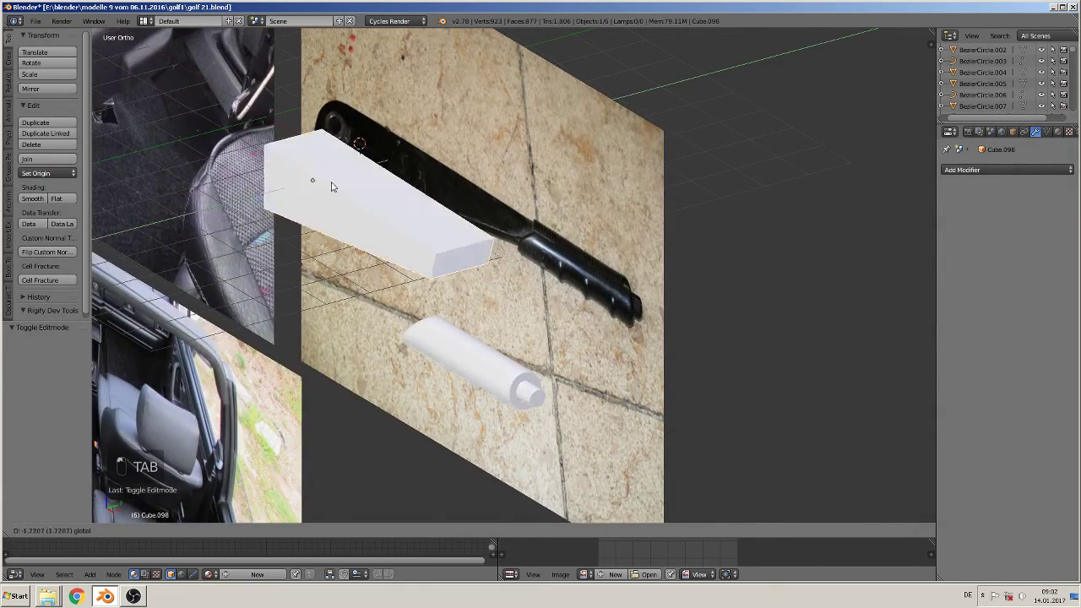
{"action": "left_click_drag", "start_coordinate": [331, 183], "coordinate": [297, 193]}
{"action": "middle_click_drag", "start_coordinate": [297, 196], "coordinate": [453, 228]}
{"action": "key", "text": "s"}
{"action": "key", "text": "y"}
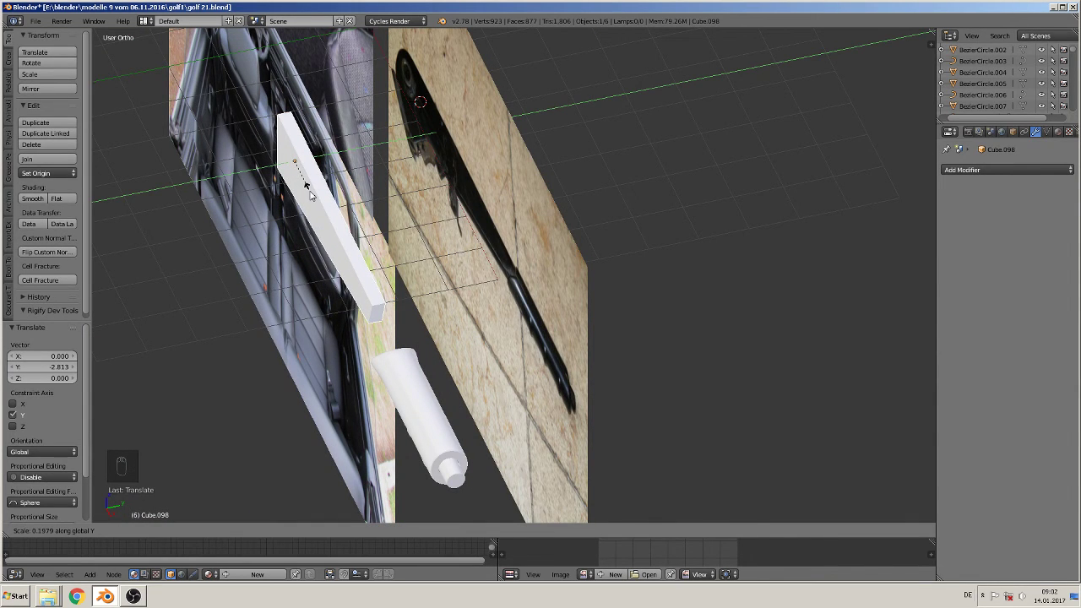
{"action": "left_click", "coordinate": [310, 195]}
In front view, lower the lever arm by about 1.42 along Z to line up with the modelled grip.
{"action": "middle_click_drag", "start_coordinate": [310, 195], "coordinate": [401, 158]}
{"action": "key", "text": "KP_1"}
{"action": "left_click_drag", "start_coordinate": [218, 203], "coordinate": [209, 279]}
{"action": "left_click", "coordinate": [208, 278]}
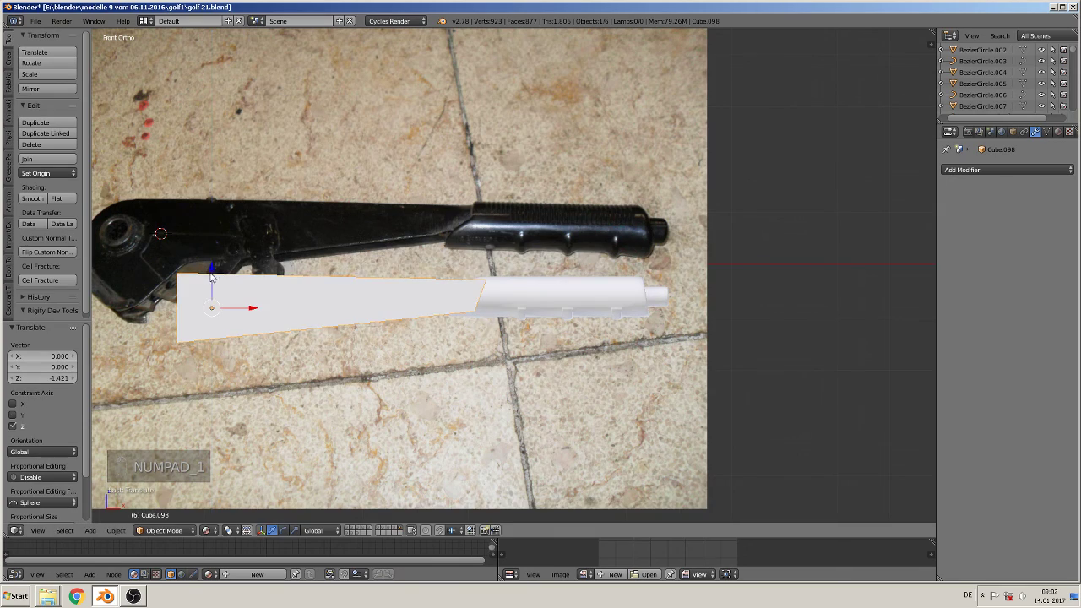
Shift the lever arm along Y until it is centred in the grip's width.
{"action": "middle_click_drag", "start_coordinate": [208, 278], "coordinate": [271, 311]}
{"action": "left_click_drag", "start_coordinate": [322, 246], "coordinate": [345, 246]}
{"action": "middle_click_drag", "start_coordinate": [344, 246], "coordinate": [371, 193]}
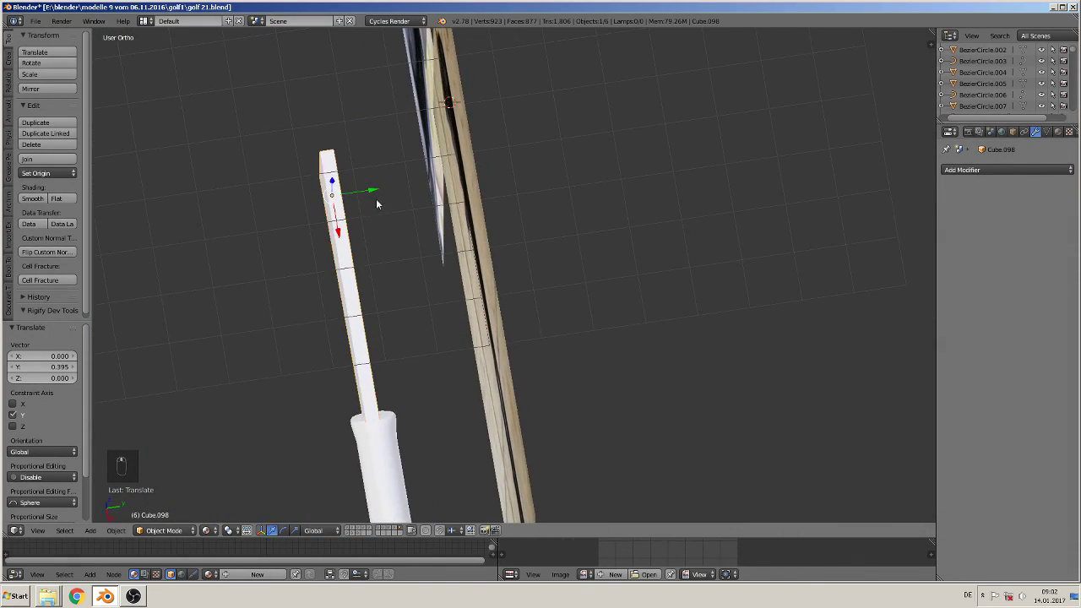
{"action": "left_click_drag", "start_coordinate": [371, 192], "coordinate": [385, 234]}
{"action": "middle_click_drag", "start_coordinate": [385, 235], "coordinate": [568, 83]}
{"action": "middle_click_drag", "start_coordinate": [407, 299], "coordinate": [404, 305]}
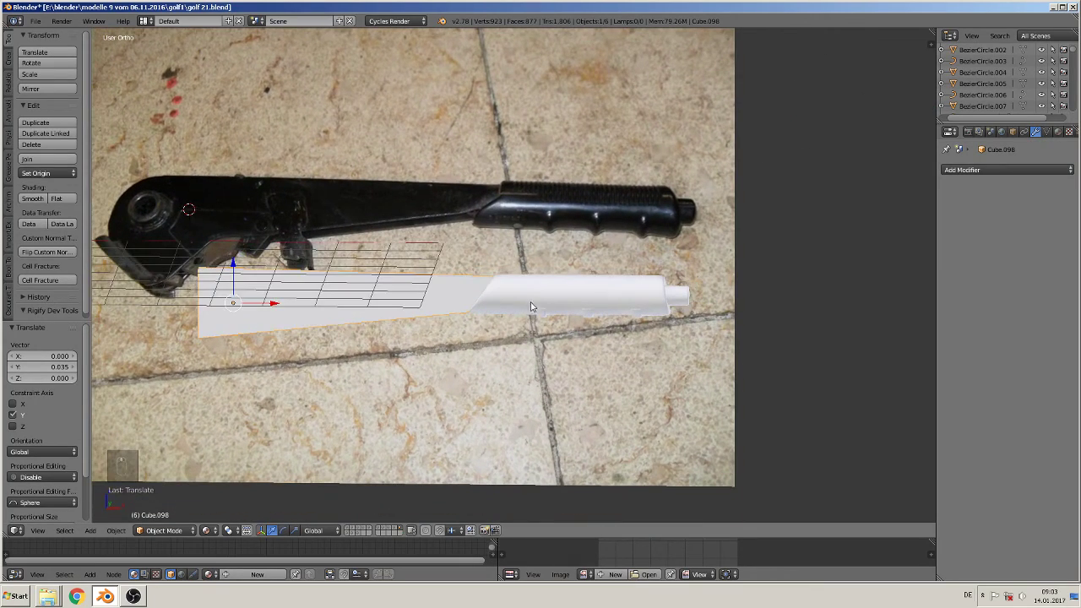
Join the lever arm and the grip into one object.
{"action": "right_click", "coordinate": [533, 297], "text": "shift"}
{"action": "left_click", "coordinate": [51, 159]}
{"action": "scroll", "coordinate": [435, 253], "scroll_direction": "down", "scroll_amount": 3}
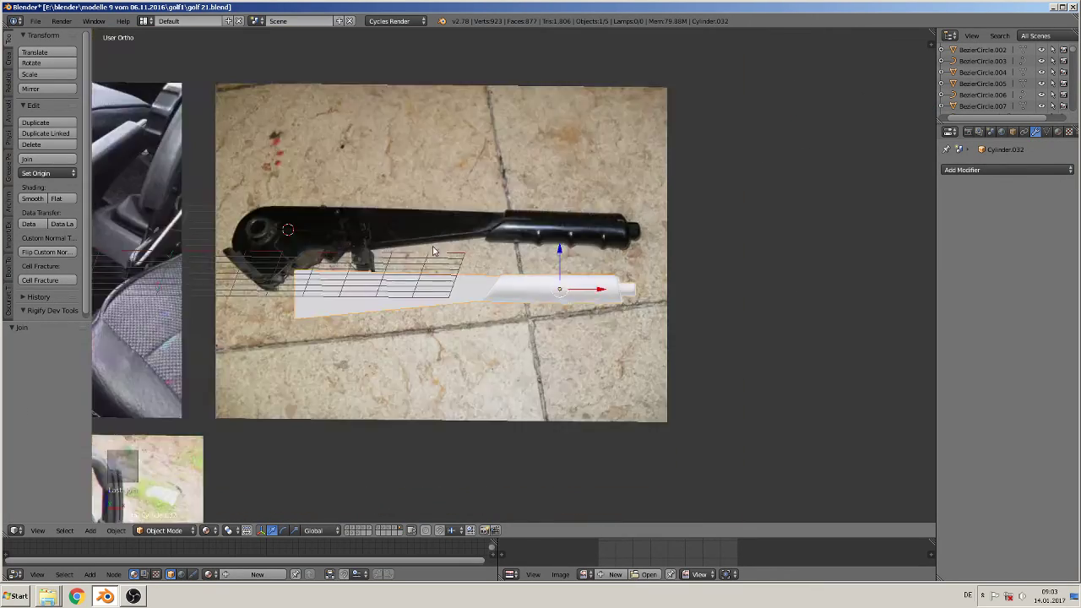
Lower the joined handbrake below its reference photo and move the slotted console about 30.4 along X beside it.
{"action": "middle_click_drag", "start_coordinate": [449, 382], "coordinate": [490, 204], "text": "shift"}
{"action": "scroll", "coordinate": [507, 192], "scroll_direction": "down", "scroll_amount": 5}
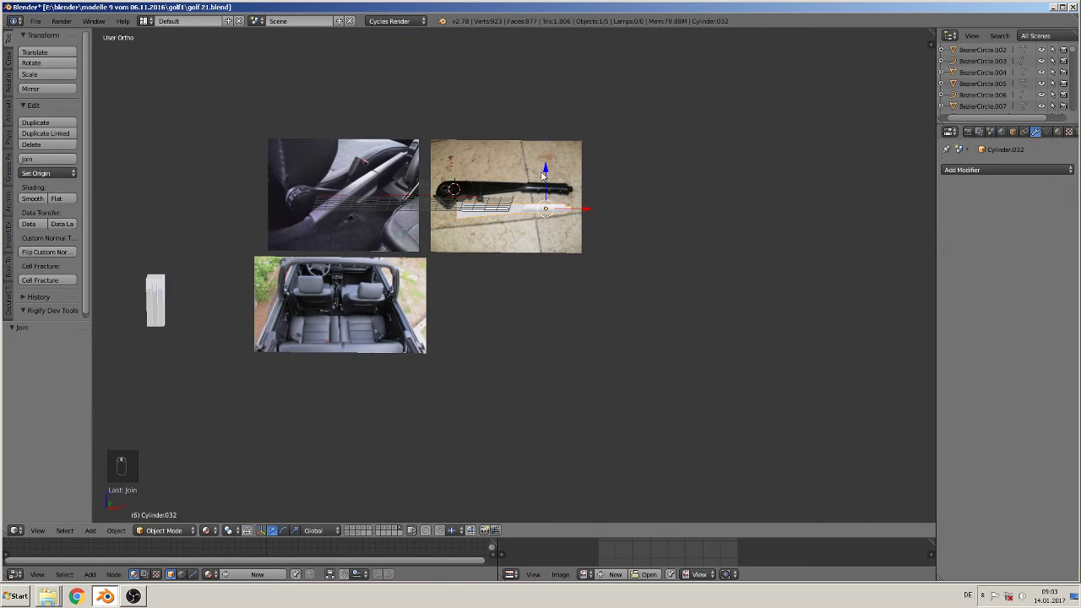
{"action": "left_click_drag", "start_coordinate": [544, 175], "coordinate": [433, 289]}
{"action": "right_click", "coordinate": [150, 292]}
{"action": "left_click_drag", "start_coordinate": [182, 299], "coordinate": [558, 325]}
{"action": "scroll", "coordinate": [564, 331], "scroll_direction": "up", "scroll_amount": 1}
{"action": "scroll", "coordinate": [565, 331], "scroll_direction": "up", "scroll_amount": 4}
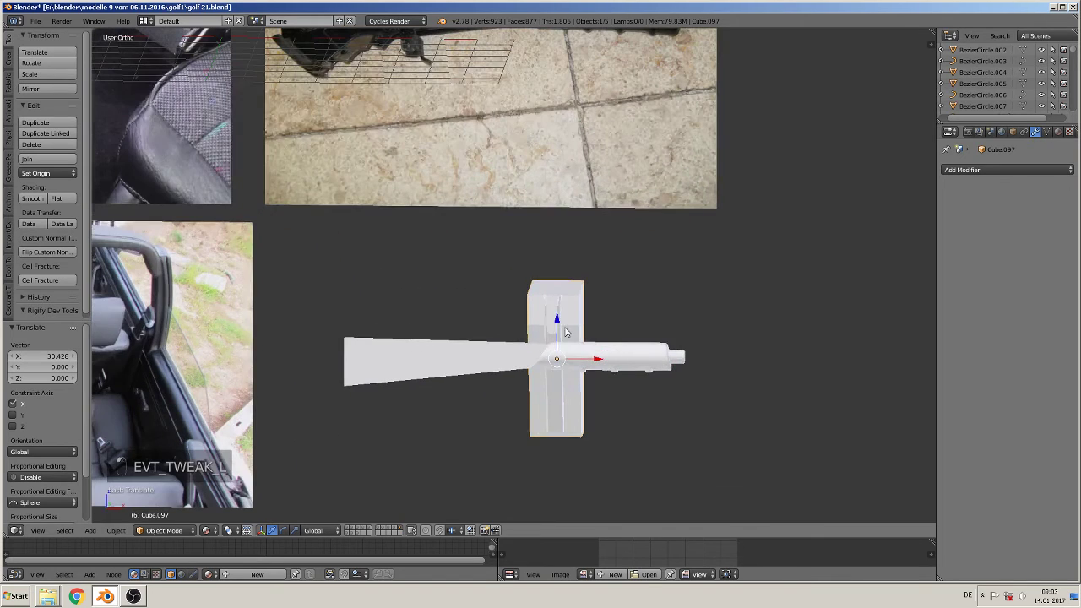
Rotate the console 90° about the X axis.
{"action": "key", "text": "KP_1"}
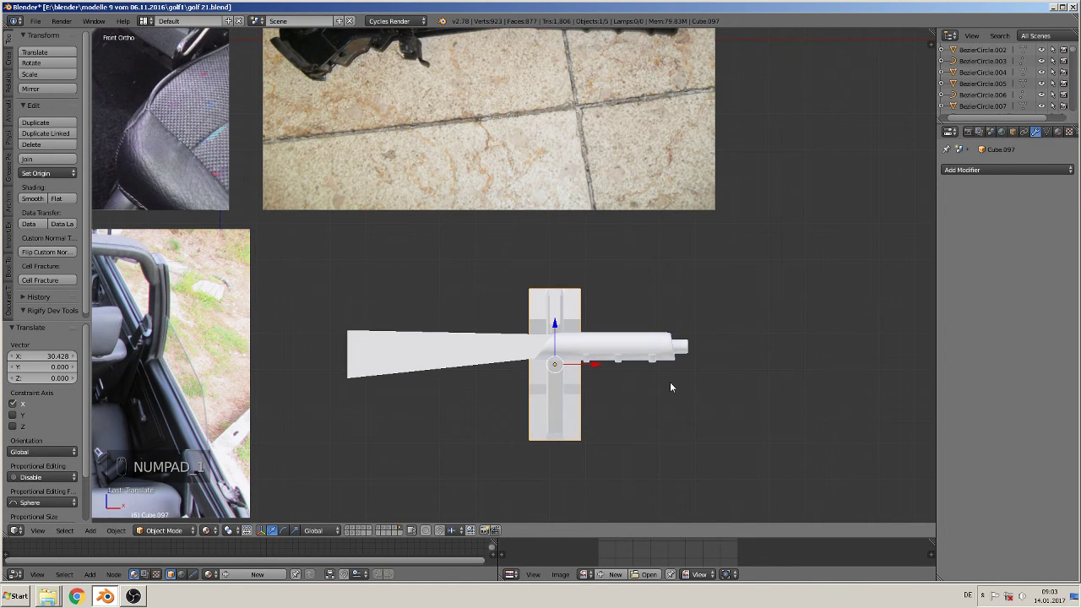
{"action": "key", "text": "r"}
{"action": "key", "text": "x"}
{"action": "key", "text": "9"}
{"action": "key", "text": "0"}
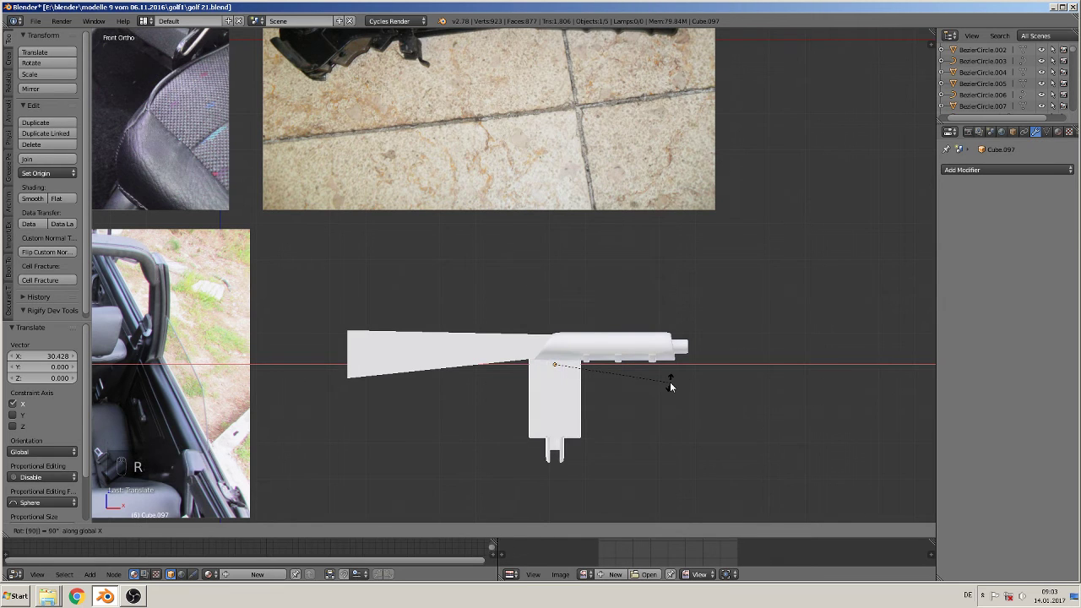
{"action": "key", "text": "Return"}
Return to front view and rotate the console 180° about the X axis so it stands upright.
{"action": "mouse_move", "coordinate": [664, 362]}
{"action": "middle_mouse_down"}
{"action": "mouse_move", "coordinate": [627, 421]}
{"action": "mouse_move", "coordinate": [630, 390]}
{"action": "mouse_move", "coordinate": [658, 381]}
{"action": "middle_mouse_up"}
{"action": "key", "text": "KP_1"}
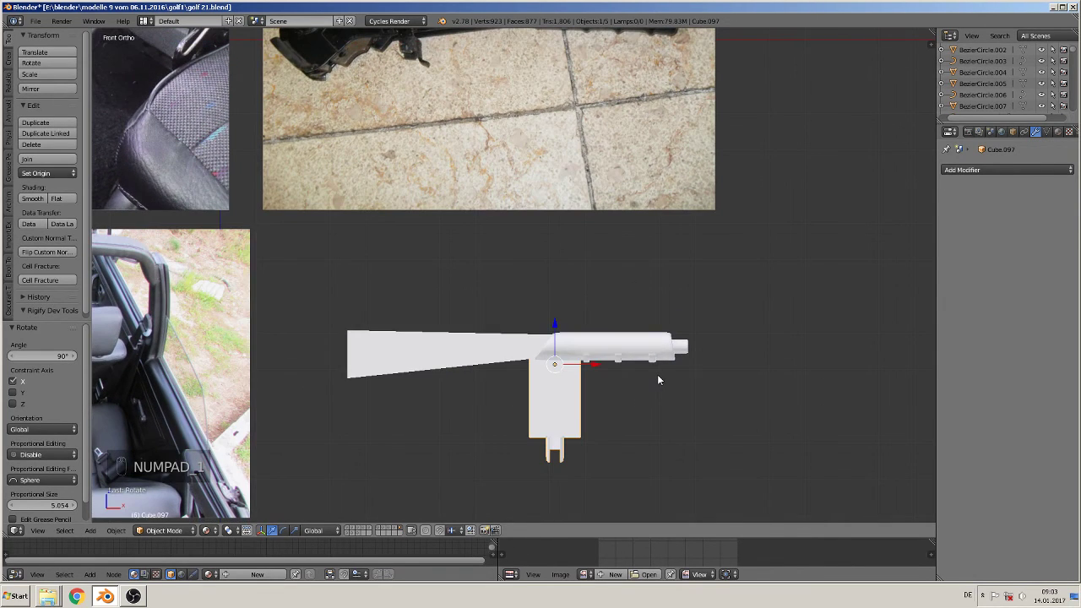
{"action": "key", "text": "r"}
{"action": "key", "text": "x"}
{"action": "key", "text": "1"}
{"action": "key", "text": "8"}
{"action": "key", "text": "0"}
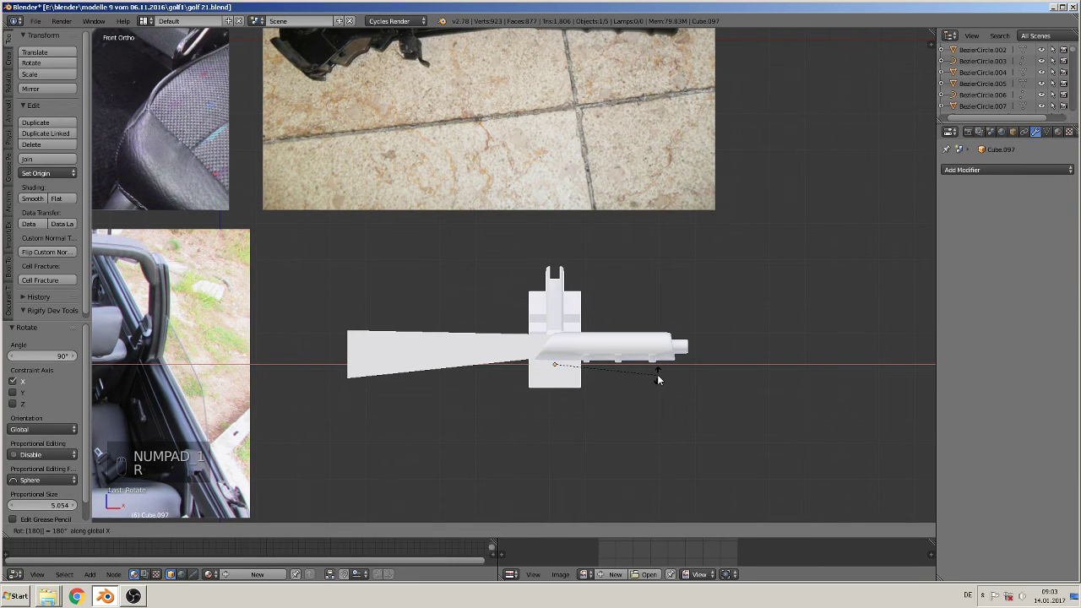
{"action": "key", "text": "Return"}
Rotate the console 90° about the Z axis to show its side profile.
{"action": "key", "text": "r"}
{"action": "key", "text": "z"}
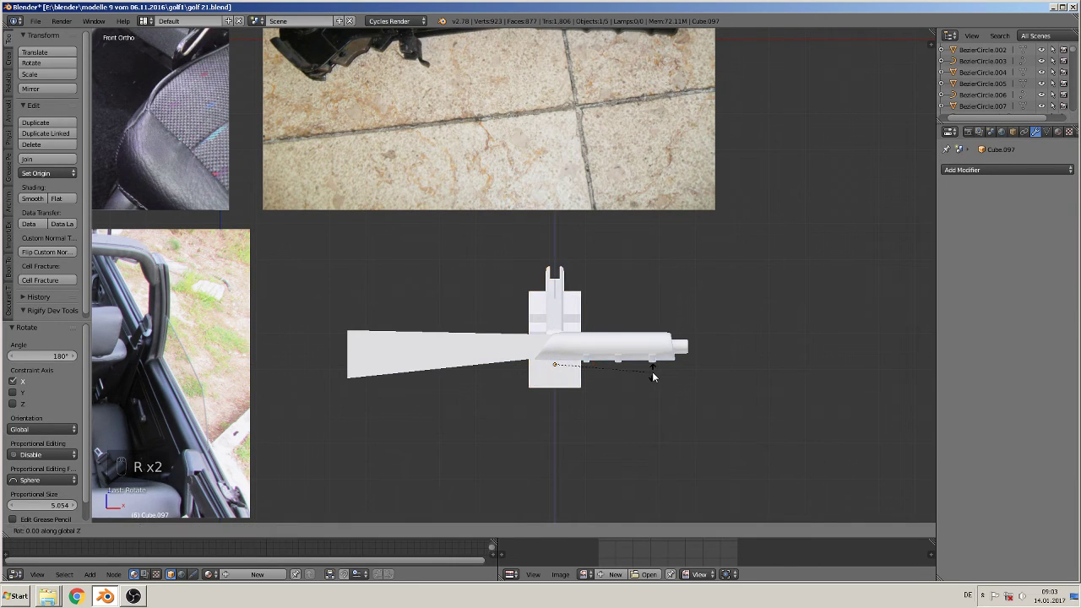
{"action": "key", "text": "9"}
{"action": "key", "text": "0"}
{"action": "key", "text": "Return"}
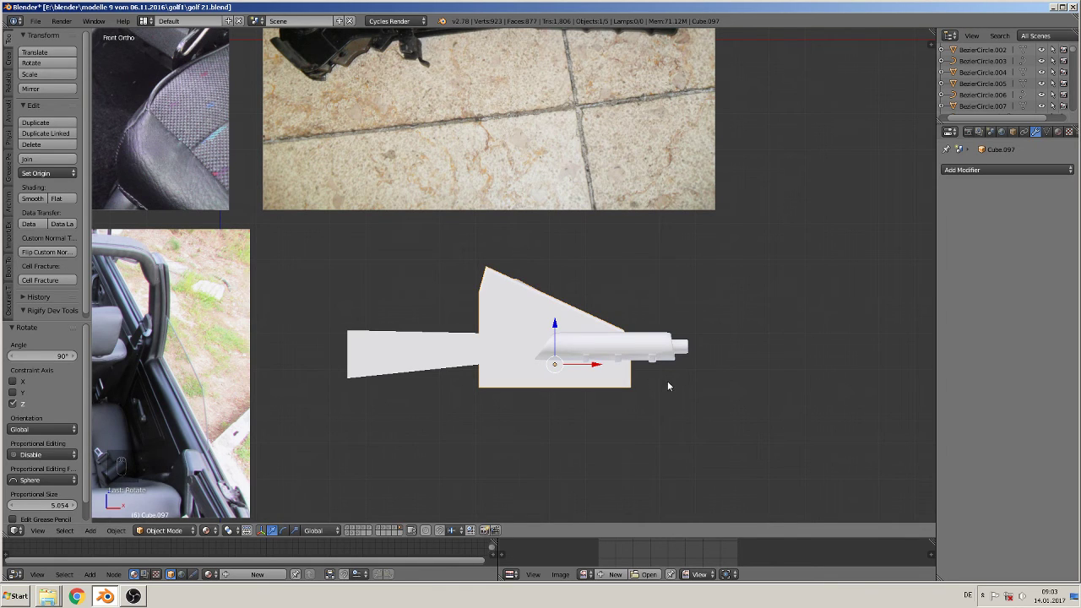
Turn the console another 180° about the Z axis so its high end faces the grip.
{"action": "key", "text": "r"}
{"action": "key", "text": "1"}
{"action": "key", "text": "8"}
{"action": "key", "text": "0"}
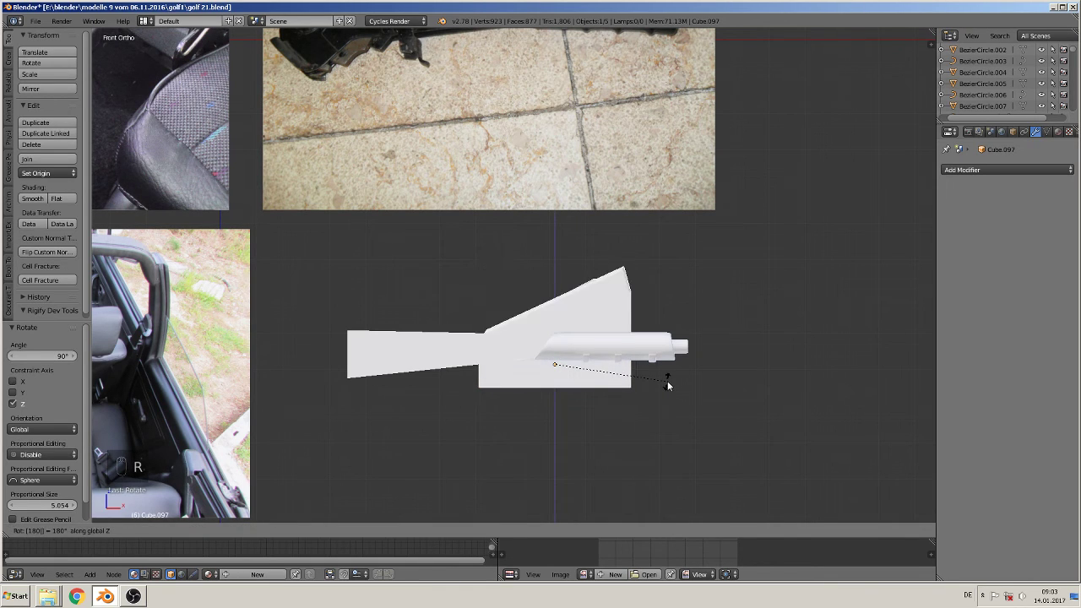
{"action": "key", "text": "Return"}
Flatten the console by scaling it along Z to about 0.58.
{"action": "middle_click_drag", "start_coordinate": [667, 380], "coordinate": [557, 351]}
{"action": "scroll", "coordinate": [598, 398], "scroll_direction": "up", "scroll_amount": 1}
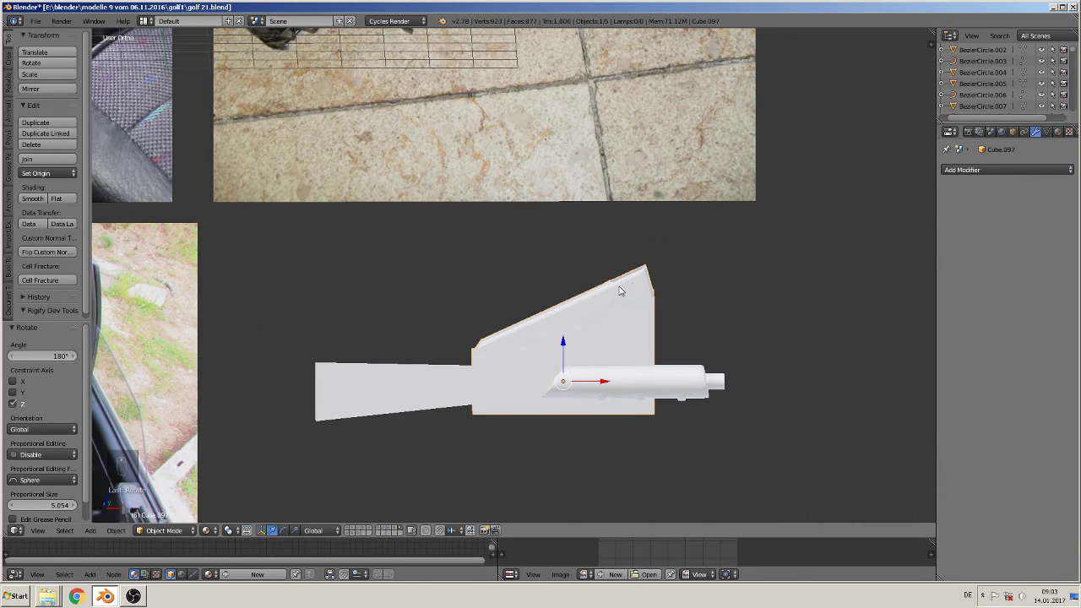
{"action": "key", "text": "s"}
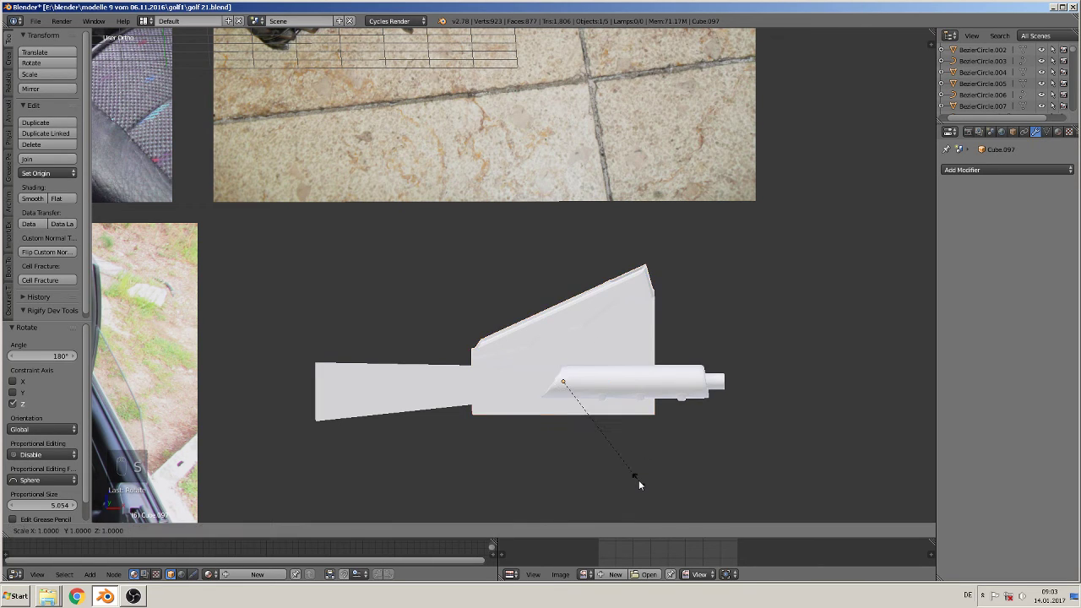
{"action": "key", "text": "z"}
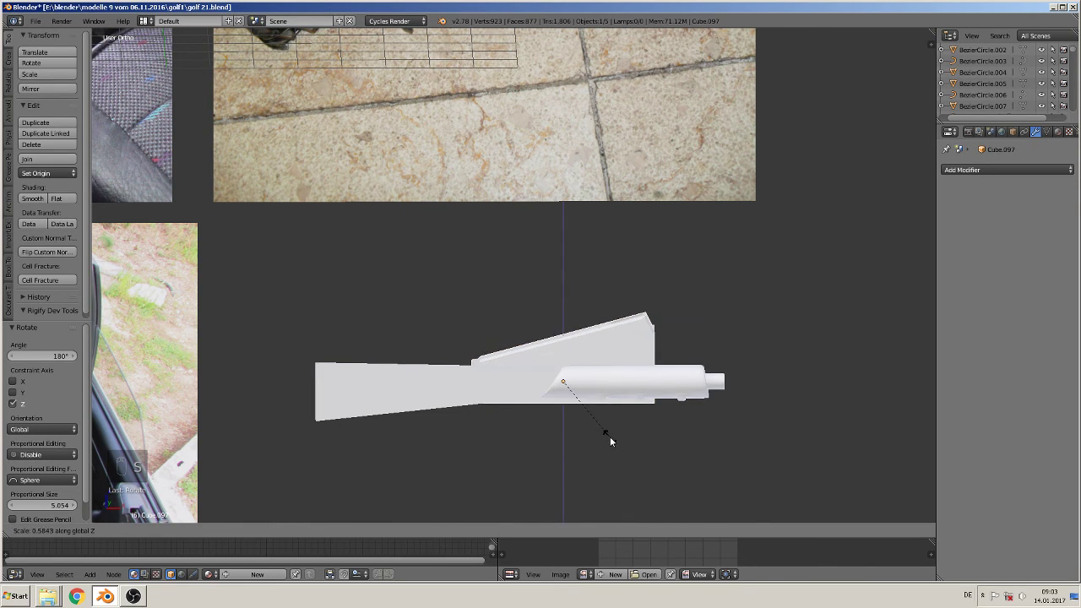
{"action": "left_click", "coordinate": [610, 436]}
Lower the console by about 1.2 along Z and move it about -5.19 along X under the arm's wide end.
{"action": "left_click_drag", "start_coordinate": [571, 345], "coordinate": [574, 397]}
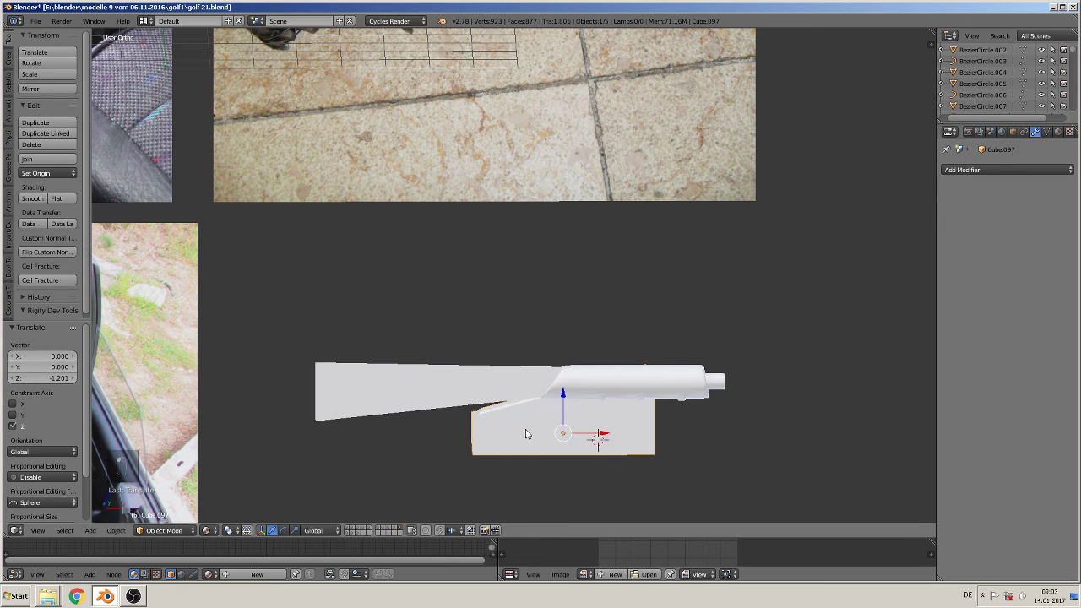
{"action": "left_click_drag", "start_coordinate": [600, 435], "coordinate": [350, 406]}
{"action": "middle_click_drag", "start_coordinate": [350, 405], "coordinate": [570, 258], "text": "shift"}
{"action": "scroll", "coordinate": [570, 258], "scroll_direction": "up", "scroll_amount": 1}
{"action": "middle_click_drag", "start_coordinate": [778, 244], "coordinate": [487, 379], "text": "shift"}
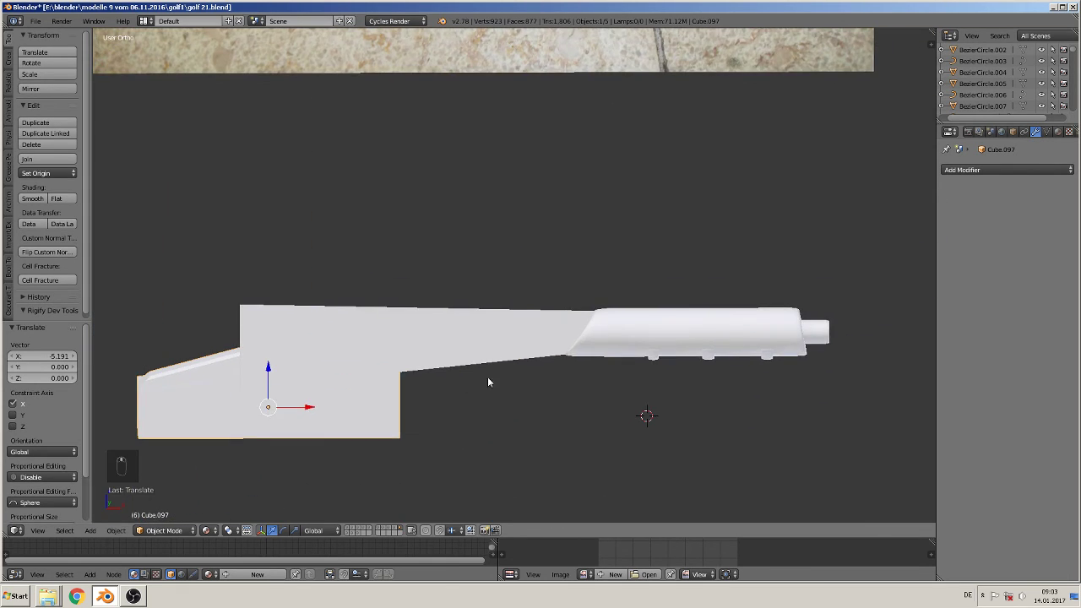
Tilt the handbrake by about -11.7° so the grip points upward, and raise it about 0.9 along Z.
{"action": "right_click", "coordinate": [518, 356]}
{"action": "key", "text": "r"}
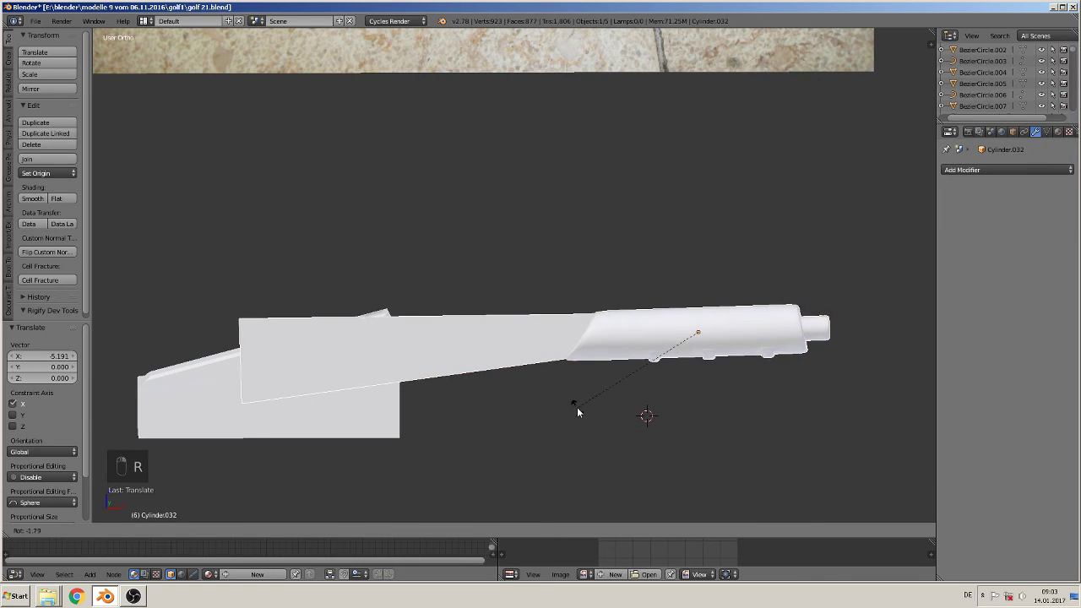
{"action": "left_click", "coordinate": [616, 408]}
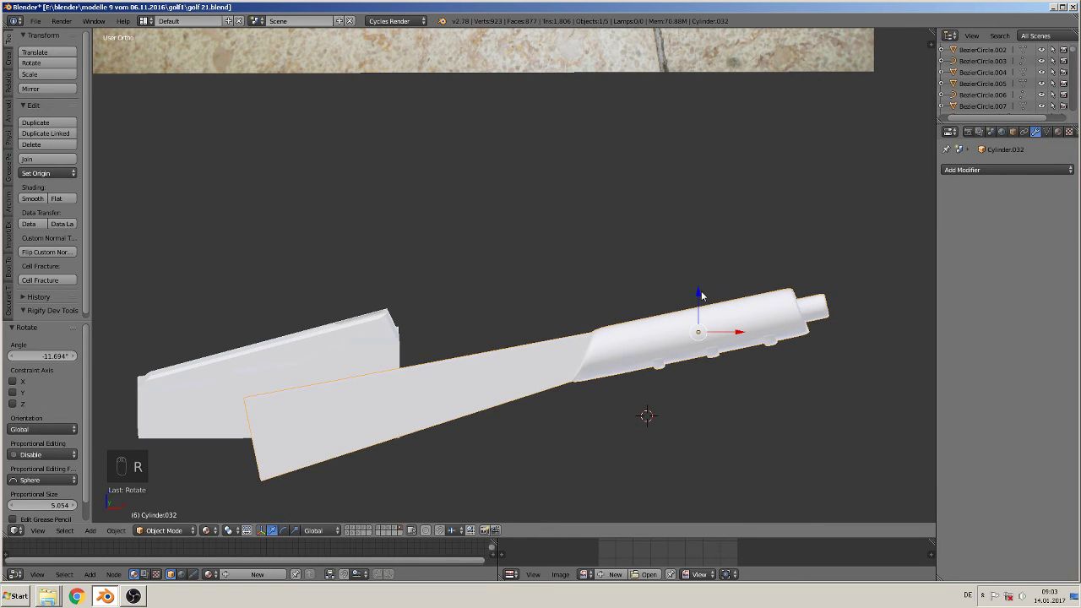
{"action": "left_click_drag", "start_coordinate": [701, 291], "coordinate": [675, 228]}
Scale the handbrake down uniformly to about 0.757.
{"action": "key", "text": "s"}
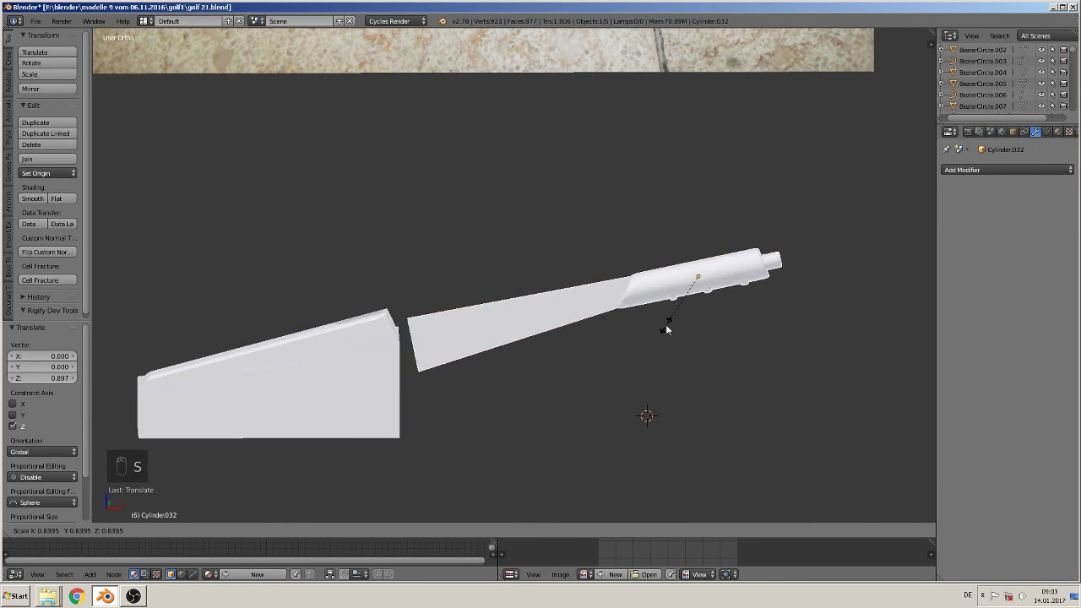
{"action": "left_click", "coordinate": [659, 338]}
{"action": "mouse_move", "coordinate": [659, 338]}
{"action": "middle_mouse_down"}
{"action": "mouse_move", "coordinate": [696, 377]}
{"action": "mouse_move", "coordinate": [661, 345]}
{"action": "middle_mouse_up"}
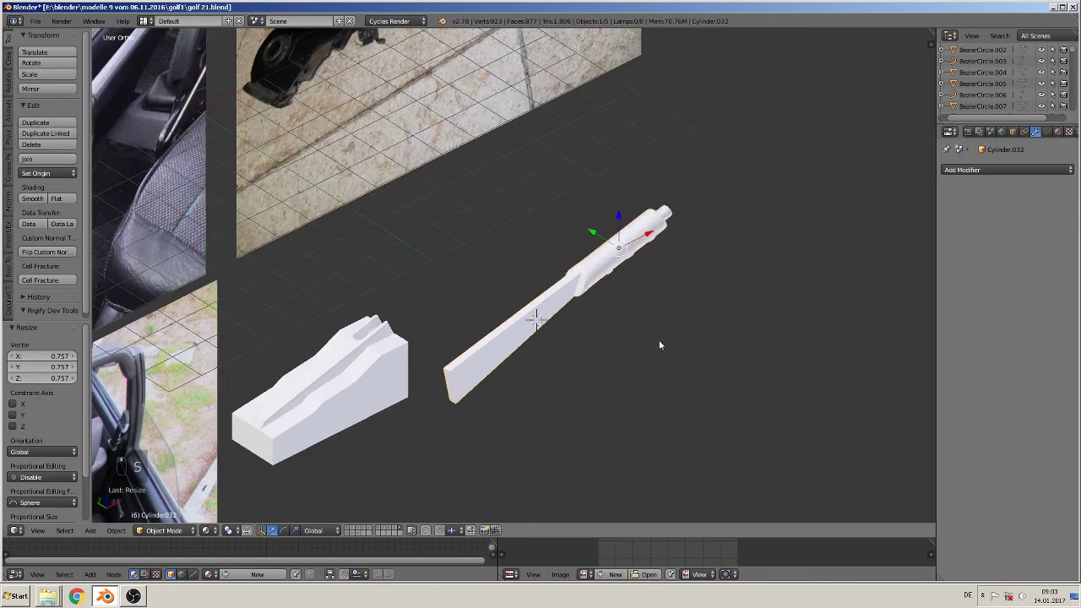
Fit the arm into the console's slot, lowering the handbrake about 0.64 along Z and shifting it about -0.42 along X.
{"action": "left_click_drag", "start_coordinate": [597, 232], "coordinate": [532, 181]}
{"action": "scroll", "coordinate": [530, 160], "scroll_direction": "up", "scroll_amount": 1}
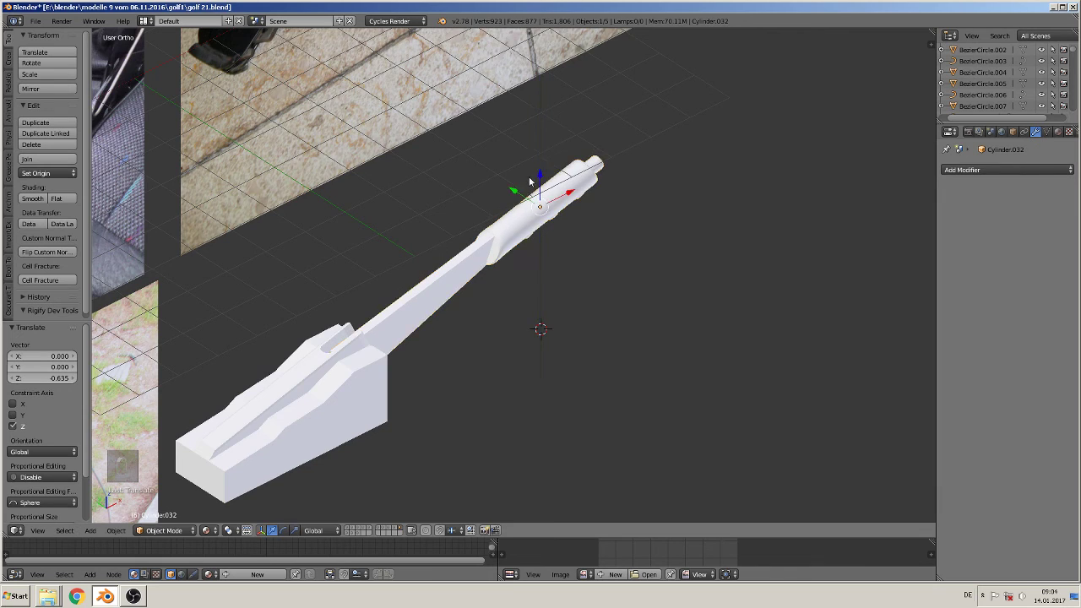
{"action": "middle_click_drag", "start_coordinate": [525, 203], "coordinate": [541, 201]}
{"action": "left_click_drag", "start_coordinate": [581, 198], "coordinate": [552, 184]}
{"action": "middle_click_drag", "start_coordinate": [553, 184], "coordinate": [512, 269]}
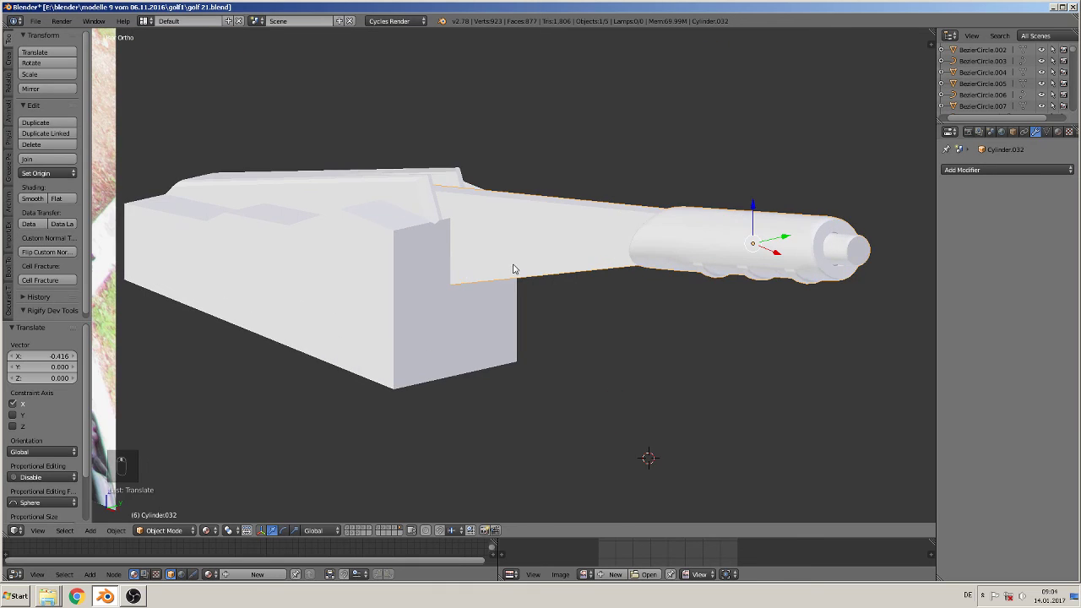
Open the console's mesh for editing, focusing on the end face where the handbrake arm exits.
{"action": "right_click", "coordinate": [445, 287]}
{"action": "key", "text": "Tab"}
{"action": "scroll", "coordinate": [418, 258], "scroll_direction": "up", "scroll_amount": 4}
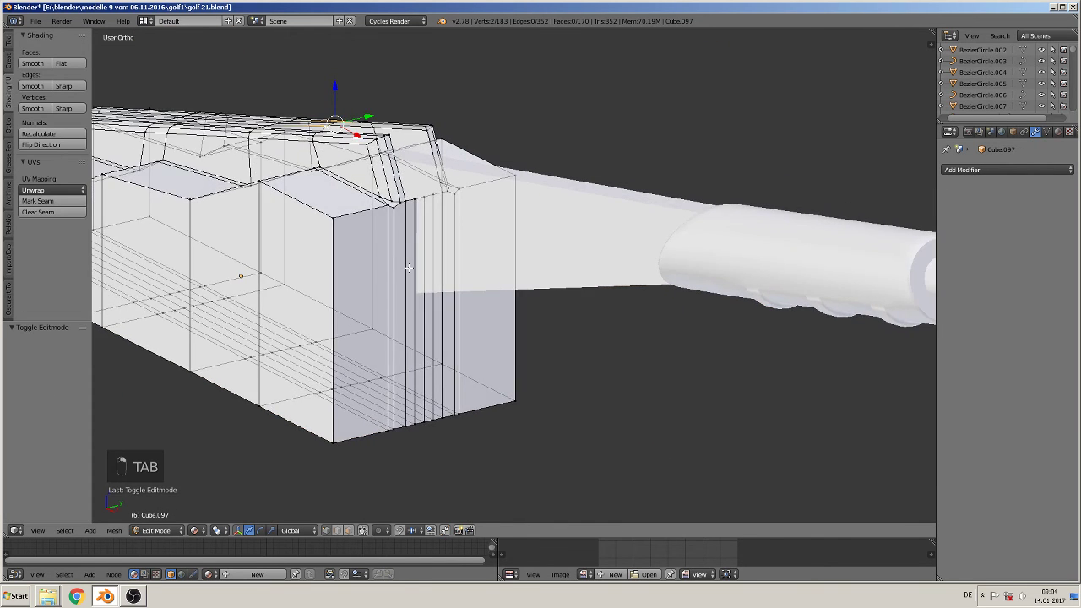
{"action": "scroll", "coordinate": [409, 268], "scroll_direction": "up", "scroll_amount": 2}
{"action": "right_click", "coordinate": [377, 167]}
{"action": "right_click", "coordinate": [387, 166], "text": "shift"}
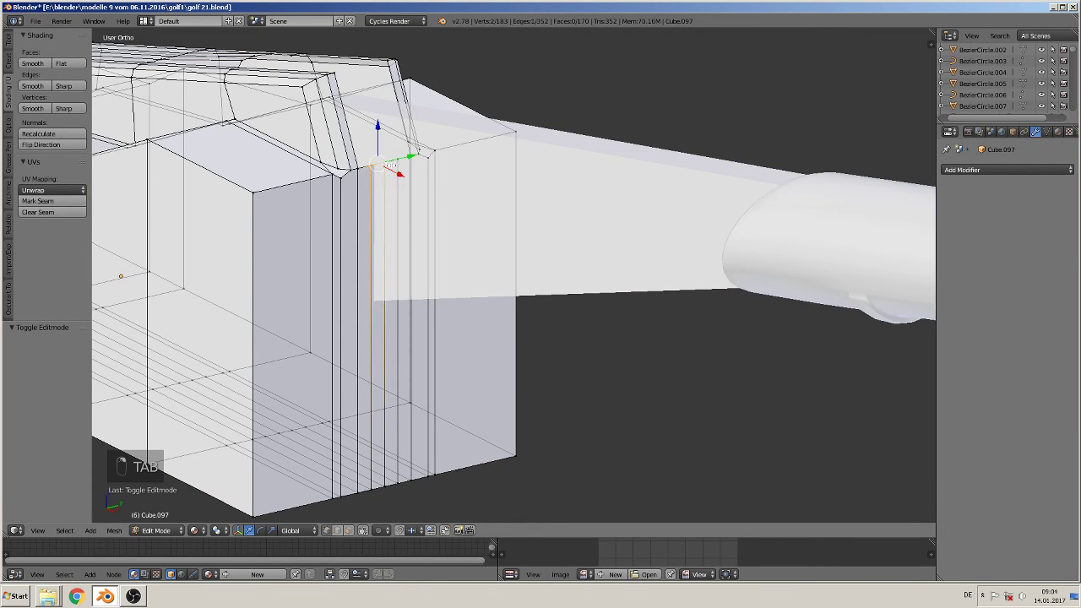
{"action": "right_click", "coordinate": [398, 164], "text": "shift"}
{"action": "right_click", "coordinate": [370, 490], "text": "shift"}
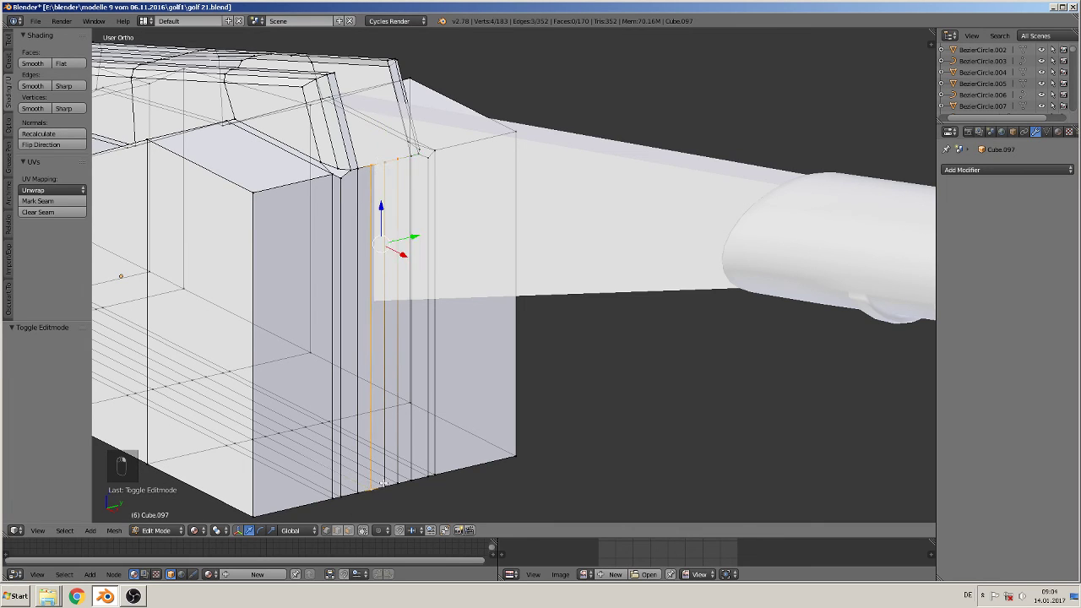
{"action": "right_click", "coordinate": [398, 480], "text": "shift"}
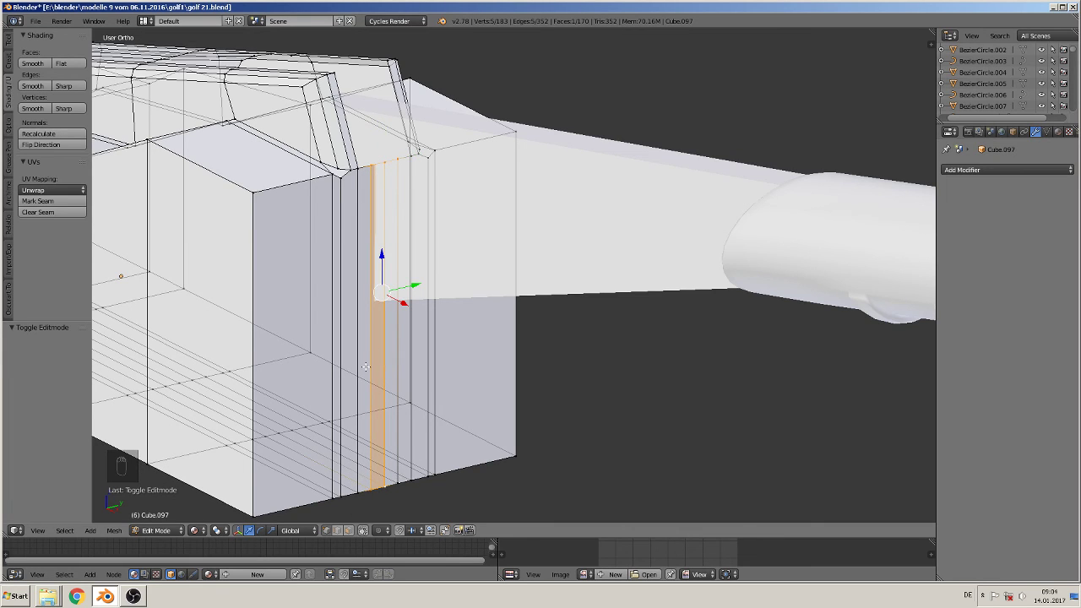
{"action": "scroll", "coordinate": [358, 348], "scroll_direction": "up", "scroll_amount": 2}
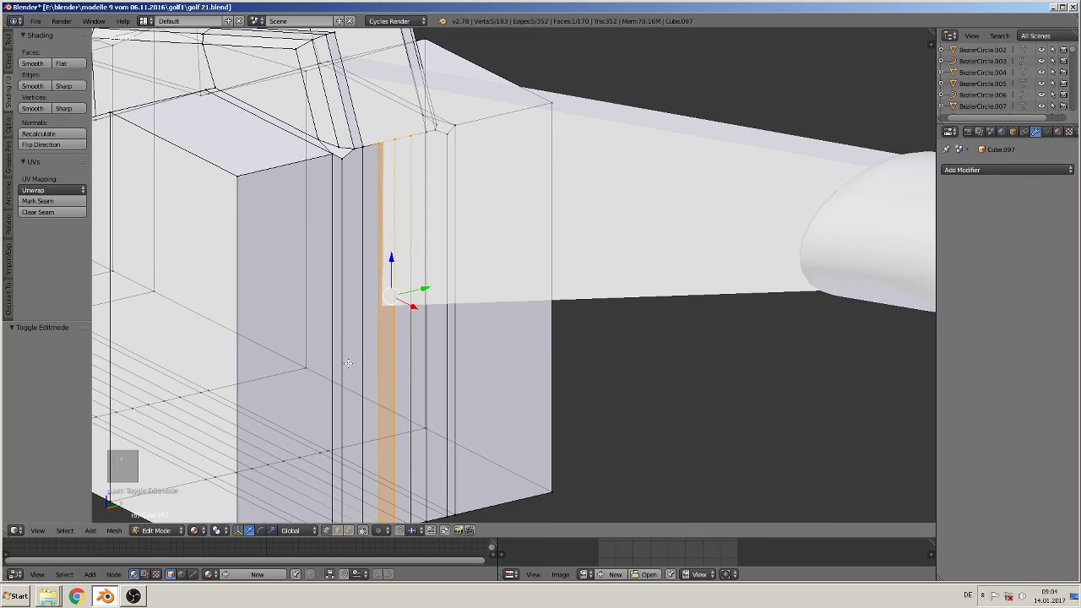
Add one horizontal loop cut around the console near mid-height with a slide factor of about -0.058.
{"action": "key", "text": "ctrl+r"}
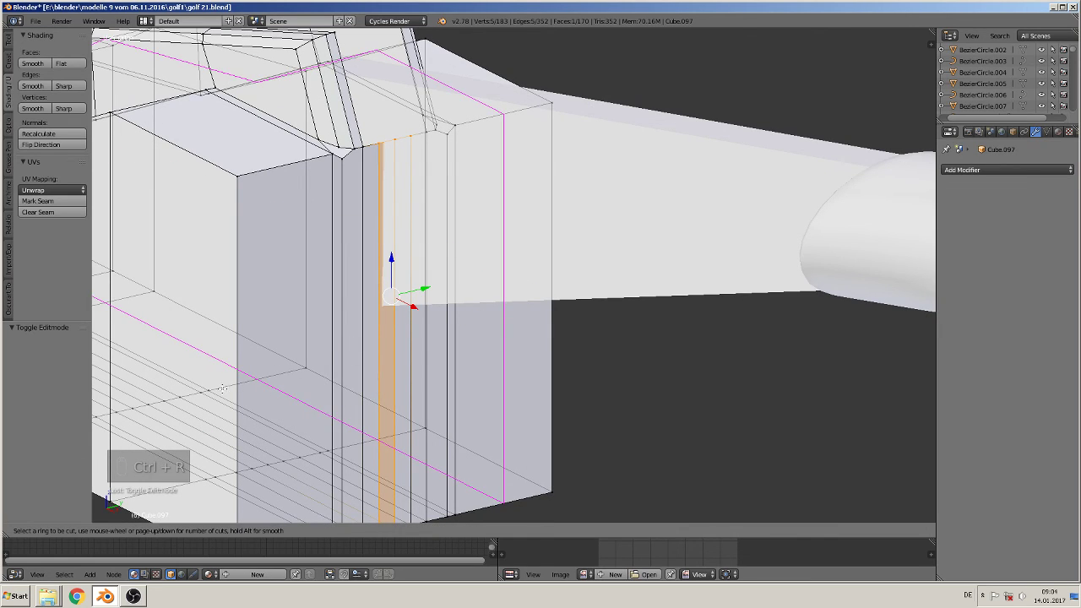
{"action": "left_click", "coordinate": [519, 365]}
{"action": "left_click", "coordinate": [518, 354]}
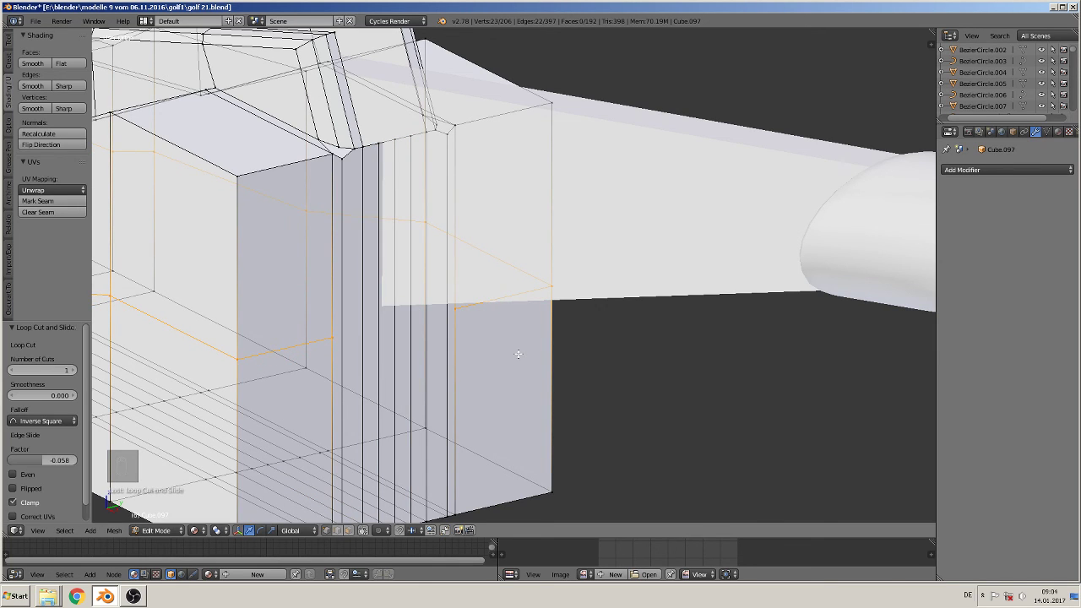
Knife-cut across the narrow strips of the console's end face, joining the two open ends of the loop cut.
{"action": "left_click", "coordinate": [9, 40]}
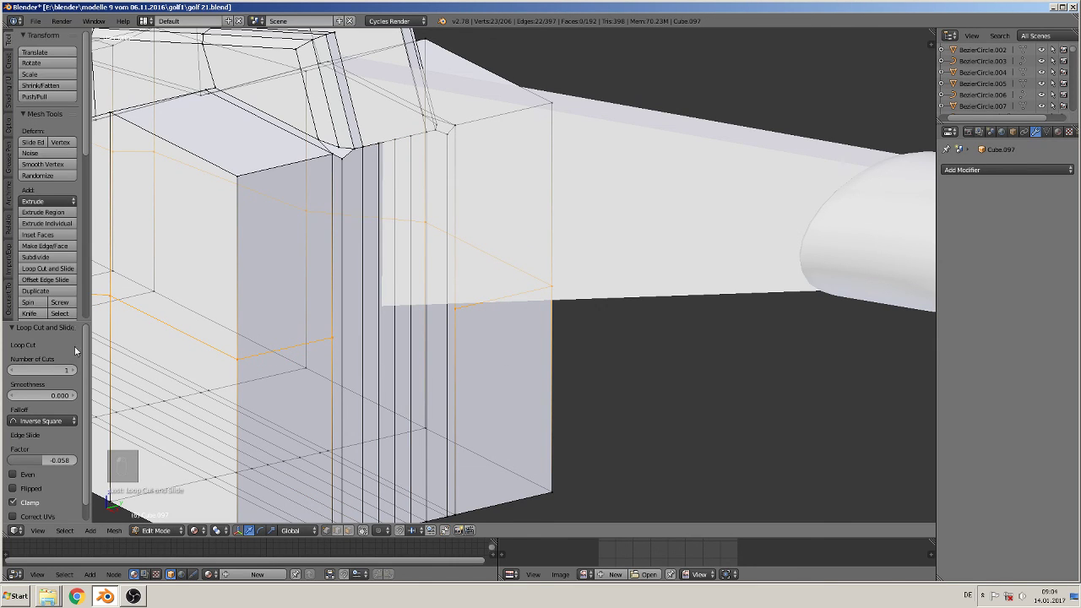
{"action": "left_click", "coordinate": [28, 313]}
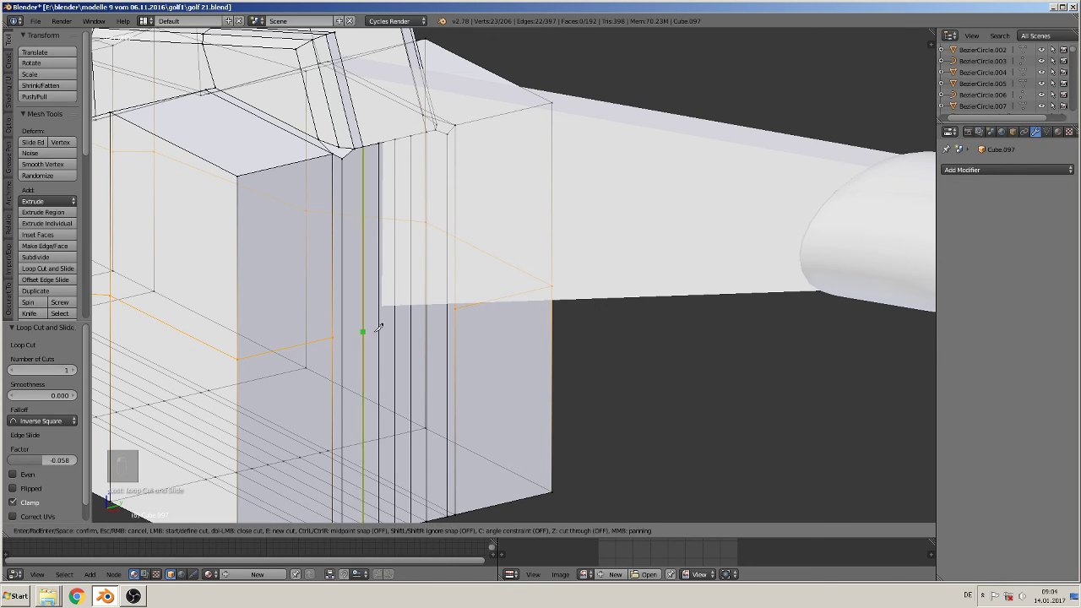
{"action": "left_click", "coordinate": [331, 337]}
{"action": "left_click", "coordinate": [454, 308]}
{"action": "key", "text": "Return"}
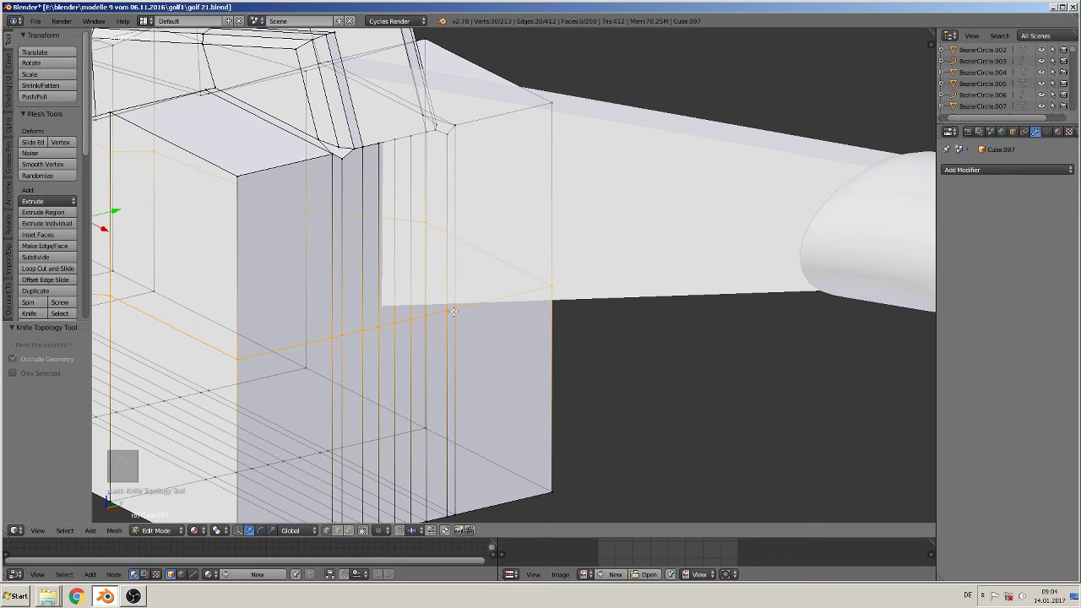
Delete the two short upper edges at the slot to open the end face above the cut, and return to Object Mode.
{"action": "right_click", "coordinate": [380, 144]}
{"action": "right_click", "coordinate": [396, 142], "text": "shift"}
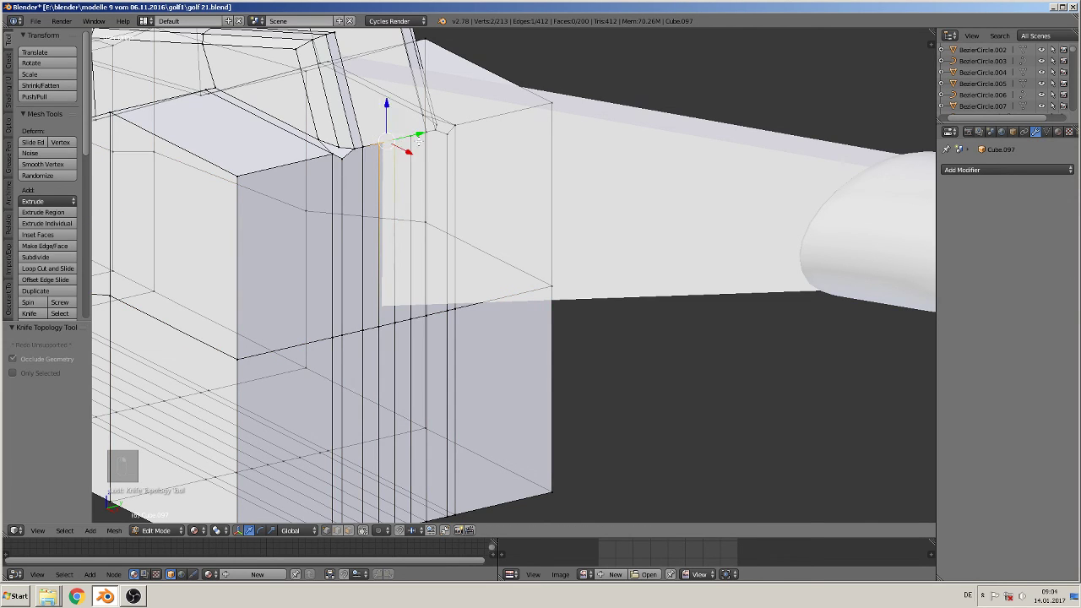
{"action": "right_click", "coordinate": [412, 141], "text": "shift"}
{"action": "key", "text": "x"}
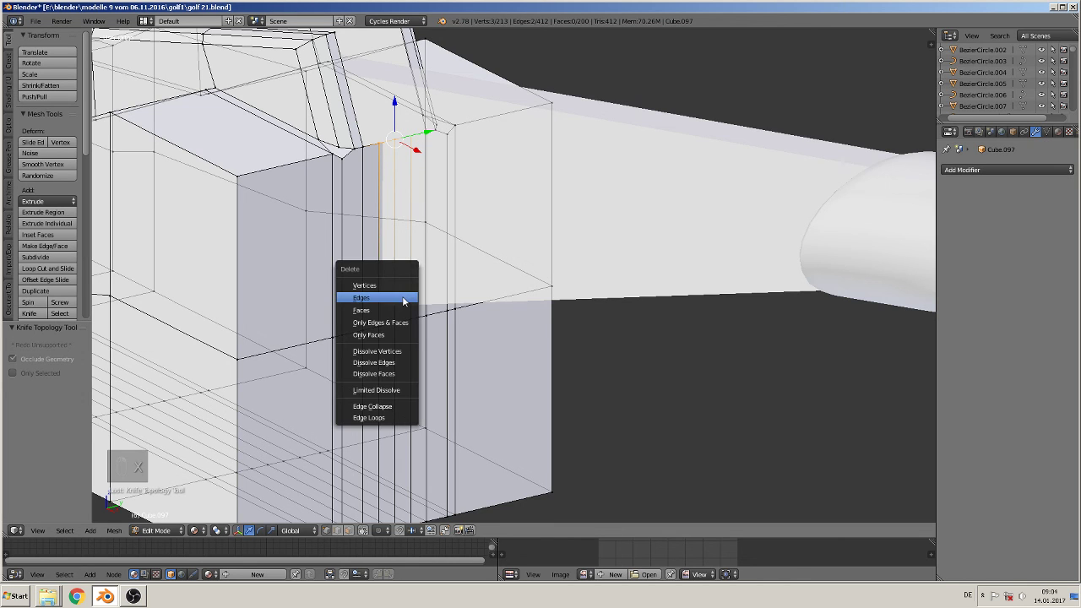
{"action": "left_click", "coordinate": [399, 297]}
{"action": "scroll", "coordinate": [414, 304], "scroll_direction": "down", "scroll_amount": 5}
{"action": "key", "text": "Tab"}
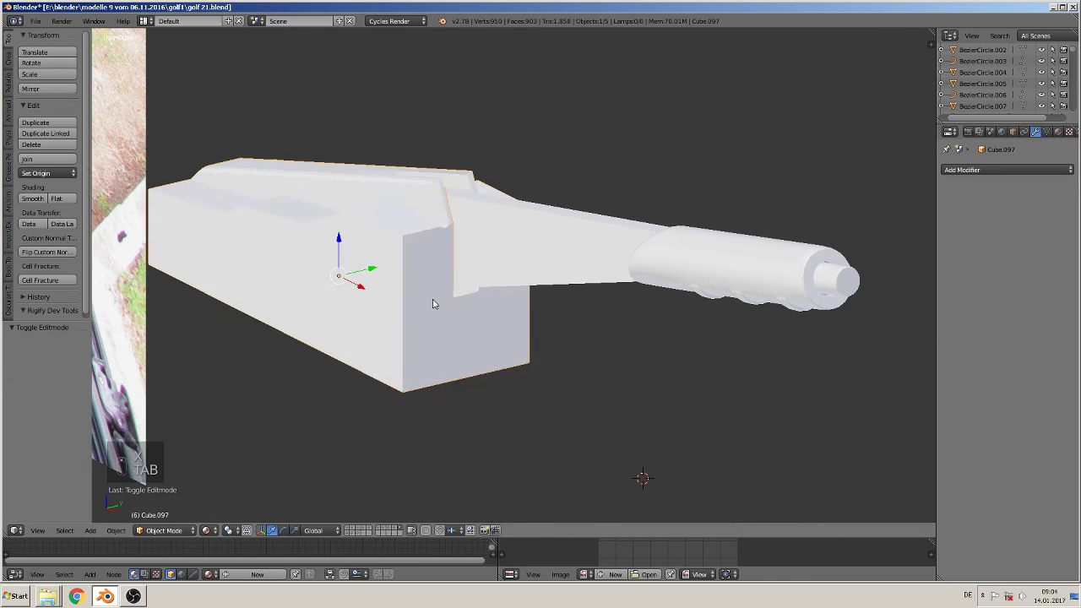
Inspect the handbrake's fit in the console from the side with all objects deselected.
{"action": "middle_click_drag", "start_coordinate": [429, 313], "coordinate": [586, 306]}
{"action": "key", "text": "Tab"}
{"action": "key", "text": "Tab"}
{"action": "middle_click_drag", "start_coordinate": [585, 233], "coordinate": [427, 300]}
{"action": "key", "text": "a"}
{"action": "key", "text": "a"}
{"action": "key", "text": "a"}
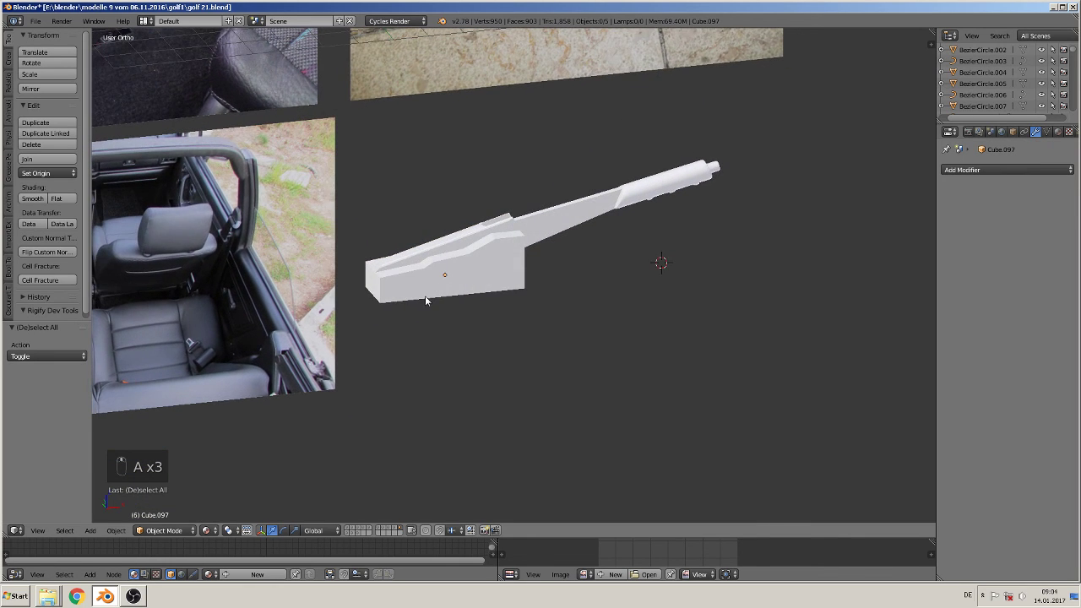